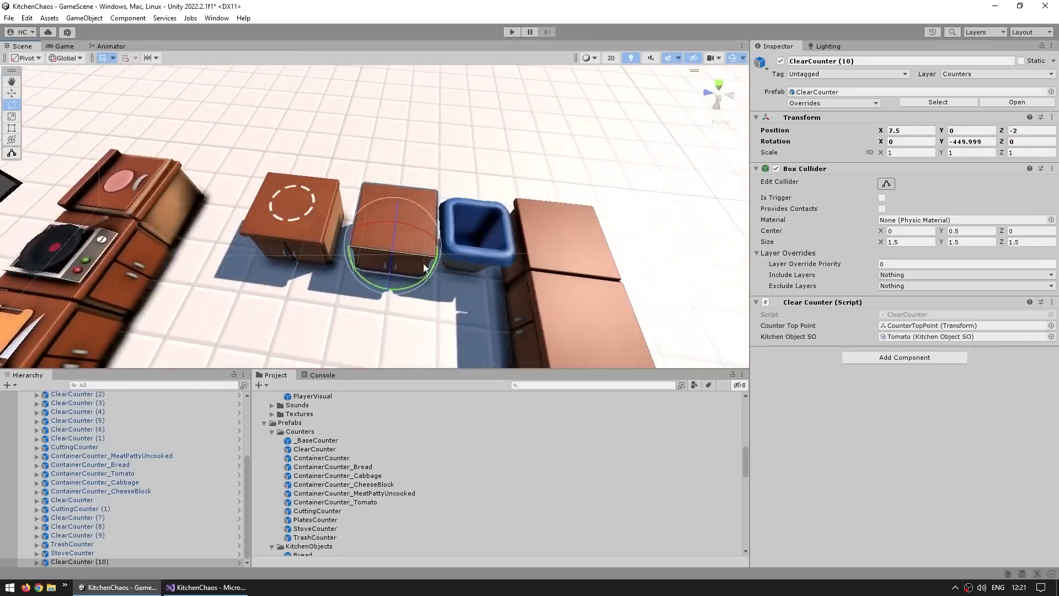
Move the PlatesCounter against the neighbouring clear counter by setting its Z position to -0.5.
{"action": "middle_click_drag", "start_coordinate": [284, 246], "coordinate": [414, 258]}
{"action": "left_click_drag", "start_coordinate": [414, 258], "coordinate": [372, 269], "text": "alt"}
{"action": "key", "text": "w"}
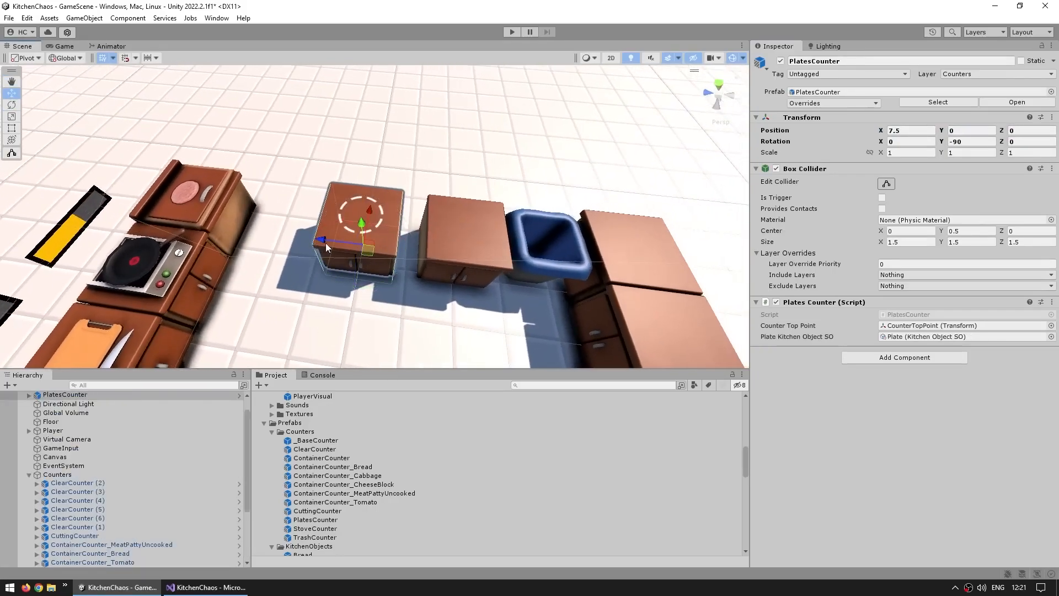
{"action": "left_click_drag", "start_coordinate": [326, 243], "coordinate": [346, 243]}
{"action": "left_click", "coordinate": [1046, 132]}
{"action": "type", "text": "-0.5"}
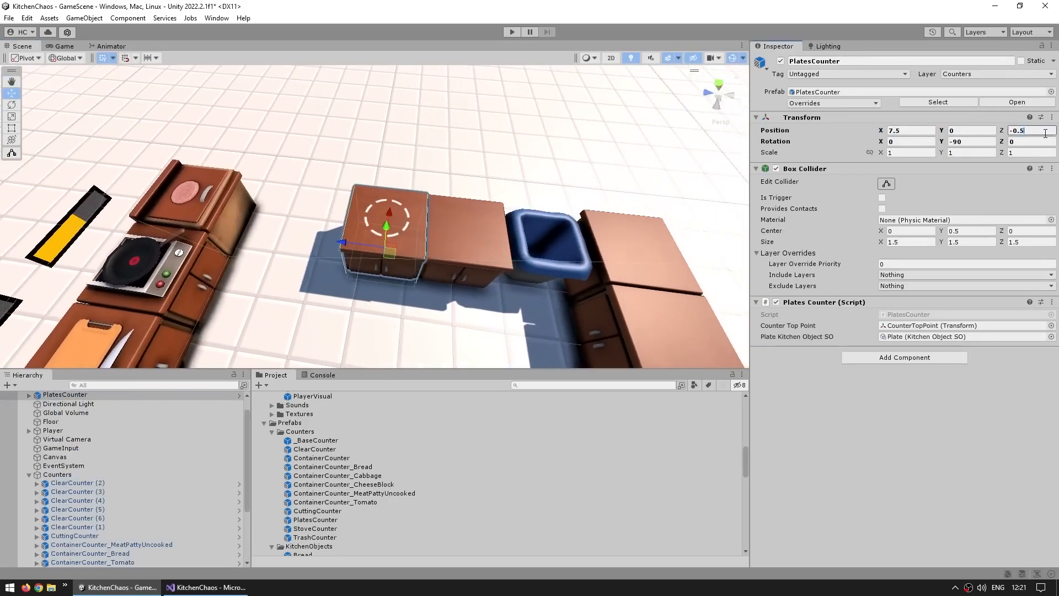
{"action": "left_click_drag", "start_coordinate": [444, 260], "coordinate": [418, 231], "text": "alt"}
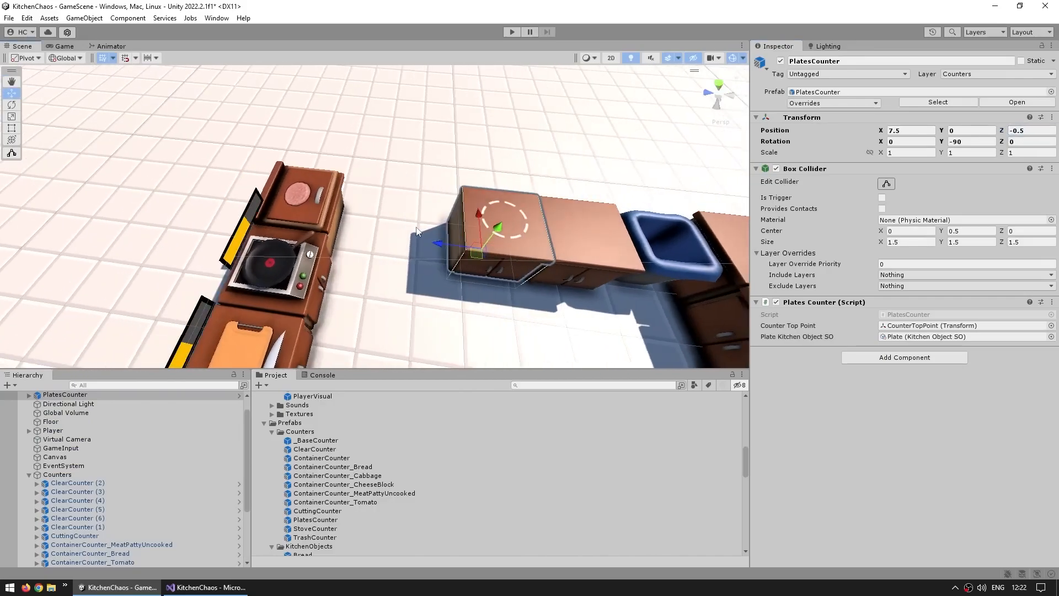
Play-test the plate spawning, examining the logged console error and the plate on the counter.
{"action": "key", "text": "ctrl+p"}
{"action": "key", "text": "d"}
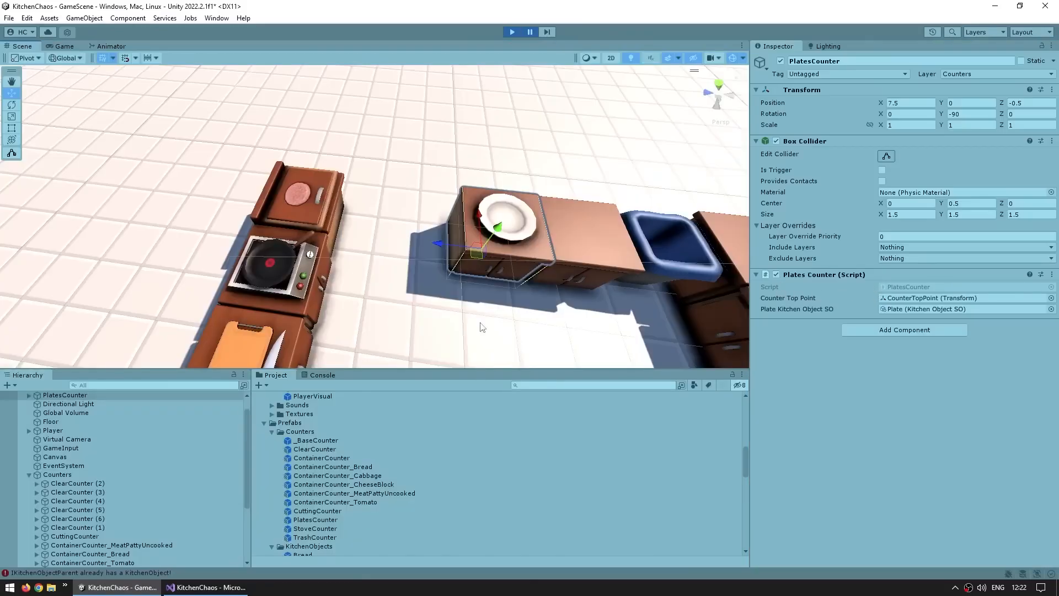
{"action": "left_click", "coordinate": [307, 376]}
{"action": "left_click", "coordinate": [320, 396]}
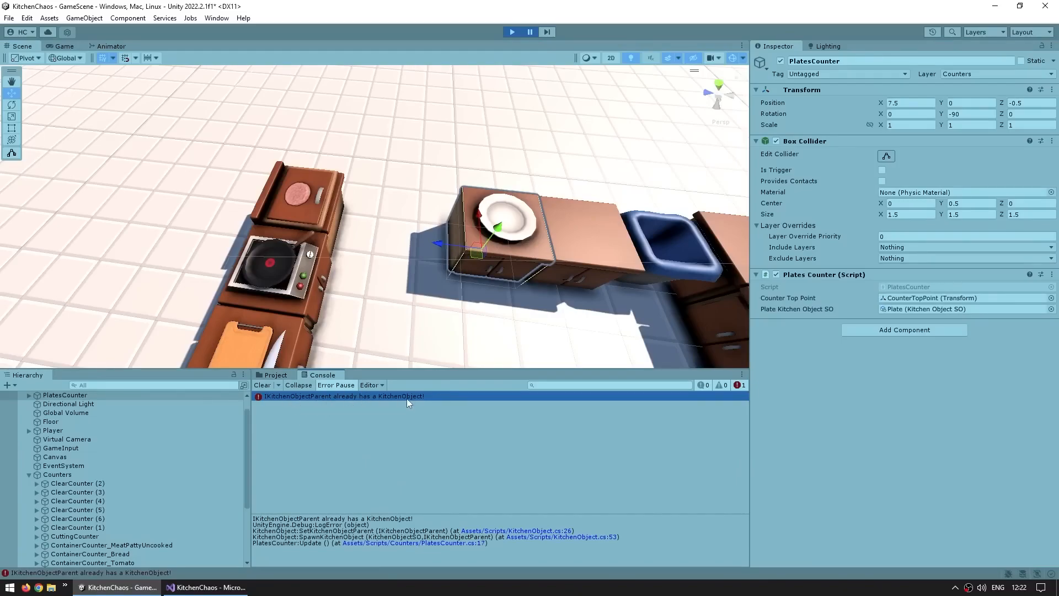
{"action": "key", "text": "alt+Tab"}
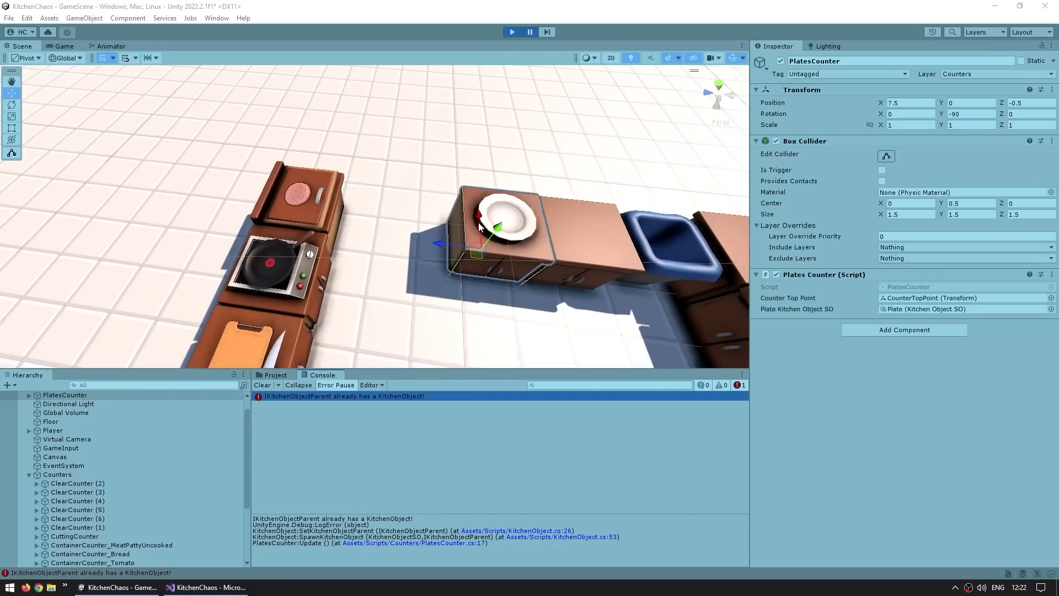
{"action": "key", "text": "f"}
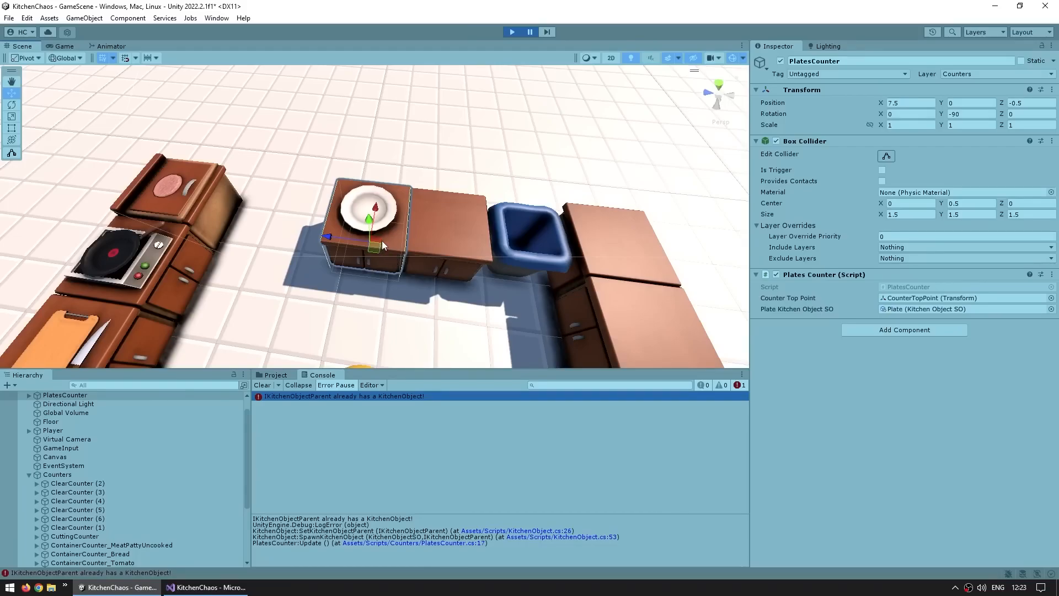
{"action": "key", "text": "ctrl+p"}
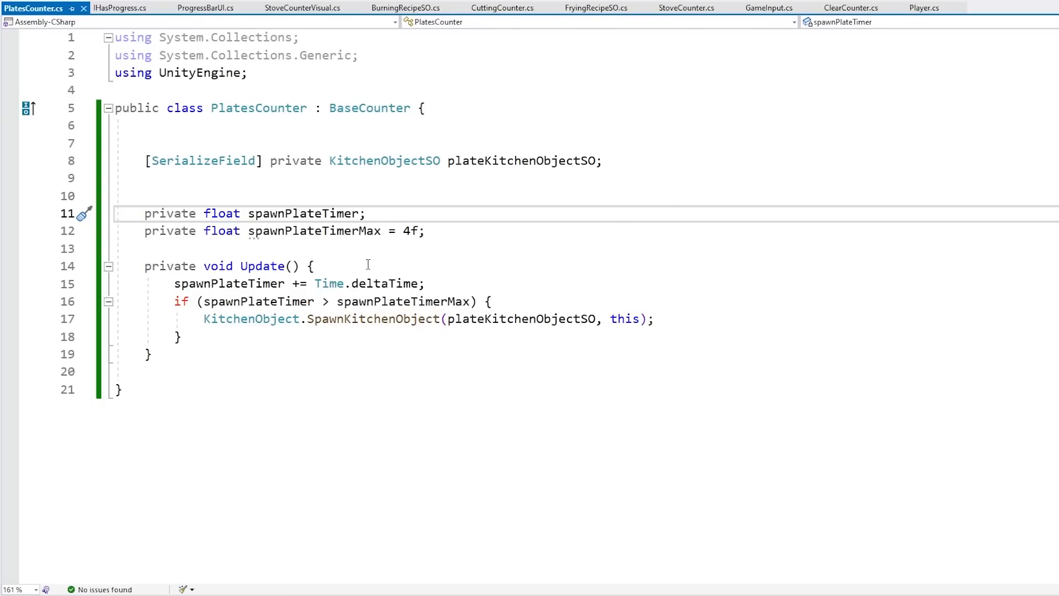
Declare a private int field platesSpawnedAmount below spawnPlateTimerMax in the PlatesCounter script.
{"action": "left_click", "coordinate": [449, 229]}
{"action": "key", "text": "Return"}
{"action": "type", "text": "private int pla"}
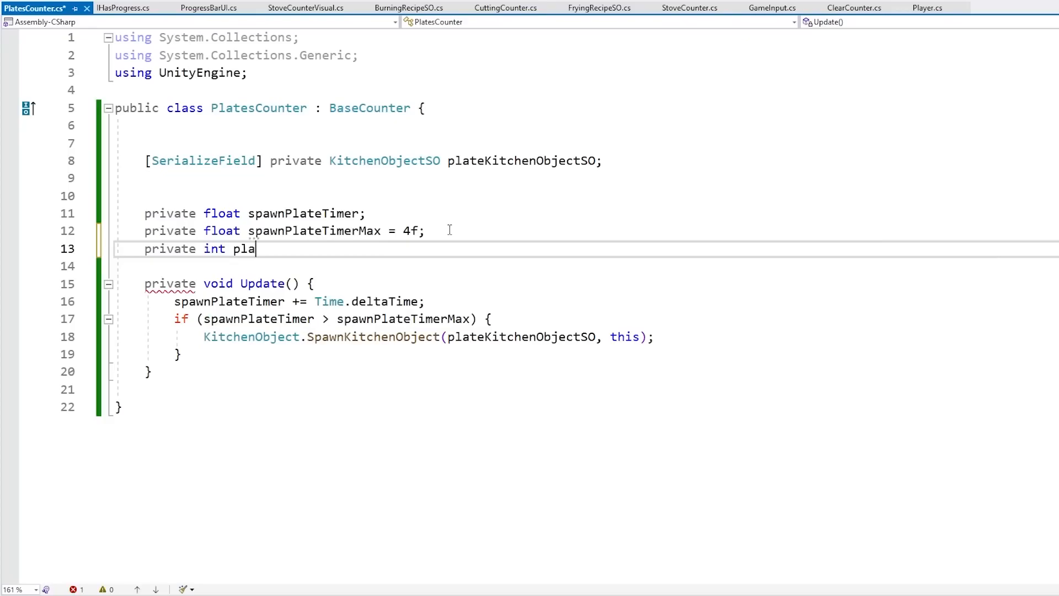
{"action": "type", "text": "tesSpawnedAmount;"}
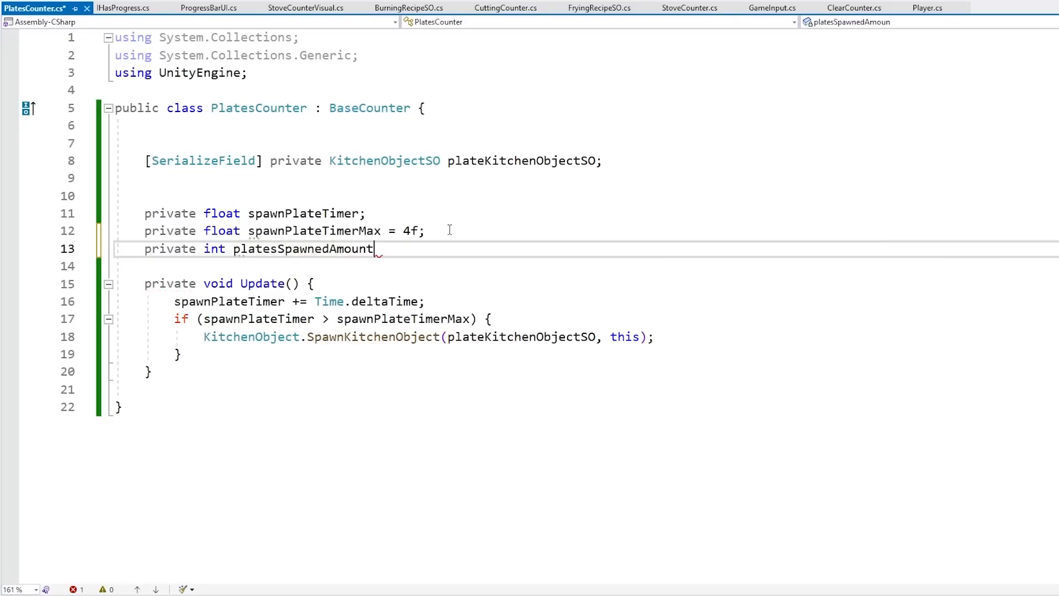
Declare a private int field platesSpawnedAmountMax = 4 below platesSpawnedAmount.
{"action": "key", "text": "Return"}
{"action": "key", "text": "Return"}
{"action": "key", "text": "Up"}
{"action": "type", "text": "private int platess"}
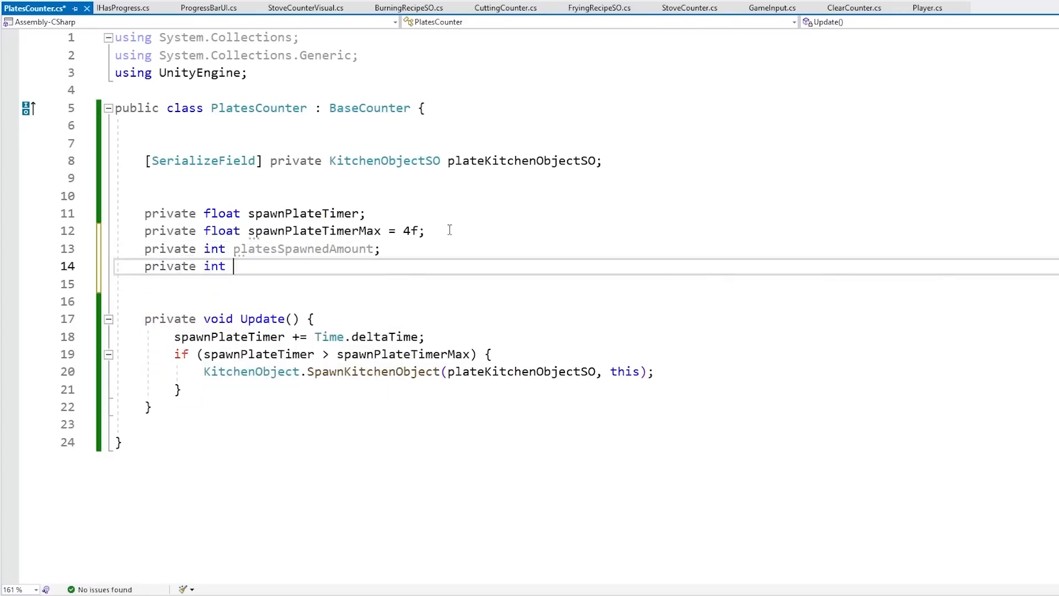
{"action": "type", "text": "pa"}
{"action": "key", "text": "BackSpace"}
{"action": "key", "text": "BackSpace"}
{"action": "key", "text": "BackSpace"}
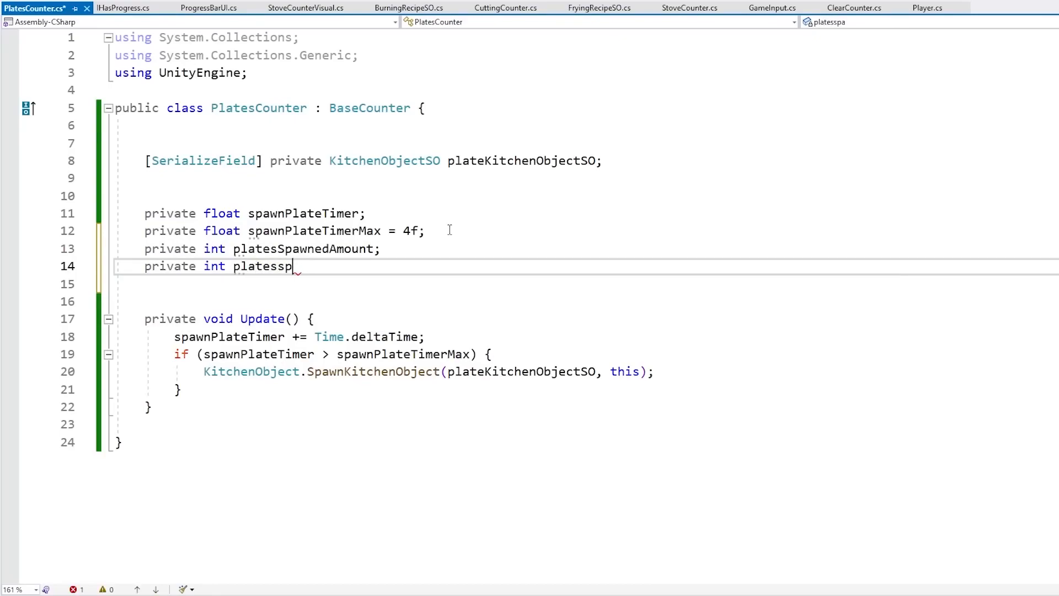
{"action": "type", "text": "paw"}
{"action": "key", "text": "BackSpace"}
{"action": "key", "text": "BackSpace"}
{"action": "key", "text": "BackSpace"}
{"action": "key", "text": "BackSpace"}
{"action": "type", "text": "sSpawnedAmountMax = 4;"}
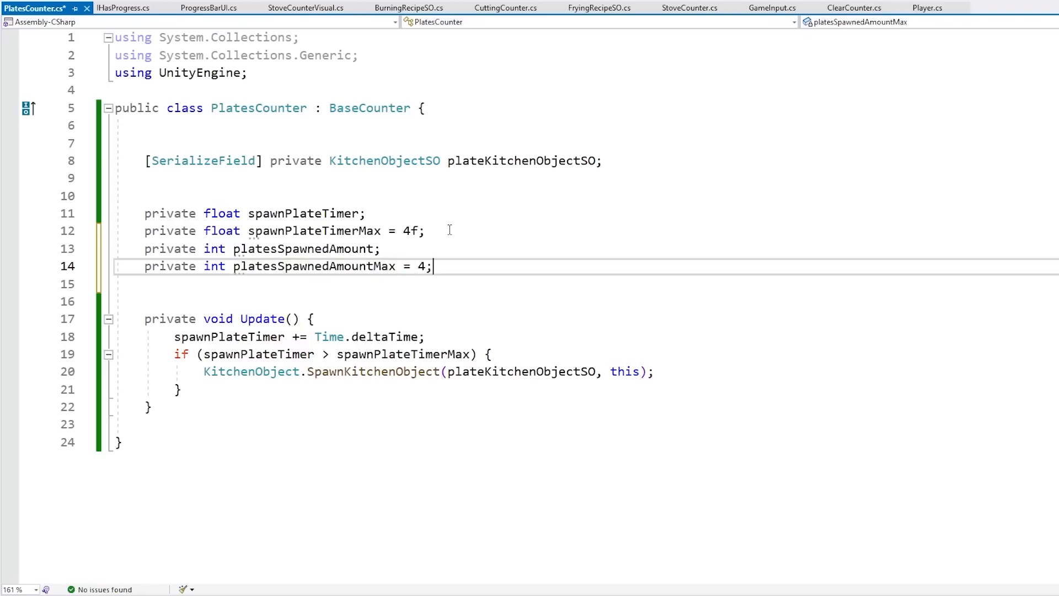
Remove the KitchenObject.SpawnKitchenObject call from the timer condition in Update.
{"action": "key", "text": "Return"}
{"action": "key", "text": "Down"}
{"action": "key", "text": "Down"}
{"action": "key", "text": "Down"}
{"action": "key", "text": "End"}
{"action": "key", "text": "Down"}
{"action": "key", "text": "Down"}
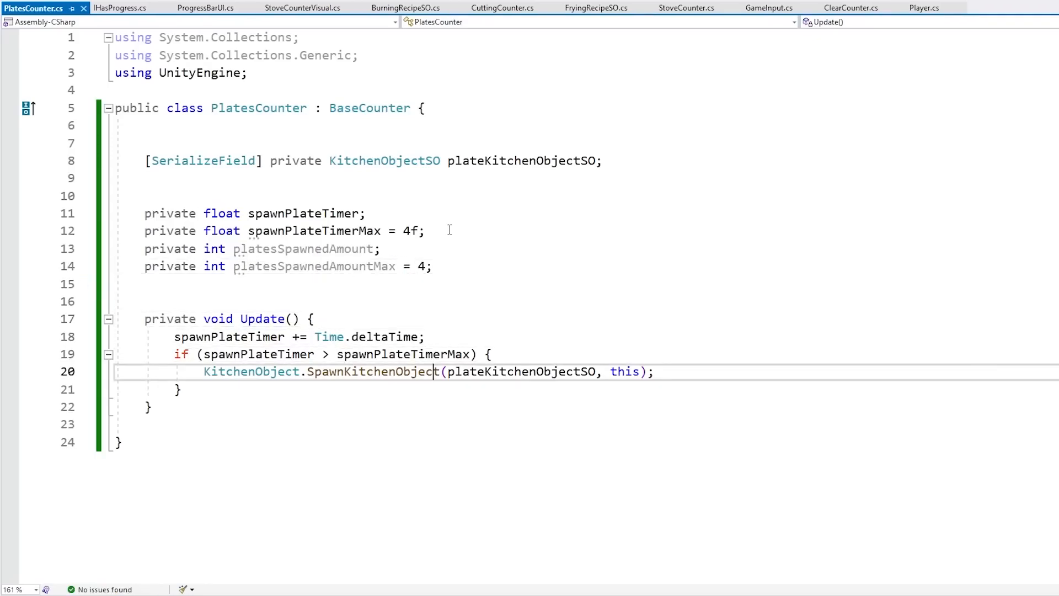
{"action": "key", "text": "ctrl+x"}
Reset the timer inside the spawnPlateTimer condition with spawnPlateTimer = 0f;.
{"action": "key", "text": "Up"}
{"action": "key", "text": "End"}
{"action": "key", "text": "Return"}
{"action": "type", "text": "s"}
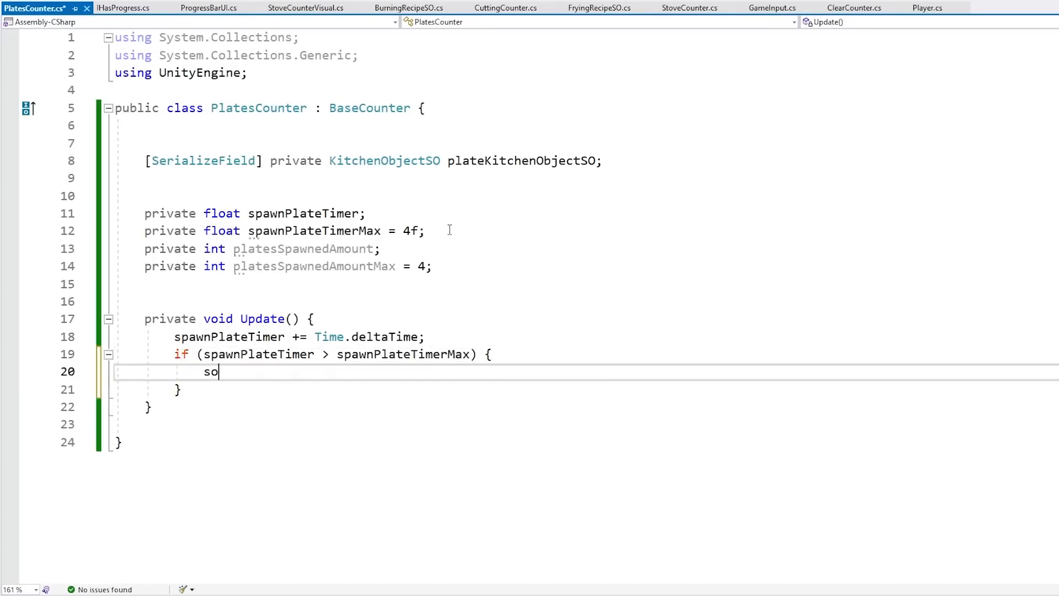
{"action": "type", "text": "oaw"}
{"action": "key", "text": "BackSpace"}
{"action": "key", "text": "BackSpace"}
{"action": "key", "text": "BackSpace"}
{"action": "type", "text": "pa"}
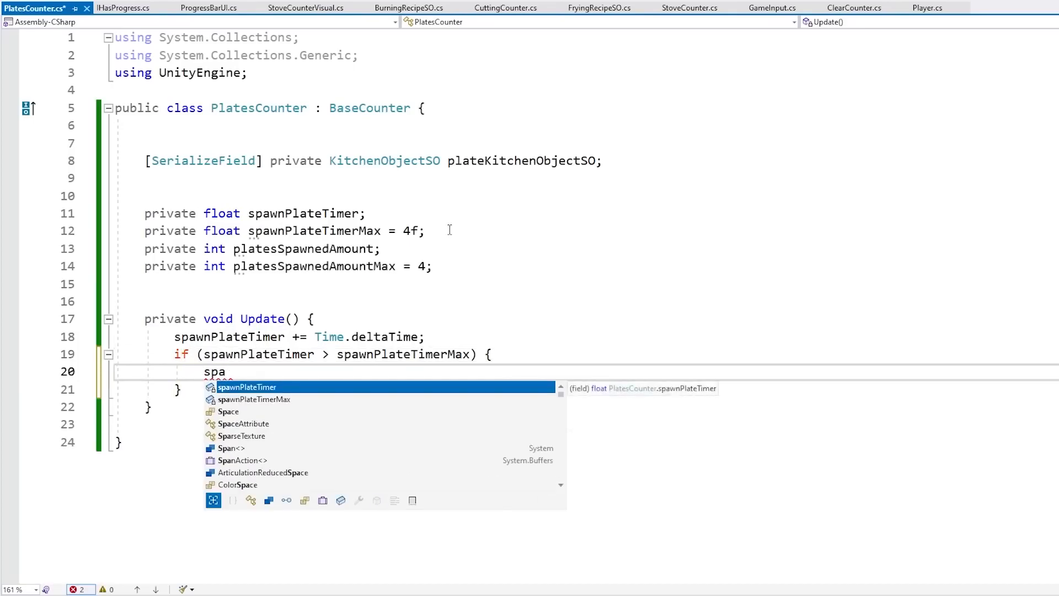
{"action": "key", "text": "Tab"}
{"action": "type", "text": "= 0f;"}
Add a nested if block below the timer reset that checks platesSpawnedAmount < platesSpawnedAmountMax.
{"action": "key", "text": "Return"}
{"action": "key", "text": "Return"}
{"action": "type", "text": "pla"}
{"action": "key", "text": "Down"}
{"action": "key", "text": "Tab"}
{"action": "key", "text": "Home"}
{"action": "type", "text": "if ("}
{"action": "key", "text": "End"}
{"action": "type", "text": "p"}
{"action": "key", "text": "BackSpace"}
{"action": "key", "text": "BackSpace"}
{"action": "type", "text": "<"}
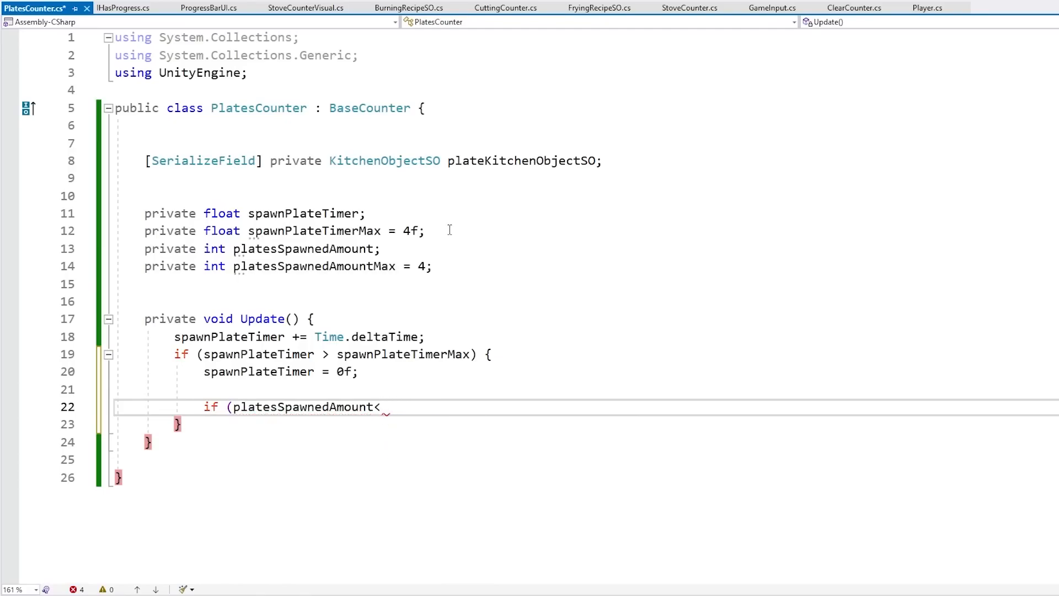
{"action": "type", "text": " pla"}
{"action": "key", "text": "Down"}
{"action": "key", "text": "Tab"}
{"action": "type", "text": ") {"}
{"action": "key", "text": "Return"}
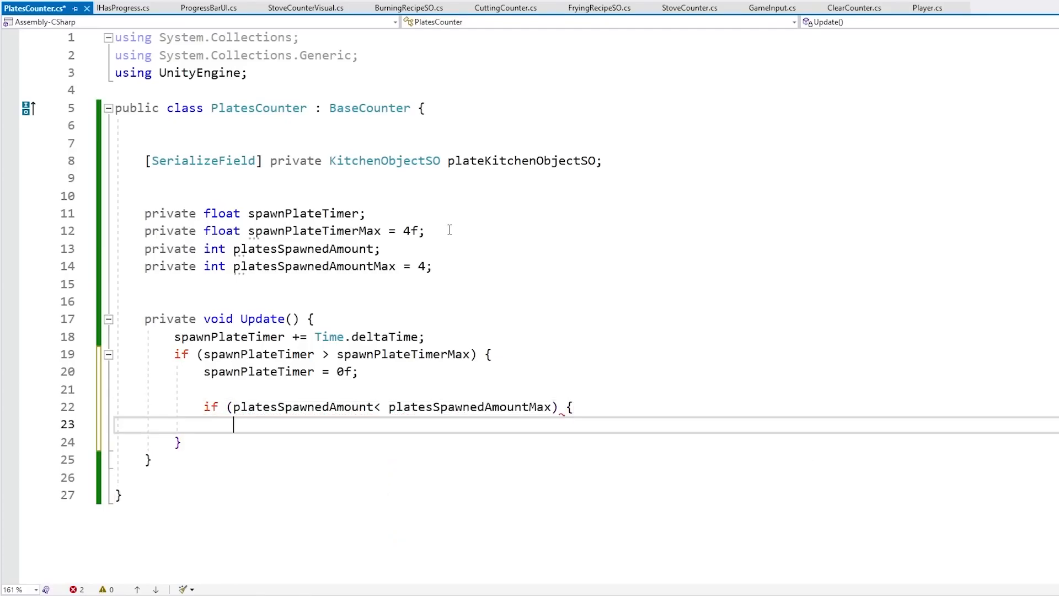
{"action": "type", "text": "}"}
{"action": "key", "text": "Return"}
{"action": "type", "text": "}"}
{"action": "key", "text": "Up"}
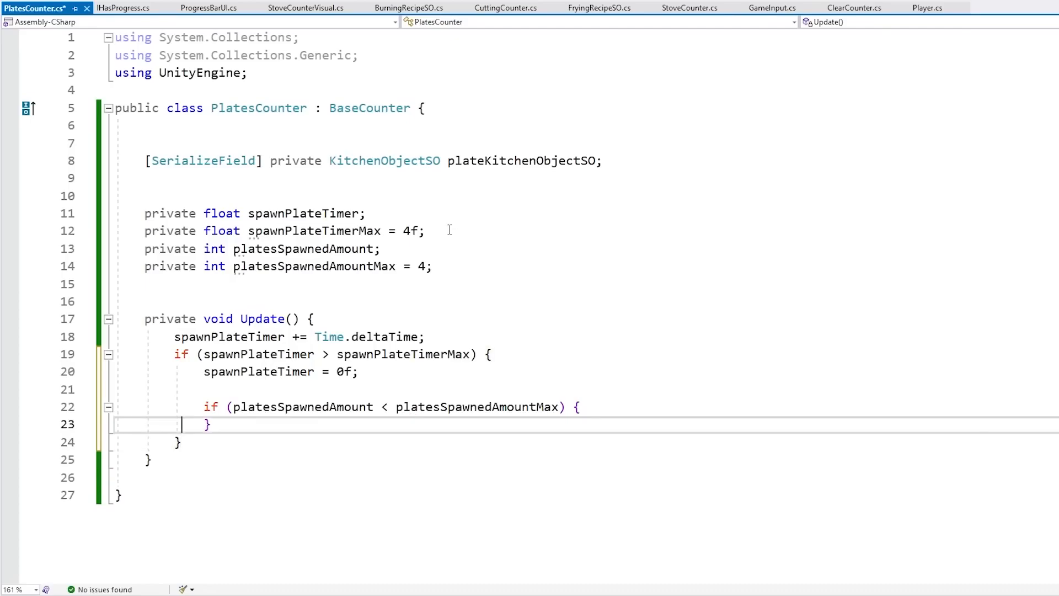
Increment platesSpawnedAmount inside the nested if block and save the script.
{"action": "key", "text": "Return"}
{"action": "type", "text": "plate"}
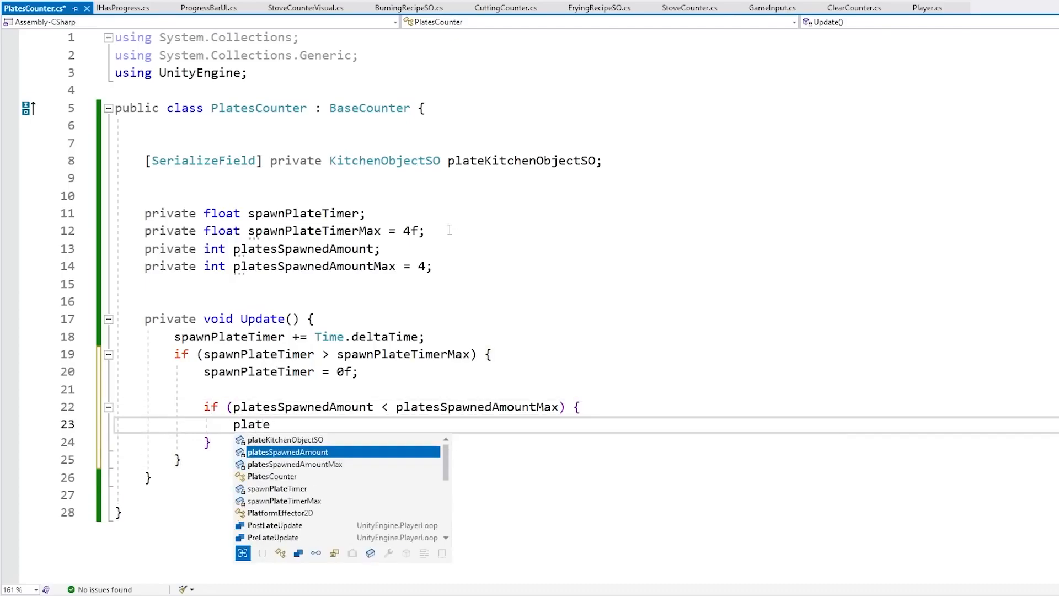
{"action": "key", "text": "Tab"}
{"action": "type", "text": "++"}
{"action": "key", "text": "ctrl+s"}
{"action": "scroll", "coordinate": [298, 245], "scroll_direction": "down", "scroll_amount": 1}
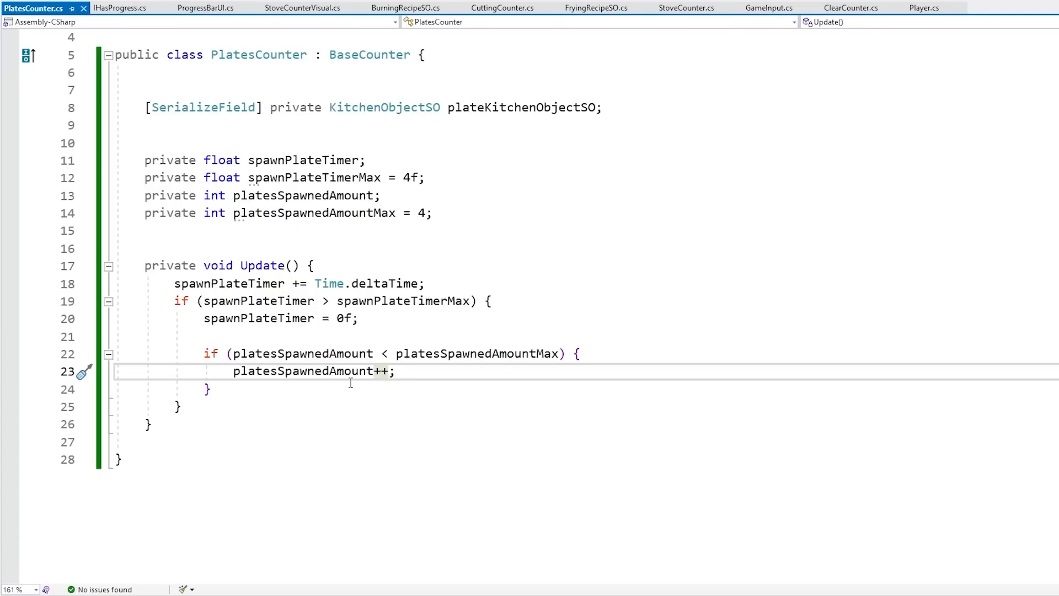
Switch to Unity and create a C# script named PlatesCounterVisual in the Scripts/Counters folder.
{"action": "scroll", "coordinate": [351, 457], "scroll_direction": "down", "scroll_amount": 11}
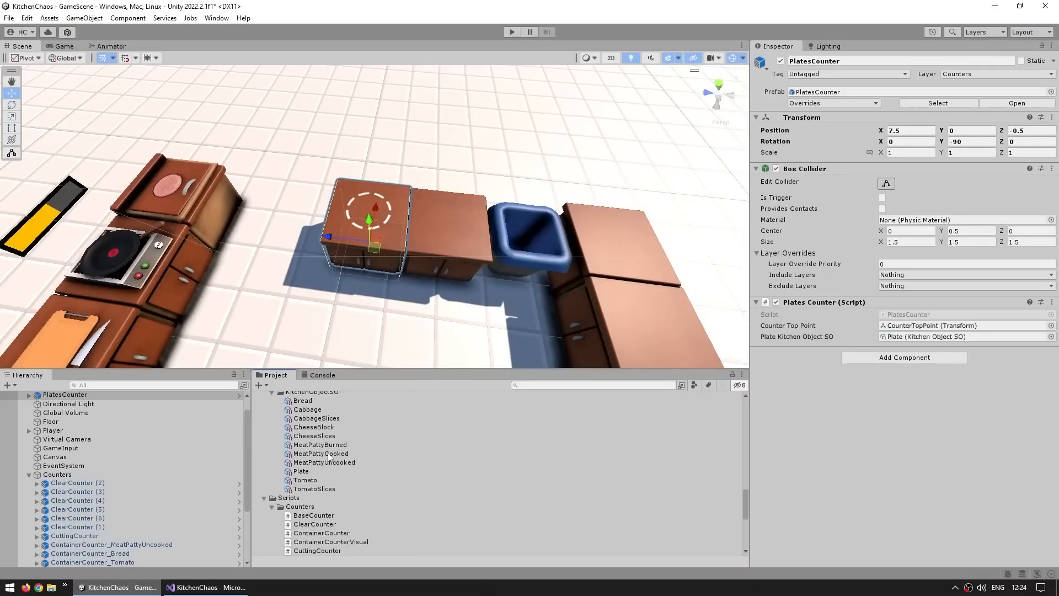
{"action": "right_click", "coordinate": [322, 461]}
{"action": "mouse_move", "coordinate": [343, 172]}
{"action": "left_click", "coordinate": [525, 95]}
{"action": "type", "text": "P"}
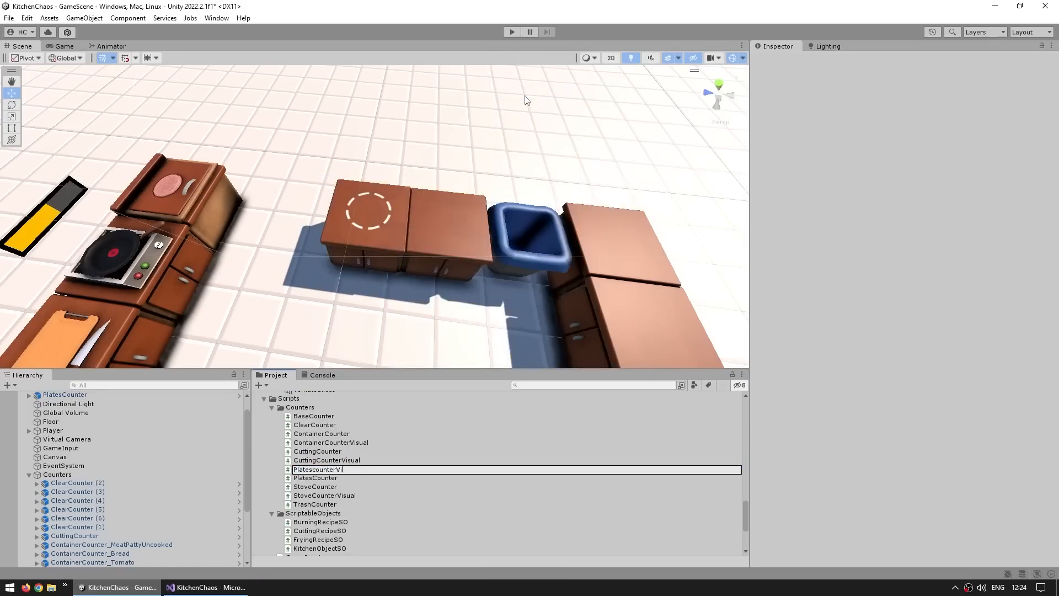
{"action": "type", "text": "latesCounterVisual"}
{"action": "key", "text": "Return"}
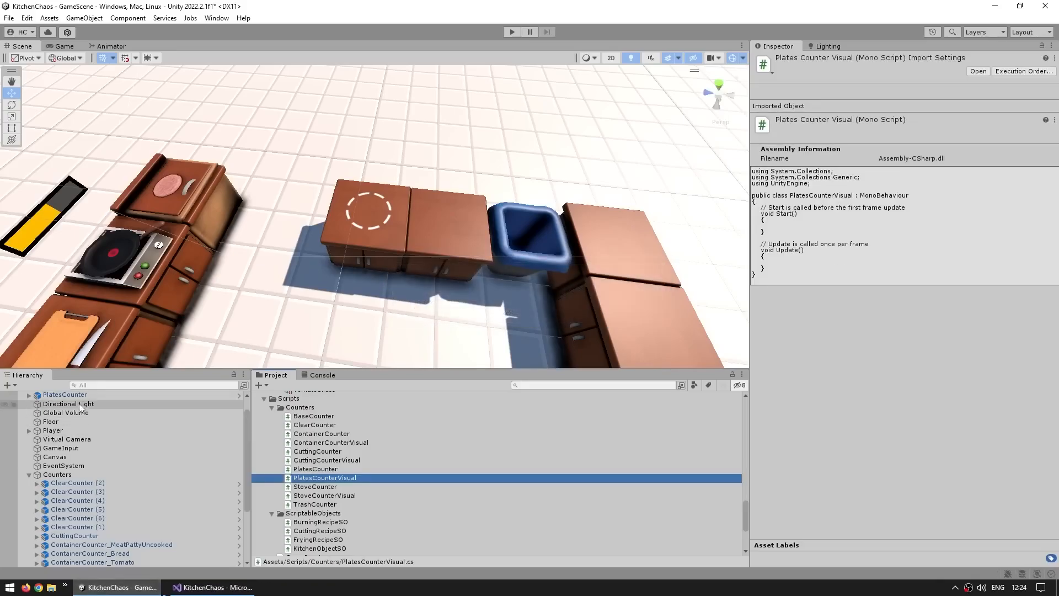
Open the PlatesCounter prefab and attach the PlatesCounterVisual script to its PlatesCounter_Visual child.
{"action": "left_click", "coordinate": [81, 395]}
{"action": "left_click", "coordinate": [1004, 105]}
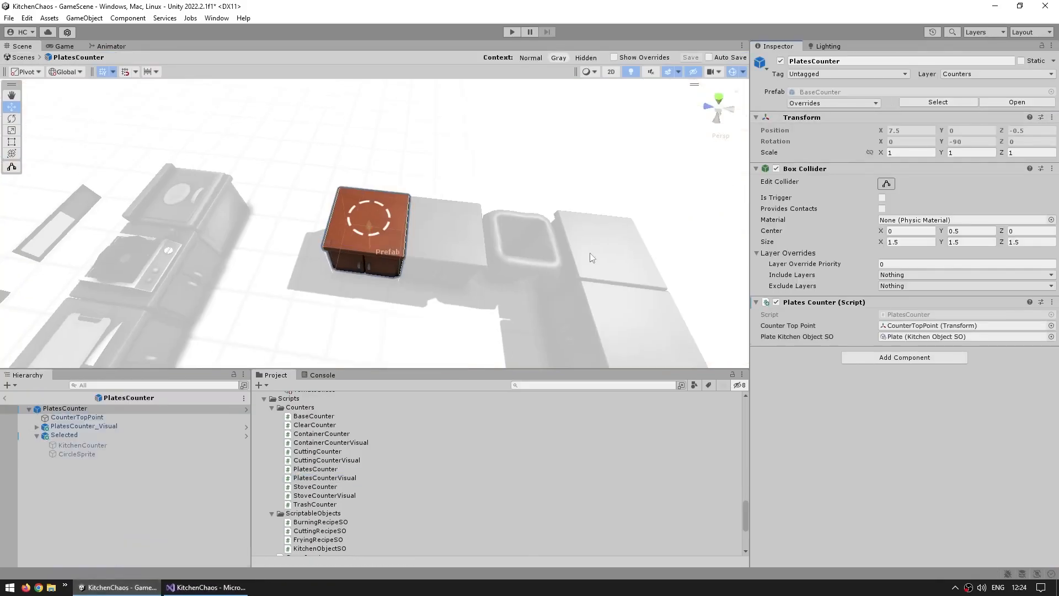
{"action": "left_click", "coordinate": [57, 428]}
{"action": "left_click_drag", "start_coordinate": [324, 478], "coordinate": [893, 218]}
Open the PlatesCounterVisual script in Visual Studio and replace the default Start and Update methods with an empty class body.
{"action": "double_click", "coordinate": [908, 182]}
{"action": "left_click_drag", "start_coordinate": [267, 125], "coordinate": [579, 521]}
{"action": "key", "text": "Return"}
{"action": "key", "text": "Return"}
{"action": "key", "text": "Return"}
{"action": "type", "text": "}"}
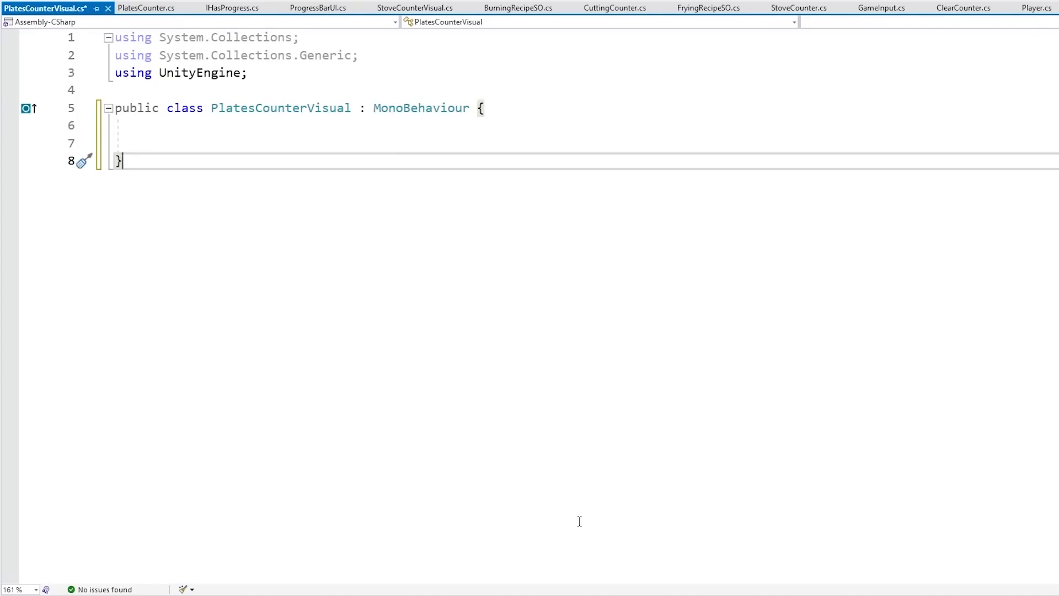
Declare a serialized private Transform field named counterTopPoint in the PlatesCounterVisual class.
{"action": "key", "text": "Up"}
{"action": "key", "text": "Up"}
{"action": "key", "text": "Return"}
{"action": "key", "text": "Return"}
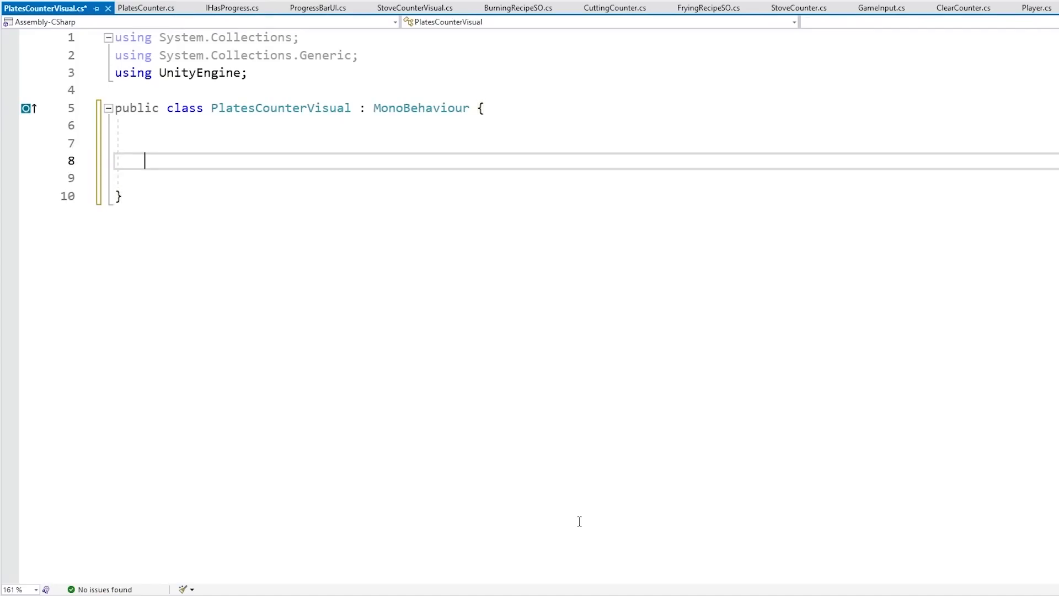
{"action": "type", "text": "[Seria"}
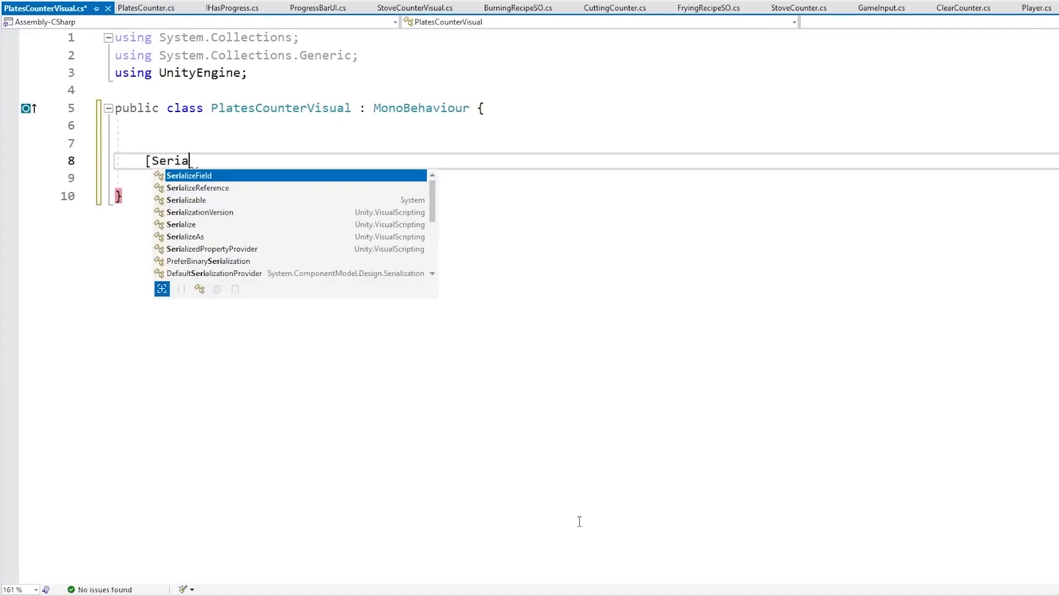
{"action": "type", "text": "lizeField] private T"}
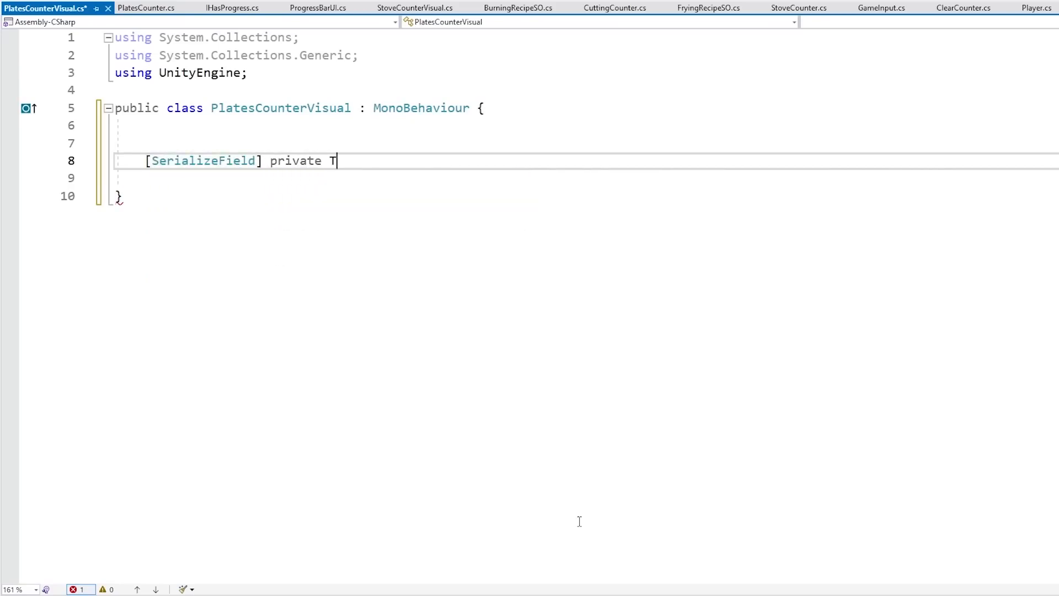
{"action": "type", "text": "ransform coutnertopPoint"}
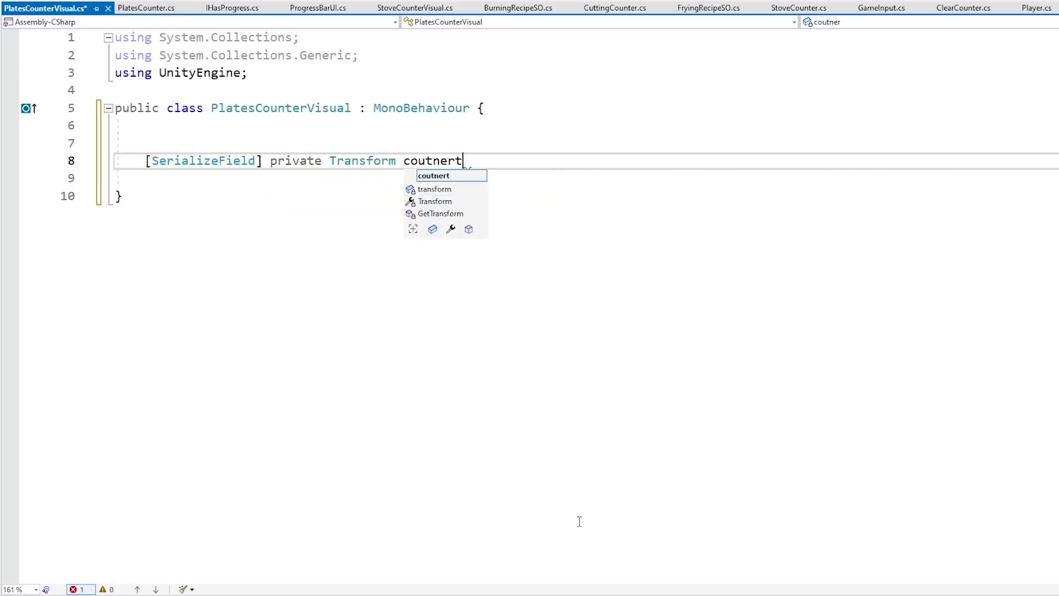
{"action": "type", "text": ";"}
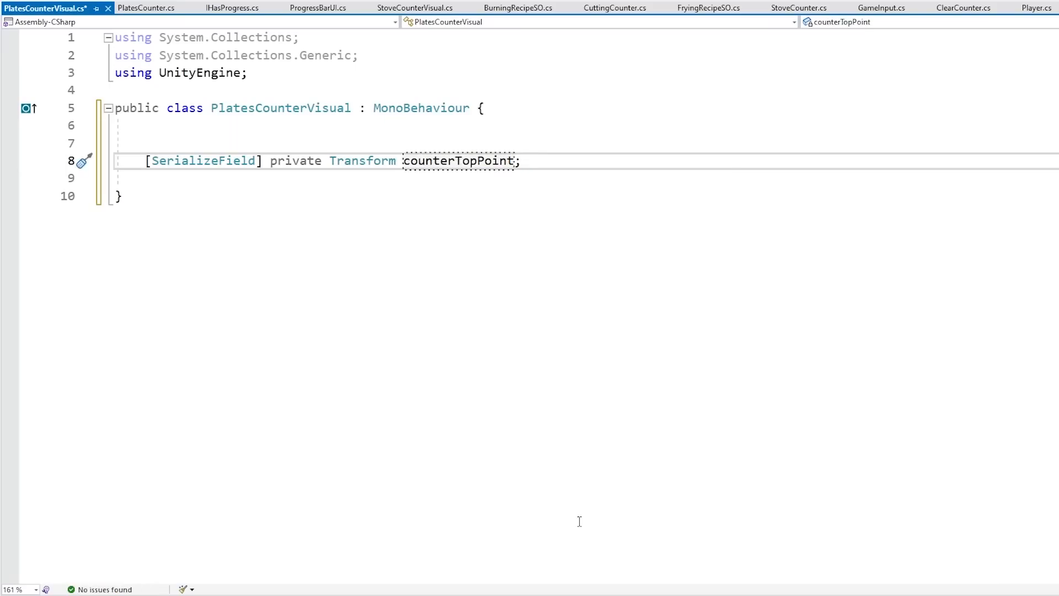
Add a second serialized private Transform field named plateVisualPrefab below counterTopPoint.
{"action": "key", "text": "ctrl+d"}
{"action": "key", "text": "ctrl+shift+Left"}
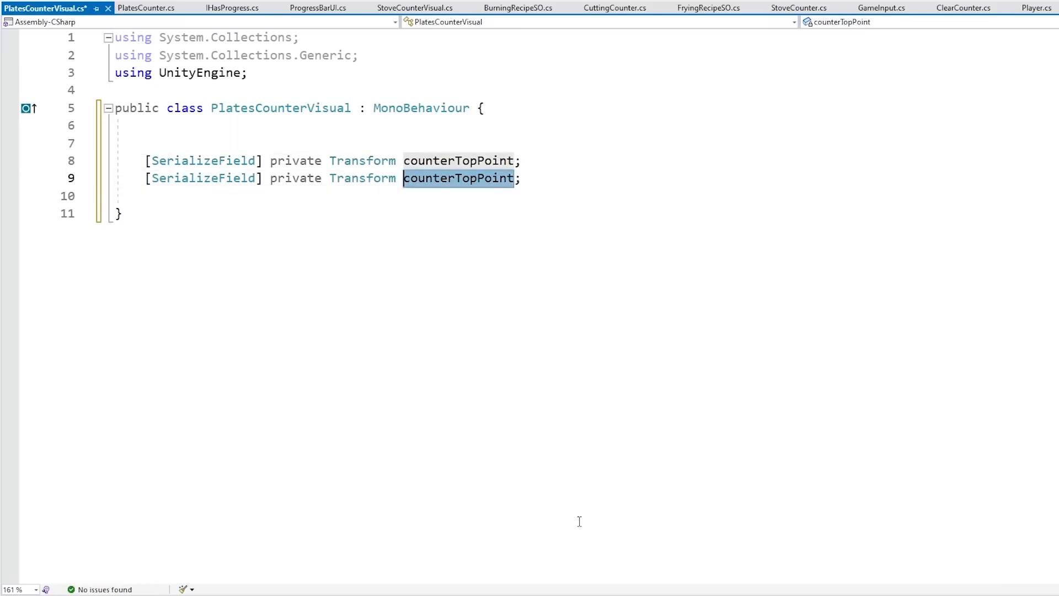
{"action": "type", "text": "plateVisualPrefab"}
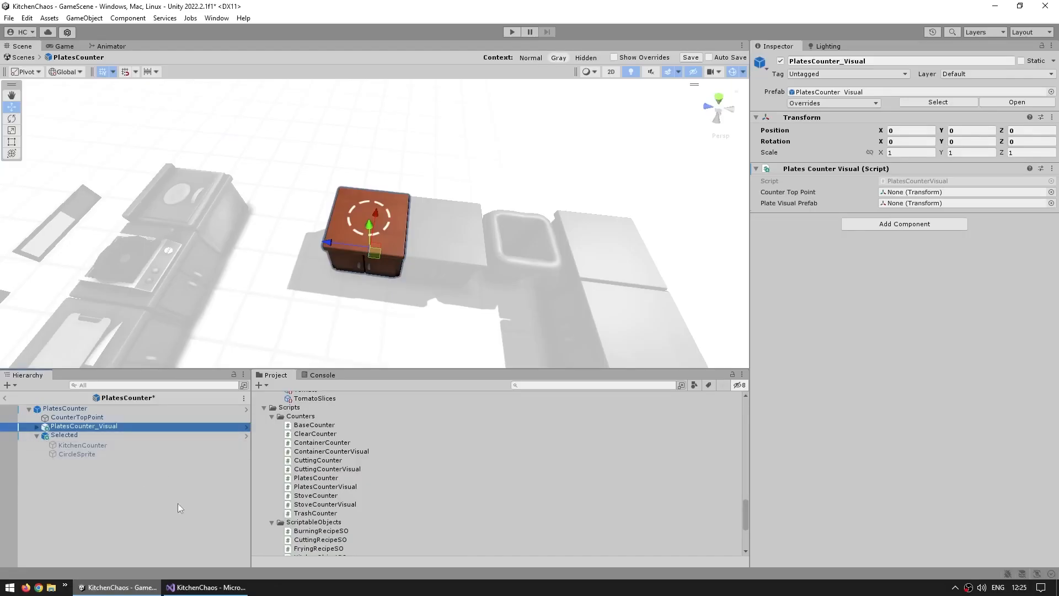
Assign CounterTopPoint and the Plate_Visual prefab to the Counter Top Point and Plate Visual Prefab fields of the Plates Counter Visual script.
{"action": "left_click_drag", "start_coordinate": [77, 417], "coordinate": [938, 192]}
{"action": "scroll", "coordinate": [452, 498], "scroll_direction": "up", "scroll_amount": 10}
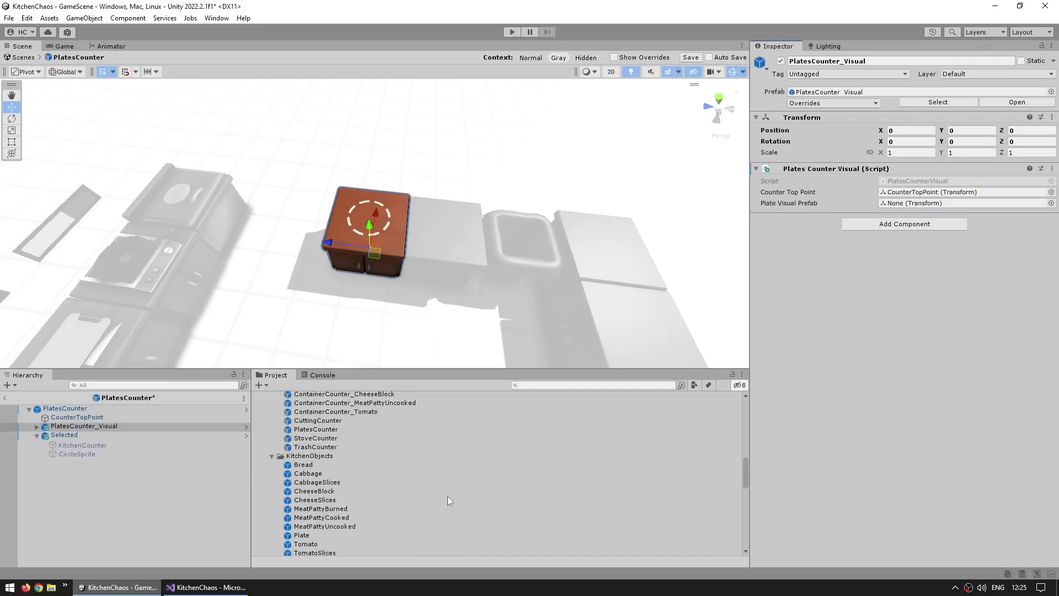
{"action": "scroll", "coordinate": [448, 496], "scroll_direction": "up", "scroll_amount": 10}
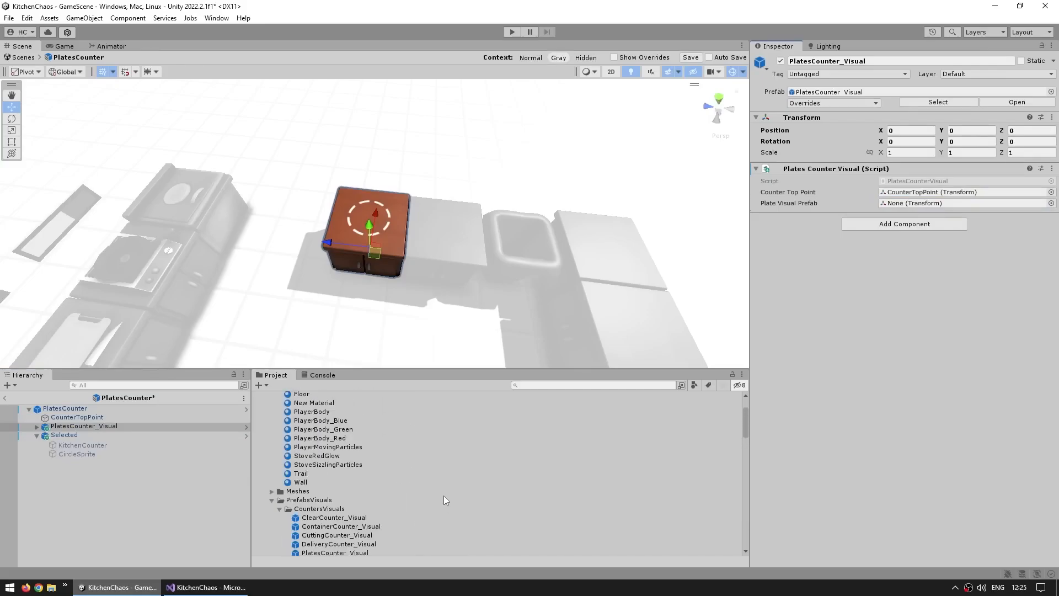
{"action": "scroll", "coordinate": [443, 499], "scroll_direction": "down", "scroll_amount": 5}
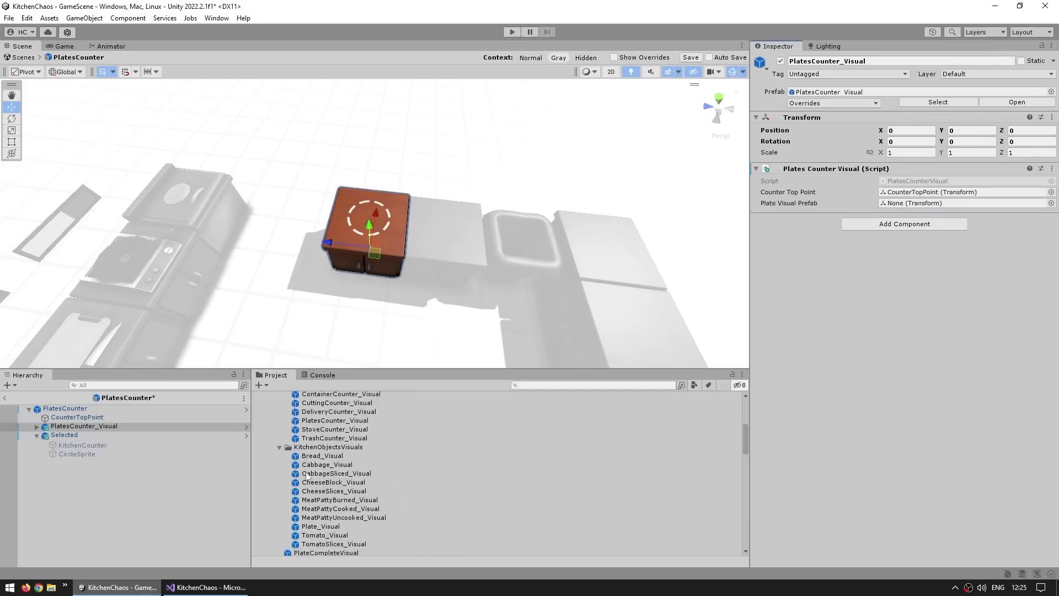
{"action": "scroll", "coordinate": [433, 503], "scroll_direction": "down", "scroll_amount": 1}
{"action": "left_click_drag", "start_coordinate": [313, 496], "coordinate": [915, 205]}
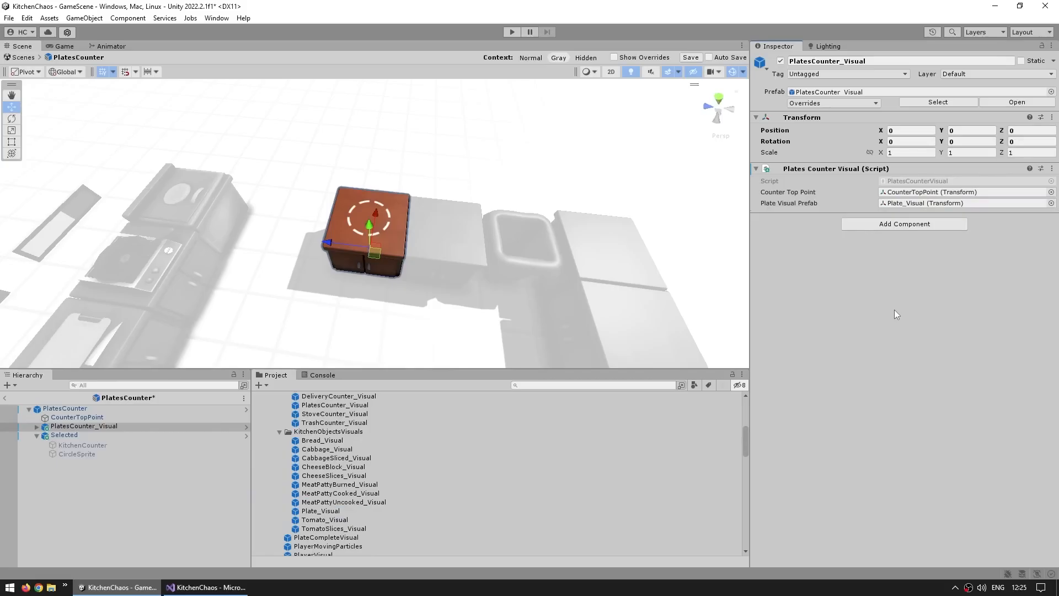
In Visual Studio, declare a public EventHandler event named OnPlateSpawned at the start of the PlatesCounter class.
{"action": "key", "text": "alt+Tab"}
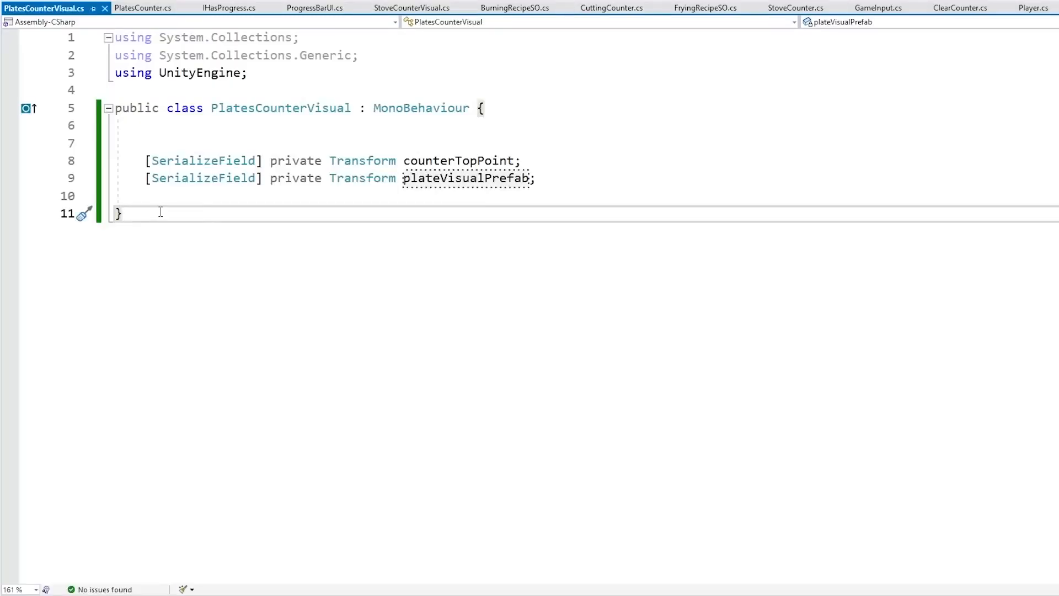
{"action": "left_click", "coordinate": [142, 7]}
{"action": "left_click", "coordinate": [223, 137]}
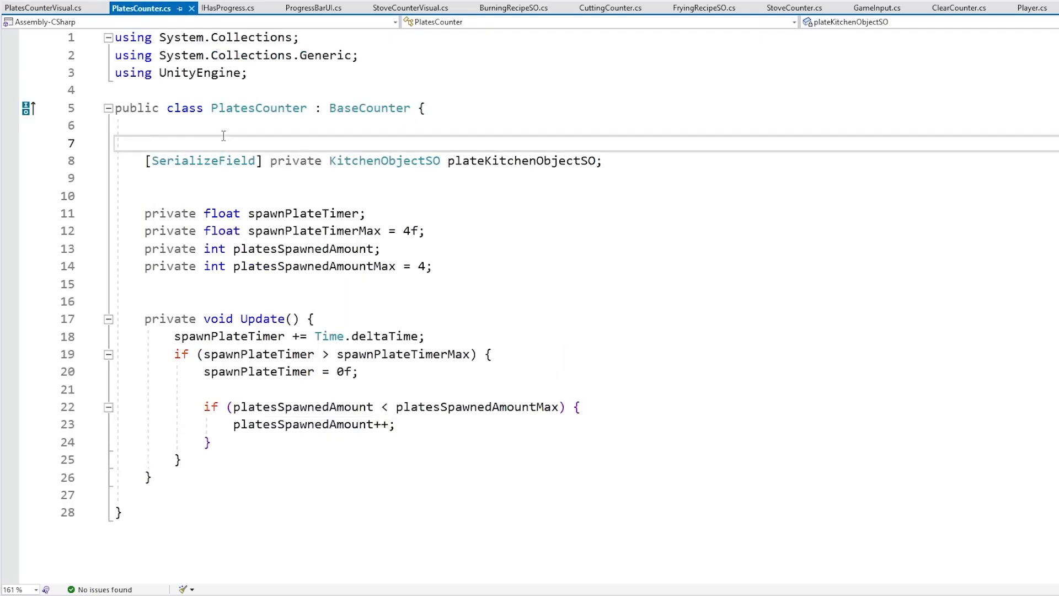
{"action": "key", "text": "Return"}
{"action": "type", "text": "public event EventHandler OnPlateSpawned;"}
{"action": "key", "text": "Return"}
{"action": "key", "text": "Return"}
Add a null-conditional Invoke call on OnPlateSpawned below platesSpawnedAmount++ inside the inner if block of Update.
{"action": "key", "text": "Up"}
{"action": "key", "text": "Up"}
{"action": "key", "text": "End"}
{"action": "key", "text": "Left"}
{"action": "key", "text": "ctrl+shift+Left"}
{"action": "key", "text": "ctrl+c"}
{"action": "key", "text": "Down"}
{"action": "key", "text": "Down"}
{"action": "key", "text": "Down"}
{"action": "key", "text": "Down"}
{"action": "key", "text": "Down"}
{"action": "key", "text": "Down"}
{"action": "key", "text": "Down"}
{"action": "key", "text": "Down"}
{"action": "key", "text": "Down"}
{"action": "key", "text": "Down"}
{"action": "key", "text": "Down"}
{"action": "key", "text": "Down"}
{"action": "key", "text": "Down"}
{"action": "key", "text": "Down"}
{"action": "key", "text": "Down"}
{"action": "key", "text": "Down"}
{"action": "key", "text": "Down"}
{"action": "key", "text": "Down"}
{"action": "key", "text": "Down"}
{"action": "key", "text": "Up"}
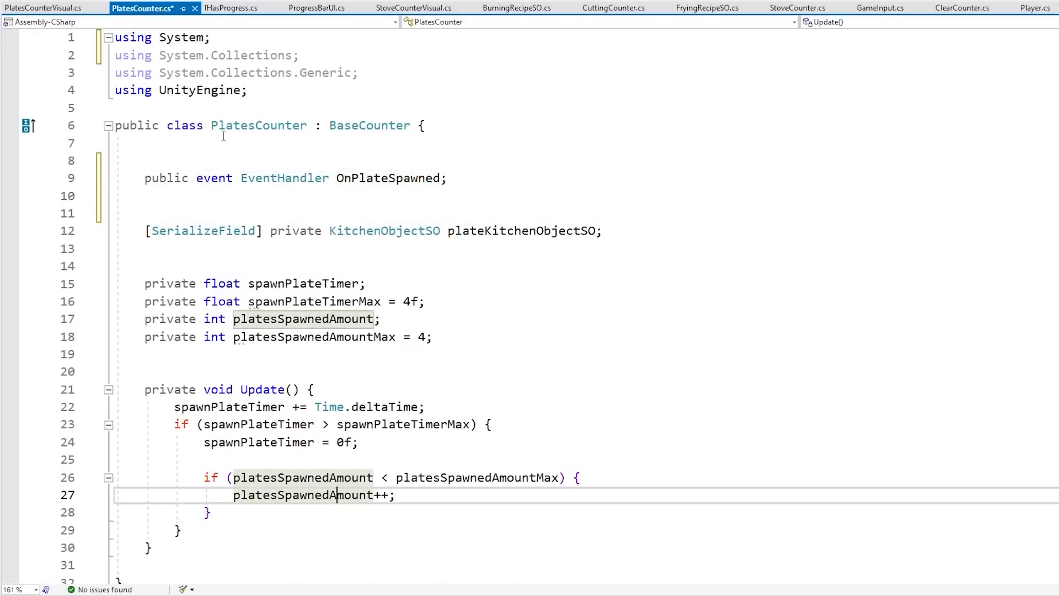
{"action": "key", "text": "End"}
{"action": "key", "text": "Return"}
{"action": "key", "text": "Return"}
{"action": "key", "text": "ctrl+v"}
{"action": "type", "text": "?.onmvo"}
{"action": "key", "text": "BackSpace"}
{"action": "key", "text": "BackSpace"}
{"action": "key", "text": "BackSpace"}
{"action": "key", "text": "BackSpace"}
{"action": "key", "text": "BackSpace"}
{"action": "type", "text": "omv"}
{"action": "key", "text": "BackSpace"}
{"action": "key", "text": "BackSpace"}
{"action": "key", "text": "BackSpace"}
{"action": "type", "text": "Invoke();"}
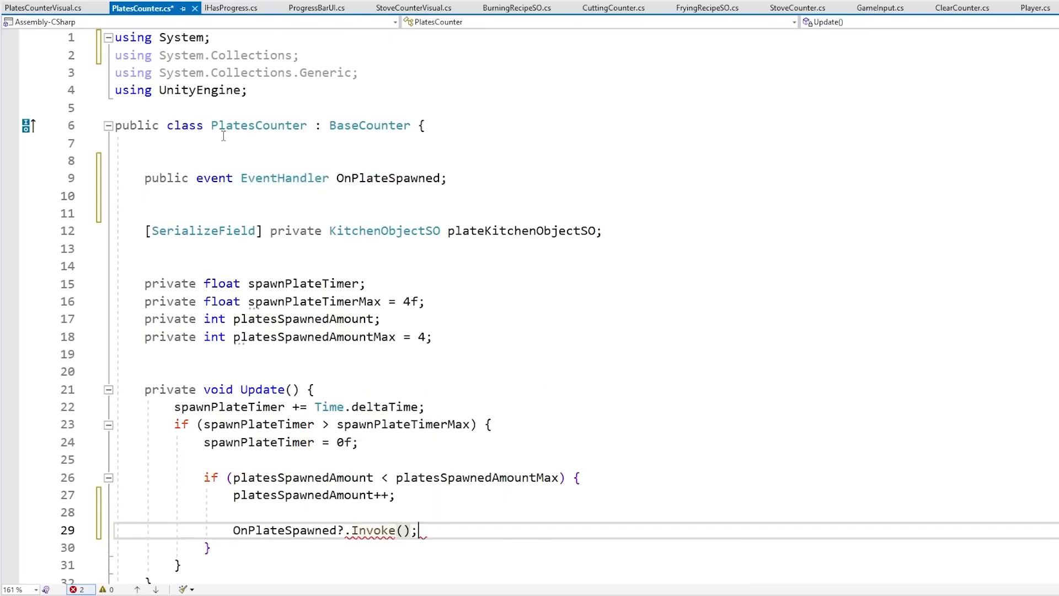
Pass this and EventArgs.Empty as arguments to the OnPlateSpawned Invoke call and save the PlatesCounter script.
{"action": "key", "text": "Left"}
{"action": "key", "text": "Left"}
{"action": "type", "text": "this,. even"}
{"action": "type", "text": "tar"}
{"action": "key", "text": "ctrl+shift+Left"}
{"action": "key", "text": "ctrl+shift+Left"}
{"action": "type", "text": "eventar.Empty"}
{"action": "key", "text": "ctrl+s"}
{"action": "double_click", "coordinate": [279, 531]}
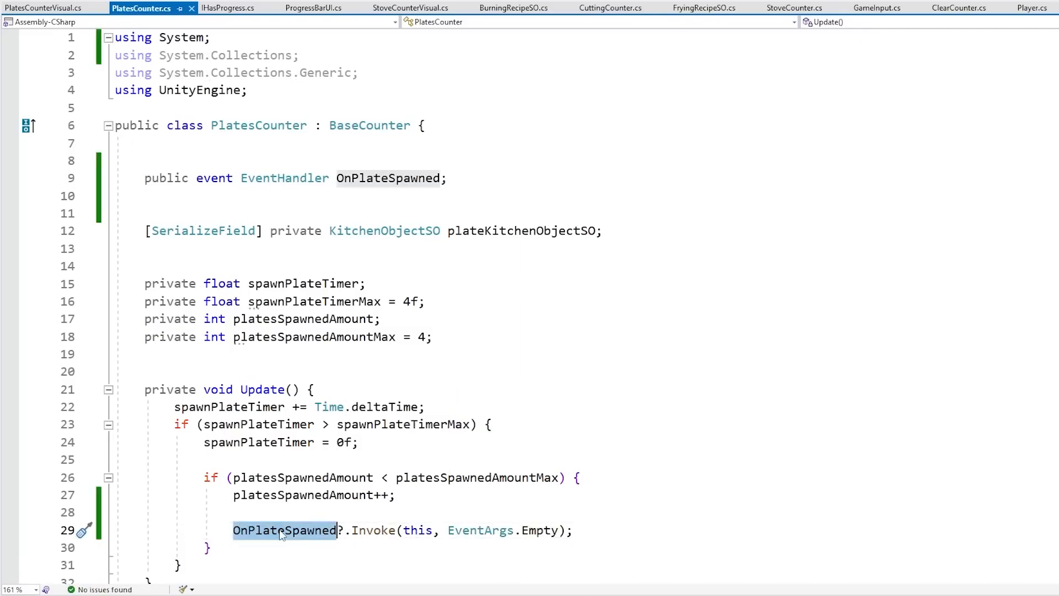
In the PlatesCounterVisual script, add a serialized private PlatesCounter field named platesCounter above counterTopPoint and save.
{"action": "key", "text": "ctrl+Tab"}
{"action": "left_click", "coordinate": [277, 191]}
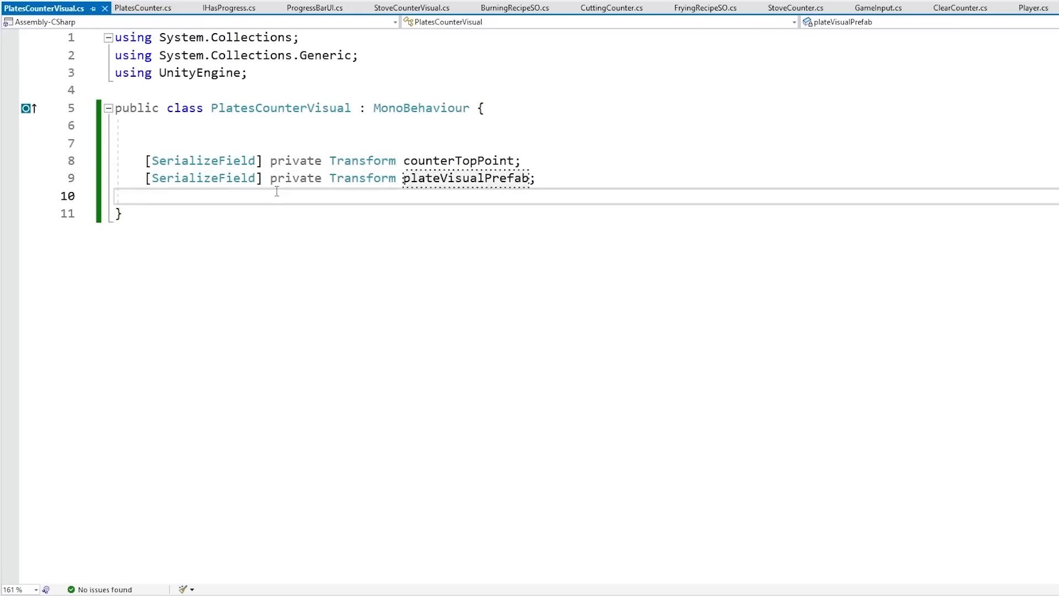
{"action": "key", "text": "Return"}
{"action": "key", "text": "Return"}
{"action": "key", "text": "Up"}
{"action": "key", "text": "Up"}
{"action": "key", "text": "Up"}
{"action": "key", "text": "Up"}
{"action": "key", "text": "Up"}
{"action": "key", "text": "Down"}
{"action": "key", "text": "ctrl+c"}
{"action": "key", "text": "ctrl+v"}
{"action": "key", "text": "Up"}
{"action": "key", "text": "ctrl+Right"}
{"action": "key", "text": "ctrl+Right"}
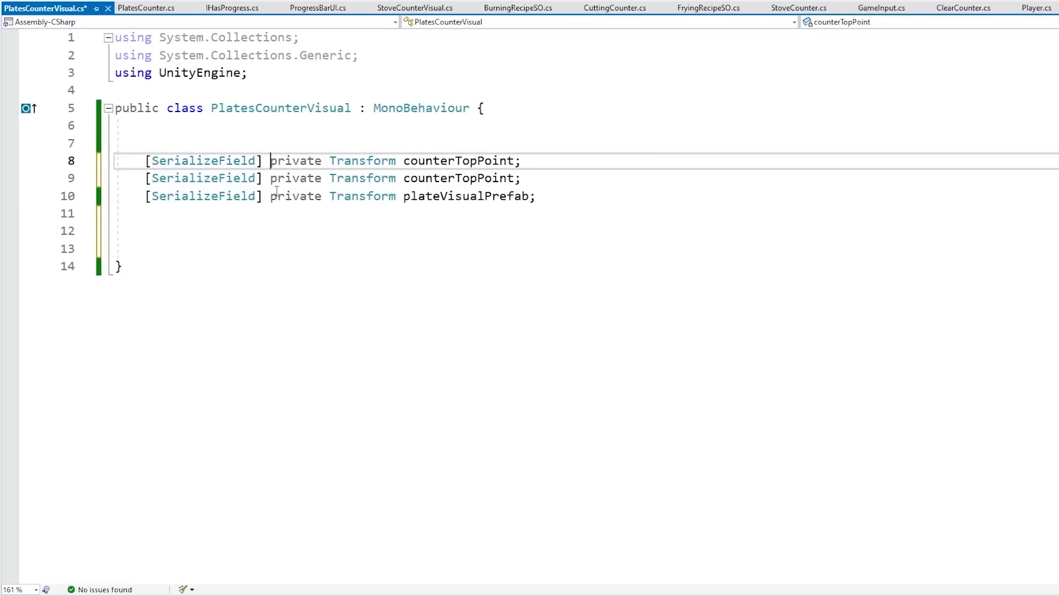
{"action": "key", "text": "ctrl+Right"}
{"action": "key", "text": "ctrl+Right"}
{"action": "key", "text": "ctrl+shift+Right"}
{"action": "key", "text": "ctrl+shift+Right"}
{"action": "type", "text": "PlatesC"}
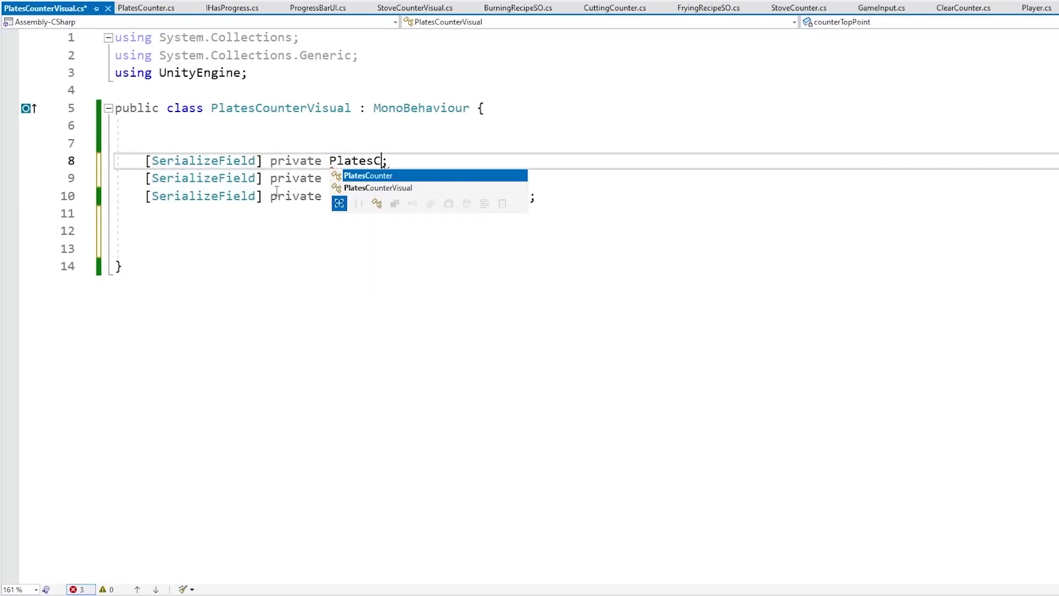
{"action": "type", "text": "ounter platesCounter"}
{"action": "key", "text": "ctrl+shift+Left"}
{"action": "key", "text": "ctrl+s"}
Add a private Start method that subscribes to platesCounter.OnPlateSpawned and generate the PlatesCounter_OnPlateSpawned handler.
{"action": "key", "text": "Down"}
{"action": "key", "text": "Down"}
{"action": "key", "text": "Down"}
{"action": "key", "text": "Return"}
{"action": "key", "text": "Return"}
{"action": "type", "text": "private void Start() {"}
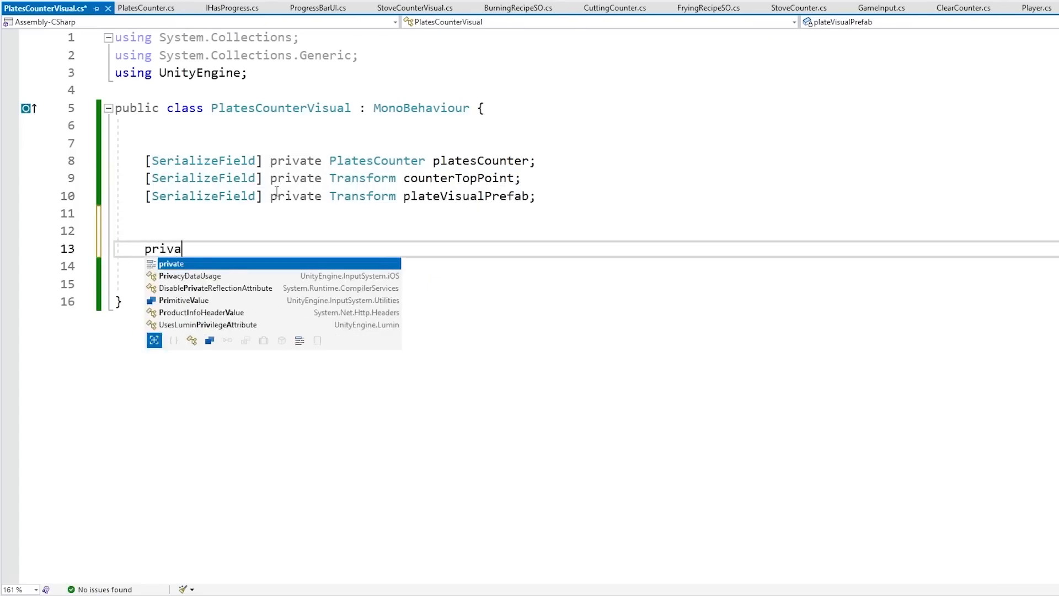
{"action": "key", "text": "Return"}
{"action": "type", "text": "platesCounter.OnPlateSpawned +="}
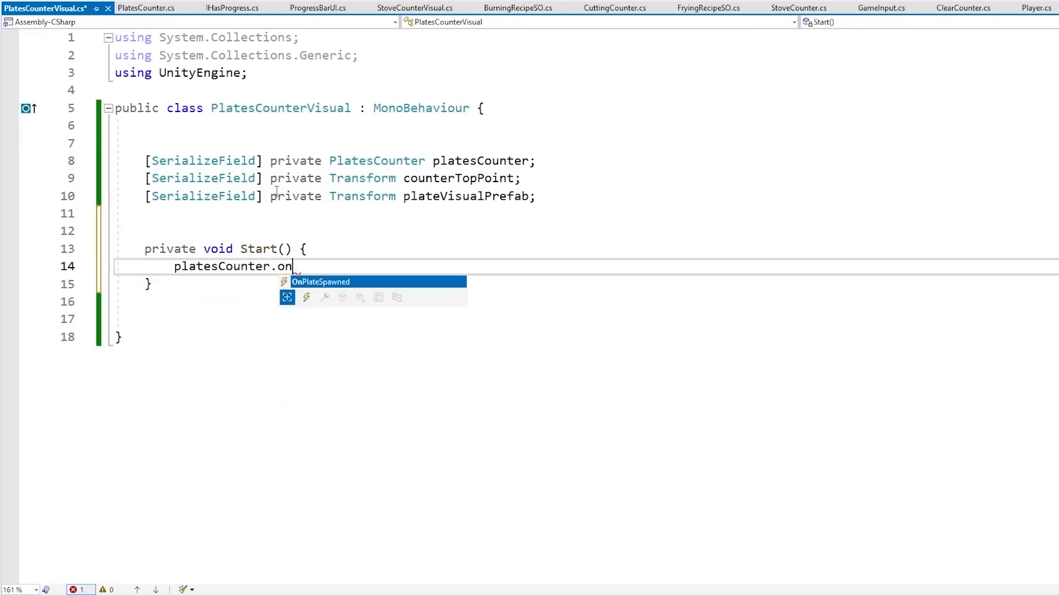
{"action": "key", "text": "Tab"}
{"action": "key", "text": "Return"}
Replace the handler's placeholder exception with Instantiate(plateVisualPrefab, counterTopPoint) and save the script.
{"action": "key", "text": "Down"}
{"action": "key", "text": "Down"}
{"action": "key", "text": "Down"}
{"action": "key", "text": "Down"}
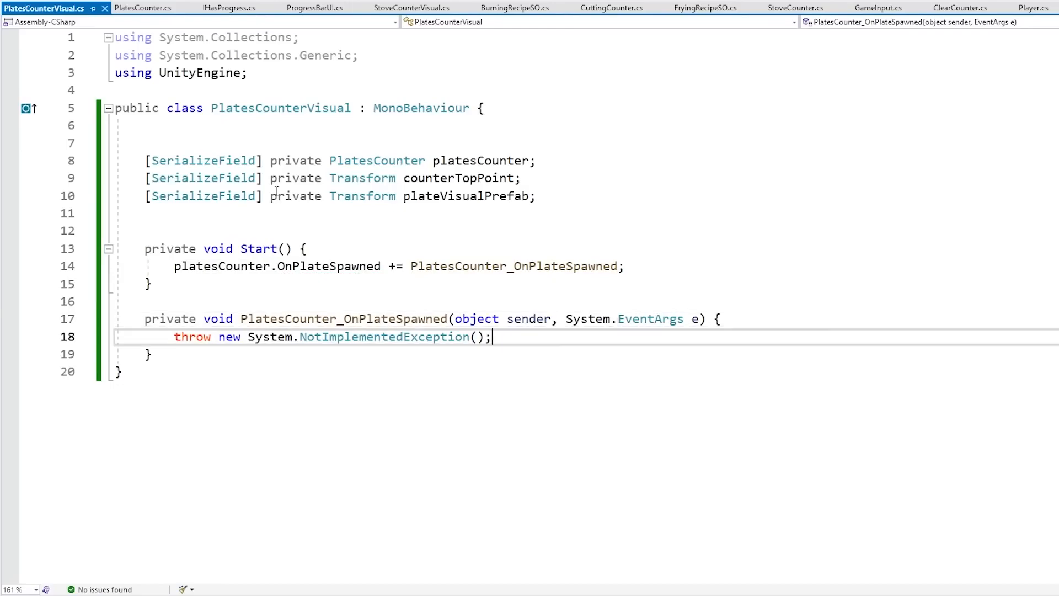
{"action": "key", "text": "shift+Home"}
{"action": "key", "text": "BackSpace"}
{"action": "type", "text": "Instan"}
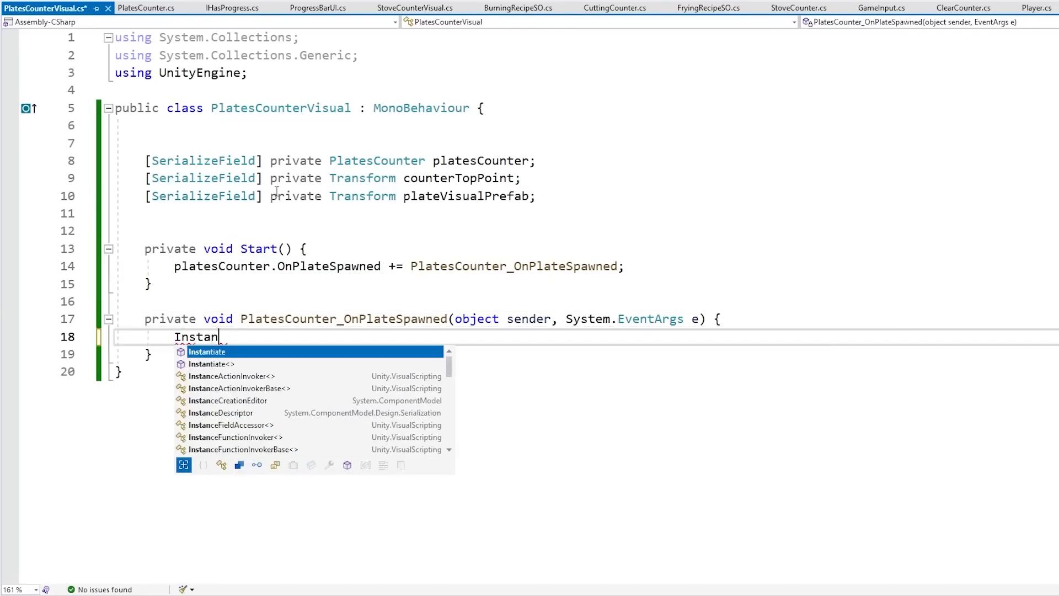
{"action": "type", "text": "tiate(plateVi);"}
{"action": "key", "text": "Left"}
{"action": "key", "text": "Left"}
{"action": "type", "text": "plateVi"}
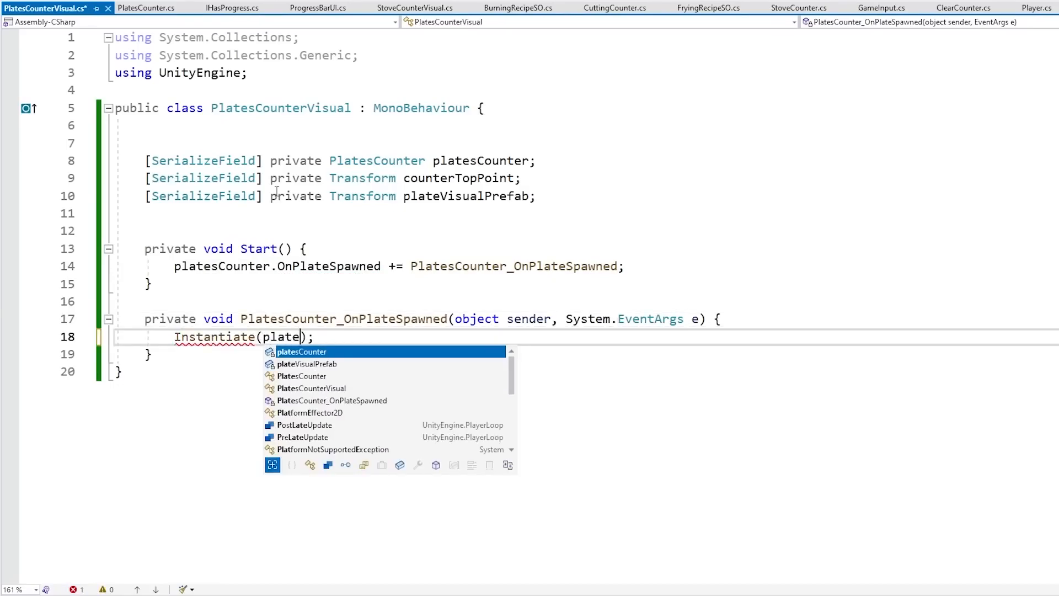
{"action": "key", "text": "Tab"}
{"action": "type", "text": ", "}
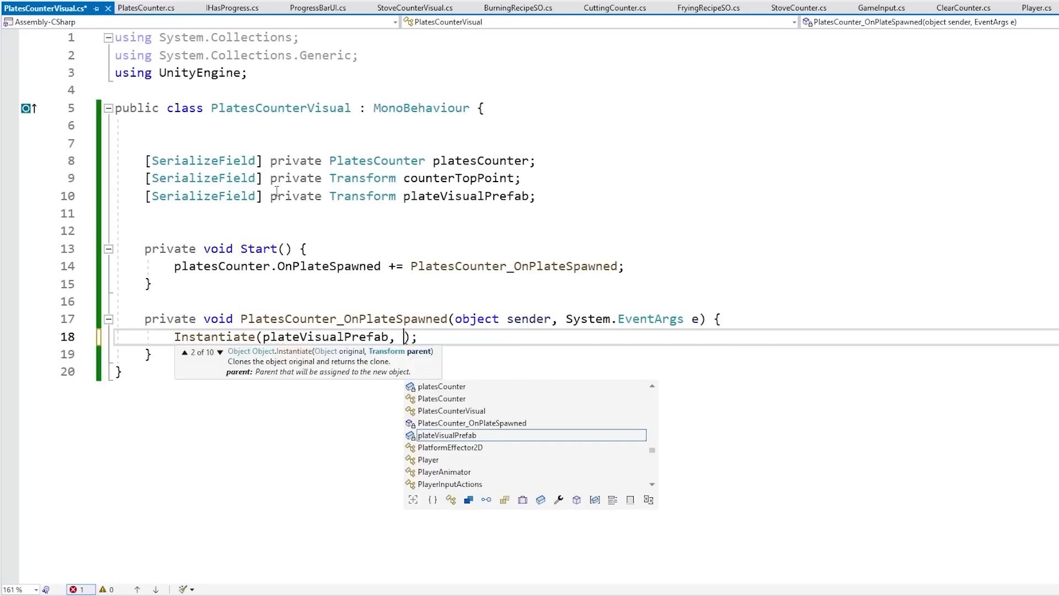
{"action": "type", "text": "count"}
{"action": "key", "text": "Tab"}
{"action": "key", "text": "ctrl+s"}
Store the Instantiate result in a Transform variable named plateVisualTransform, save, and add a blank line after the handler.
{"action": "key", "text": "Home"}
{"action": "type", "text": "Transform plates"}
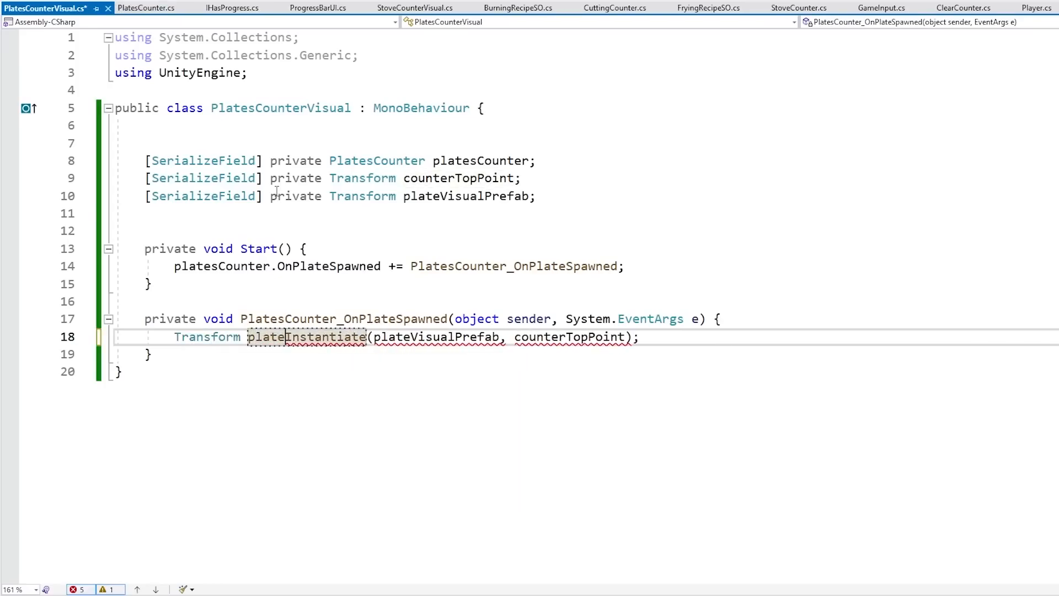
{"action": "key", "text": "BackSpace"}
{"action": "type", "text": "VisualTransform "}
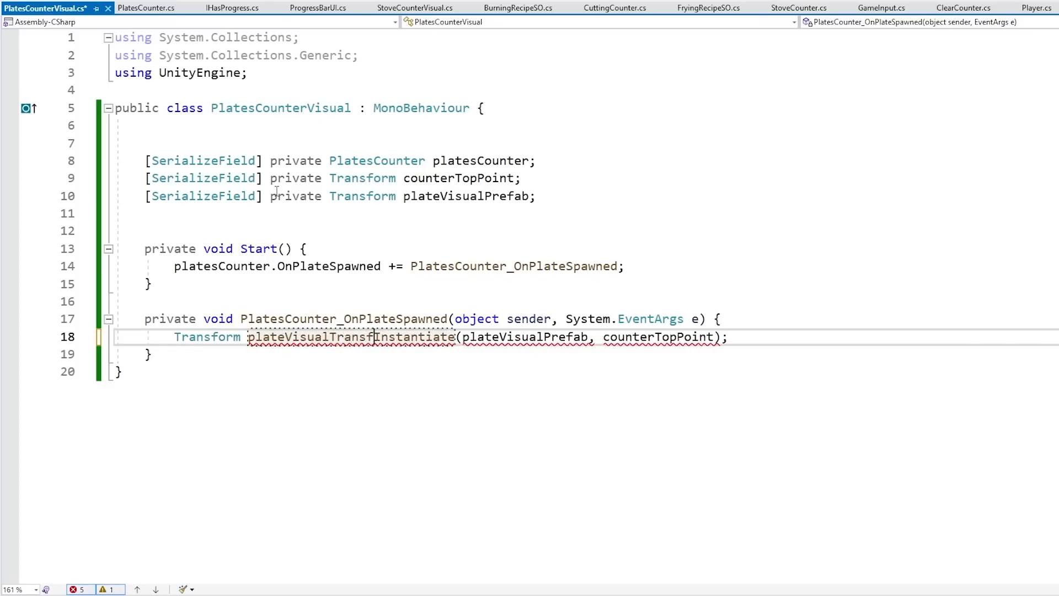
{"action": "type", "text": "="}
{"action": "key", "text": "ctrl+s"}
{"action": "key", "text": "Down"}
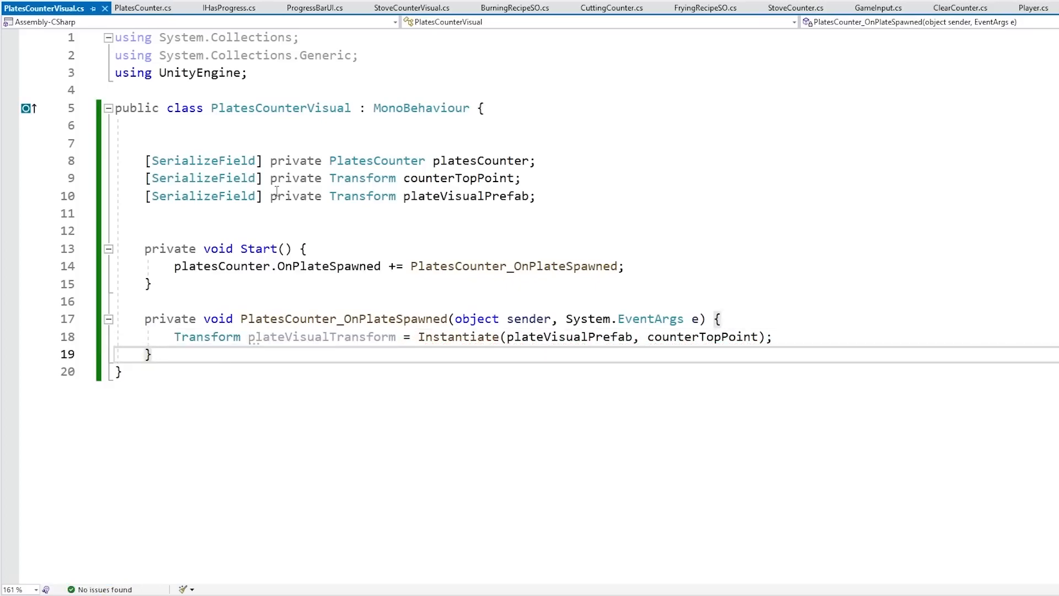
{"action": "key", "text": "Return"}
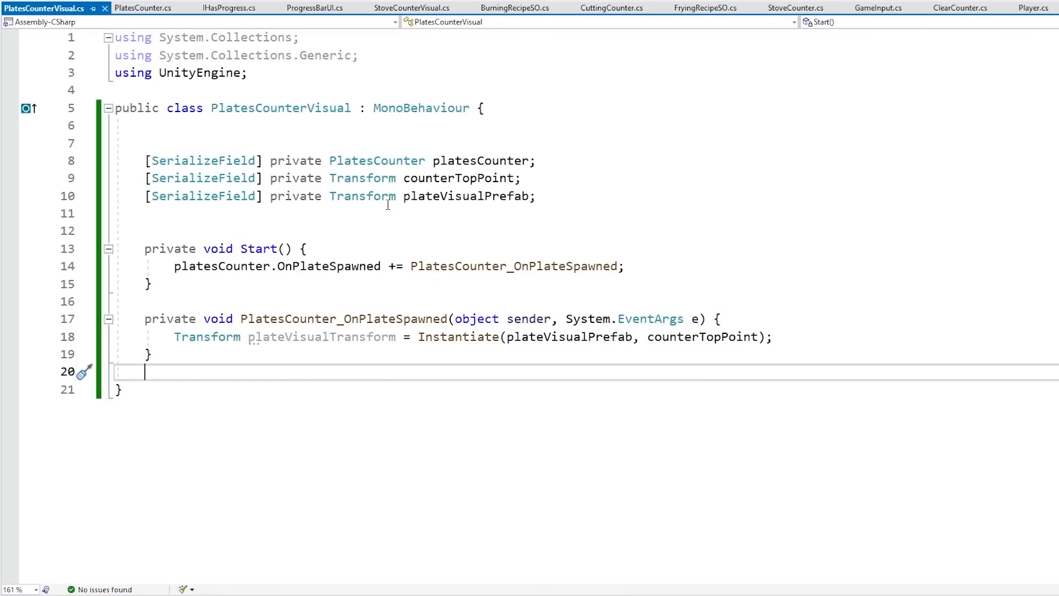
{"action": "left_click_drag", "start_coordinate": [329, 338], "coordinate": [567, 342]}
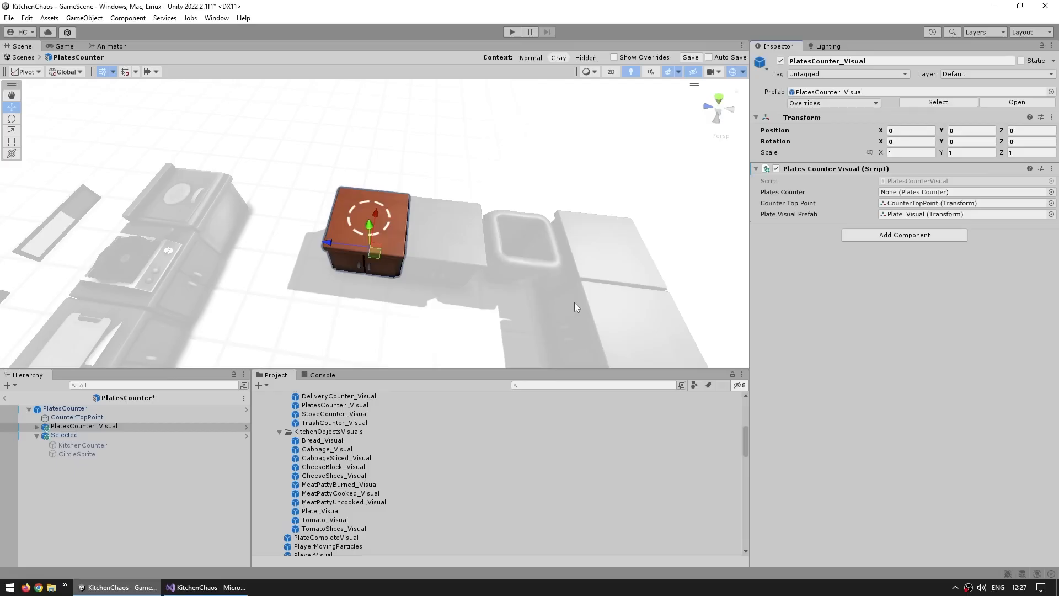
In Unity, assign PlatesCounter to the Plates Counter field of the visual script and exit the prefab, saving its changes.
{"action": "left_click_drag", "start_coordinate": [591, 226], "coordinate": [938, 192]}
{"action": "left_click", "coordinate": [13, 58]}
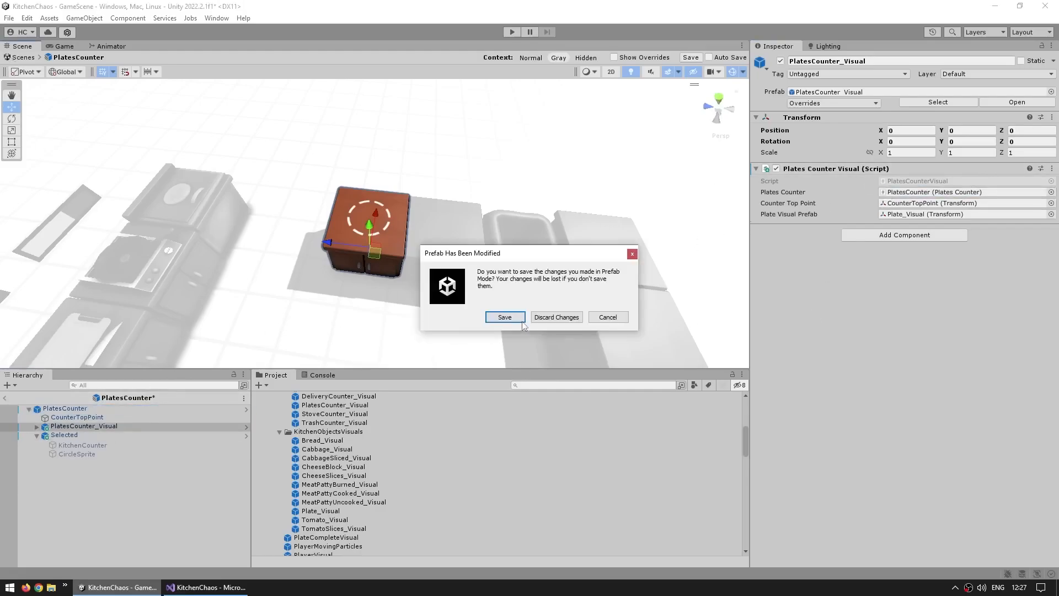
{"action": "left_click", "coordinate": [504, 314]}
Run the game and move the player toward the plates counter to check whether plates spawn on it.
{"action": "left_click", "coordinate": [513, 31]}
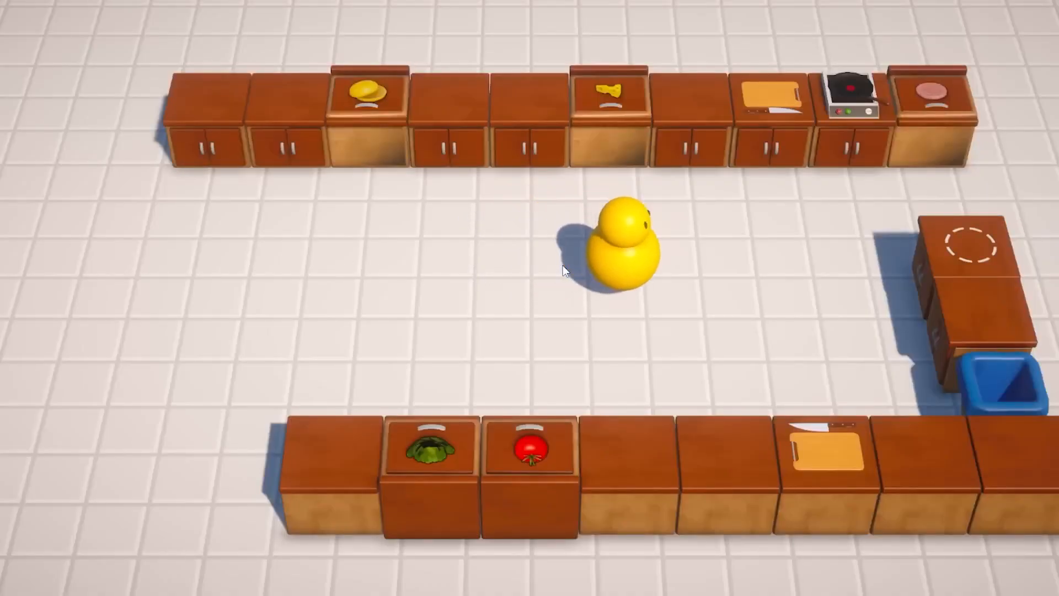
{"action": "key", "text": "d"}
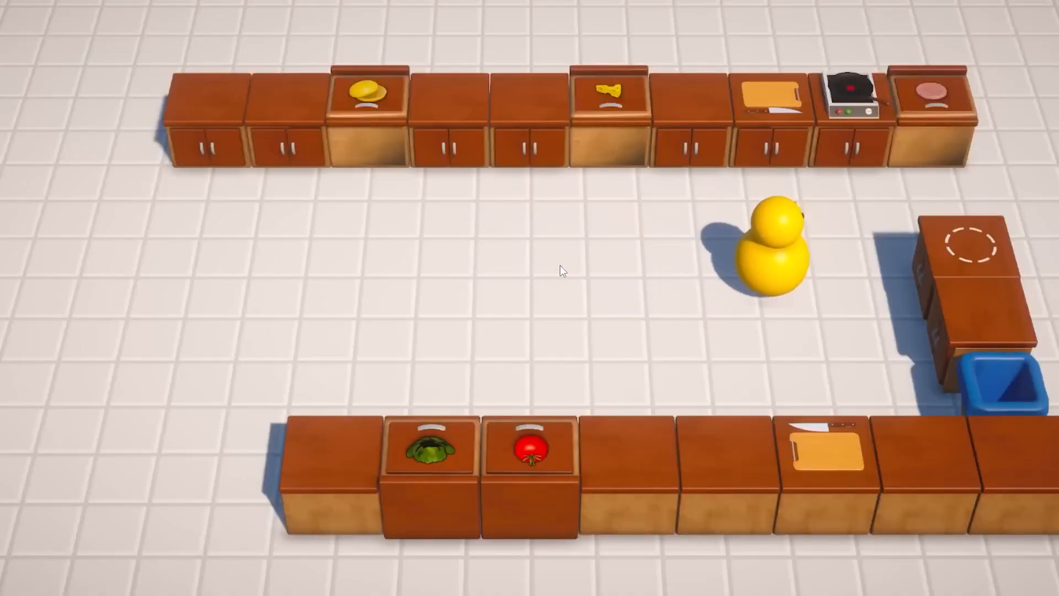
{"action": "key", "text": "s"}
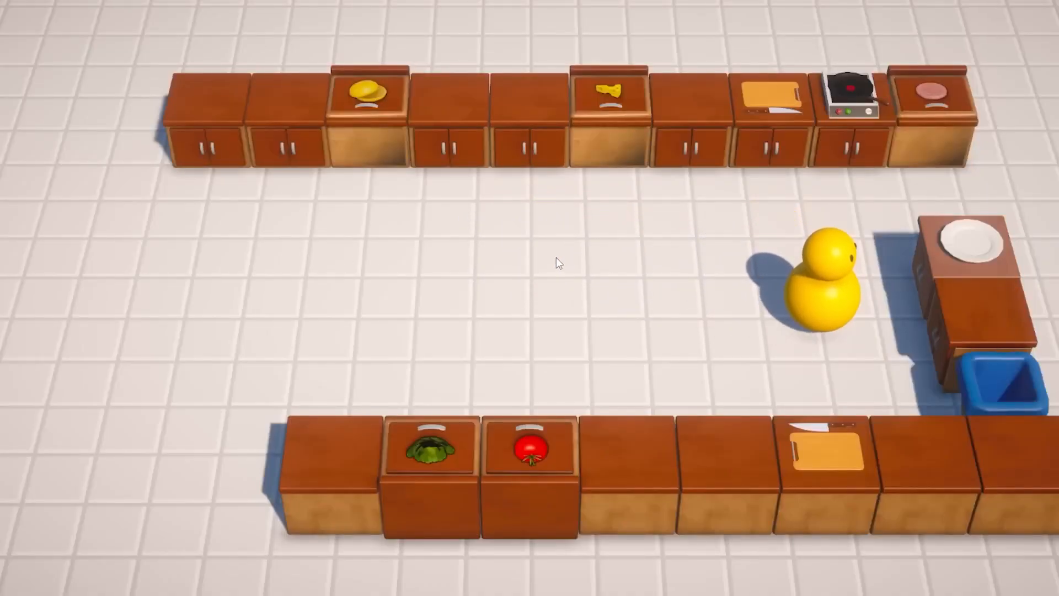
{"action": "key", "text": "a"}
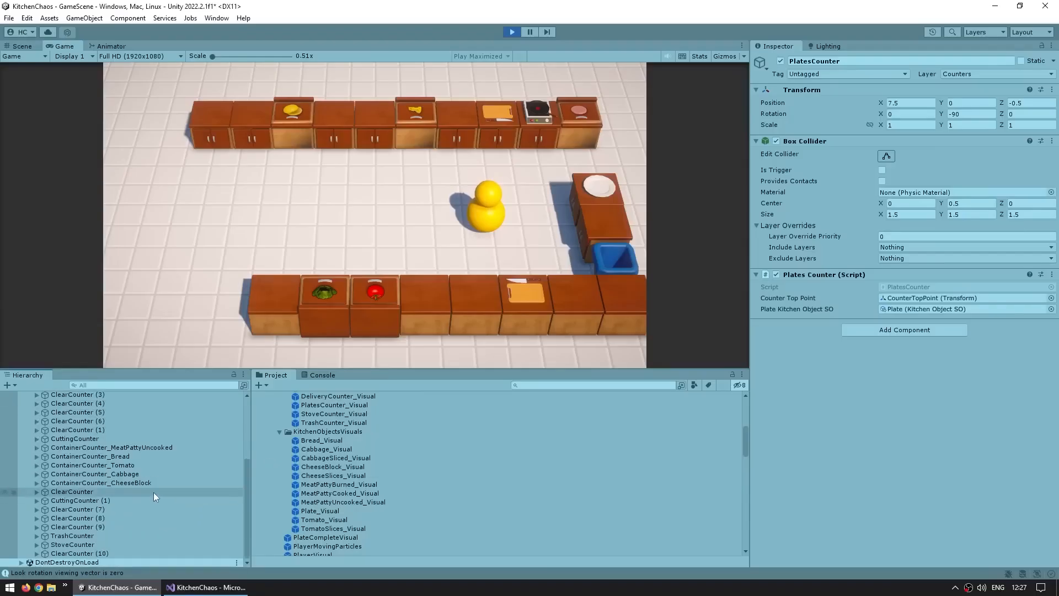
Expand PlatesCounter and its CounterTopPoint in the running scene's hierarchy to inspect the spawned plate objects.
{"action": "scroll", "coordinate": [154, 488], "scroll_direction": "up", "scroll_amount": 1}
{"action": "left_click", "coordinate": [30, 412]}
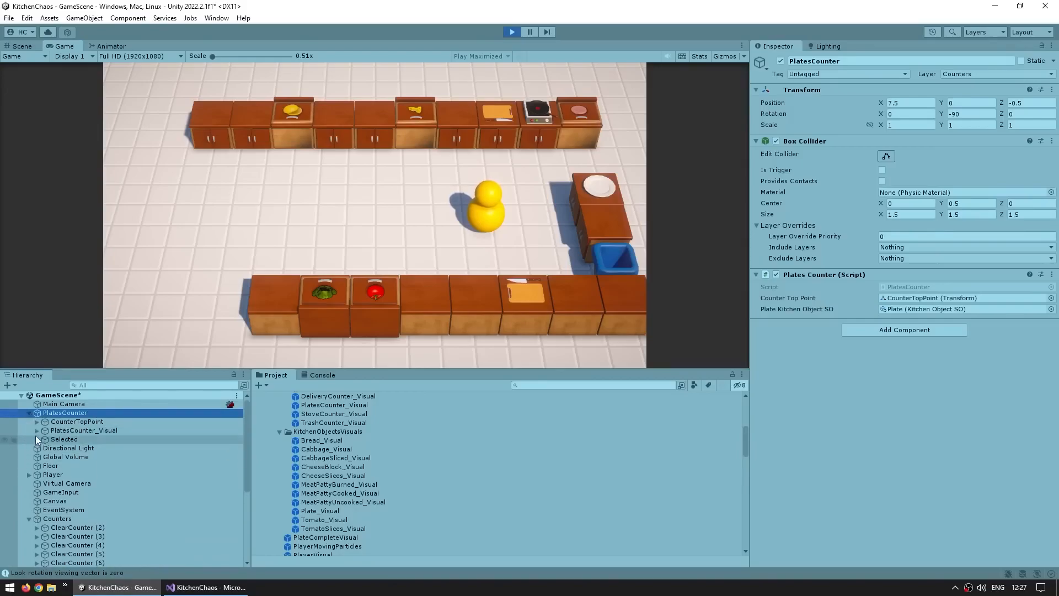
{"action": "left_click", "coordinate": [37, 421]}
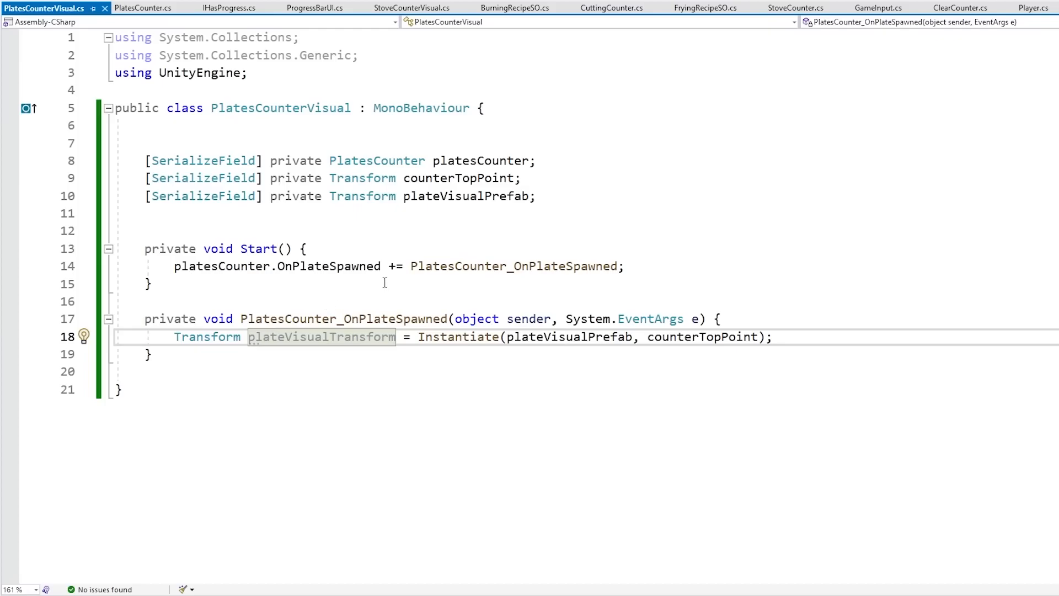
In the PlatesCounterVisual script, declare a private List<GameObject> field named plateVisualGameObjectList below the serialized fields.
{"action": "left_click", "coordinate": [247, 212]}
{"action": "key", "text": "Return"}
{"action": "key", "text": "Return"}
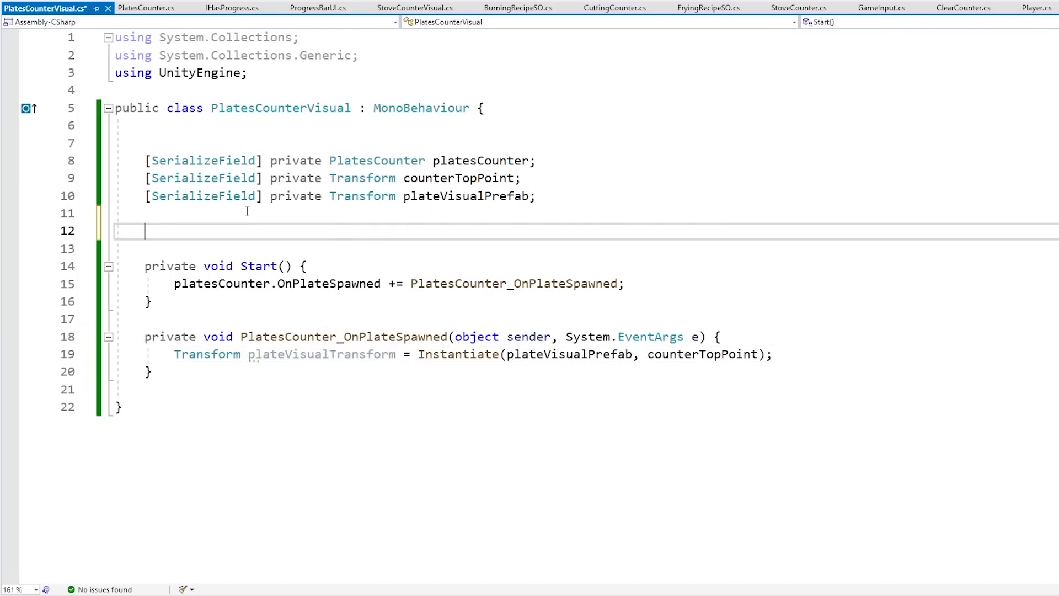
{"action": "type", "text": "private "}
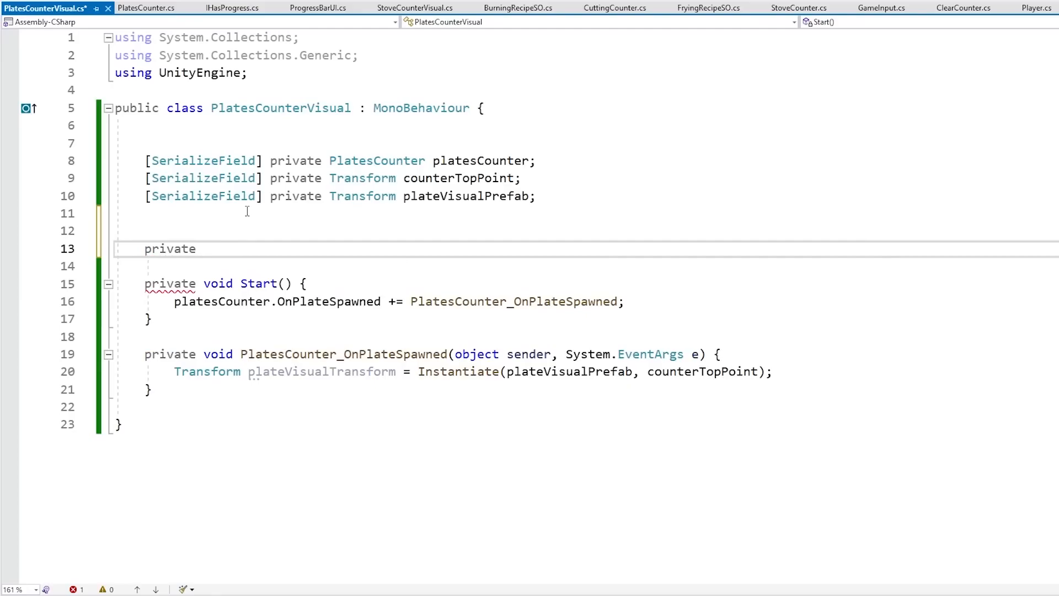
{"action": "type", "text": "List<GameObject> plateVisu"}
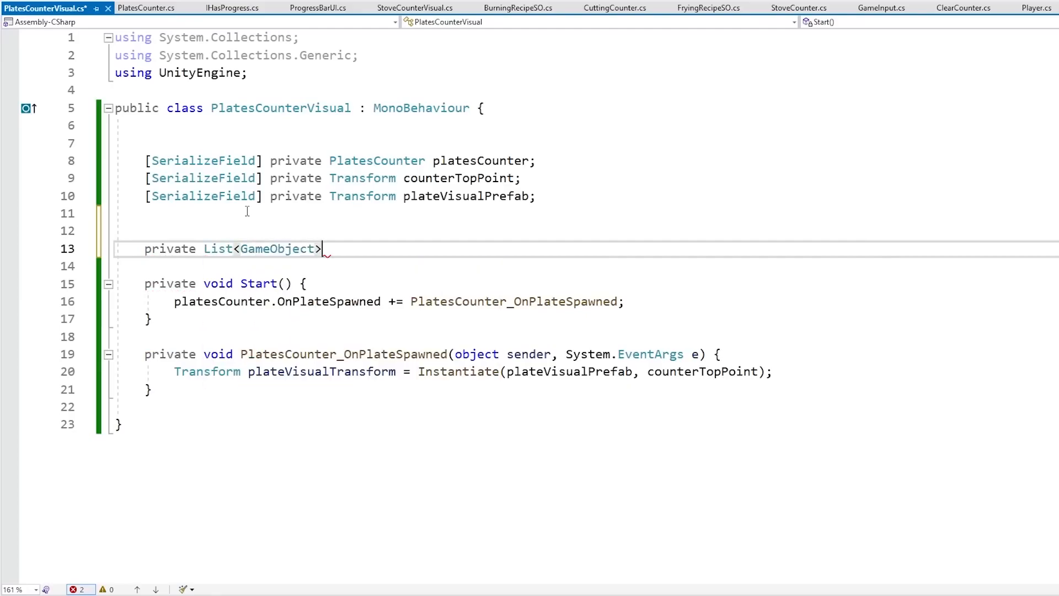
{"action": "type", "text": "alGameObjectList;"}
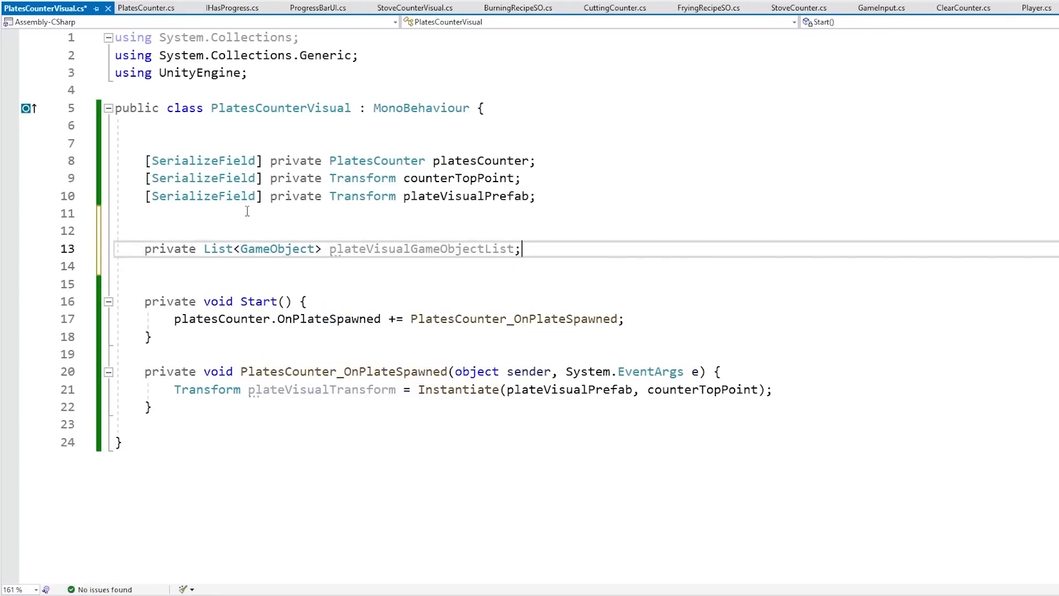
Add an Awake method above Start that initialises plateVisualGameObjectList with new List<GameObject>(), and save the script.
{"action": "key", "text": "Return"}
{"action": "key", "text": "Down"}
{"action": "key", "text": "Return"}
{"action": "type", "text": "private void Awake() {"}
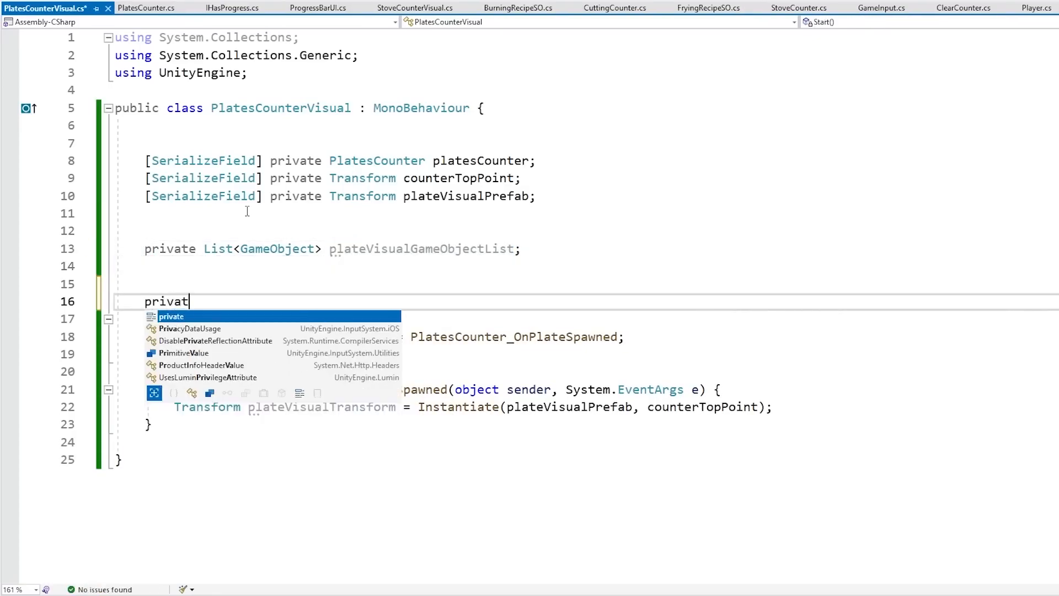
{"action": "key", "text": "Return"}
{"action": "type", "text": "plateVisualGameObjectList = new"}
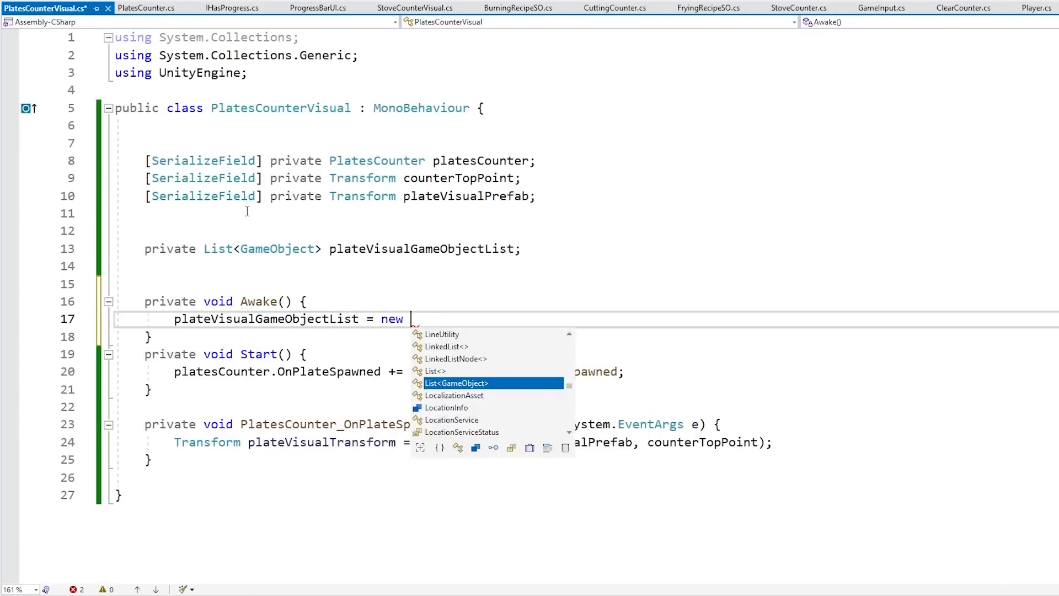
{"action": "key", "text": "Tab"}
{"action": "type", "text": "();"}
{"action": "key", "text": "Down"}
{"action": "key", "text": "Return"}
{"action": "key", "text": "ctrl+s"}
In PlatesCounter_OnPlateSpawned, assign plateVisualTransform.localPosition a new Vector3 with x and z of 0, leaving the y component empty.
{"action": "scroll", "coordinate": [194, 347], "scroll_direction": "down", "scroll_amount": 2}
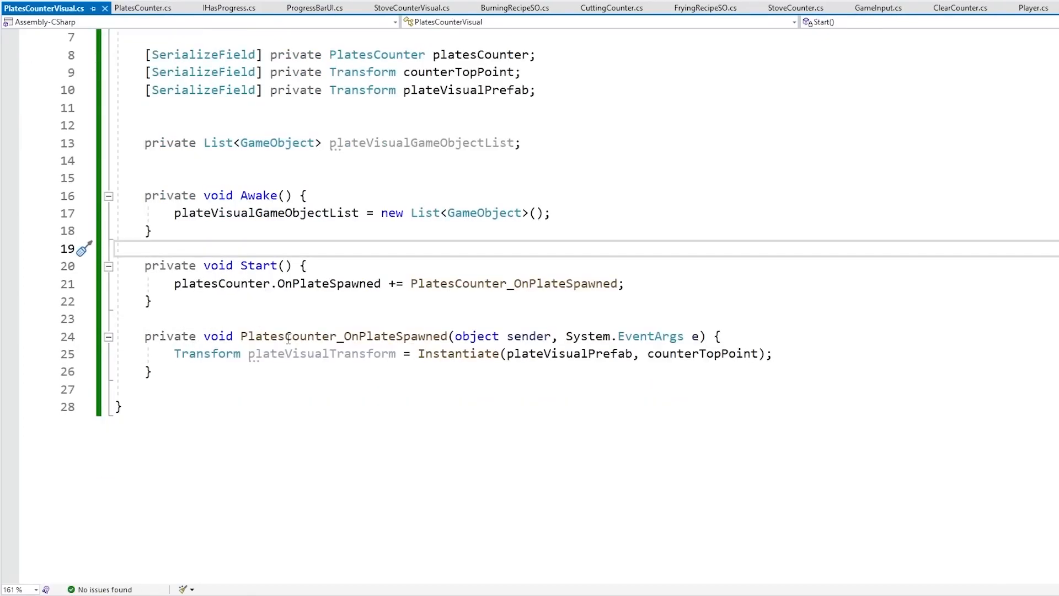
{"action": "double_click", "coordinate": [290, 353]}
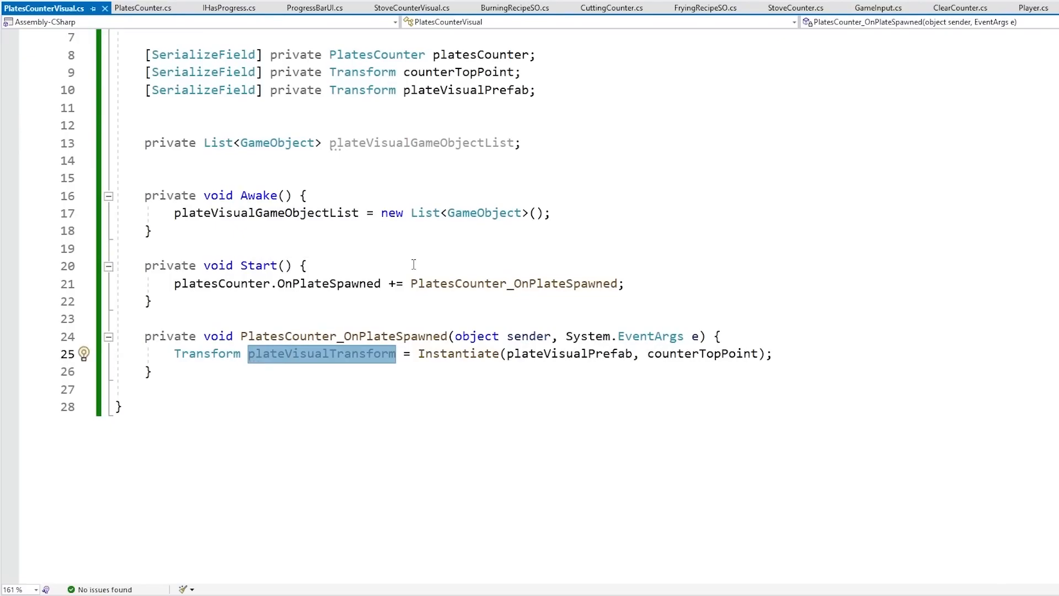
{"action": "key", "text": "ctrl+c"}
{"action": "key", "text": "End"}
{"action": "key", "text": "Return"}
{"action": "key", "text": "Return"}
{"action": "key", "text": "ctrl+v"}
{"action": "type", "text": ".local"}
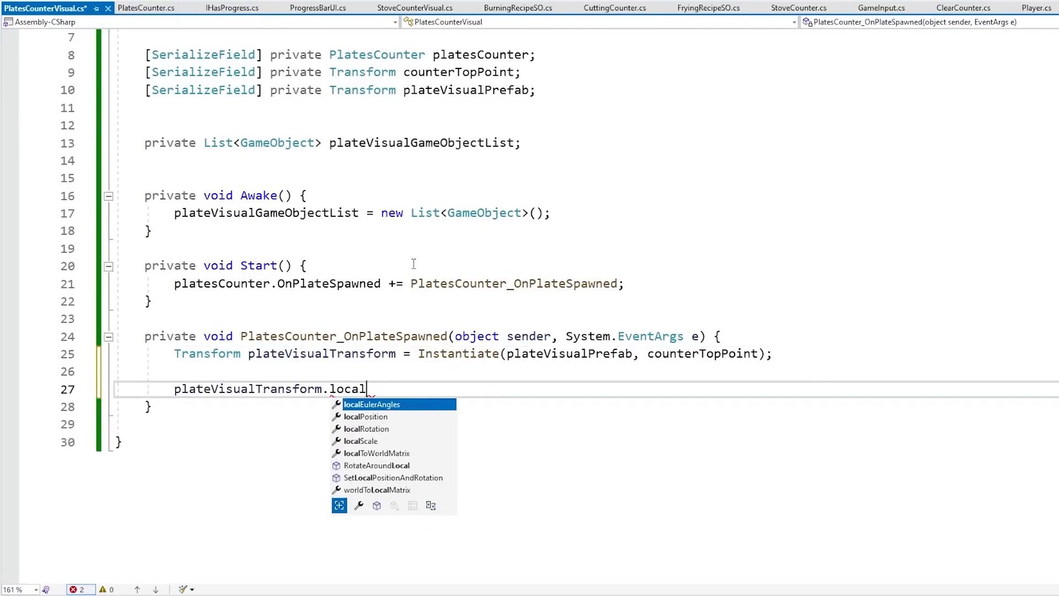
{"action": "key", "text": "Down"}
{"action": "key", "text": "Tab"}
{"action": "type", "text": "="}
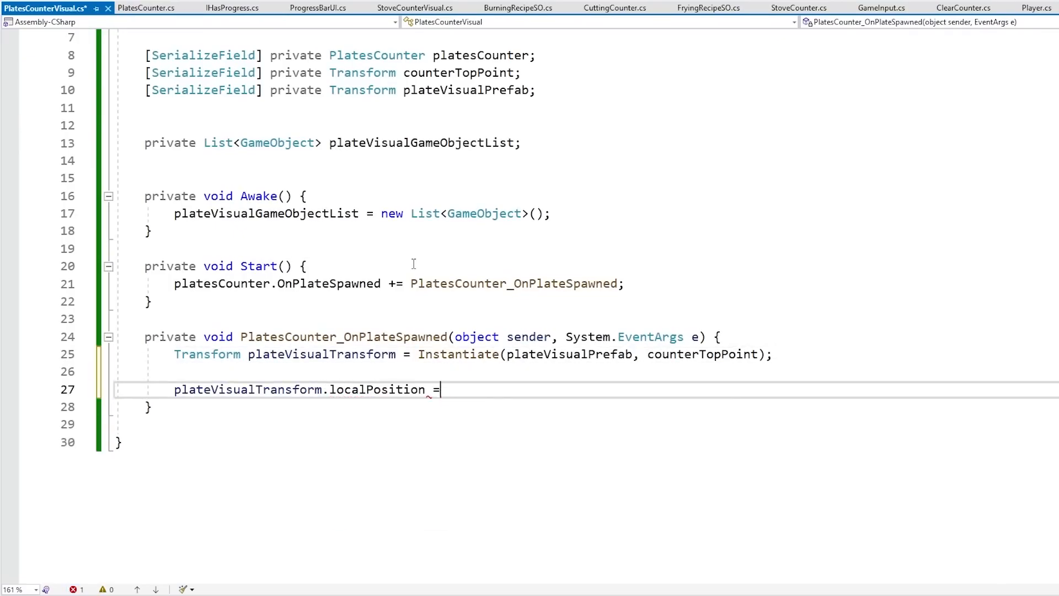
{"action": "type", "text": " new Vector3("}
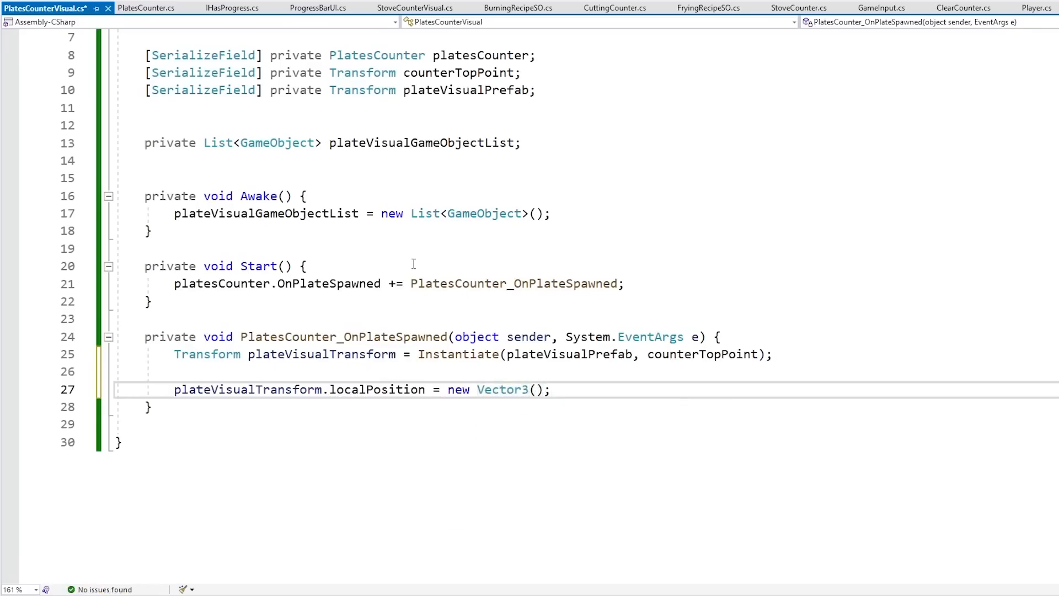
{"action": "type", "text": "0, 0"}
{"action": "key", "text": "Left"}
{"action": "type", "text": ","}
{"action": "key", "text": "Left"}
{"action": "key", "text": "Left"}
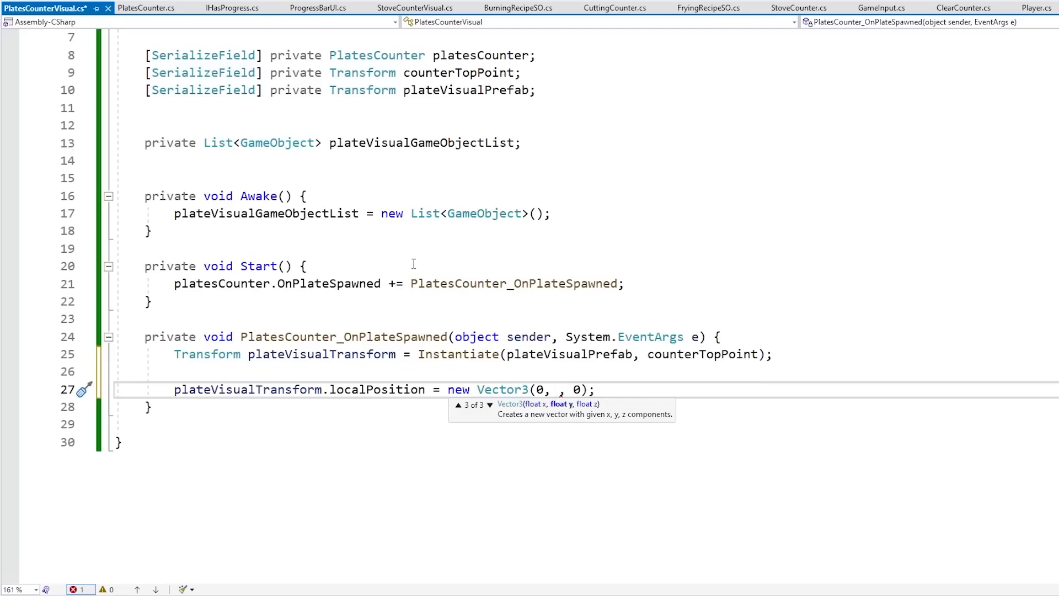
Declare float plateOffsetY = .1f on the line above the localPosition assignment and save.
{"action": "key", "text": "Escape"}
{"action": "key", "text": "ctrl+Return"}
{"action": "type", "text": "float plateOffsetY = .1f;"}
{"action": "key", "text": "ctrl+s"}
Fill the Vector3's y component with plateOffsetY * plateVisualGameObjectList.Count.
{"action": "key", "text": "ctrl+Left"}
{"action": "key", "text": "ctrl+Left"}
{"action": "key", "text": "ctrl+Left"}
{"action": "key", "text": "ctrl+Left"}
{"action": "key", "text": "ctrl+shift+Right"}
{"action": "key", "text": "shift+Left"}
{"action": "key", "text": "Down"}
{"action": "key", "text": "ctrl+Right"}
{"action": "key", "text": "ctrl+Right"}
{"action": "key", "text": "ctrl+Right"}
{"action": "key", "text": "ctrl+Right"}
{"action": "key", "text": "ctrl+Right"}
{"action": "key", "text": "ctrl+Right"}
{"action": "key", "text": "ctrl+Right"}
{"action": "key", "text": "ctrl+Right"}
{"action": "key", "text": "ctrl+Right"}
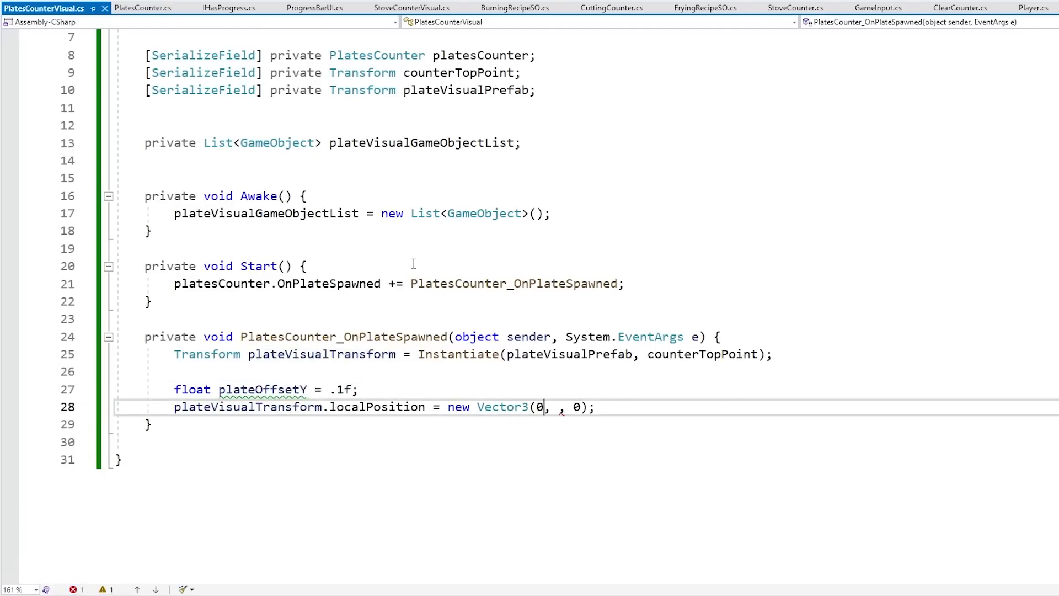
{"action": "key", "text": "ctrl+v"}
{"action": "type", "text": "* plat"}
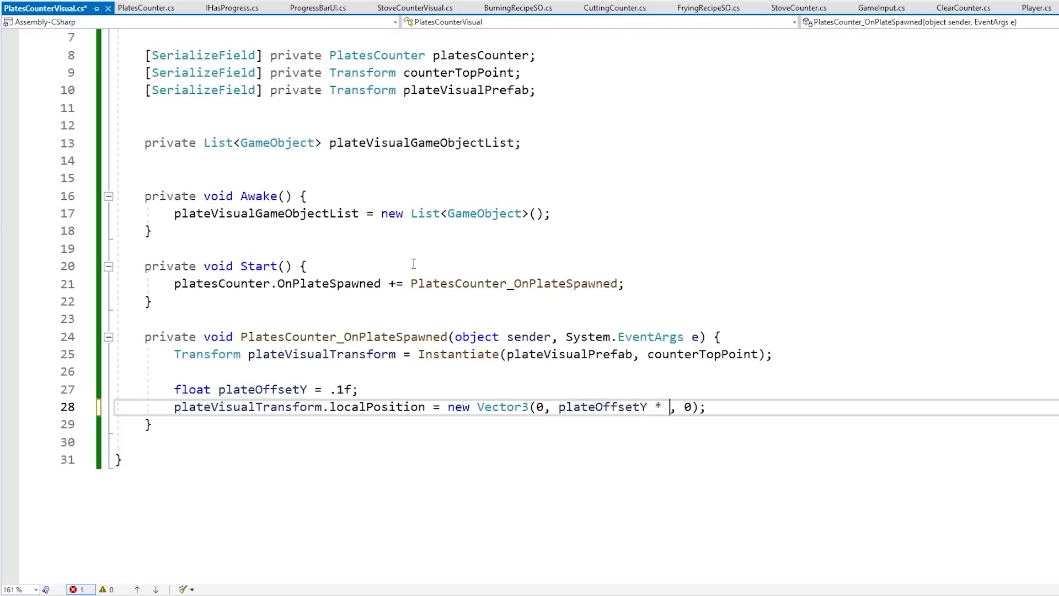
{"action": "type", "text": "e"}
{"action": "key", "text": "Down"}
{"action": "key", "text": "Down"}
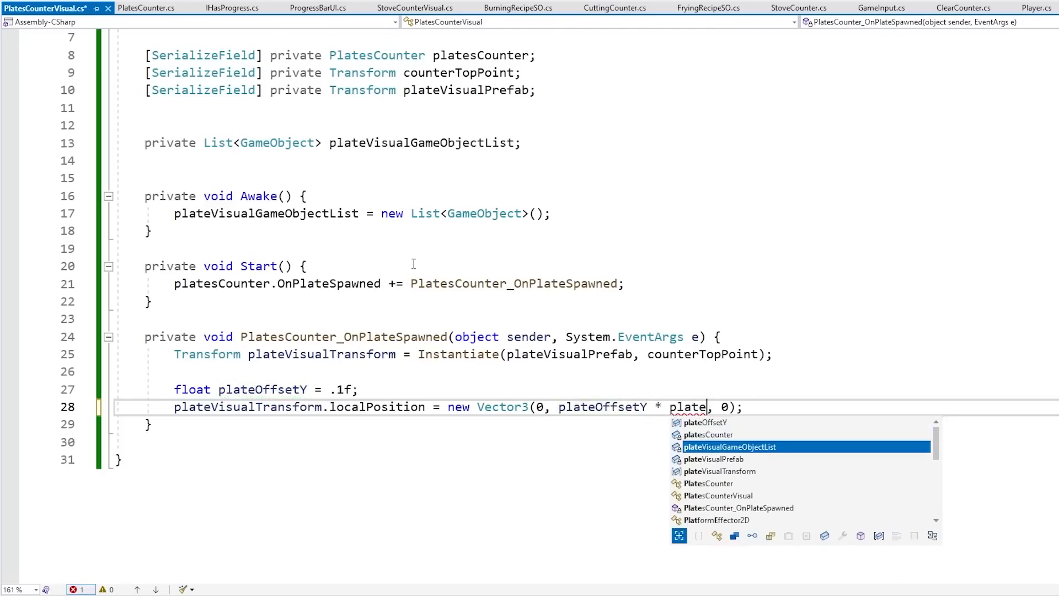
{"action": "type", "text": "VisualGameObjectList.Count"}
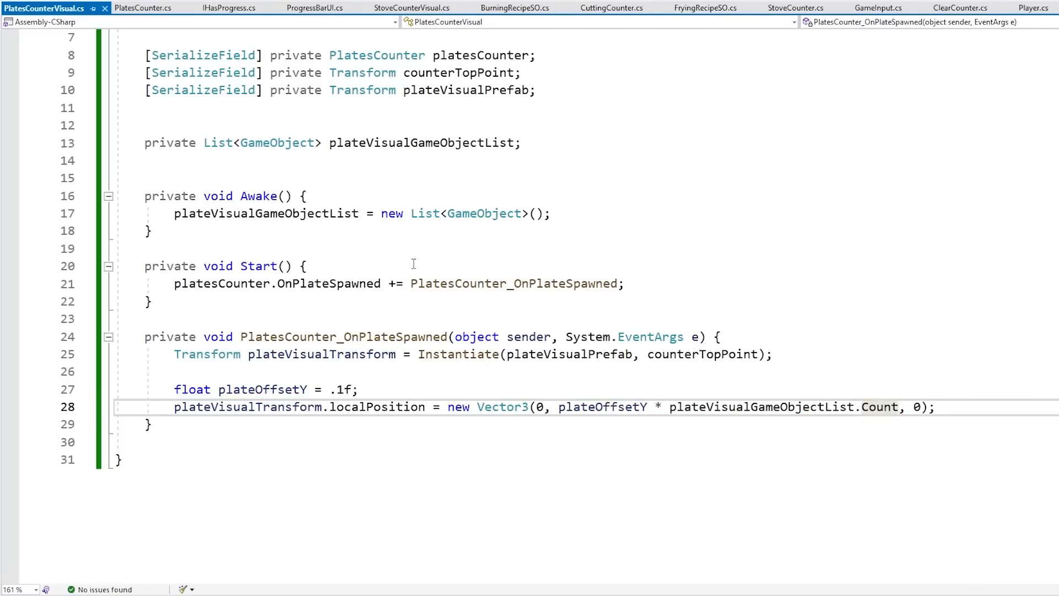
Below the position assignment, add plateVisualTransform.gameObject to plateVisualGameObjectList with an Add call.
{"action": "key", "text": "End"}
{"action": "key", "text": "Return"}
{"action": "key", "text": "Return"}
{"action": "type", "text": "plateVisualGameObjectList.ad"}
{"action": "type", "text": "();"}
{"action": "key", "text": "Left"}
{"action": "key", "text": "Left"}
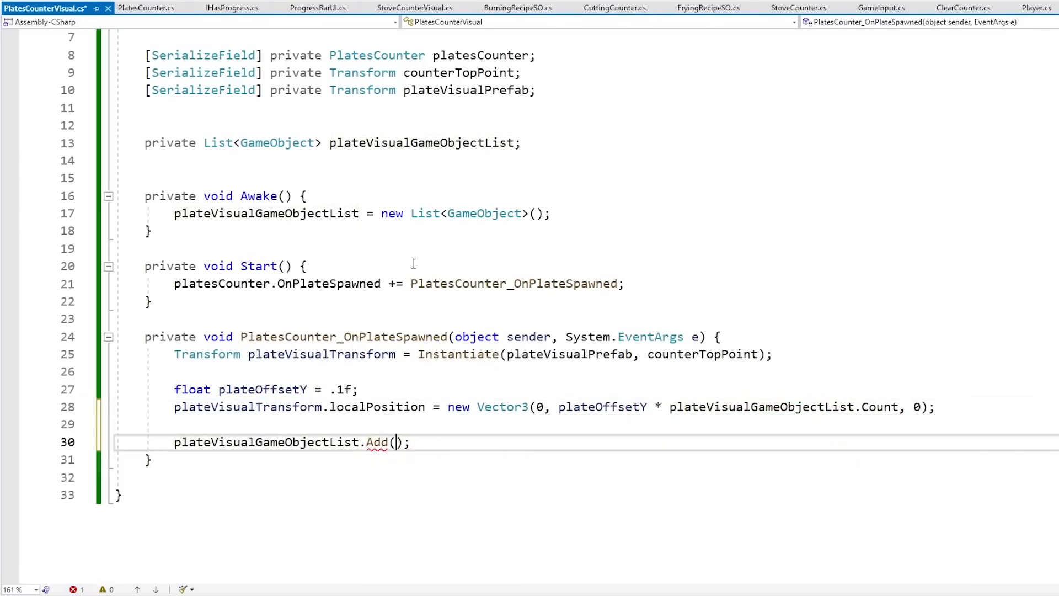
{"action": "type", "text": "plate"}
{"action": "key", "text": "Down"}
{"action": "key", "text": "Down"}
{"action": "key", "text": "Tab"}
{"action": "type", "text": ".gameObject)"}
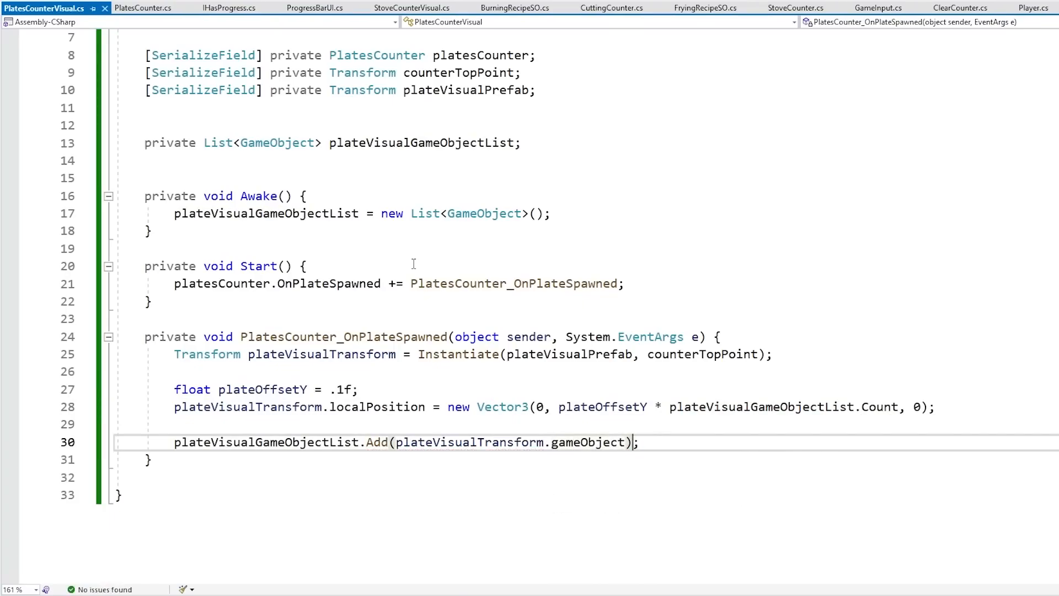
Run the game in Unity and move the player toward the plates counter to check how the spawned plates stack.
{"action": "left_click_drag", "start_coordinate": [933, 411], "coordinate": [963, 393]}
{"action": "left_click", "coordinate": [965, 392]}
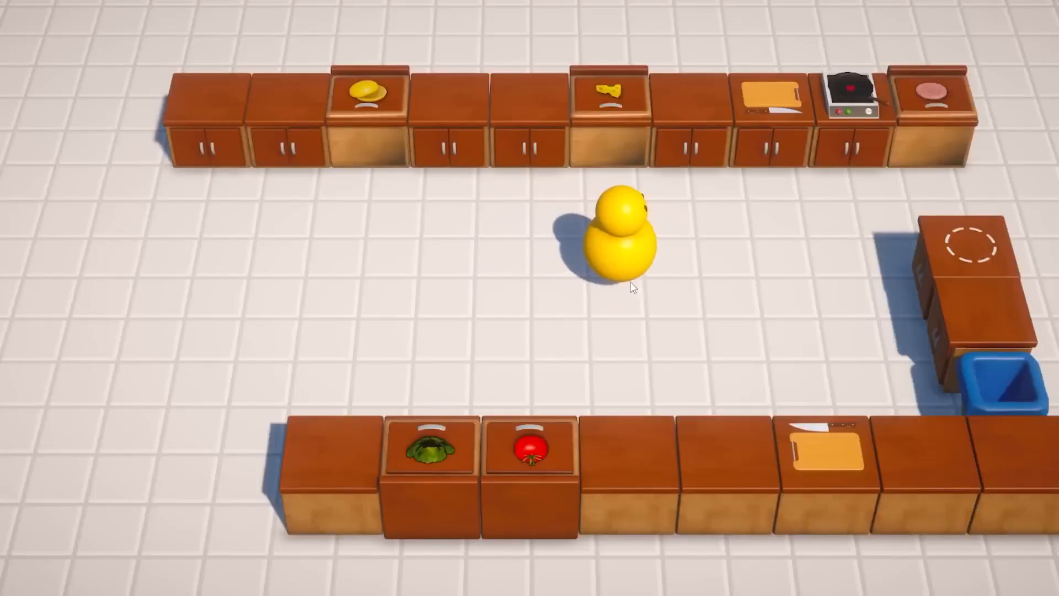
{"action": "key", "text": "d"}
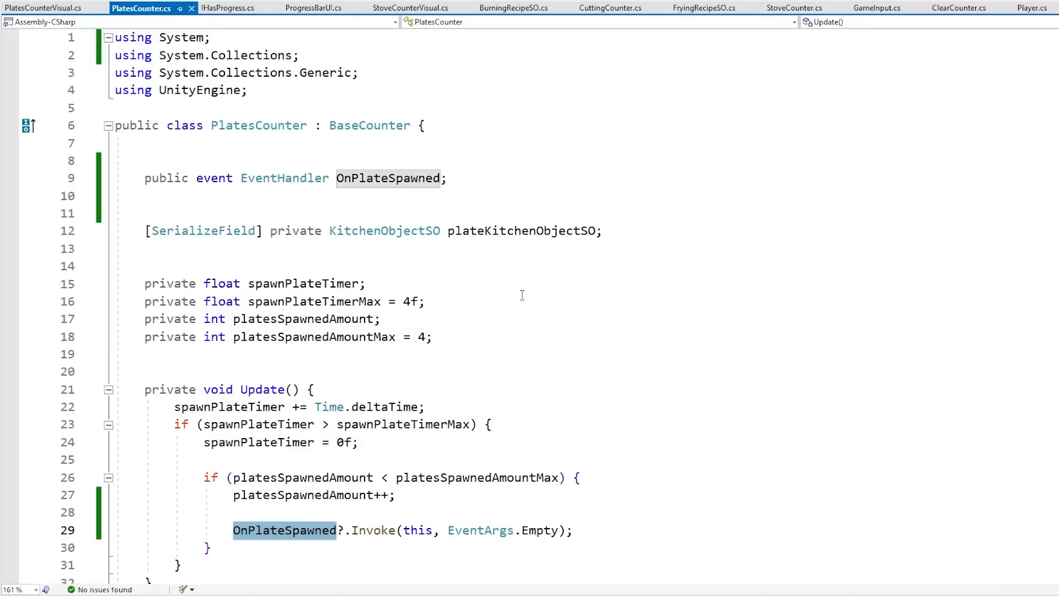
In the PlatesCounter script, override Interact(Player player) below Update and remove its base call to leave the body empty.
{"action": "left_click", "coordinate": [313, 442]}
{"action": "scroll", "coordinate": [185, 413], "scroll_direction": "down", "scroll_amount": 3}
{"action": "left_click", "coordinate": [185, 422]}
{"action": "scroll", "coordinate": [489, 348], "scroll_direction": "down", "scroll_amount": 2}
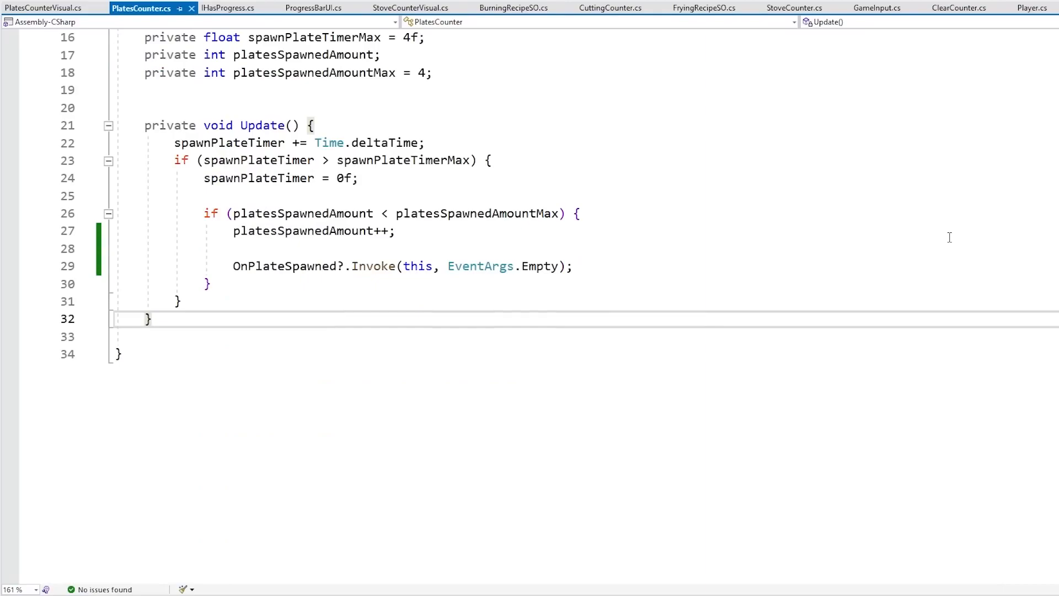
{"action": "key", "text": "Return"}
{"action": "key", "text": "Return"}
{"action": "type", "text": "public override"}
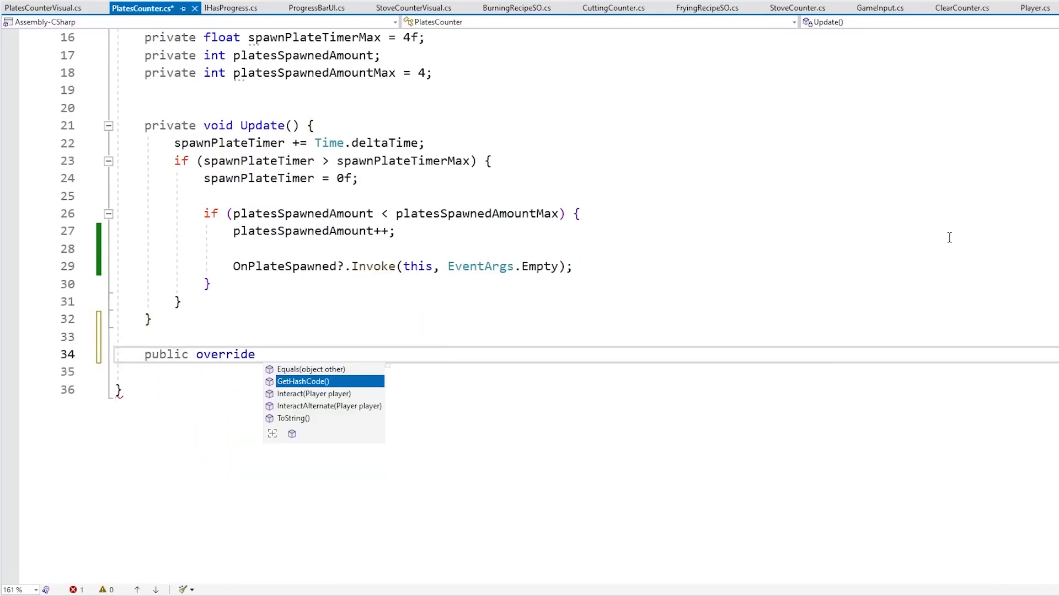
{"action": "key", "text": "Down"}
{"action": "key", "text": "Return"}
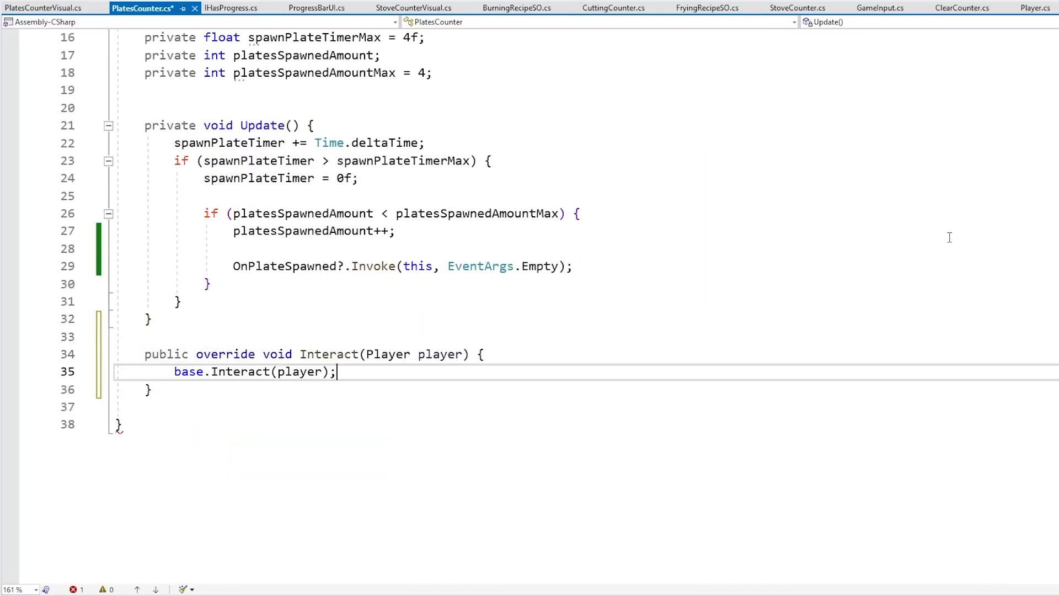
{"action": "key", "text": "ctrl+x"}
{"action": "key", "text": "ctrl+Return"}
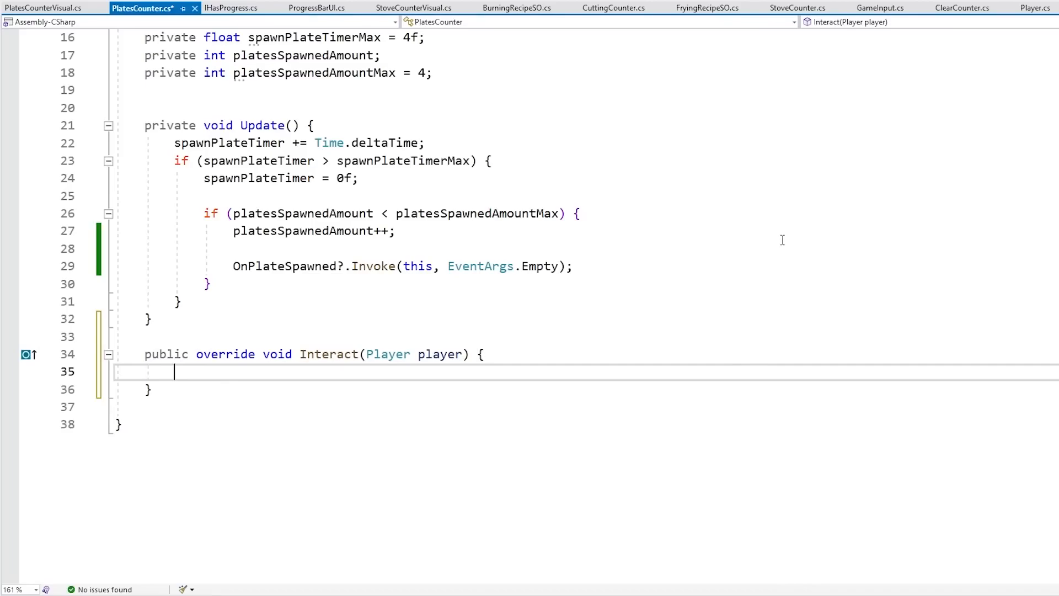
Inside Interact, add an if (!player.HasKitchenObject()) block with the comment "Player is empty handed".
{"action": "type", "text": "if (play"}
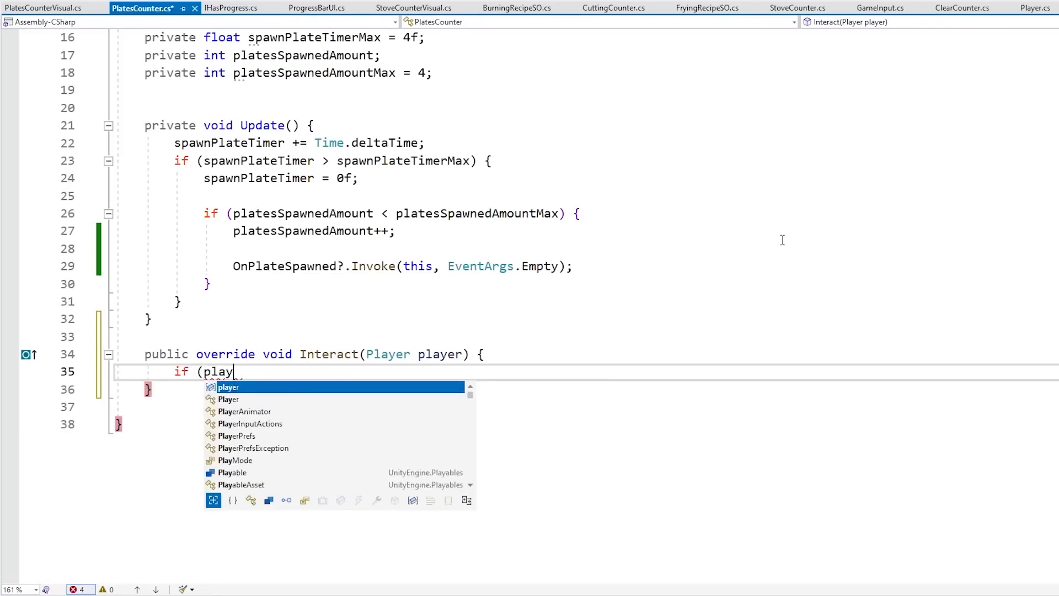
{"action": "type", "text": "er.hasKitchenObject()"}
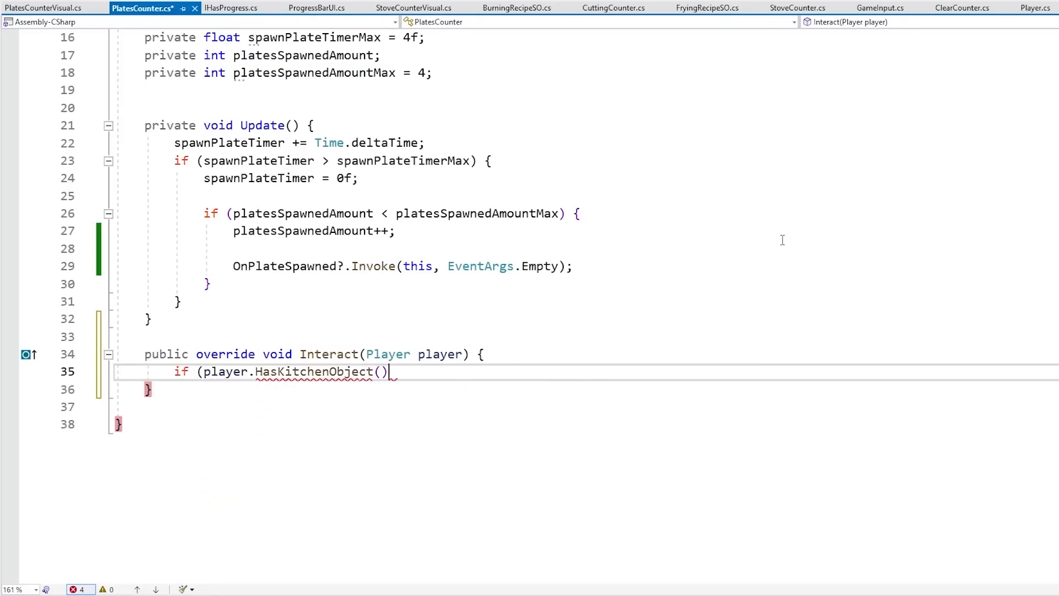
{"action": "key", "text": "ctrl+Left"}
{"action": "key", "text": "ctrl+Left"}
{"action": "key", "text": "ctrl+Left"}
{"action": "key", "text": "ctrl+Left"}
{"action": "type", "text": "!"}
{"action": "key", "text": "End"}
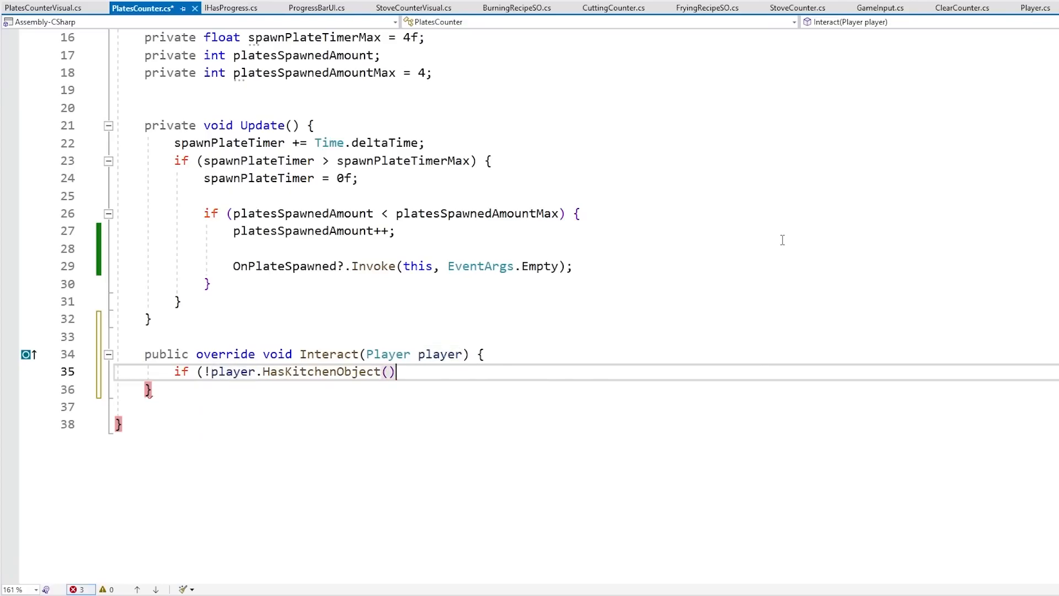
{"action": "type", "text": ") {"}
{"action": "key", "text": "Return"}
{"action": "type", "text": "// Player is empty han"}
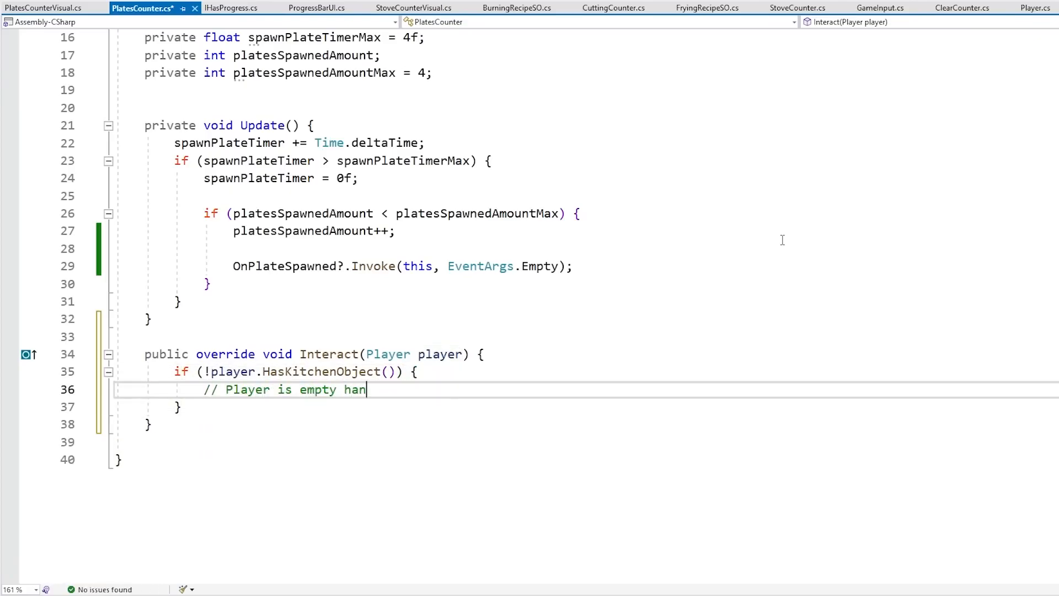
{"action": "type", "text": "ded"}
{"action": "key", "text": "Return"}
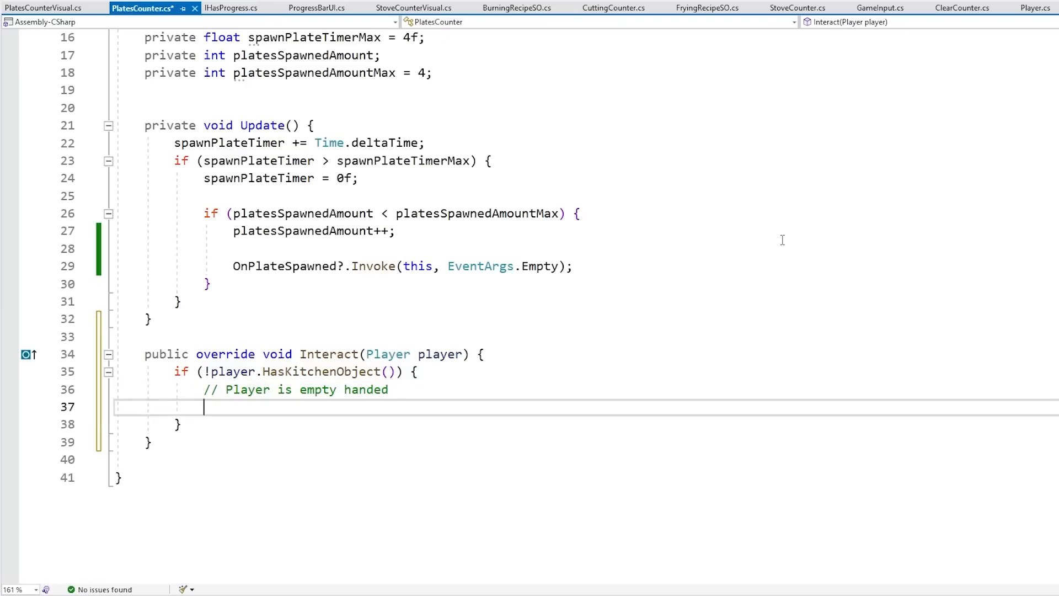
Nest an if (platesSpawnedAmount > 0) block commented "There's at least one plate here" that decrements platesSpawnedAmount.
{"action": "type", "text": "if (plate"}
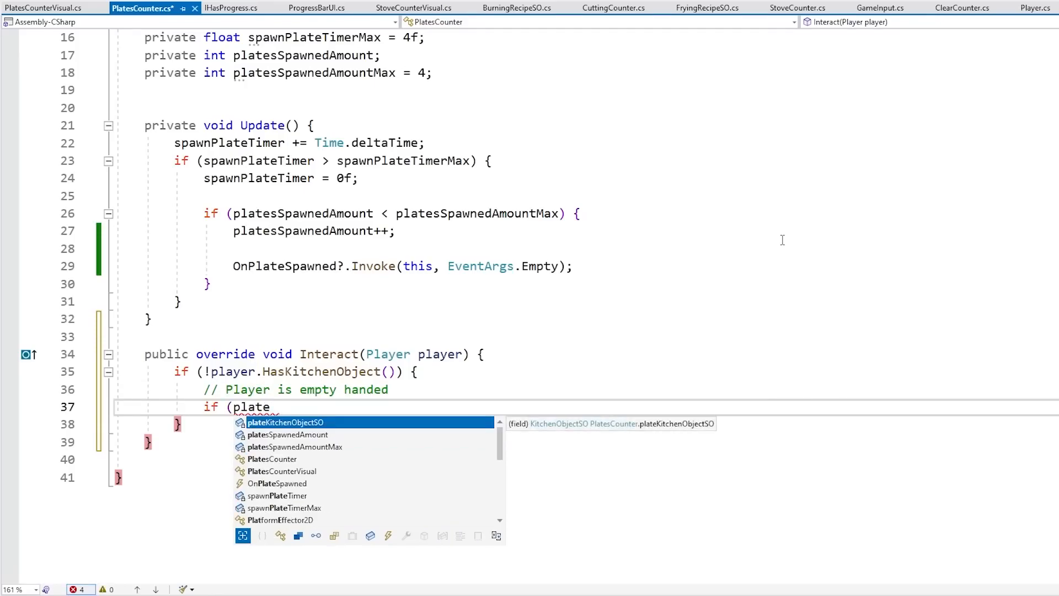
{"action": "type", "text": "s"}
{"action": "key", "text": "Tab"}
{"action": "type", "text": "> 0) {"}
{"action": "key", "text": "Return"}
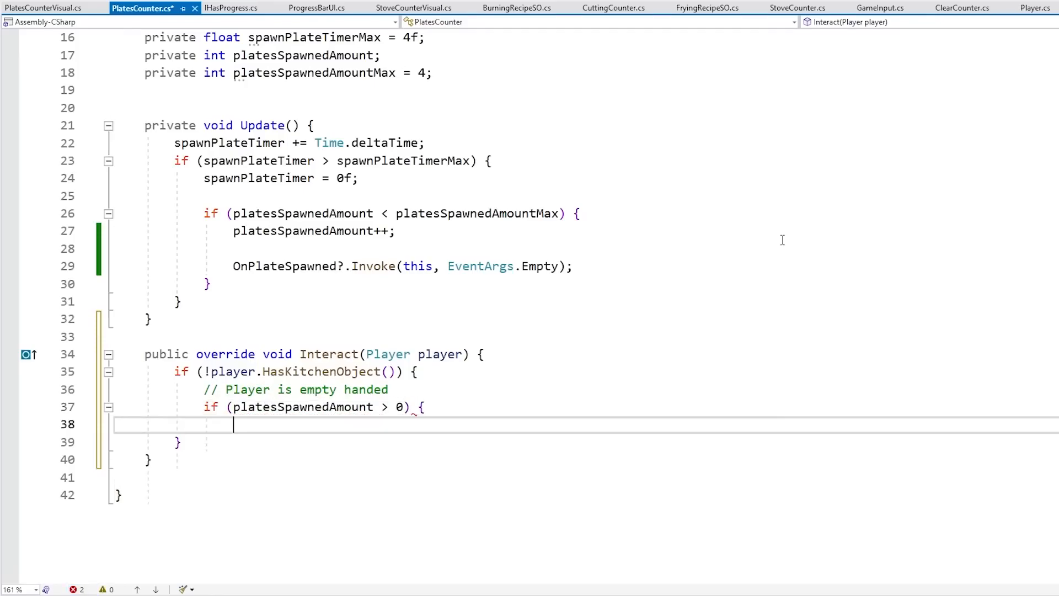
{"action": "type", "text": "// "}
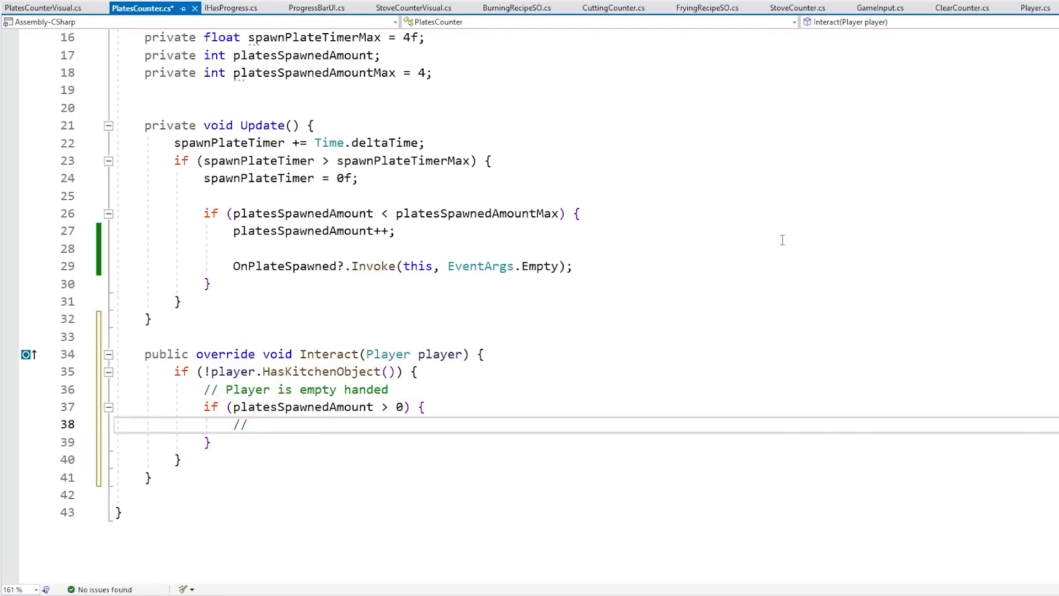
{"action": "type", "text": "There's at least one plate here"}
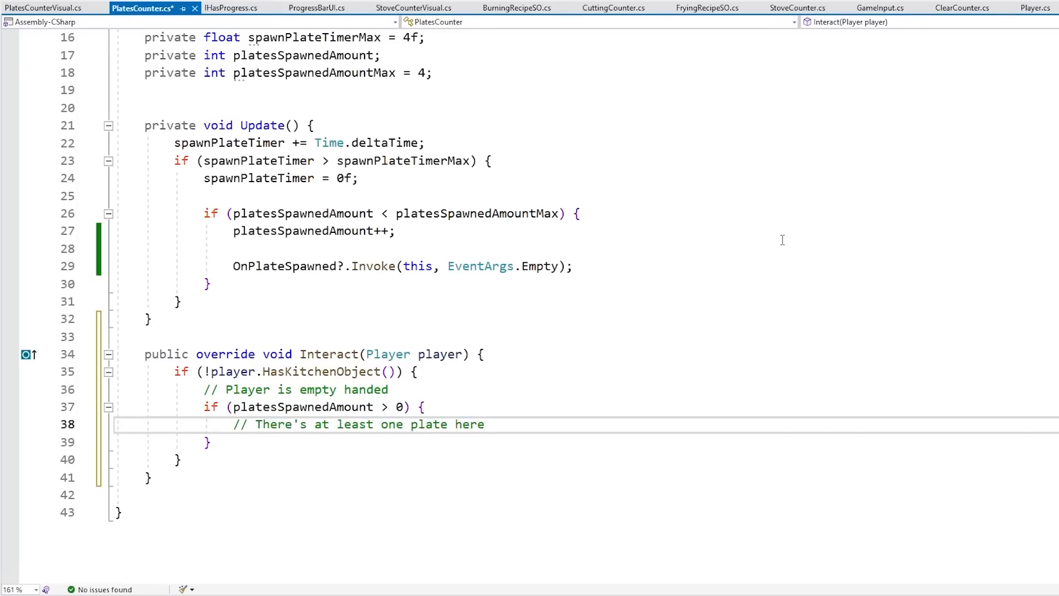
{"action": "key", "text": "Return"}
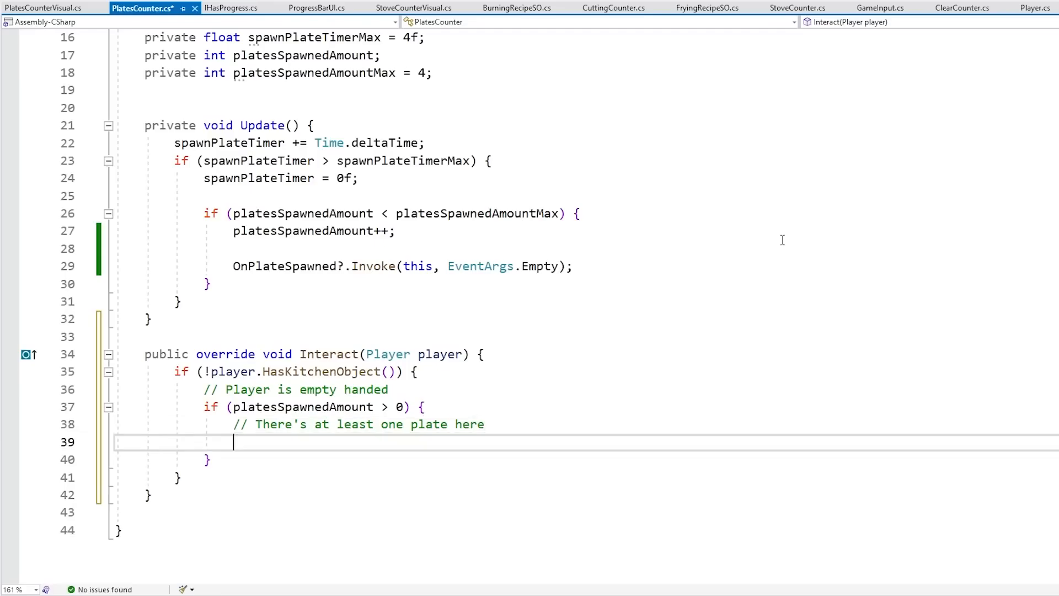
{"action": "type", "text": "platesSpawnedAmount--;"}
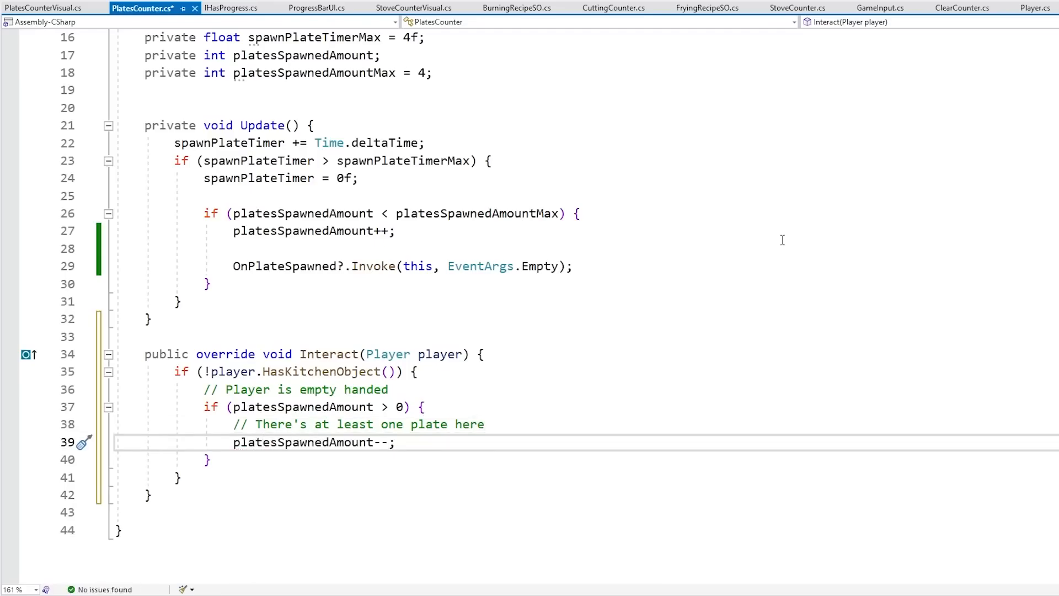
After the decrement, call KitchenObject.SpawnKitchenObject(plateKitchenObjectSO, player) and save the script.
{"action": "key", "text": "Return"}
{"action": "key", "text": "Return"}
{"action": "type", "text": "Kitchen"}
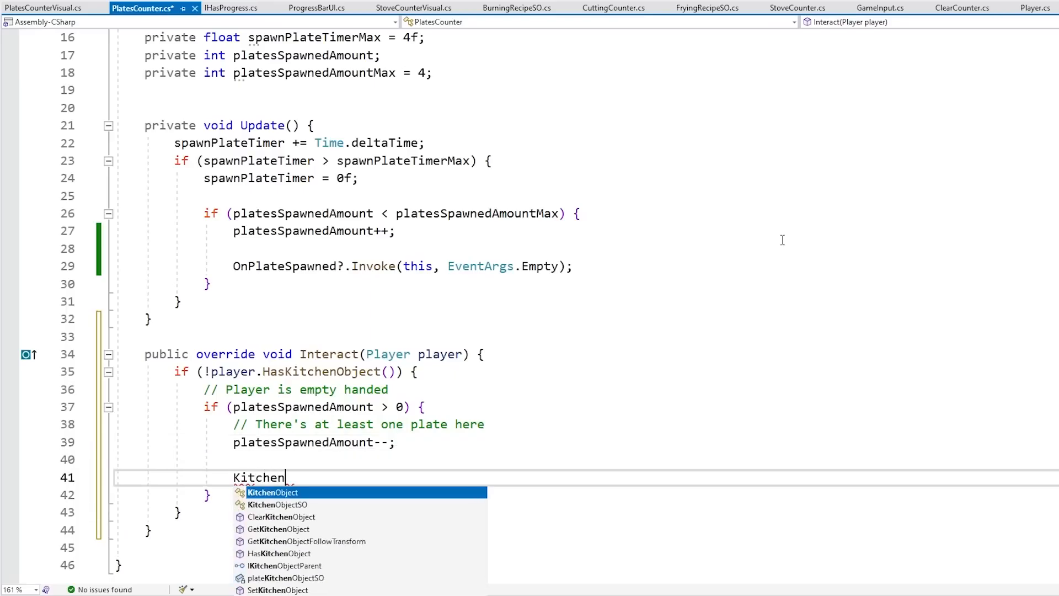
{"action": "type", "text": "Object.S"}
{"action": "key", "text": "Tab"}
{"action": "type", "text": "(pla"}
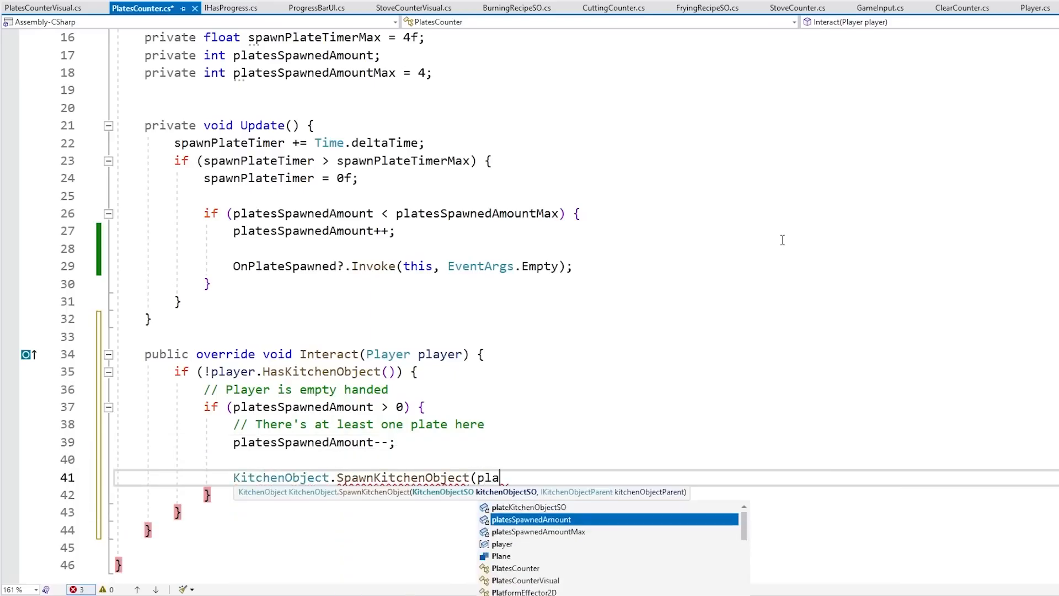
{"action": "key", "text": "Up"}
{"action": "key", "text": "Tab"}
{"action": "type", "text": ", "}
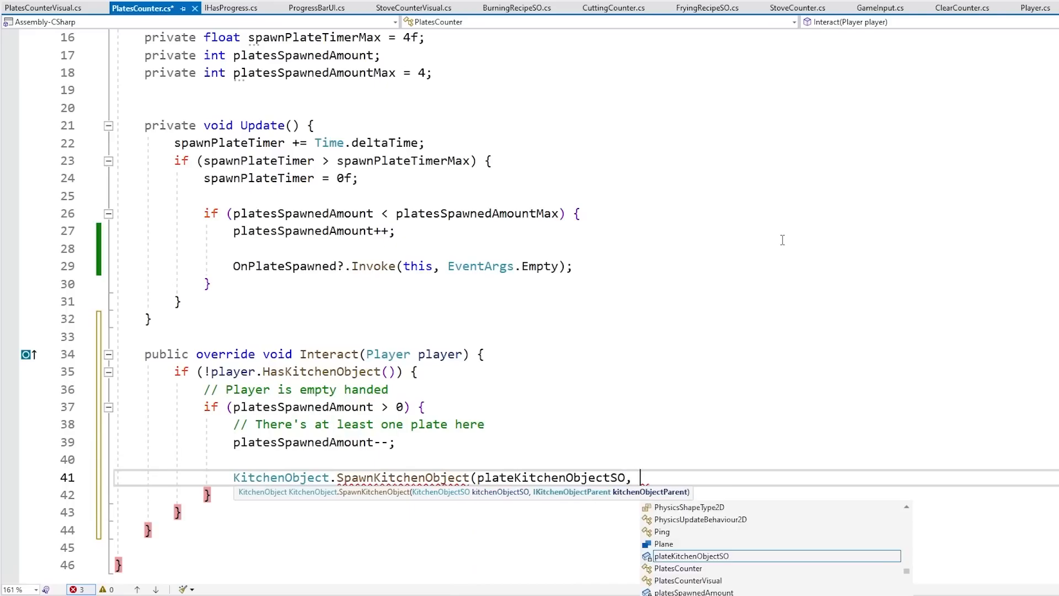
{"action": "type", "text": "play"}
{"action": "key", "text": "Tab"}
{"action": "type", "text": ");"}
{"action": "key", "text": "Left"}
{"action": "key", "text": "ctrl+s"}
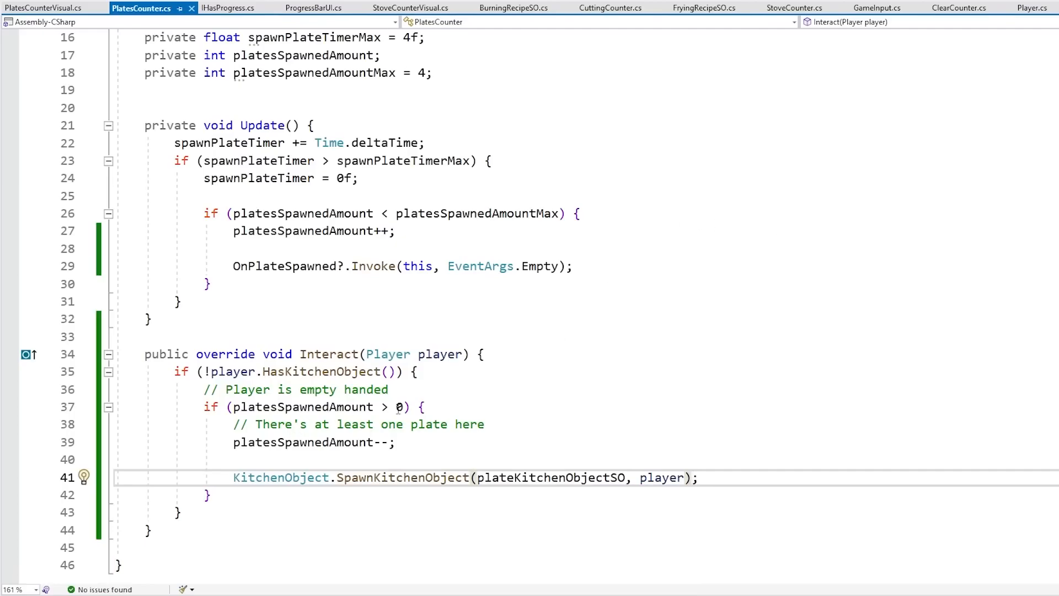
Declare a public EventHandler event named OnPlateRemoved below OnPlateSpawned in PlatesCounter and save the script.
{"action": "scroll", "coordinate": [460, 388], "scroll_direction": "up", "scroll_amount": 5}
{"action": "left_click", "coordinate": [395, 178]}
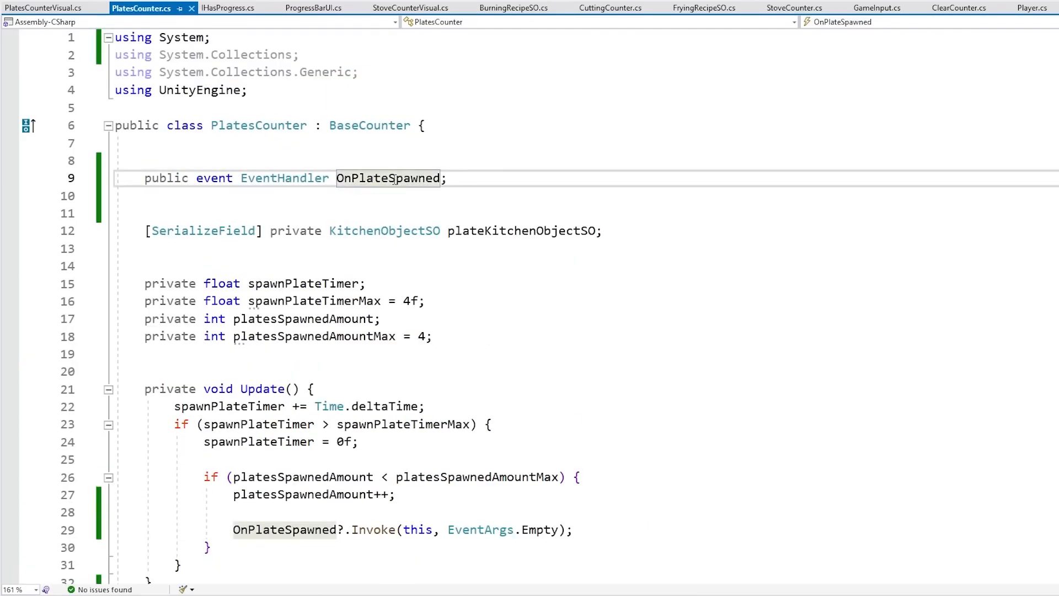
{"action": "key", "text": "ctrl+d"}
{"action": "key", "text": "ctrl+shift+Right"}
{"action": "type", "text": "Remocved"}
{"action": "key", "text": "Left"}
{"action": "key", "text": "Left"}
{"action": "key", "text": "Left"}
{"action": "key", "text": "BackSpace"}
{"action": "key", "text": "ctrl+shift+Left"}
{"action": "key", "text": "Left"}
{"action": "key", "text": "ctrl+shift+Right"}
{"action": "key", "text": "ctrl+s"}
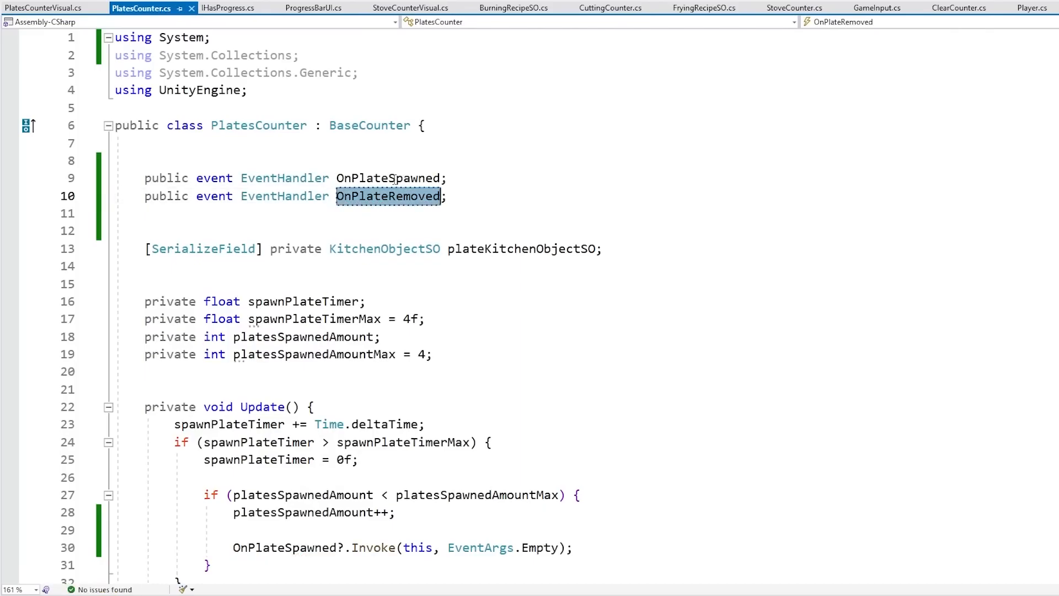
After the SpawnKitchenObject call in Interact, add OnPlateRemoved?.Invoke(this, EventArgs.Empty);.
{"action": "scroll", "coordinate": [368, 170], "scroll_direction": "down", "scroll_amount": 7}
{"action": "left_click", "coordinate": [255, 419]}
{"action": "key", "text": "Up"}
{"action": "key", "text": "Up"}
{"action": "key", "text": "End"}
{"action": "key", "text": "Return"}
{"action": "key", "text": "Return"}
{"action": "key", "text": "ctrl+v"}
{"action": "type", "text": "?.Invoke(this, even);"}
{"action": "key", "text": "Left"}
{"action": "key", "text": "Left"}
{"action": "type", "text": "this, even"}
{"action": "type", "text": "t.a"}
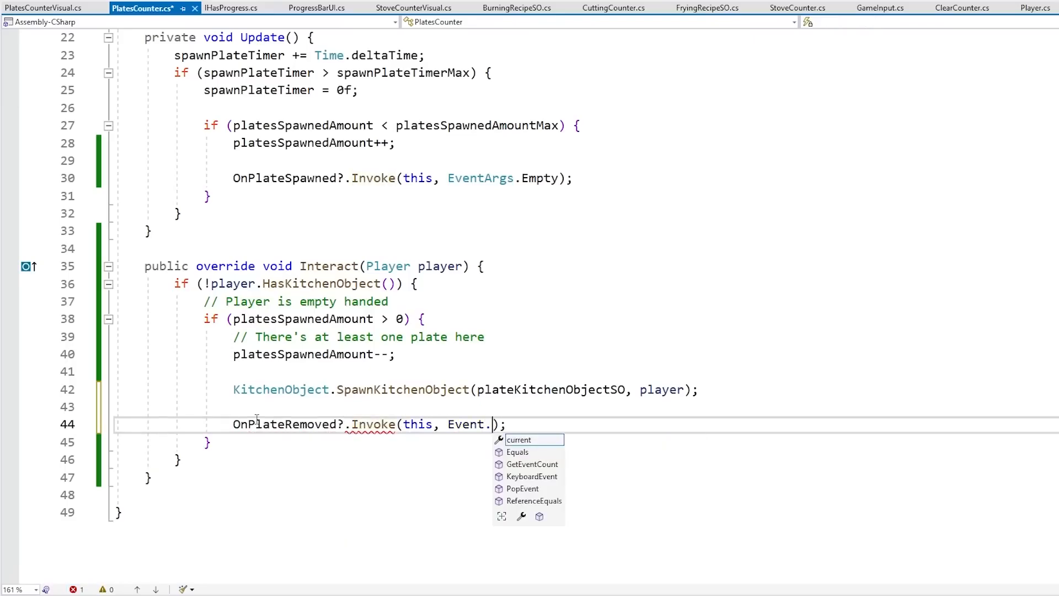
{"action": "key", "text": "BackSpace"}
{"action": "key", "text": "BackSpace"}
{"action": "type", "text": "Argf"}
{"action": "key", "text": "BackSpace"}
{"action": "type", "text": "s.e"}
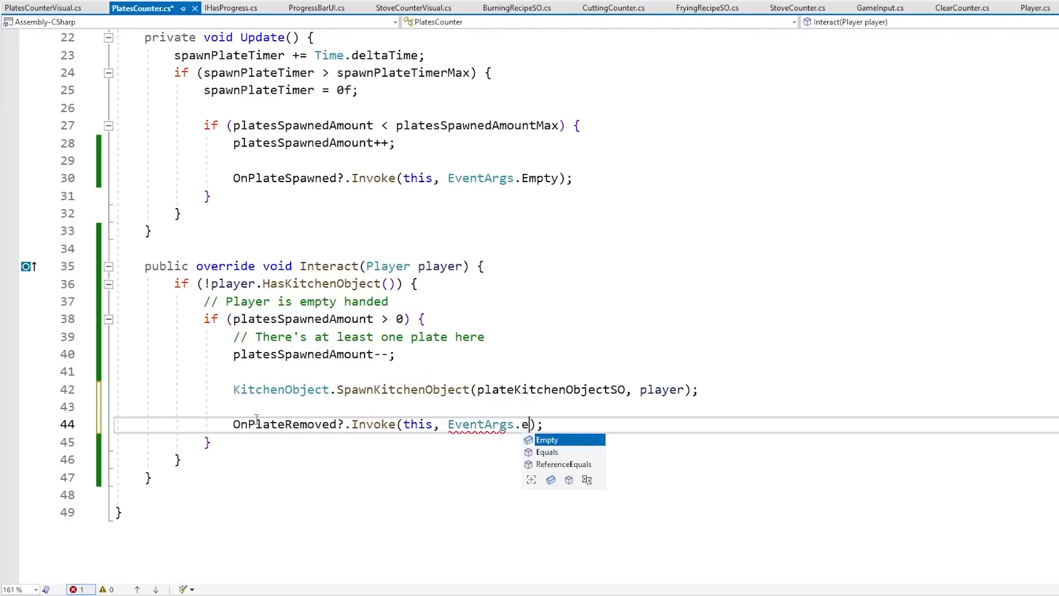
{"action": "key", "text": "Tab"}
{"action": "double_click", "coordinate": [260, 424]}
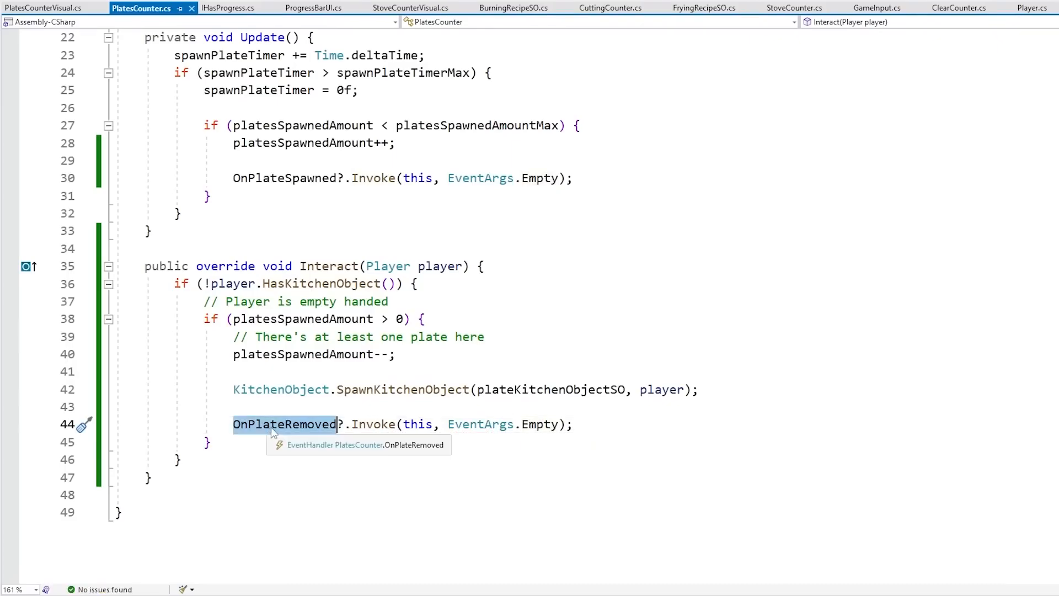
In PlatesCounterVisual's Start, subscribe PlatesCounter_OnPlateRemoved to platesCounter.OnPlateRemoved, generate the handler and clear its placeholder exception.
{"action": "left_click", "coordinate": [42, 8]}
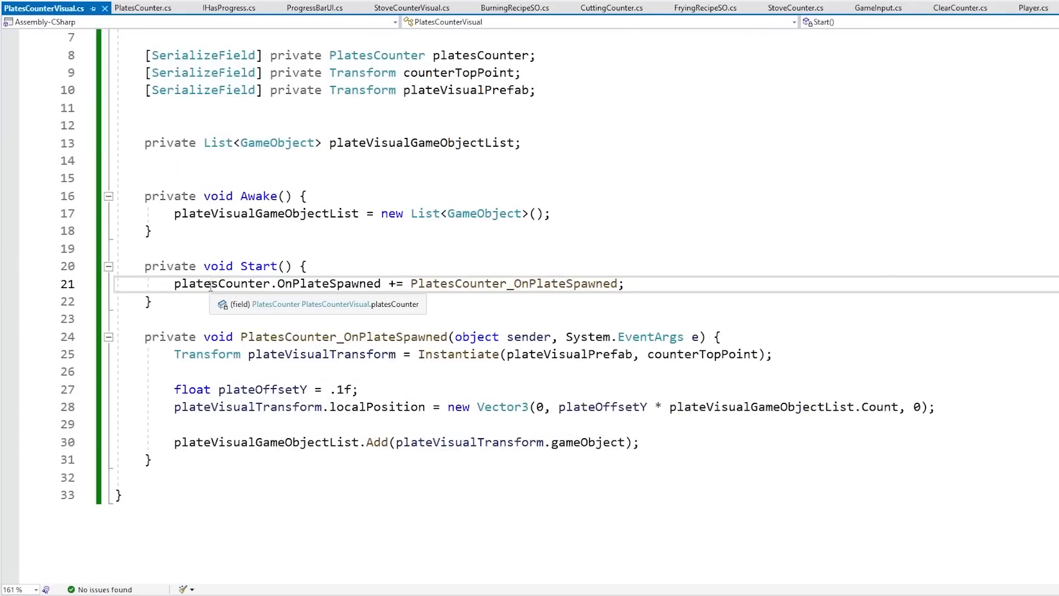
{"action": "key", "text": "Return"}
{"action": "type", "text": "platesCounter.OnPlateRemoved +="}
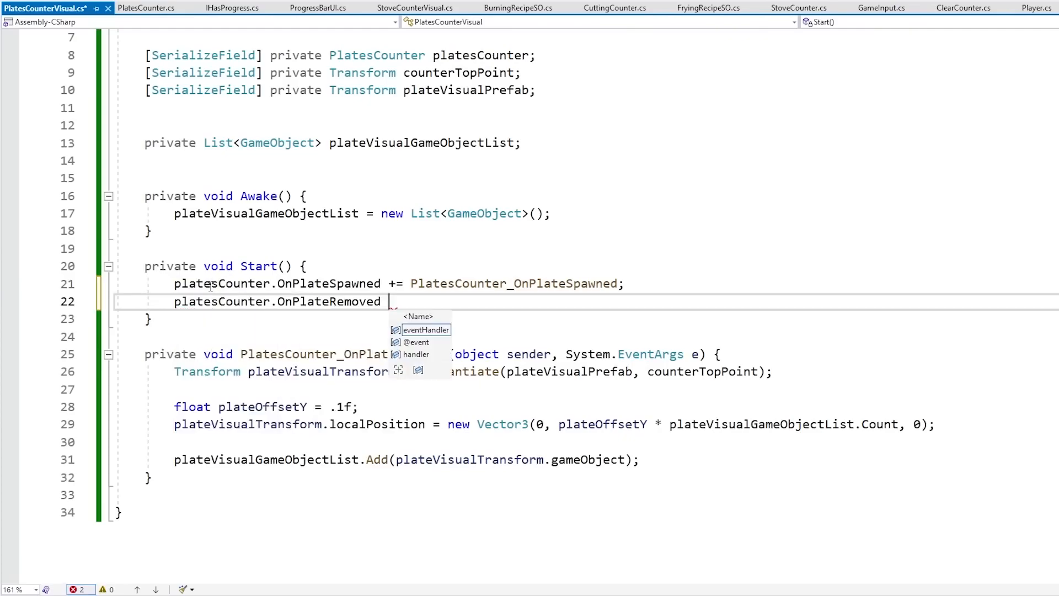
{"action": "key", "text": "Tab"}
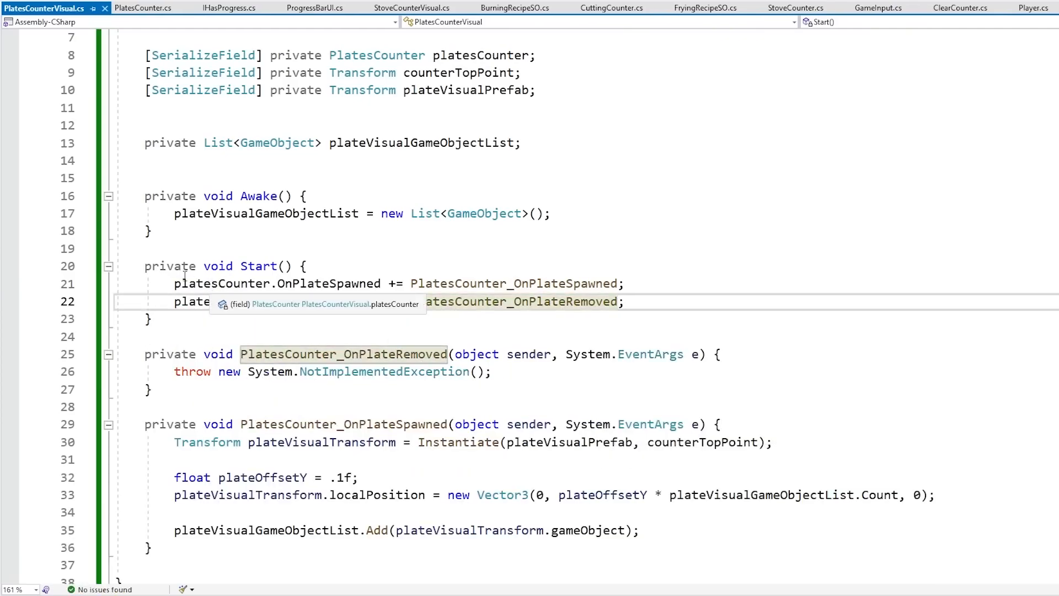
{"action": "scroll", "coordinate": [210, 285], "scroll_direction": "down", "scroll_amount": 1}
{"action": "left_click", "coordinate": [399, 325]}
{"action": "key", "text": "ctrl+x"}
{"action": "key", "text": "End"}
{"action": "key", "text": "Return"}
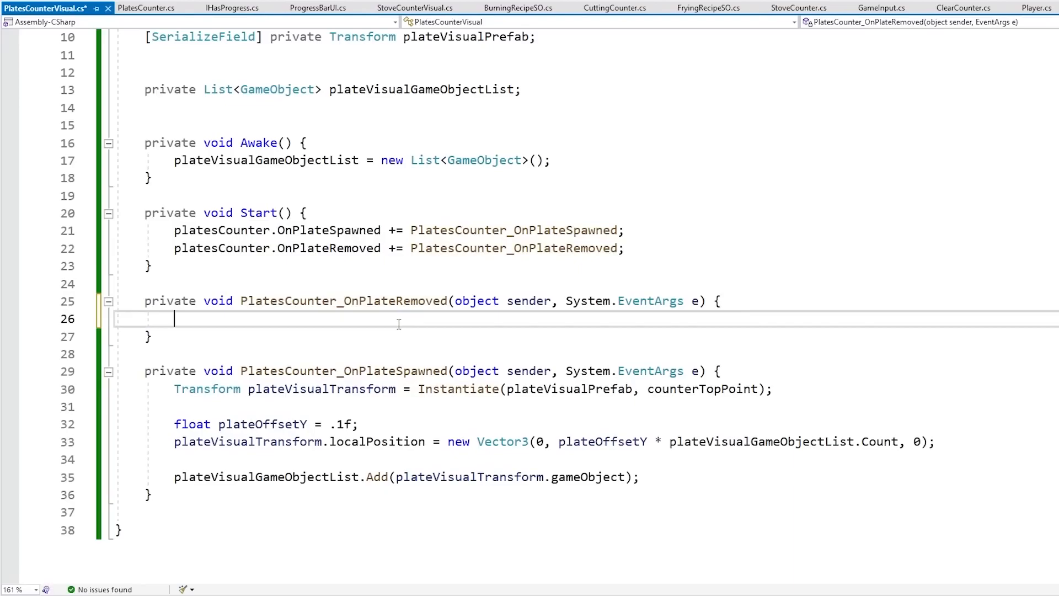
In the OnPlateRemoved handler, declare GameObject plateGameObject = plateVisualGameObjectList[plateVisualGameObjectList.Count - 1];.
{"action": "type", "text": "GameObject plateGameObject = game"}
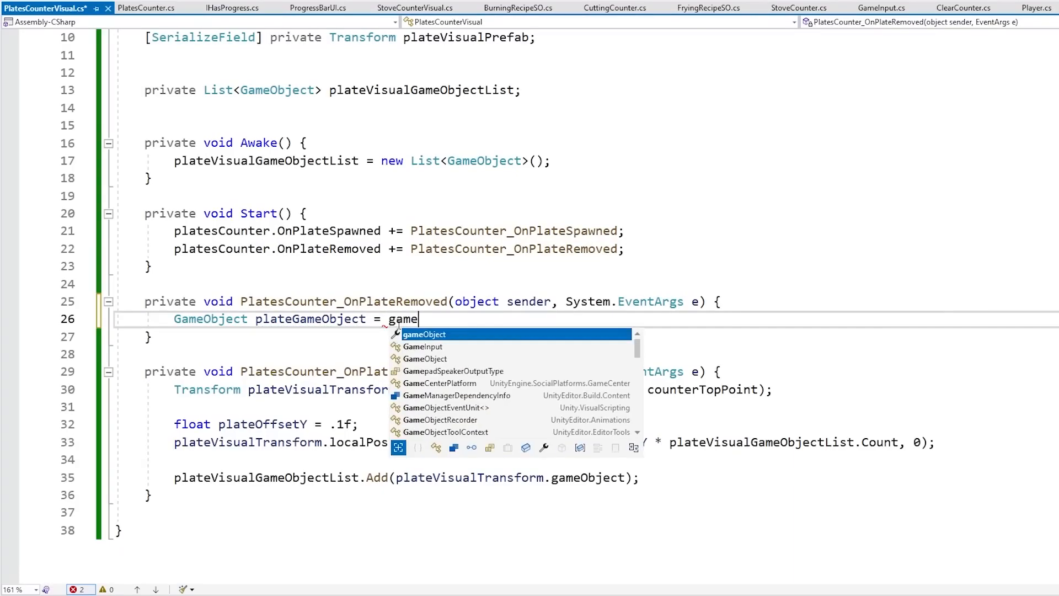
{"action": "double_click", "coordinate": [398, 320]}
{"action": "type", "text": "plateV"}
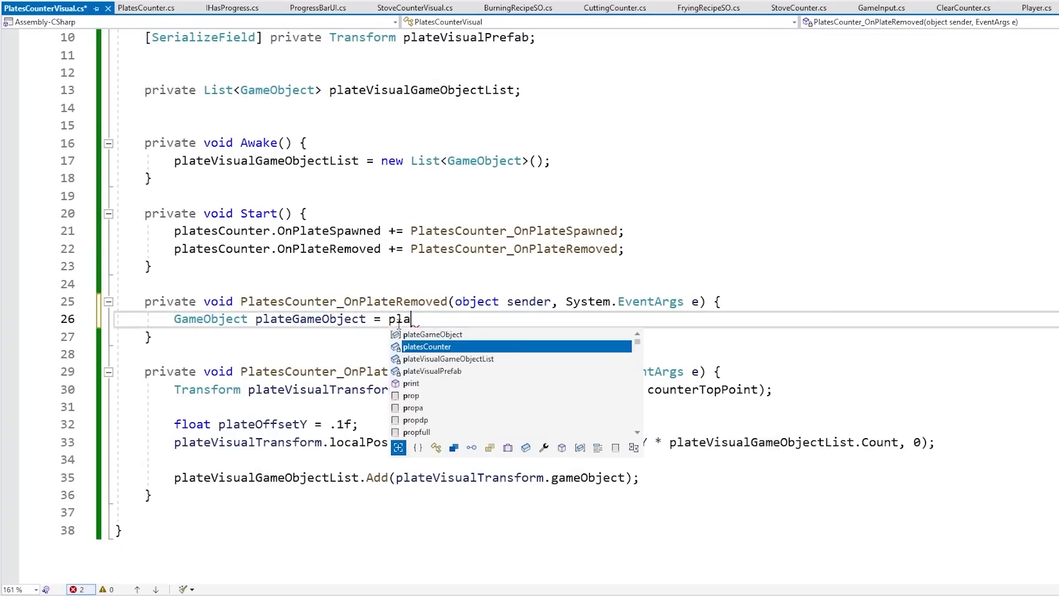
{"action": "key", "text": "Up"}
{"action": "key", "text": "Tab"}
{"action": "type", "text": "[];"}
{"action": "key", "text": "Left"}
{"action": "key", "text": "Left"}
{"action": "key", "text": "ctrl+s"}
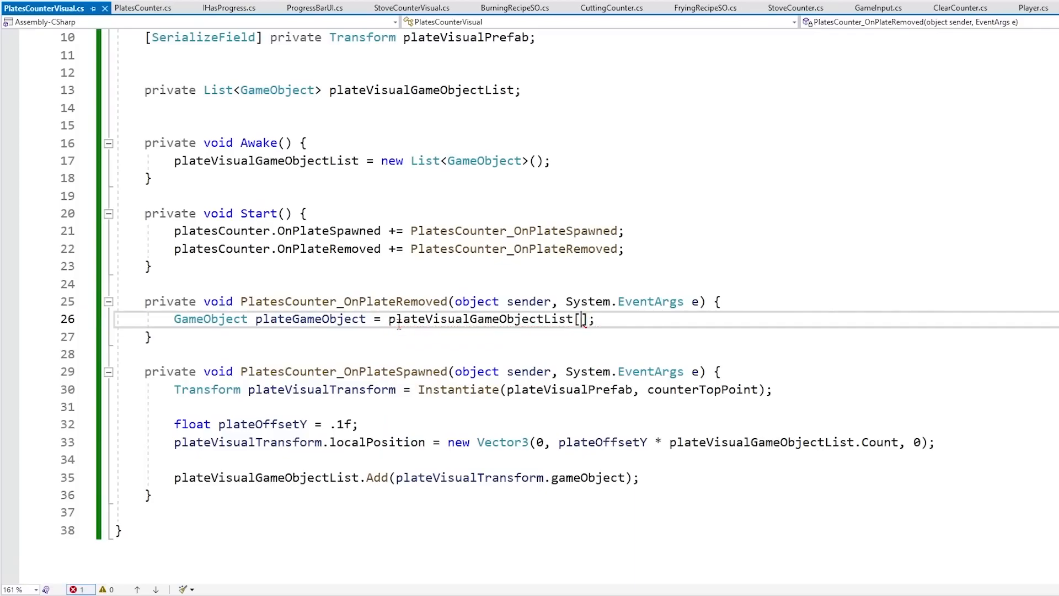
{"action": "type", "text": "plate"}
{"action": "key", "text": "Tab"}
{"action": "type", "text": ".count - 1"}
{"action": "key", "text": "Right"}
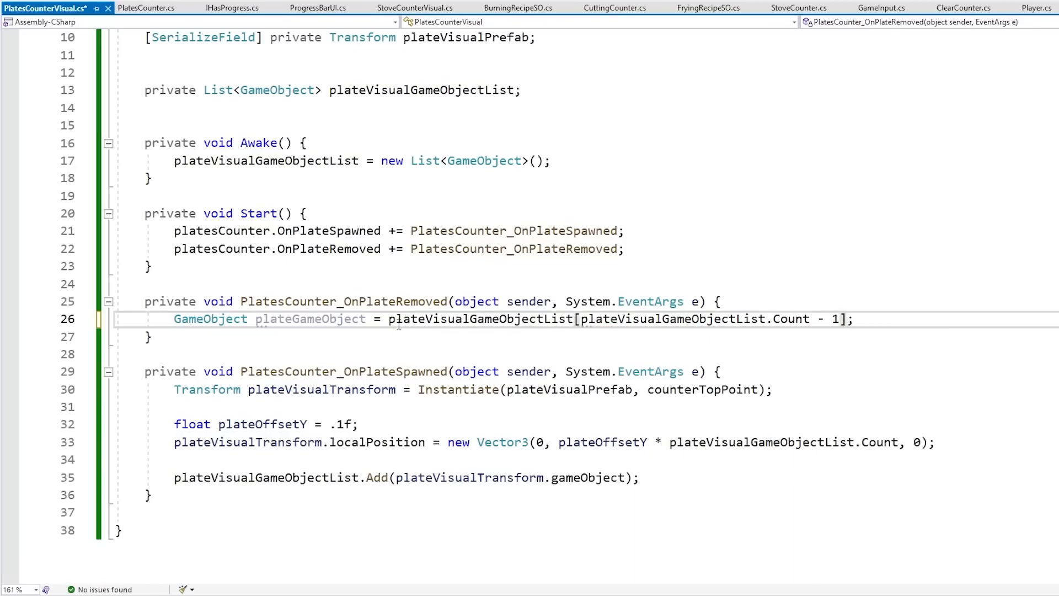
{"action": "key", "text": "End"}
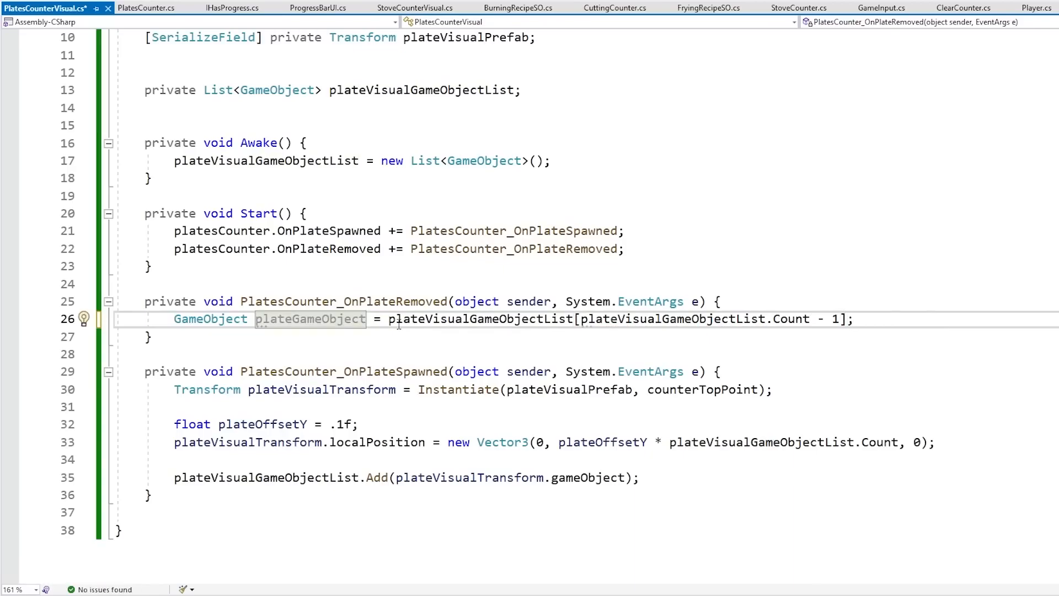
Below the plateGameObject declaration, add plateVisualGameObjectList.Remove(plateGameObject);.
{"action": "key", "text": "Return"}
{"action": "type", "text": "plat"}
{"action": "key", "text": "Tab"}
{"action": "type", "text": ".re"}
{"action": "key", "text": "Tab"}
{"action": "type", "text": "();"}
{"action": "key", "text": "Up"}
{"action": "key", "text": "ctrl+Left"}
{"action": "key", "text": "ctrl+Left"}
{"action": "key", "text": "Left"}
{"action": "key", "text": "ctrl+shift+Left"}
{"action": "key", "text": "ctrl+c"}
{"action": "key", "text": "ctrl+s"}
{"action": "key", "text": "Down"}
{"action": "key", "text": "End"}
{"action": "key", "text": "Left"}
{"action": "key", "text": "Left"}
{"action": "key", "text": "ctrl+v"}
{"action": "key", "text": "End"}
End the OnPlateRemoved handler with Destroy(plateGameObject); and save the script.
{"action": "key", "text": "Return"}
{"action": "type", "text": "Destroy"}
{"action": "key", "text": "Tab"}
{"action": "type", "text": ")=;"}
{"action": "key", "text": "Left"}
{"action": "key", "text": "Left"}
{"action": "key", "text": "Delete"}
{"action": "key", "text": "BackSpace"}
{"action": "type", "text": "("}
{"action": "key", "text": "ctrl+v"}
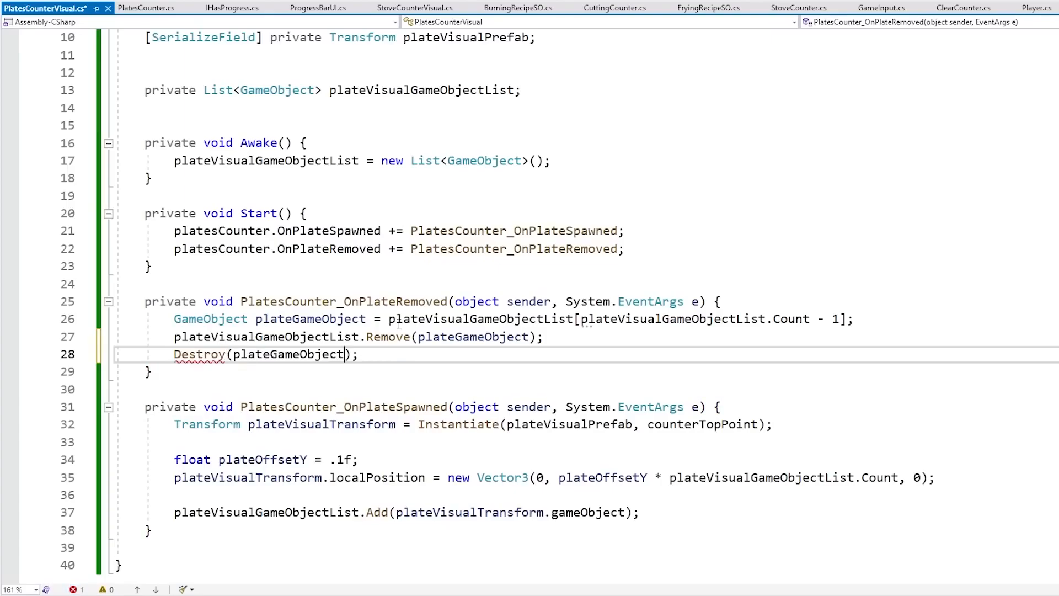
{"action": "key", "text": "ctrl+s"}
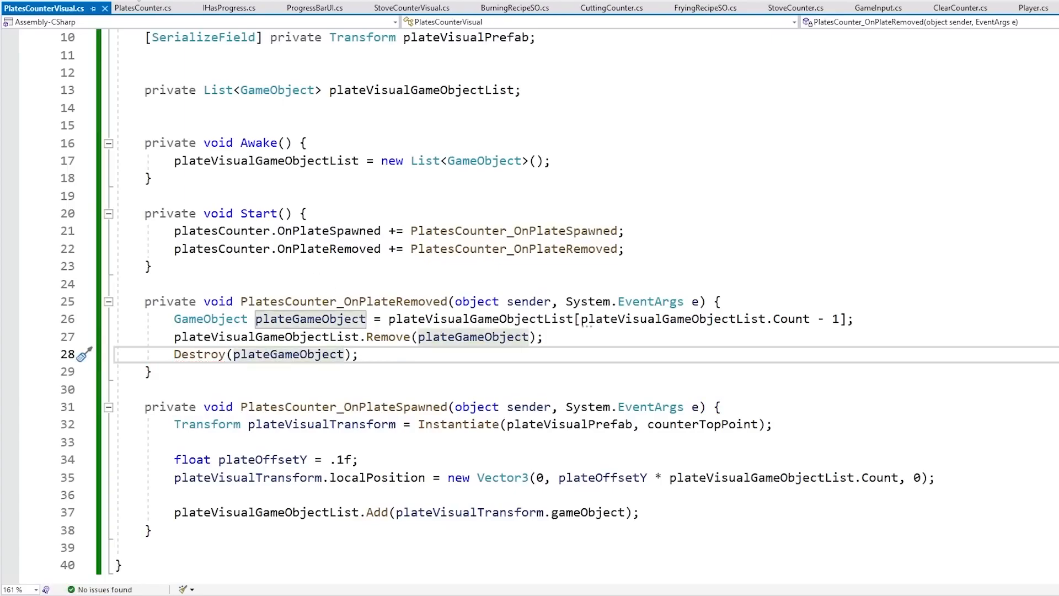
Review the PlatesCounter Interact logic, covering the empty-hand check, plate count decrement, plate spawn and OnPlateRemoved event.
{"action": "left_click", "coordinate": [138, 8]}
{"action": "left_click", "coordinate": [584, 277]}
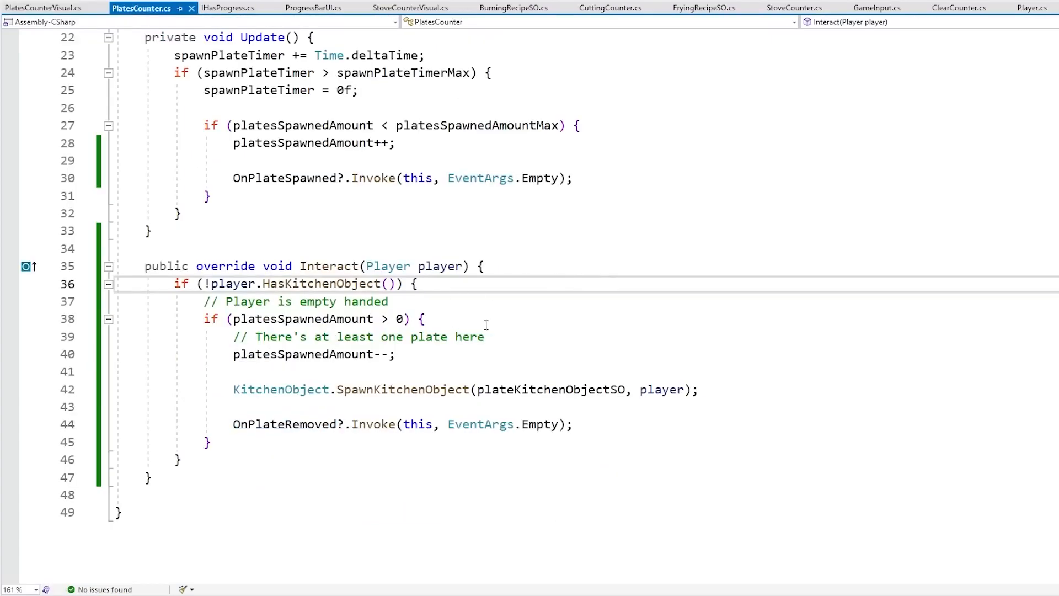
{"action": "left_click_drag", "start_coordinate": [486, 326], "coordinate": [553, 267]}
{"action": "left_click_drag", "start_coordinate": [480, 358], "coordinate": [545, 333]}
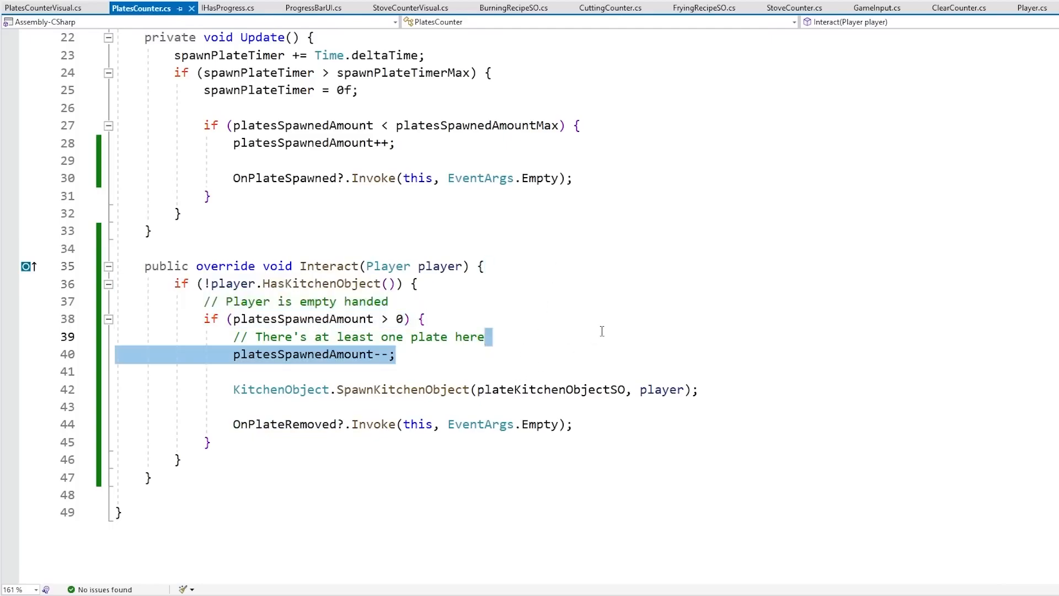
{"action": "left_click_drag", "start_coordinate": [734, 390], "coordinate": [733, 369]}
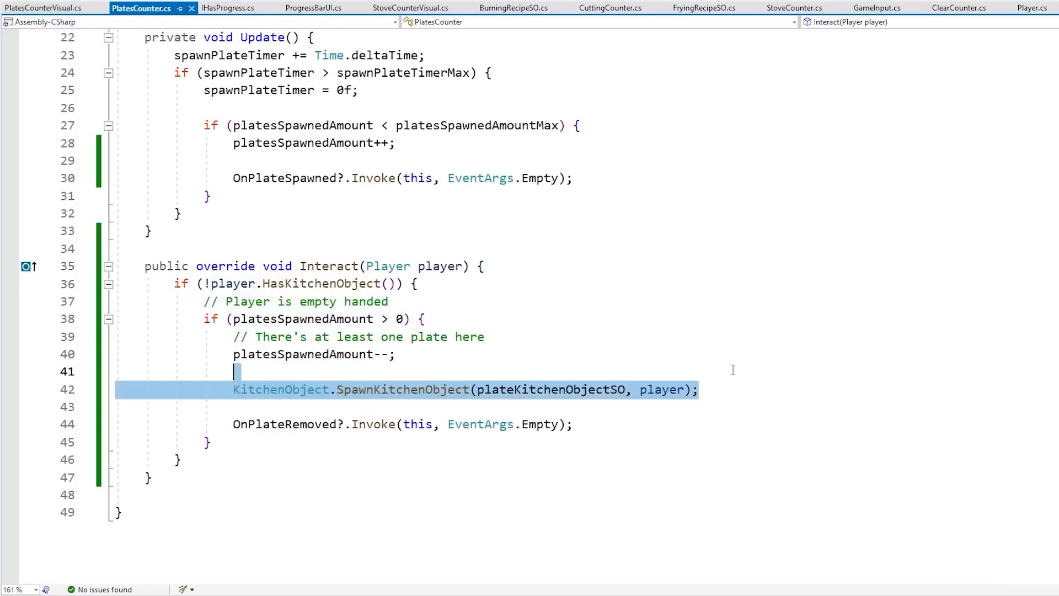
{"action": "left_click_drag", "start_coordinate": [595, 429], "coordinate": [599, 413]}
Playtest in Unity by taking a plate from the plates counter and placing it on the clear counter between the cheese and cutting board.
{"action": "key", "text": "ctrl+Tab"}
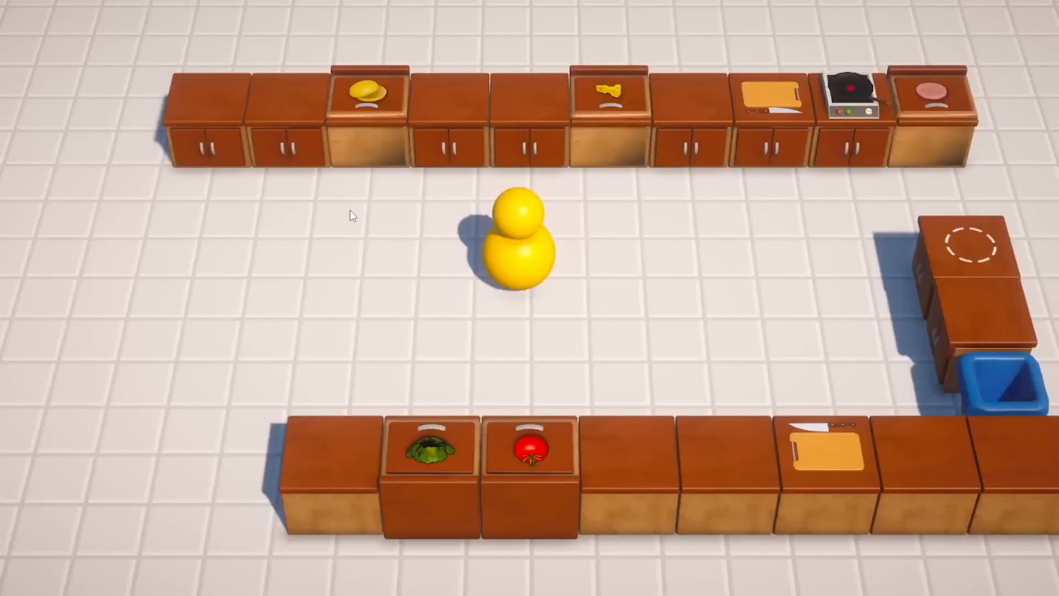
{"action": "key", "text": "d"}
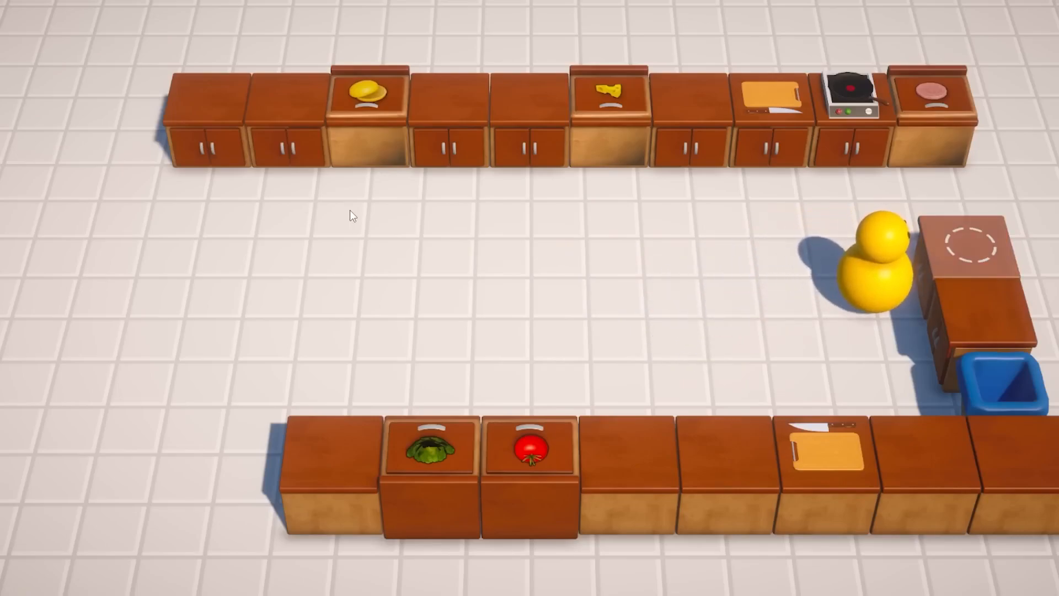
{"action": "key", "text": "e"}
{"action": "key", "text": "a"}
{"action": "key", "text": "w"}
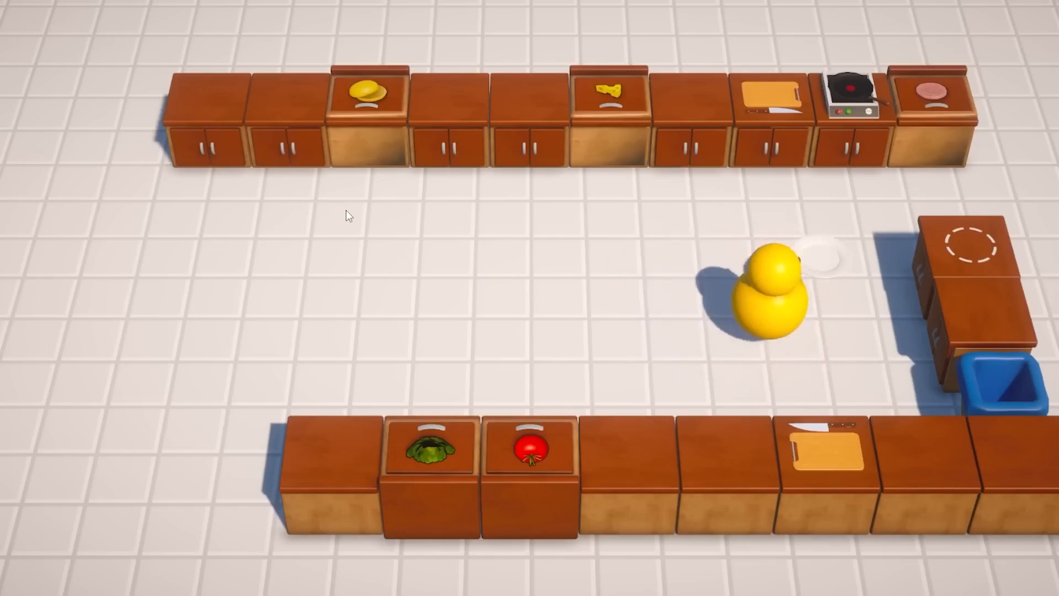
{"action": "key", "text": "e"}
Let plates stack up on the plates counter, take one and set it on the clear counter beside the cheese container.
{"action": "key", "text": "s"}
{"action": "key", "text": "d"}
{"action": "key", "text": "s"}
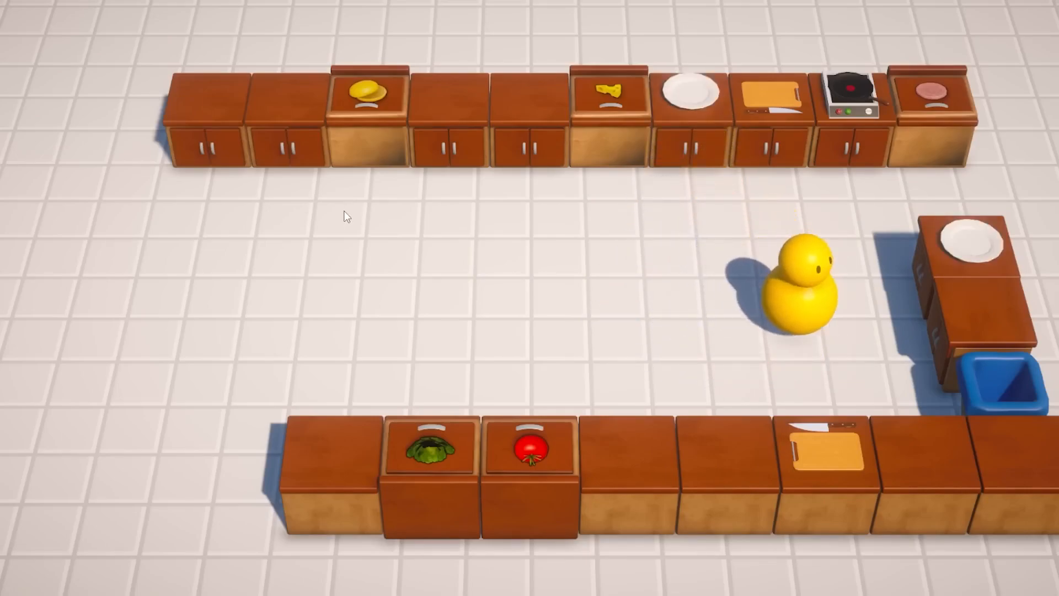
{"action": "key", "text": "d"}
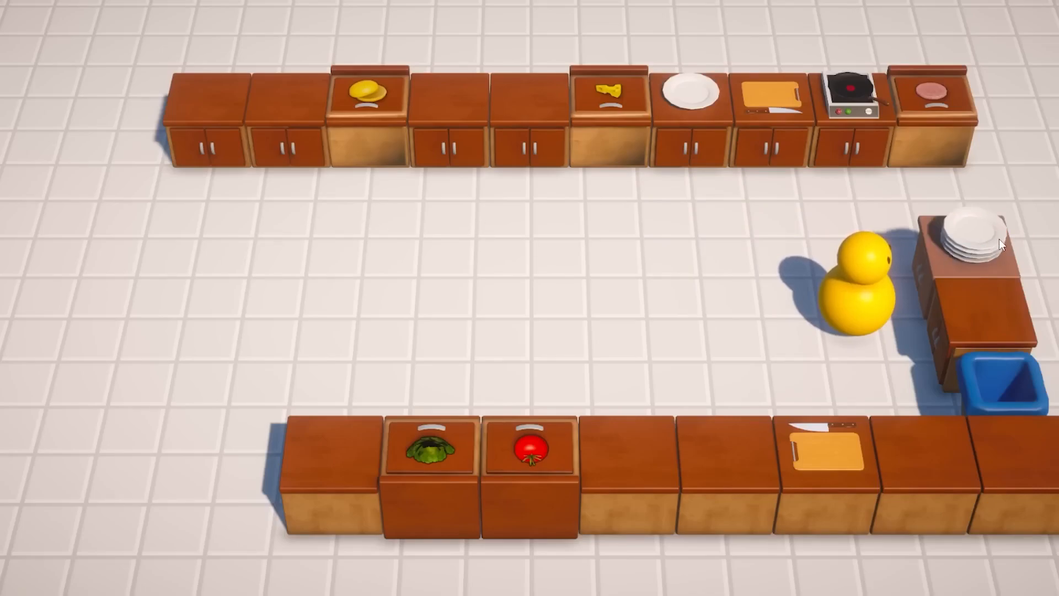
{"action": "key", "text": "e"}
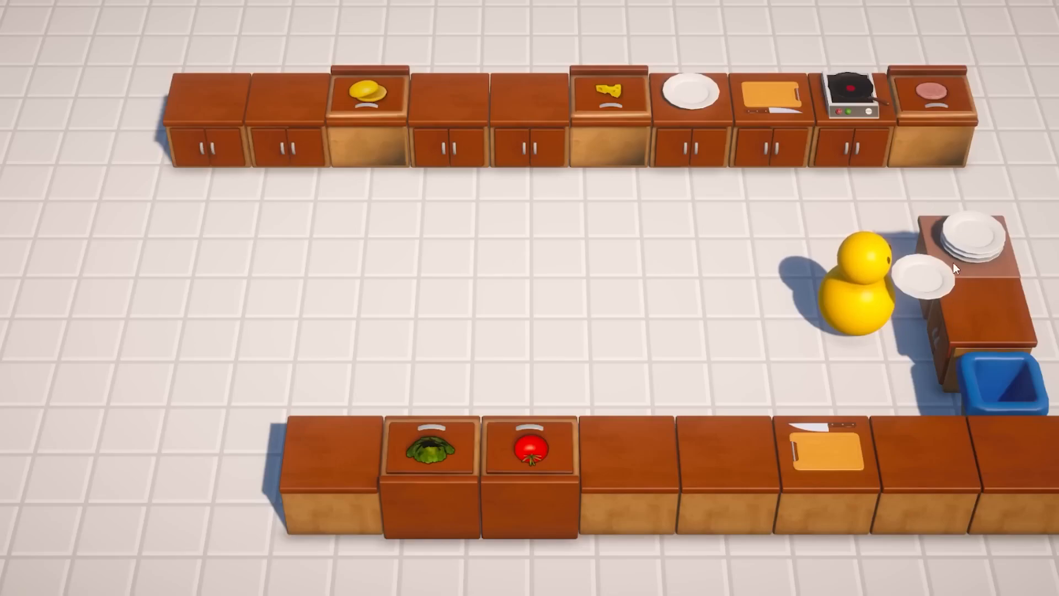
{"action": "key", "text": "a"}
{"action": "key", "text": "w"}
{"action": "key", "text": "w"}
{"action": "key", "text": "e"}
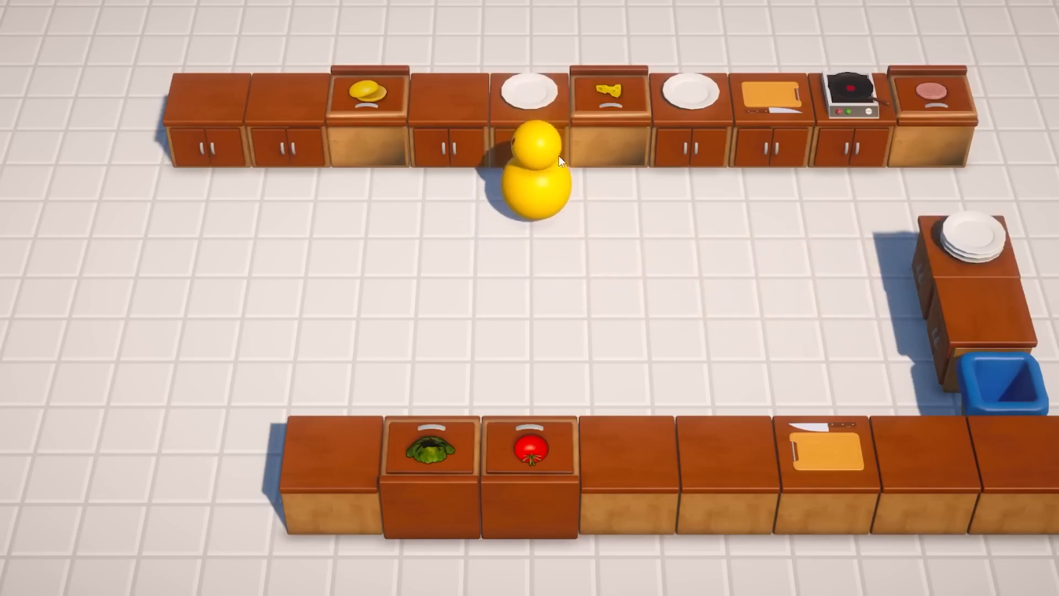
In a fresh play session, pick up a plate from the plates counter and place it on a clear counter beside the cheese container.
{"action": "key", "text": "d"}
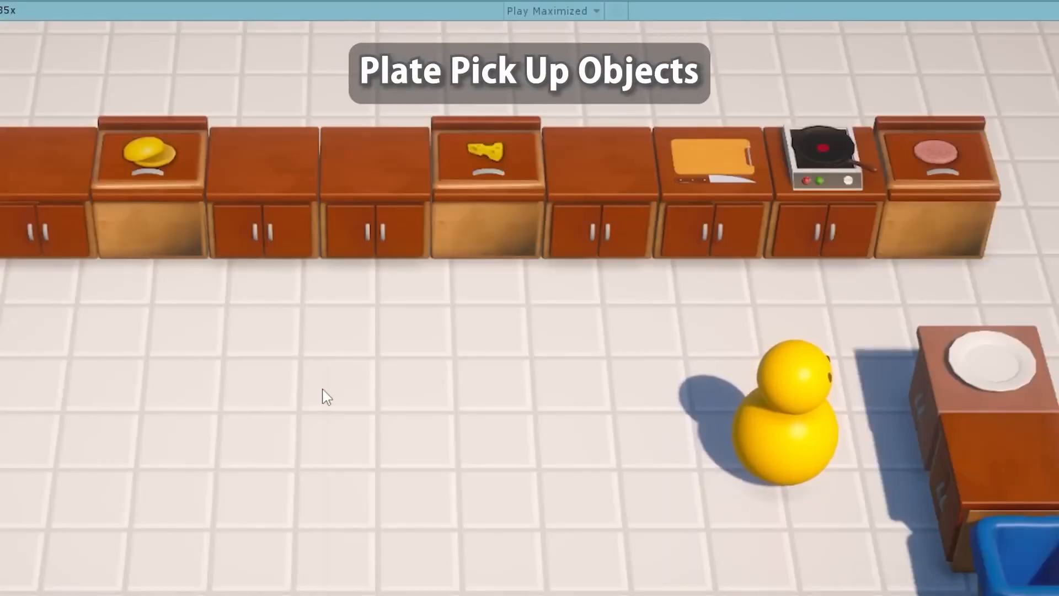
{"action": "key", "text": "e"}
{"action": "key", "text": "a"}
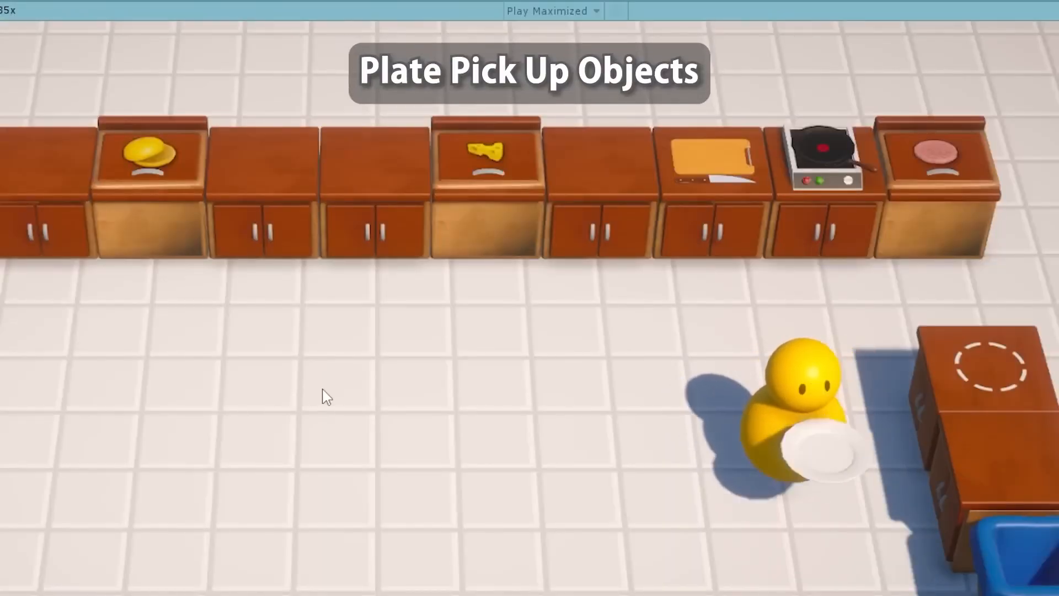
{"action": "key", "text": "w"}
{"action": "key", "text": "e"}
Take a bun from the bread container and try to put it on the plate.
{"action": "key", "text": "s"}
{"action": "key", "text": "a"}
{"action": "key", "text": "w"}
{"action": "key", "text": "e"}
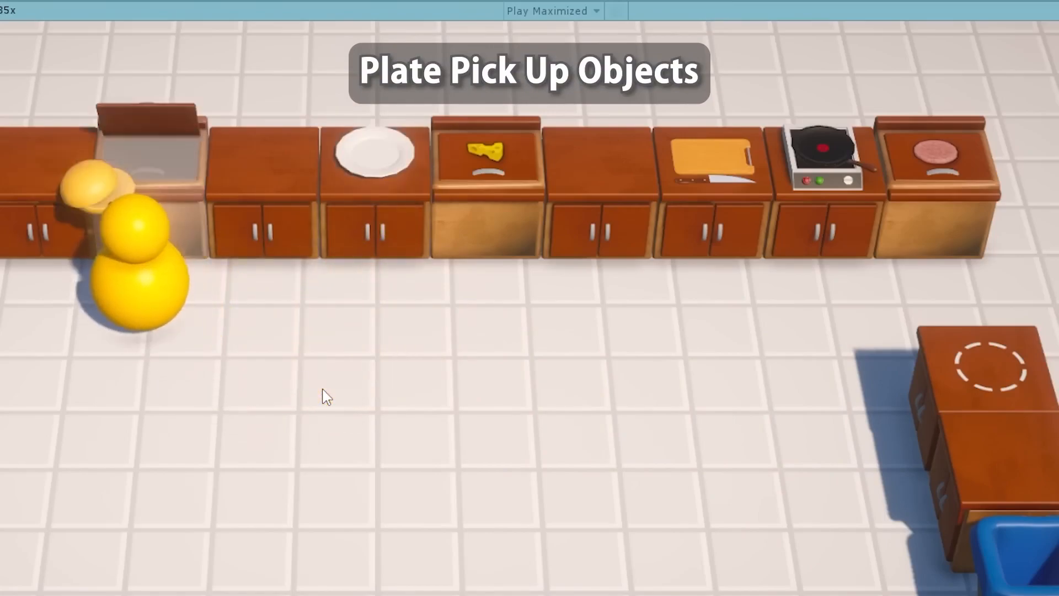
{"action": "key", "text": "d"}
{"action": "key", "text": "s"}
{"action": "key", "text": "w"}
{"action": "key", "text": "e"}
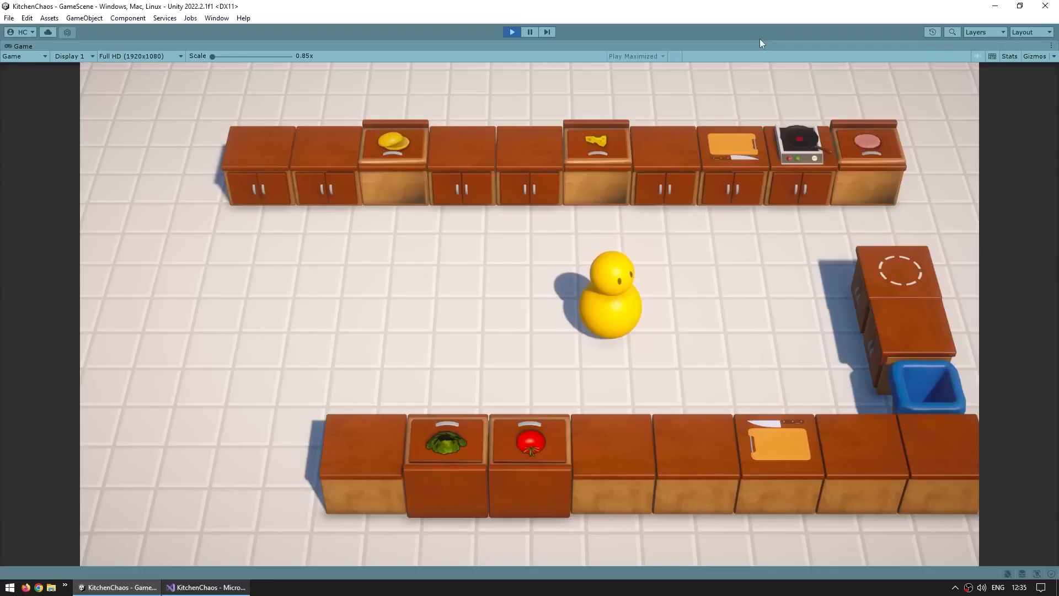
Restart the test, wait for plates to spawn, and carry one to the clear counter beside the cutting board near the stove.
{"action": "key", "text": "d"}
{"action": "key", "text": "w"}
{"action": "key", "text": "d"}
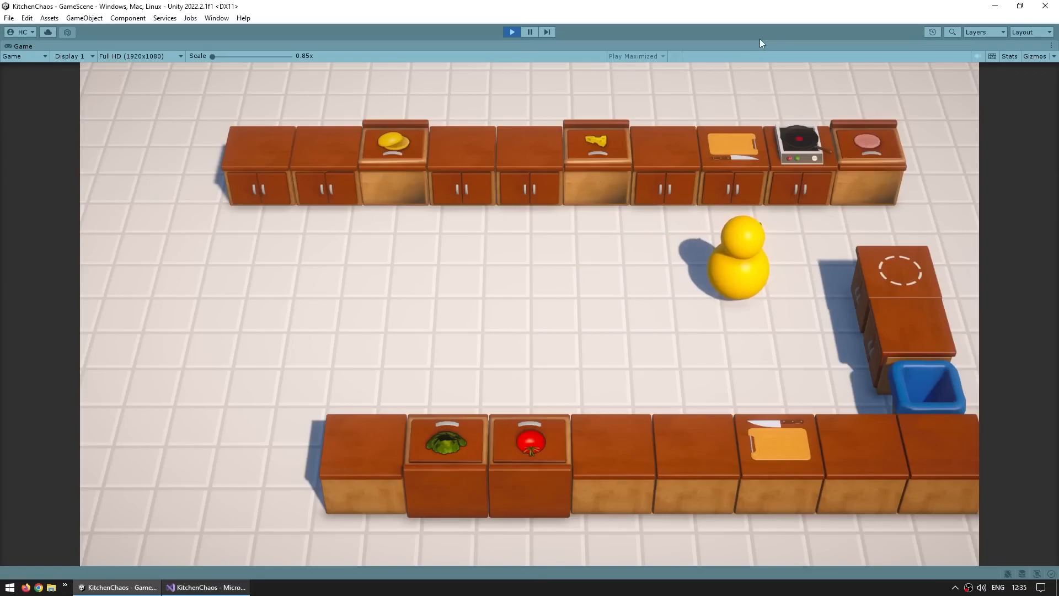
{"action": "key", "text": "s"}
{"action": "key", "text": "a"}
{"action": "key", "text": "d"}
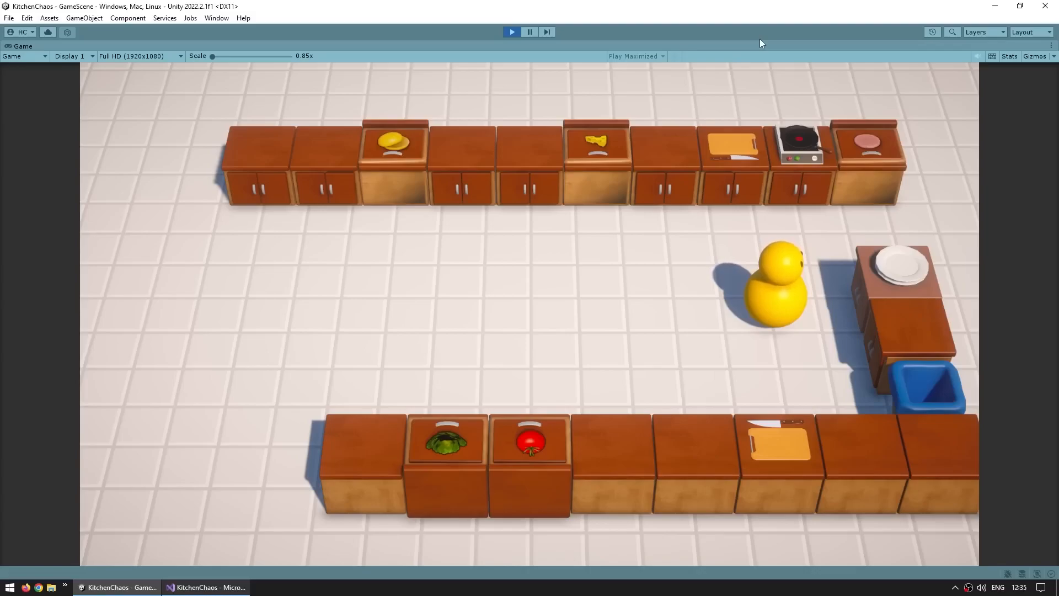
{"action": "key", "text": "e"}
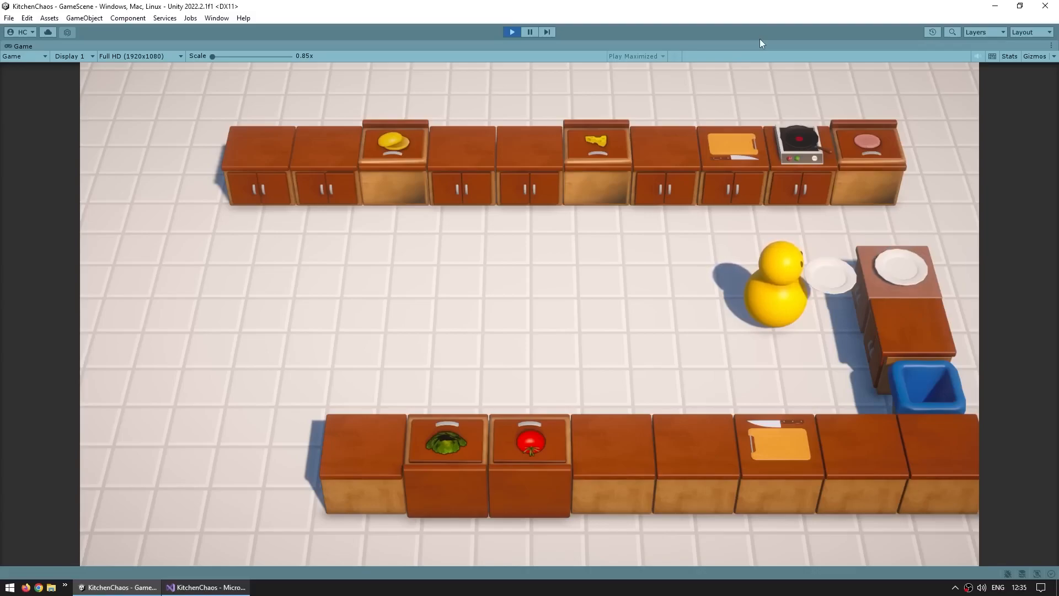
{"action": "key", "text": "a"}
{"action": "key", "text": "s"}
{"action": "key", "text": "d"}
{"action": "key", "text": "w"}
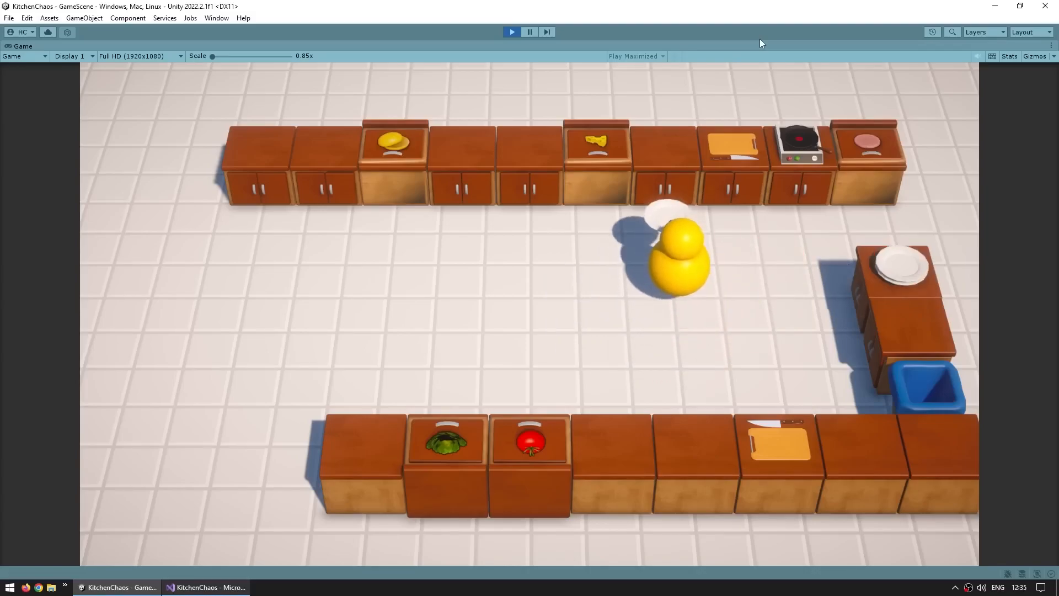
{"action": "key", "text": "e"}
Fetch a tomato from its container, put it on the cutting board next to the plate and cut it into slices.
{"action": "key", "text": "s"}
{"action": "key", "text": "a"}
{"action": "key", "text": "s"}
{"action": "key", "text": "e"}
{"action": "key", "text": "w"}
{"action": "key", "text": "d"}
{"action": "key", "text": "e"}
{"action": "key", "text": "f"}
{"action": "key", "text": "f"}
{"action": "key", "text": "f"}
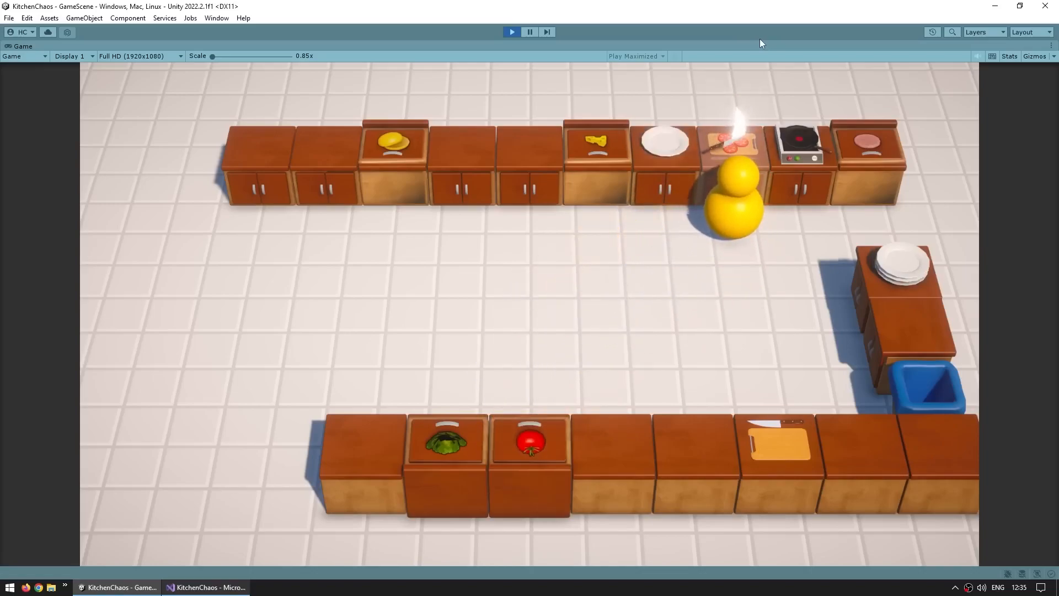
Take the tomato slices off the cutting board and carry them to the counter holding the plate.
{"action": "key", "text": "e"}
{"action": "key", "text": "s"}
{"action": "key", "text": "a"}
{"action": "key", "text": "w"}
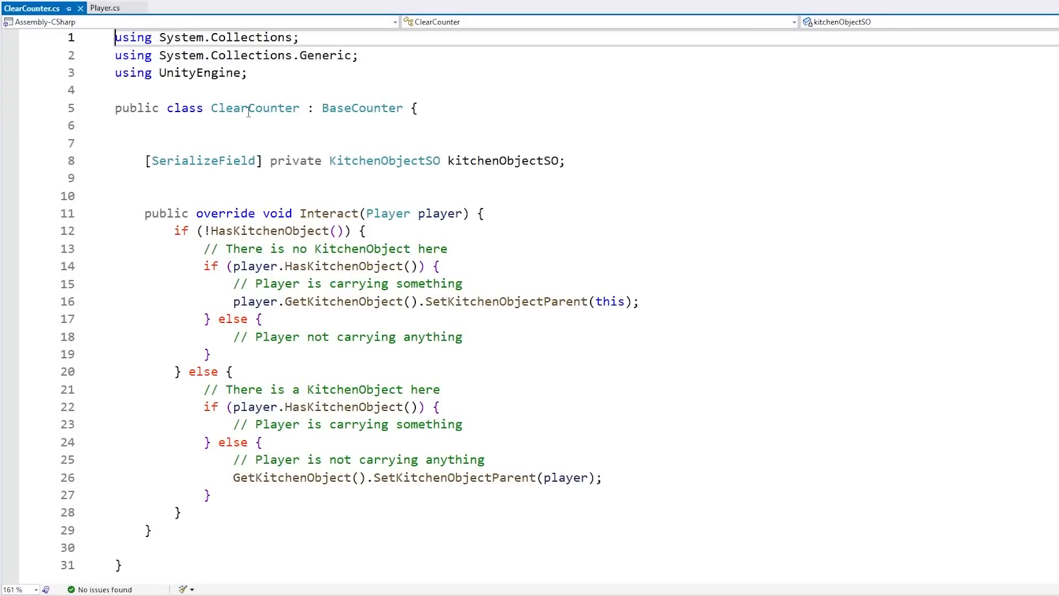
Review the ClearCounter script's Interact method, checking the branches for an empty counter and for an occupied counter while the player carries something.
{"action": "double_click", "coordinate": [248, 110]}
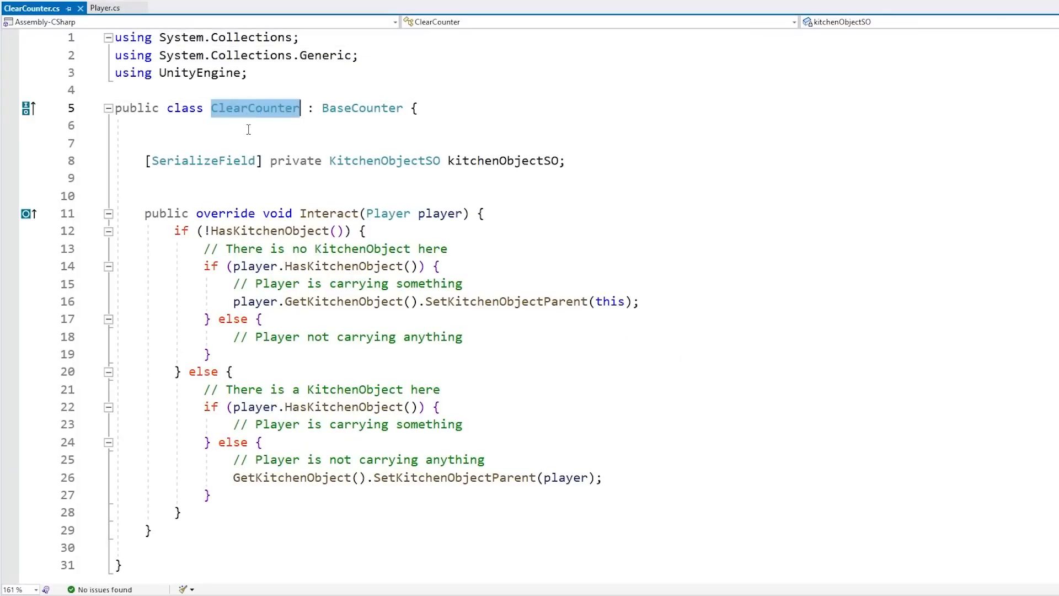
{"action": "left_click", "coordinate": [248, 125]}
{"action": "left_click_drag", "start_coordinate": [486, 248], "coordinate": [524, 211]}
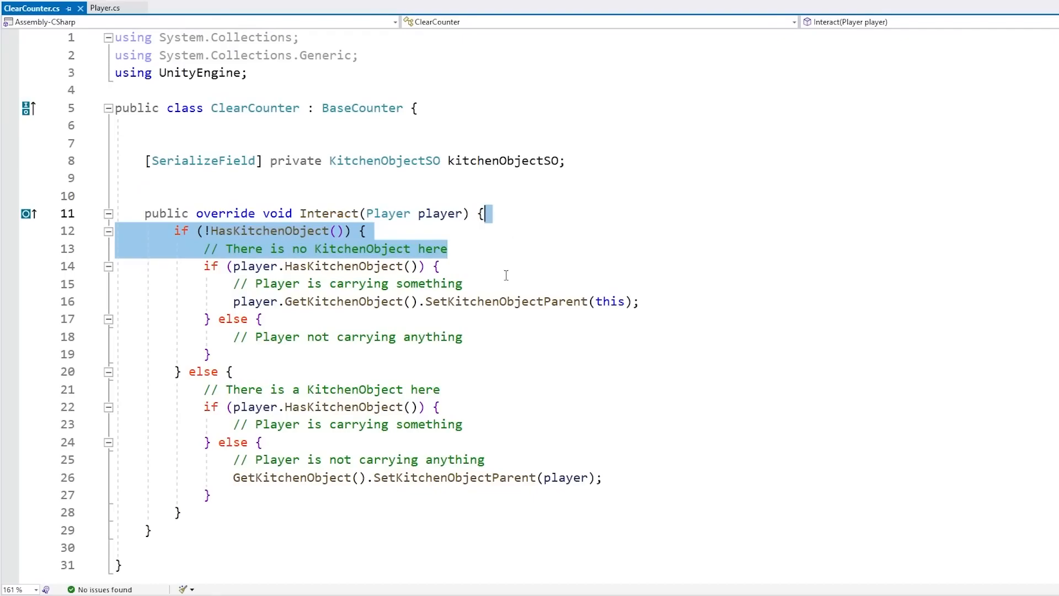
{"action": "left_click_drag", "start_coordinate": [505, 275], "coordinate": [513, 247]}
{"action": "left_click_drag", "start_coordinate": [693, 305], "coordinate": [693, 289]}
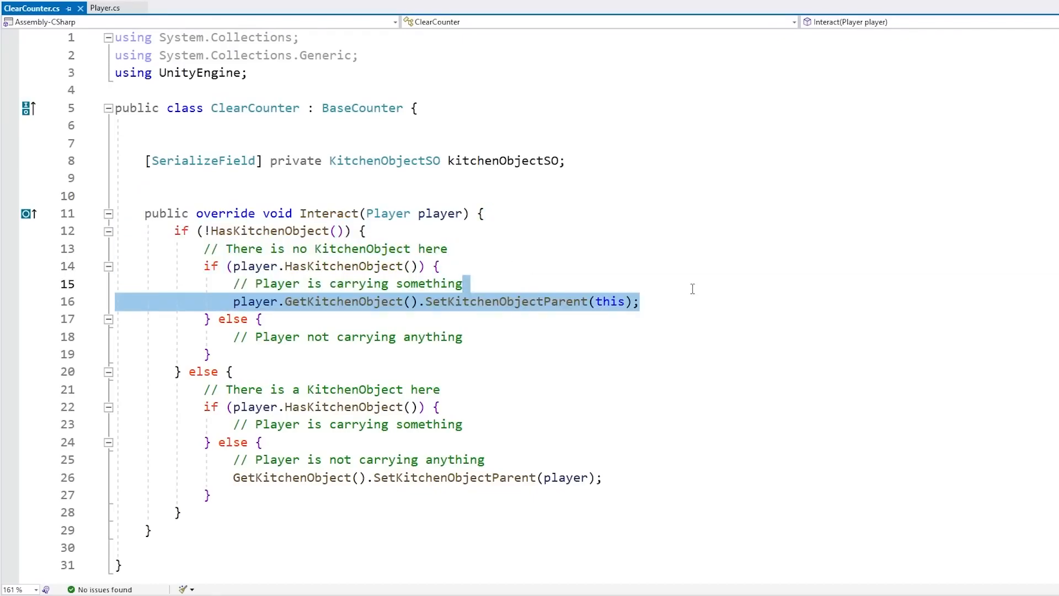
{"action": "left_click_drag", "start_coordinate": [489, 386], "coordinate": [490, 377]}
{"action": "mouse_move", "coordinate": [508, 422]}
{"action": "left_mouse_down"}
{"action": "mouse_move", "coordinate": [518, 405]}
{"action": "mouse_move", "coordinate": [509, 419]}
{"action": "left_mouse_up"}
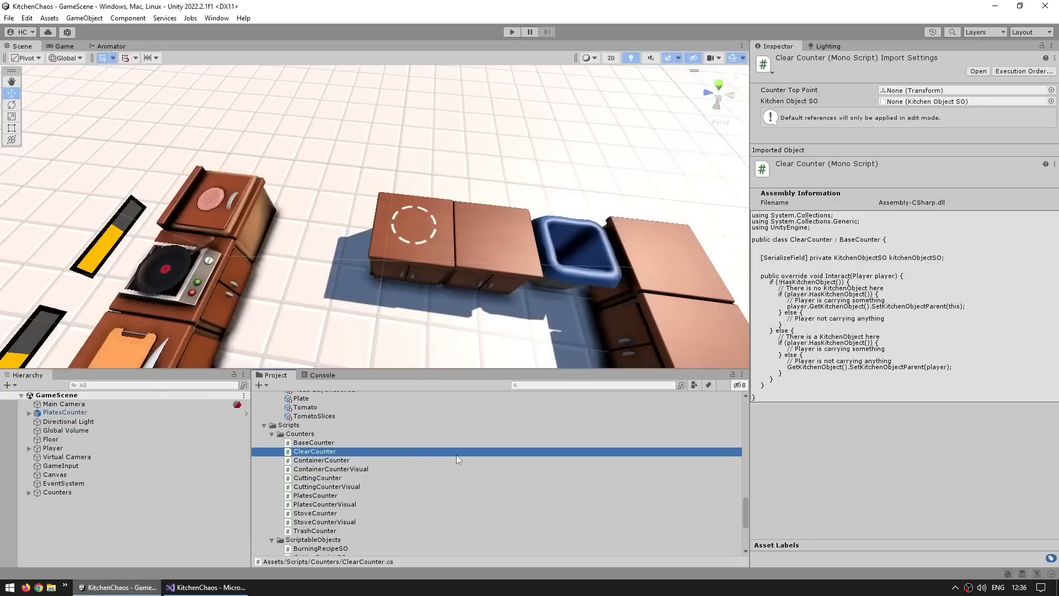
Create a new C# script named PlateKitchenObject in the project's Scripts folder.
{"action": "scroll", "coordinate": [456, 454], "scroll_direction": "down", "scroll_amount": 4}
{"action": "right_click", "coordinate": [321, 504]}
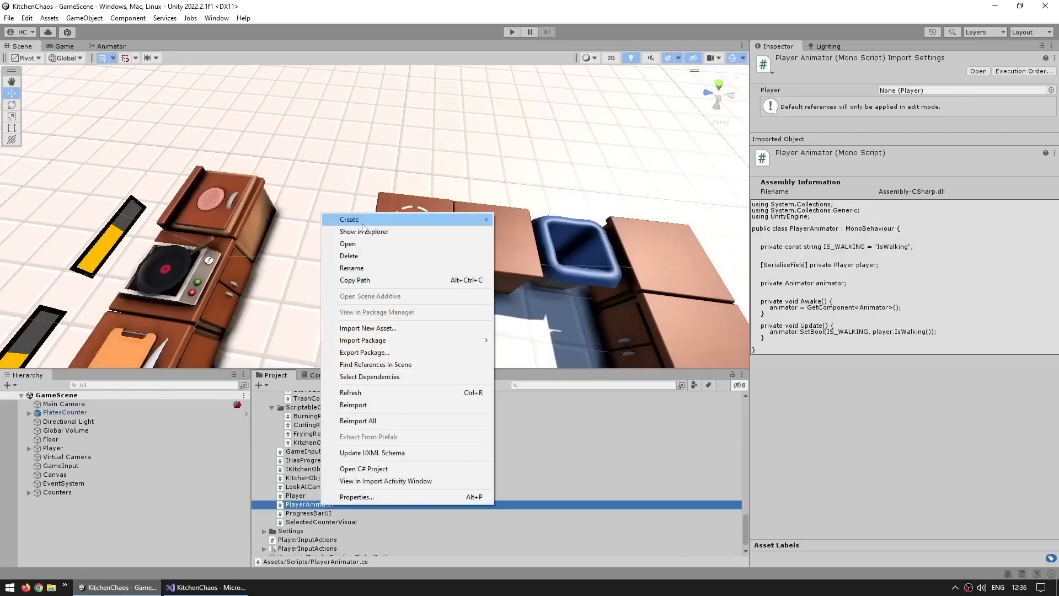
{"action": "mouse_move", "coordinate": [353, 219]}
{"action": "left_click", "coordinate": [544, 98]}
{"action": "type", "text": "Pl"}
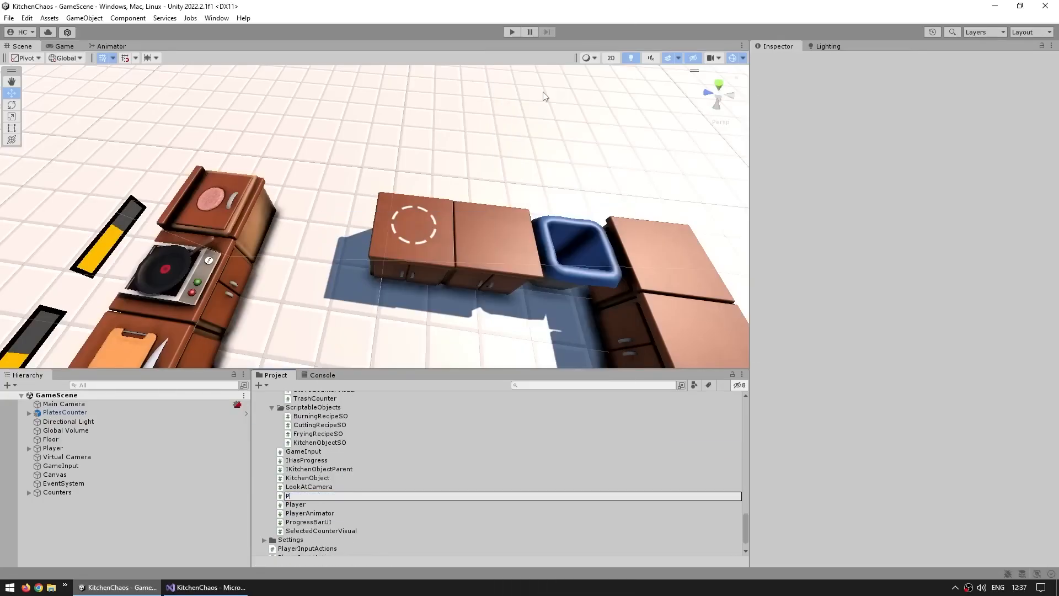
{"action": "type", "text": "ateKitchenObject"}
{"action": "key", "text": "Return"}
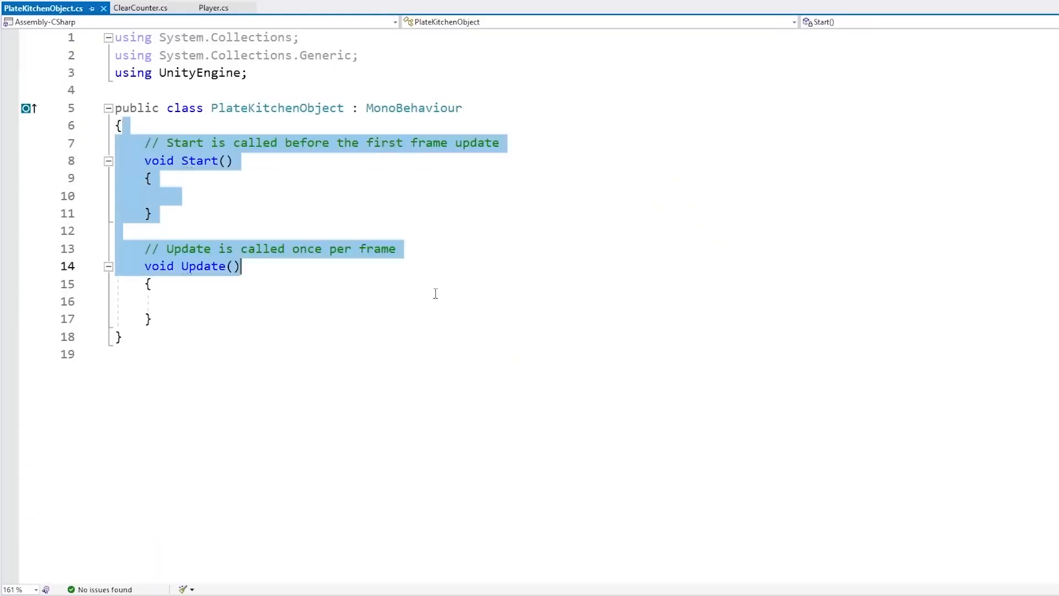
Strip the template methods from PlateKitchenObject, make the class inherit from KitchenObject, and save the script.
{"action": "left_click_drag", "start_coordinate": [433, 293], "coordinate": [575, 484]}
{"action": "key", "text": "BackSpace"}
{"action": "key", "text": "Return"}
{"action": "type", "text": "}"}
{"action": "key", "text": "Up"}
{"action": "key", "text": "Up"}
{"action": "key", "text": "End"}
{"action": "key", "text": "Left"}
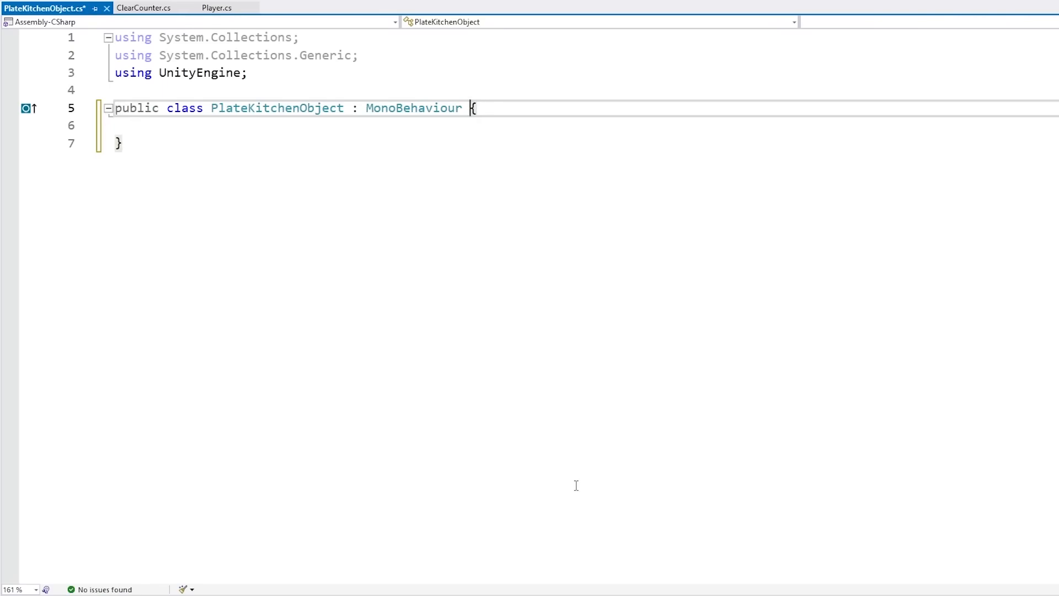
{"action": "key", "text": "ctrl+shift+Left"}
{"action": "type", "text": "KitchenObject"}
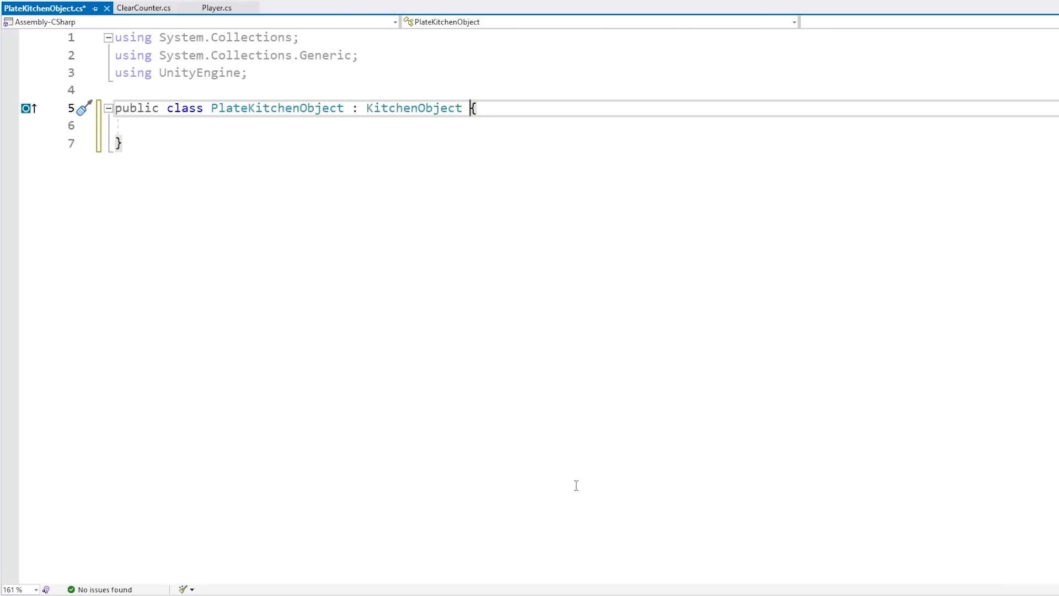
{"action": "key", "text": "ctrl+s"}
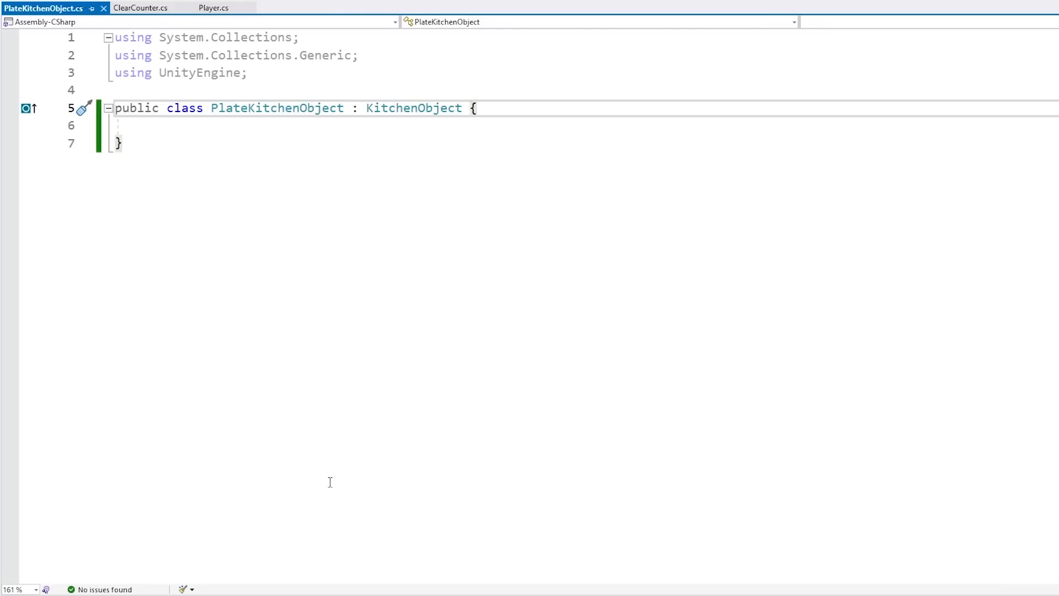
Replace the Plate prefab's KitchenObject component with the PlateKitchenObject script, assigning Plate as its Kitchen Object SO.
{"action": "key", "text": "alt+Tab"}
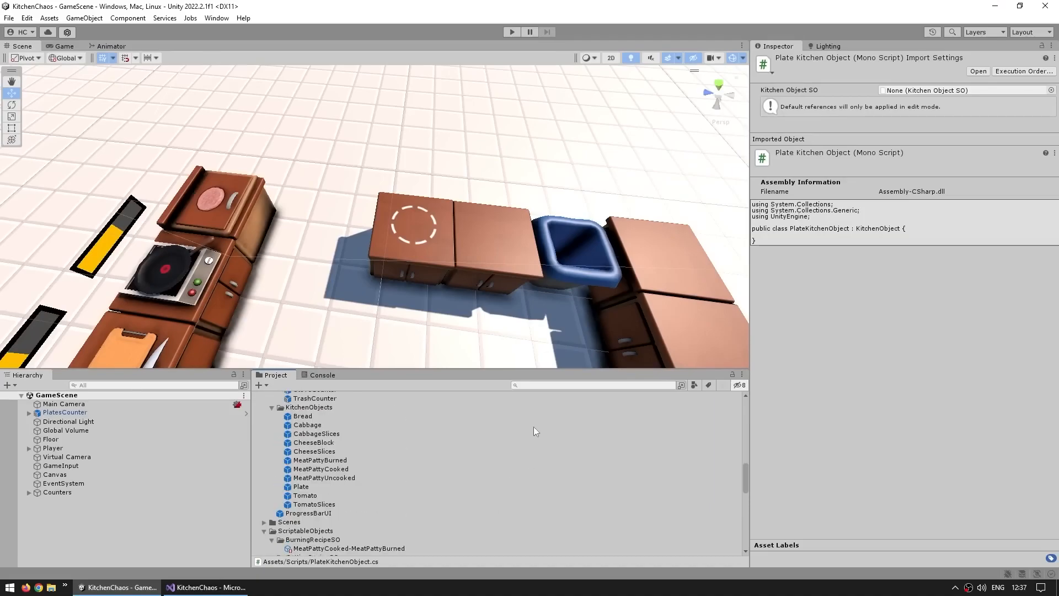
{"action": "left_click", "coordinate": [316, 488]}
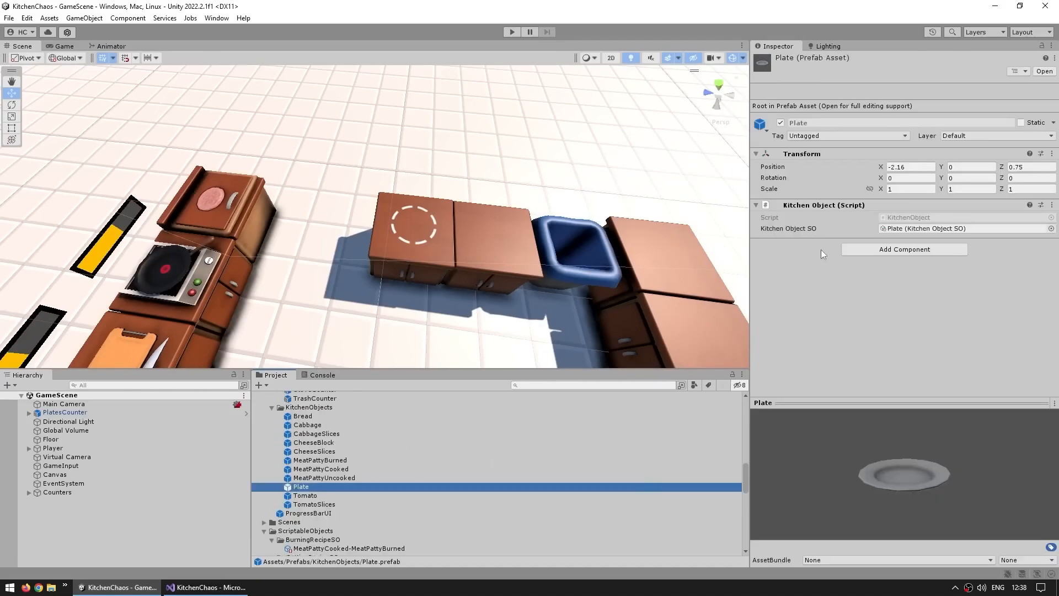
{"action": "scroll", "coordinate": [497, 435], "scroll_direction": "down", "scroll_amount": 10}
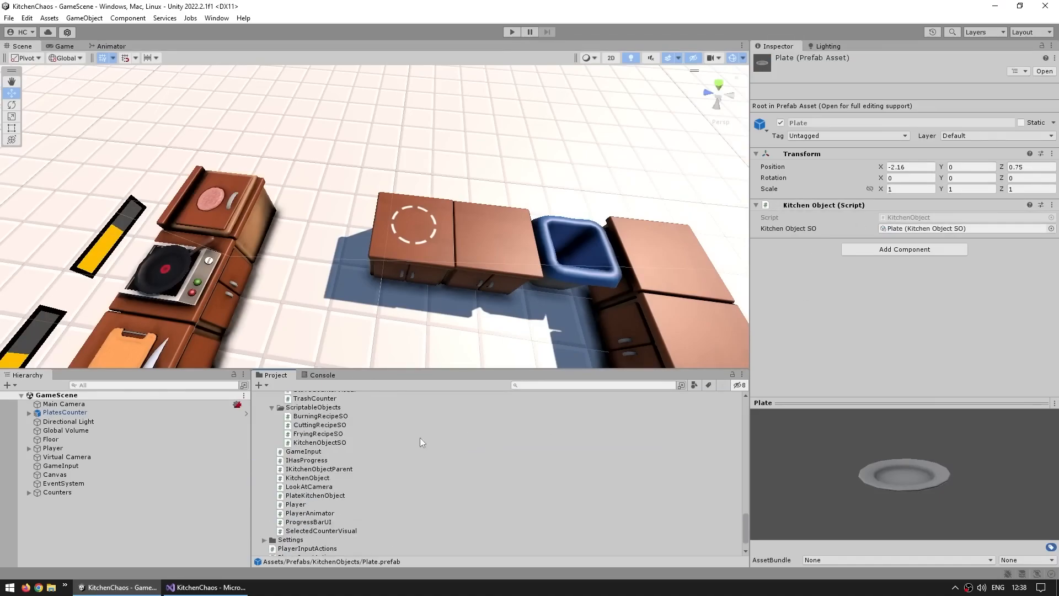
{"action": "left_click_drag", "start_coordinate": [310, 496], "coordinate": [877, 351]}
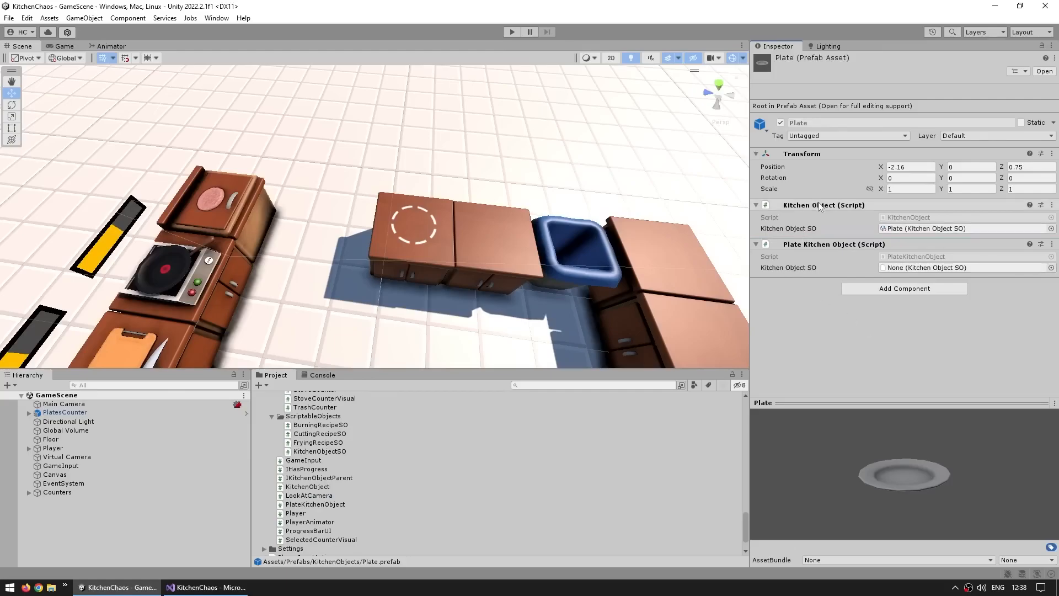
{"action": "left_click", "coordinate": [1051, 268]}
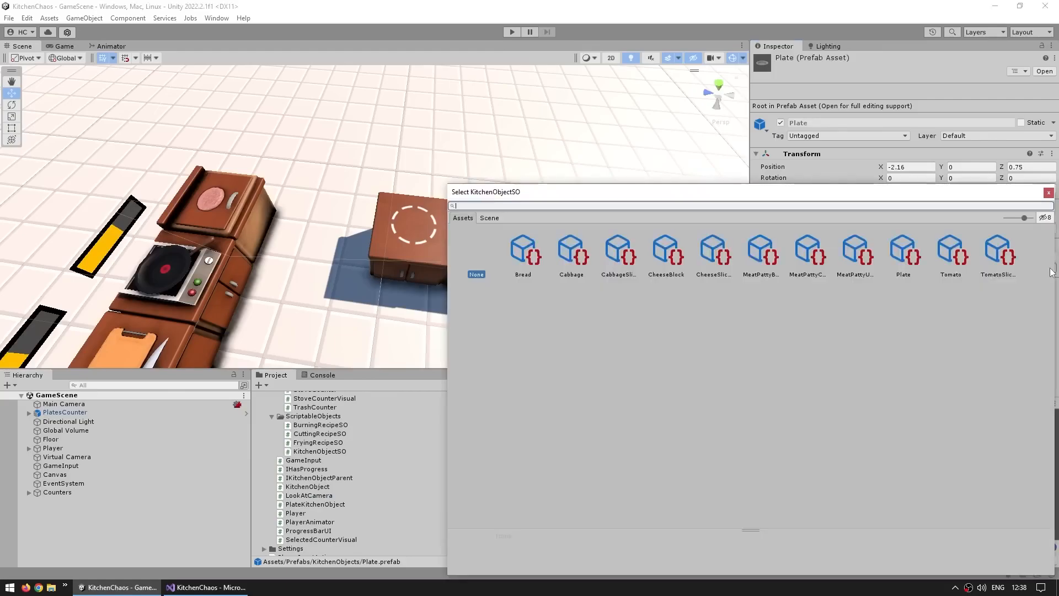
{"action": "double_click", "coordinate": [904, 251]}
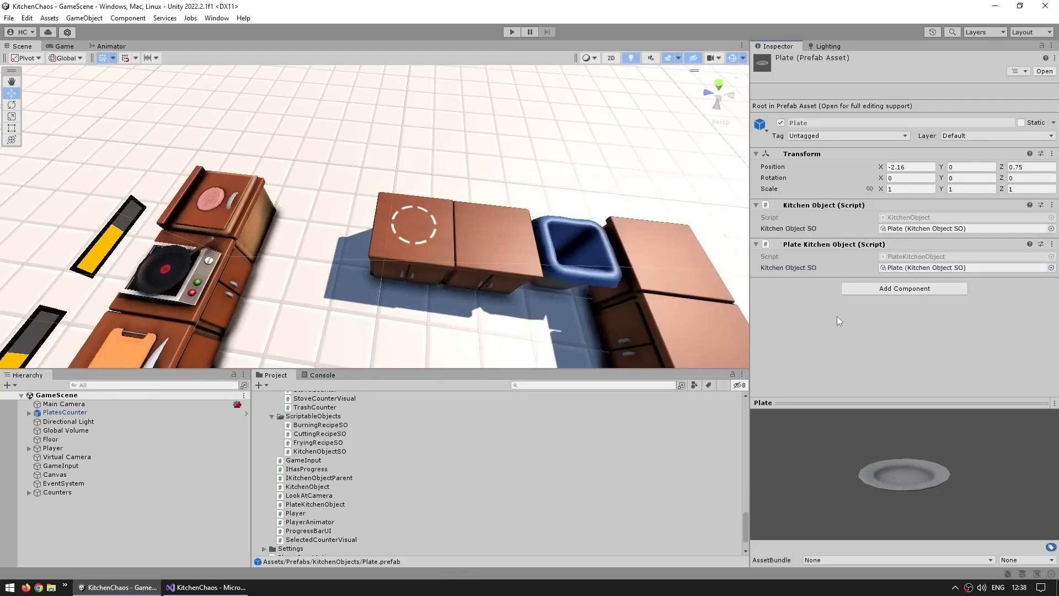
{"action": "right_click", "coordinate": [817, 210]}
{"action": "left_click", "coordinate": [861, 229]}
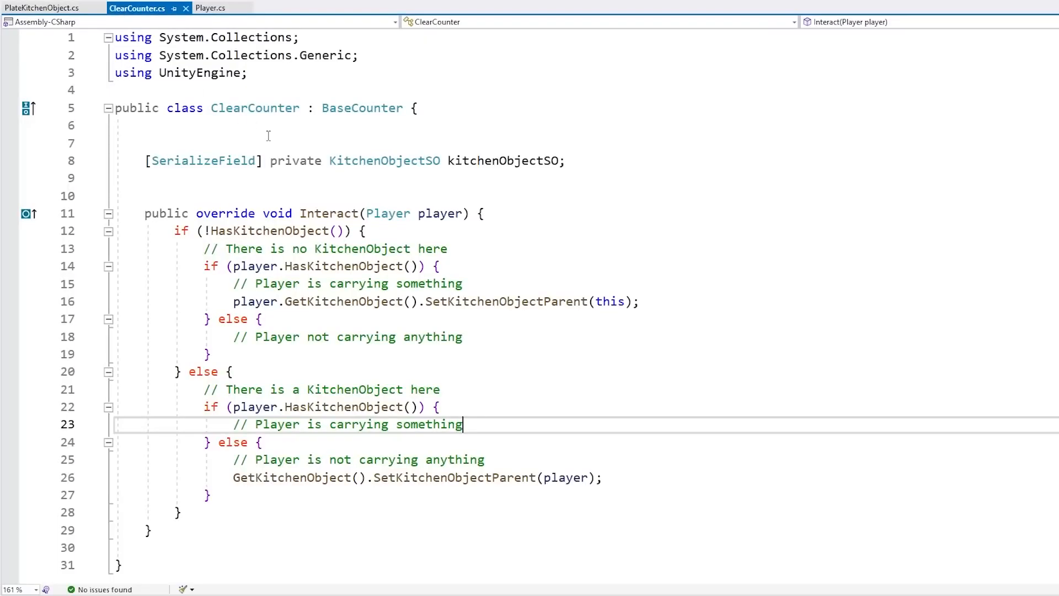
In ClearCounter's Interact, where both counter and player hold objects, add an if block testing player.GetKitchenObject() is PlateKitchenObject.
{"action": "double_click", "coordinate": [260, 109]}
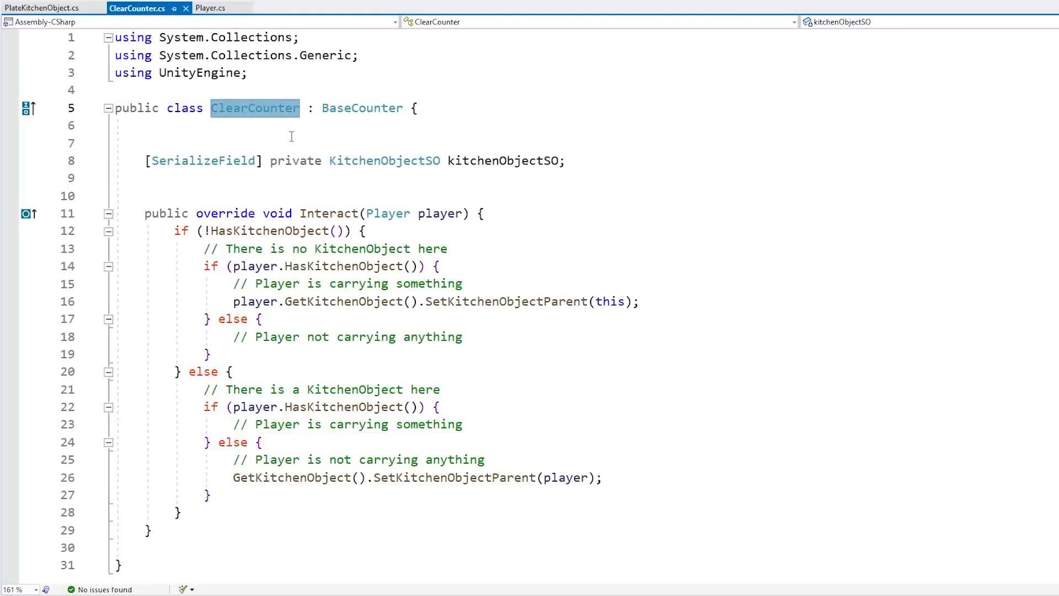
{"action": "left_click_drag", "start_coordinate": [226, 390], "coordinate": [440, 389]}
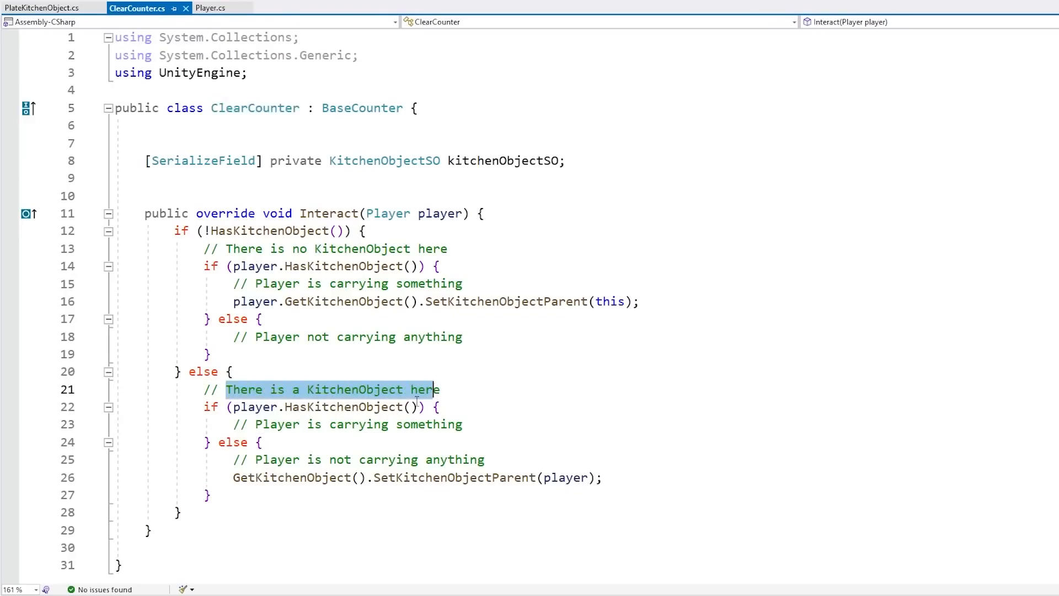
{"action": "left_click", "coordinate": [271, 425]}
{"action": "left_click_drag", "start_coordinate": [271, 425], "coordinate": [513, 425]}
{"action": "left_click", "coordinate": [508, 426]}
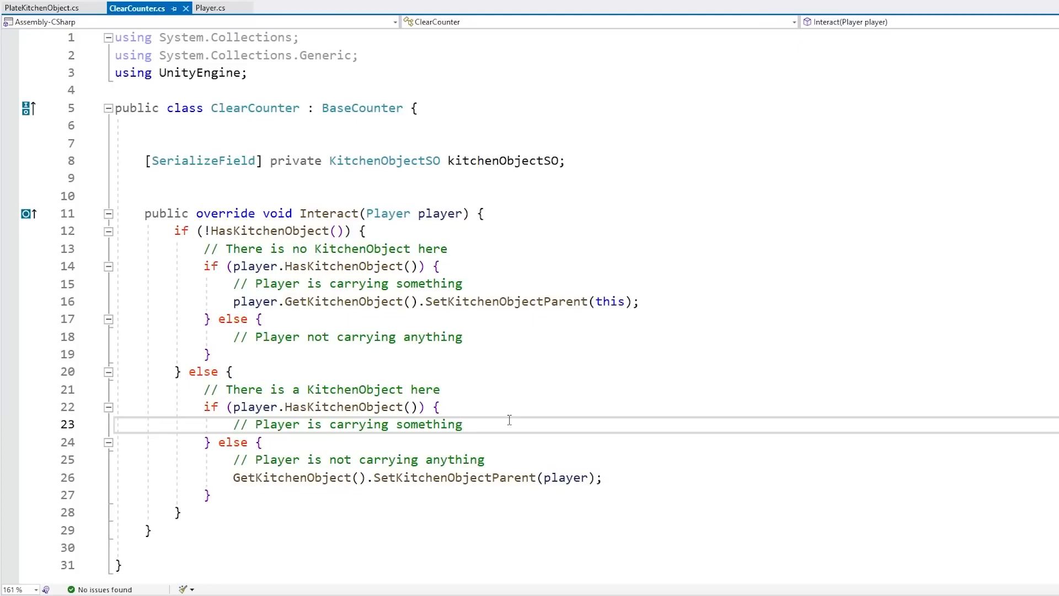
{"action": "key", "text": "Return"}
{"action": "type", "text": "if (playet"}
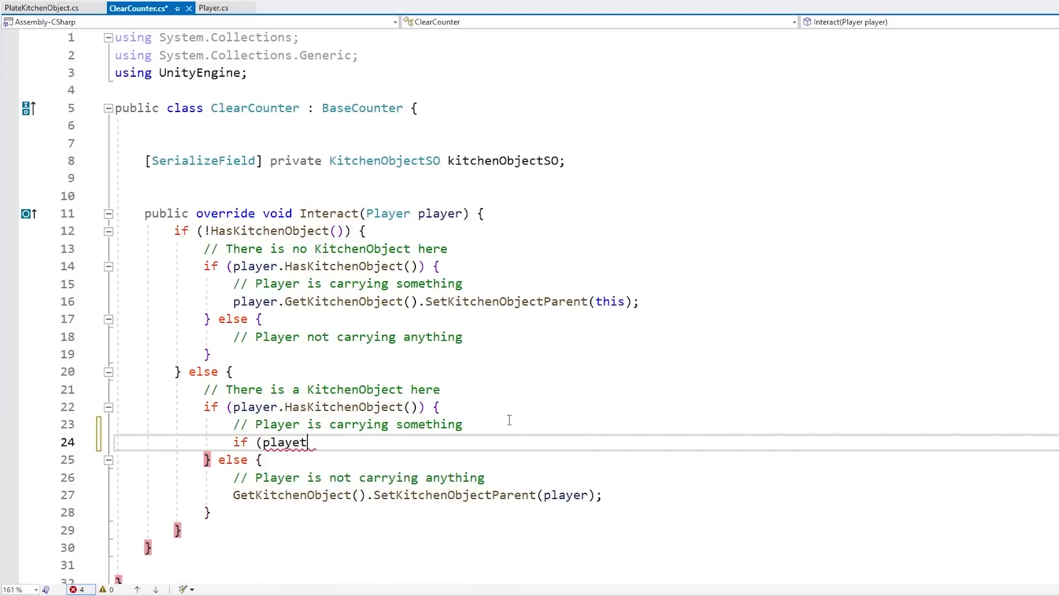
{"action": "key", "text": "BackSpace"}
{"action": "type", "text": "r.GetKitchenObject("}
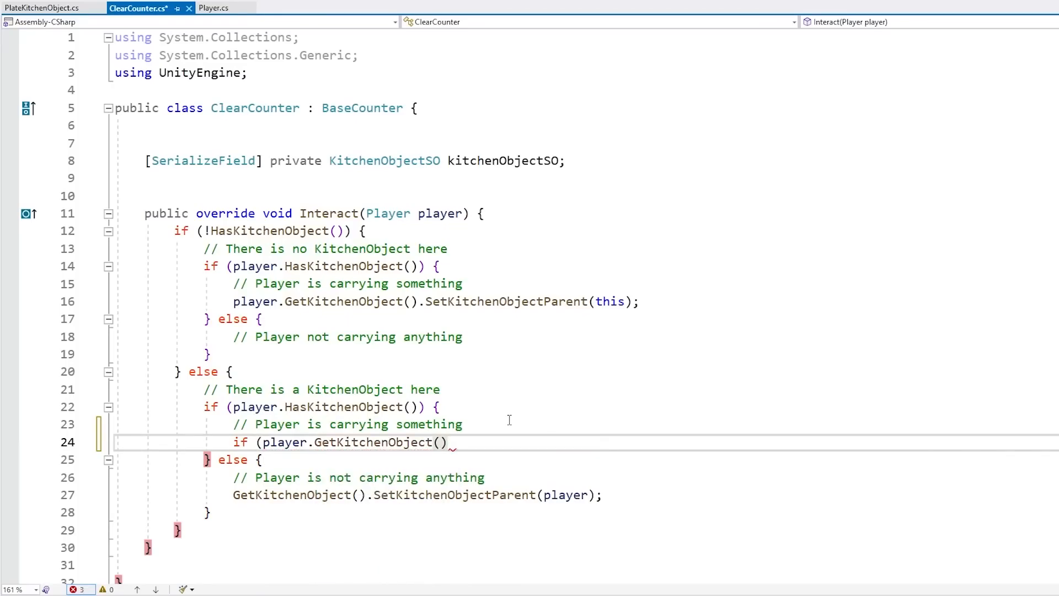
{"action": "type", "text": "is PlateKi"}
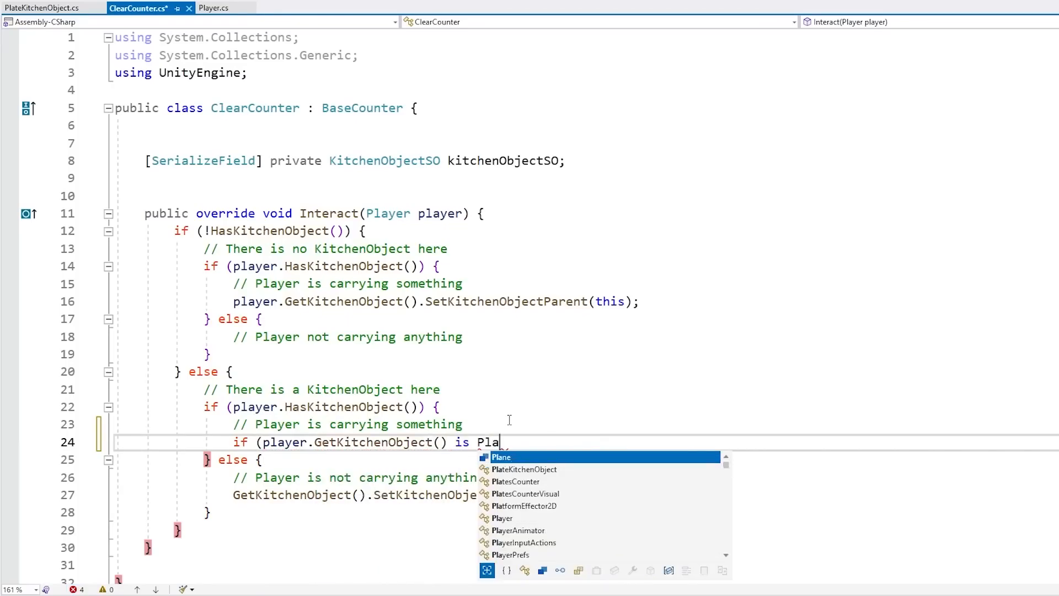
{"action": "key", "text": "Tab"}
{"action": "type", "text": ") {"}
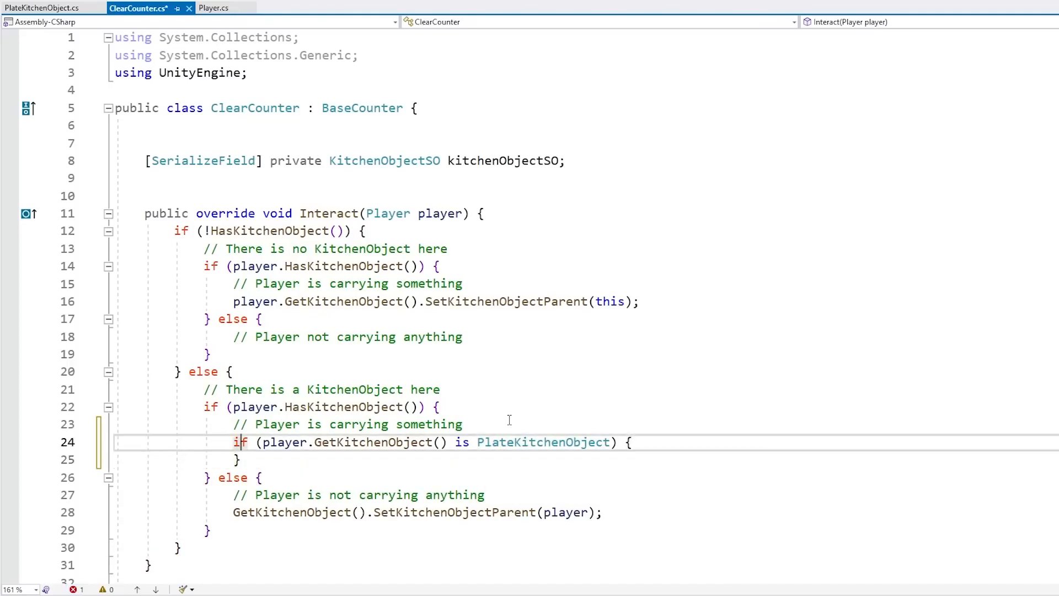
Add the comment "Player is holding a Plate" inside the new if block and save ClearCounter.
{"action": "key", "text": "Return"}
{"action": "type", "text": "// Player is"}
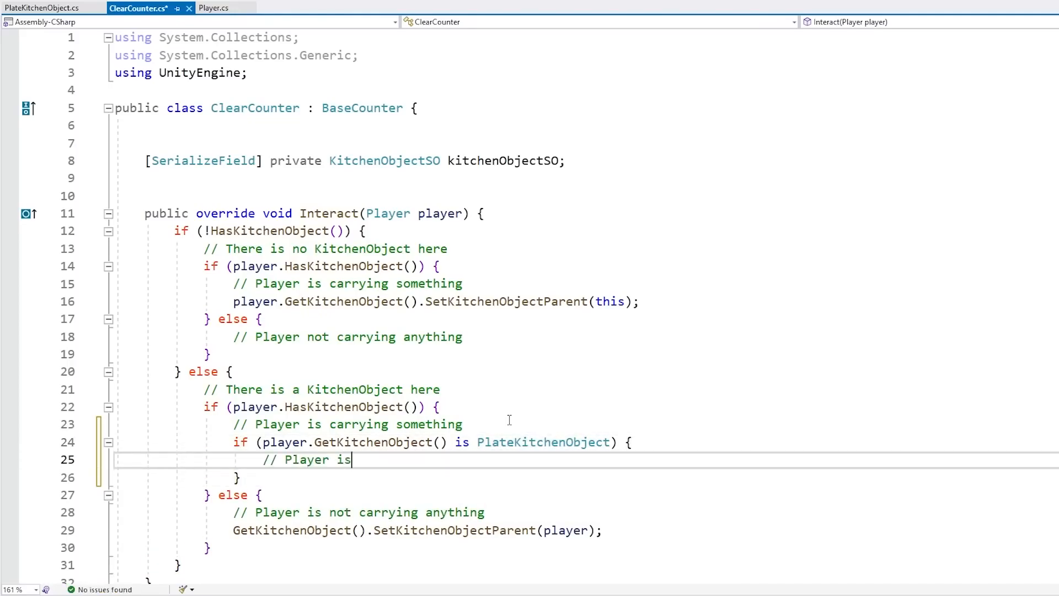
{"action": "type", "text": " holding a Plate"}
{"action": "key", "text": "Return"}
{"action": "key", "text": "ctrl+s"}
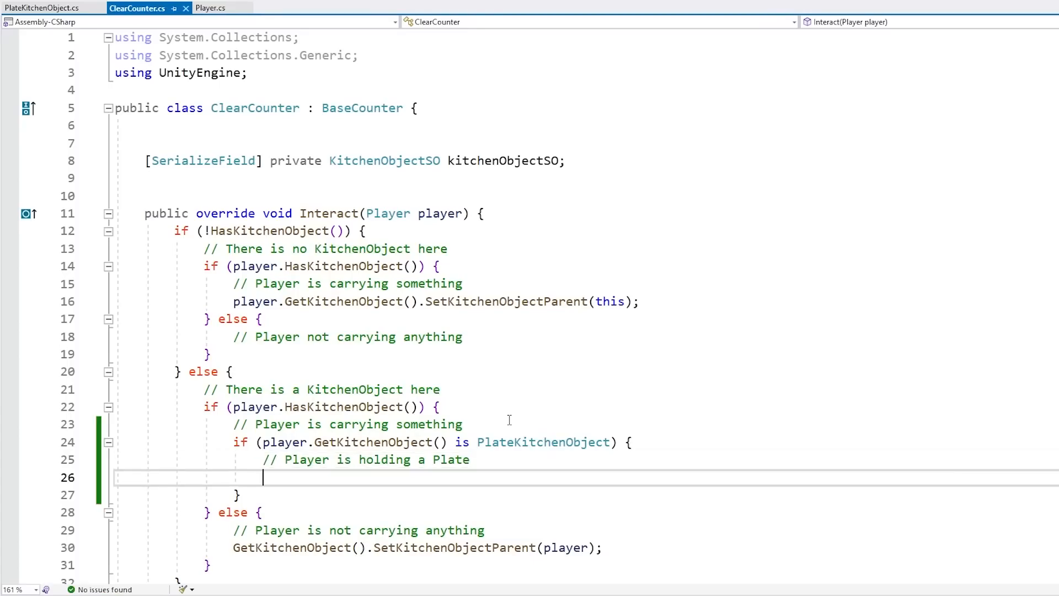
Go to the PlateKitchenObject class definition and add an empty public void AddIngredient() method.
{"action": "double_click", "coordinate": [534, 442]}
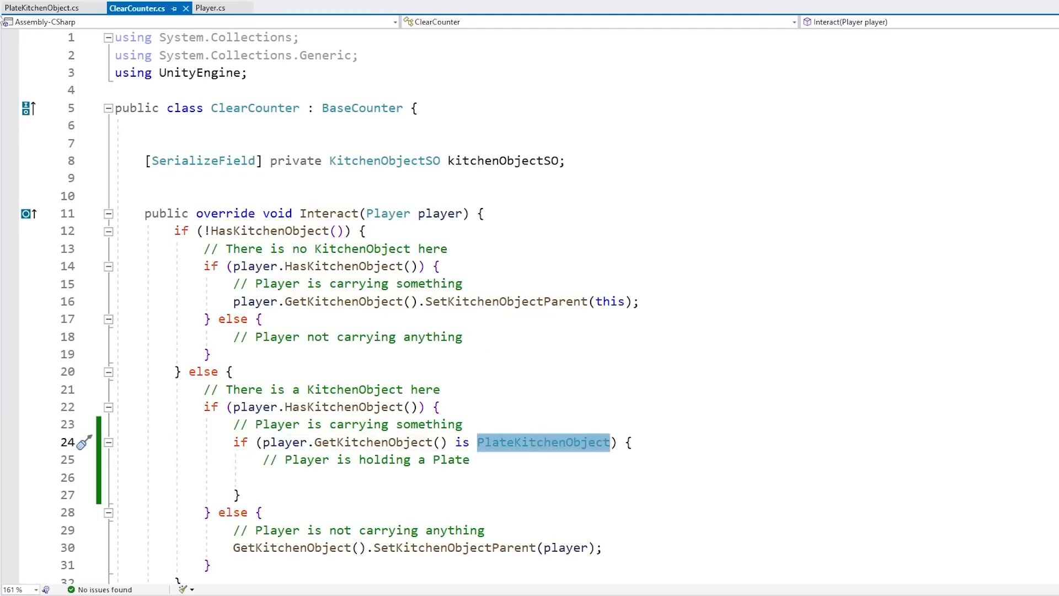
{"action": "key", "text": "F12"}
{"action": "key", "text": "Return"}
{"action": "key", "text": "Return"}
{"action": "key", "text": "Return"}
{"action": "type", "text": "public"}
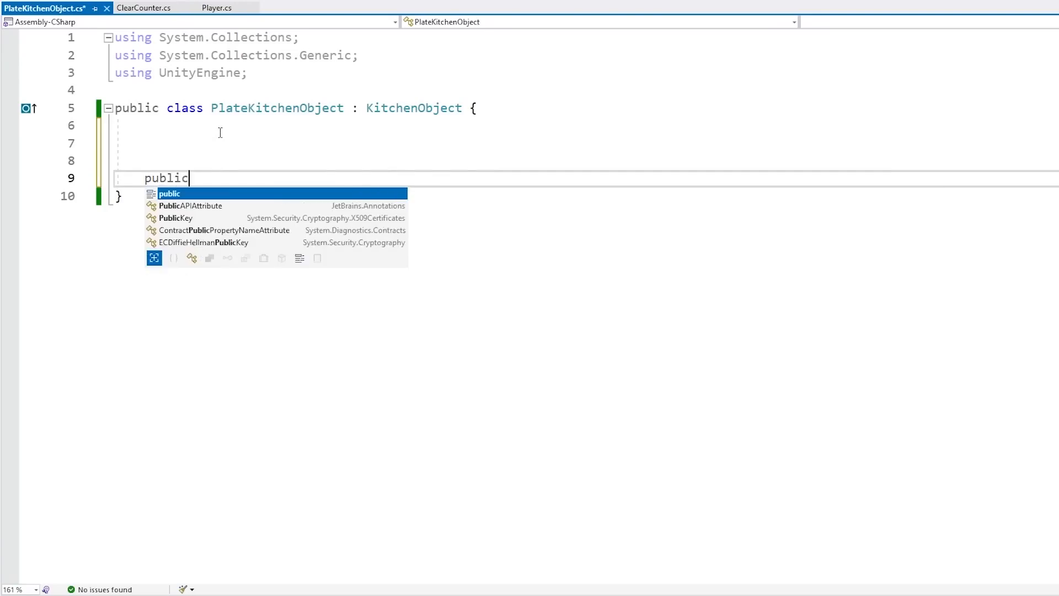
{"action": "type", "text": " void AddIngre"}
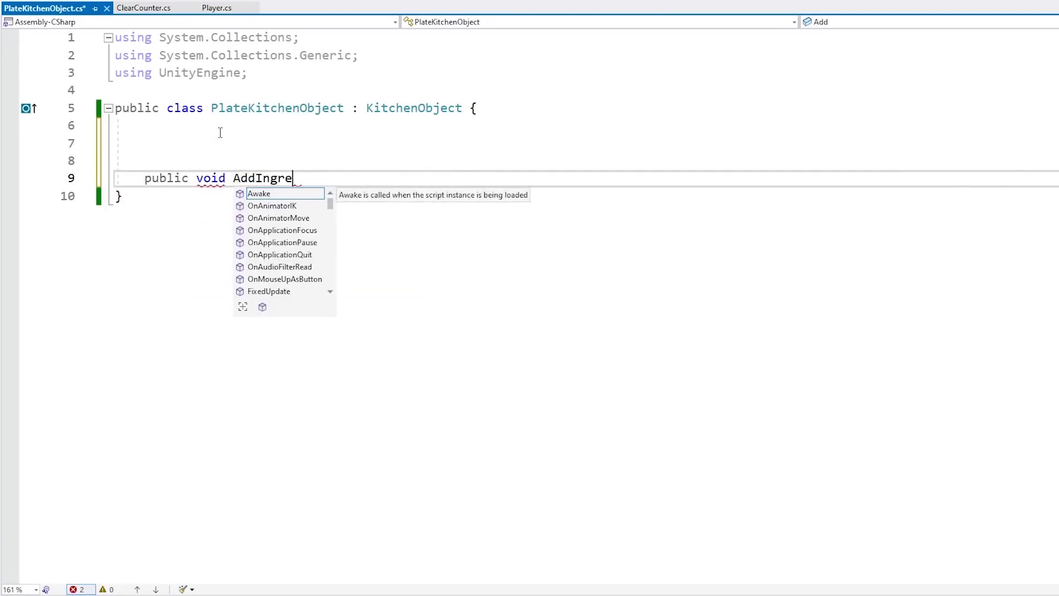
{"action": "type", "text": "dient() {"}
{"action": "key", "text": "Return"}
{"action": "type", "text": "0"}
{"action": "key", "text": "Return"}
{"action": "key", "text": "Up"}
{"action": "key", "text": "BackSpace"}
{"action": "type", "text": "}"}
{"action": "key", "text": "Up"}
{"action": "key", "text": "Up"}
{"action": "key", "text": "Down"}
{"action": "key", "text": "End"}
{"action": "key", "text": "Return"}
Give the AddIngredient method a parameter declared as KitchenObjectSO kitchenObjectSO.
{"action": "key", "text": "Up"}
{"action": "key", "text": "End"}
{"action": "key", "text": "Left"}
{"action": "key", "text": "Left"}
{"action": "key", "text": "Left"}
{"action": "type", "text": "KitchenObjectSO"}
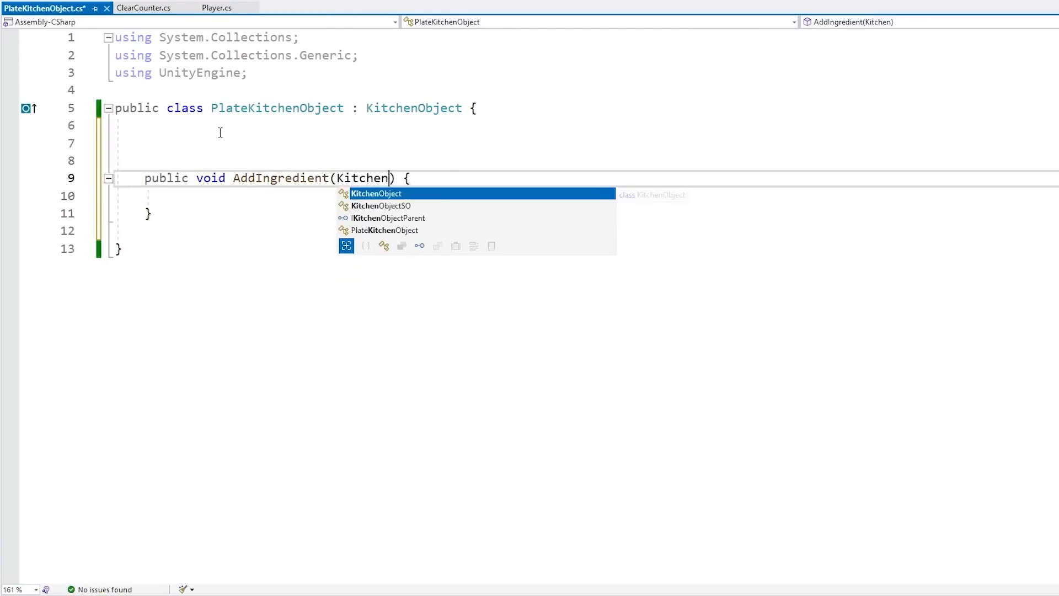
{"action": "key", "text": "Tab"}
{"action": "key", "text": "End"}
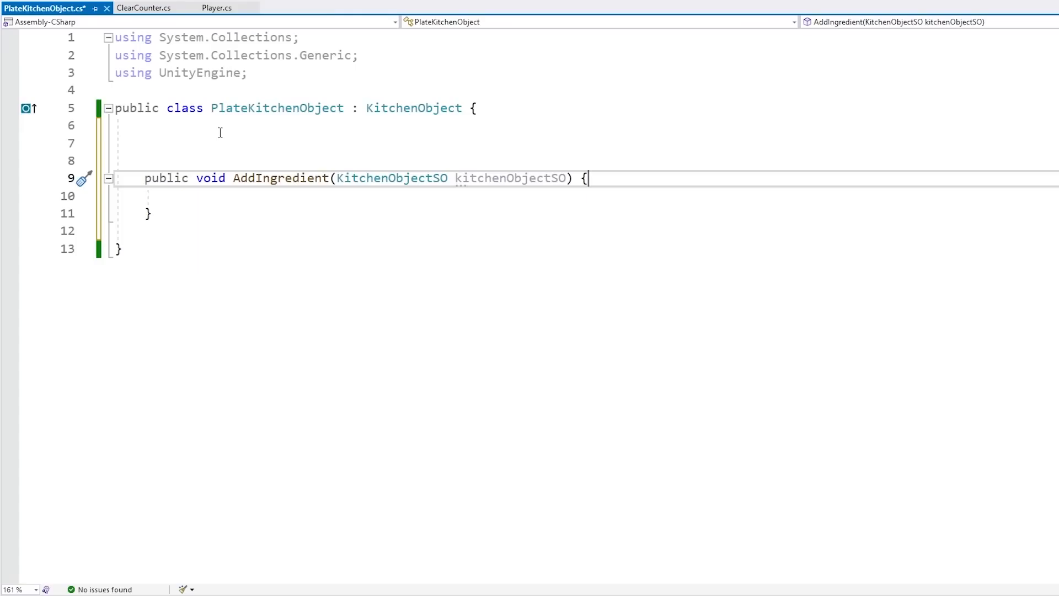
Declare the field private List<KitchenObjectSO> kitchenObjectSOList; above the AddIngredient method in PlateKitchenObject.
{"action": "key", "text": "Up"}
{"action": "key", "text": "Up"}
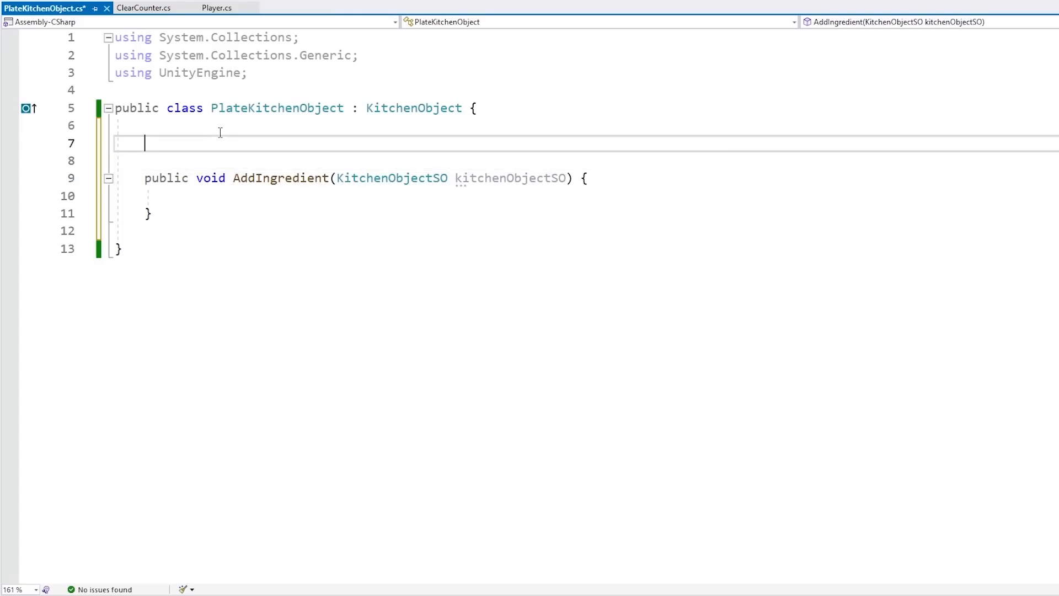
{"action": "key", "text": "Return"}
{"action": "key", "text": "Return"}
{"action": "type", "text": "private List<Kitchen"}
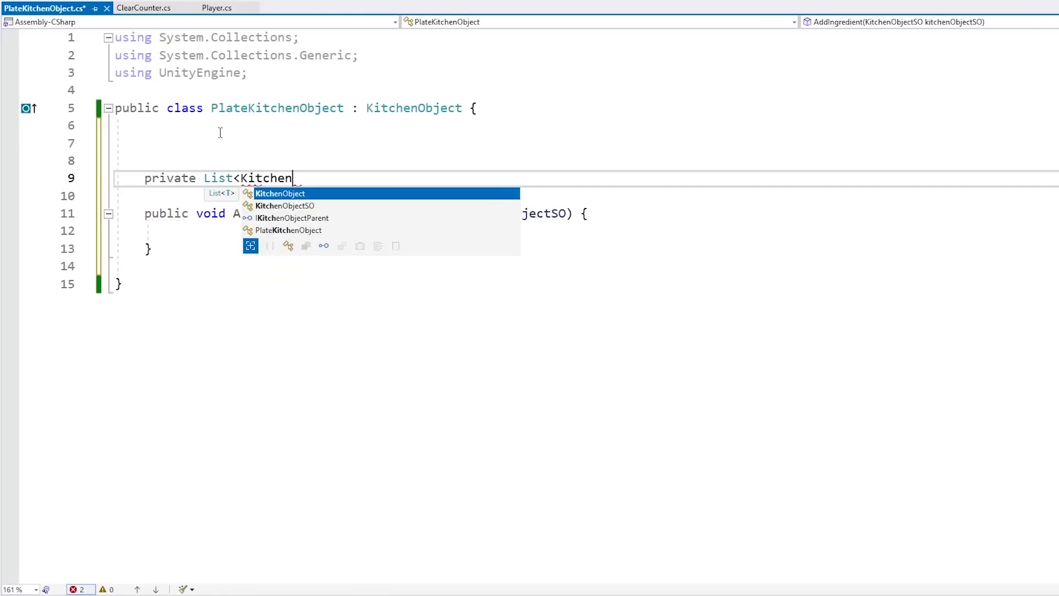
{"action": "key", "text": "Down"}
{"action": "type", "text": "ObjectSO> kit"}
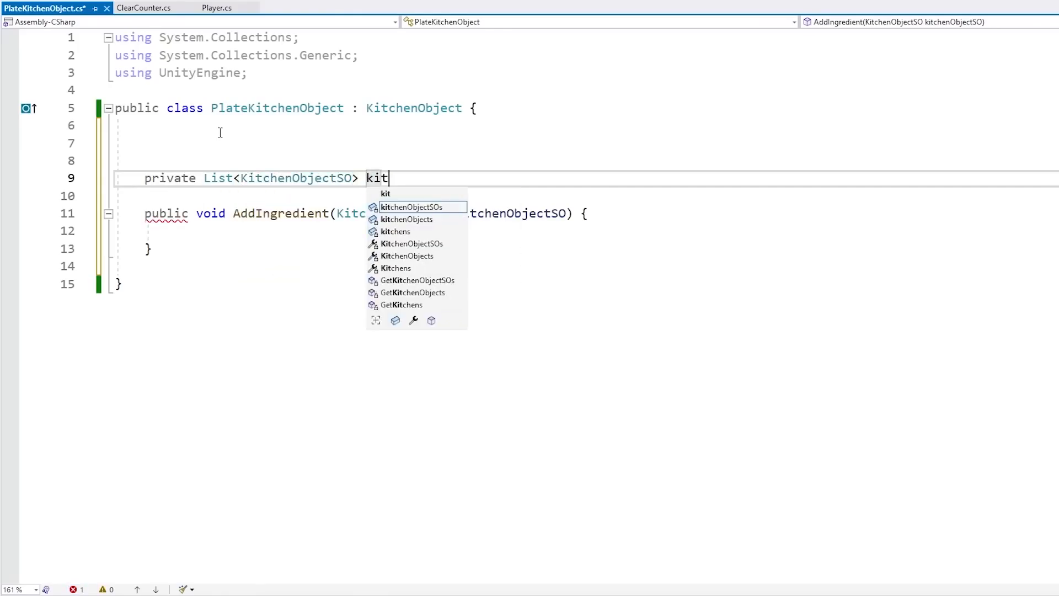
{"action": "type", "text": "chenObjectSOList;"}
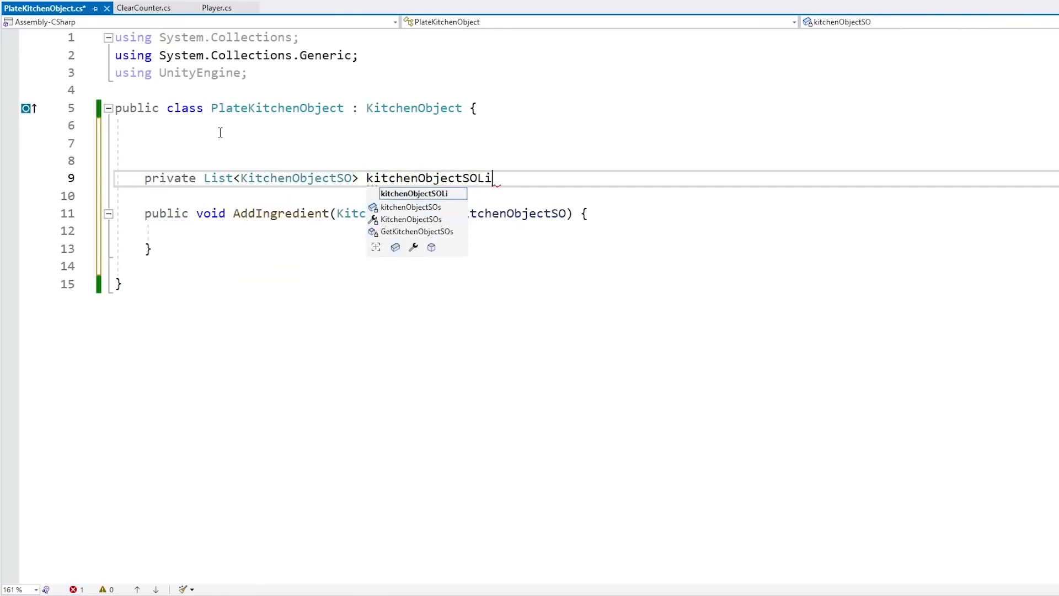
{"action": "key", "text": "Down"}
{"action": "key", "text": "Return"}
Inside AddIngredient, add the statement kitchenObjectSOList.Add(kitchenObjectSO);.
{"action": "key", "text": "Down"}
{"action": "key", "text": "Down"}
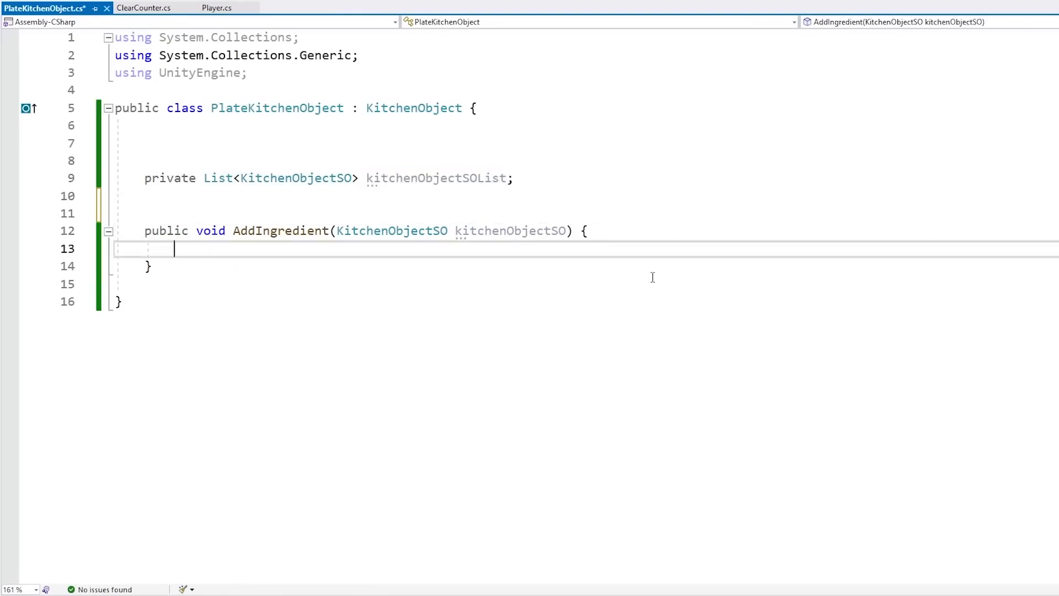
{"action": "type", "text": "kitchenObjectSOList.Add"}
{"action": "type", "text": "(kitchenObjectSO"}
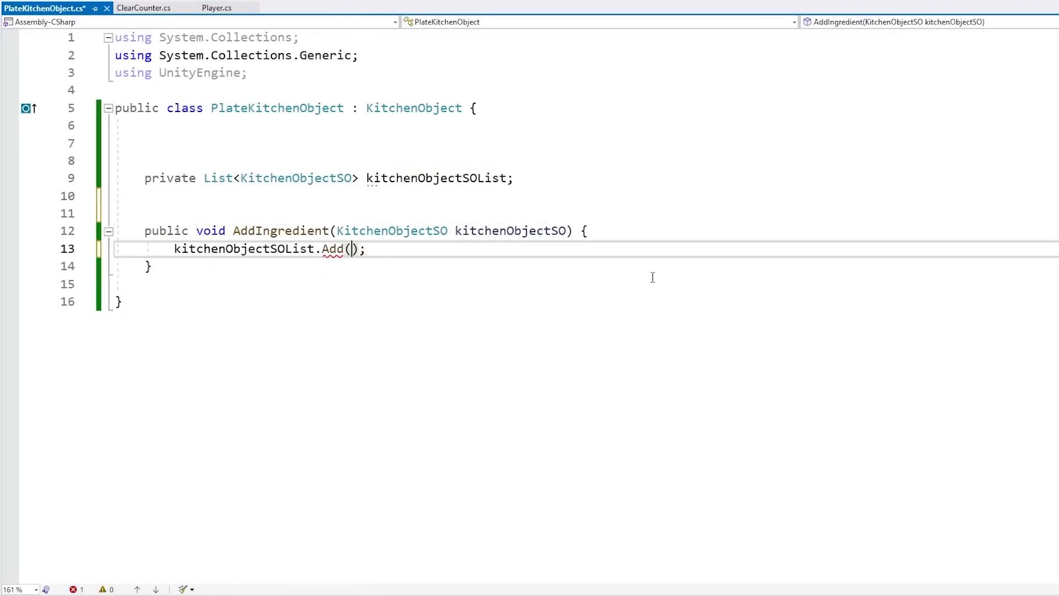
Add a private void Awake() method above AddIngredient containing kitchenObjectSOList = new List<KitchenObjectSO>(); and save PlateKitchenObject.
{"action": "key", "text": "Up"}
{"action": "key", "text": "Up"}
{"action": "key", "text": "Return"}
{"action": "type", "text": "private void aw"}
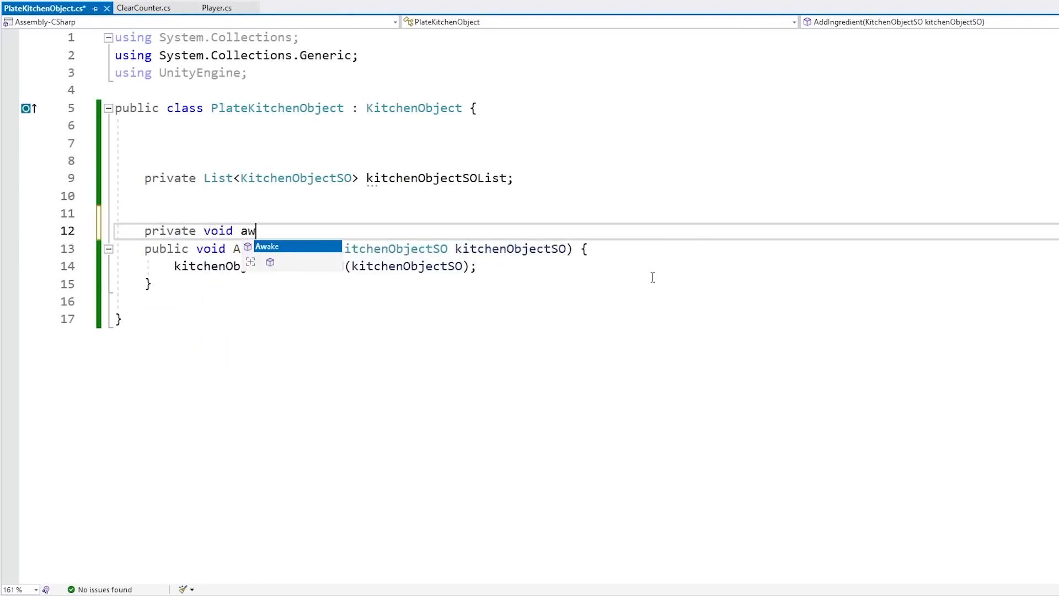
{"action": "type", "text": "ake() {"}
{"action": "key", "text": "Return"}
{"action": "type", "text": "kitchenObjectSOList = new List<KitchenObjectSO>();"}
{"action": "key", "text": "Down"}
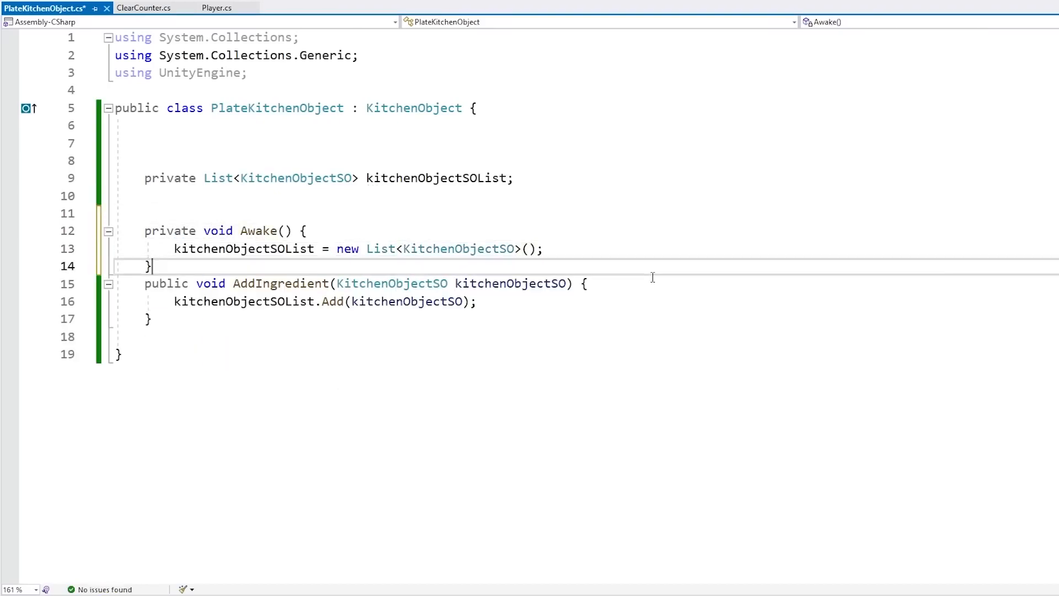
{"action": "key", "text": "Return"}
{"action": "key", "text": "ctrl+s"}
Select the AddIngredient method name in its declaration in PlateKitchenObject.
{"action": "key", "text": "Down"}
{"action": "key", "text": "ctrl+Right"}
{"action": "key", "text": "ctrl+Right"}
{"action": "key", "text": "ctrl+Right"}
{"action": "key", "text": "ctrl+shift+Left"}
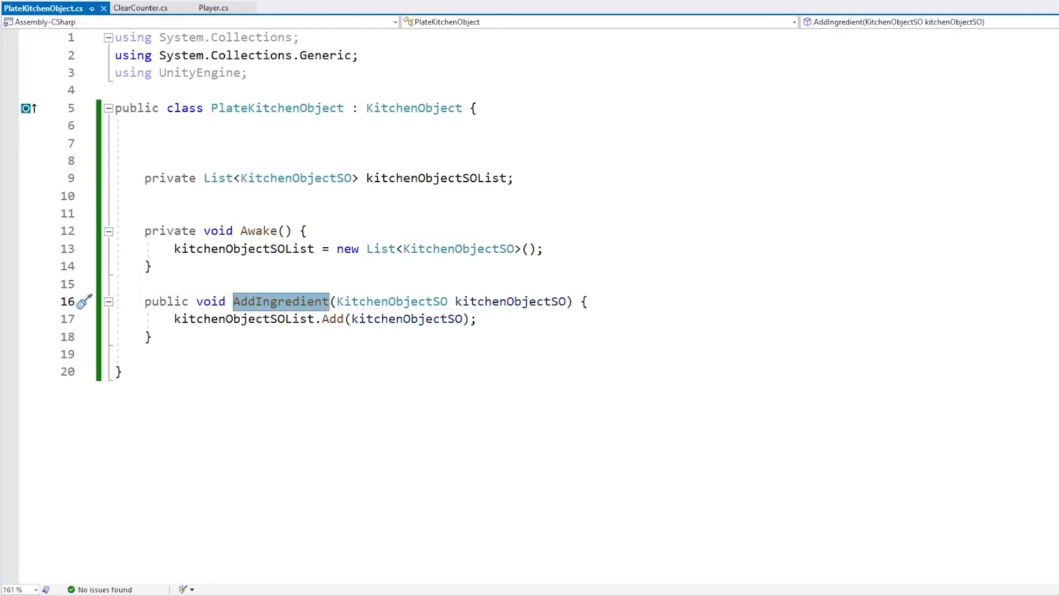
In ClearCounter's plate block, add PlateKitchenObject plateKitchenObject = player.GetKitchenObject() as PlateKitchenObject; below the comment and save.
{"action": "key", "text": "ctrl+Tab"}
{"action": "left_click", "coordinate": [490, 470]}
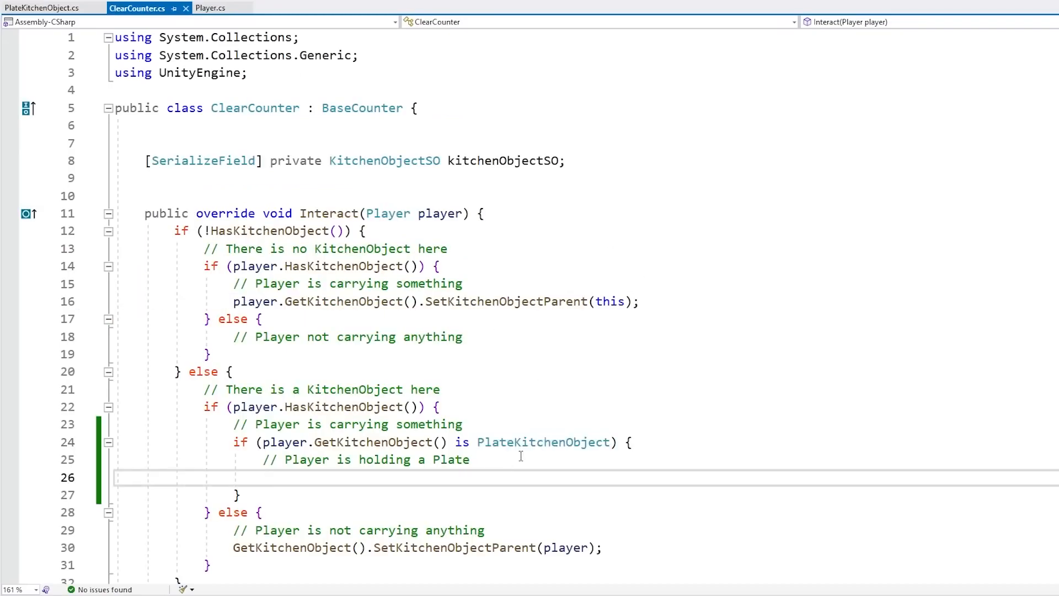
{"action": "type", "text": "PlateKitchenObject plateKitchenObject = player.getki"}
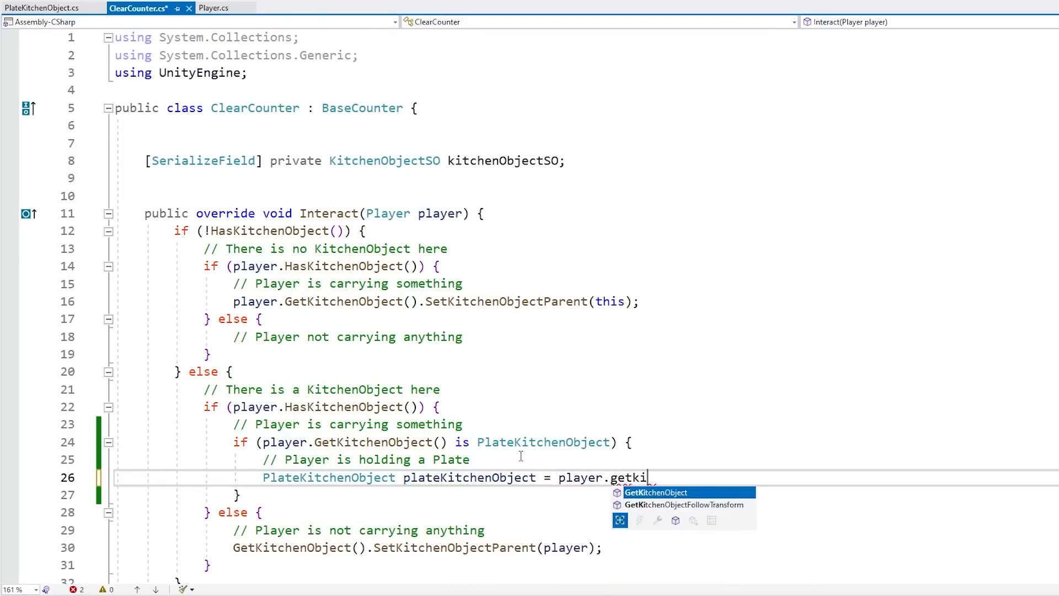
{"action": "type", "text": "() as Plate"}
{"action": "key", "text": "Tab"}
{"action": "type", "text": ";"}
{"action": "key", "text": "ctrl+s"}
Add a plateKitchenObject.AddIngredient(); call on a new line below the plateKitchenObject declaration.
{"action": "key", "text": "Home"}
{"action": "key", "text": "ctrl+Right"}
{"action": "key", "text": "ctrl+shift+Right"}
{"action": "key", "text": "shift+Left"}
{"action": "key", "text": "ctrl+c"}
{"action": "key", "text": "End"}
{"action": "key", "text": "Return"}
{"action": "key", "text": "ctrl+v"}
{"action": "type", "text": ".add"}
{"action": "key", "text": "Tab"}
{"action": "type", "text": "();"}
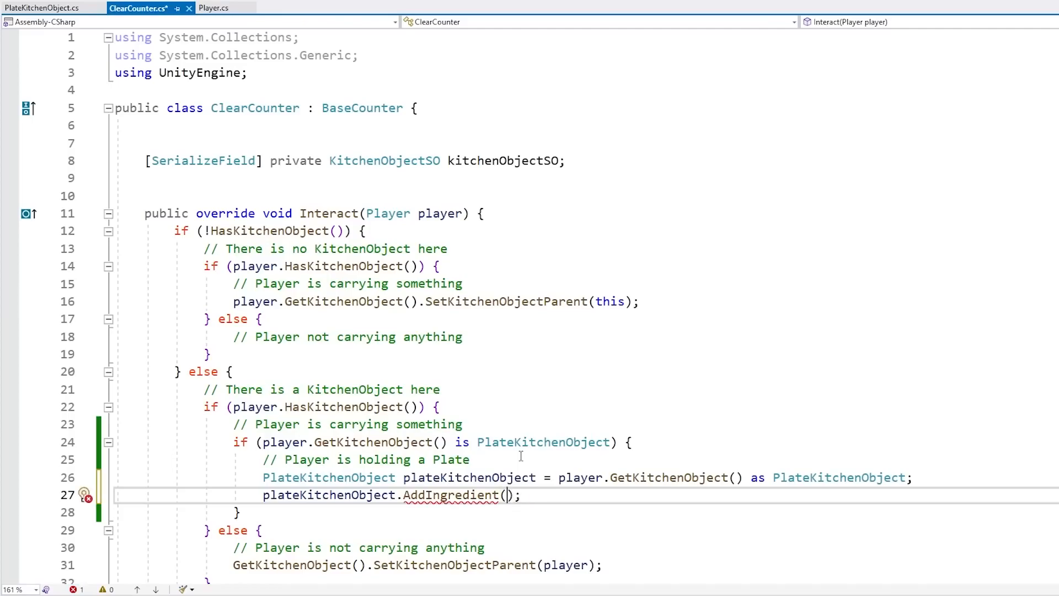
Pass GetKitchenObject().GetKitchenObjectSO() as the argument of the AddIngredient call.
{"action": "type", "text": "getki"}
{"action": "key", "text": "Tab"}
{"action": "type", "text": "().get"}
{"action": "key", "text": "Tab"}
{"action": "type", "text": "()"}
{"action": "key", "text": "Right"}
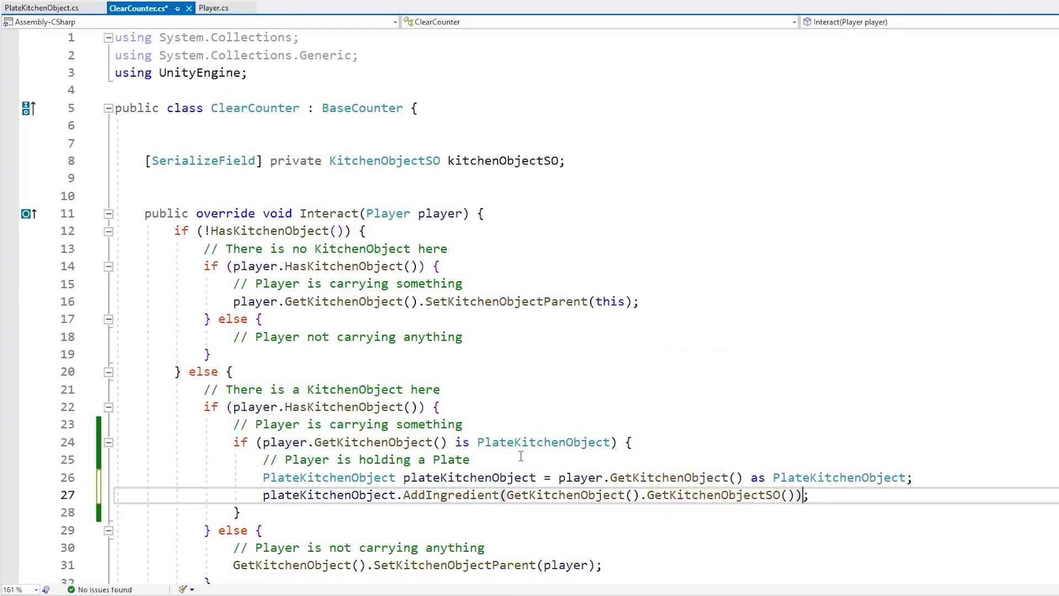
Add GetKitchenObject().DestroySelf(); below the AddIngredient call and save ClearCounter.
{"action": "key", "text": "End"}
{"action": "key", "text": "Return"}
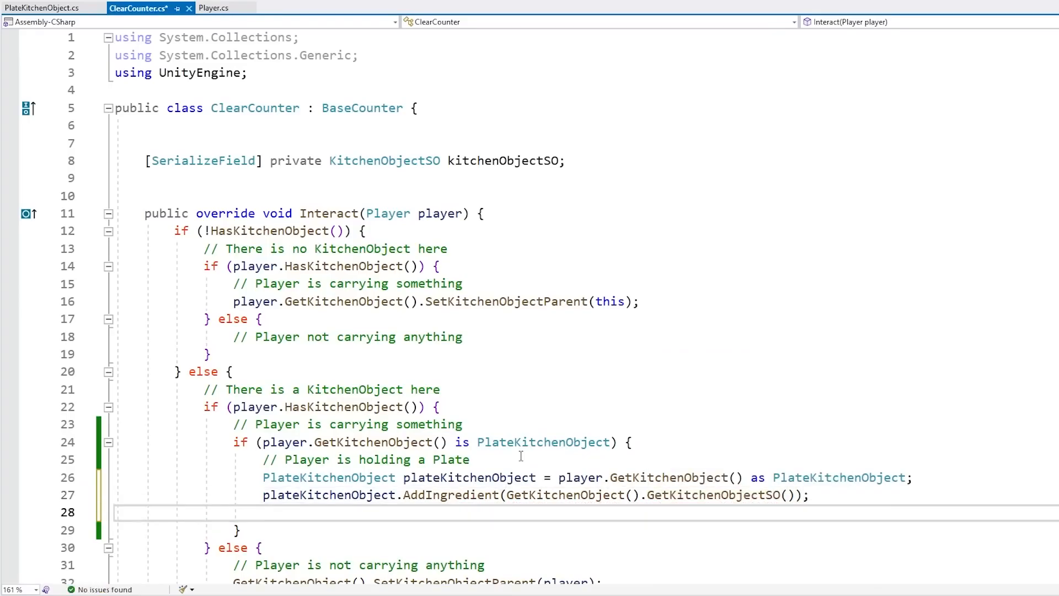
{"action": "type", "text": "getki"}
{"action": "key", "text": "Tab"}
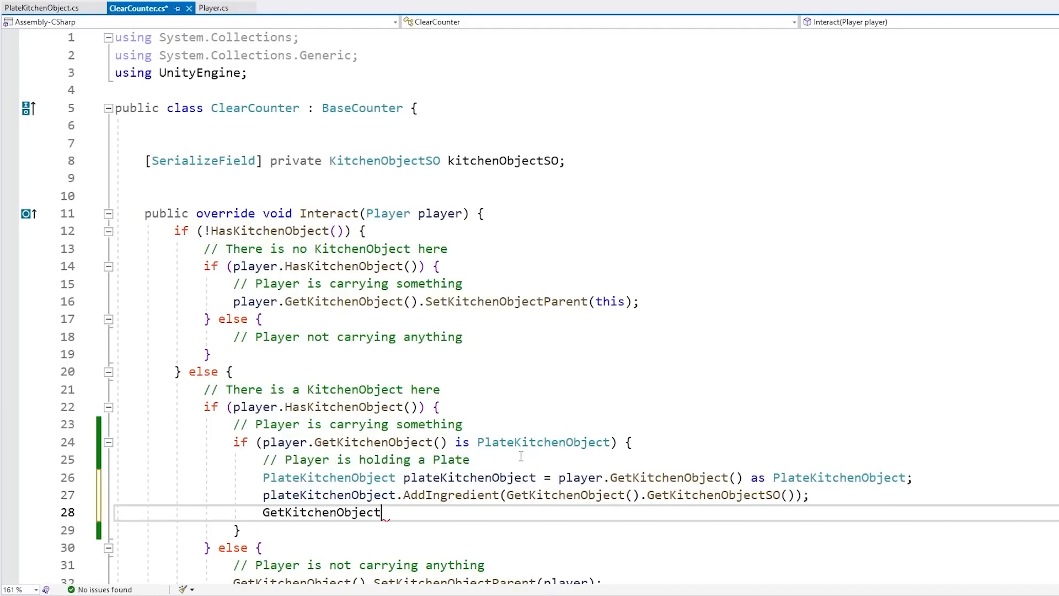
{"action": "type", "text": "().des"}
{"action": "key", "text": "Tab"}
{"action": "type", "text": "();"}
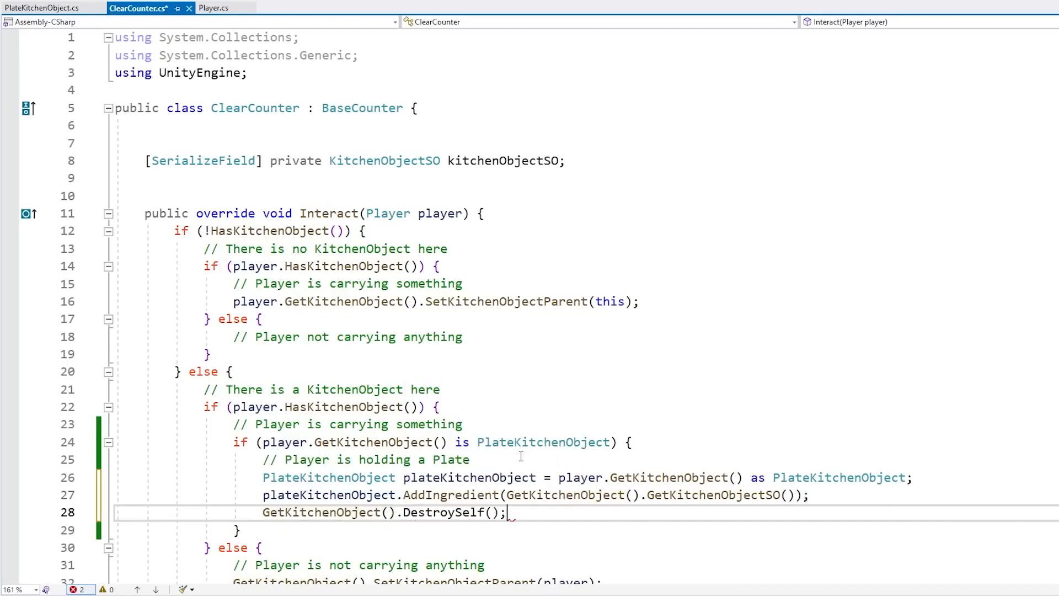
{"action": "key", "text": "Left"}
{"action": "key", "text": "ctrl+s"}
Review the plate-handling branch of ClearCounter's Interact line by line, from the occupied-counter case to the DestroySelf call.
{"action": "scroll", "coordinate": [688, 399], "scroll_direction": "down", "scroll_amount": 1}
{"action": "left_click_drag", "start_coordinate": [481, 336], "coordinate": [486, 316]}
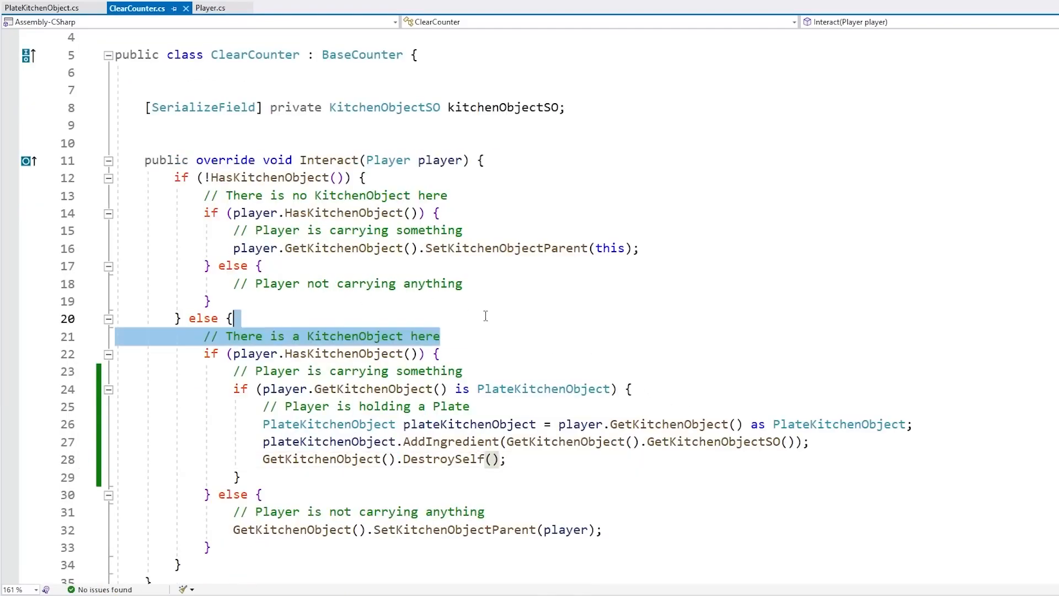
{"action": "left_click", "coordinate": [497, 365]}
{"action": "left_click_drag", "start_coordinate": [497, 366], "coordinate": [501, 352]}
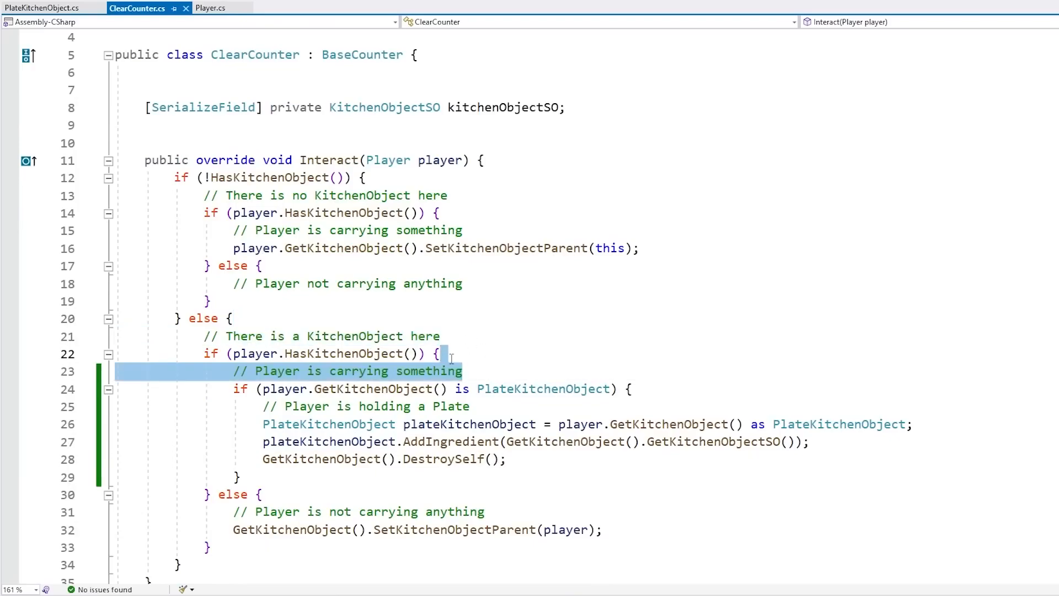
{"action": "left_click_drag", "start_coordinate": [652, 408], "coordinate": [690, 392]}
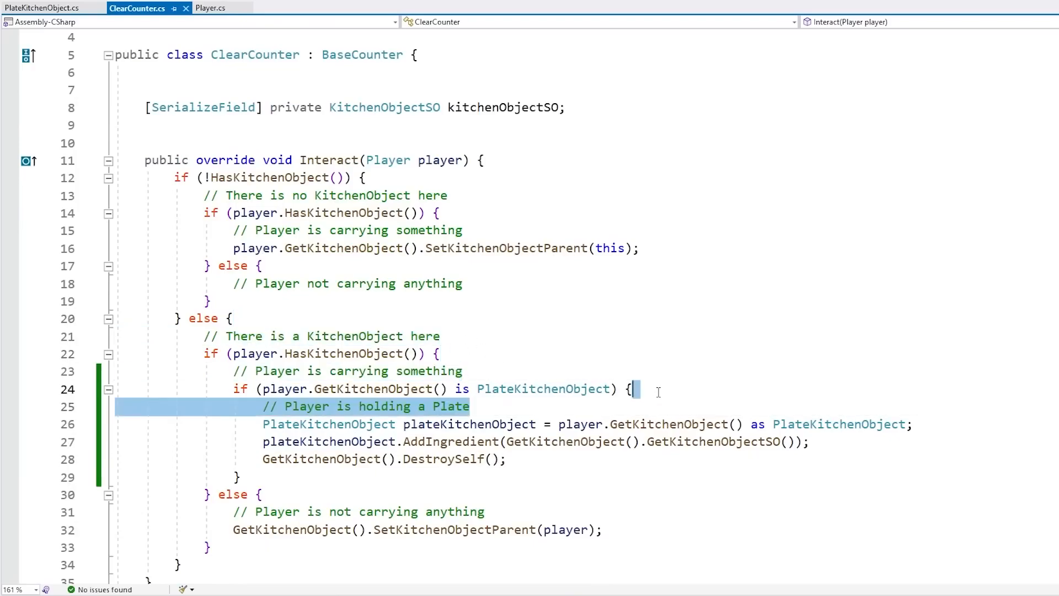
{"action": "left_click_drag", "start_coordinate": [894, 442], "coordinate": [938, 429]}
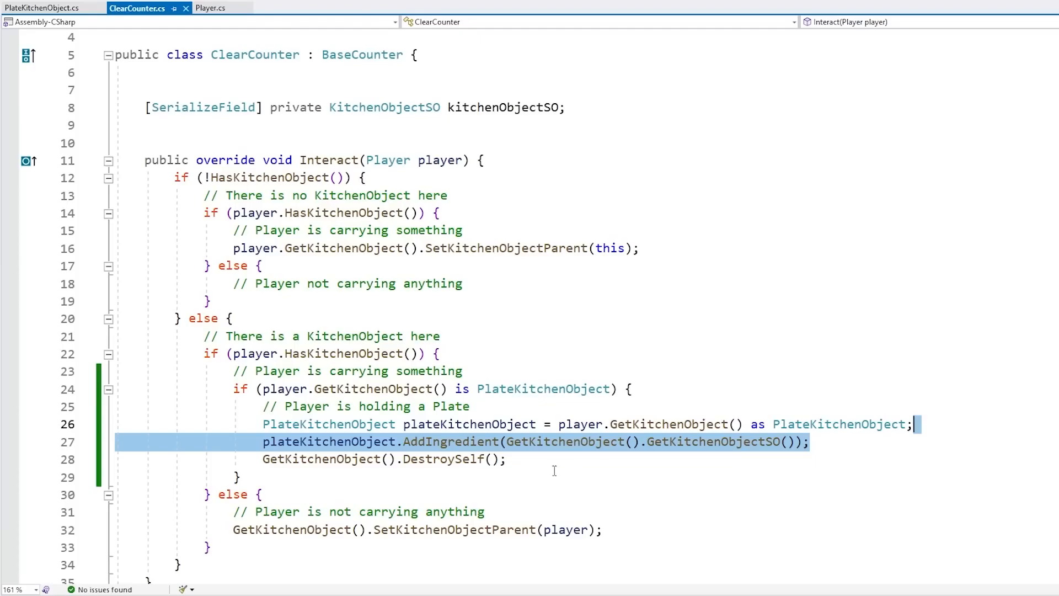
{"action": "left_click_drag", "start_coordinate": [552, 472], "coordinate": [822, 446]}
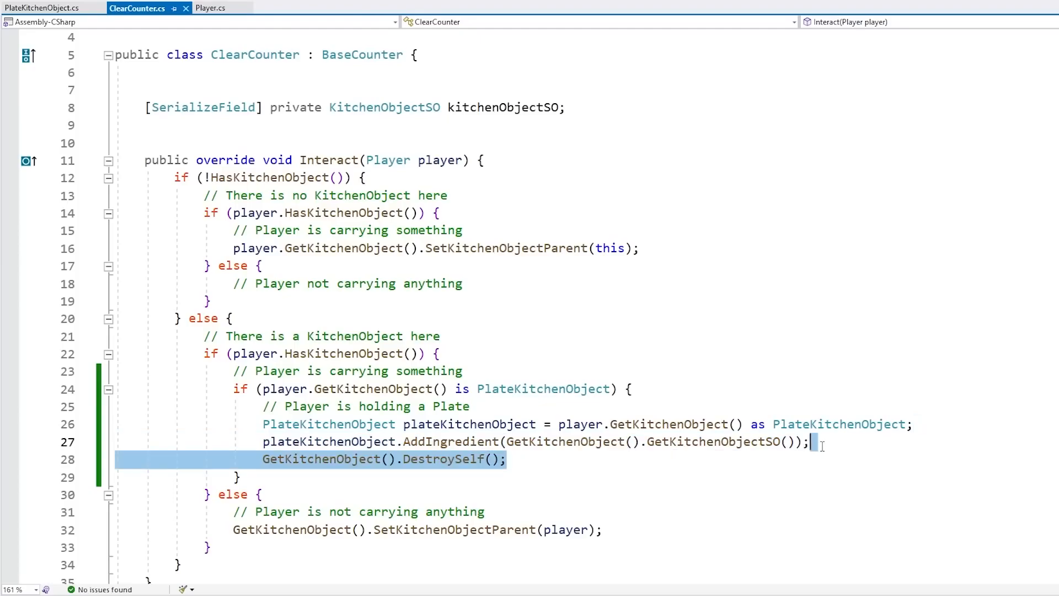
{"action": "left_click", "coordinate": [536, 456]}
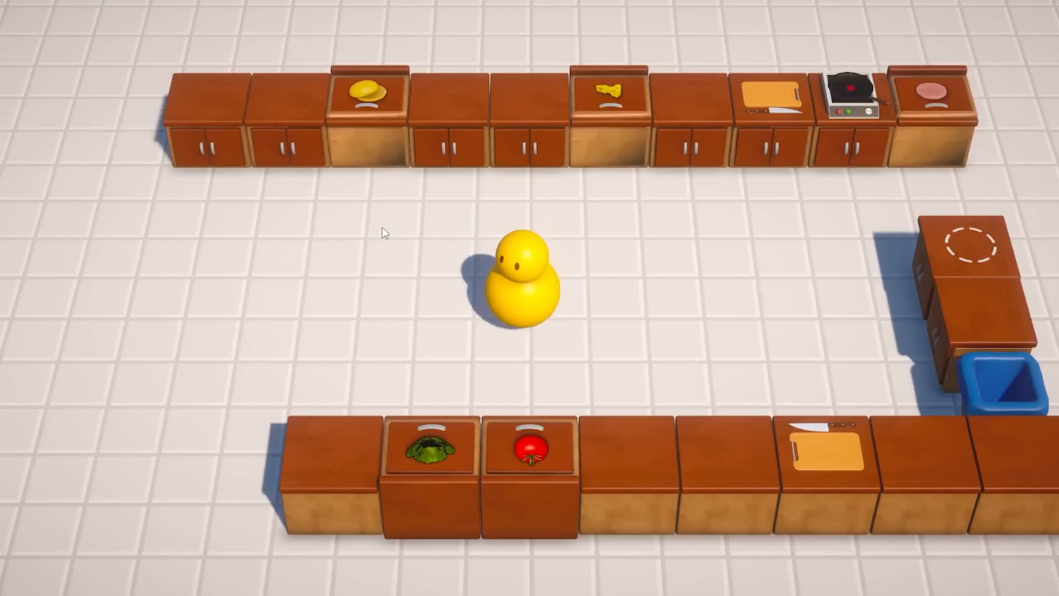
In the running game, take a tomato from its container and slice it on the cutting counter next to the stove.
{"action": "key", "text": "s"}
{"action": "key", "text": "e"}
{"action": "key", "text": "w"}
{"action": "key", "text": "e"}
{"action": "key", "text": "f"}
{"action": "key", "text": "f"}
{"action": "key", "text": "f"}
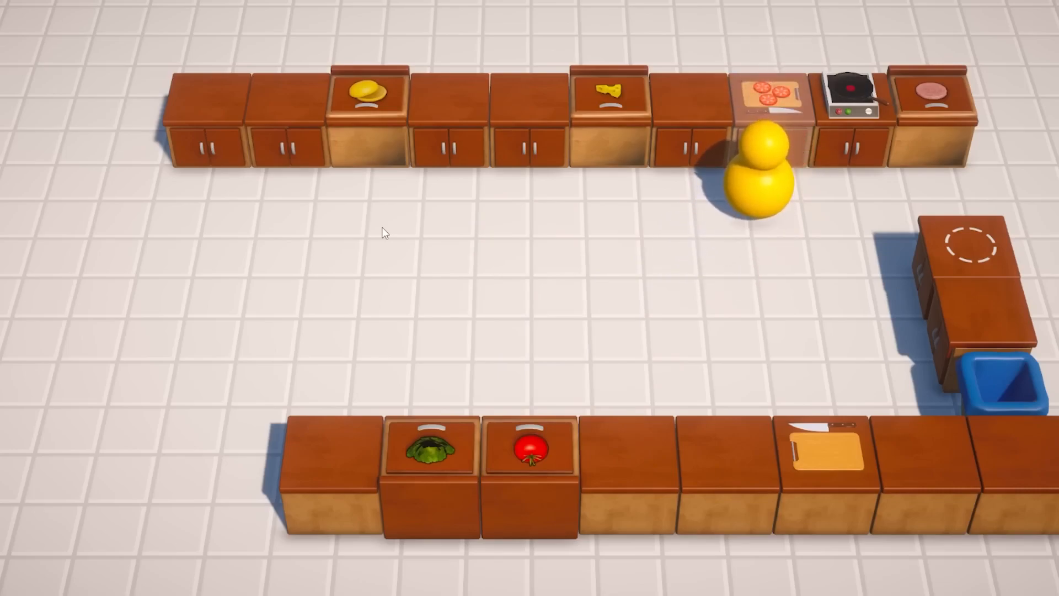
Pick up the tomato slices and place them on the clear counter between the cheese container and the cutting counter.
{"action": "key", "text": "e"}
{"action": "key", "text": "s"}
{"action": "key", "text": "a"}
{"action": "key", "text": "w"}
{"action": "key", "text": "e"}
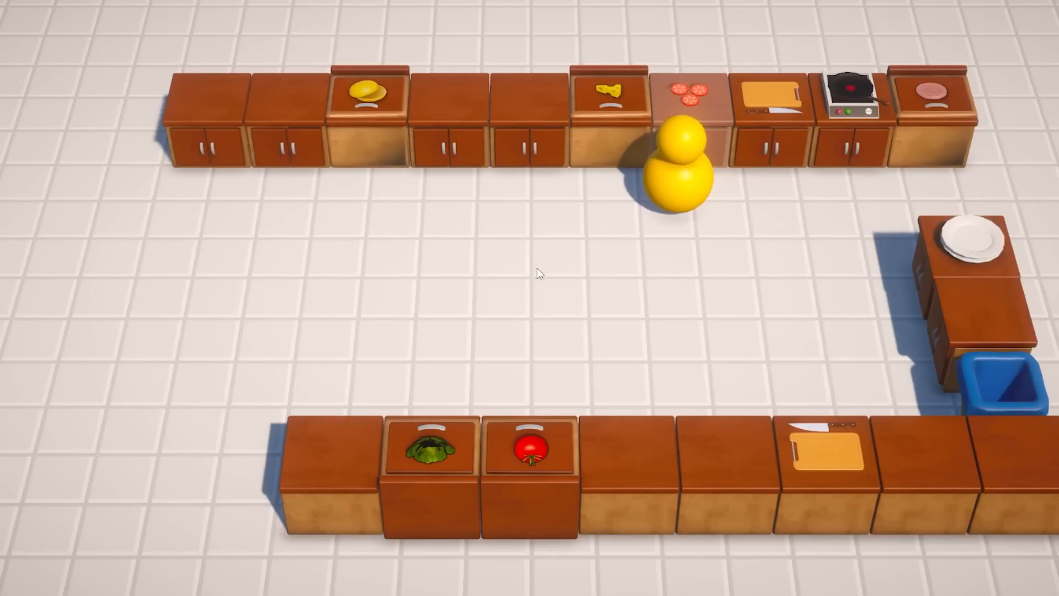
Walk the player to the plates counter and pick up a plate.
{"action": "key", "text": "s"}
{"action": "key", "text": "d"}
{"action": "key", "text": "w"}
{"action": "key", "text": "d"}
{"action": "key", "text": "e"}
{"action": "key", "text": "a"}
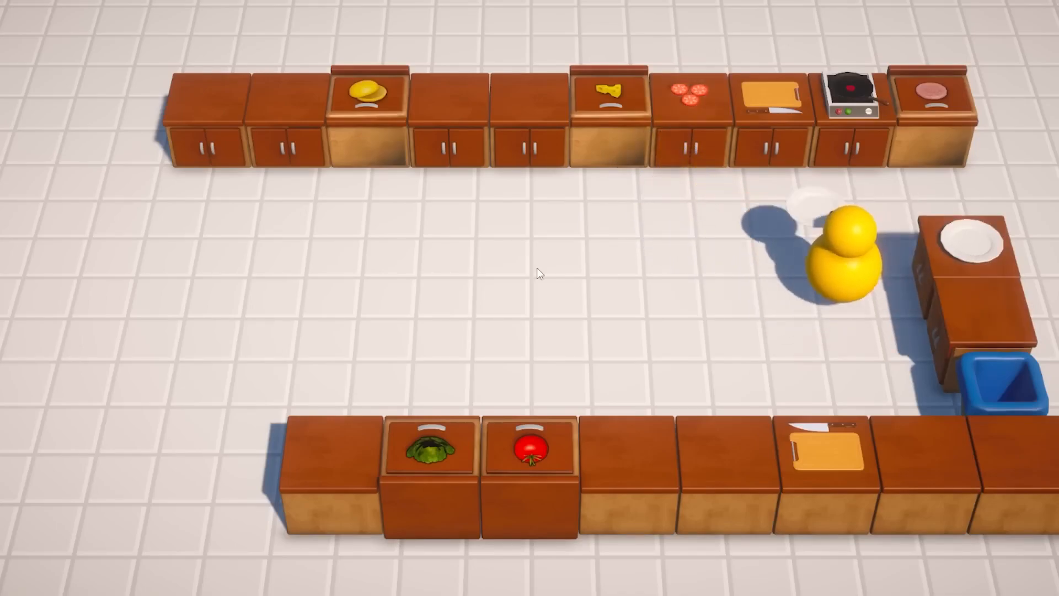
Carry the plate to the clear counter holding the tomato slices and interact to put the slices on the plate.
{"action": "key", "text": "s"}
{"action": "key", "text": "d"}
{"action": "key", "text": "a"}
{"action": "key", "text": "w"}
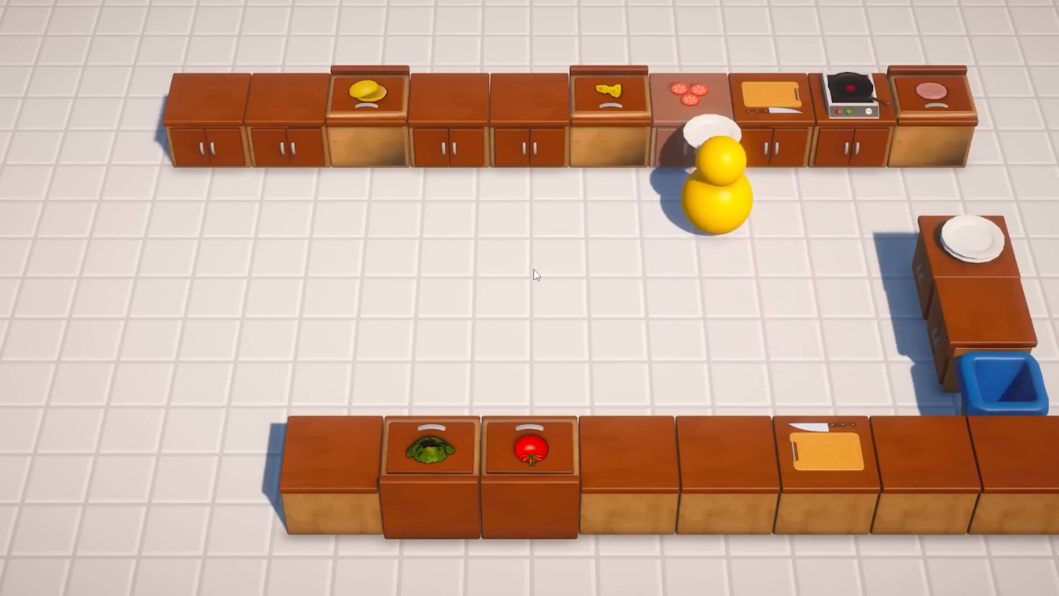
{"action": "key", "text": "e"}
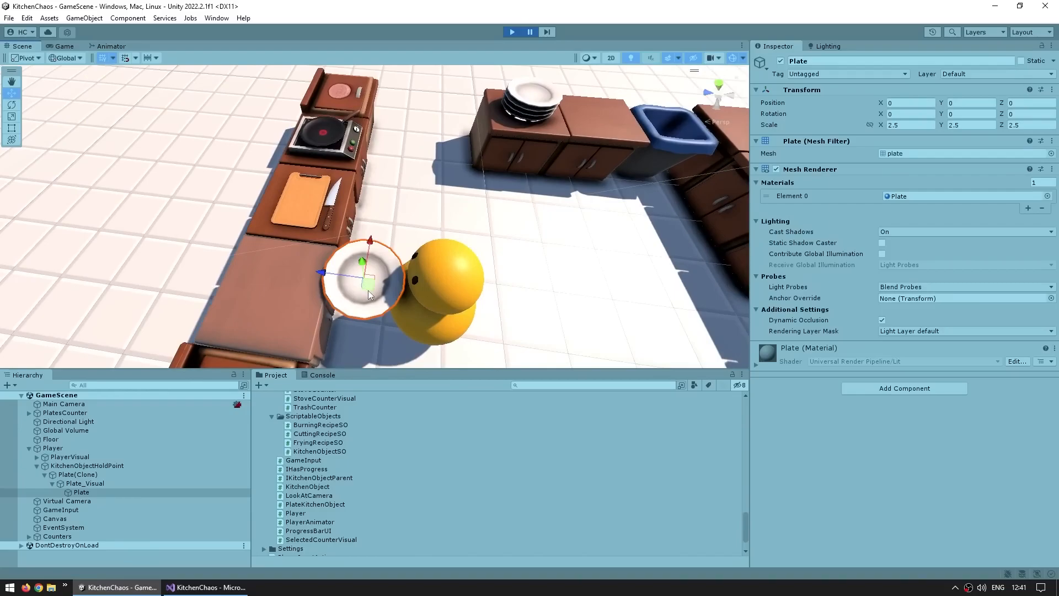
In the Unity editor, select Plate(Clone) under KitchenObjectHoldPoint and switch the Inspector to Debug mode.
{"action": "left_click", "coordinate": [84, 466]}
{"action": "left_click", "coordinate": [80, 474]}
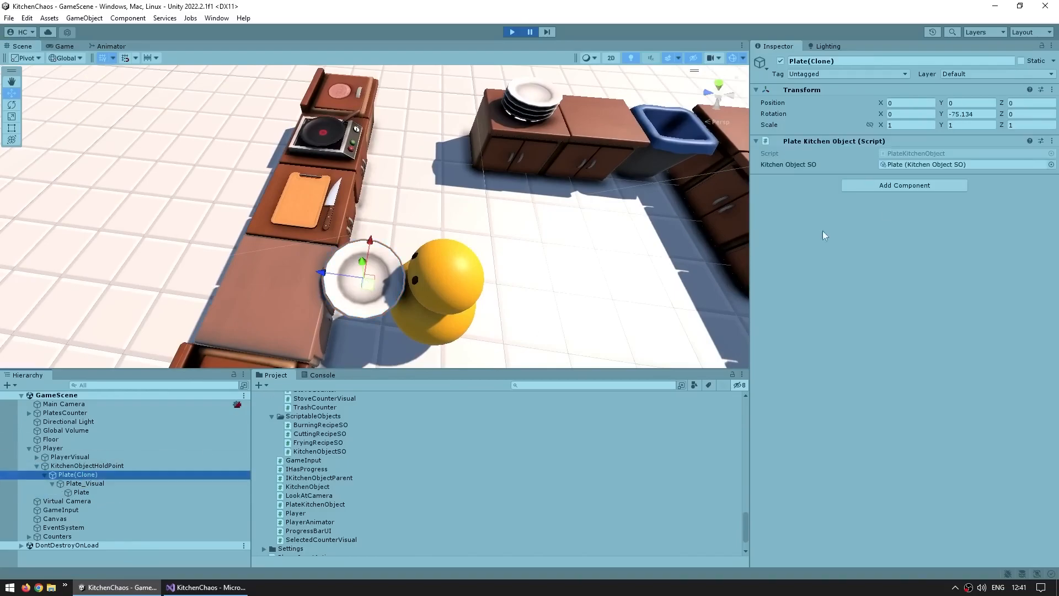
{"action": "left_click", "coordinate": [828, 263]}
{"action": "left_click", "coordinate": [1052, 46]}
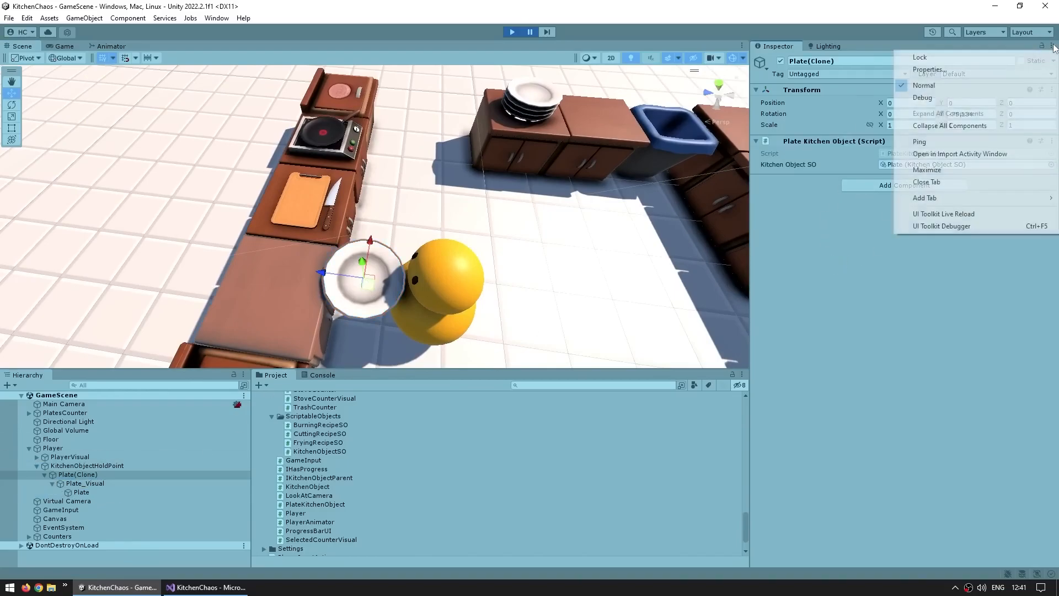
{"action": "left_click", "coordinate": [922, 97]}
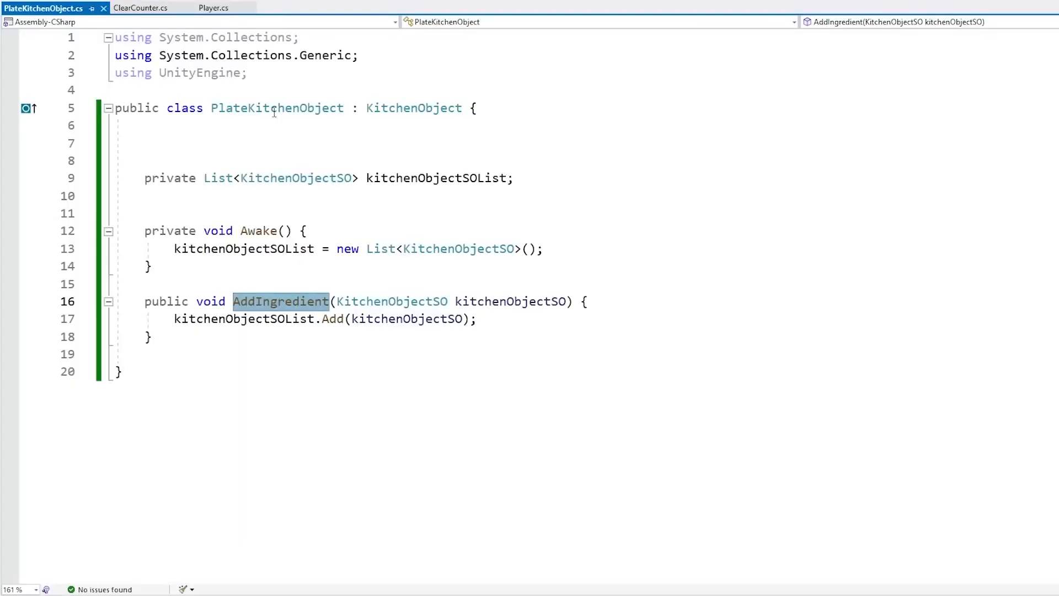
In PlateKitchenObject, rename the AddIngredient method to TryAddIngredient across all its references.
{"action": "left_click", "coordinate": [272, 108]}
{"action": "left_click", "coordinate": [321, 147]}
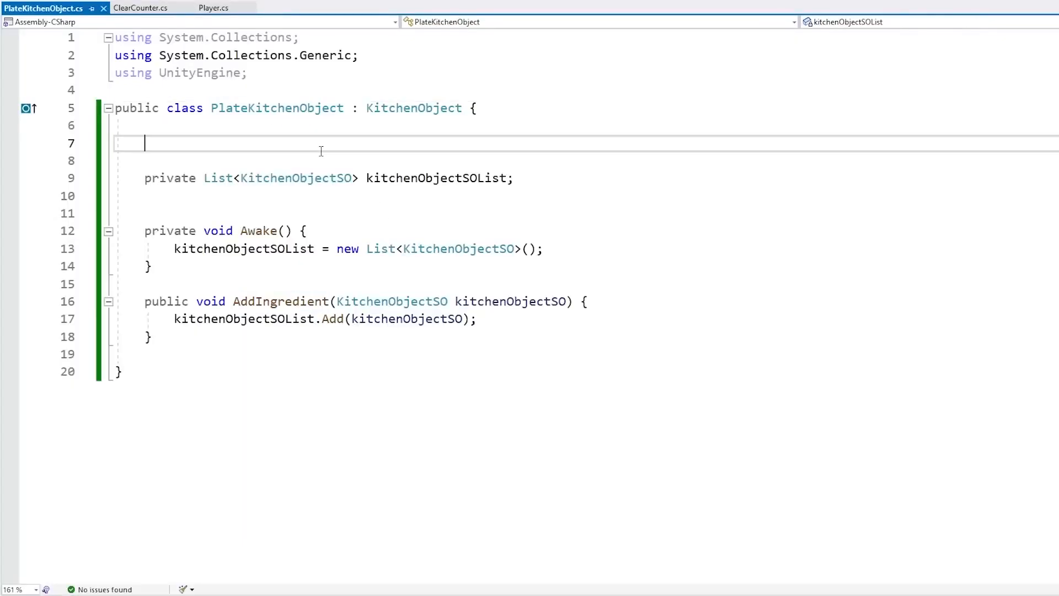
{"action": "left_click", "coordinate": [262, 319]}
{"action": "left_click", "coordinate": [274, 301]}
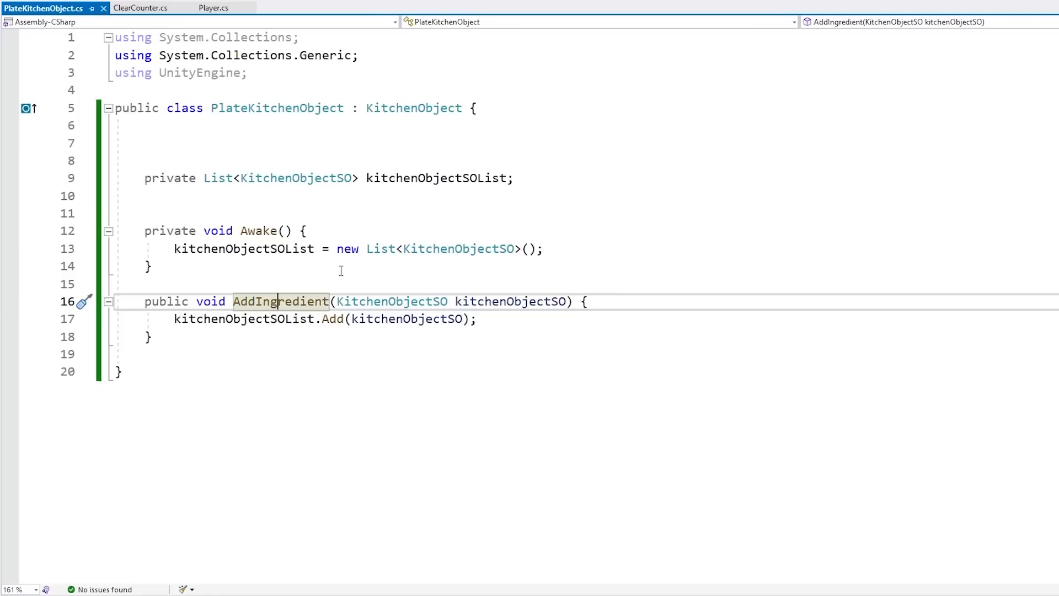
{"action": "right_click", "coordinate": [301, 302]}
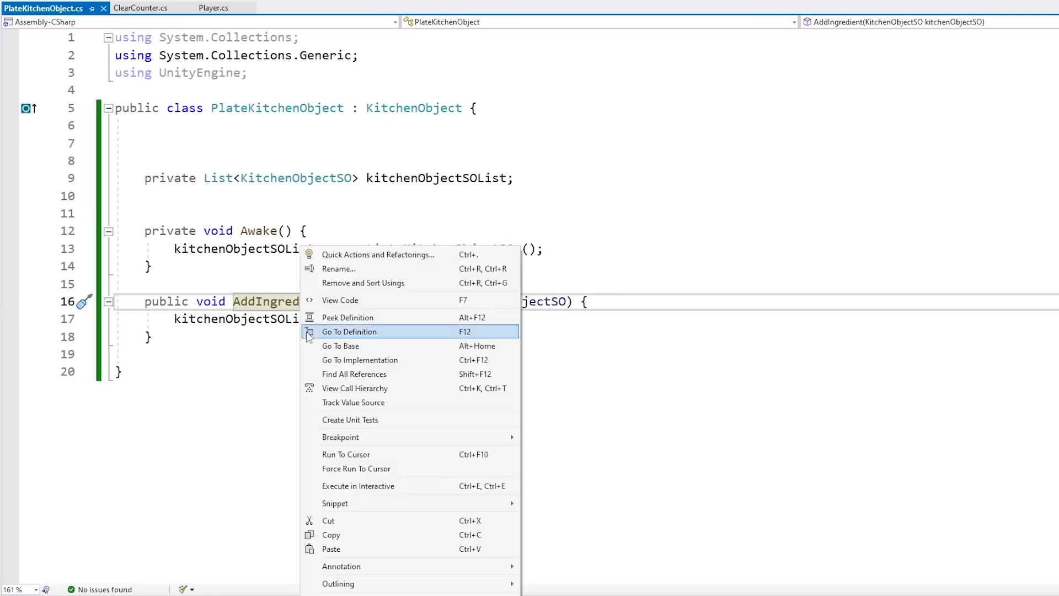
{"action": "left_click", "coordinate": [345, 270]}
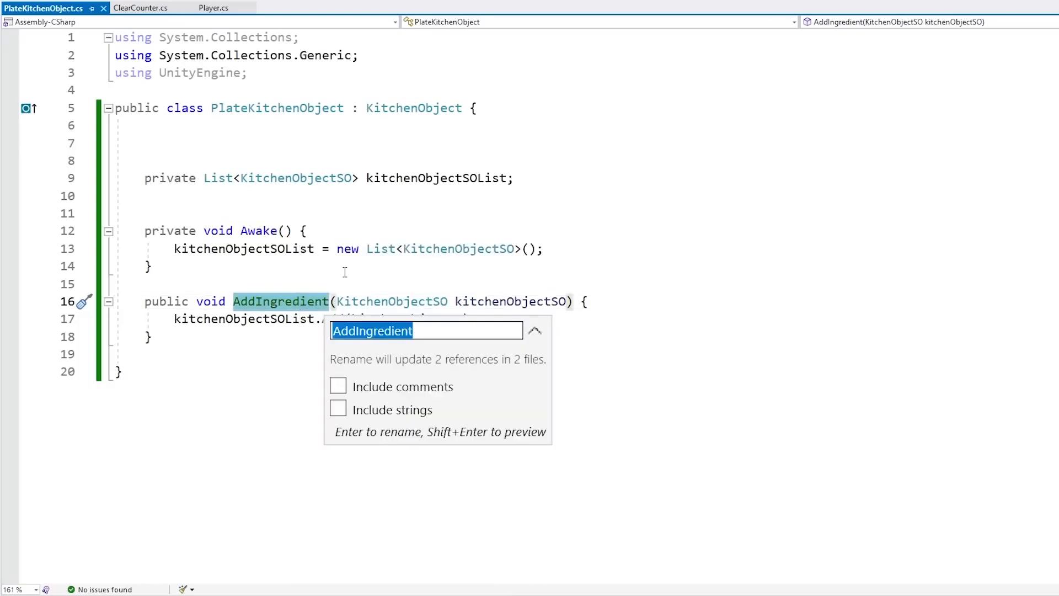
{"action": "key", "text": "Home"}
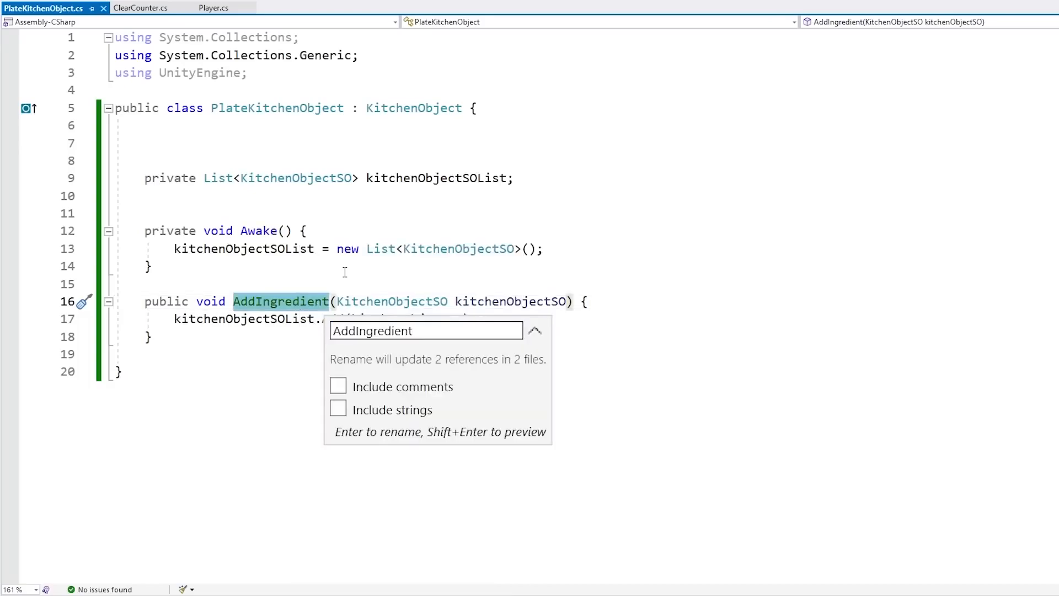
{"action": "type", "text": "Try"}
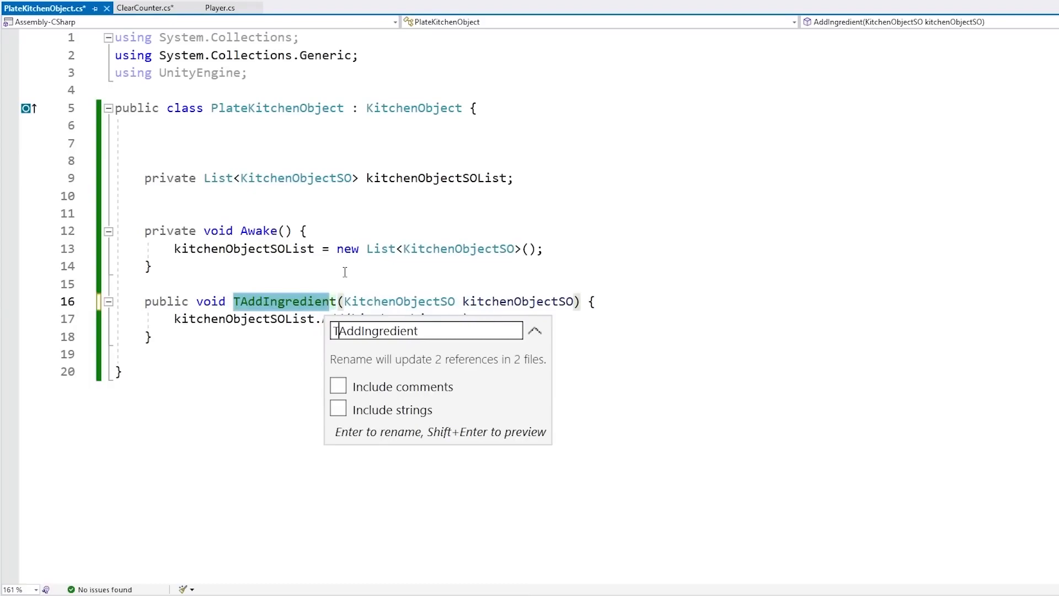
{"action": "key", "text": "Return"}
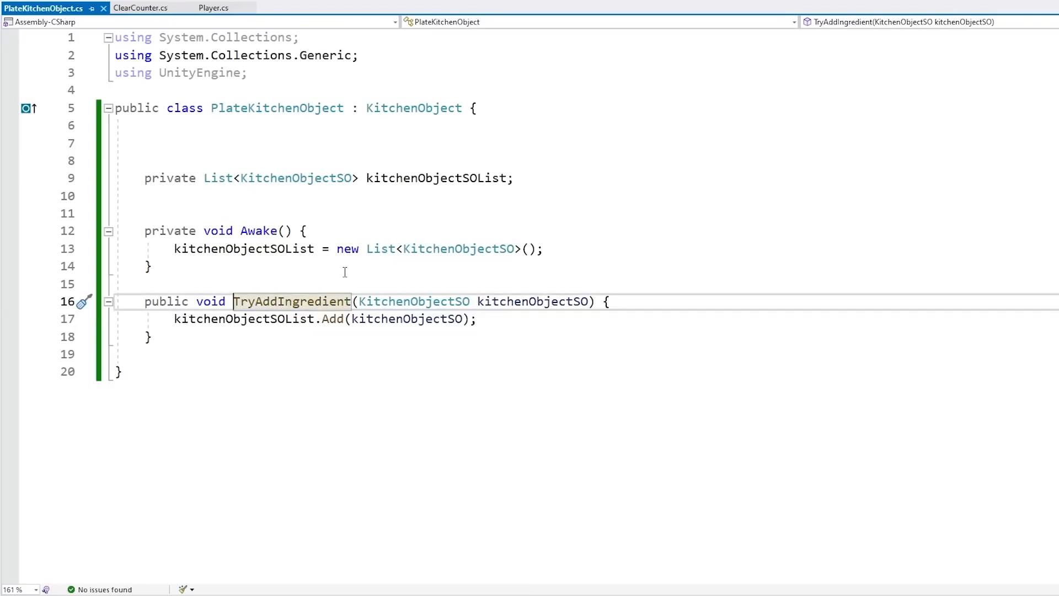
Change the return type of TryAddIngredient to bool and save the script.
{"action": "key", "text": "Left"}
{"action": "key", "text": "ctrl+shift+Left"}
{"action": "type", "text": "bool"}
{"action": "key", "text": "ctrl+s"}
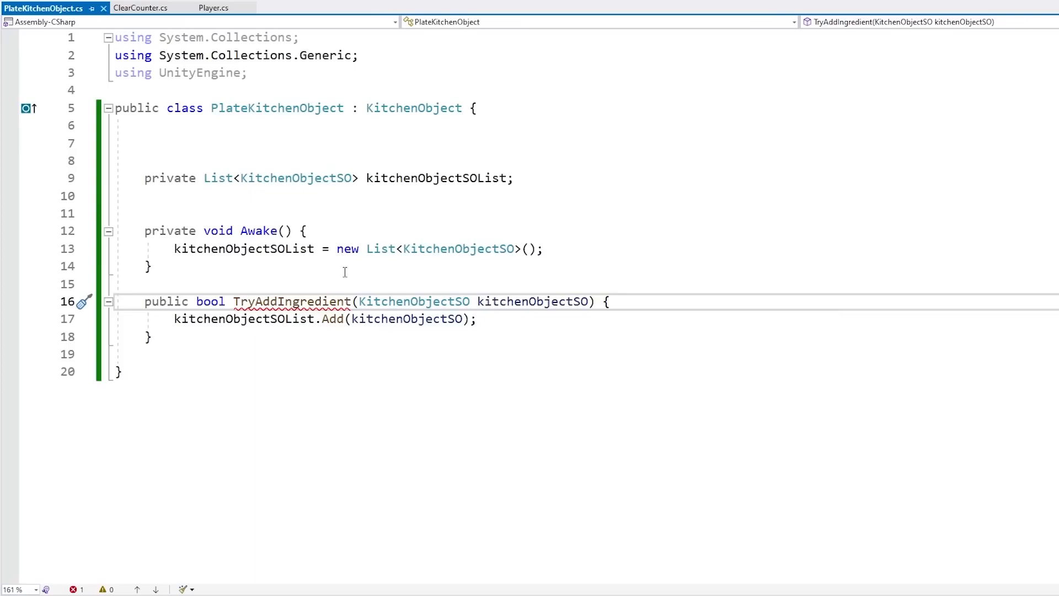
{"action": "key", "text": "Return"}
{"action": "type", "text": "TryGetComponent"}
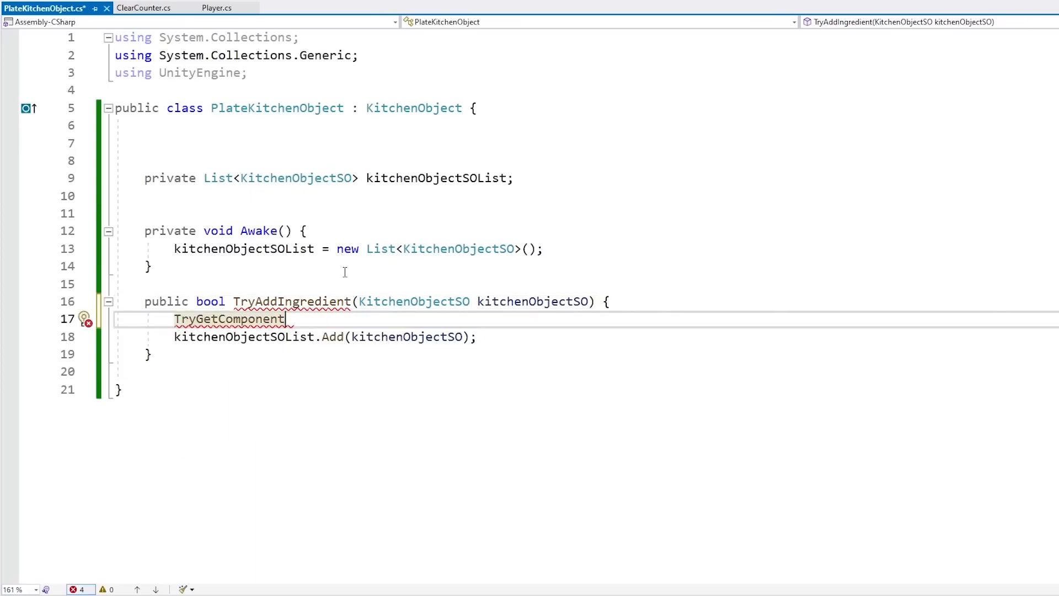
{"action": "key", "text": "shift+Home"}
{"action": "key", "text": "BackSpace"}
{"action": "key", "text": "BackSpace"}
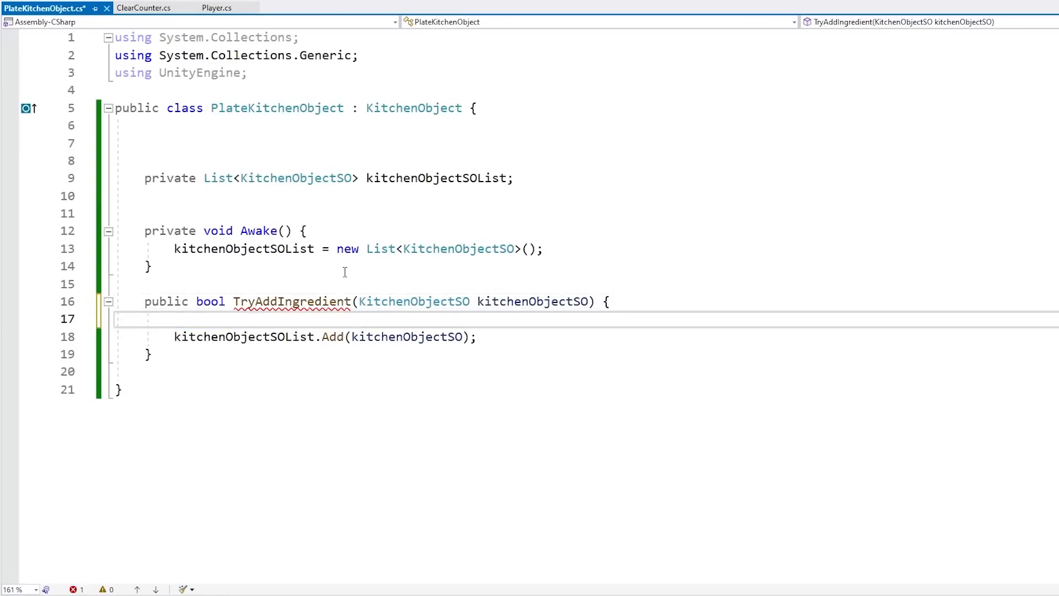
Before the Add call, return false if kitchenObjectSOList contains kitchenObjectSO, with the comment "Already has this type".
{"action": "type", "text": "if (kitchenObjectSOList.Contains("}
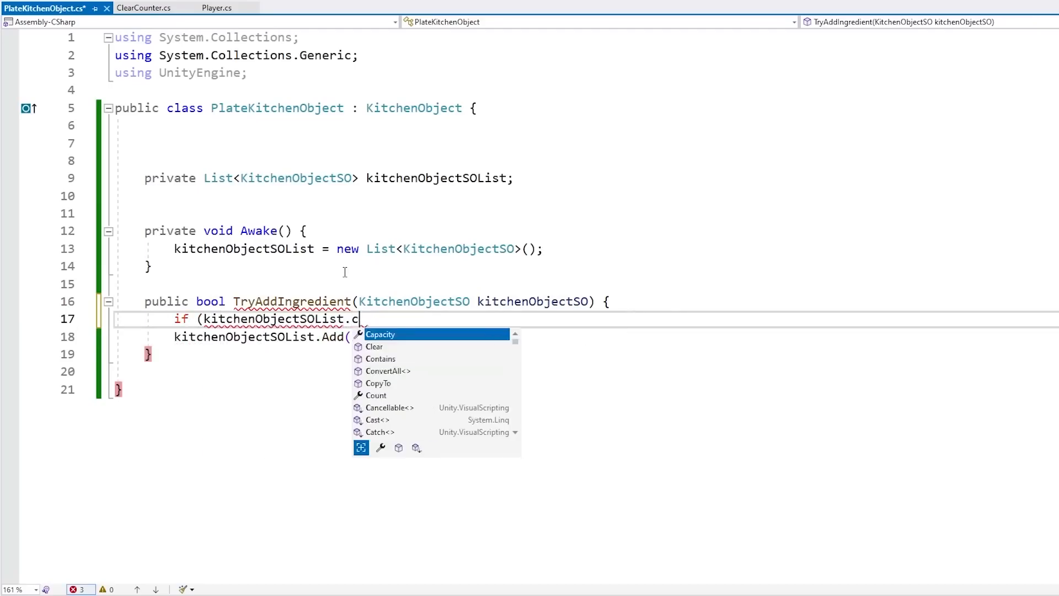
{"action": "type", "text": "kit"}
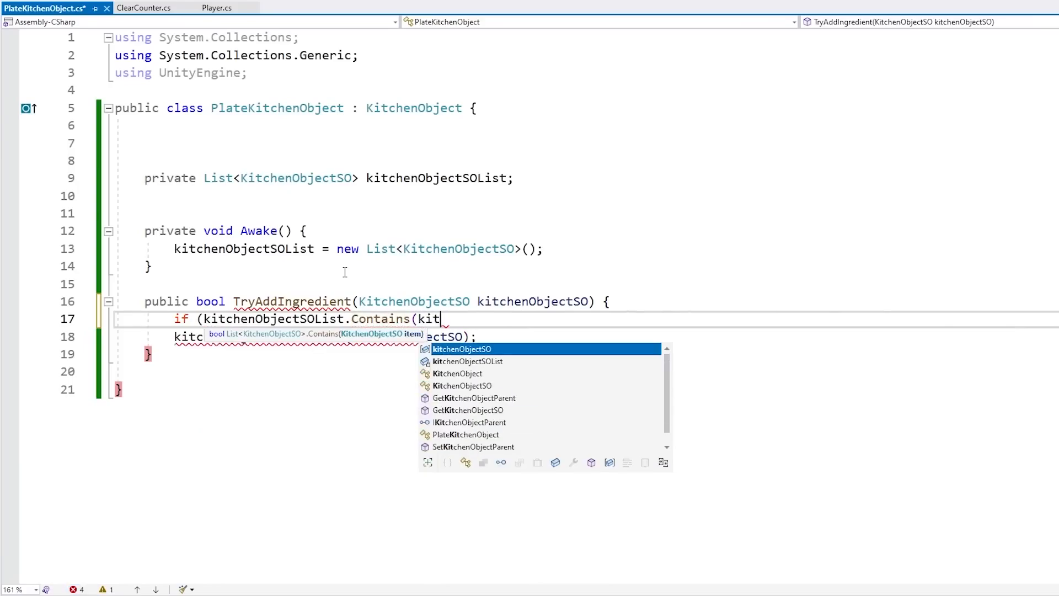
{"action": "key", "text": "Tab"}
{"action": "type", "text": ")) {"}
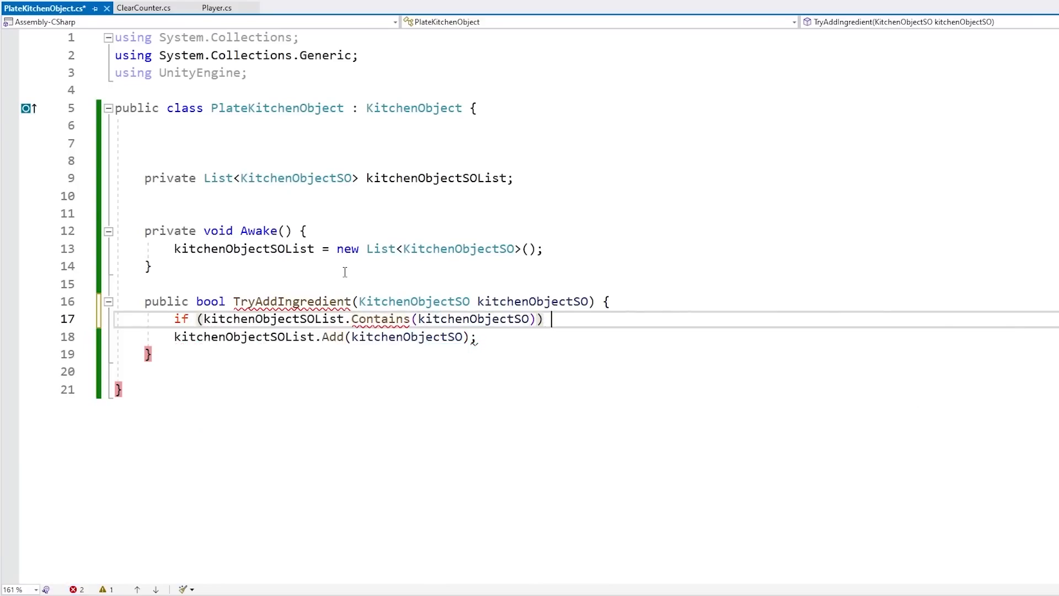
{"action": "key", "text": "Return"}
{"action": "type", "text": "}"}
{"action": "key", "text": "Return"}
{"action": "type", "text": "// Already has this type"}
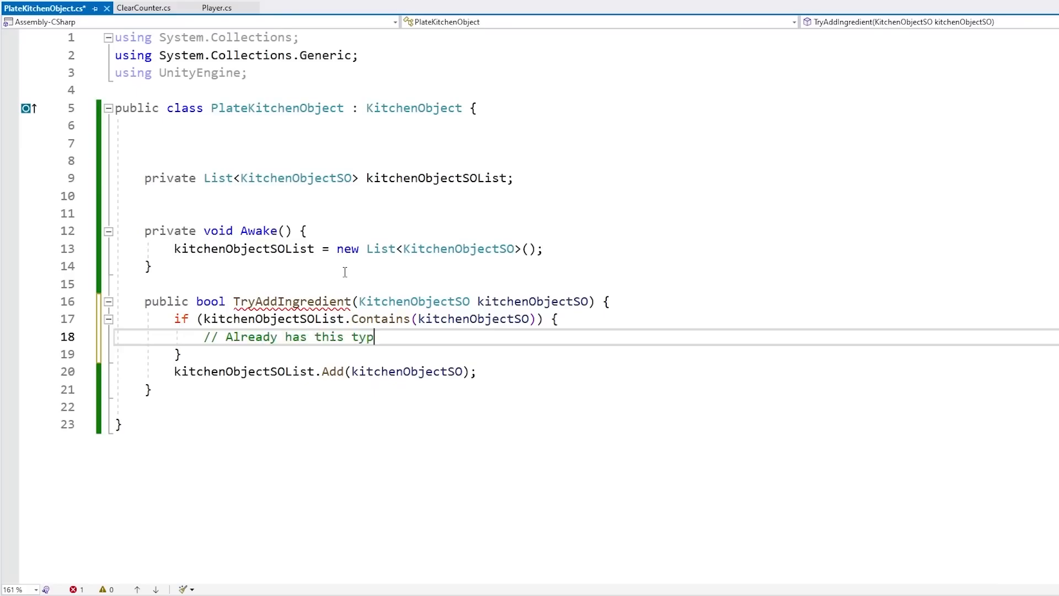
{"action": "key", "text": "Return"}
{"action": "type", "text": "return false;"}
{"action": "key", "text": "Down"}
Wrap the kitchenObjectSOList.Add call in an else branch that returns true after adding.
{"action": "type", "text": "e"}
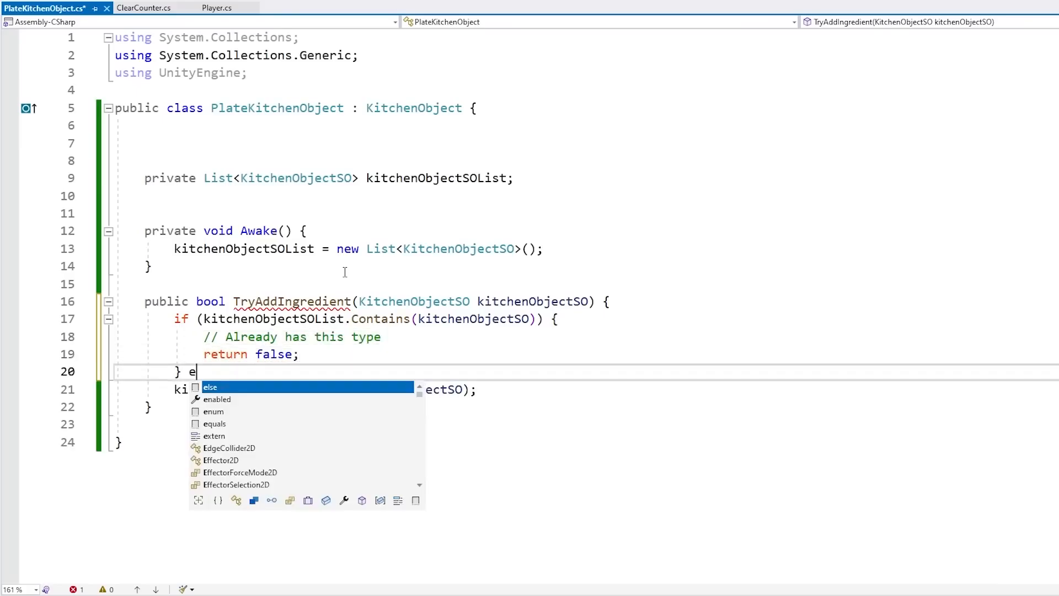
{"action": "type", "text": "lse {"}
{"action": "key", "text": "Down"}
{"action": "key", "text": "End"}
{"action": "key", "text": "Return"}
{"action": "type", "text": "}"}
{"action": "key", "text": "Up"}
{"action": "key", "text": "Up"}
{"action": "key", "text": "End"}
{"action": "key", "text": "Return"}
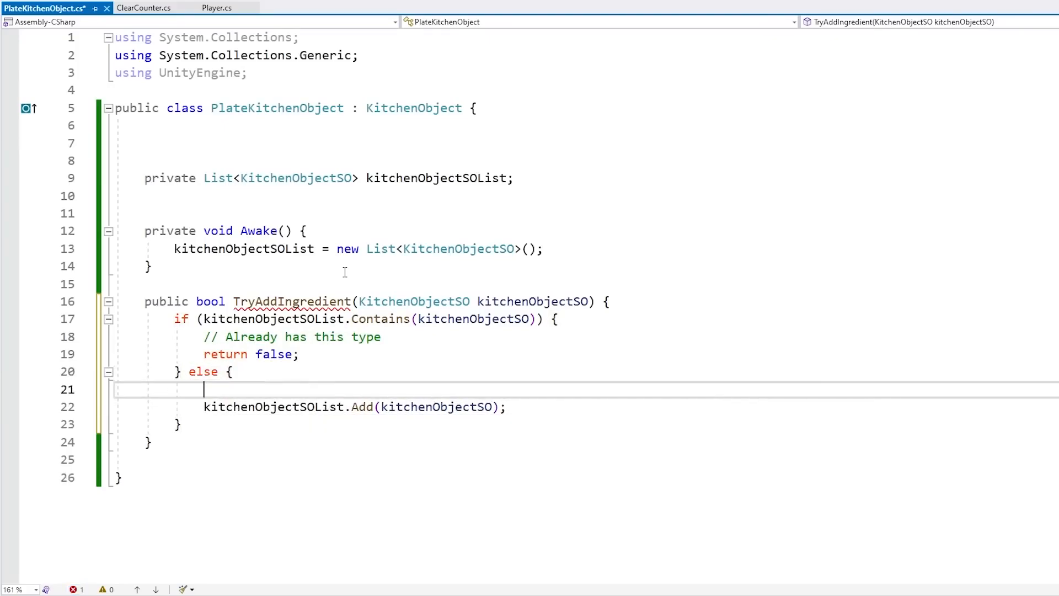
{"action": "key", "text": "Delete"}
{"action": "key", "text": "End"}
{"action": "key", "text": "Return"}
{"action": "type", "text": "return true;"}
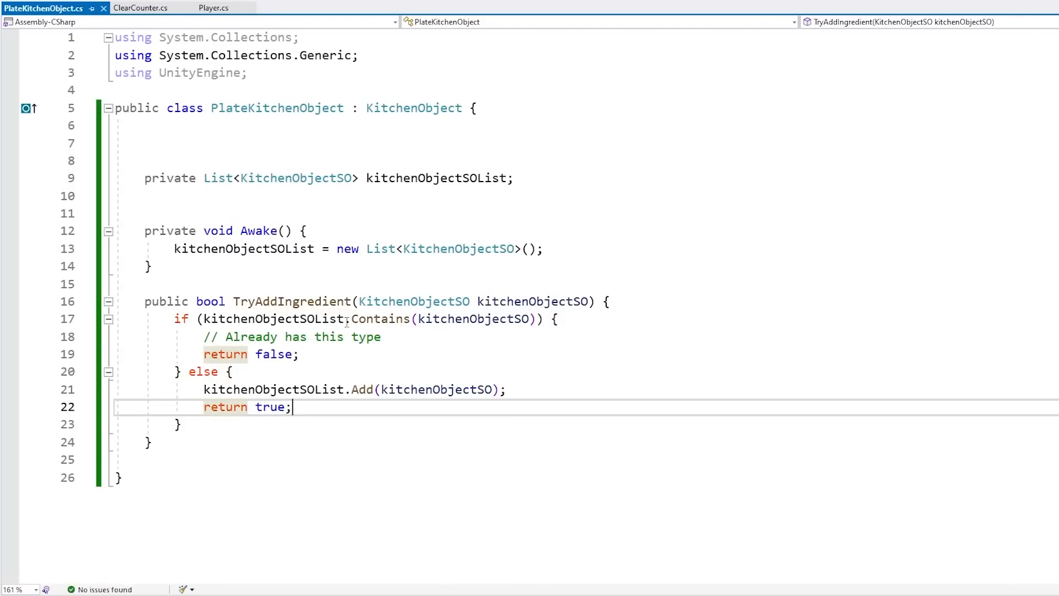
In ClearCounter.cs, turn the plateKitchenObject.TryAddIngredient call into the condition of an if block.
{"action": "left_click", "coordinate": [286, 319]}
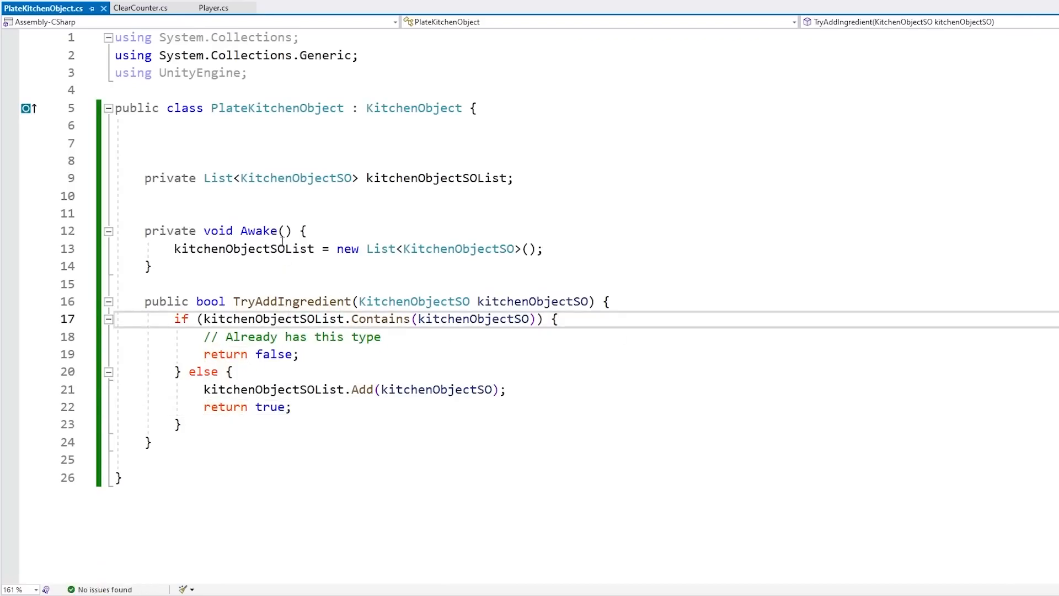
{"action": "left_click", "coordinate": [139, 8]}
{"action": "scroll", "coordinate": [529, 298], "scroll_direction": "up", "scroll_amount": 2}
{"action": "double_click", "coordinate": [227, 107]}
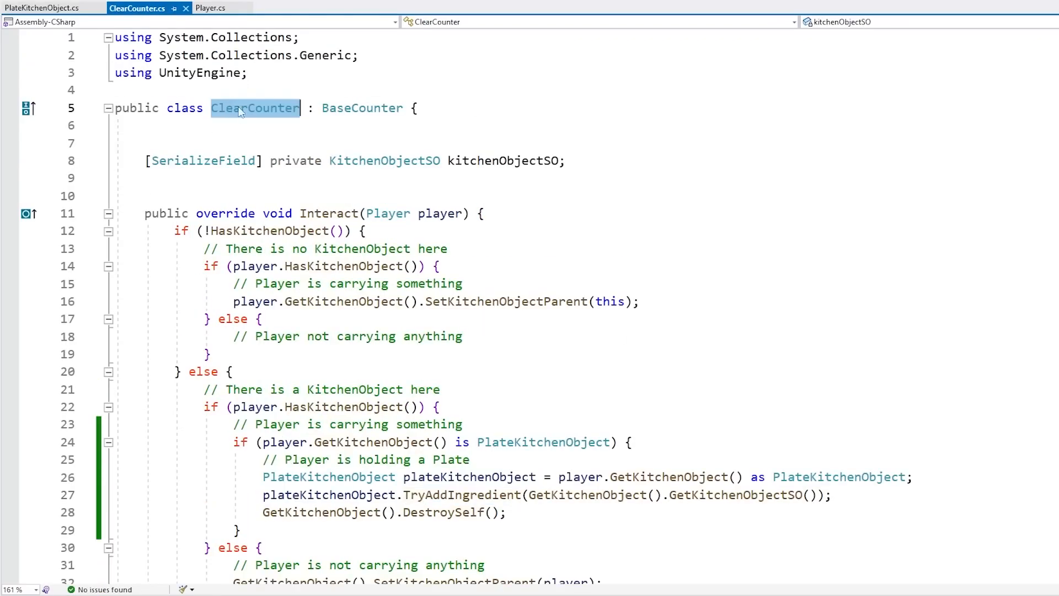
{"action": "scroll", "coordinate": [692, 268], "scroll_direction": "down", "scroll_amount": 4}
{"action": "left_click", "coordinate": [433, 284]}
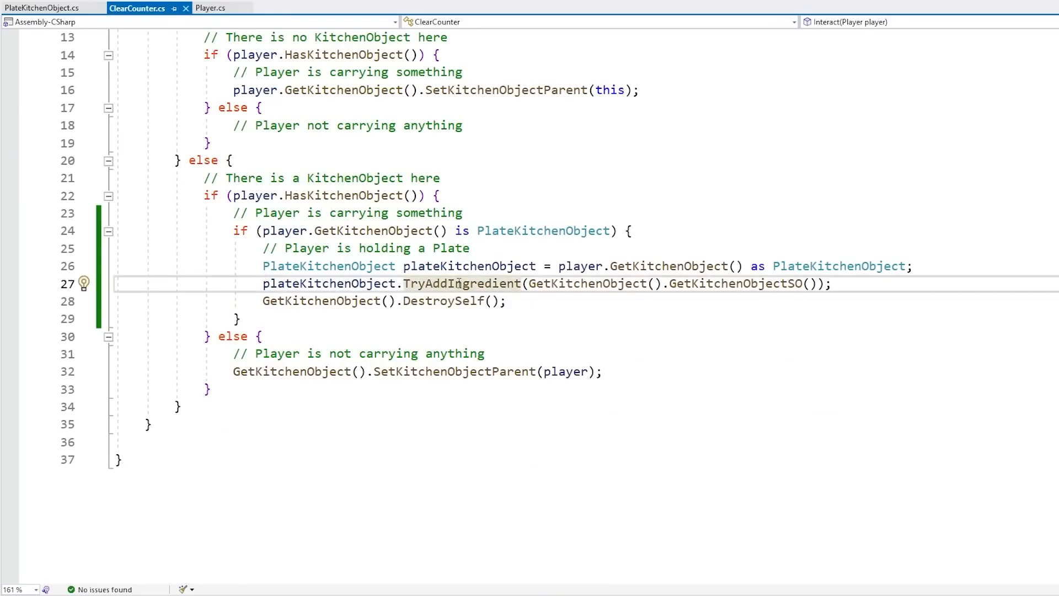
{"action": "mouse_move", "coordinate": [486, 287]}
{"action": "key", "text": "Home"}
{"action": "type", "text": "if ("}
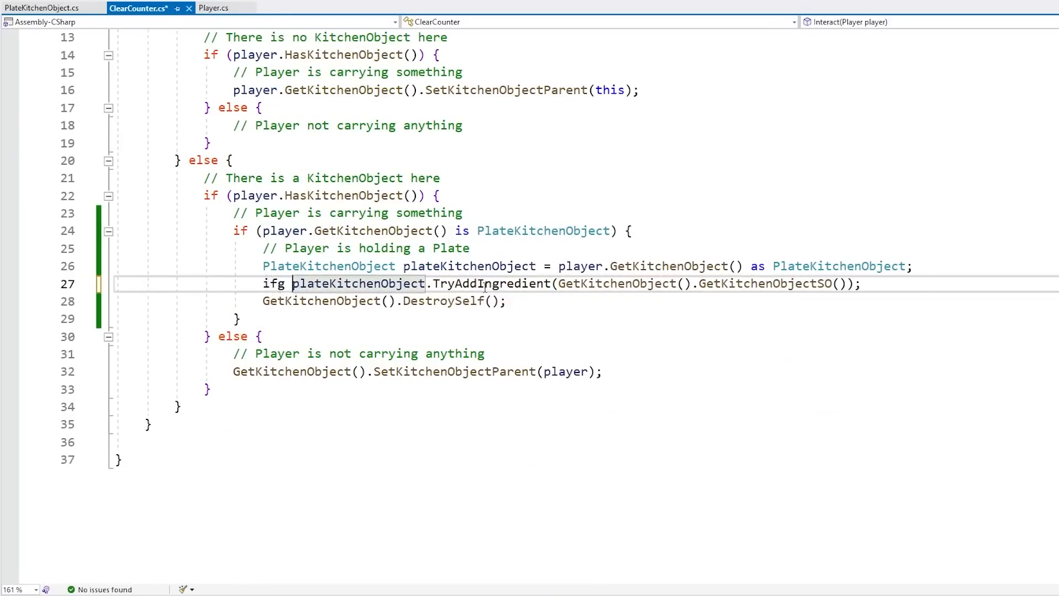
{"action": "key", "text": "End"}
{"action": "key", "text": "BackSpace"}
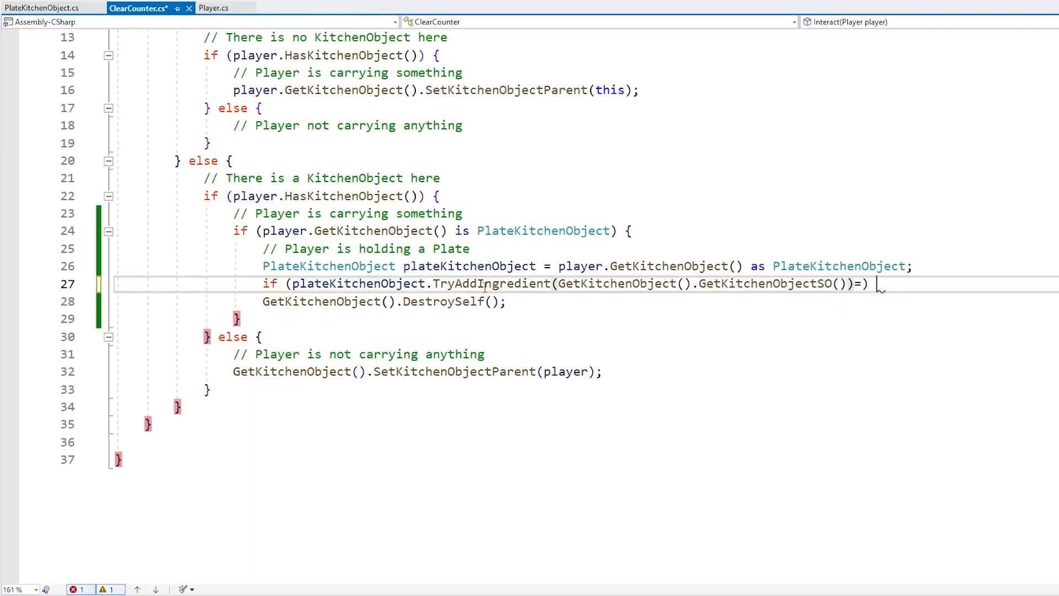
{"action": "key", "text": "BackSpace"}
{"action": "key", "text": "BackSpace"}
{"action": "type", "text": ") {"}
Enclose the GetKitchenObject().DestroySelf() line in the new if block and save the script.
{"action": "key", "text": "Down"}
{"action": "key", "text": "Return"}
{"action": "type", "text": "}"}
{"action": "key", "text": "ctrl+s"}
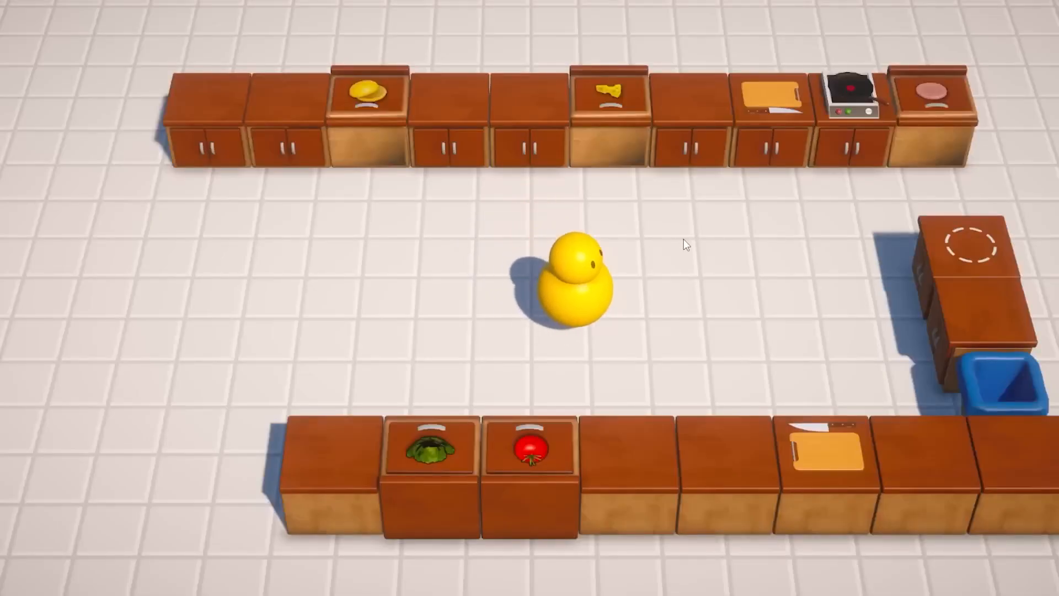
In the running game, take a tomato from its container, place it on the nearest cutting counter and slice it.
{"action": "key", "text": "s"}
{"action": "key", "text": "a"}
{"action": "key", "text": "e"}
{"action": "key", "text": "d"}
{"action": "key", "text": "s"}
{"action": "key", "text": "e"}
{"action": "key", "text": "f"}
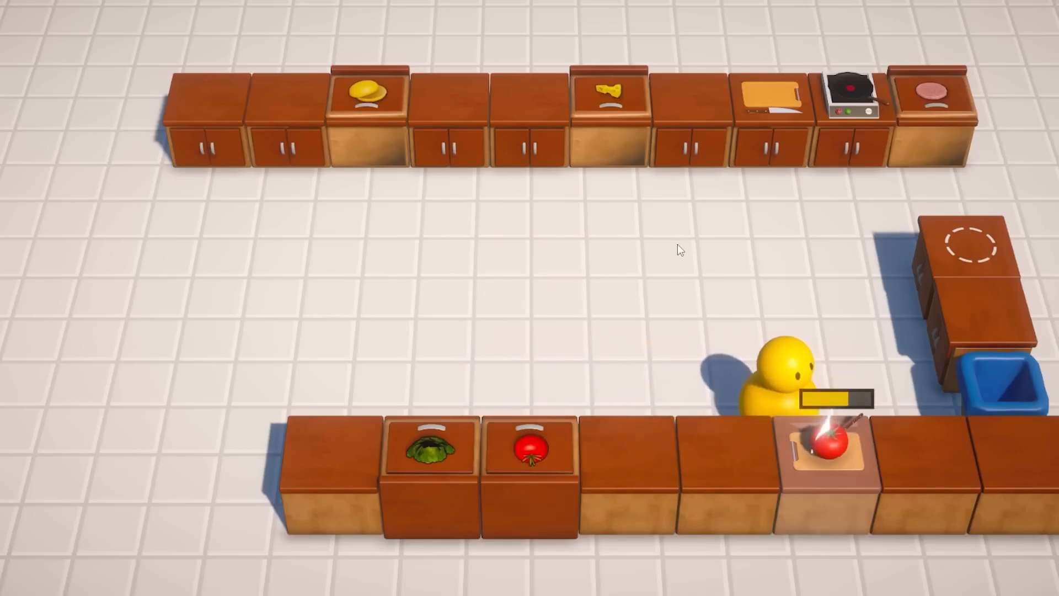
{"action": "key", "text": "f"}
{"action": "key", "text": "f"}
Move the tomato slices to the clear counter directly beside the cutting counter.
{"action": "key", "text": "e"}
{"action": "key", "text": "a"}
{"action": "key", "text": "s"}
{"action": "key", "text": "e"}
Fetch a second tomato from the container and slice it on the same cutting counter.
{"action": "key", "text": "a"}
{"action": "key", "text": "e"}
{"action": "key", "text": "d"}
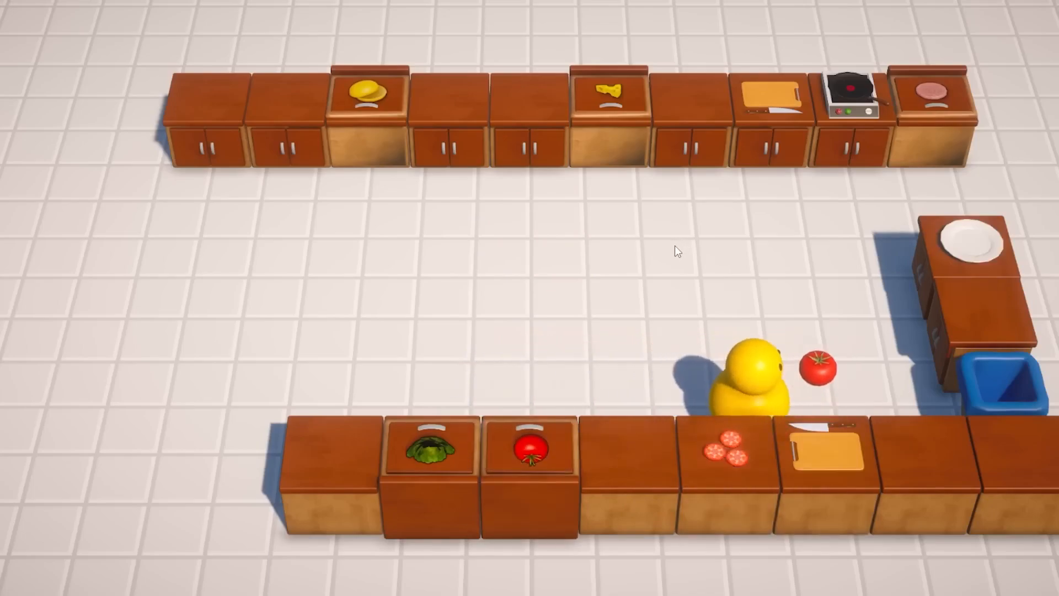
{"action": "key", "text": "e"}
{"action": "key", "text": "f"}
{"action": "key", "text": "f"}
{"action": "key", "text": "f"}
Place the second set of tomato slices on the clear counter next to the tomato container.
{"action": "key", "text": "e"}
{"action": "key", "text": "a"}
{"action": "key", "text": "s"}
{"action": "key", "text": "e"}
Pick up a plate from the plates counter and add the tomato slices beside the cutting counter to it.
{"action": "key", "text": "d"}
{"action": "key", "text": "w"}
{"action": "key", "text": "e"}
{"action": "key", "text": "a"}
{"action": "key", "text": "s"}
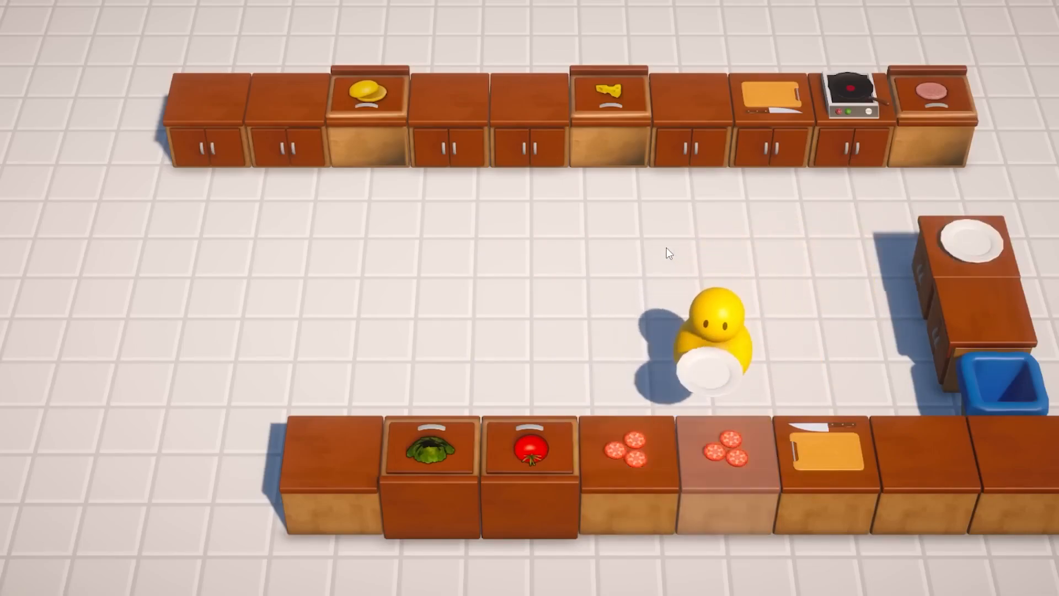
{"action": "key", "text": "e"}
Carry the plate to the remaining tomato slices, and set it down on the empty clear counter beside the cutting counter.
{"action": "key", "text": "a"}
{"action": "key", "text": "s"}
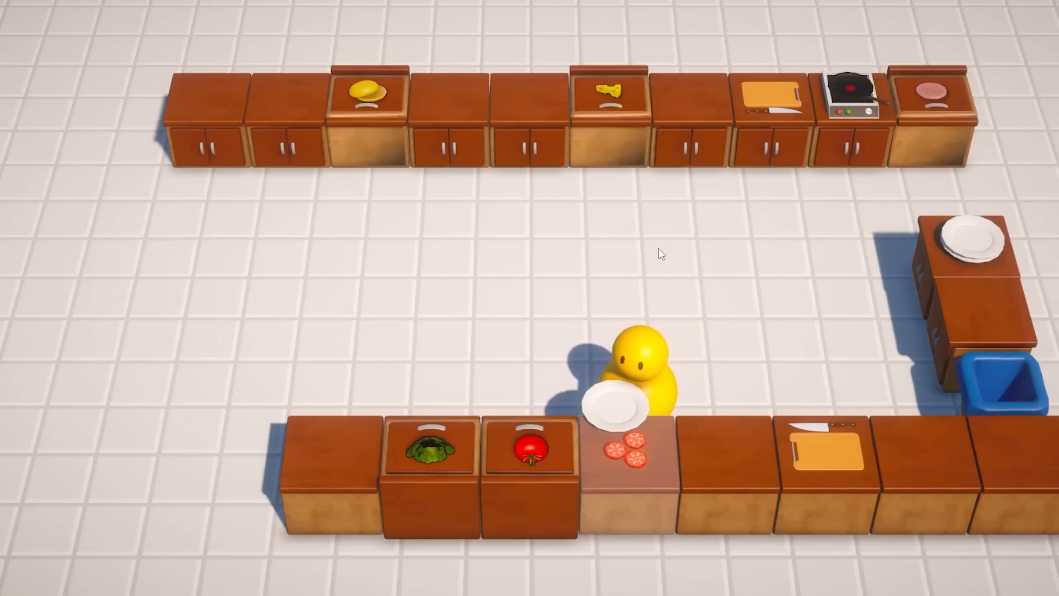
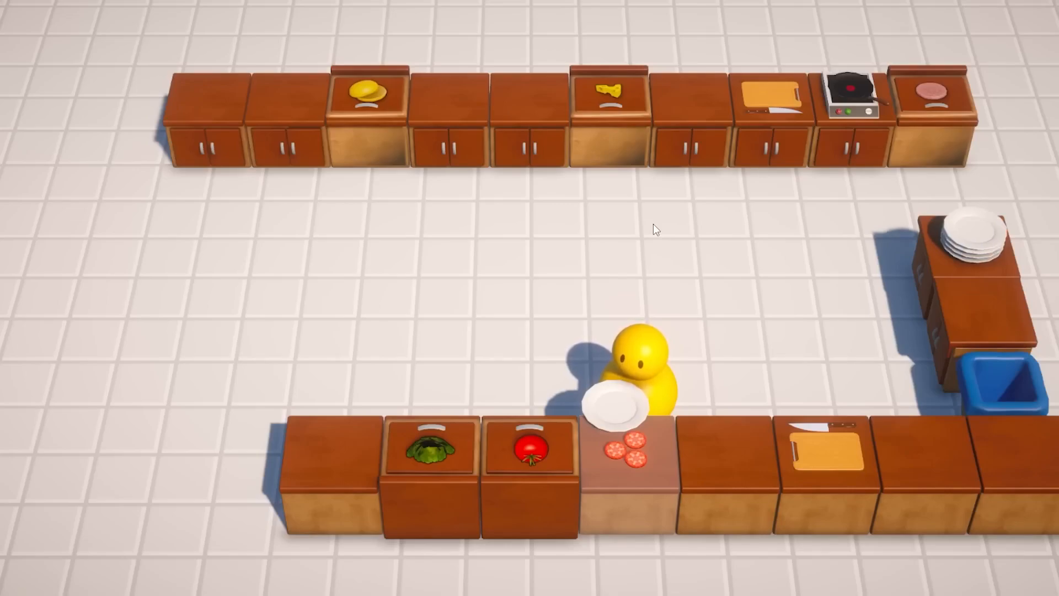
{"action": "key", "text": "d"}
{"action": "key", "text": "s"}
{"action": "key", "text": "e"}
Take a whole tomato from its container and carry it towards the plate on the clear counter.
{"action": "key", "text": "a"}
{"action": "key", "text": "s"}
{"action": "key", "text": "e"}
{"action": "key", "text": "w"}
{"action": "key", "text": "d"}
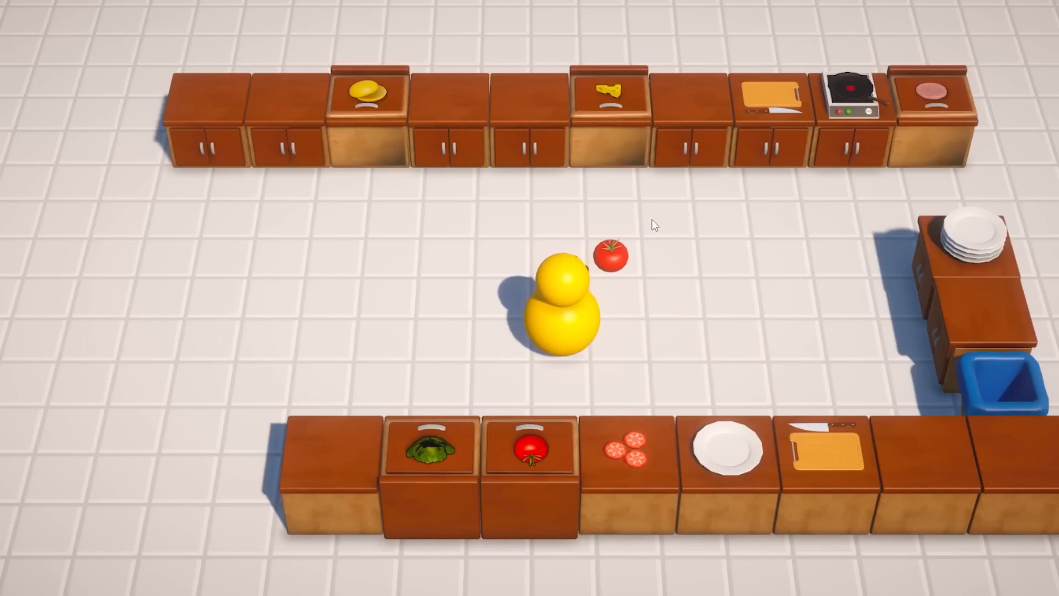
{"action": "key", "text": "d"}
{"action": "key", "text": "s"}
{"action": "key", "text": "d"}
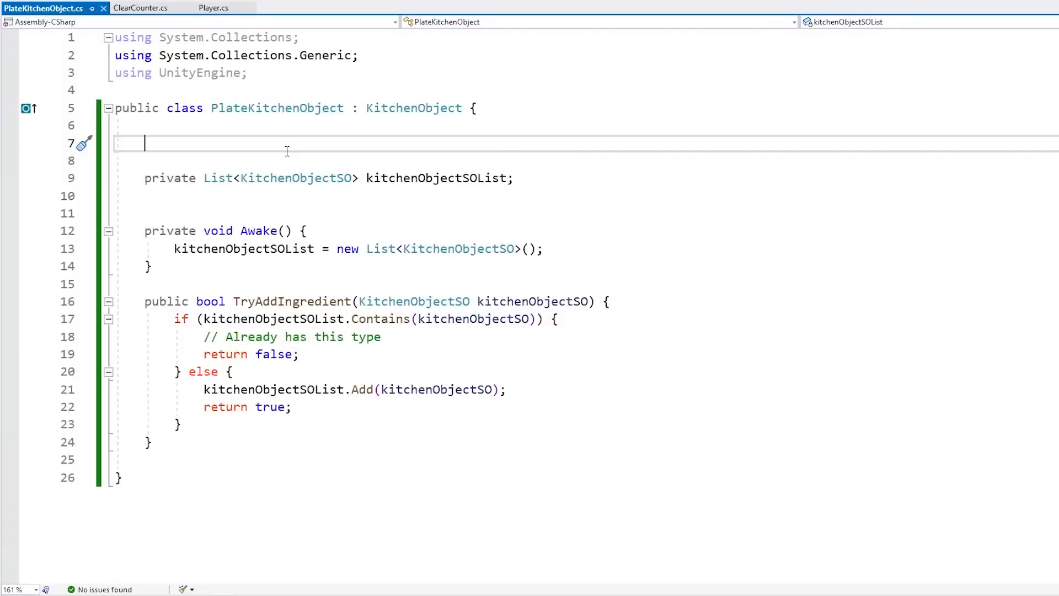
In PlateKitchenObject, add a serialized private List<KitchenObjectSO> field named validKitchenObjectSOList above kitchenObjectSOList.
{"action": "key", "text": "Return"}
{"action": "type", "text": "[SerializeField"}
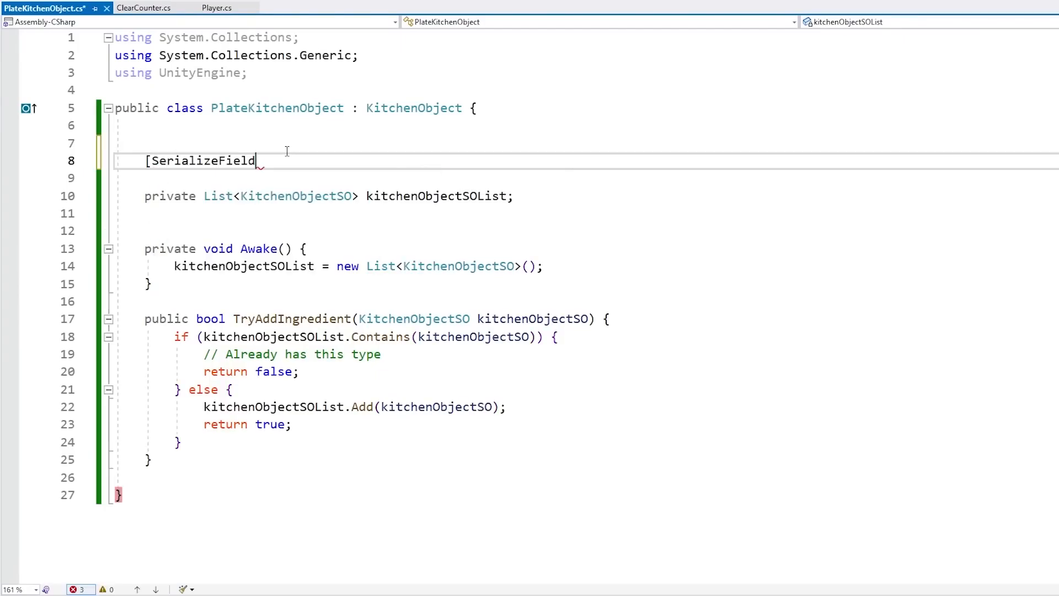
{"action": "type", "text": "] private List<"}
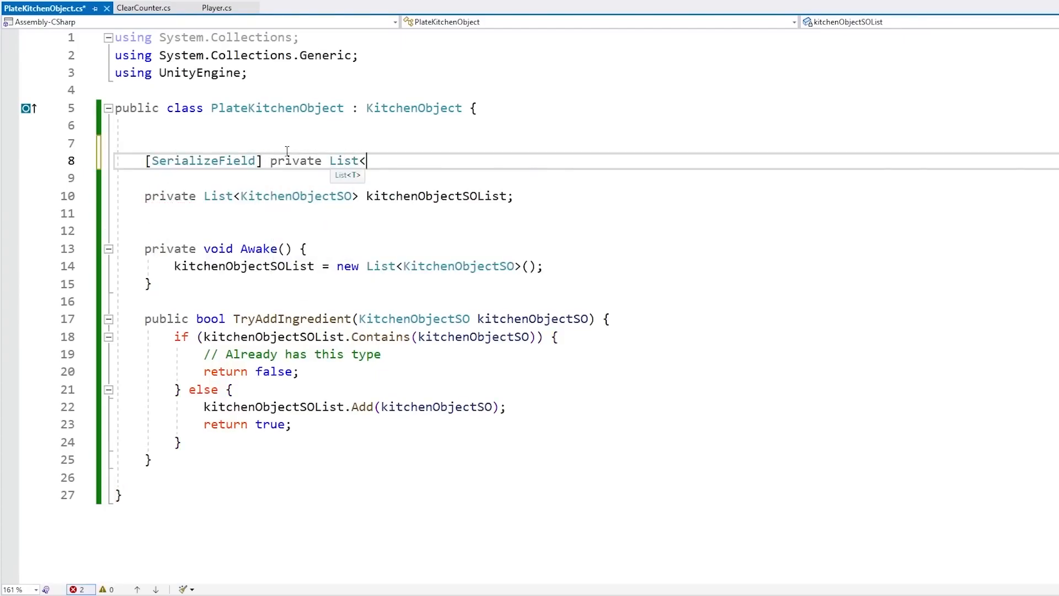
{"action": "type", "text": "KitchenObjectSO>"}
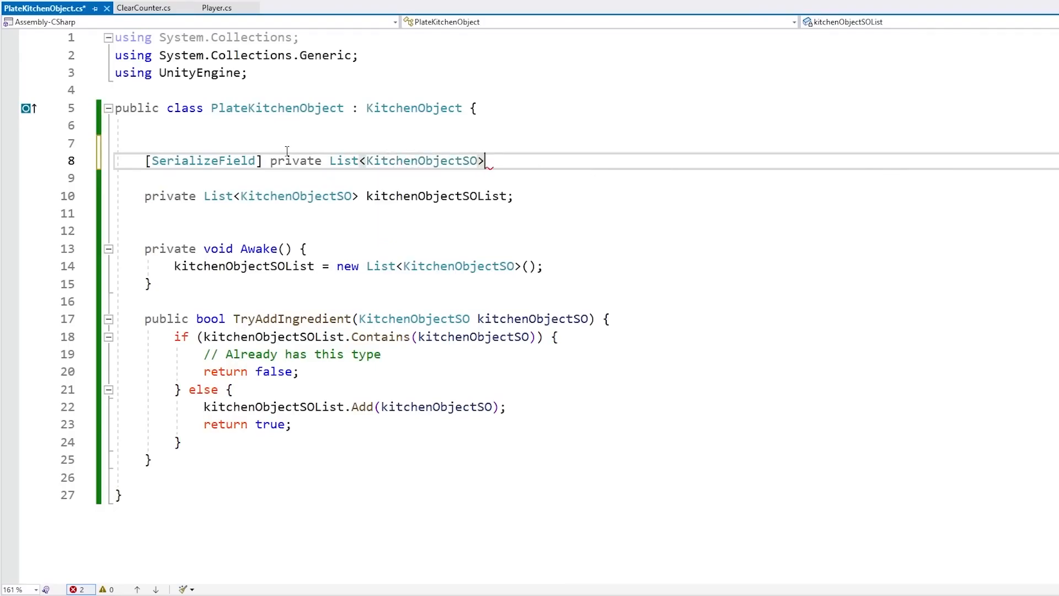
{"action": "type", "text": " validKitchenObjectSOList;"}
{"action": "key", "text": "Return"}
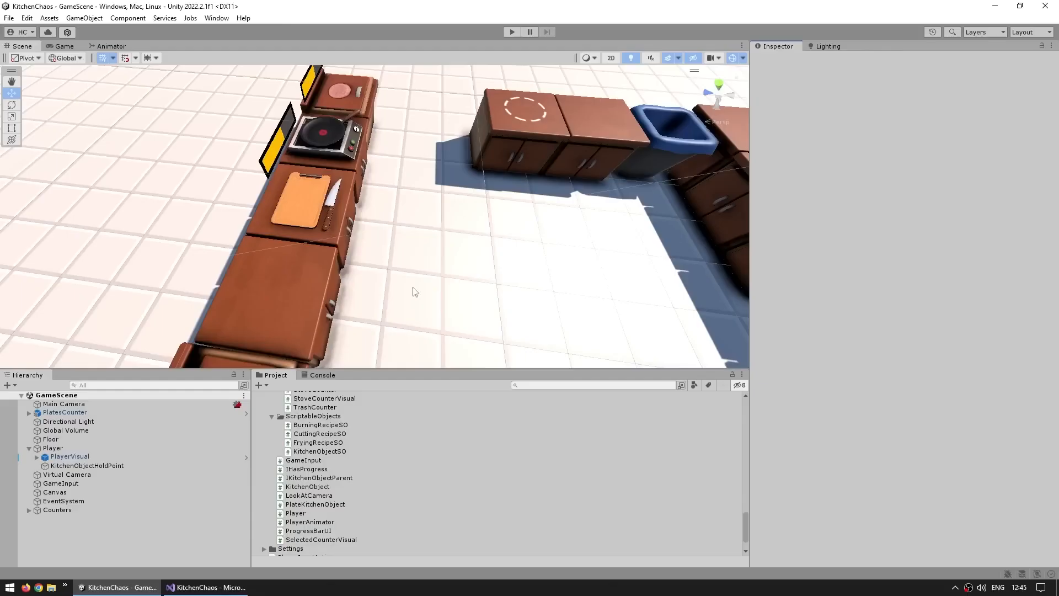
Add the Bread, CabbageSlices and CheeseSlices KitchenObjectSO assets to the Plate prefab's Valid Kitchen Object SO List.
{"action": "scroll", "coordinate": [445, 468], "scroll_direction": "up", "scroll_amount": 10}
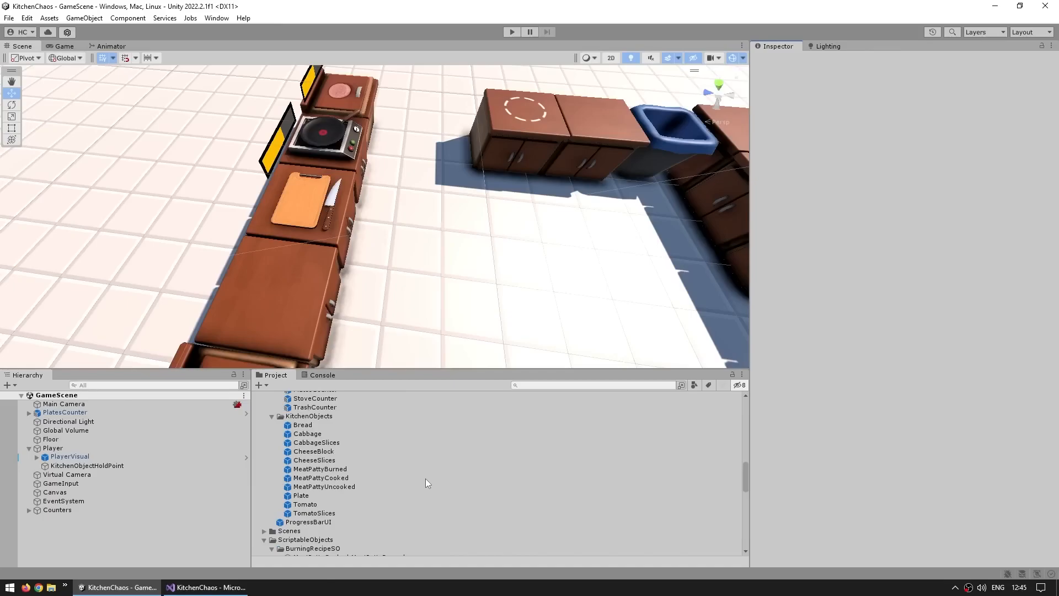
{"action": "left_click", "coordinate": [308, 496]}
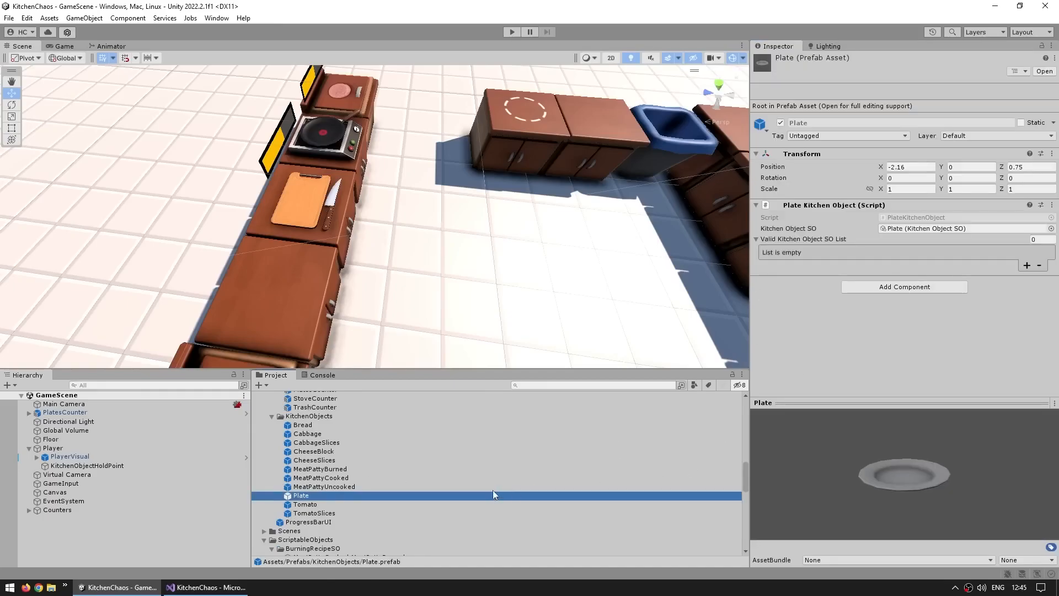
{"action": "scroll", "coordinate": [494, 485], "scroll_direction": "down", "scroll_amount": 6}
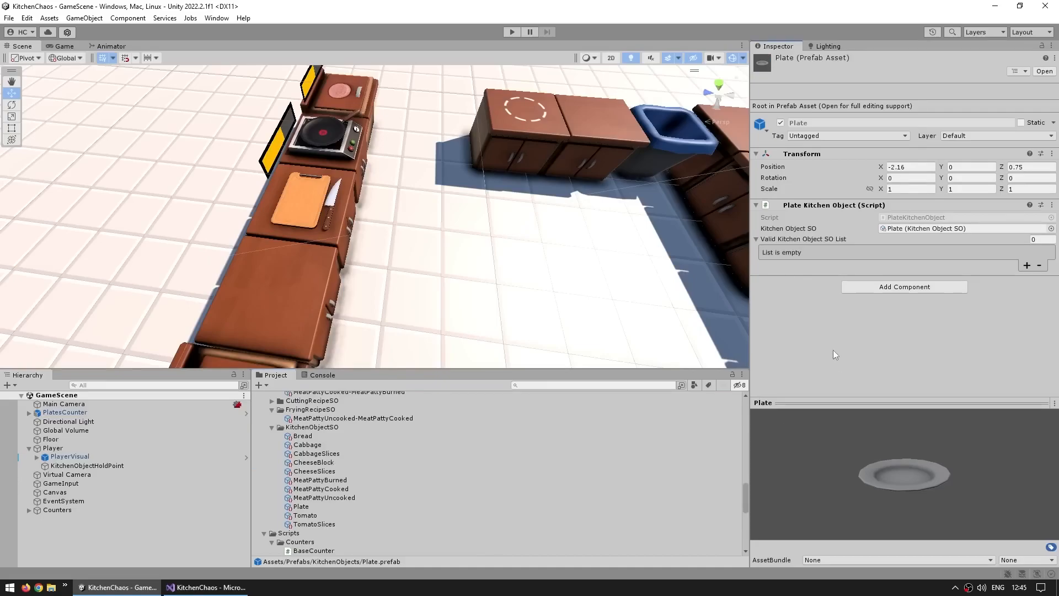
{"action": "left_click_drag", "start_coordinate": [302, 436], "coordinate": [828, 248]}
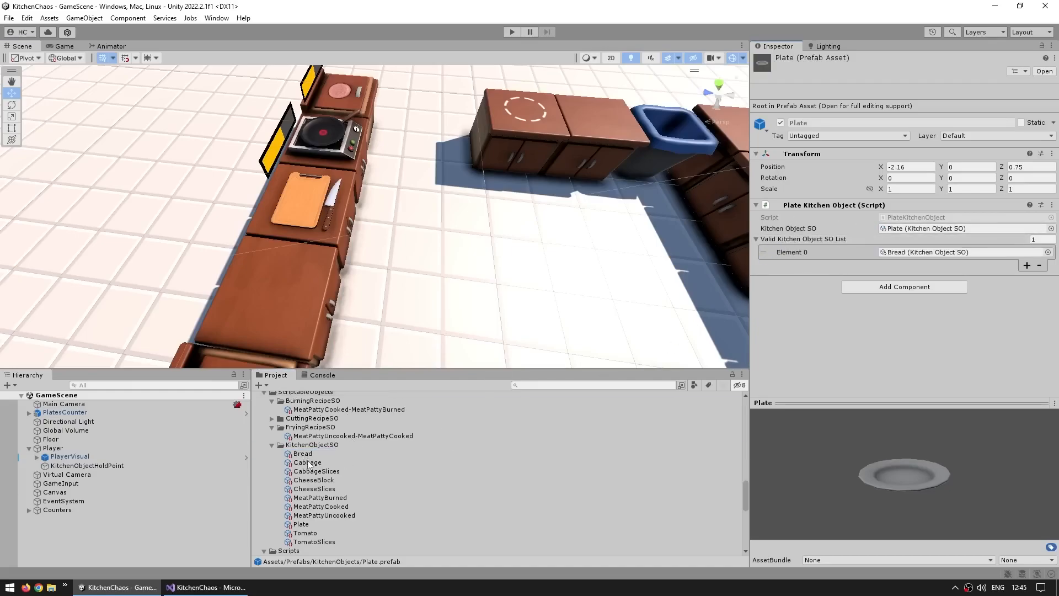
{"action": "left_click_drag", "start_coordinate": [304, 472], "coordinate": [808, 247]}
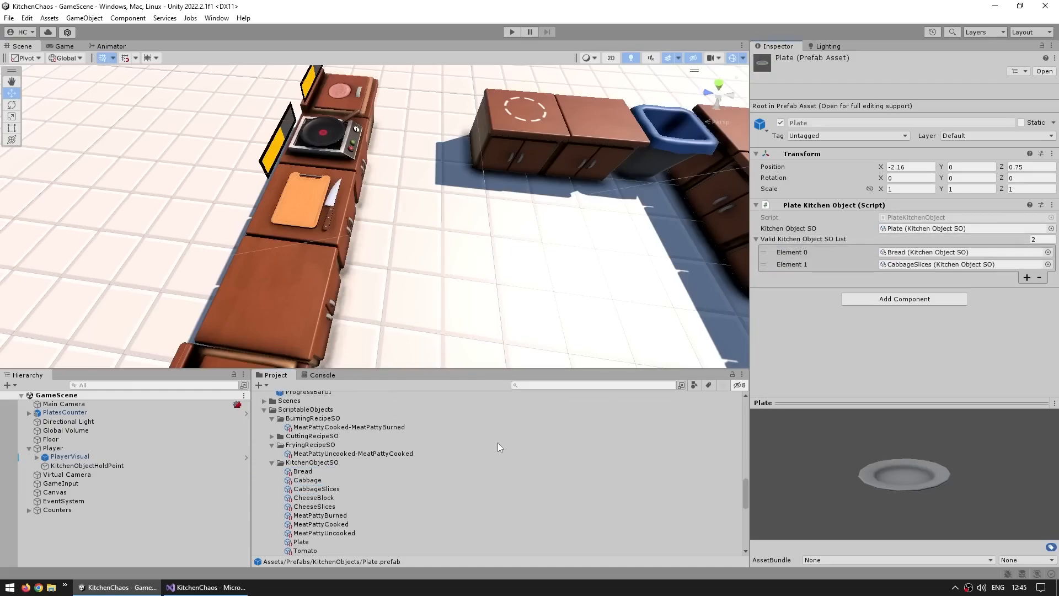
{"action": "left_click_drag", "start_coordinate": [320, 507], "coordinate": [808, 244]}
Add the MeatPattyCooked, MeatPattyBurned and TomatoSlices KitchenObjectSO assets to the Plate prefab's valid list.
{"action": "scroll", "coordinate": [399, 499], "scroll_direction": "down", "scroll_amount": 1}
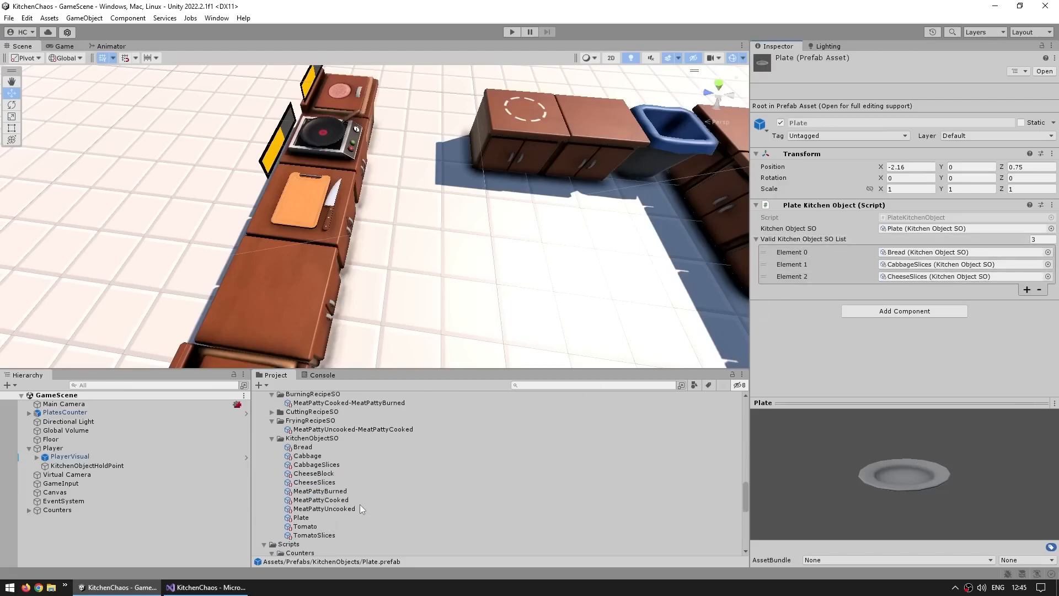
{"action": "left_click_drag", "start_coordinate": [326, 500], "coordinate": [808, 246]}
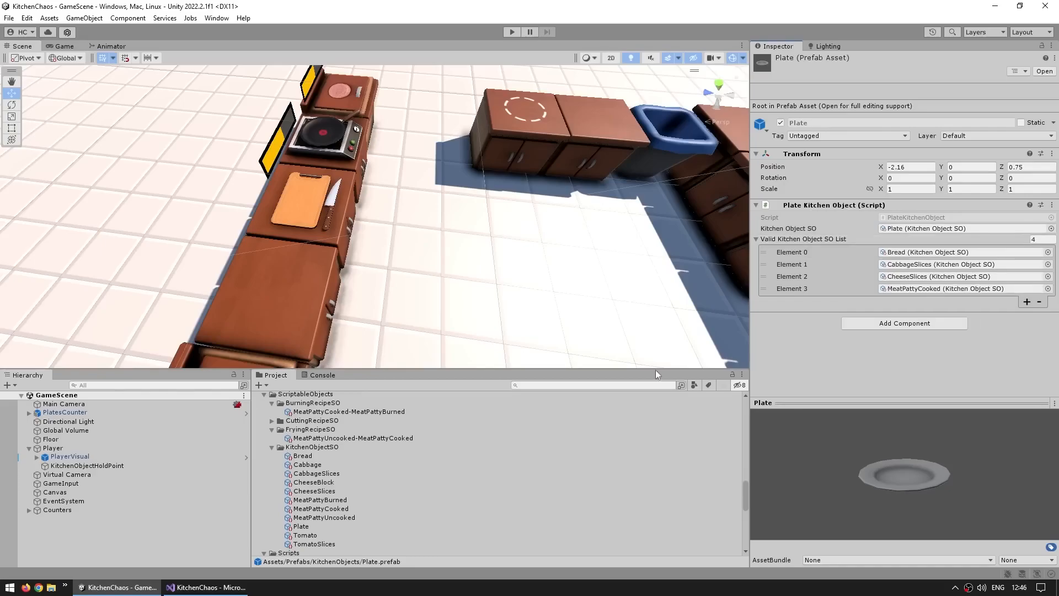
{"action": "left_click_drag", "start_coordinate": [338, 504], "coordinate": [808, 245]}
{"action": "scroll", "coordinate": [449, 493], "scroll_direction": "down", "scroll_amount": 2}
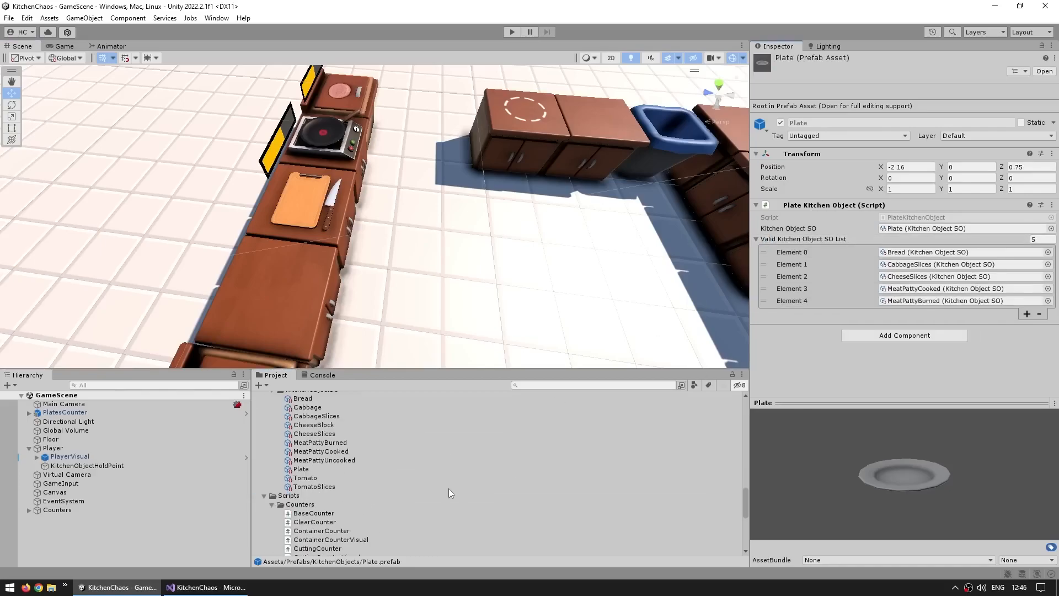
{"action": "scroll", "coordinate": [306, 474], "scroll_direction": "up", "scroll_amount": 3}
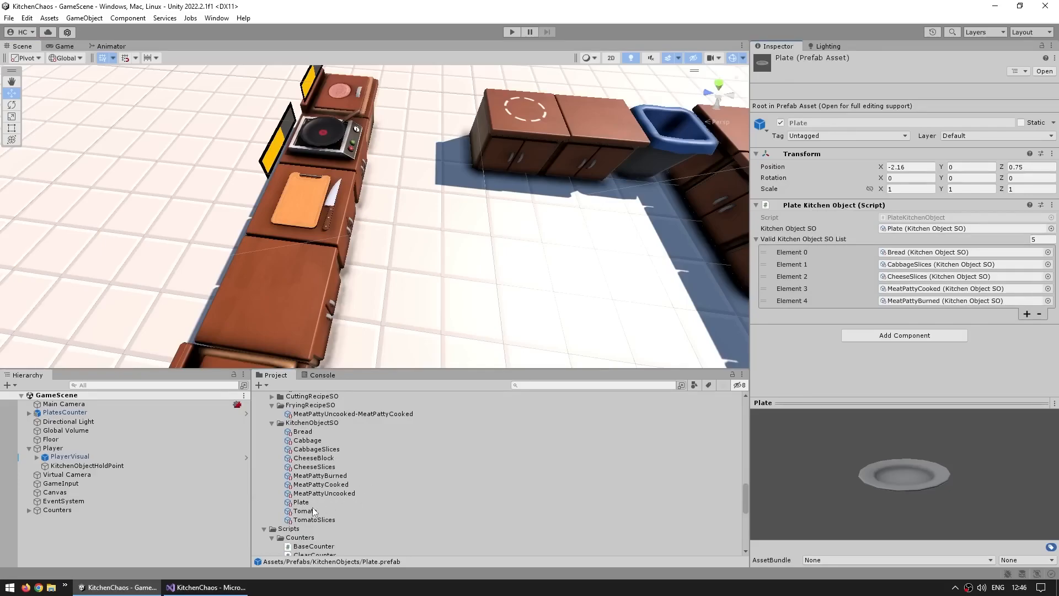
{"action": "left_click_drag", "start_coordinate": [326, 523], "coordinate": [806, 244]}
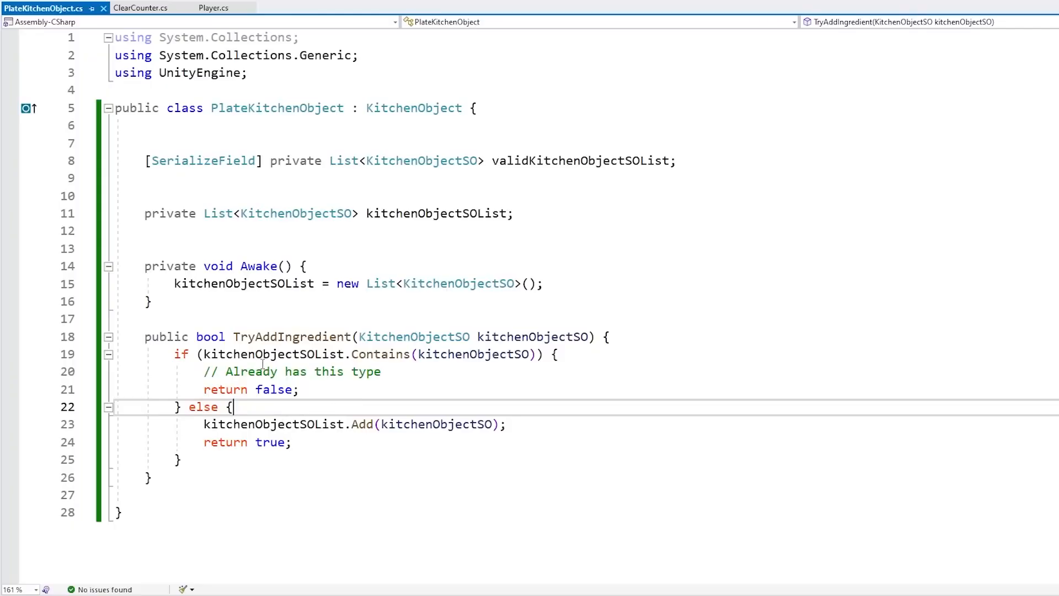
At the start of TryAddIngredient in PlateKitchenObject, add an if block checking validKitchenObjectSOList.Contains(kitchenObjectSO).
{"action": "left_click", "coordinate": [353, 335]}
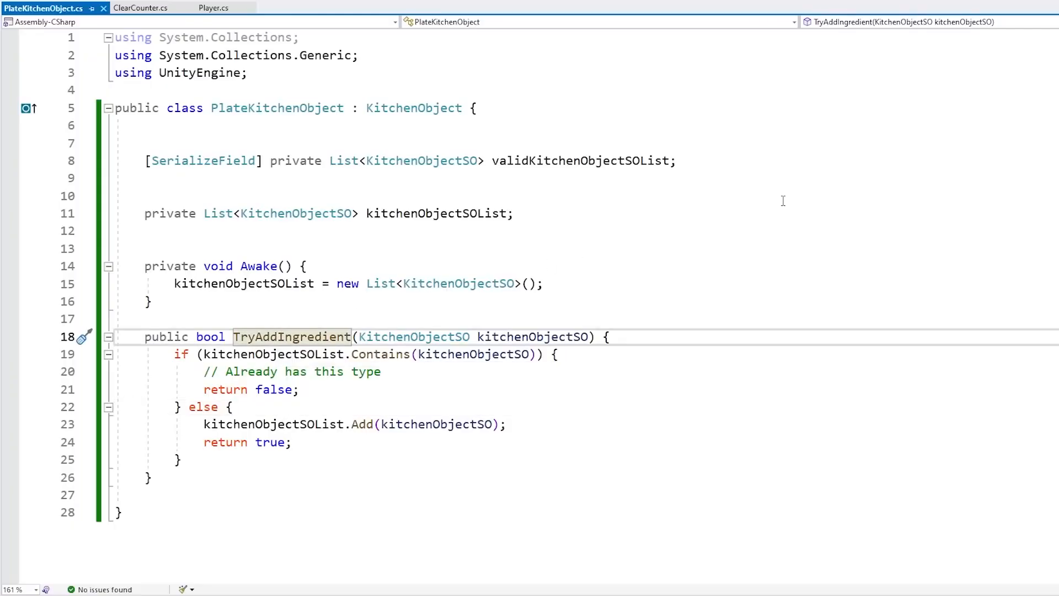
{"action": "key", "text": "End"}
{"action": "key", "text": "Return"}
{"action": "type", "text": "if (validKitchenObjectSOList) {"}
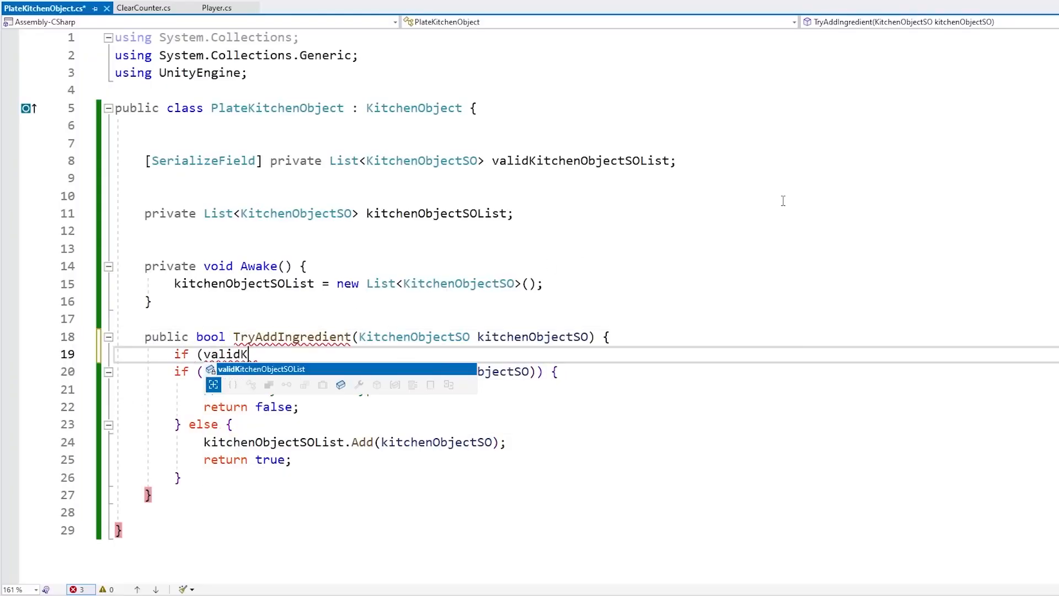
{"action": "key", "text": "Return"}
{"action": "type", "text": "}"}
{"action": "key", "text": "Up"}
{"action": "key", "text": "End"}
{"action": "key", "text": "Left"}
{"action": "key", "text": "Left"}
{"action": "key", "text": "Left"}
{"action": "type", "text": ".Contains("}
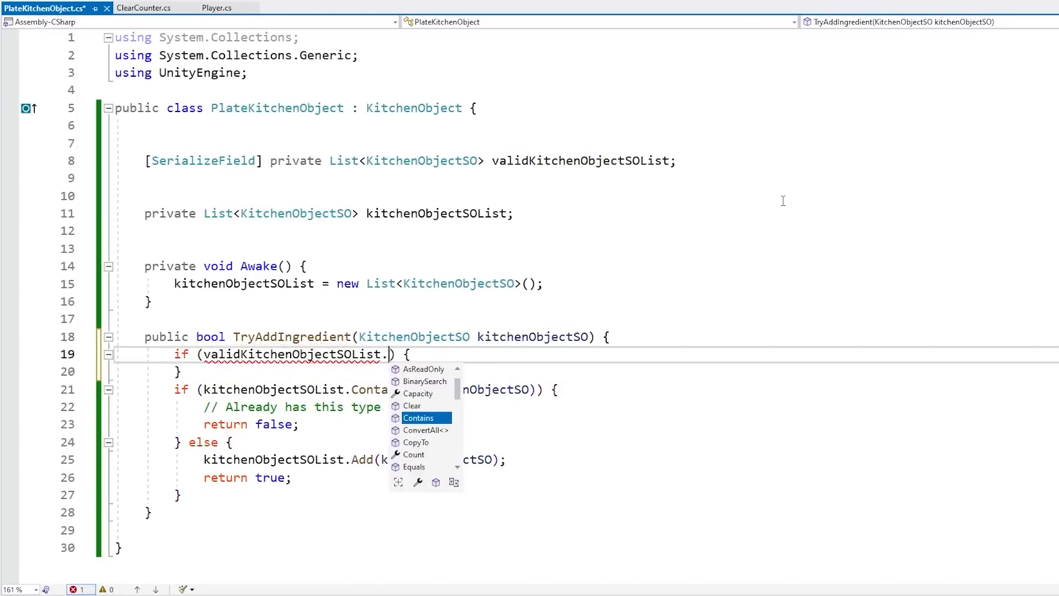
{"action": "type", "text": "kitchenObjectSO)"}
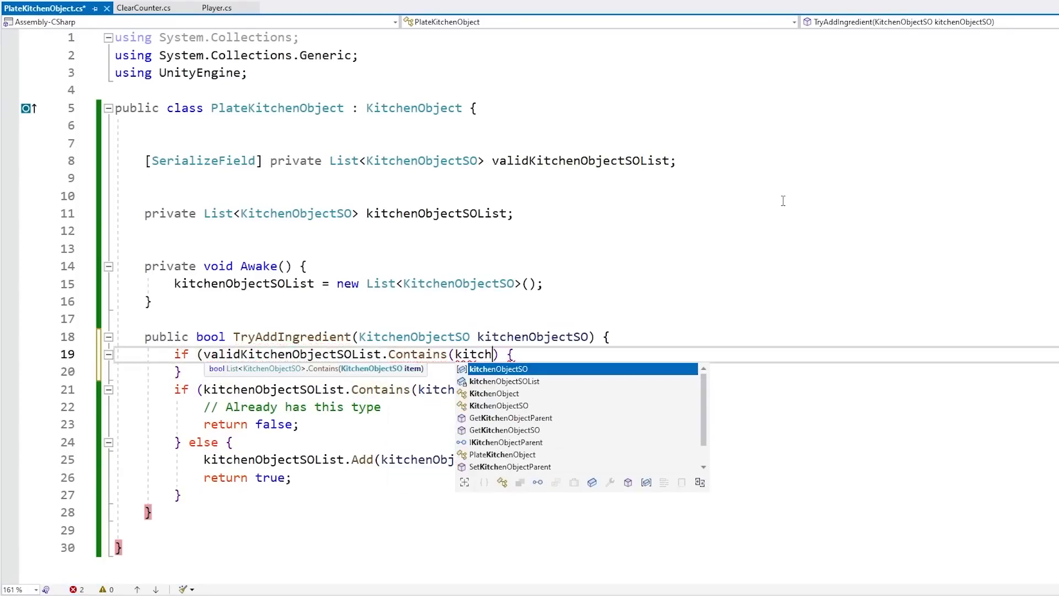
Negate the valid-list check, return false inside it under the comment "// Not a valid ingredient", and save the script.
{"action": "key", "text": "Home"}
{"action": "key", "text": "Right"}
{"action": "key", "text": "Right"}
{"action": "key", "text": "Right"}
{"action": "key", "text": "Right"}
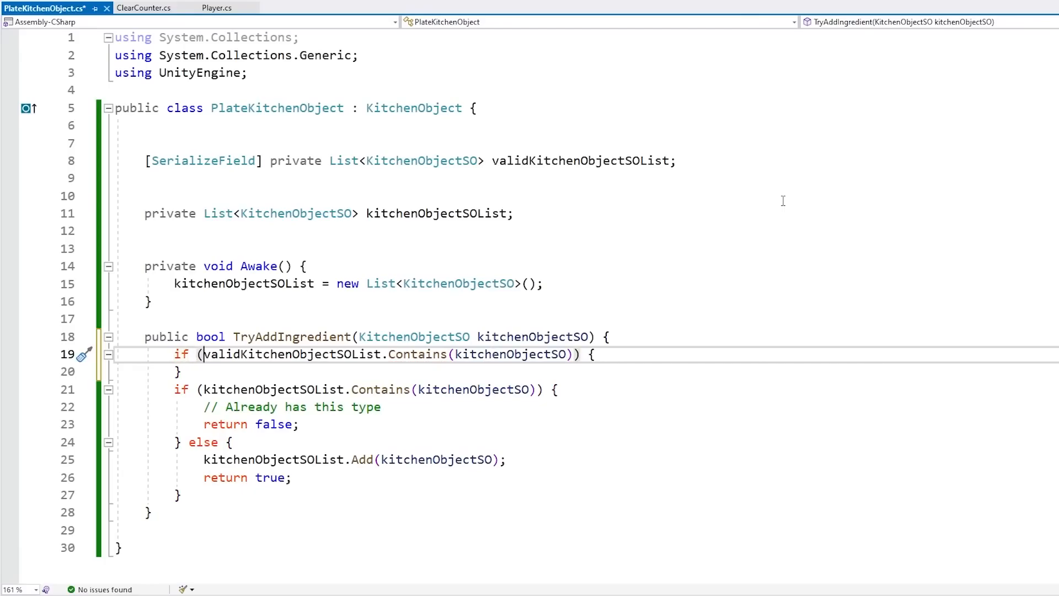
{"action": "type", "text": "!"}
{"action": "key", "text": "End"}
{"action": "key", "text": "Return"}
{"action": "type", "text": "return false;"}
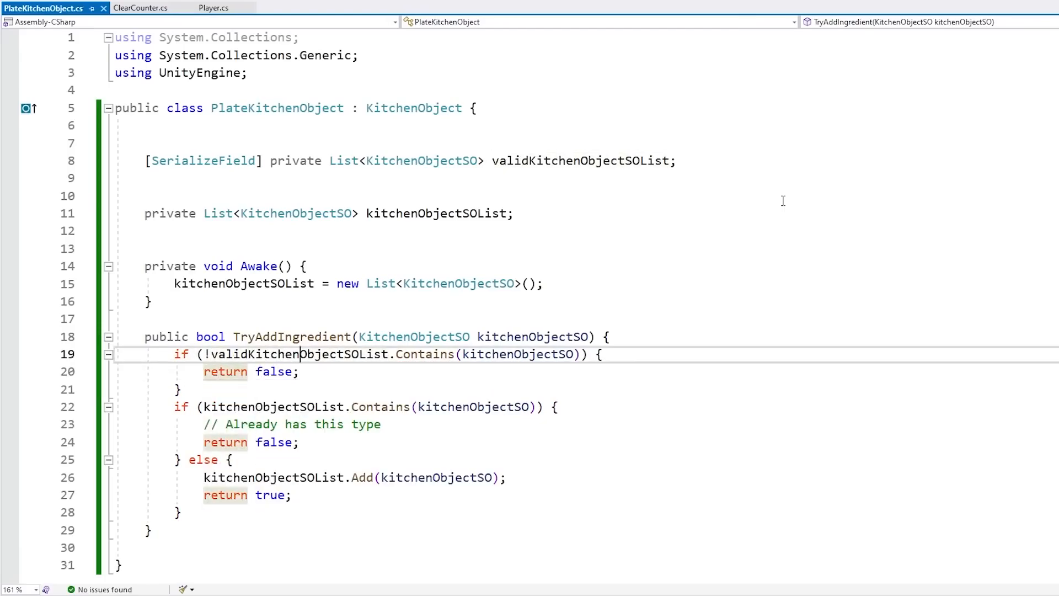
{"action": "key", "text": "ctrl+Return"}
{"action": "type", "text": "// Not a valid ingredient"}
{"action": "key", "text": "ctrl+s"}
{"action": "left_click", "coordinate": [424, 406]}
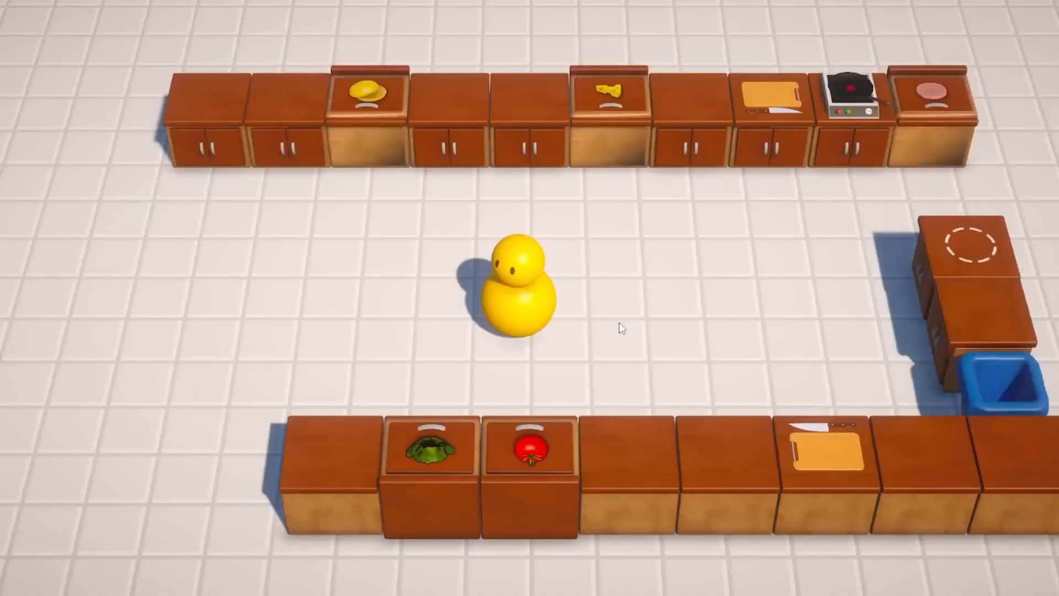
In the running game, take a whole tomato from its container and set it down on the adjacent clear counter.
{"action": "key", "text": "s"}
{"action": "key", "text": "e"}
{"action": "key", "text": "d"}
{"action": "key", "text": "e"}
Take another tomato from the container, place it on the nearby cutting counter, and cut it into slices.
{"action": "key", "text": "a"}
{"action": "key", "text": "e"}
{"action": "key", "text": "d"}
{"action": "key", "text": "s"}
{"action": "key", "text": "e"}
{"action": "key", "text": "f"}
{"action": "key", "text": "f"}
{"action": "key", "text": "f"}
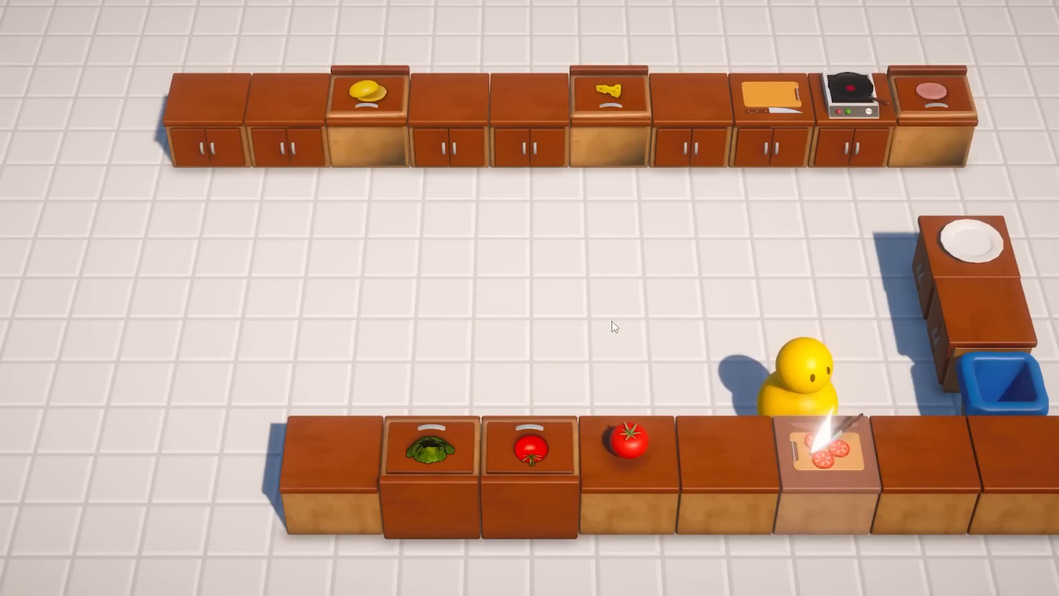
Move the tomato slices from the cutting counter to the clear counter beside the whole tomato.
{"action": "key", "text": "e"}
{"action": "key", "text": "a"}
{"action": "key", "text": "s"}
{"action": "key", "text": "e"}
Pick up a plate from the plates counter and try adding the tomato items on the clear counters to it.
{"action": "key", "text": "w"}
{"action": "key", "text": "d"}
{"action": "key", "text": "e"}
{"action": "key", "text": "a"}
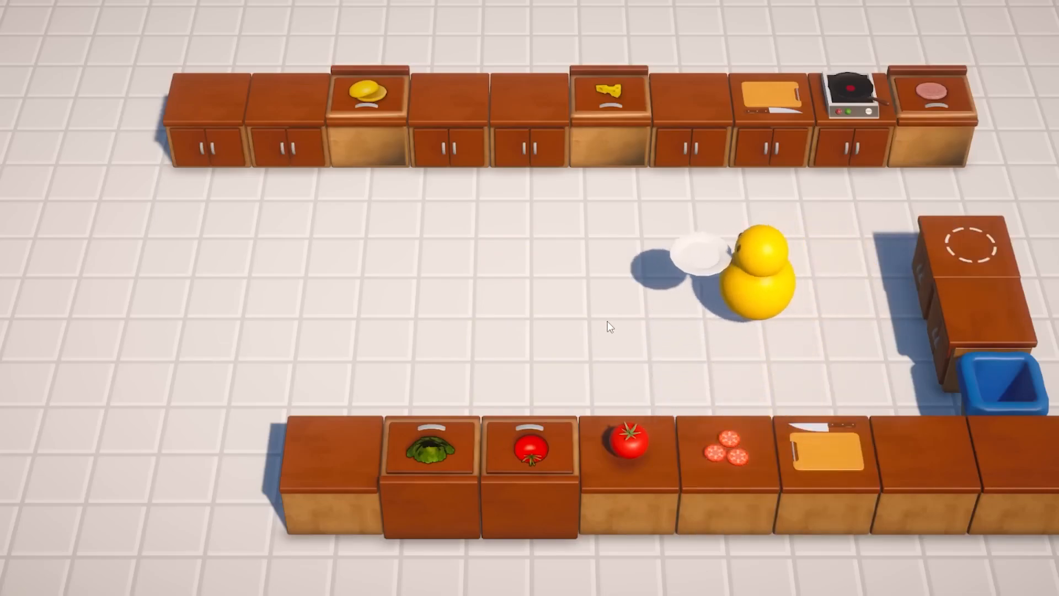
{"action": "key", "text": "s"}
{"action": "key", "text": "d"}
{"action": "key", "text": "s"}
{"action": "key", "text": "e"}
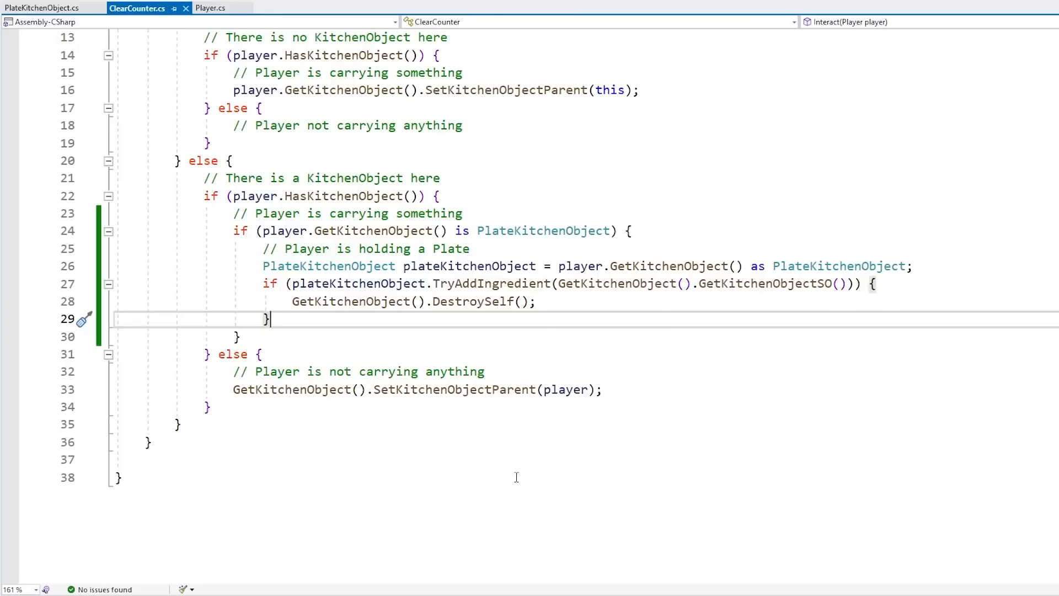
Examine the plate handling in ClearCounter's Interact method, from the PlateKitchenObject type check and cast to the TryAddIngredient call.
{"action": "left_click", "coordinate": [470, 461]}
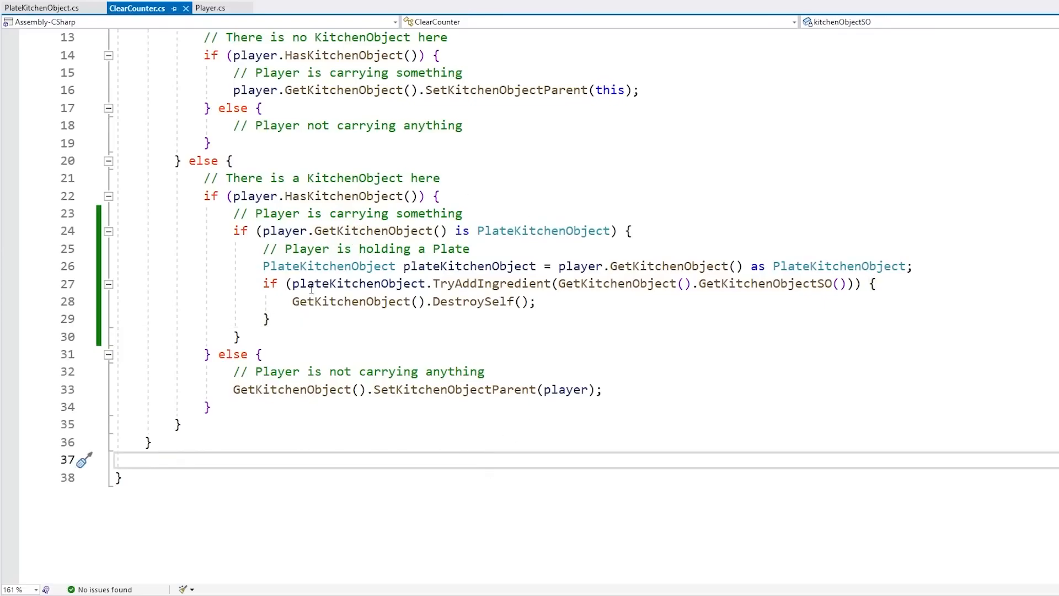
{"action": "left_click", "coordinate": [335, 318]}
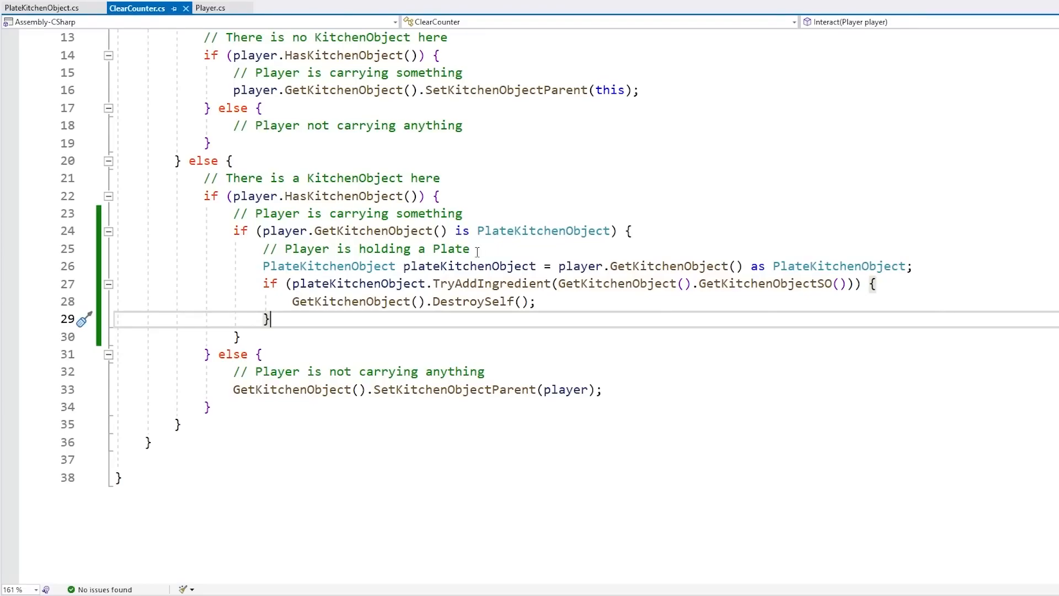
{"action": "mouse_move", "coordinate": [633, 230]}
{"action": "left_mouse_down"}
{"action": "mouse_move", "coordinate": [234, 231]}
{"action": "mouse_move", "coordinate": [651, 223]}
{"action": "left_mouse_up"}
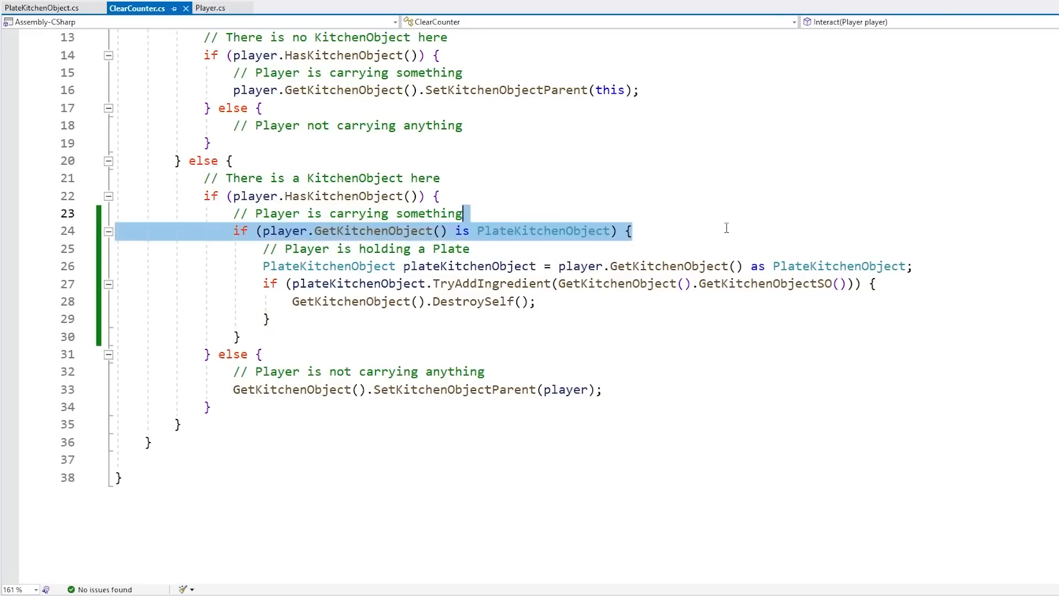
{"action": "mouse_move", "coordinate": [929, 266]}
{"action": "left_mouse_down"}
{"action": "mouse_move", "coordinate": [940, 258]}
{"action": "mouse_move", "coordinate": [943, 275]}
{"action": "left_mouse_up"}
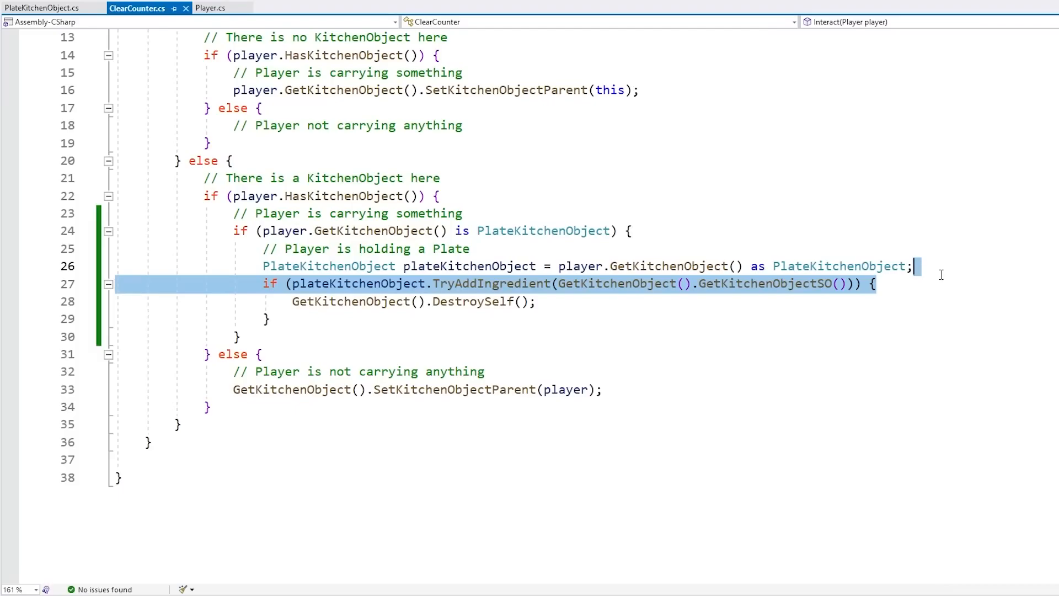
{"action": "left_click", "coordinate": [821, 250]}
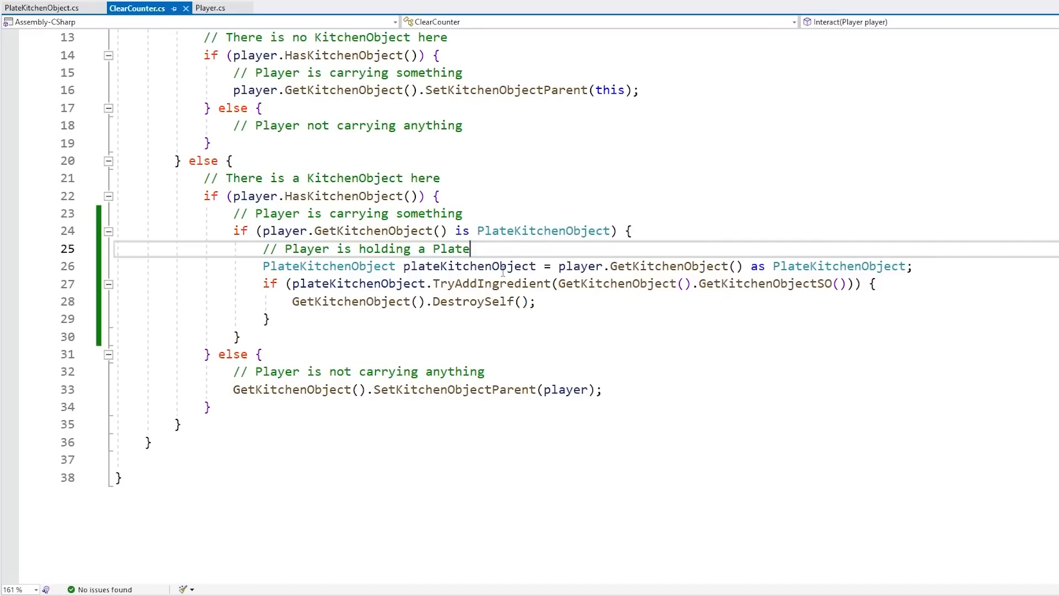
{"action": "scroll", "coordinate": [504, 267], "scroll_direction": "up", "scroll_amount": 3}
{"action": "scroll", "coordinate": [515, 282], "scroll_direction": "down", "scroll_amount": 1}
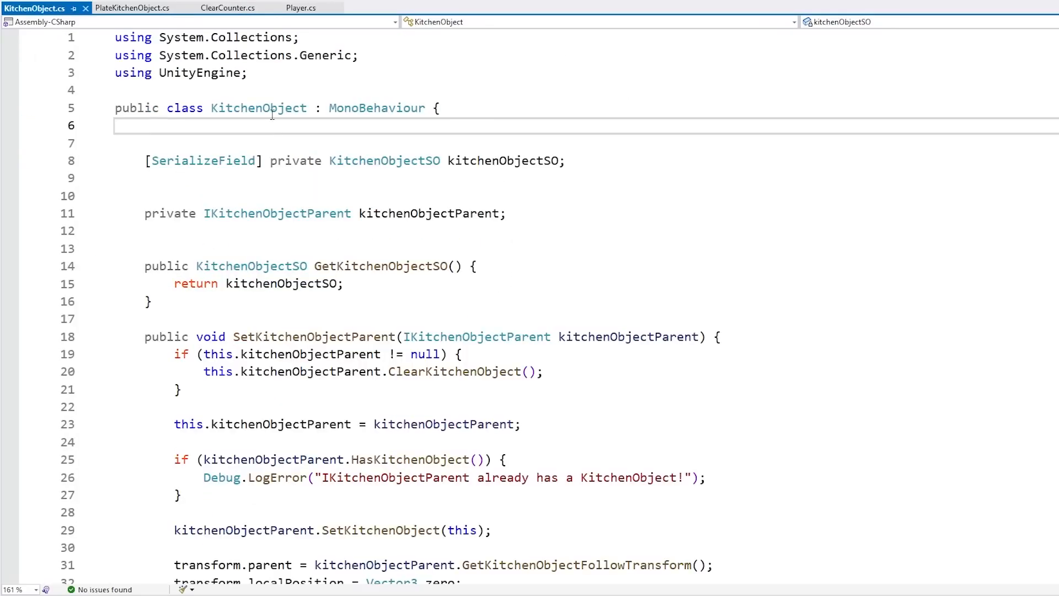
In the KitchenObject script, add an empty method public bool TryGetPlate(out PlateKitchenObject plateKitchenObject) below DestroySelf.
{"action": "double_click", "coordinate": [272, 113]}
{"action": "left_click", "coordinate": [320, 144]}
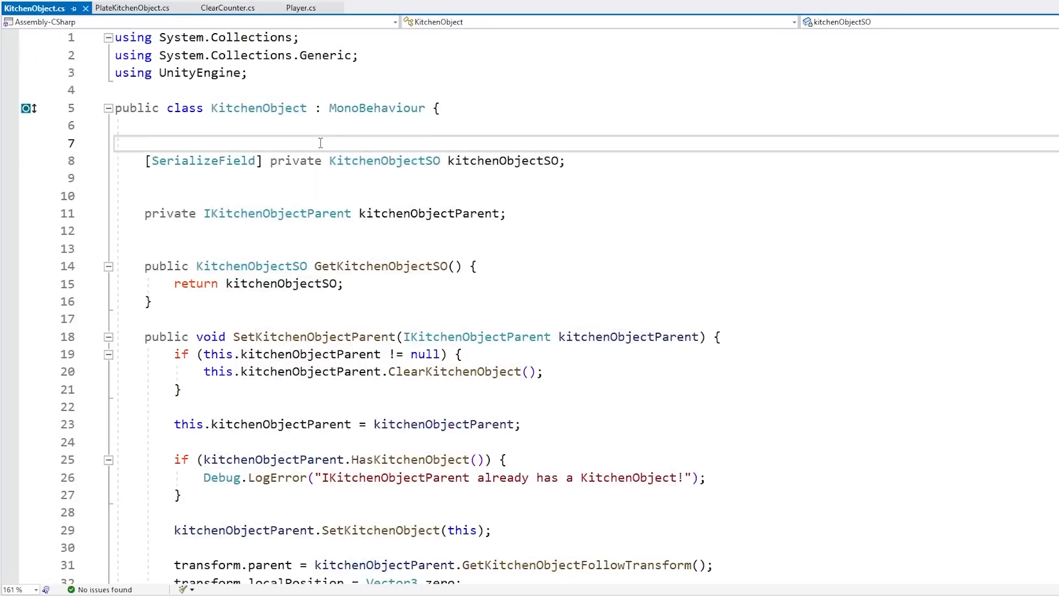
{"action": "scroll", "coordinate": [320, 144], "scroll_direction": "down", "scroll_amount": 9}
{"action": "scroll", "coordinate": [260, 338], "scroll_direction": "down", "scroll_amount": 7}
{"action": "scroll", "coordinate": [260, 338], "scroll_direction": "up", "scroll_amount": 7}
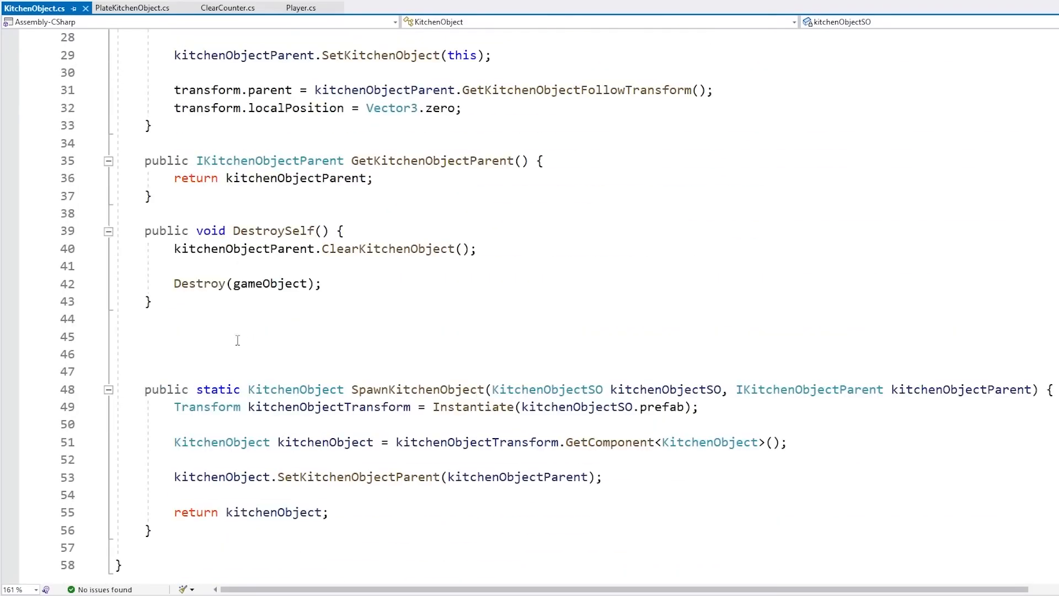
{"action": "left_click", "coordinate": [300, 313]}
{"action": "scroll", "coordinate": [300, 305], "scroll_direction": "up", "scroll_amount": 1}
{"action": "key", "text": "Return"}
{"action": "type", "text": "publ"}
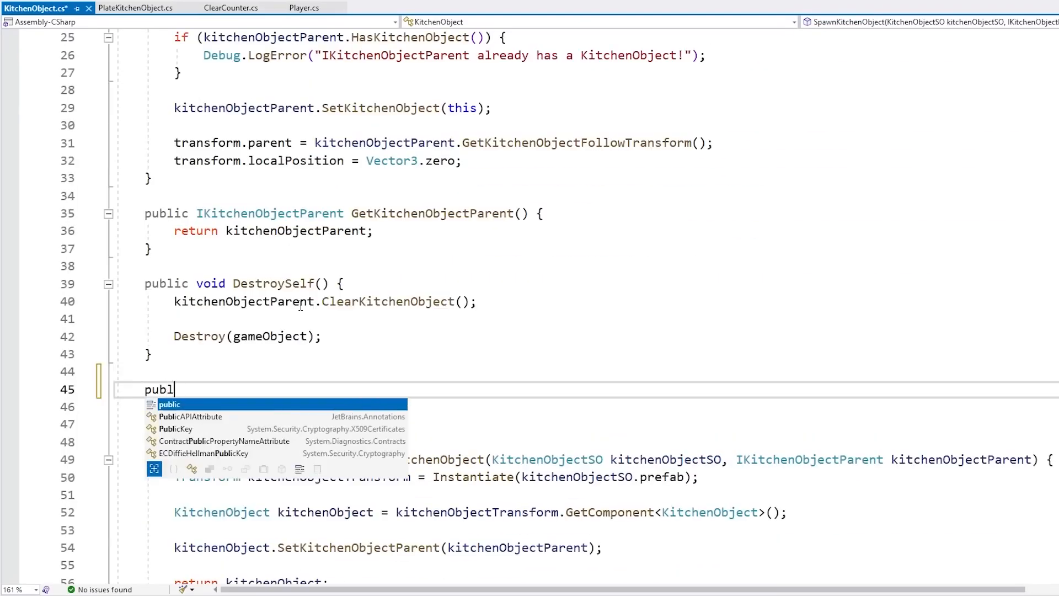
{"action": "type", "text": "ic bool "}
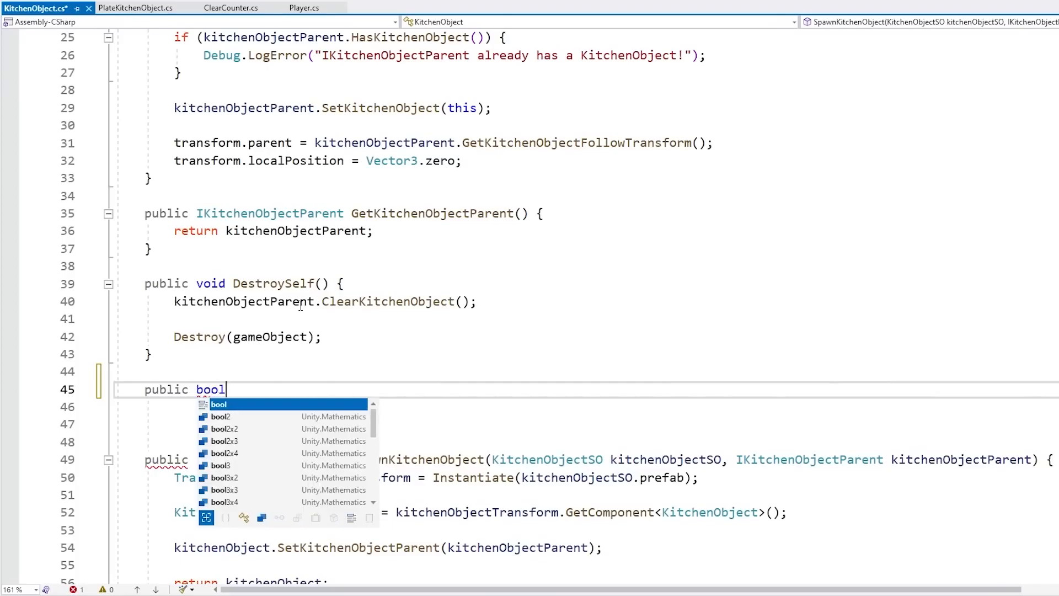
{"action": "type", "text": "TryGetPlate("}
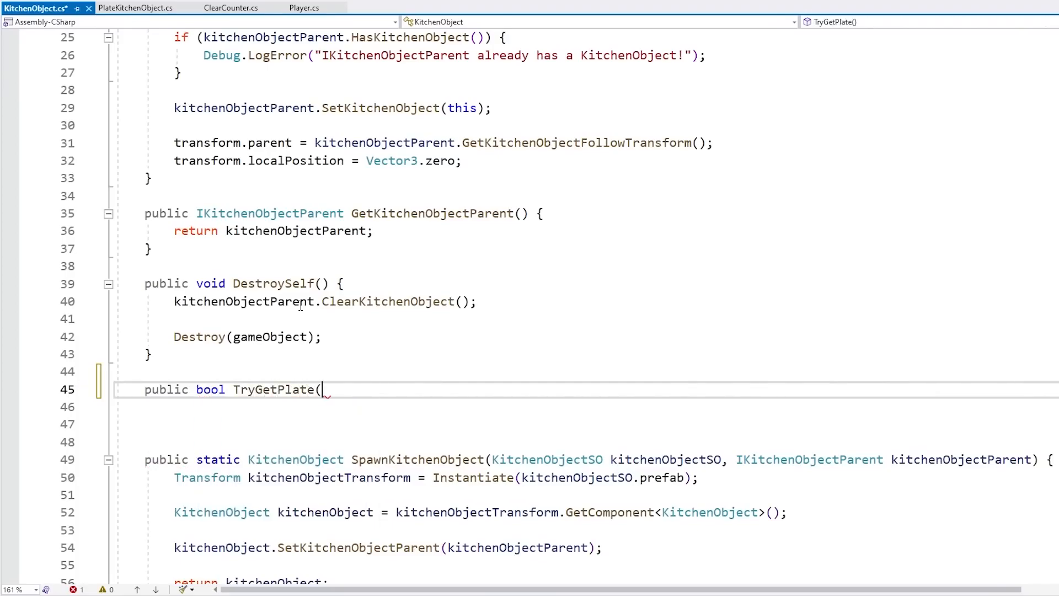
{"action": "type", "text": "out "}
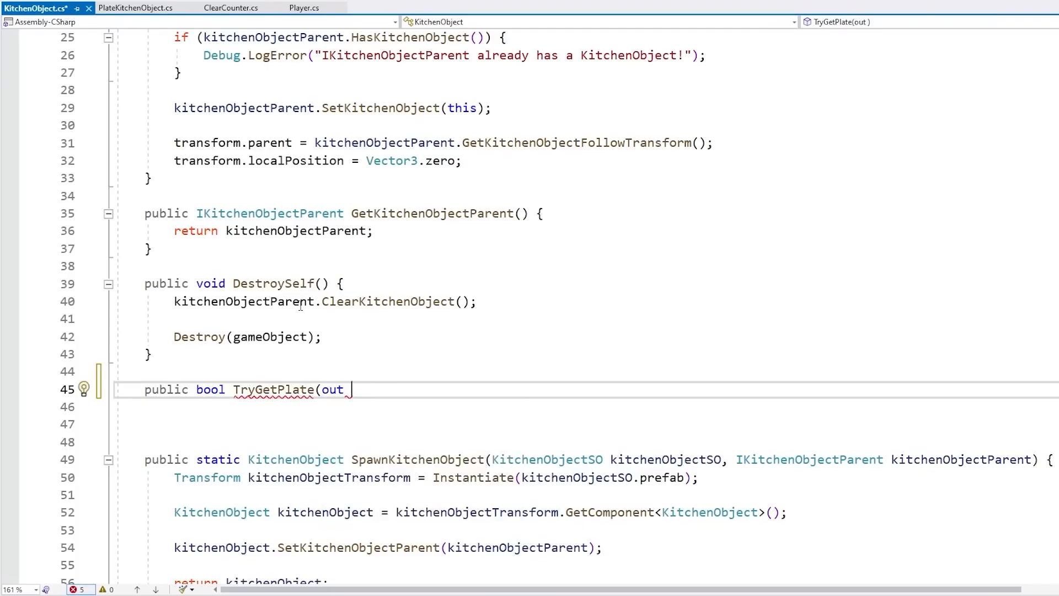
{"action": "type", "text": "PlateKitchenObject"}
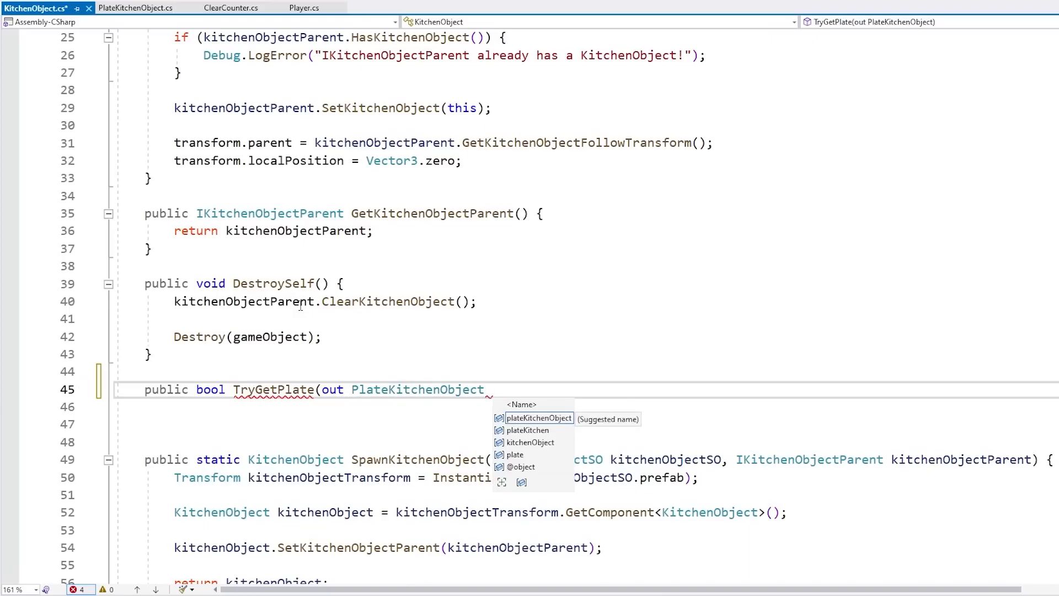
{"action": "type", "text": ") {"}
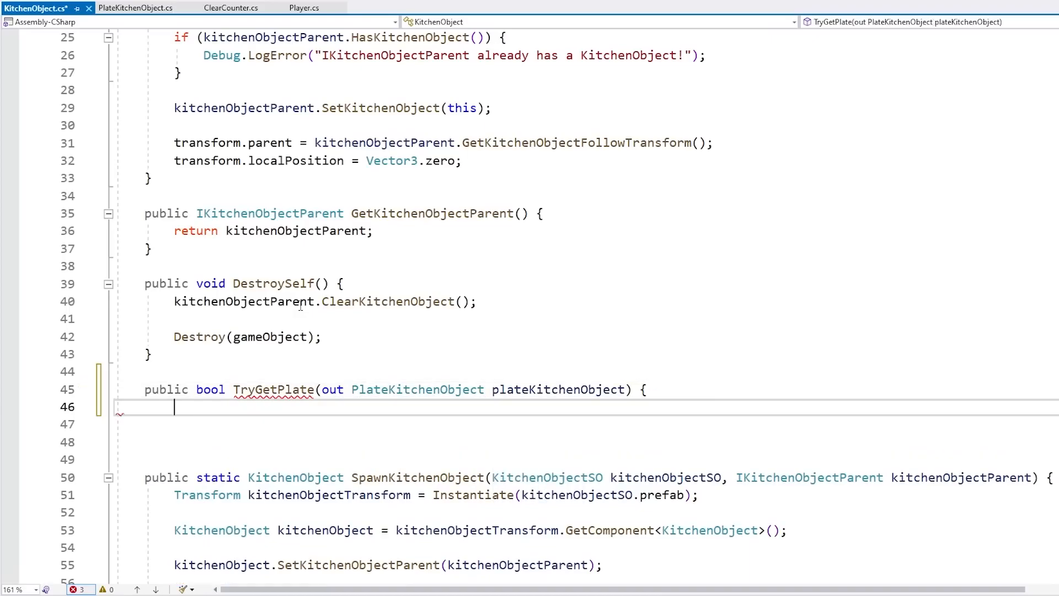
{"action": "key", "text": "Return"}
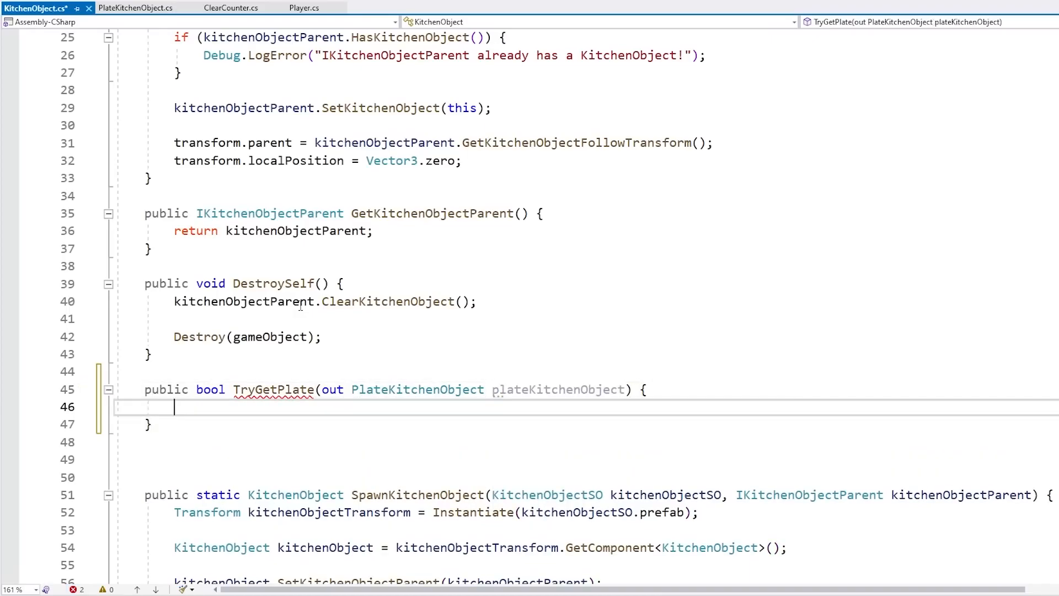
In TryGetPlate, add an if (this is PlateKitchenObject) block that assigns plateKitchenObject = this as PlateKitchenObject and returns true.
{"action": "type", "text": "if (this is PlateK"}
{"action": "key", "text": "Tab"}
{"action": "type", "text": ") {"}
{"action": "key", "text": "Return"}
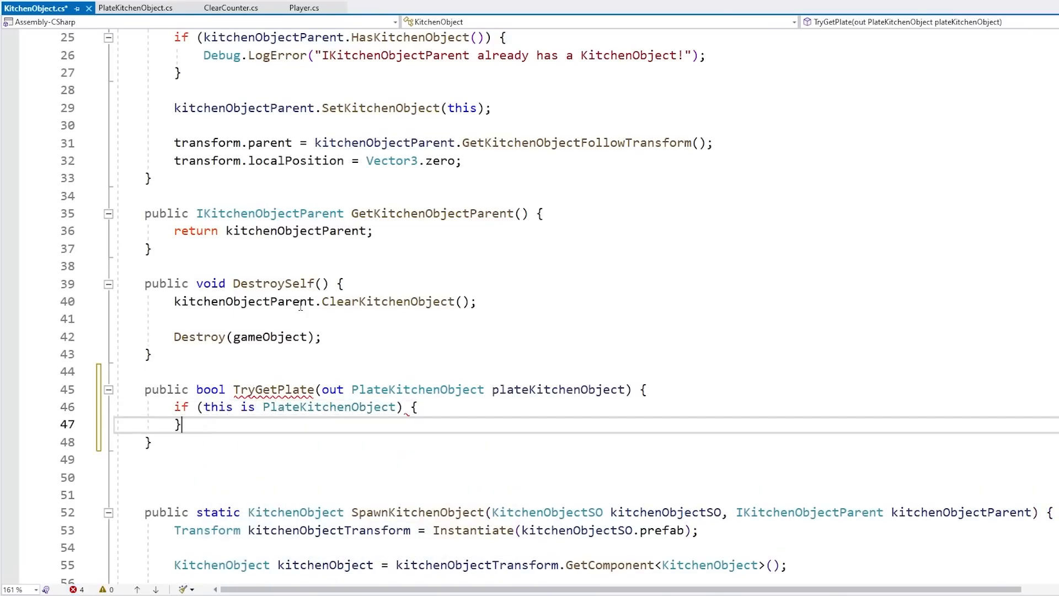
{"action": "type", "text": "plateKi"}
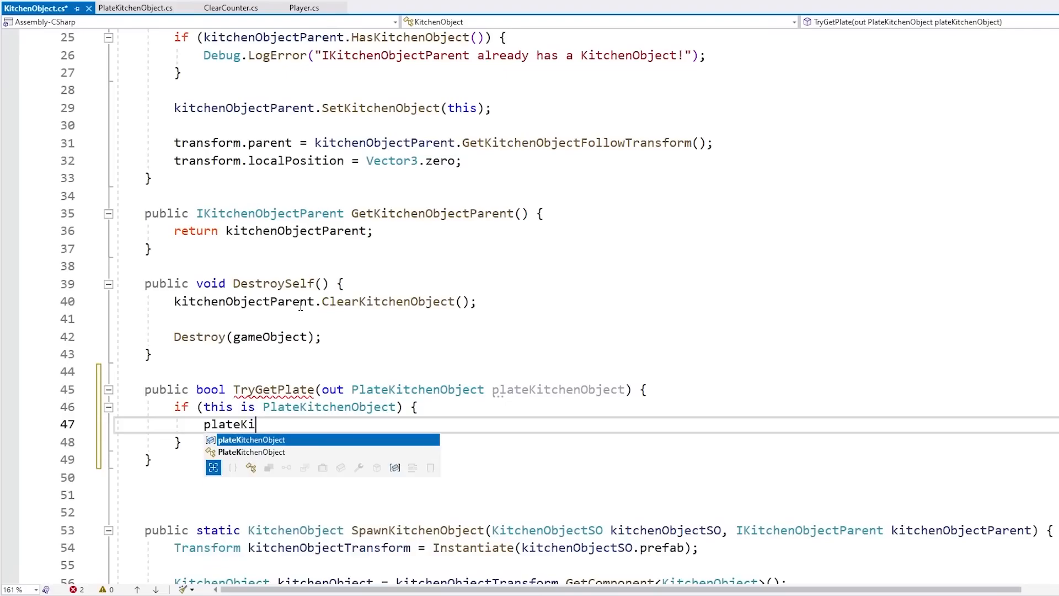
{"action": "type", "text": "tchenObject =) this a"}
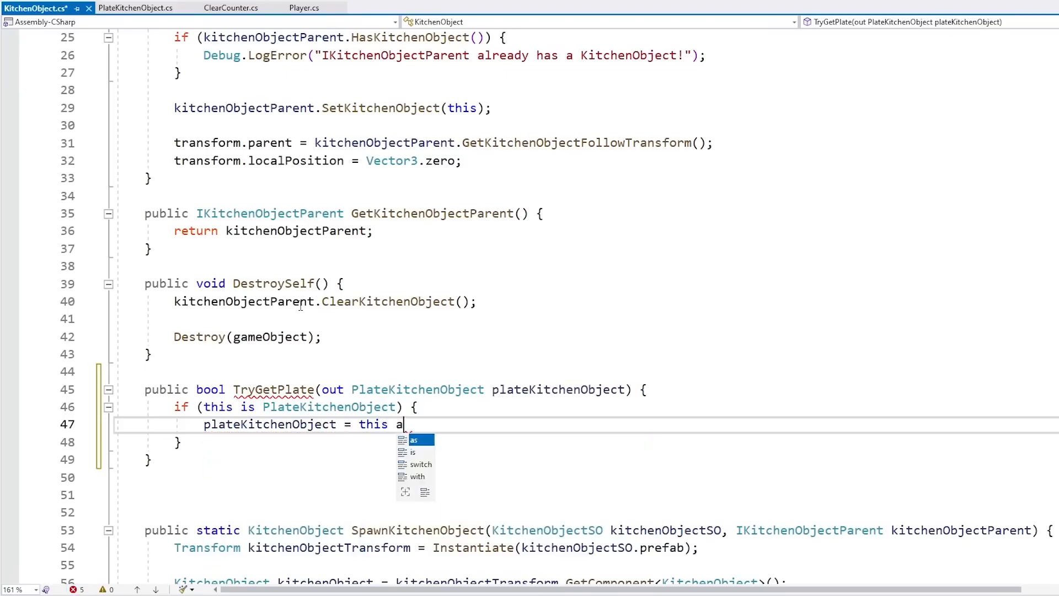
{"action": "type", "text": "s PlateKitchenObject;"}
{"action": "key", "text": "Return"}
{"action": "type", "text": "return true;"}
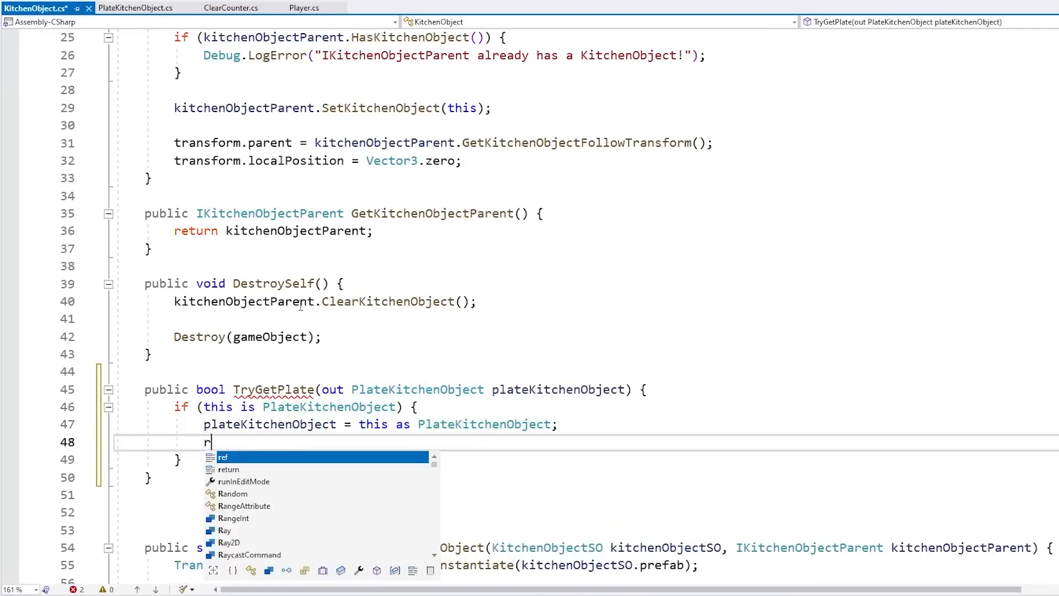
Add an else branch to TryGetPlate that returns false, and save the KitchenObject script.
{"action": "key", "text": "Down"}
{"action": "type", "text": "else {"}
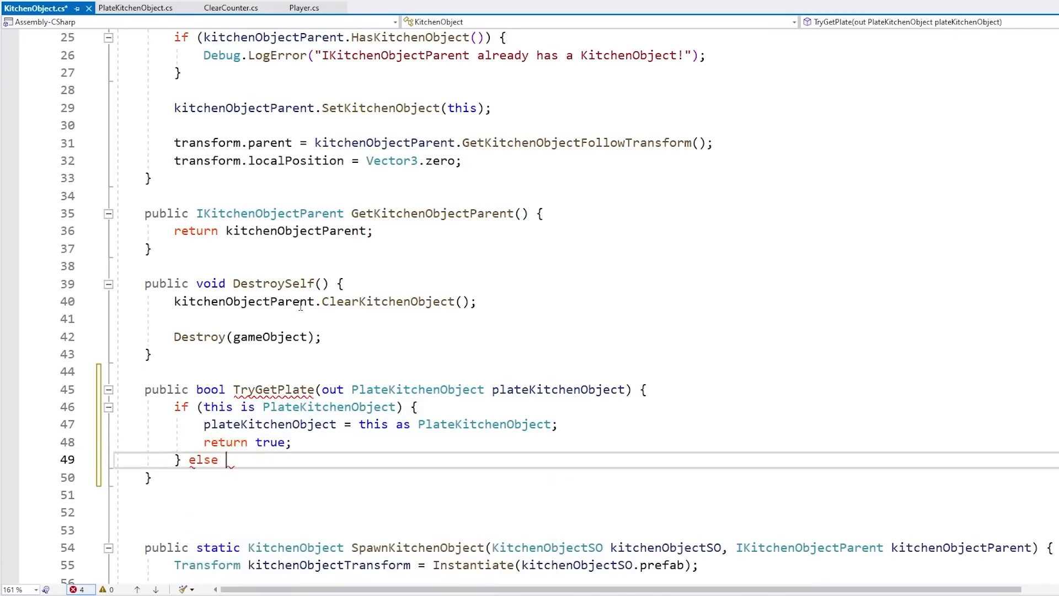
{"action": "key", "text": "Return"}
{"action": "type", "text": "return false;"}
{"action": "key", "text": "ctrl+s"}
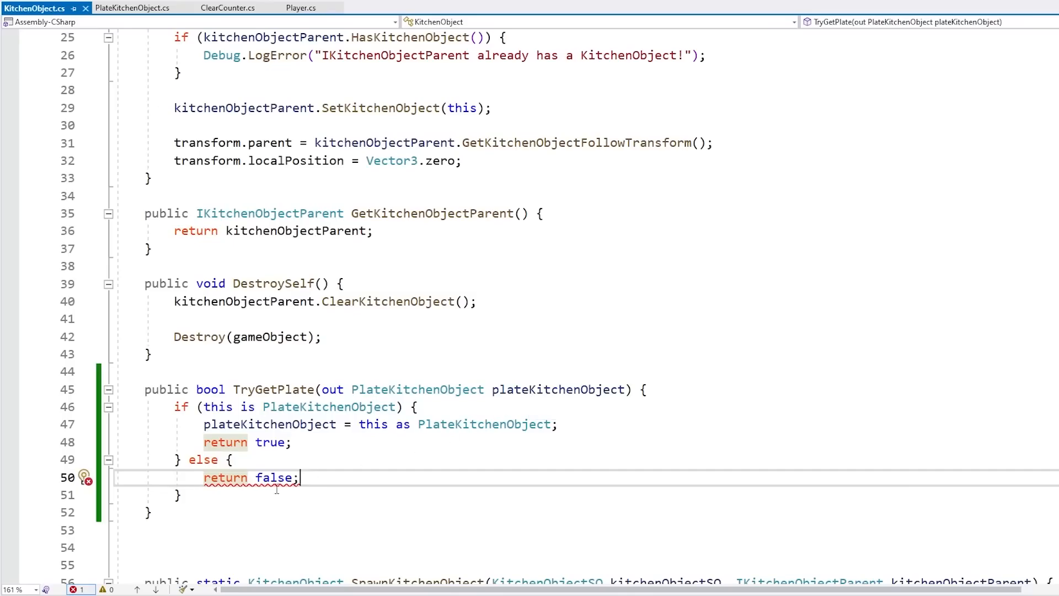
Assign plateKitchenObject = null before return false in TryGetPlate's else branch, and save the script.
{"action": "mouse_move", "coordinate": [290, 479]}
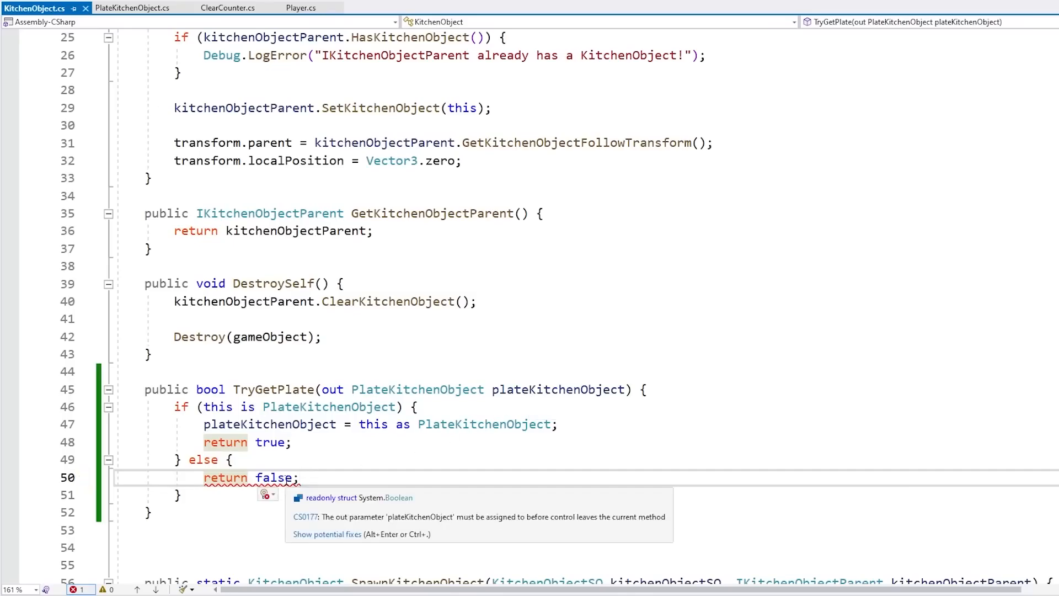
{"action": "left_click", "coordinate": [529, 389]}
{"action": "left_click", "coordinate": [292, 460]}
{"action": "key", "text": "Return"}
{"action": "type", "text": "plateKitchenObject = null;"}
{"action": "key", "text": "ctrl+s"}
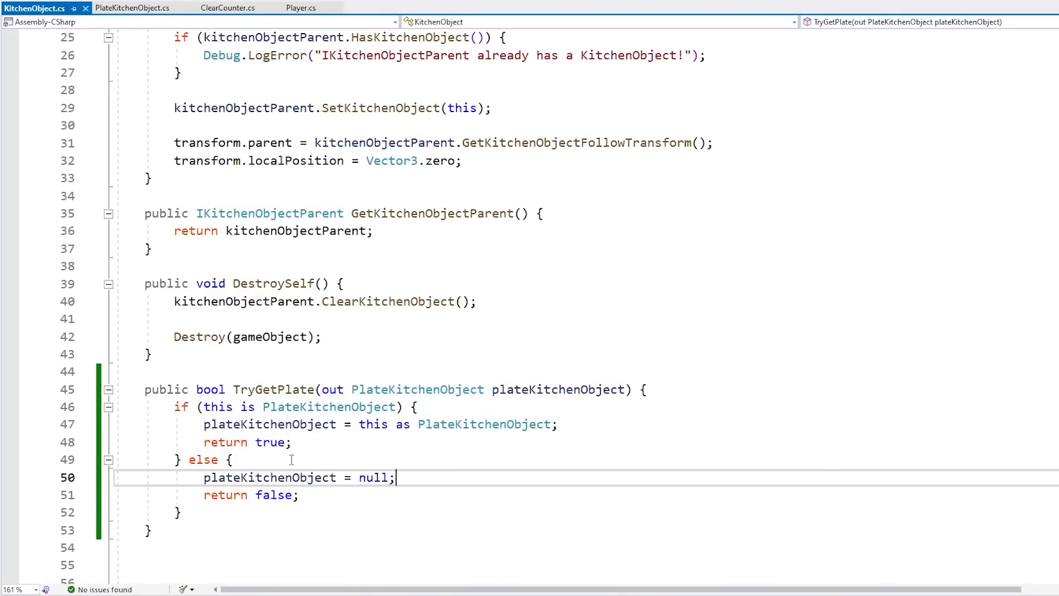
In ClearCounter's Interact method, replace the is PlateKitchenObject check with a .TryGetPlate(out PlateKitchenObject plateKitchenObject) call on the player's kitchen object.
{"action": "left_click", "coordinate": [228, 8]}
{"action": "double_click", "coordinate": [256, 113]}
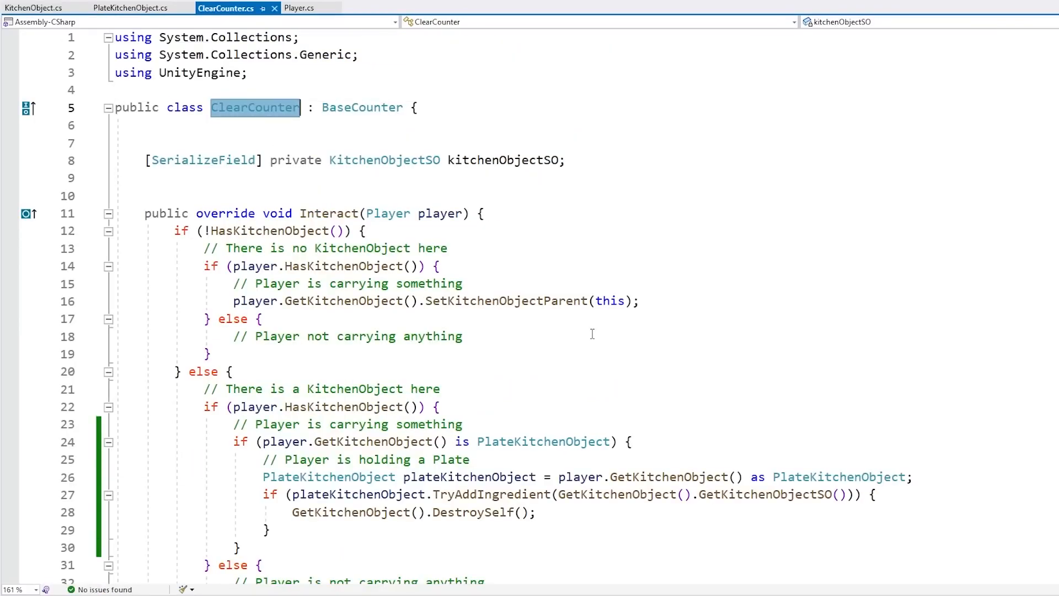
{"action": "scroll", "coordinate": [592, 333], "scroll_direction": "down", "scroll_amount": 2}
{"action": "left_click", "coordinate": [485, 336]}
{"action": "left_click", "coordinate": [537, 322]}
{"action": "left_click", "coordinate": [360, 342]}
{"action": "left_click", "coordinate": [447, 336]}
{"action": "key", "text": "ctrl+shift+Right"}
{"action": "key", "text": "ctrl+shift+Right"}
{"action": "key", "text": "ctrl+shift+Right"}
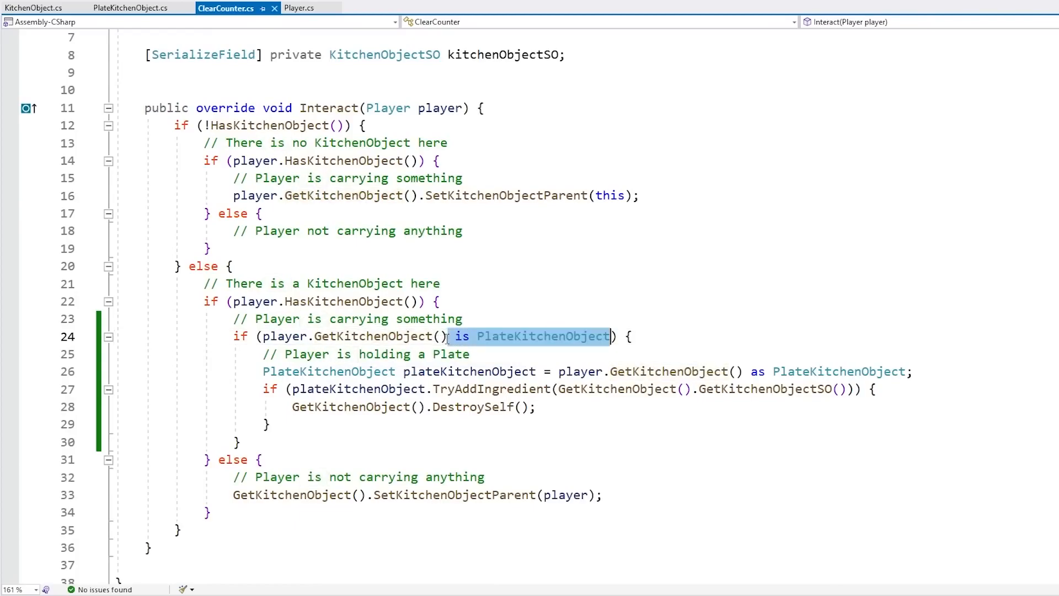
{"action": "type", "text": ".try"}
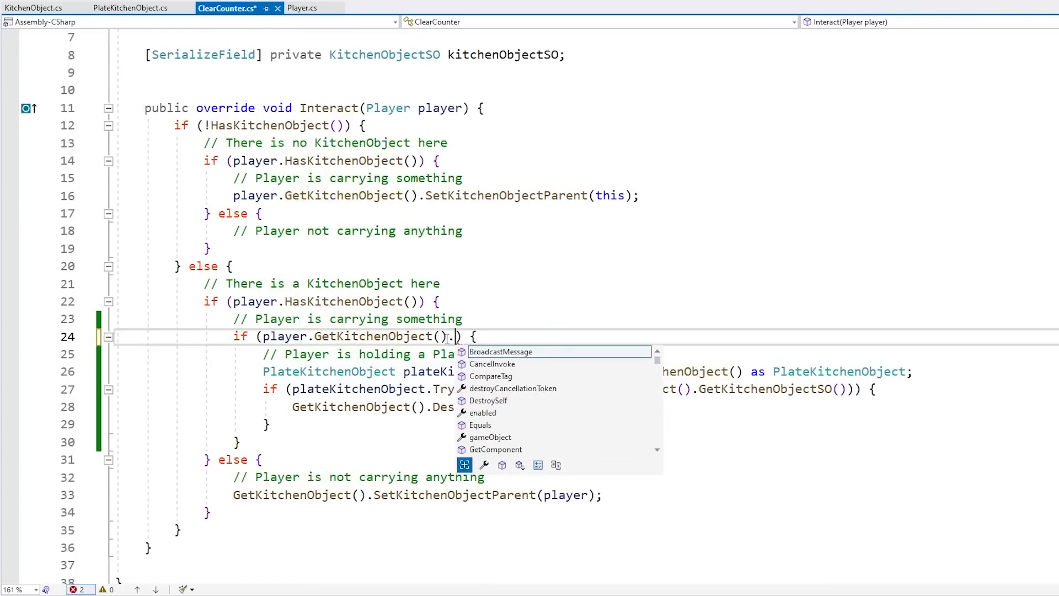
{"action": "key", "text": "Down"}
{"action": "key", "text": "Down"}
{"action": "key", "text": "Tab"}
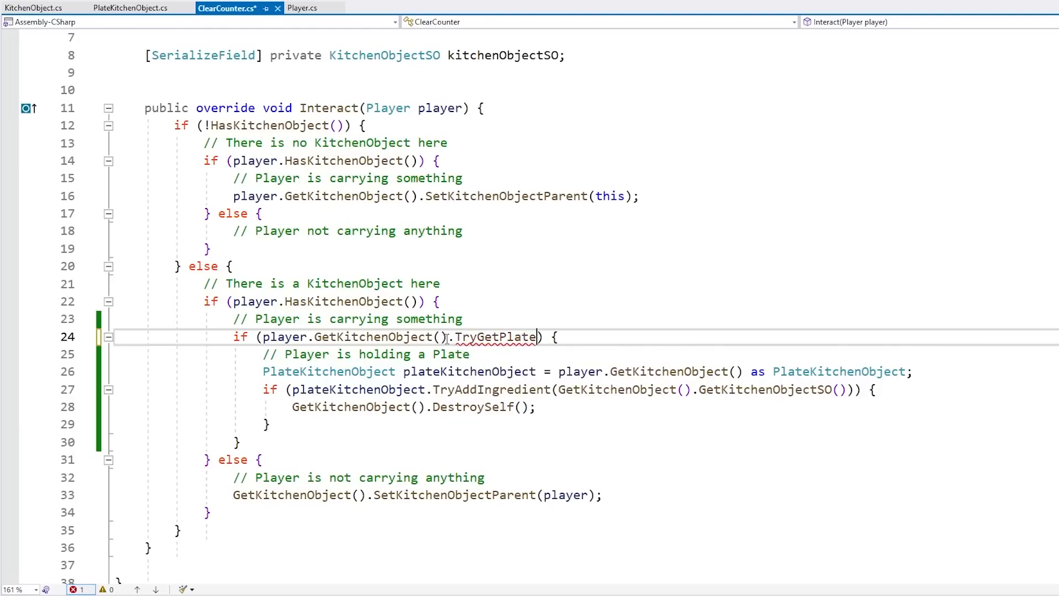
{"action": "type", "text": "(o"}
{"action": "type", "text": "ut PlateKitchenObject plate"}
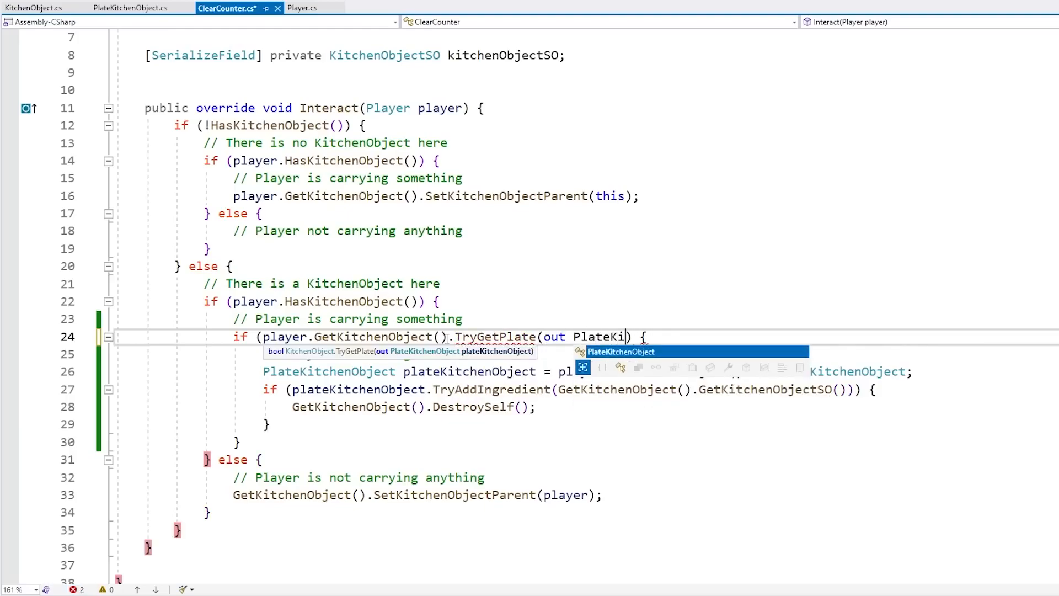
{"action": "type", "text": "KitchenObject)"}
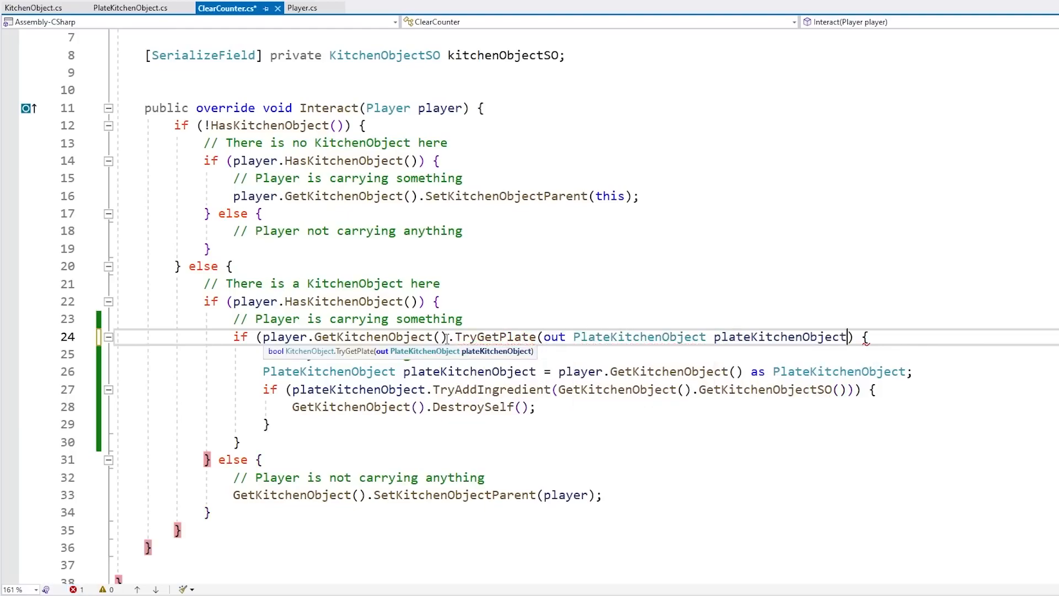
{"action": "key", "text": "ctrl+s"}
Remove the redundant line casting the player's kitchen object to PlateKitchenObject from ClearCounter's Interact method, and save the script.
{"action": "key", "text": "Down"}
{"action": "key", "text": "Down"}
{"action": "key", "text": "ctrl+x"}
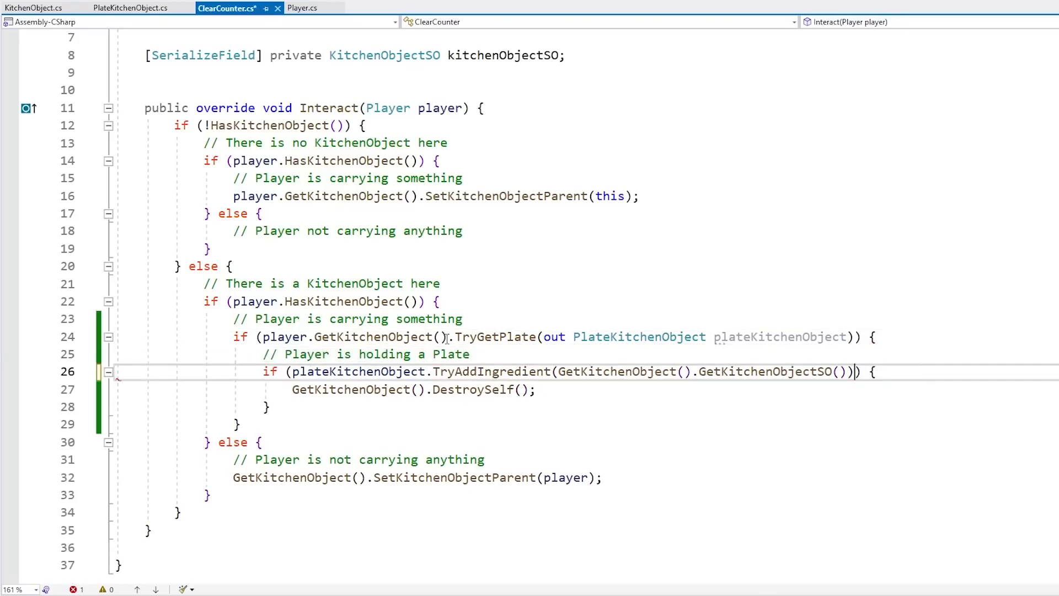
{"action": "key", "text": "ctrl+s"}
{"action": "key", "text": "Down"}
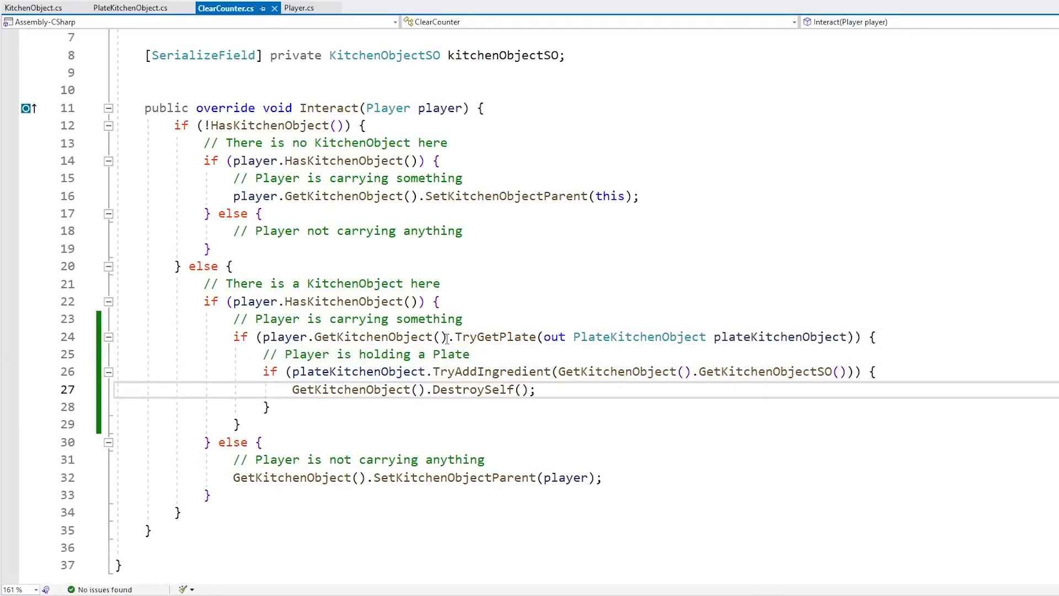
Examine the nested TryGetPlate and TryAddIngredient checks in ClearCounter's Interact method.
{"action": "left_click", "coordinate": [533, 356]}
{"action": "double_click", "coordinate": [486, 337]}
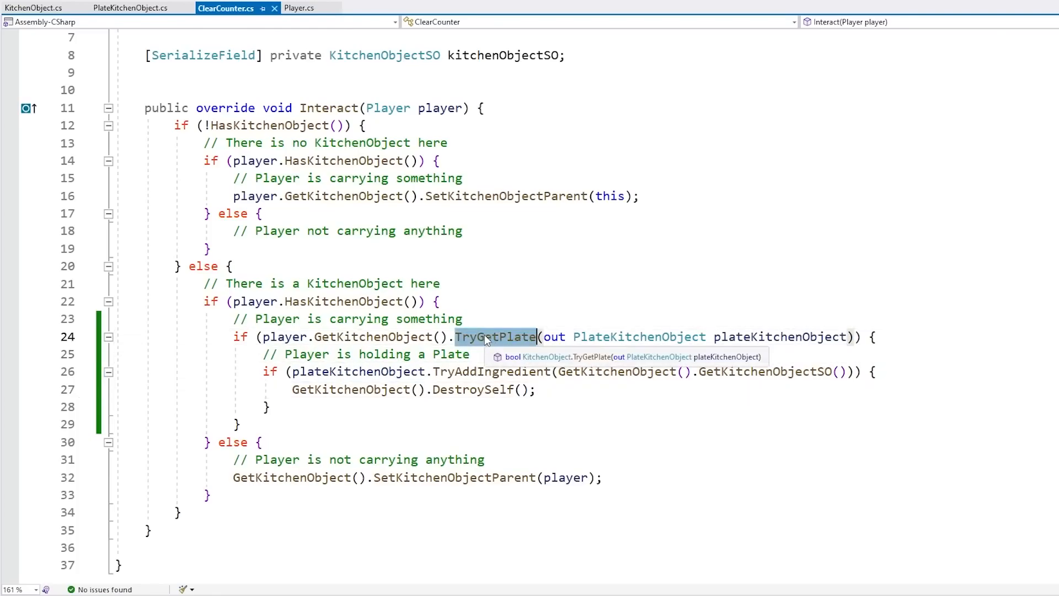
{"action": "left_click", "coordinate": [484, 371]}
{"action": "double_click", "coordinate": [484, 372]}
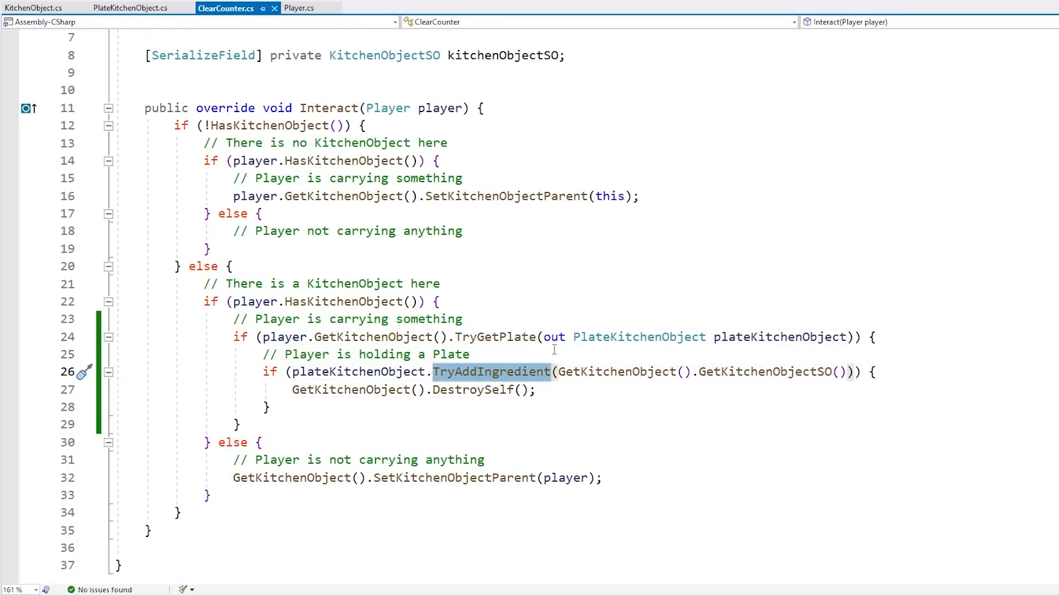
{"action": "left_click", "coordinate": [513, 351]}
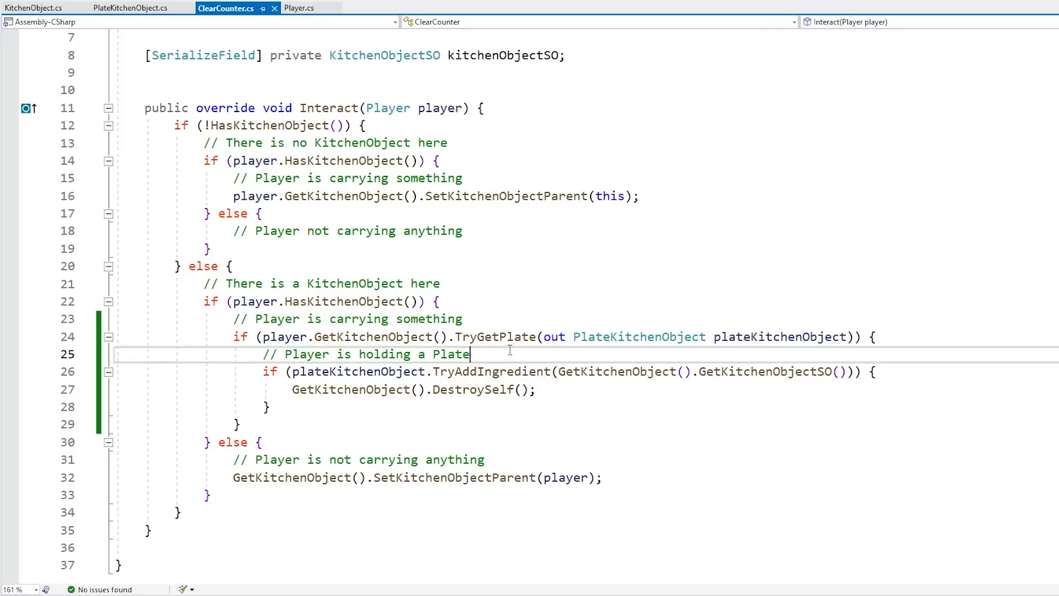
{"action": "left_click_drag", "start_coordinate": [511, 320], "coordinate": [535, 389]}
{"action": "left_click", "coordinate": [542, 372]}
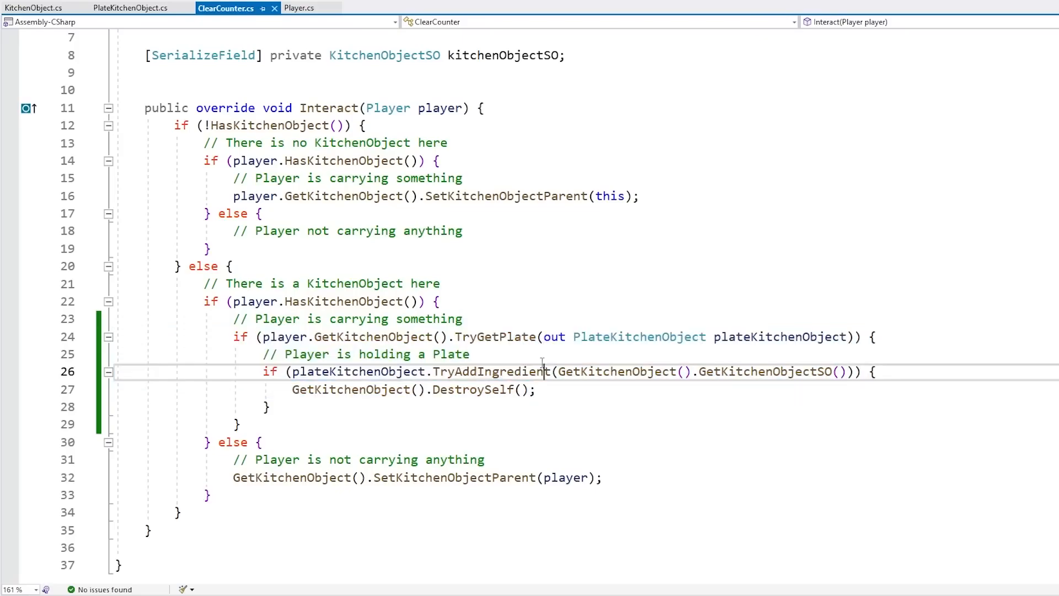
{"action": "left_click_drag", "start_coordinate": [900, 334], "coordinate": [905, 319]}
{"action": "left_click_drag", "start_coordinate": [895, 367], "coordinate": [883, 337]}
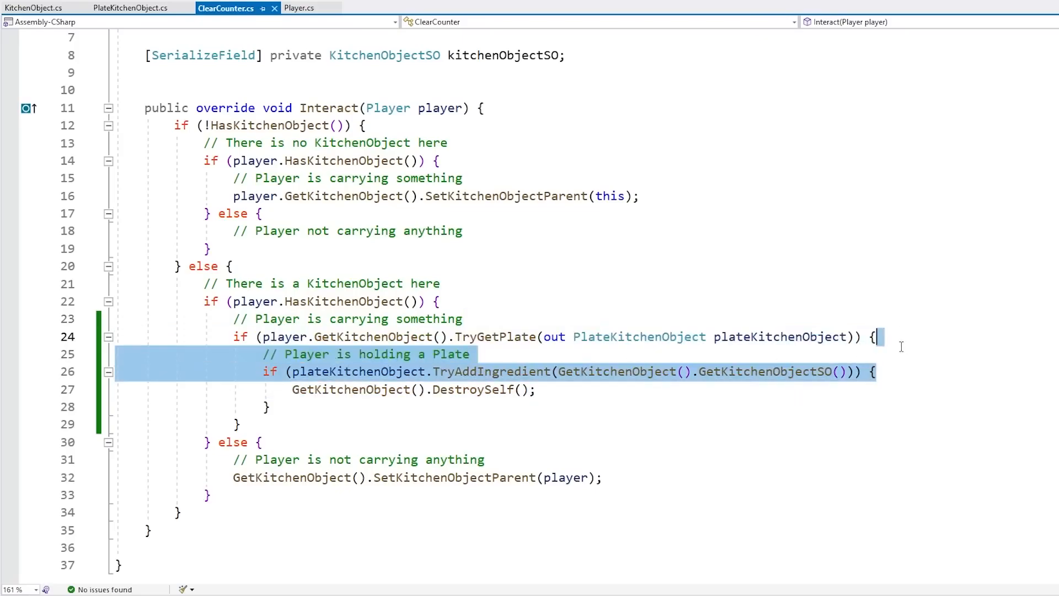
{"action": "left_click", "coordinate": [852, 360]}
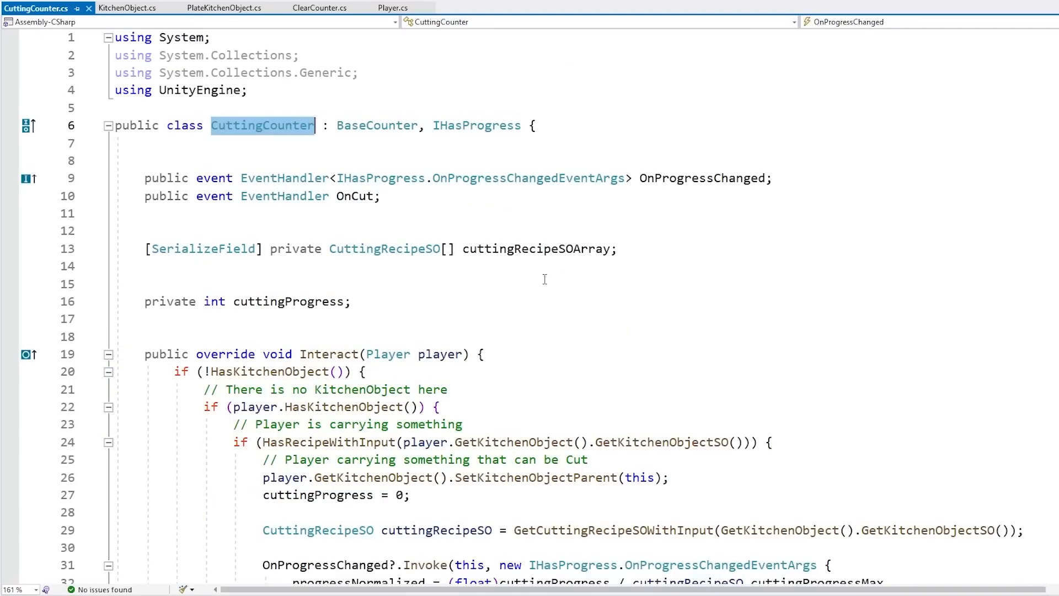
Copy the TryGetPlate block from ClearCounter's Interact method into the matching "Player is carrying something" branch of CuttingCounter.
{"action": "scroll", "coordinate": [432, 230], "scroll_direction": "down", "scroll_amount": 2}
{"action": "scroll", "coordinate": [432, 230], "scroll_direction": "down", "scroll_amount": 8}
{"action": "scroll", "coordinate": [464, 273], "scroll_direction": "up", "scroll_amount": 2}
{"action": "left_click", "coordinate": [481, 284]}
{"action": "key", "text": "shift+Up"}
{"action": "left_click", "coordinate": [499, 320]}
{"action": "key", "text": "shift+Up"}
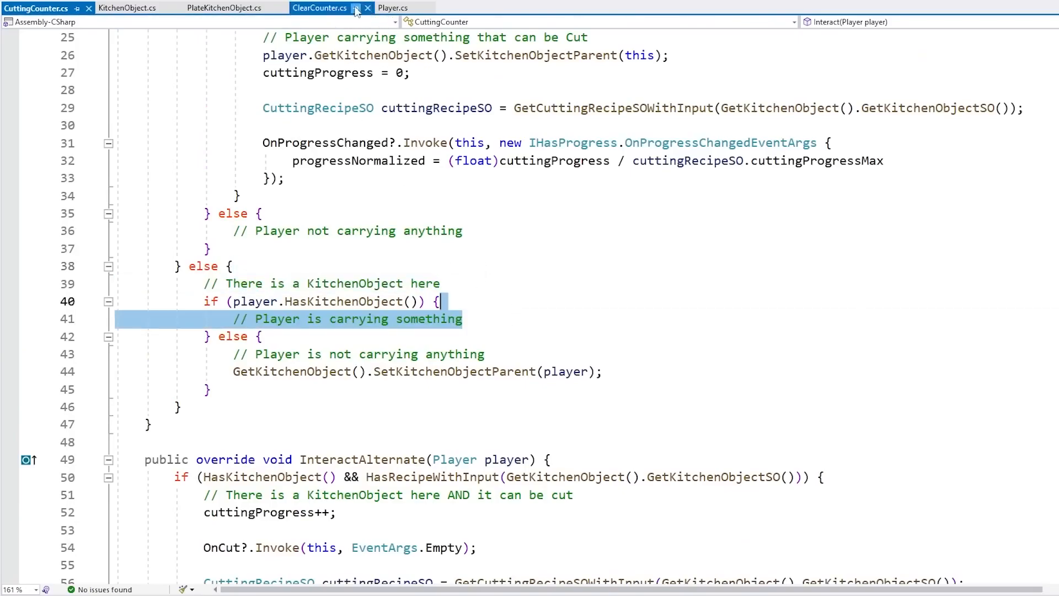
{"action": "left_click", "coordinate": [320, 8]}
{"action": "scroll", "coordinate": [495, 326], "scroll_direction": "down", "scroll_amount": 2}
{"action": "left_click", "coordinate": [495, 326]}
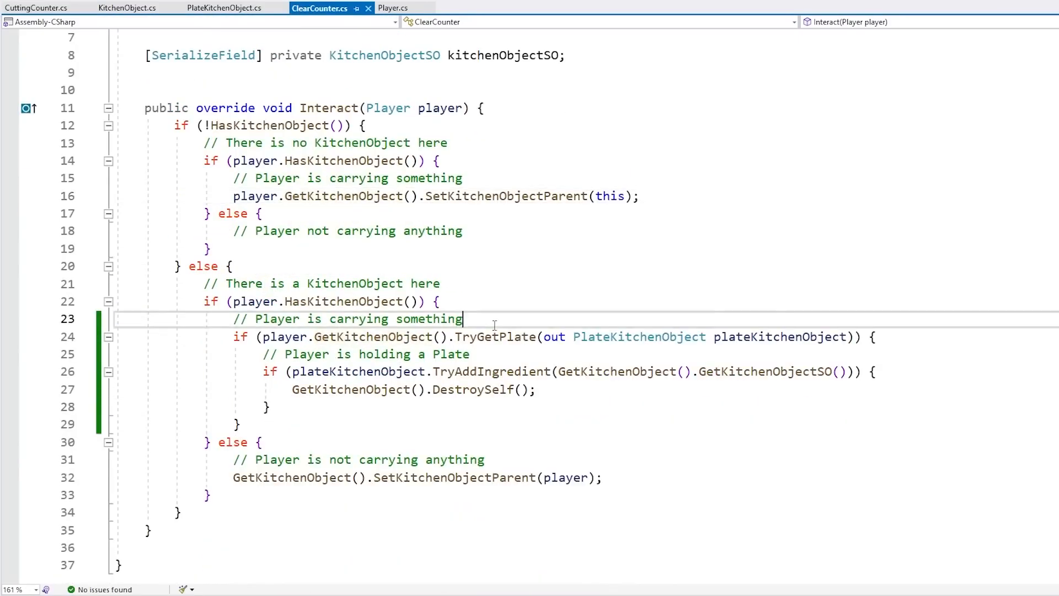
{"action": "left_click", "coordinate": [241, 424], "text": "shift"}
{"action": "key", "text": "ctrl+Tab"}
{"action": "key", "text": "Right"}
{"action": "key", "text": "ctrl+v"}
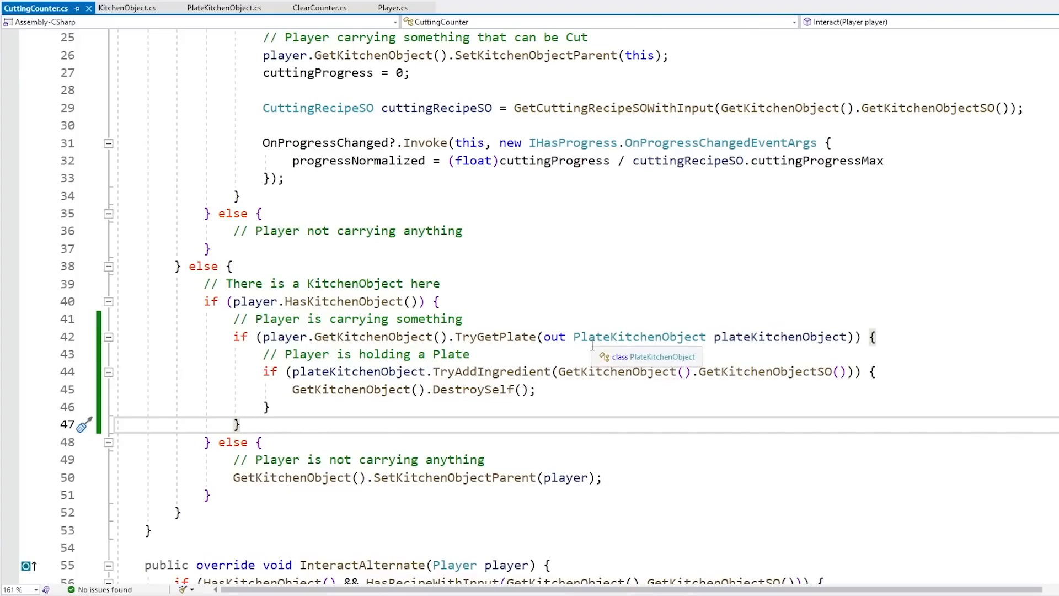
Open StoveCounter and paste the TryGetPlate block into Interact's "Player is carrying something" branch, where a KitchenObject is present.
{"action": "key", "text": "ctrl+t"}
{"action": "type", "text": "stov"}
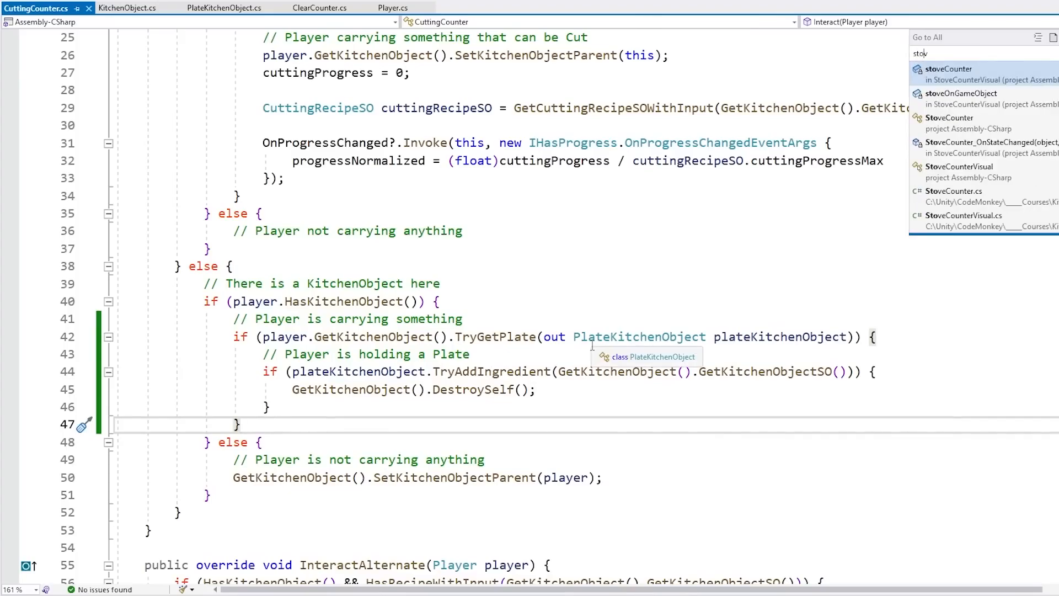
{"action": "key", "text": "Return"}
{"action": "left_click", "coordinate": [270, 157]}
{"action": "scroll", "coordinate": [334, 231], "scroll_direction": "down", "scroll_amount": 8}
{"action": "scroll", "coordinate": [333, 232], "scroll_direction": "down", "scroll_amount": 20}
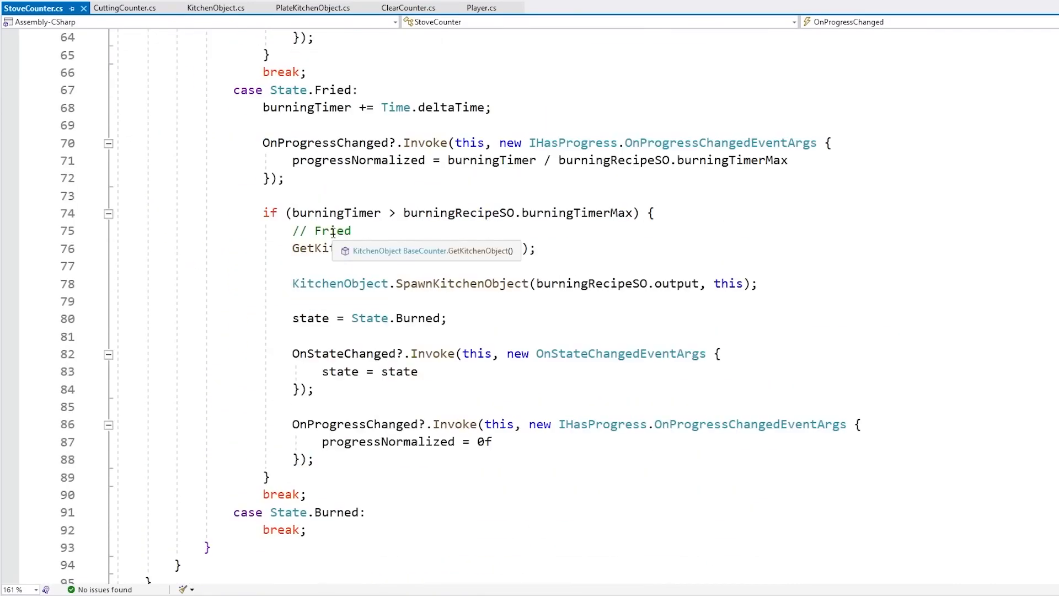
{"action": "scroll", "coordinate": [362, 188], "scroll_direction": "down", "scroll_amount": 4}
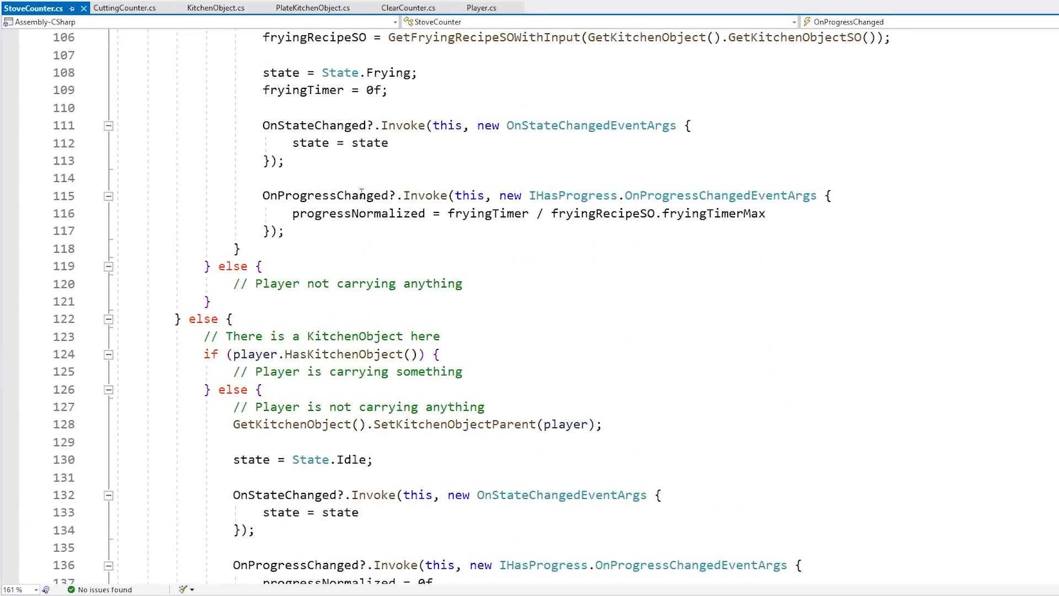
{"action": "left_click", "coordinate": [530, 378]}
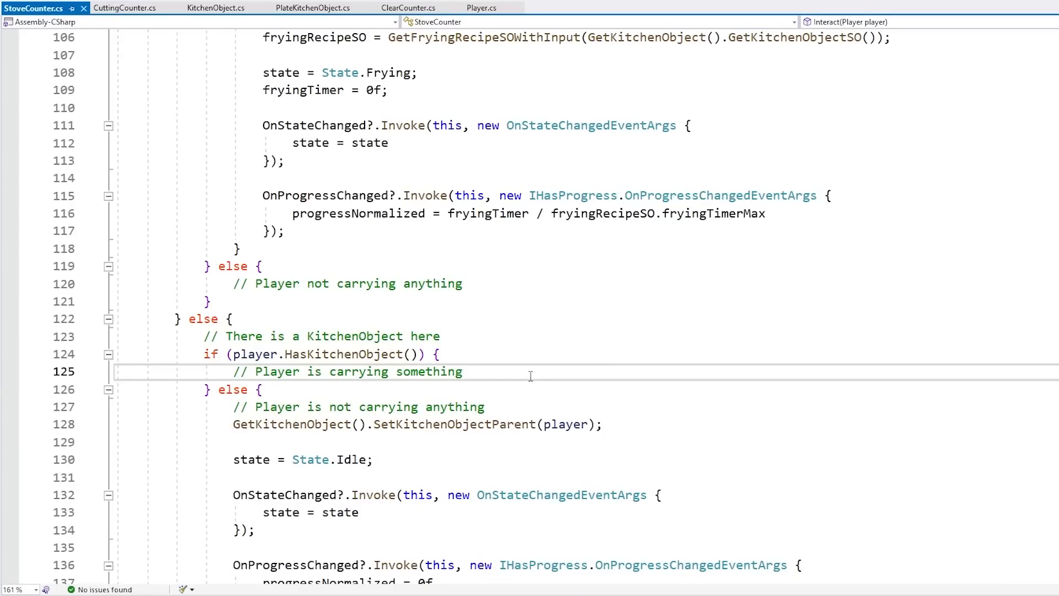
{"action": "key", "text": "ctrl+v"}
{"action": "scroll", "coordinate": [533, 386], "scroll_direction": "down", "scroll_amount": 3}
{"action": "left_click", "coordinate": [411, 308]}
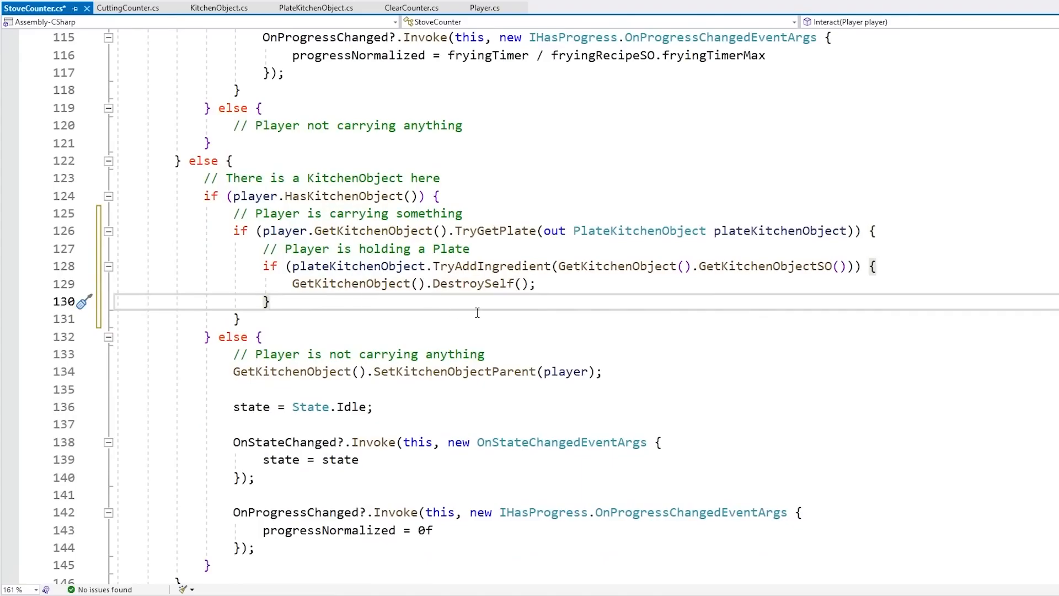
Copy the State.Idle assignment and both OnStateChanged and OnProgressChanged invocations to just after DestroySelf() in StoveCounter's plate branch, and save.
{"action": "left_click", "coordinate": [340, 395]}
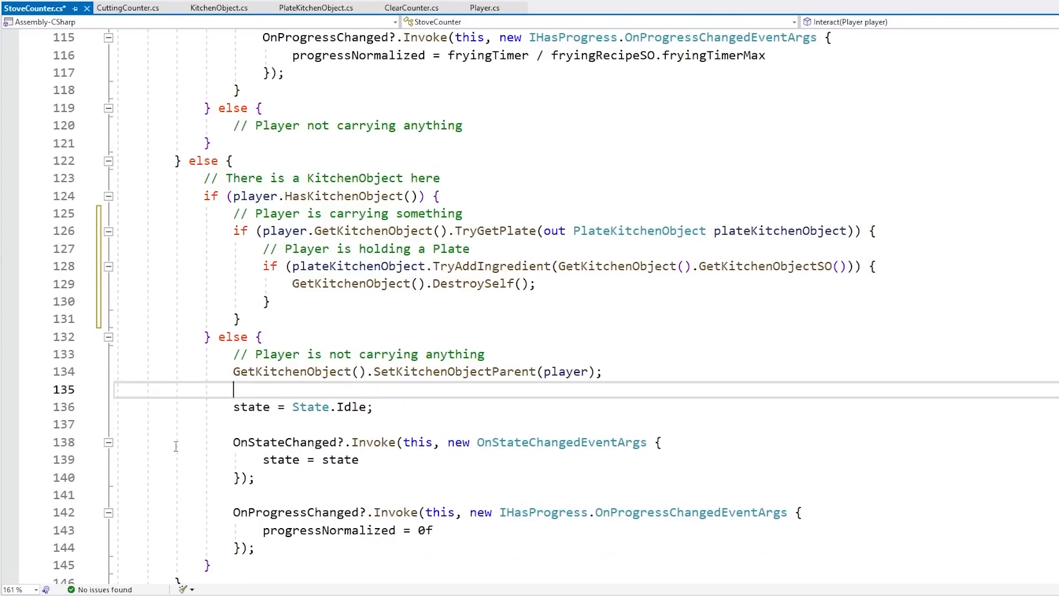
{"action": "left_click", "coordinate": [276, 554], "text": "shift"}
{"action": "key", "text": "ctrl+c"}
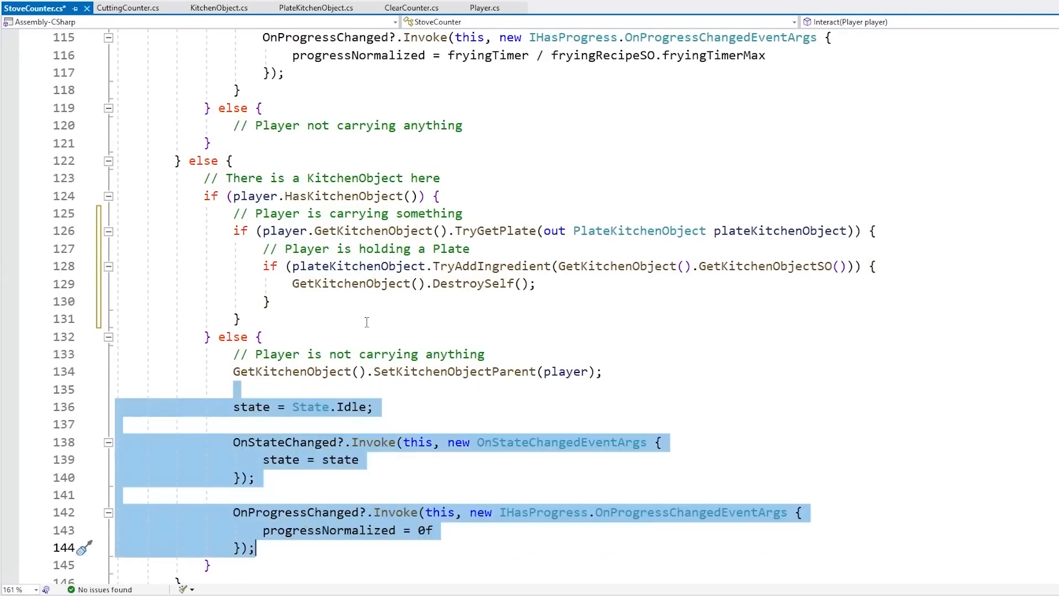
{"action": "left_click", "coordinate": [283, 303]}
{"action": "left_click", "coordinate": [543, 283]}
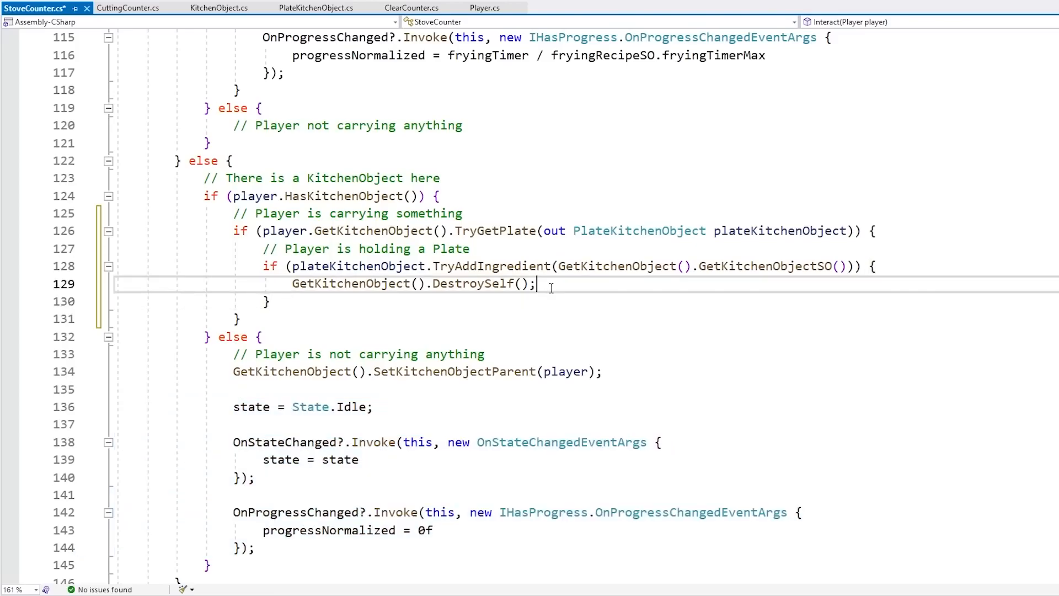
{"action": "key", "text": "ctrl+v"}
{"action": "left_click", "coordinate": [552, 284]}
{"action": "key", "text": "Return"}
{"action": "left_click", "coordinate": [564, 318]}
{"action": "key", "text": "ctrl+s"}
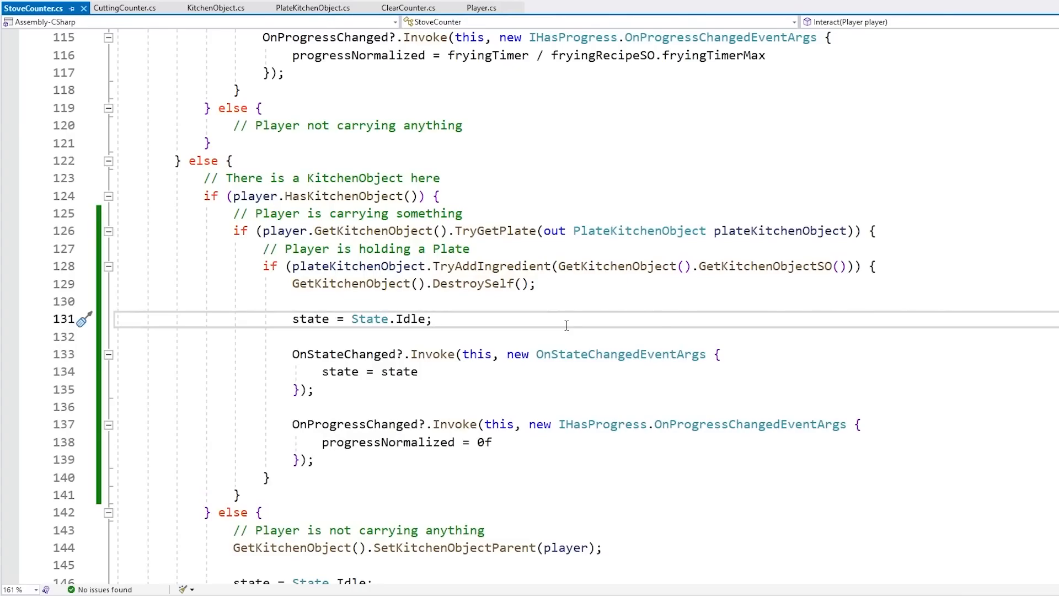
Switch to the running game in Unity, take an uncooked meat patty and place it on the stove.
{"action": "key", "text": "alt+Tab"}
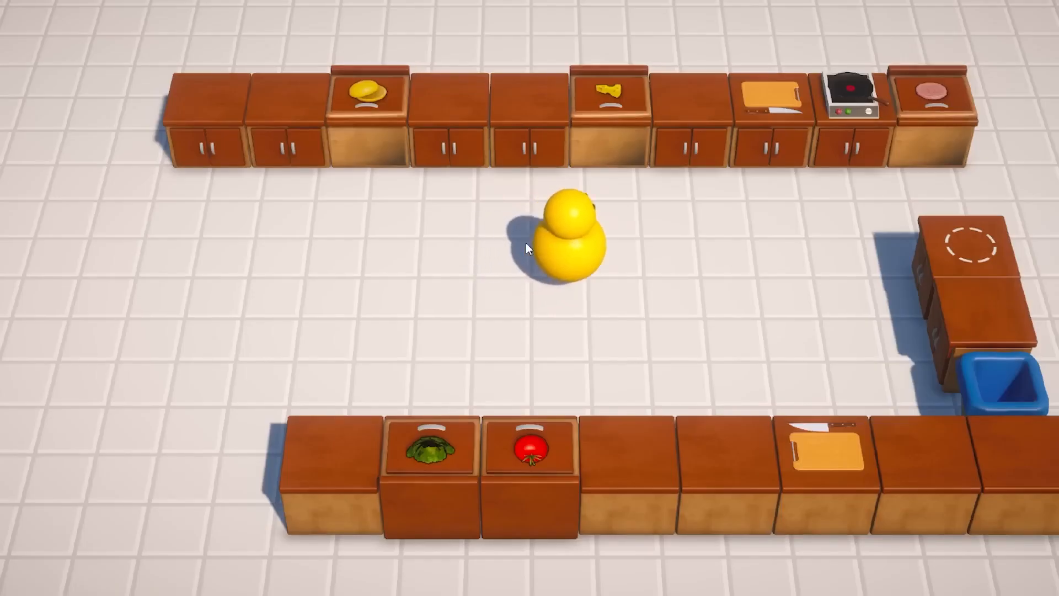
{"action": "key", "text": "d"}
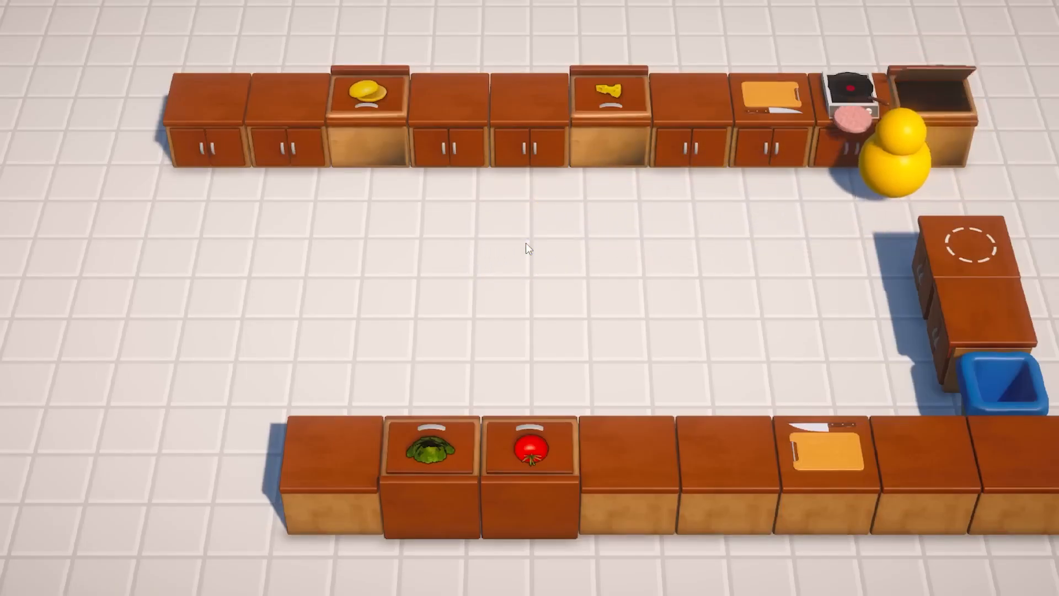
{"action": "key", "text": "a"}
{"action": "key", "text": "e"}
Take a plate from the plates counter and pick up the meat patty from the stove with it.
{"action": "key", "text": "s"}
{"action": "key", "text": "d"}
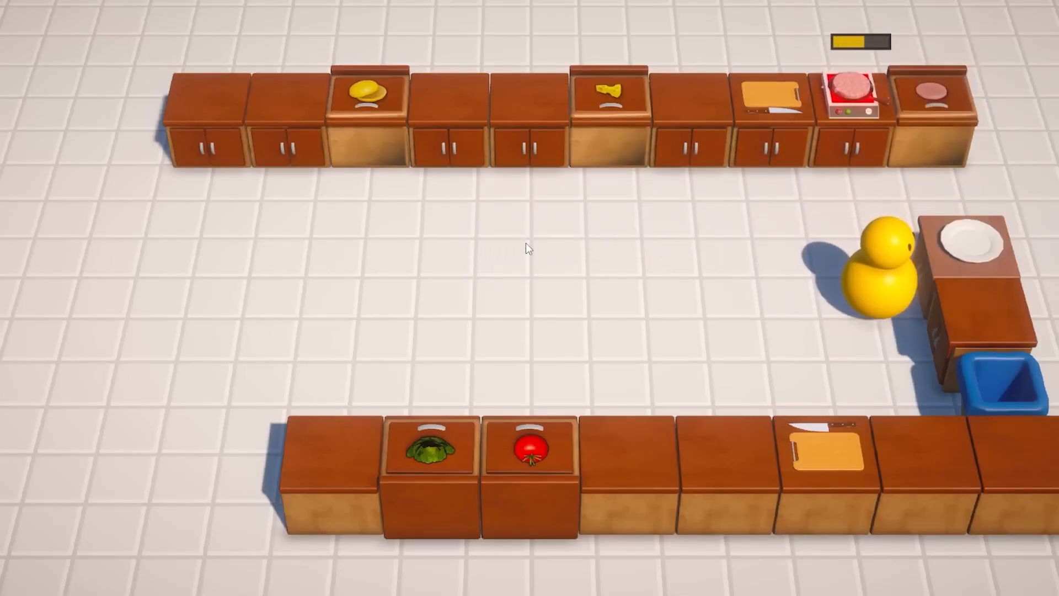
{"action": "key", "text": "e"}
{"action": "key", "text": "a"}
{"action": "key", "text": "w"}
{"action": "key", "text": "e"}
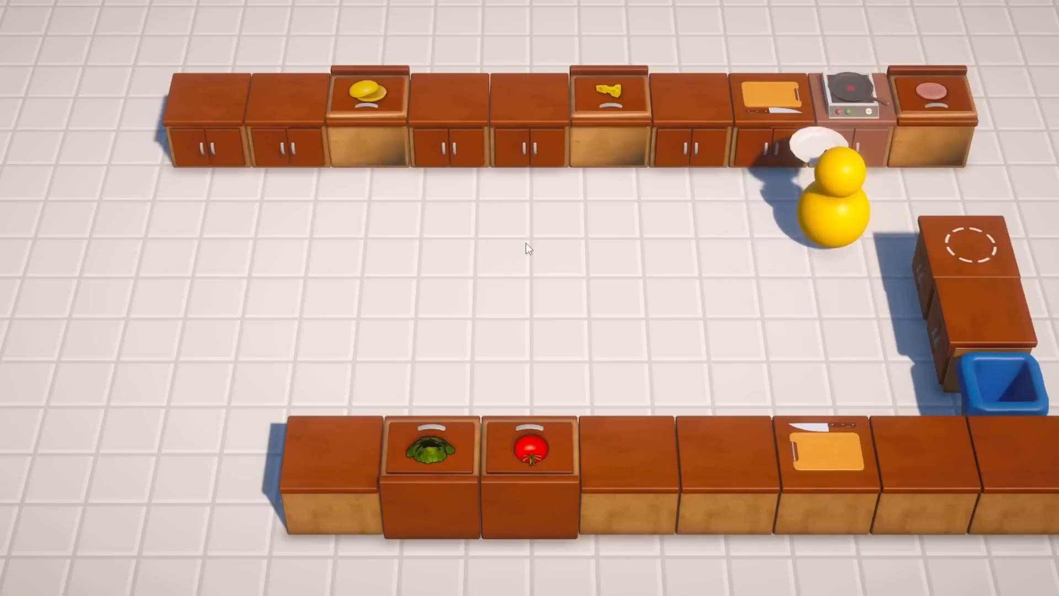
Put the carried plate down on the empty counter beside the cutting board.
{"action": "key", "text": "s"}
{"action": "key", "text": "a"}
{"action": "key", "text": "d"}
{"action": "key", "text": "a"}
{"action": "key", "text": "s"}
{"action": "key", "text": "d"}
{"action": "key", "text": "w"}
{"action": "key", "text": "w"}
{"action": "key", "text": "e"}
Take a cheese block from its container and slice it on the cutting board.
{"action": "key", "text": "s"}
{"action": "key", "text": "a"}
{"action": "key", "text": "w"}
{"action": "key", "text": "e"}
{"action": "key", "text": "d"}
{"action": "key", "text": "w"}
{"action": "key", "text": "e"}
{"action": "key", "text": "f"}
{"action": "key", "text": "f"}
{"action": "key", "text": "f"}
{"action": "key", "text": "f"}
Pick the plate back up, collect the cheese slices with it and return it to the empty counter.
{"action": "key", "text": "a"}
{"action": "key", "text": "w"}
{"action": "key", "text": "e"}
{"action": "key", "text": "s"}
{"action": "key", "text": "d"}
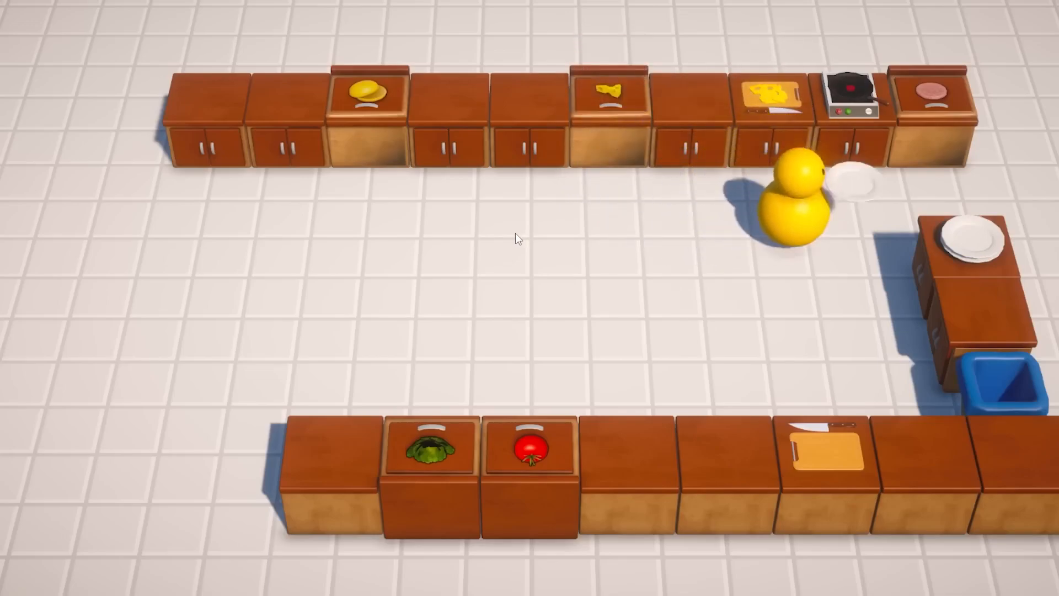
{"action": "key", "text": "w"}
{"action": "key", "text": "e"}
{"action": "key", "text": "a"}
{"action": "key", "text": "w"}
{"action": "key", "text": "e"}
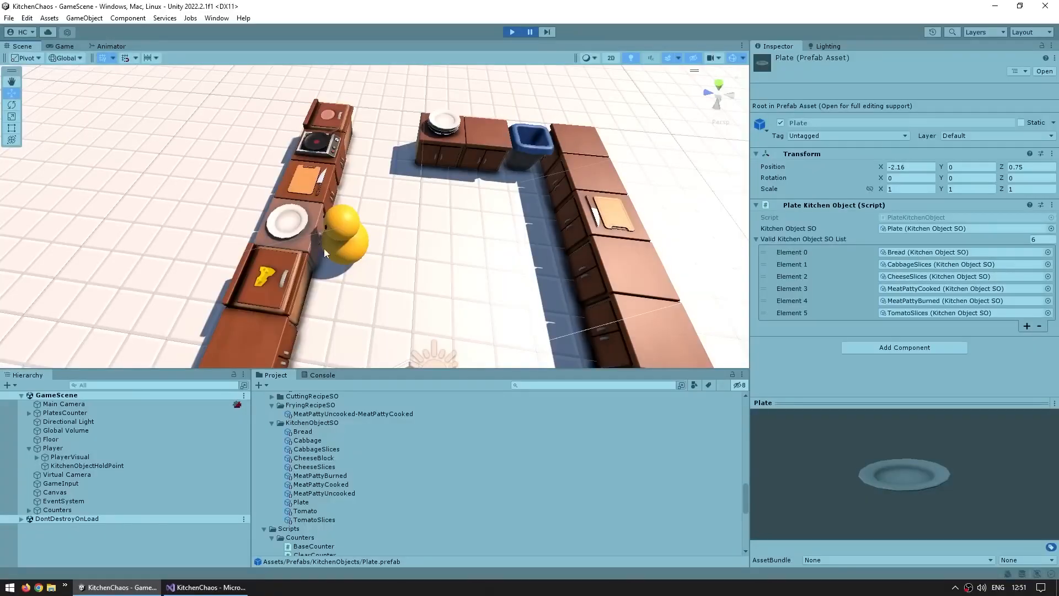
Select the Plate(Clone) object in the scene and inspect its Plate Kitchen Object data in Debug mode.
{"action": "left_click", "coordinate": [292, 229]}
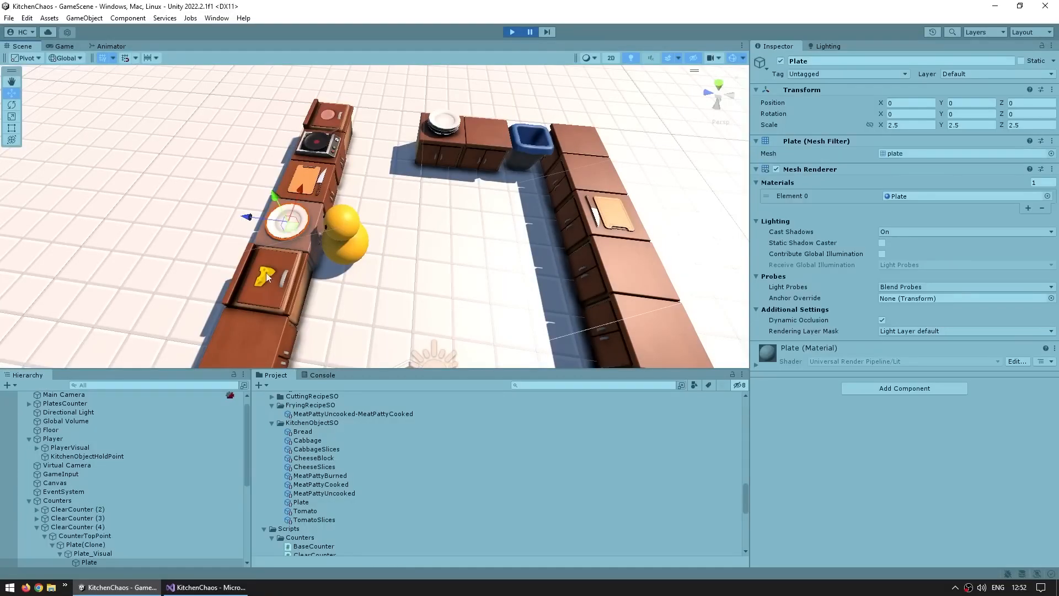
{"action": "left_click", "coordinate": [101, 545]}
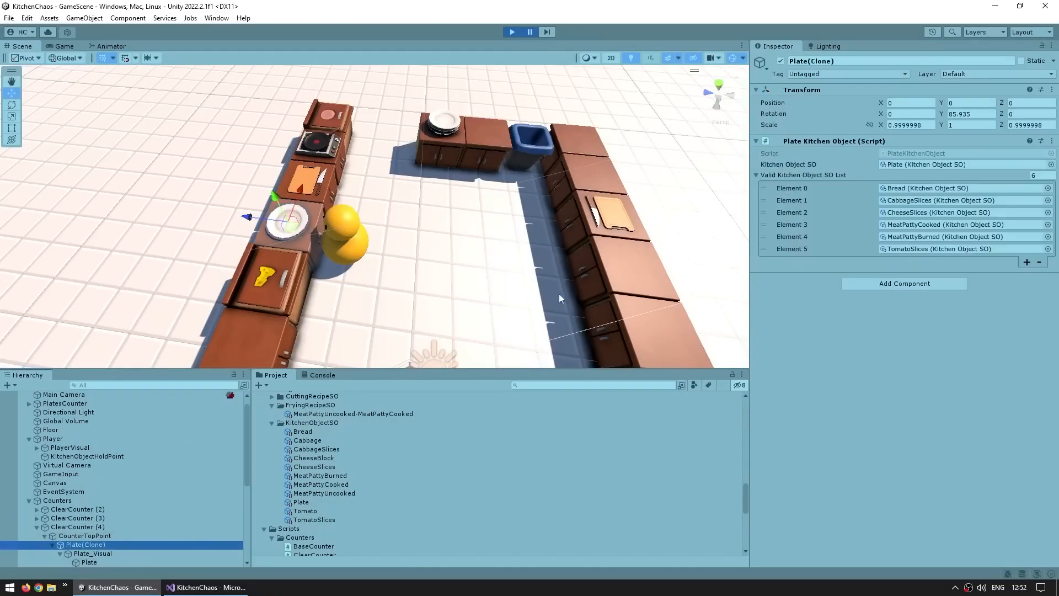
{"action": "left_click", "coordinate": [1051, 46]}
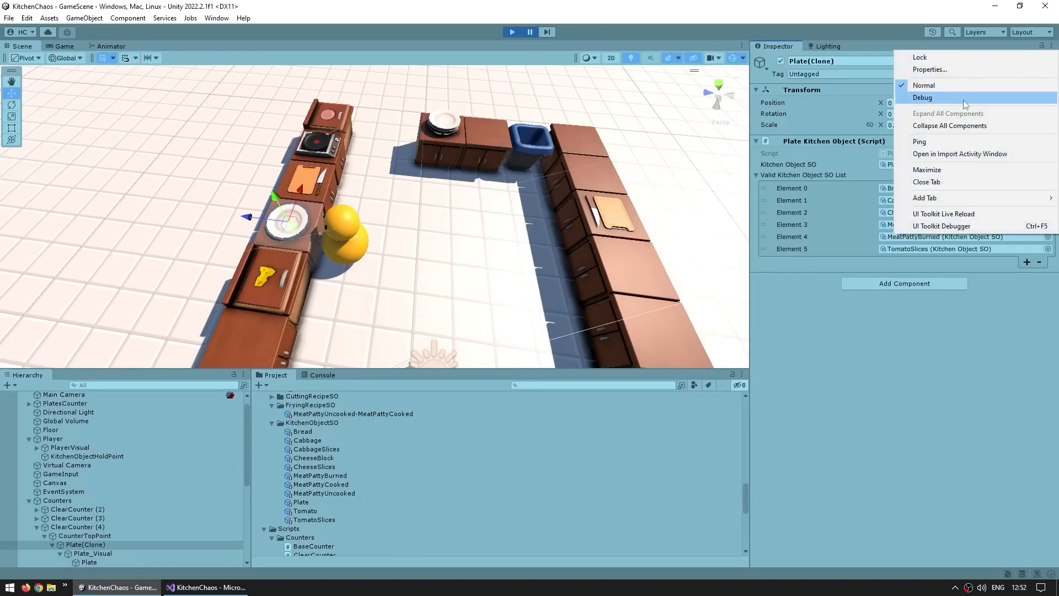
{"action": "left_click", "coordinate": [963, 100]}
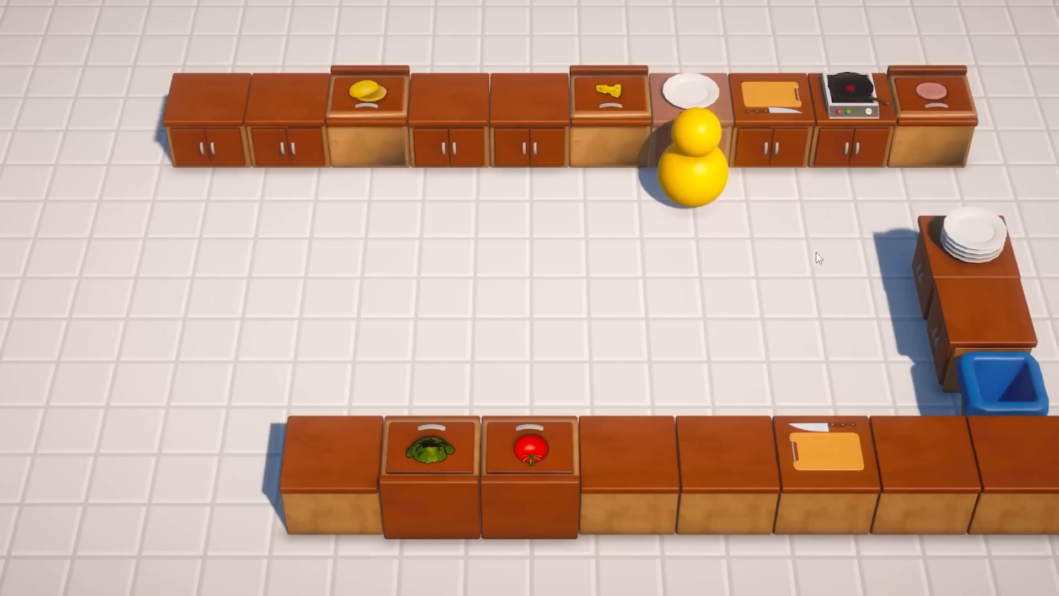
{"action": "key", "text": "a"}
{"action": "key", "text": "s"}
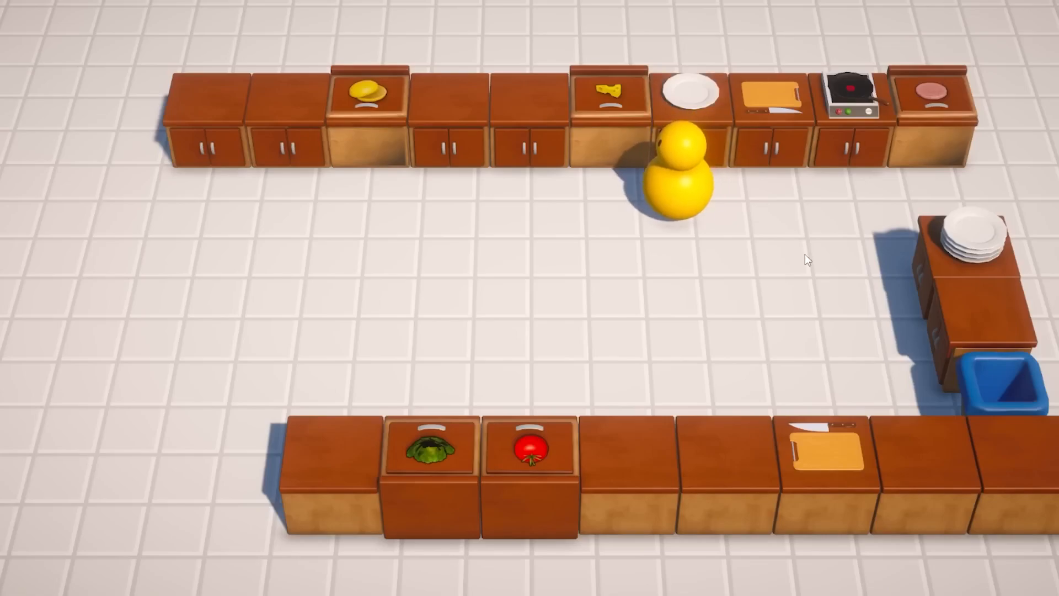
{"action": "key", "text": "w"}
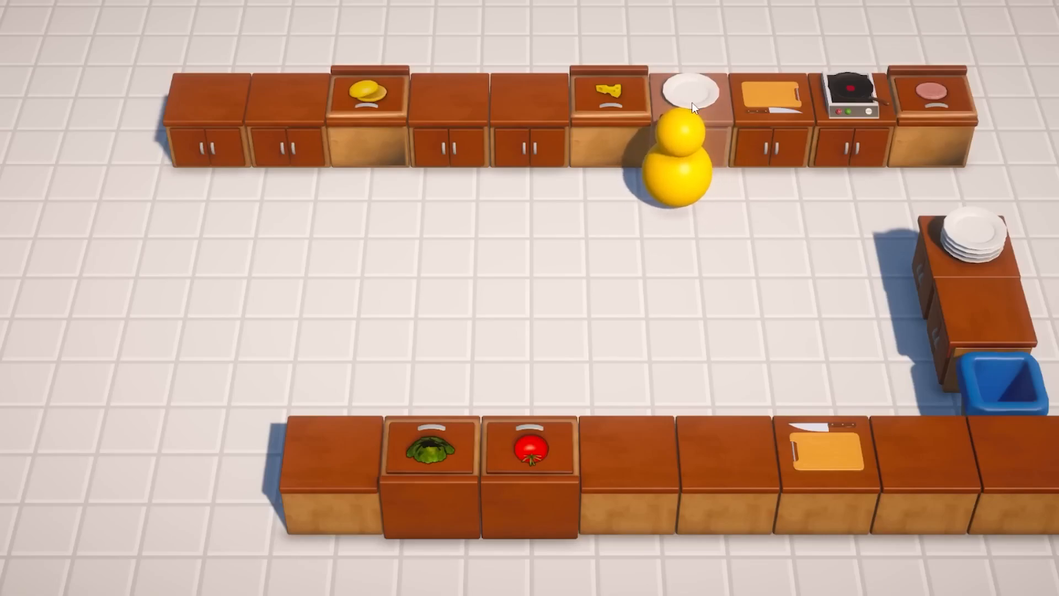
{"action": "key", "text": "s"}
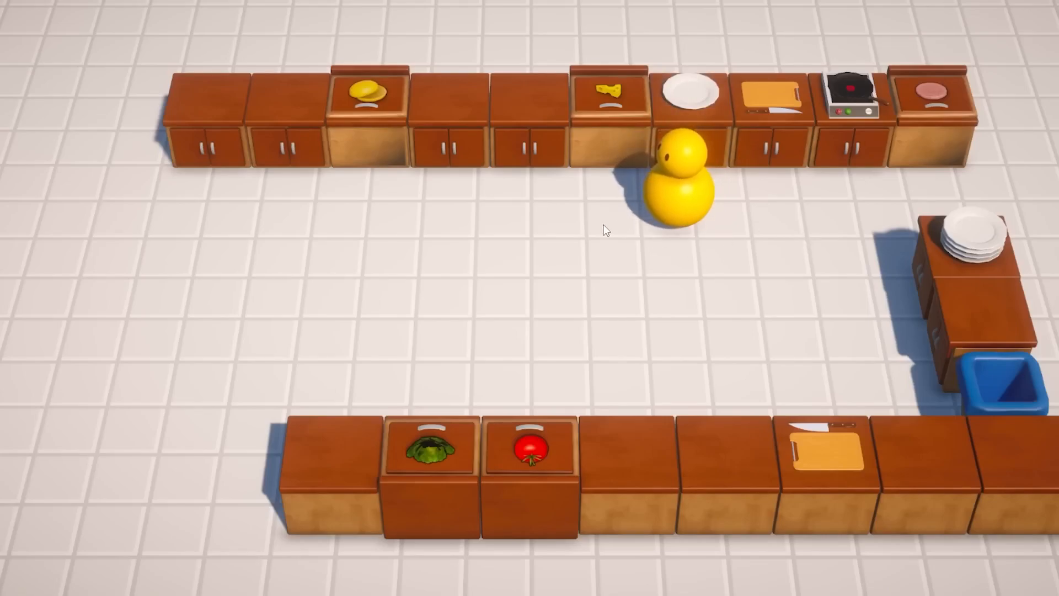
Take another plate from the plates counter and place it on the empty counter beyond the cheese container.
{"action": "key", "text": "d"}
{"action": "key", "text": "s"}
{"action": "key", "text": "e"}
{"action": "key", "text": "a"}
{"action": "key", "text": "w"}
{"action": "key", "text": "e"}
Take another cheese block, slice it on the cutting board, pick up the slices and carry them towards a plate on a counter.
{"action": "key", "text": "d"}
{"action": "key", "text": "s"}
{"action": "key", "text": "w"}
{"action": "key", "text": "e"}
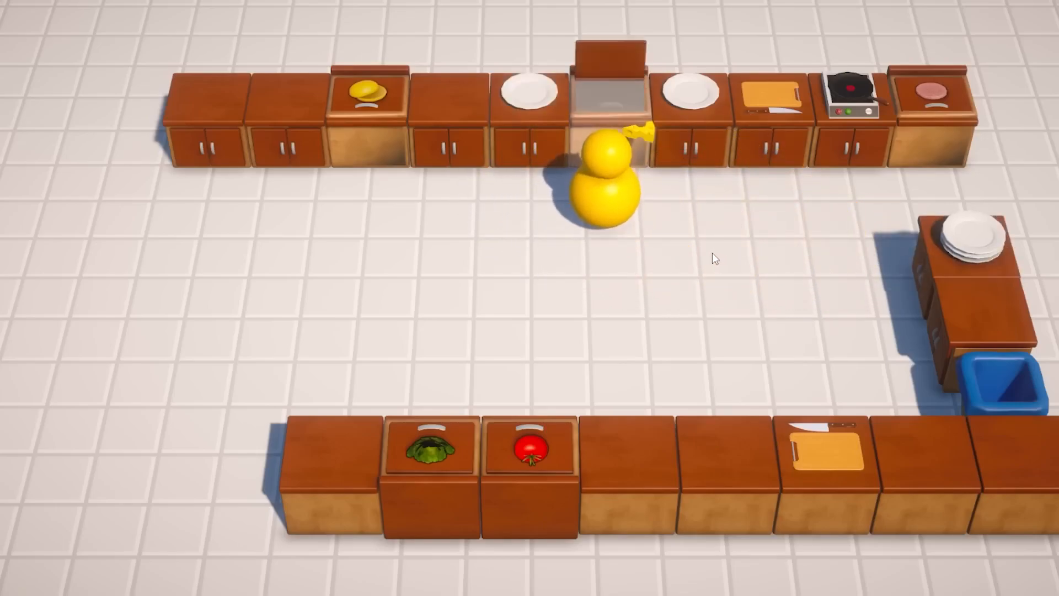
{"action": "key", "text": "d"}
{"action": "key", "text": "w"}
{"action": "key", "text": "e"}
{"action": "key", "text": "f"}
{"action": "key", "text": "f"}
{"action": "key", "text": "f"}
{"action": "key", "text": "f"}
{"action": "key", "text": "f"}
{"action": "key", "text": "e"}
{"action": "key", "text": "a"}
{"action": "key", "text": "w"}
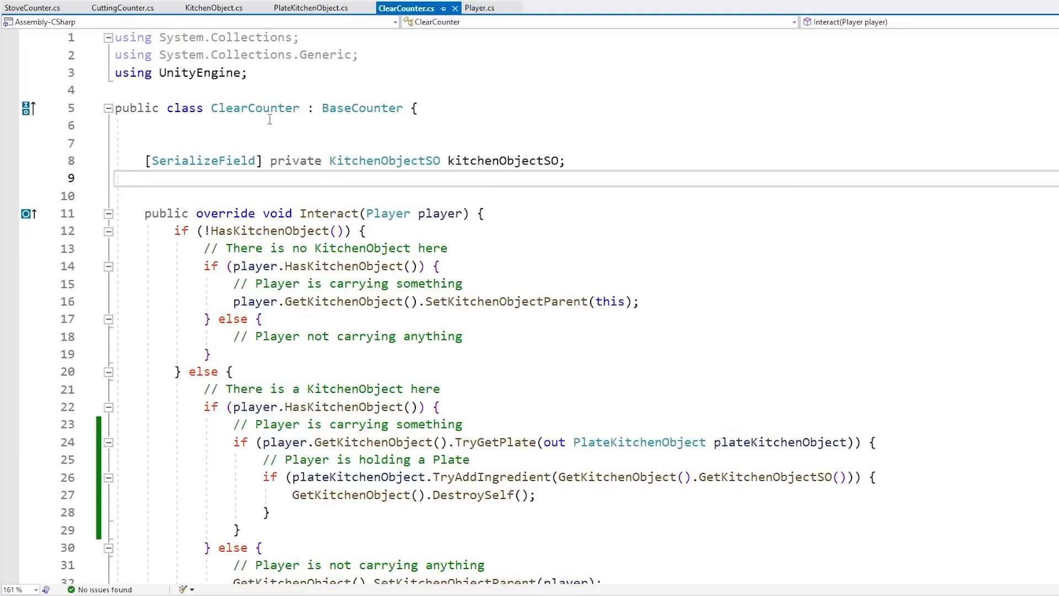
Switch to the ClearCounter script and review the Interact branches for an occupied counter, a carrying player and the TryGetPlate check.
{"action": "left_click", "coordinate": [274, 182]}
{"action": "left_click_drag", "start_coordinate": [463, 249], "coordinate": [483, 239]}
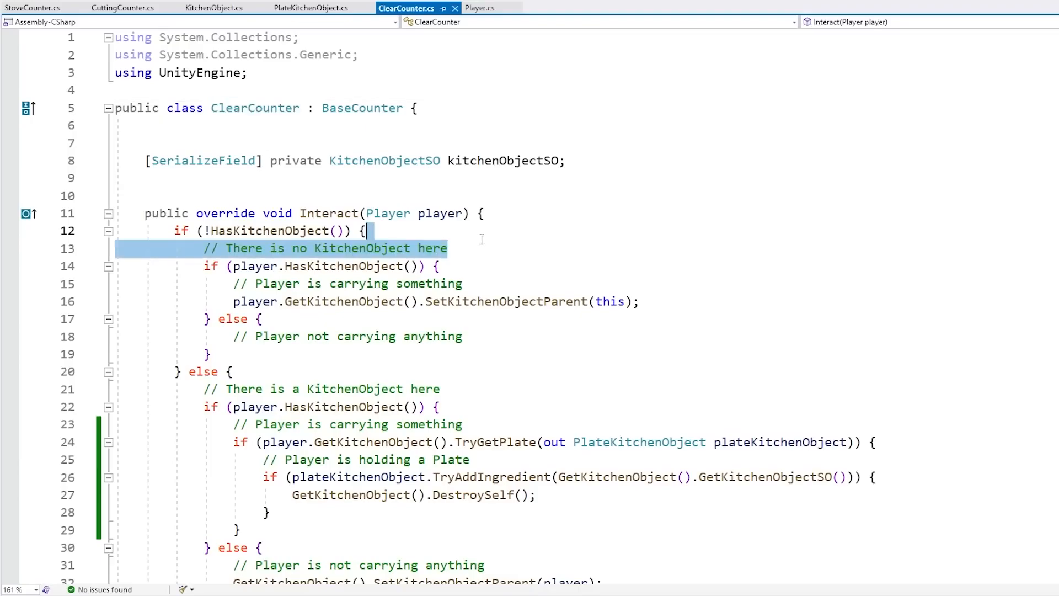
{"action": "scroll", "coordinate": [482, 239], "scroll_direction": "down", "scroll_amount": 1}
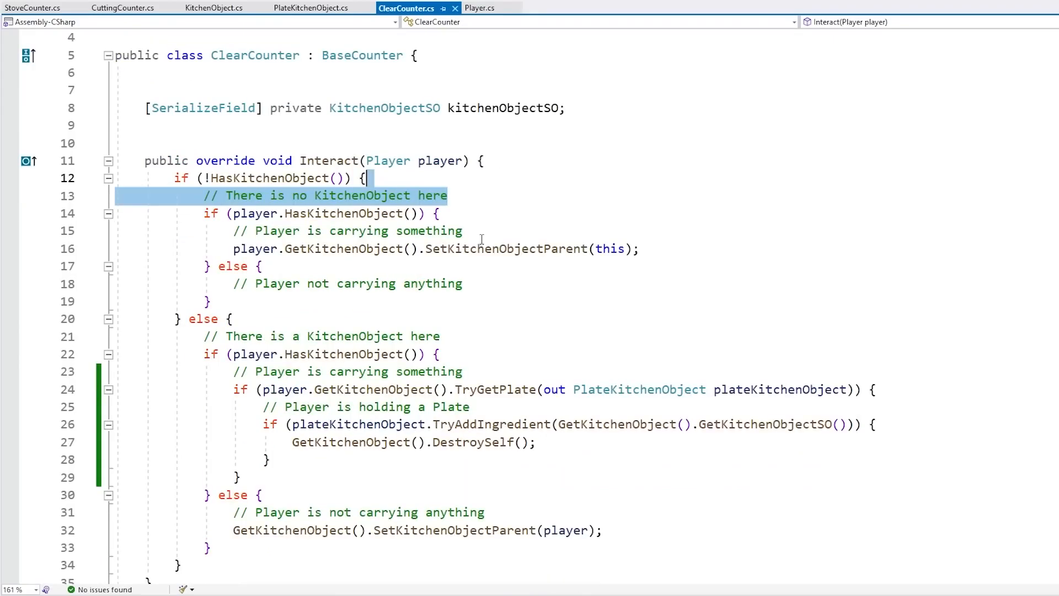
{"action": "left_click_drag", "start_coordinate": [469, 343], "coordinate": [476, 324]}
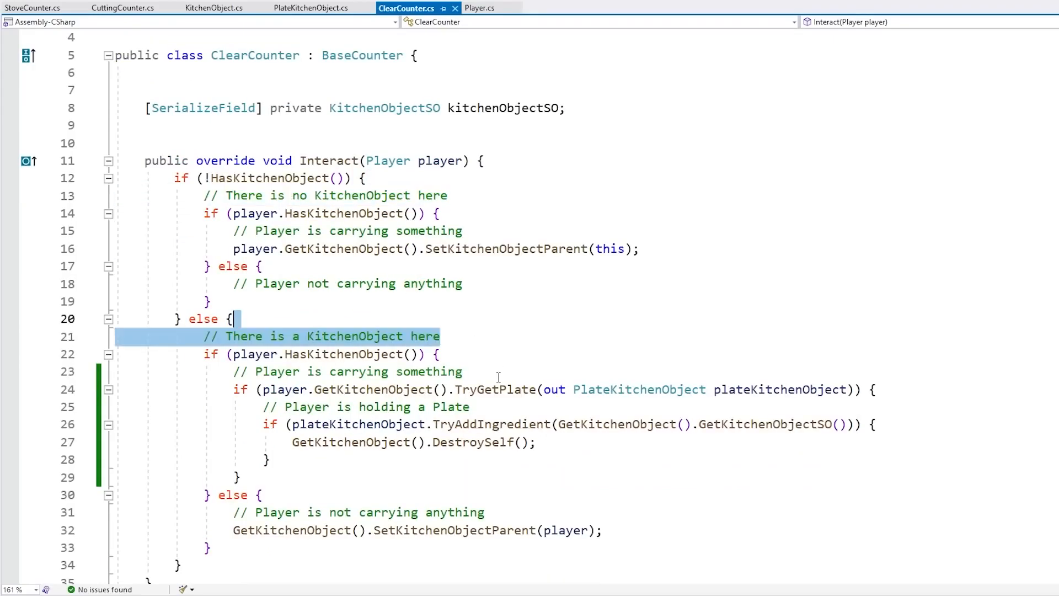
{"action": "left_click_drag", "start_coordinate": [499, 376], "coordinate": [503, 364]}
{"action": "scroll", "coordinate": [505, 364], "scroll_direction": "down", "scroll_amount": 1}
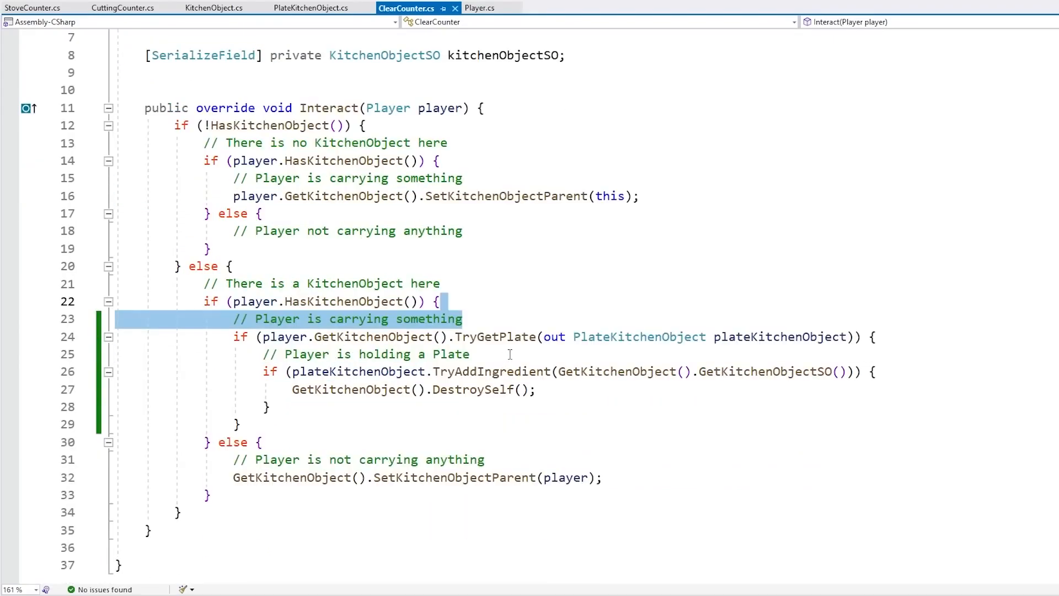
{"action": "left_click", "coordinate": [507, 353]}
{"action": "left_click", "coordinate": [885, 333]}
{"action": "left_click_drag", "start_coordinate": [885, 329], "coordinate": [827, 326]}
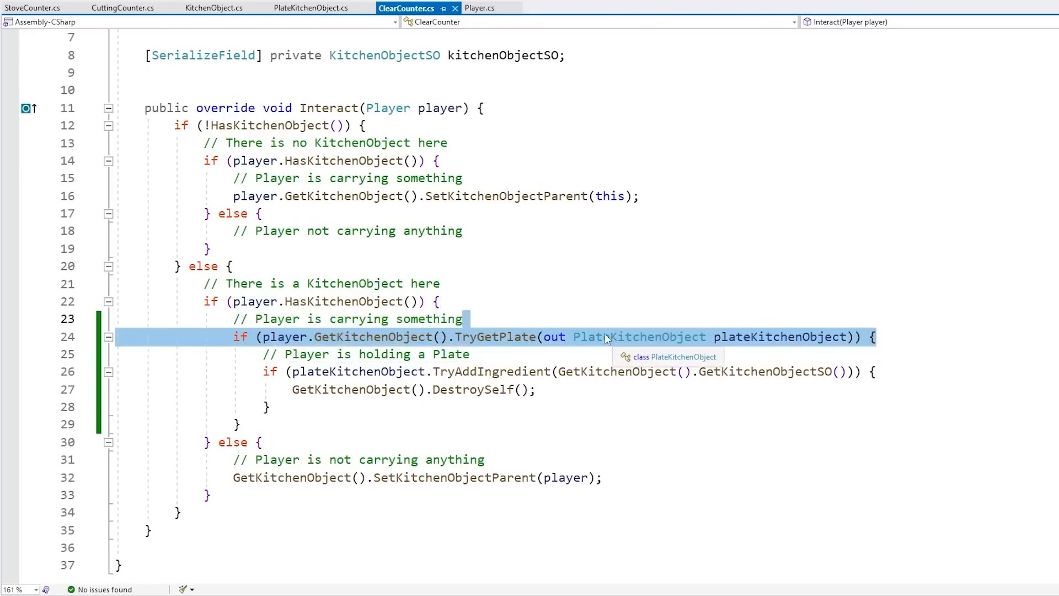
Add an else branch to ClearCounter's TryGetPlate check with the comment "// Player is not carrying Plate but something else".
{"action": "left_click", "coordinate": [243, 423]}
{"action": "type", "text": "else {"}
{"action": "key", "text": "Return"}
{"action": "type", "text": "// Player is not carrying Plate but something else"}
{"action": "key", "text": "Return"}
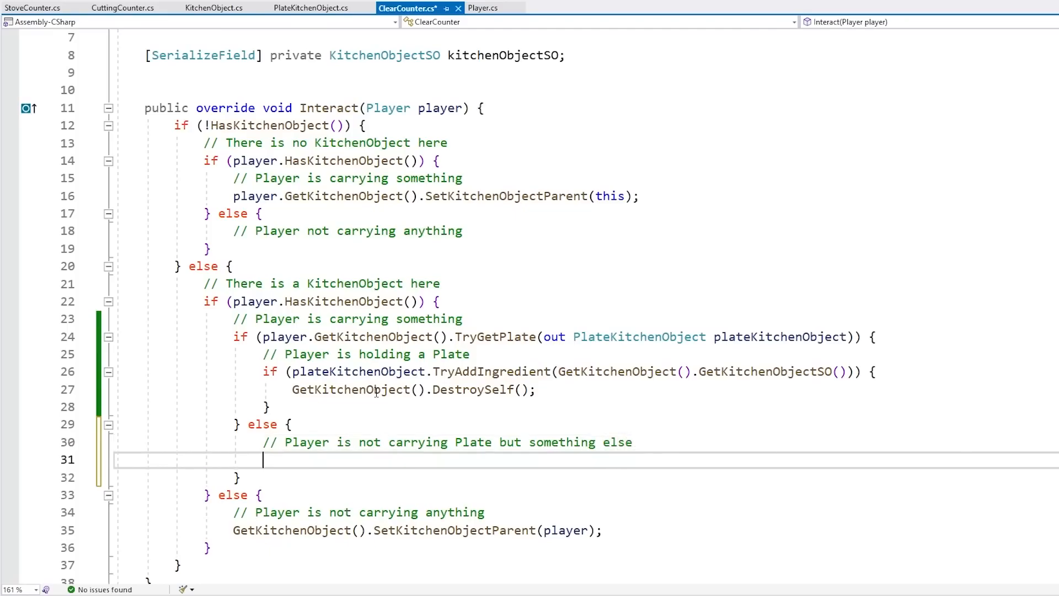
Inside the new else branch, open the block "if (GetKitchenObject().TryGetPlate(out PlateKitchenObject plateKitchenObject)) {".
{"action": "type", "text": "if ("}
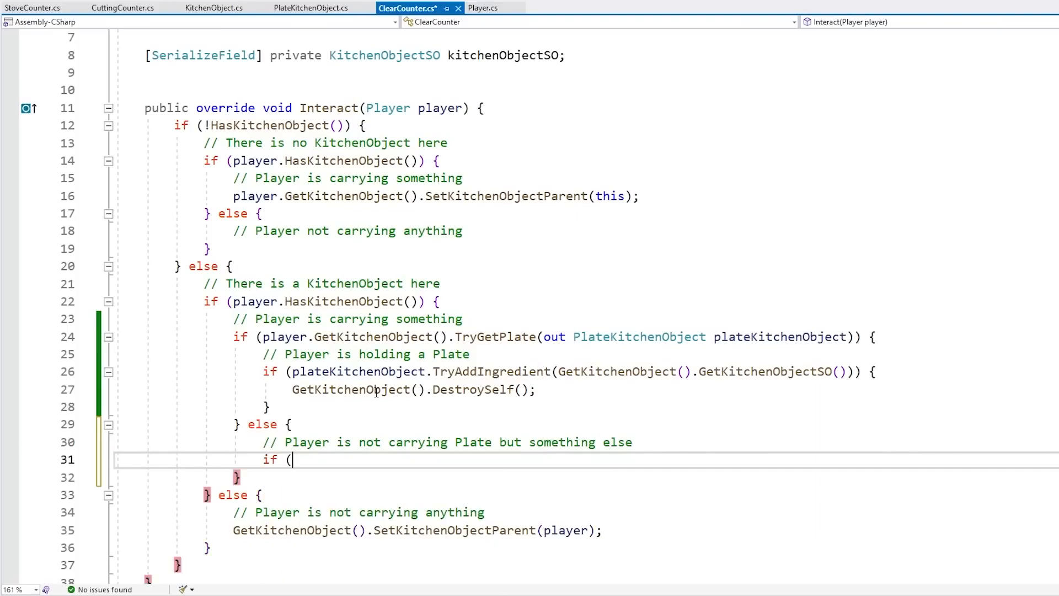
{"action": "type", "text": "GetKitchenObject().try"}
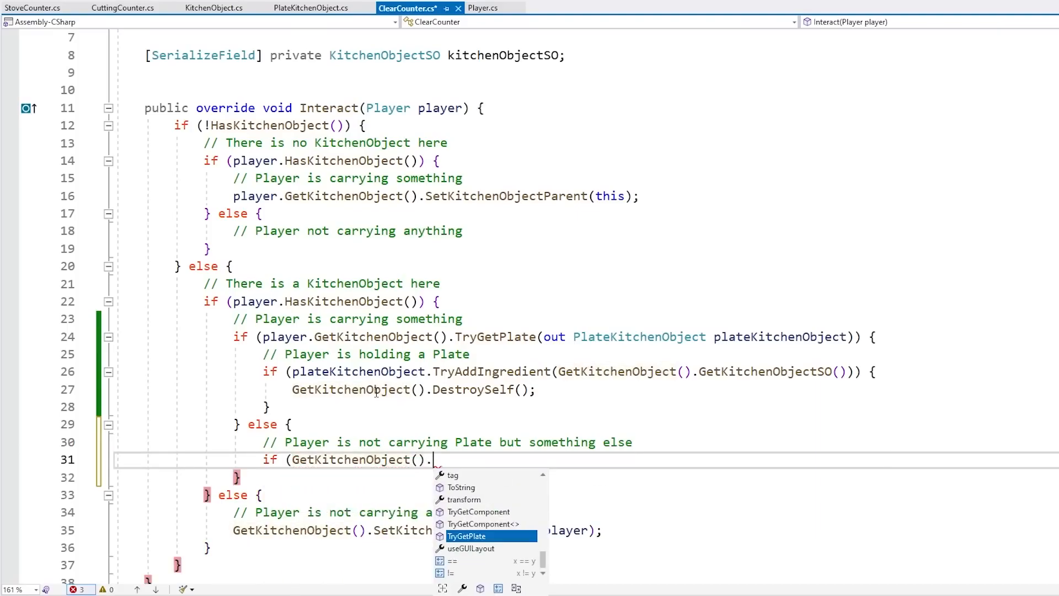
{"action": "type", "text": "(out PlateKitchenObject"}
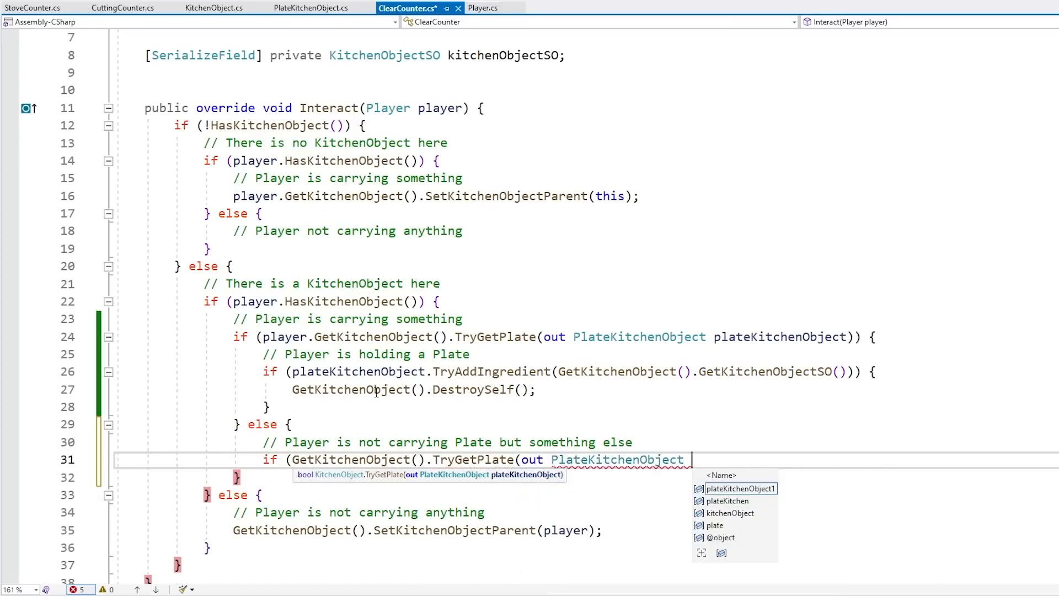
{"action": "key", "text": "Tab"}
{"action": "key", "text": "BackSpace"}
{"action": "key", "text": "BackSpace"}
{"action": "type", "text": "teKitchenObject"}
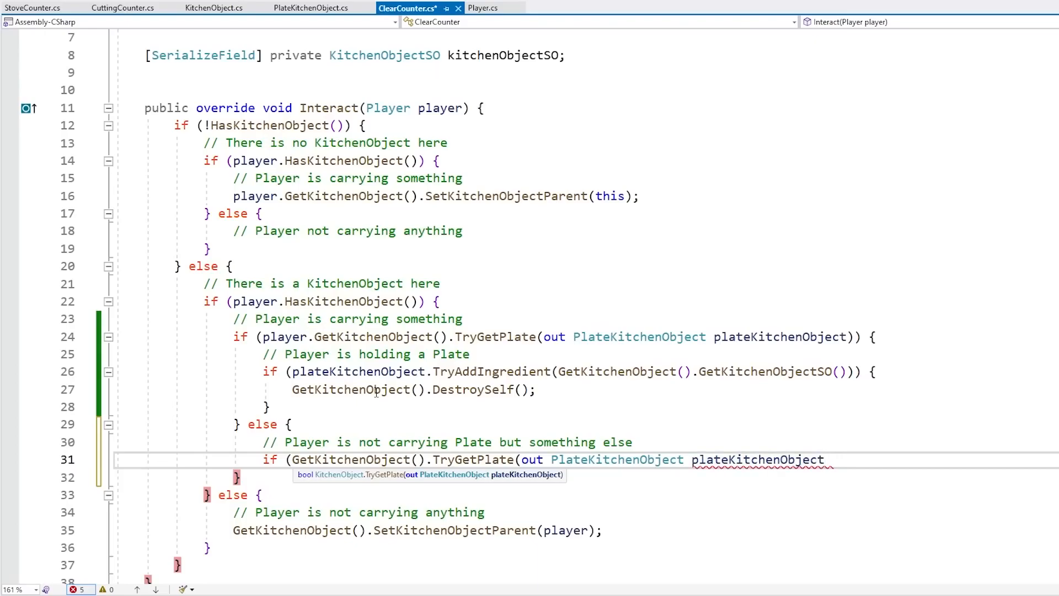
{"action": "type", "text": ")) {"}
{"action": "key", "text": "Return"}
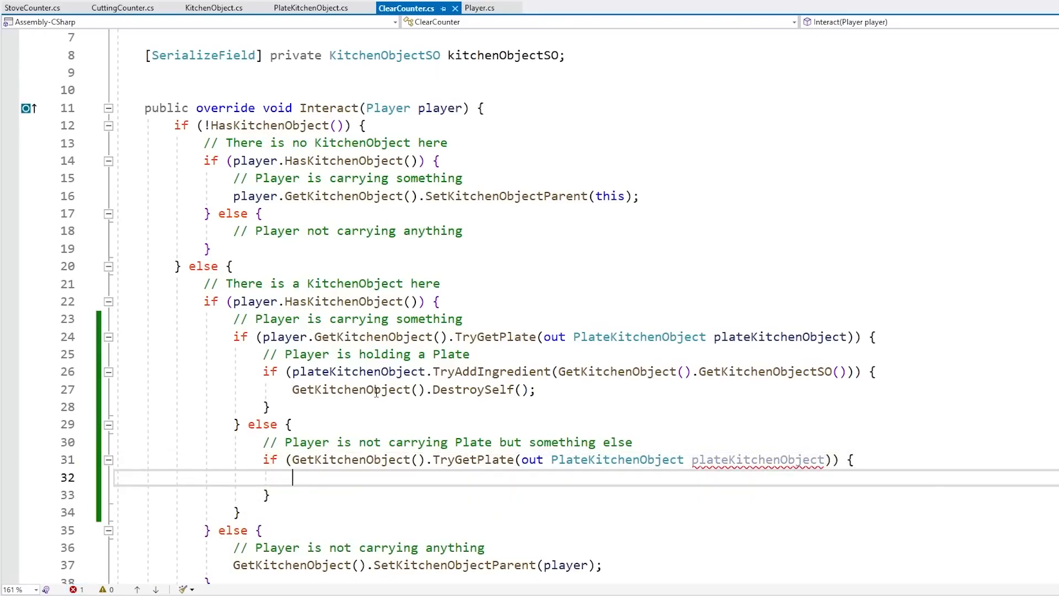
Add the comment "// Counter is holding a Plate" inside the counter's TryGetPlate block.
{"action": "type", "text": "// Counter is ho"}
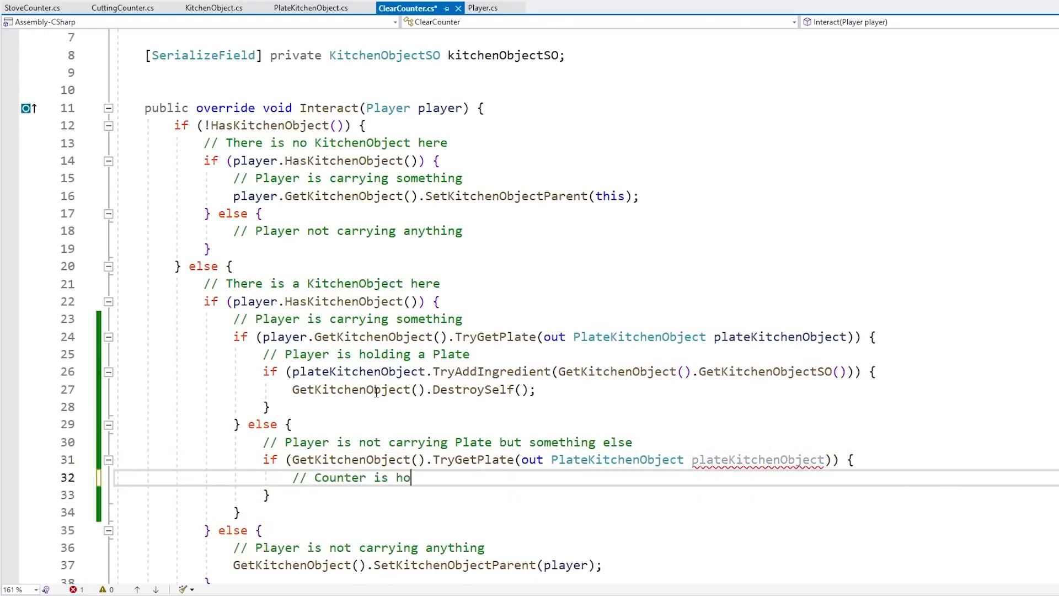
{"action": "type", "text": "lding a plate"}
{"action": "key", "text": "Delete"}
{"action": "type", "text": "P"}
{"action": "key", "text": "End"}
{"action": "key", "text": "Return"}
Below the comment, write the call plateKitchenObject.TryAddIngredient(player.GetKitchenObject().GetKitchenObjectSO()).
{"action": "type", "text": "PlateKitchenObject"}
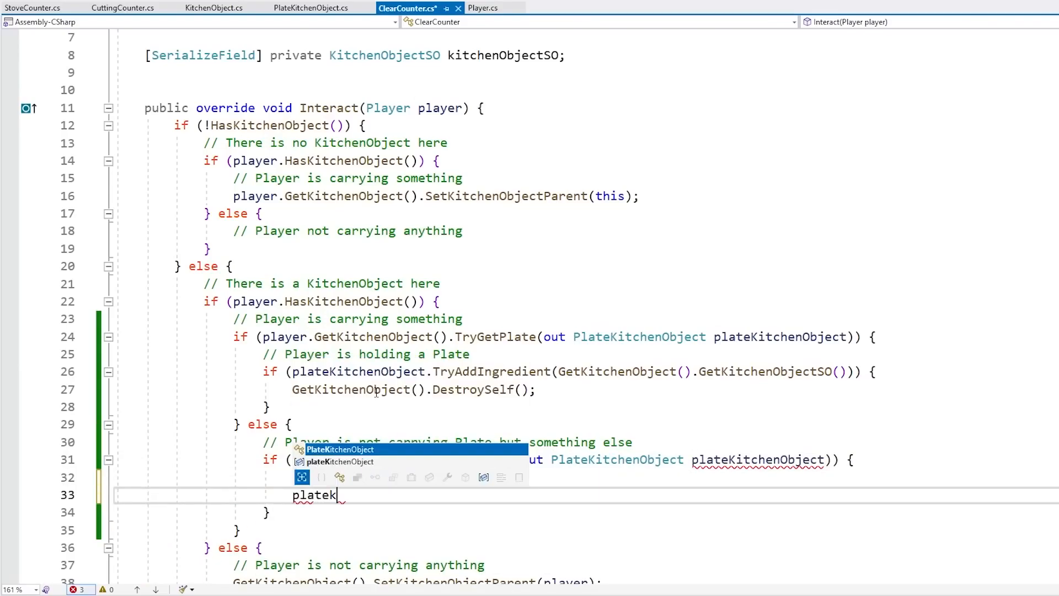
{"action": "type", "text": ".ad"}
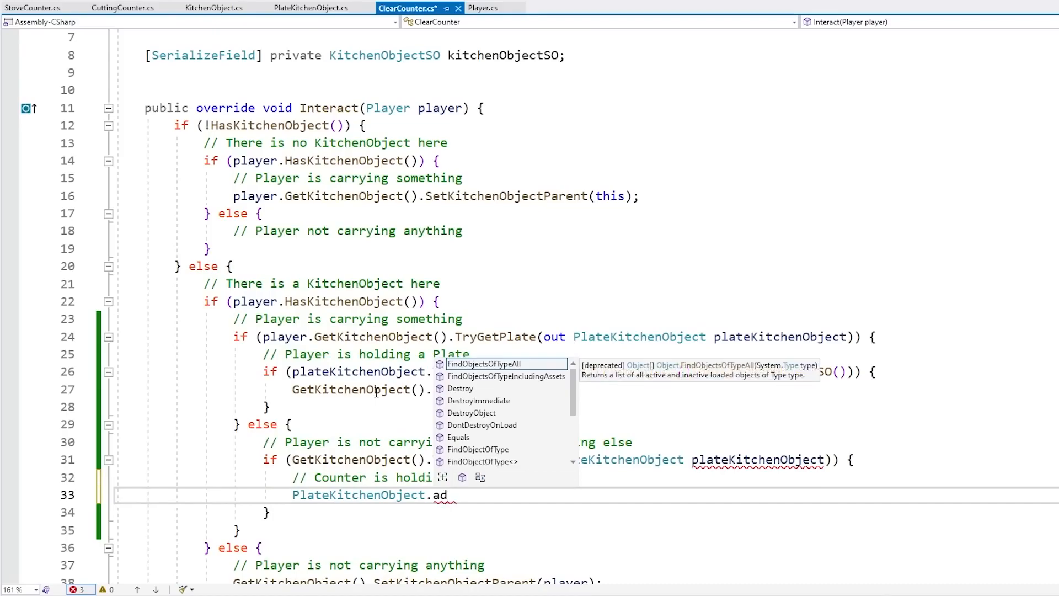
{"action": "key", "text": "Home"}
{"action": "type", "text": "p"}
{"action": "key", "text": "End"}
{"action": "type", "text": "TryAddIngredient("}
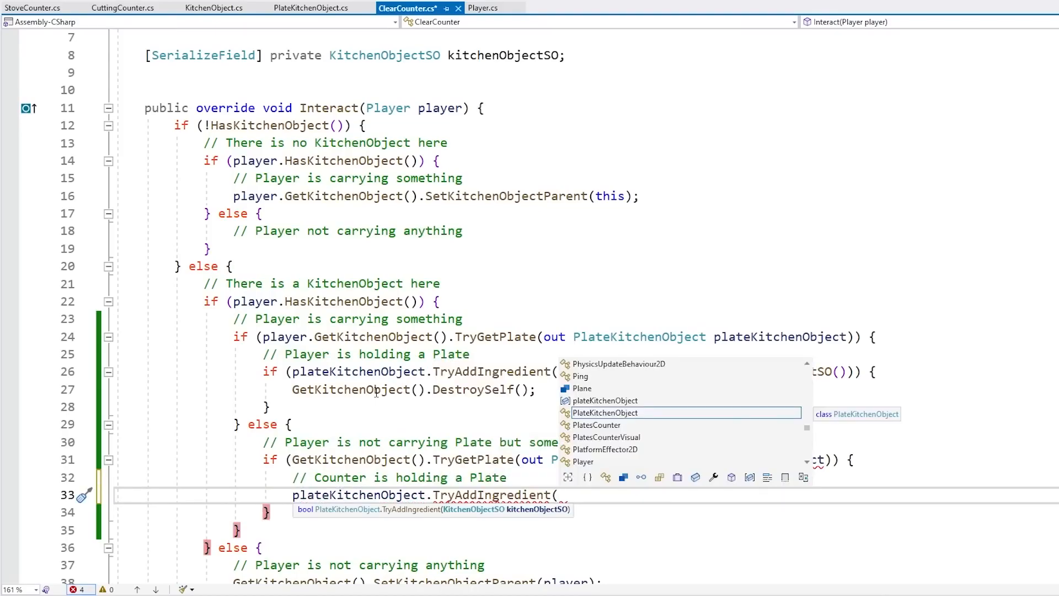
{"action": "type", "text": "player.getk"}
{"action": "type", "text": "itchenObject.8"}
{"action": "key", "text": "BackSpace"}
{"action": "key", "text": "BackSpace"}
{"action": "type", "text": "(9."}
{"action": "key", "text": "BackSpace"}
{"action": "key", "text": "BackSpace"}
{"action": "type", "text": ")."}
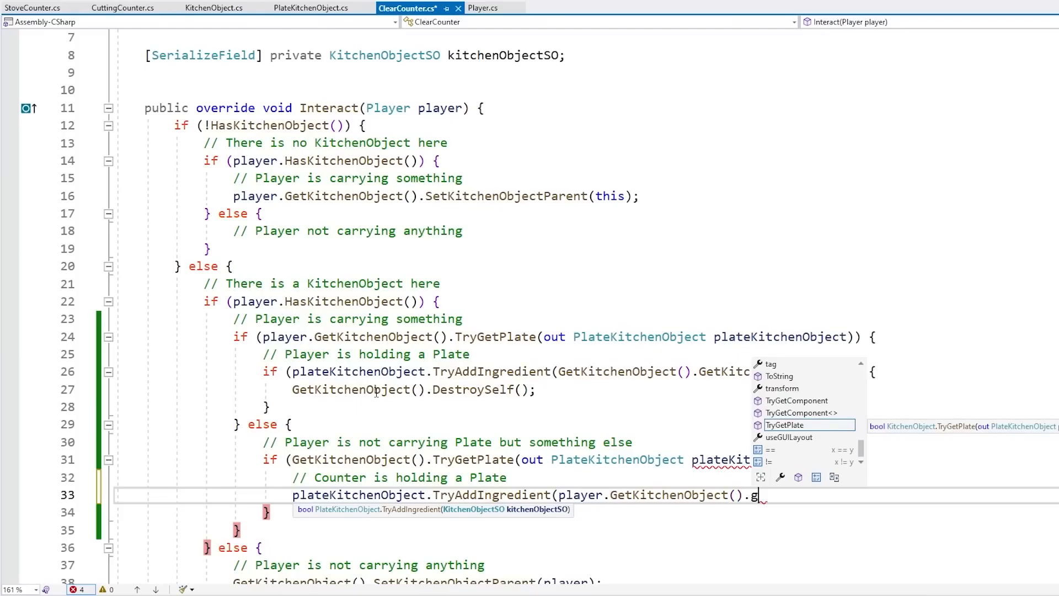
{"action": "type", "text": "gets"}
{"action": "key", "text": "Tab"}
{"action": "type", "text": "())"}
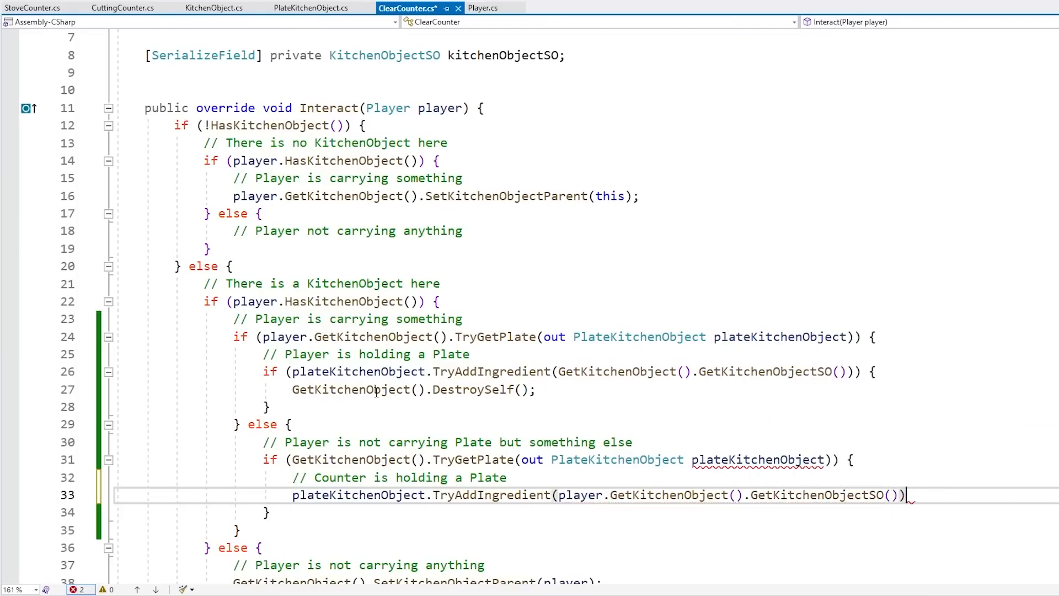
Turn the TryAddIngredient call into an if condition with its own block.
{"action": "key", "text": "Home"}
{"action": "type", "text": "if ("}
{"action": "key", "text": "End"}
{"action": "type", "text": ") {"}
{"action": "key", "text": "Return"}
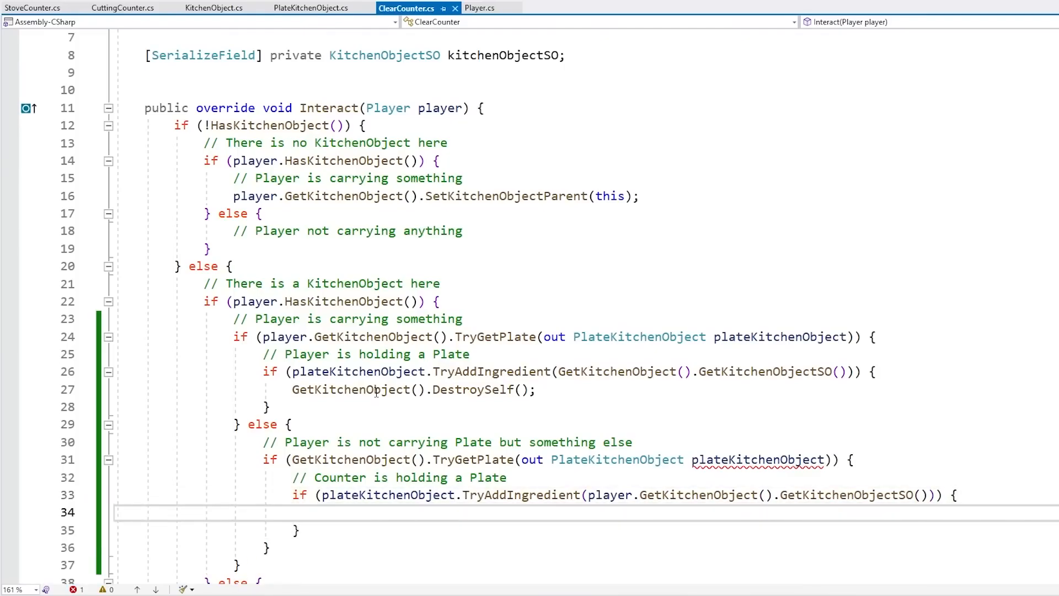
Fill the TryAddIngredient block with "player.GetKitchenObject().DestroySelf();", reusing the existing DestroySelf line.
{"action": "left_click_drag", "start_coordinate": [931, 385], "coordinate": [929, 375]}
{"action": "key", "text": "ctrl+c"}
{"action": "left_click", "coordinate": [944, 509]}
{"action": "key", "text": "ctrl+v"}
{"action": "left_click", "coordinate": [469, 513]}
{"action": "key", "text": "Delete"}
{"action": "type", "text": "player."}
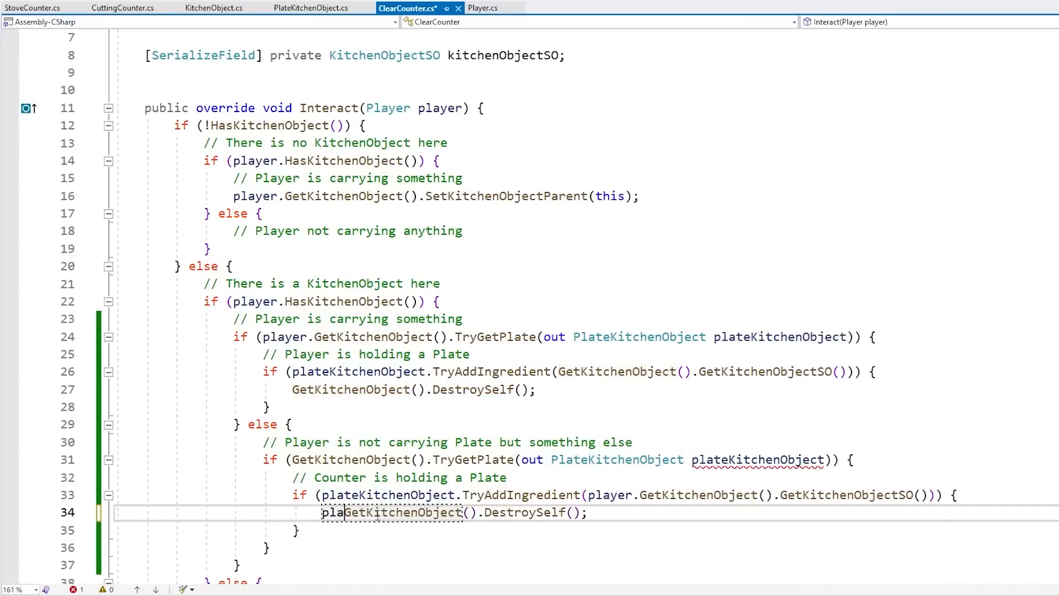
Remove the PlateKitchenObject type from the second TryGetPlate out argument so it reuses the existing plateKitchenObject variable.
{"action": "scroll", "coordinate": [323, 490], "scroll_direction": "down", "scroll_amount": 2}
{"action": "key", "text": "Up"}
{"action": "key", "text": "Up"}
{"action": "key", "text": "Up"}
{"action": "key", "text": "Up"}
{"action": "key", "text": "Up"}
{"action": "left_click", "coordinate": [764, 230]}
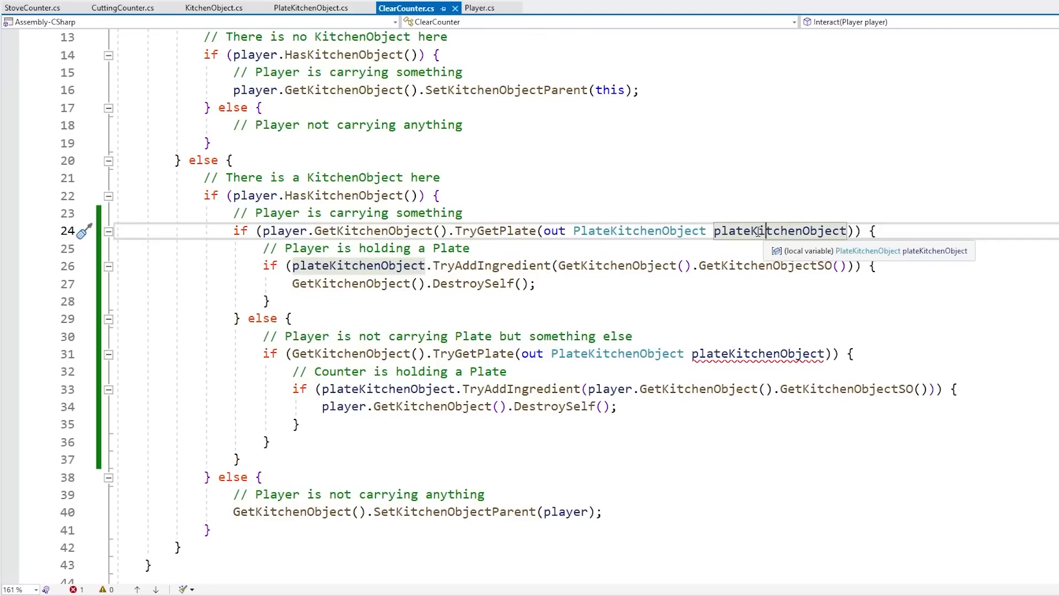
{"action": "left_click_drag", "start_coordinate": [573, 231], "coordinate": [850, 236]}
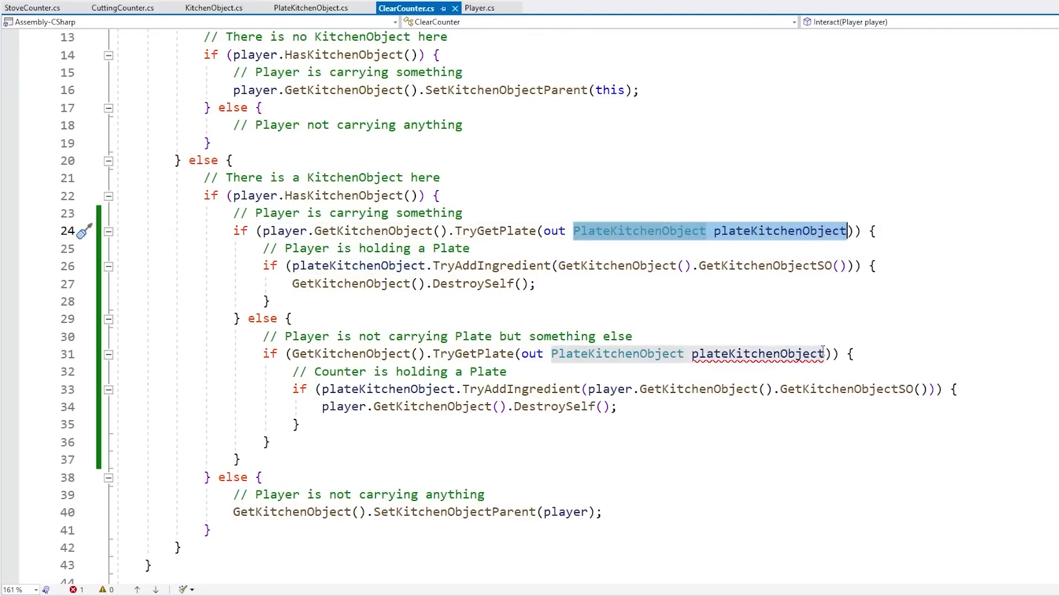
{"action": "mouse_move", "coordinate": [750, 359]}
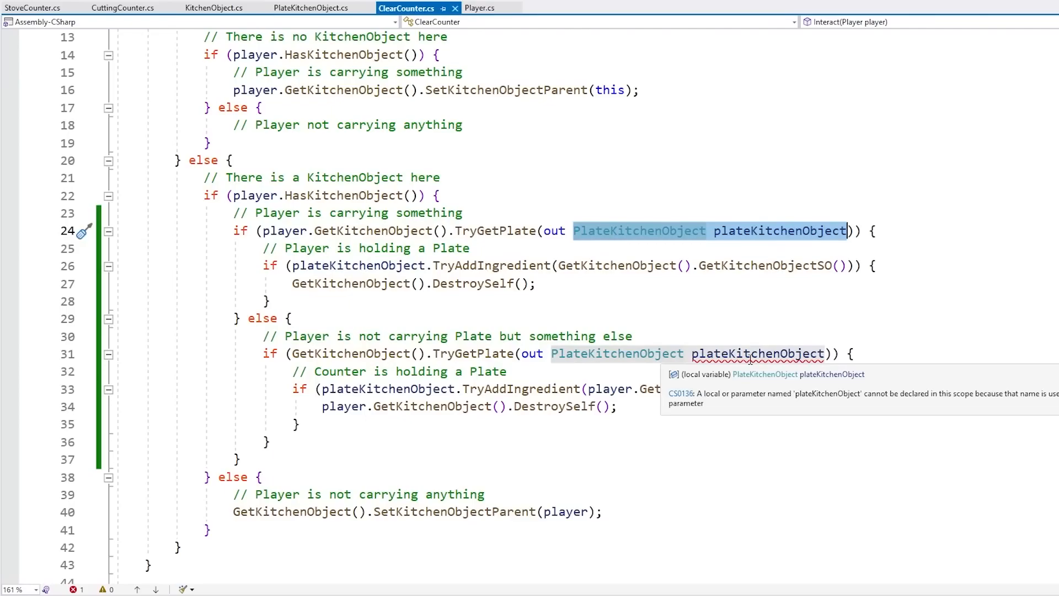
{"action": "left_click", "coordinate": [751, 360]}
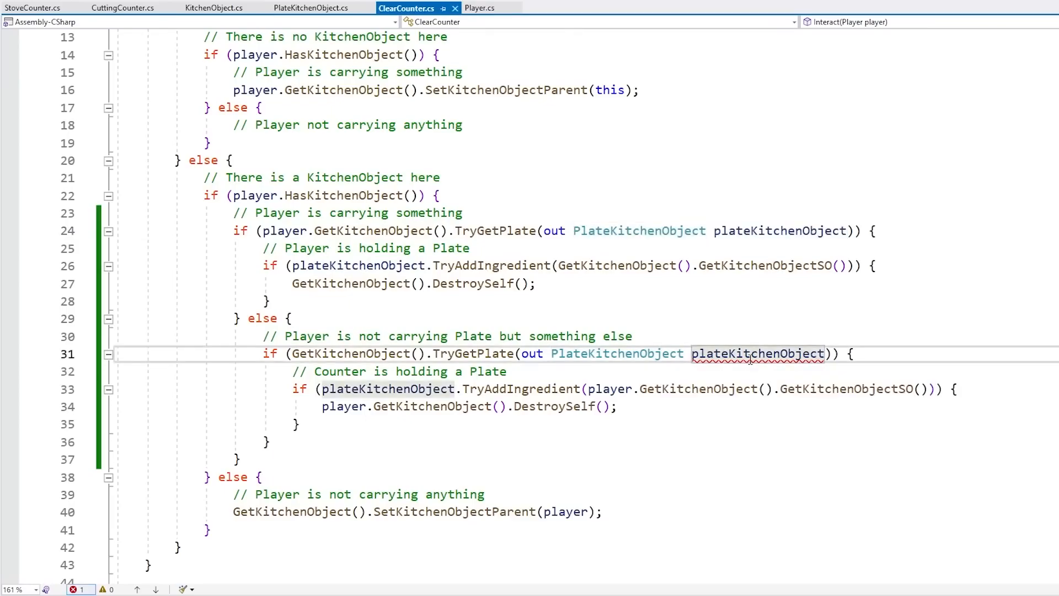
{"action": "double_click", "coordinate": [618, 353]}
{"action": "key", "text": "Delete"}
{"action": "key", "text": "Delete"}
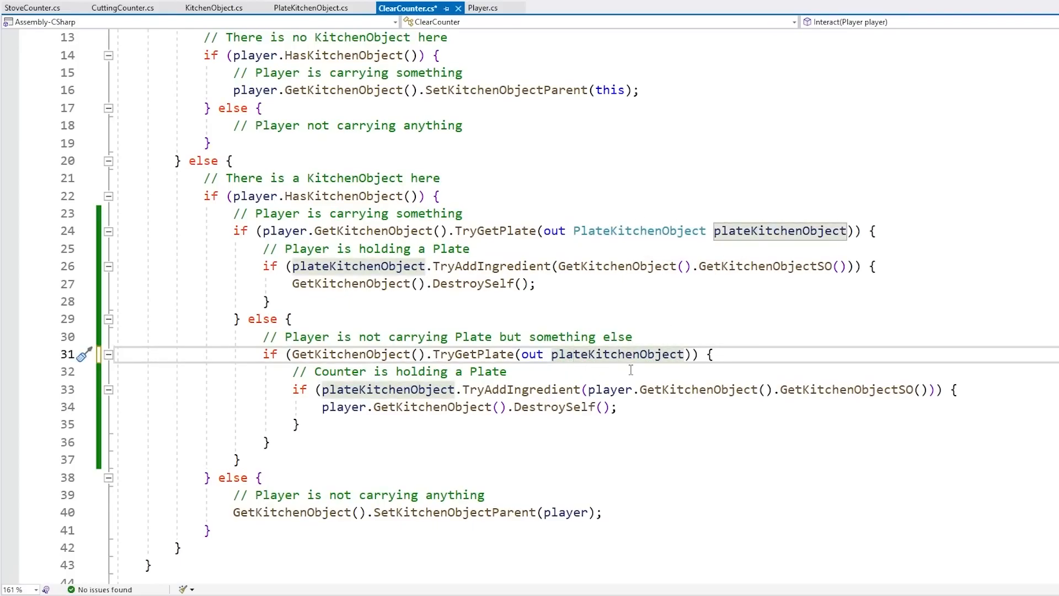
Review the else branch's logic, from the counter's TryGetPlate check through TryAddIngredient to destroying the player's object.
{"action": "left_click_drag", "start_coordinate": [461, 326], "coordinate": [405, 443]}
{"action": "left_click", "coordinate": [405, 442]}
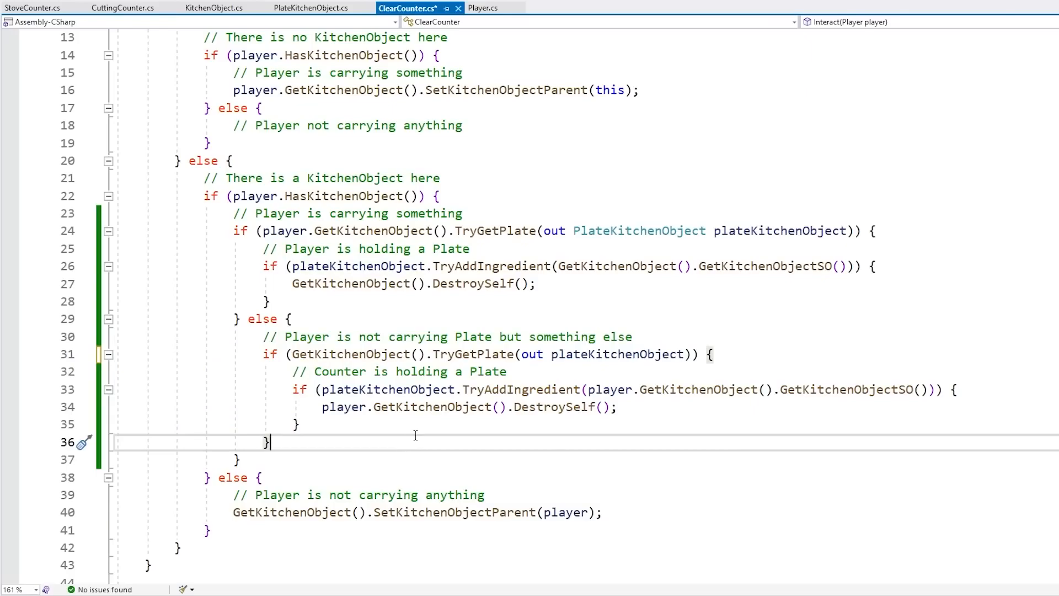
{"action": "left_click_drag", "start_coordinate": [292, 354], "coordinate": [425, 359]}
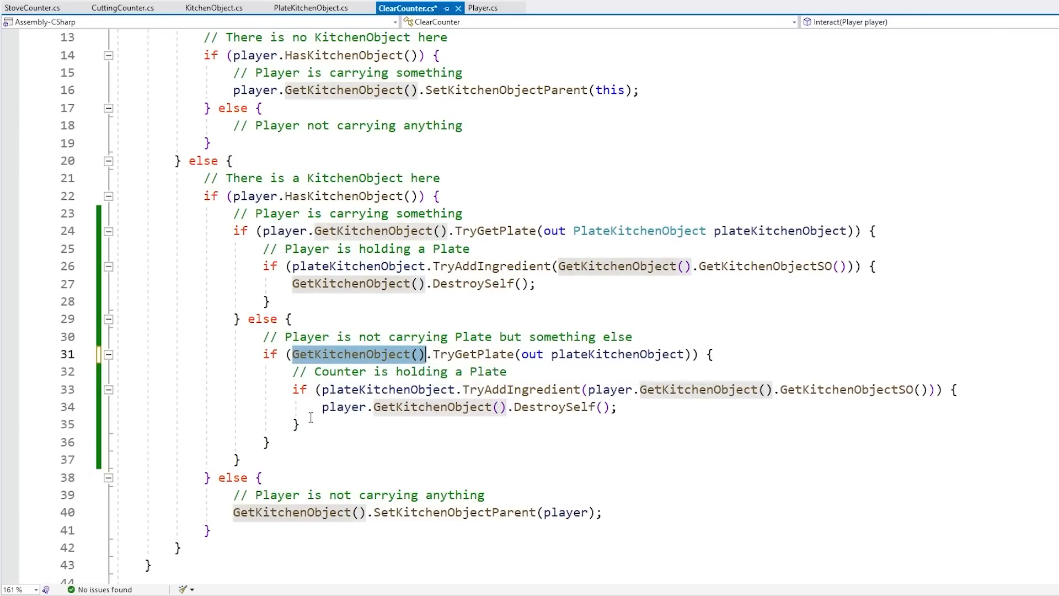
{"action": "left_click_drag", "start_coordinate": [322, 407], "coordinate": [499, 409]}
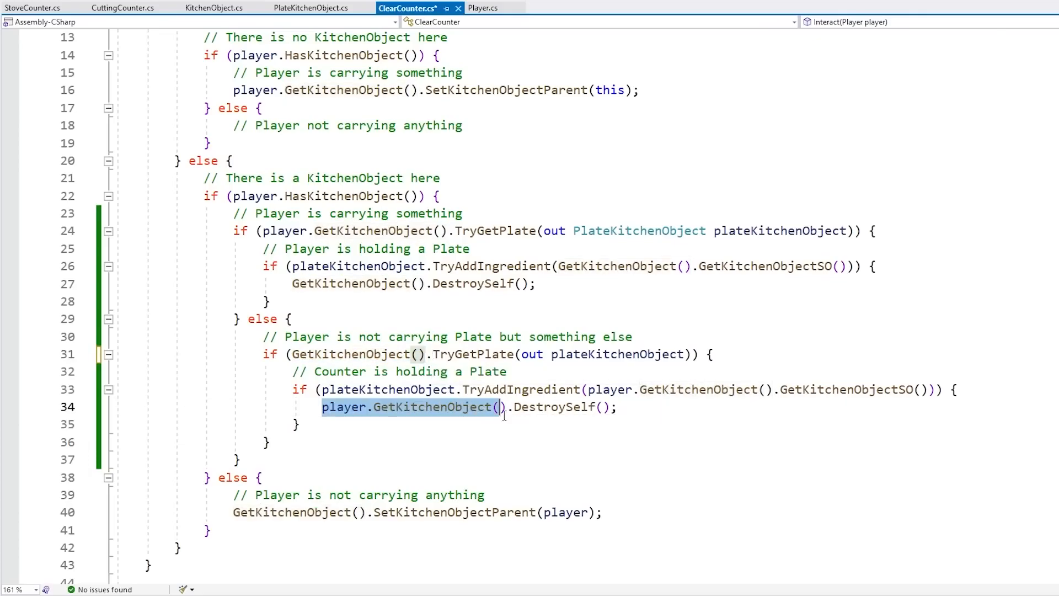
{"action": "left_click", "coordinate": [541, 369]}
{"action": "left_click_drag", "start_coordinate": [301, 337], "coordinate": [618, 336]}
{"action": "left_click", "coordinate": [685, 334]}
{"action": "left_click_drag", "start_coordinate": [293, 354], "coordinate": [427, 354]}
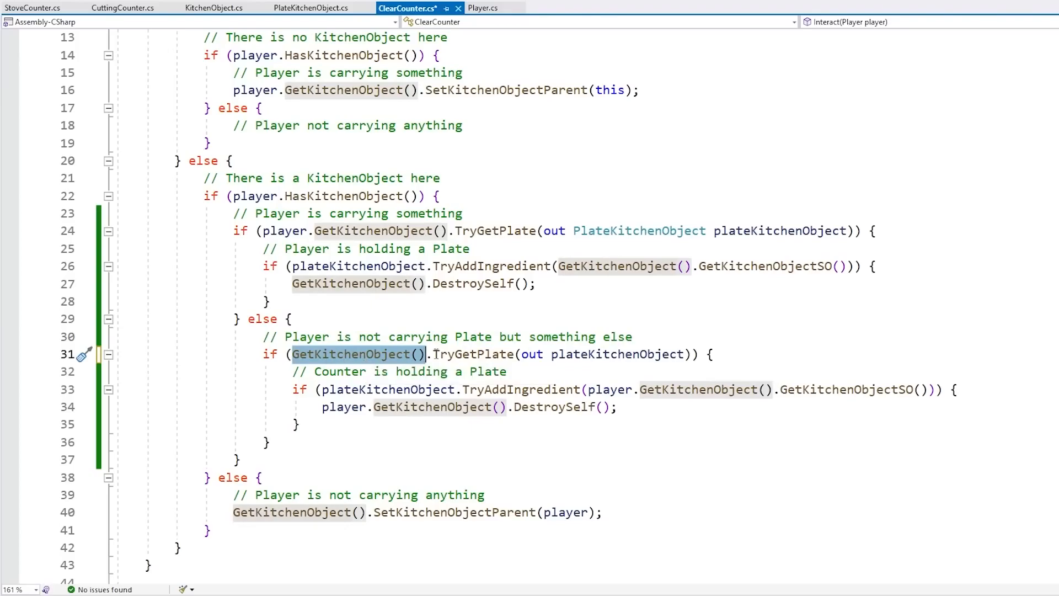
{"action": "left_click", "coordinate": [597, 353]}
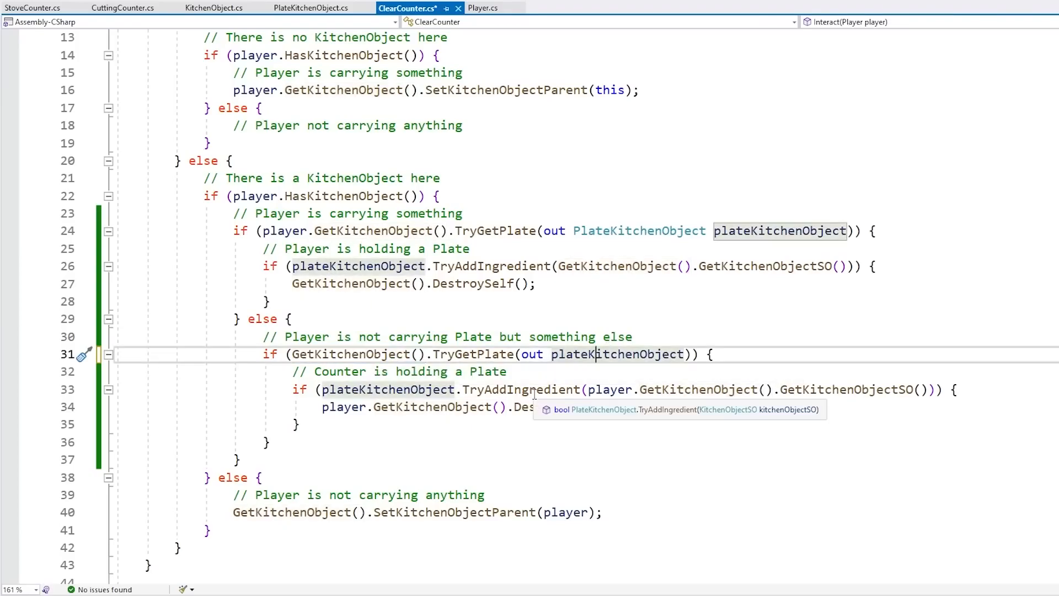
{"action": "double_click", "coordinate": [591, 392]}
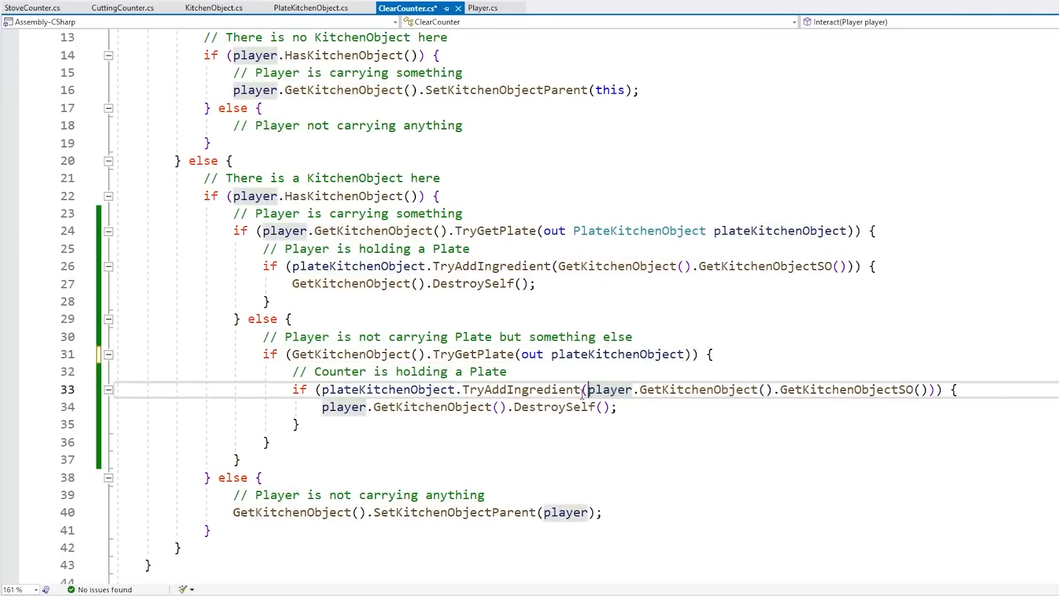
{"action": "key", "text": "ctrl+shift+Right"}
{"action": "key", "text": "ctrl+shift+Right"}
{"action": "key", "text": "ctrl+shift+Right"}
{"action": "left_click_drag", "start_coordinate": [507, 408], "coordinate": [322, 408]}
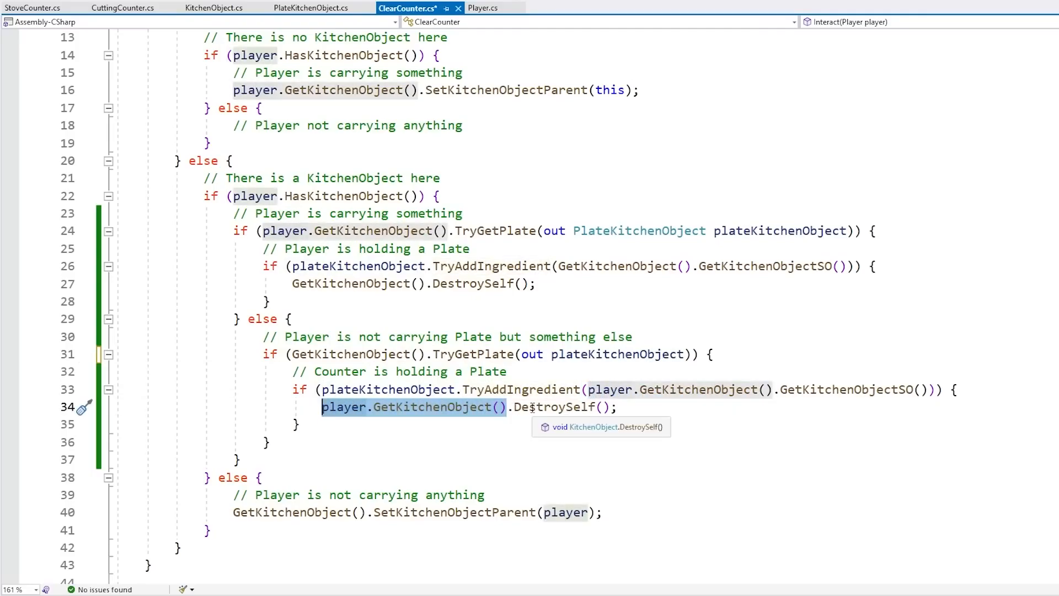
{"action": "left_click_drag", "start_coordinate": [317, 329], "coordinate": [337, 435]}
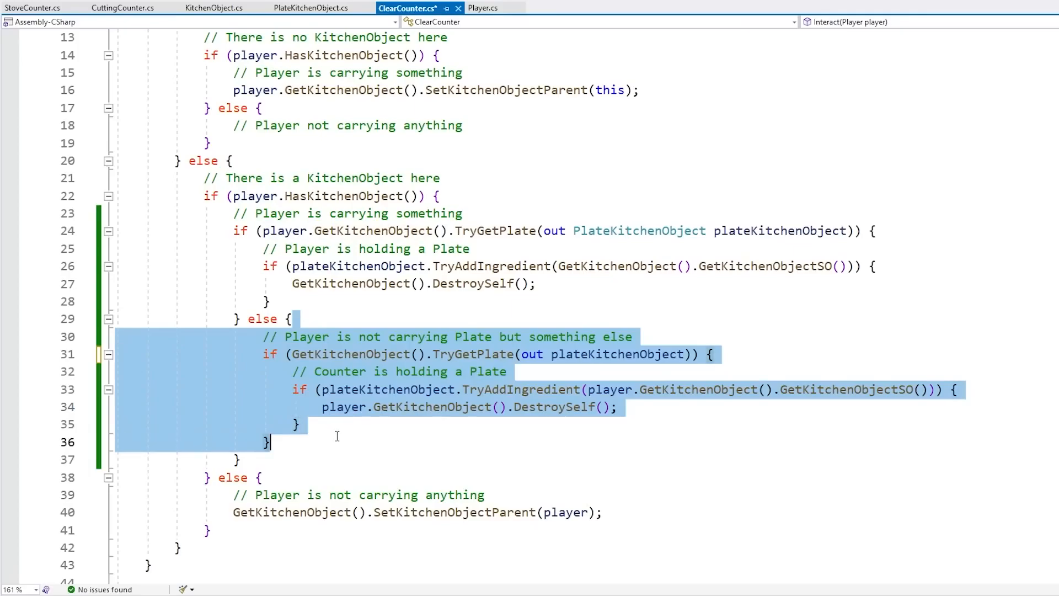
{"action": "left_click", "coordinate": [337, 436]}
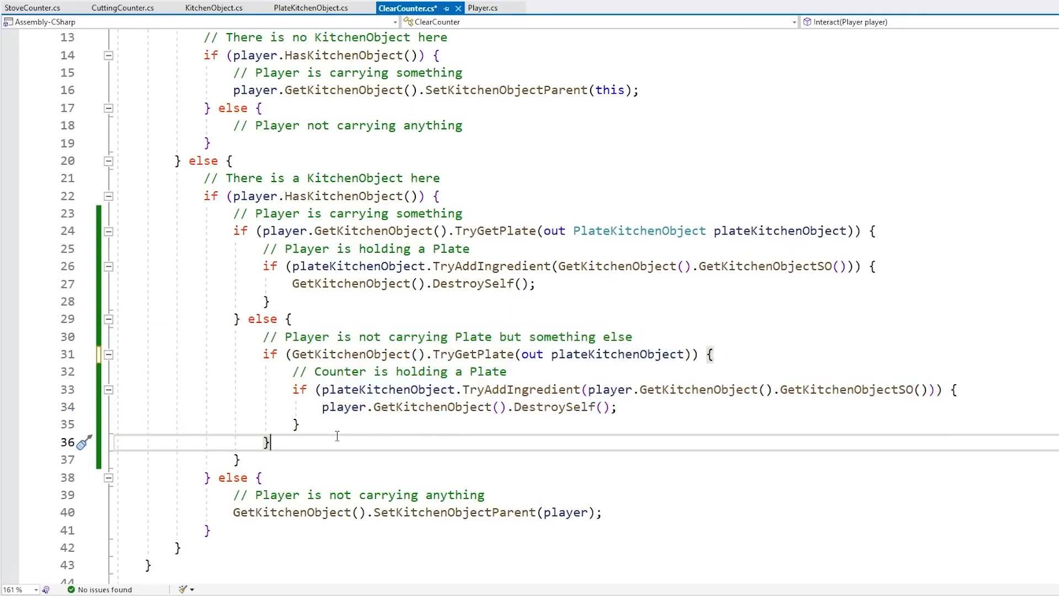
Save the script, switch to the running game in Unity and place a plate on the empty counter beside the cheese container.
{"action": "key", "text": "ctrl+s"}
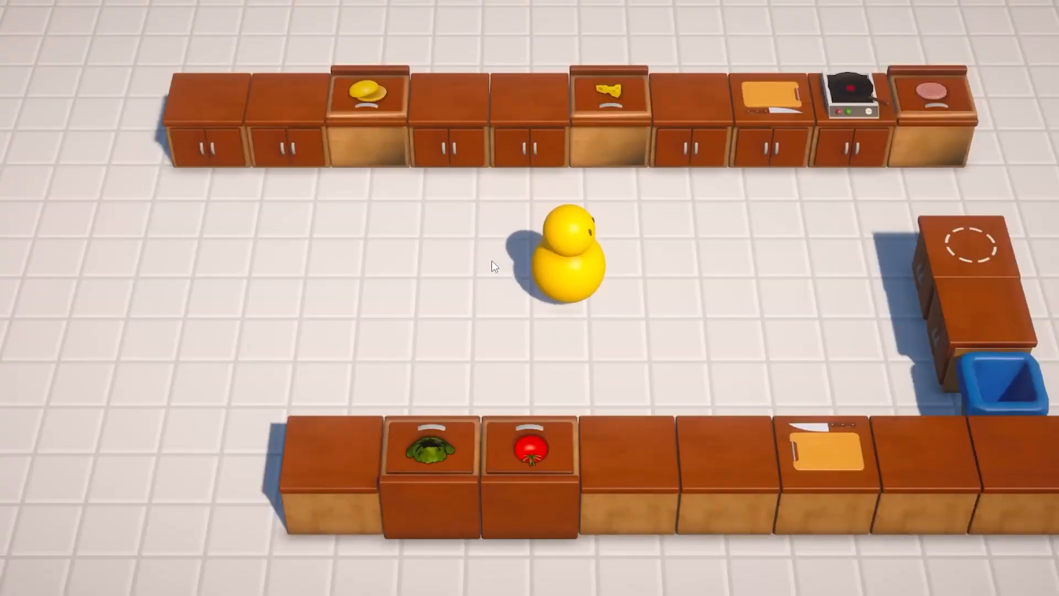
{"action": "key", "text": "d"}
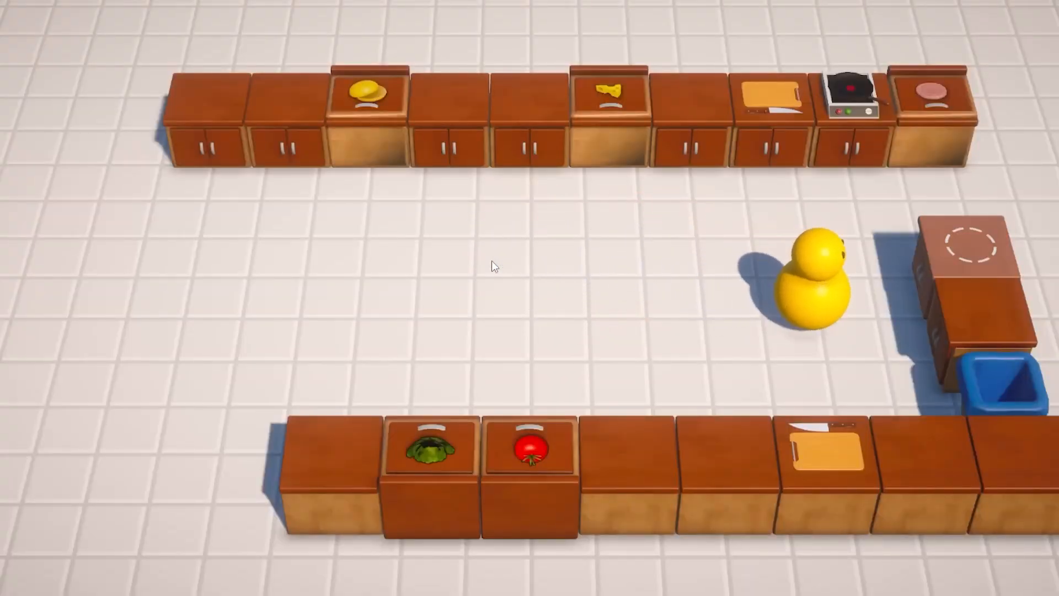
{"action": "key", "text": "e"}
{"action": "key", "text": "a"}
{"action": "key", "text": "w"}
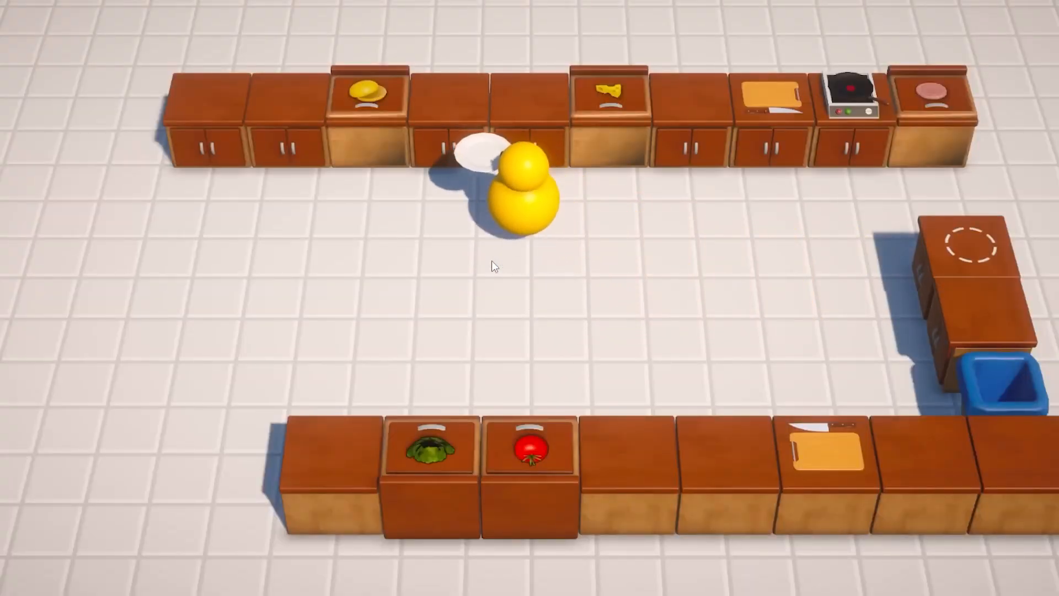
{"action": "key", "text": "e"}
Take bread from the bread container and add it to the plate sitting on the counter.
{"action": "key", "text": "s"}
{"action": "key", "text": "a"}
{"action": "key", "text": "w"}
{"action": "key", "text": "e"}
{"action": "key", "text": "s"}
{"action": "key", "text": "d"}
{"action": "key", "text": "w"}
{"action": "key", "text": "e"}
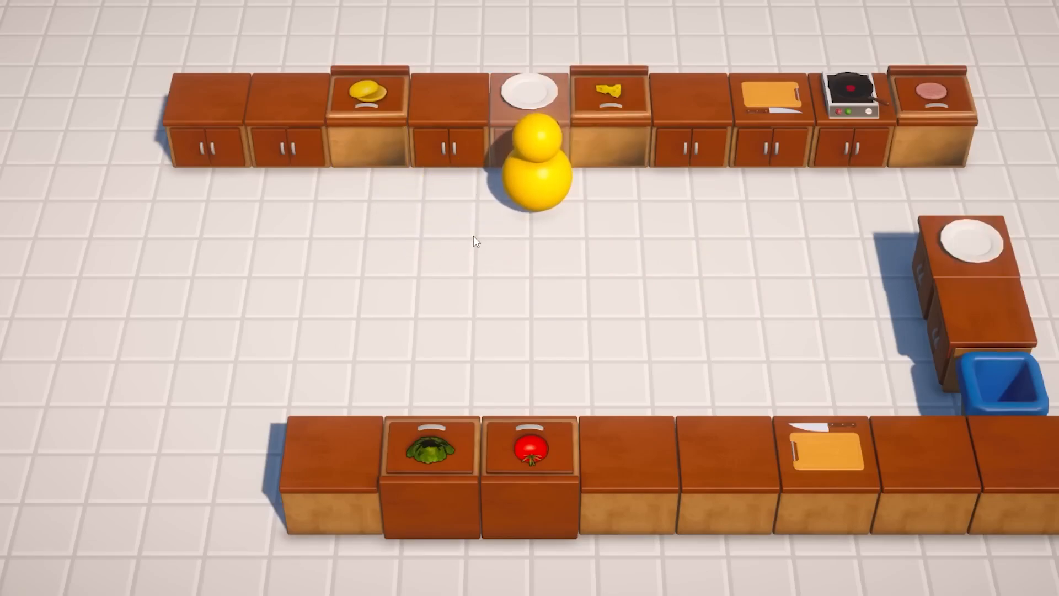
Take a raw meat patty from its container and place it on the stove.
{"action": "key", "text": "s"}
{"action": "key", "text": "d"}
{"action": "key", "text": "w"}
{"action": "key", "text": "d"}
{"action": "key", "text": "w"}
{"action": "key", "text": "e"}
{"action": "key", "text": "a"}
{"action": "key", "text": "e"}
Fetch another plate from the plates counter and collect the patty from the stove with it.
{"action": "key", "text": "s"}
{"action": "key", "text": "d"}
{"action": "key", "text": "e"}
{"action": "key", "text": "w"}
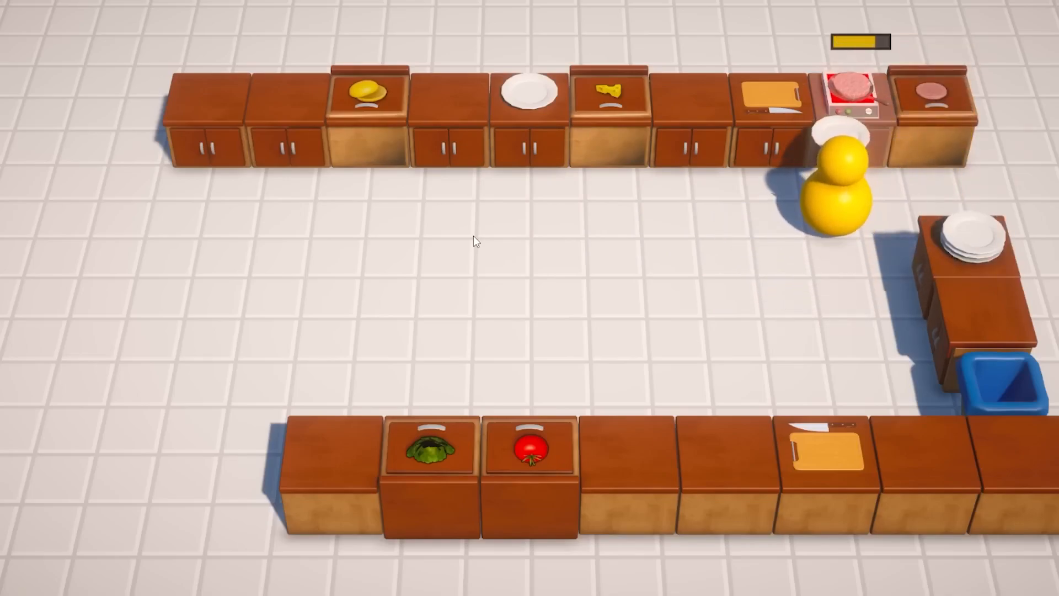
{"action": "key", "text": "e"}
{"action": "key", "text": "a"}
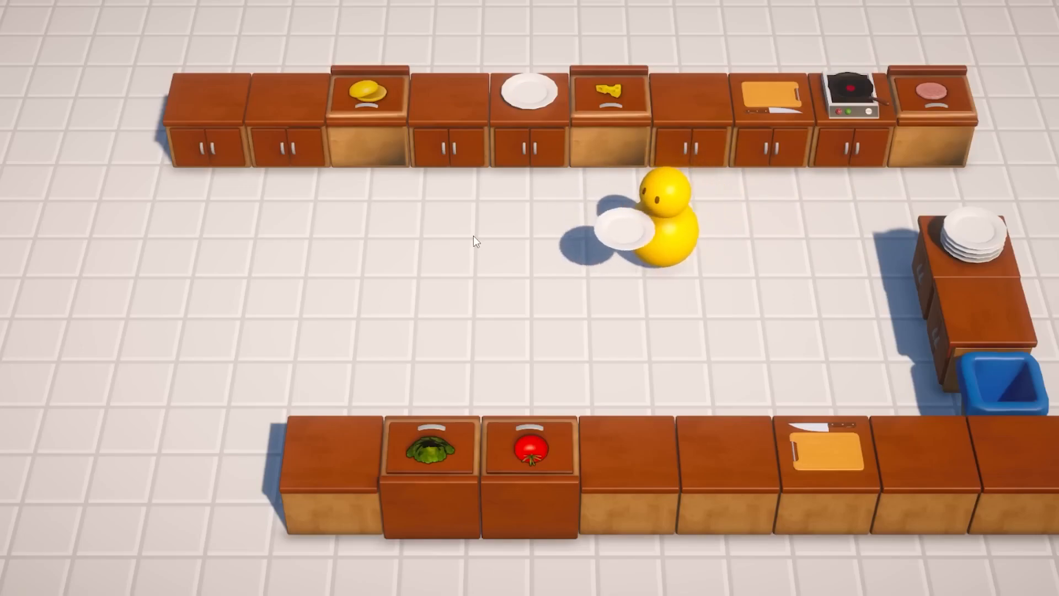
Carry the plate back to the row of counters with the food containers and test adding another ingredient to it.
{"action": "key", "text": "w"}
{"action": "key", "text": "e"}
{"action": "key", "text": "a"}
{"action": "key", "text": "e"}
{"action": "key", "text": "d"}
{"action": "key", "text": "e"}
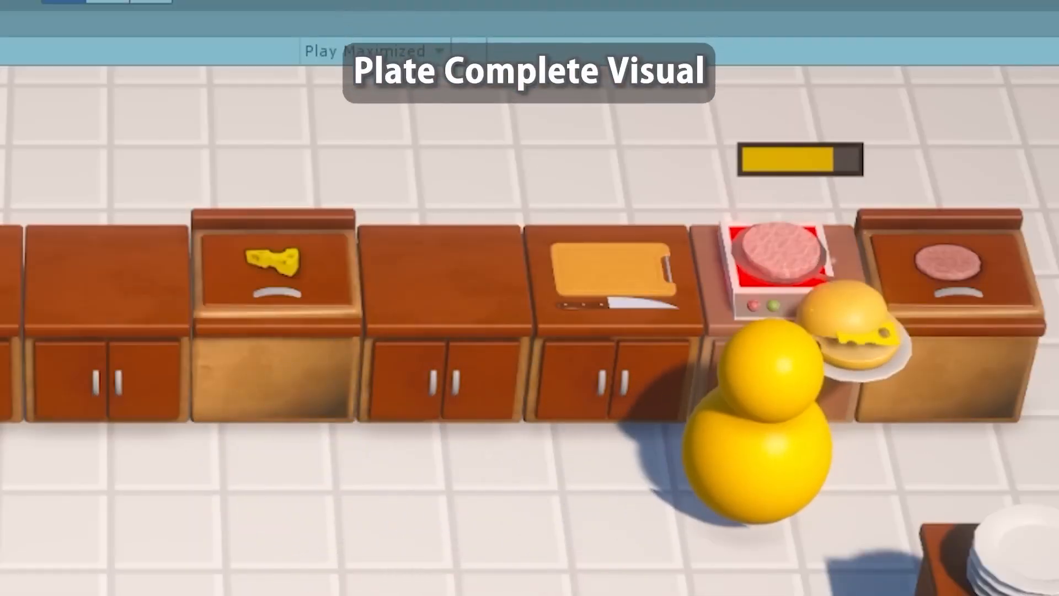
{"action": "key", "text": "e"}
{"action": "key", "text": "a"}
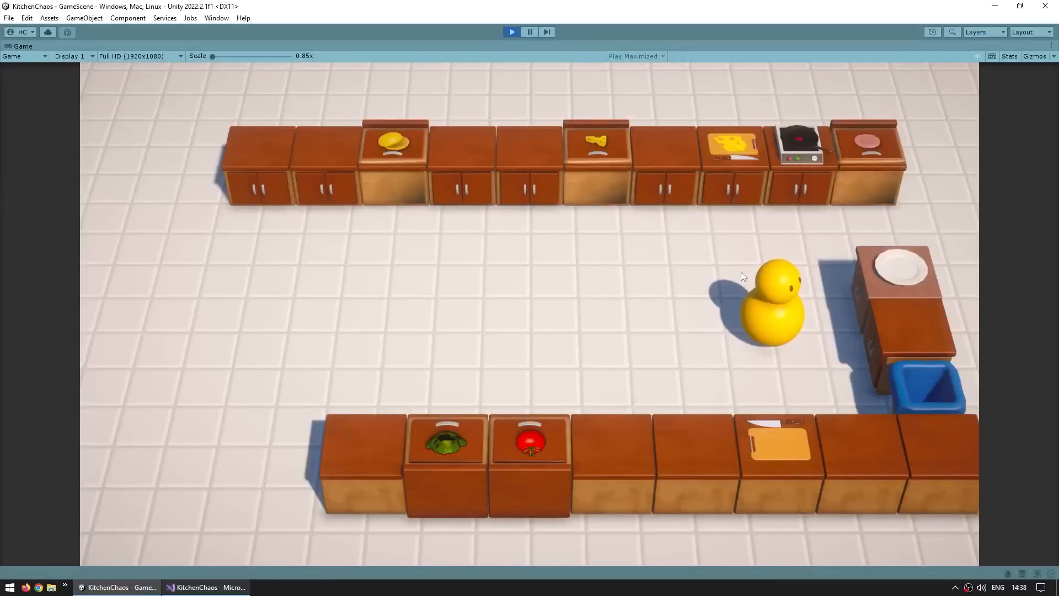
Take a plate from the plates counter and collect the cheese slices from the upper cutting counter with it.
{"action": "key", "text": "a"}
{"action": "key", "text": "w"}
{"action": "key", "text": "s"}
{"action": "key", "text": "d"}
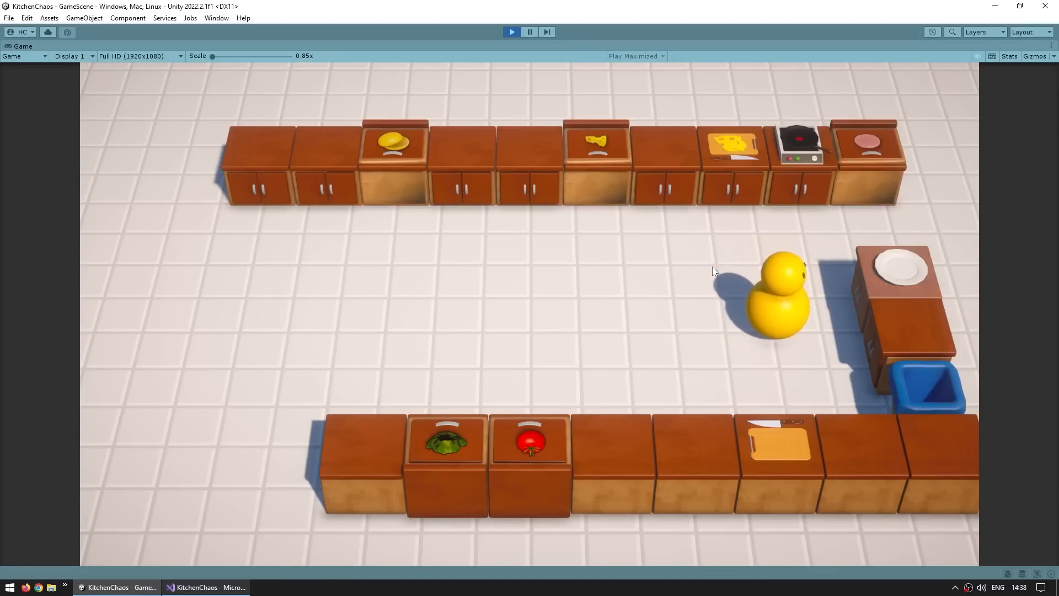
{"action": "key", "text": "e"}
{"action": "key", "text": "a"}
{"action": "key", "text": "w"}
{"action": "key", "text": "e"}
{"action": "key", "text": "s"}
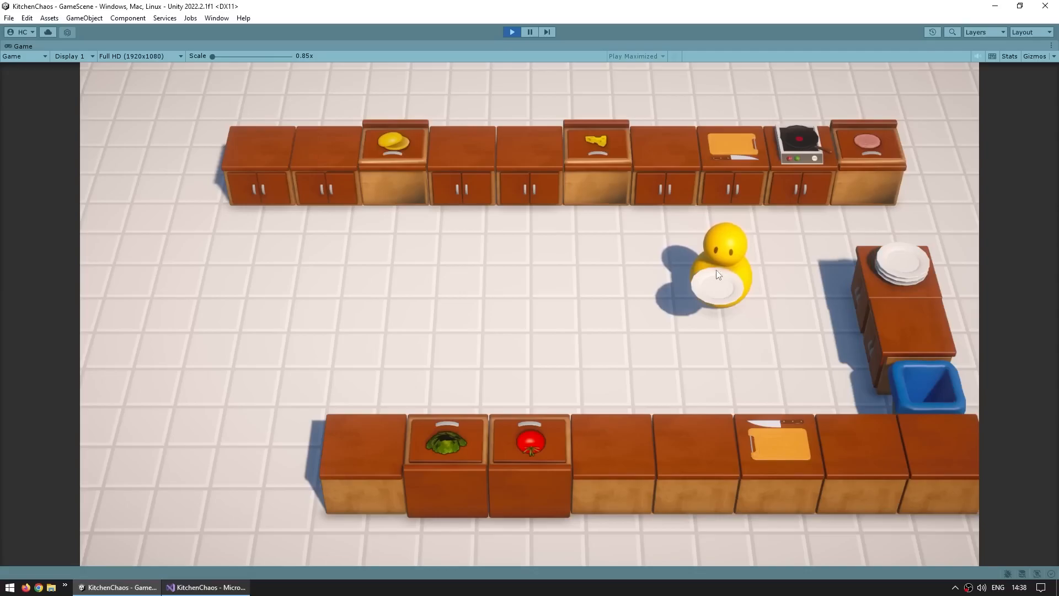
Stop the game and open the PlateCompleteVisual prefab from the _Assets/PrefabsVisuals folder for editing.
{"action": "left_click", "coordinate": [512, 32]}
{"action": "left_click", "coordinate": [291, 408]}
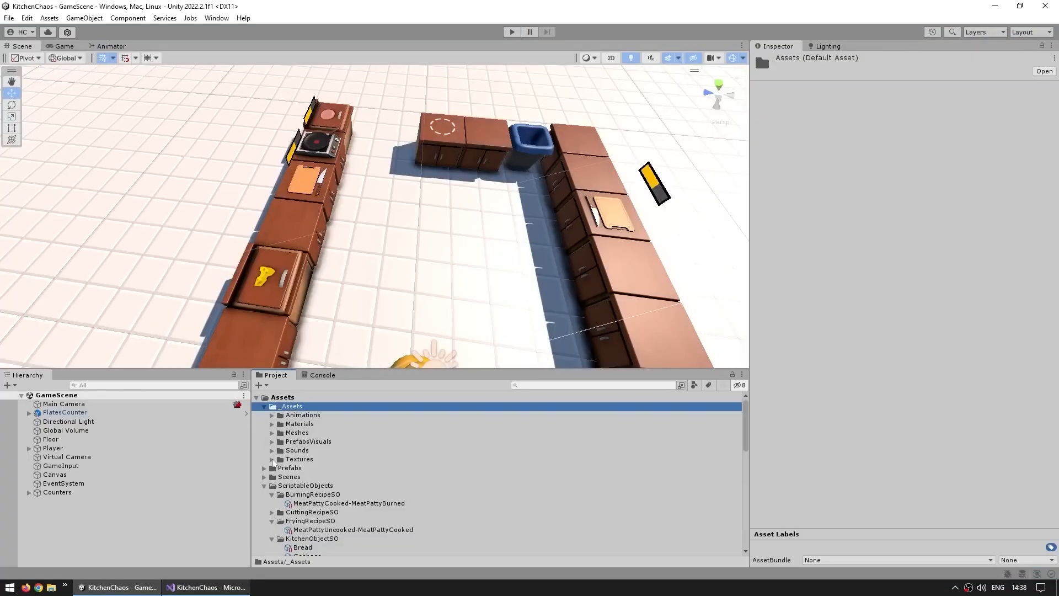
{"action": "left_click", "coordinate": [272, 442]}
{"action": "left_click", "coordinate": [279, 450]}
{"action": "left_click", "coordinate": [279, 459]}
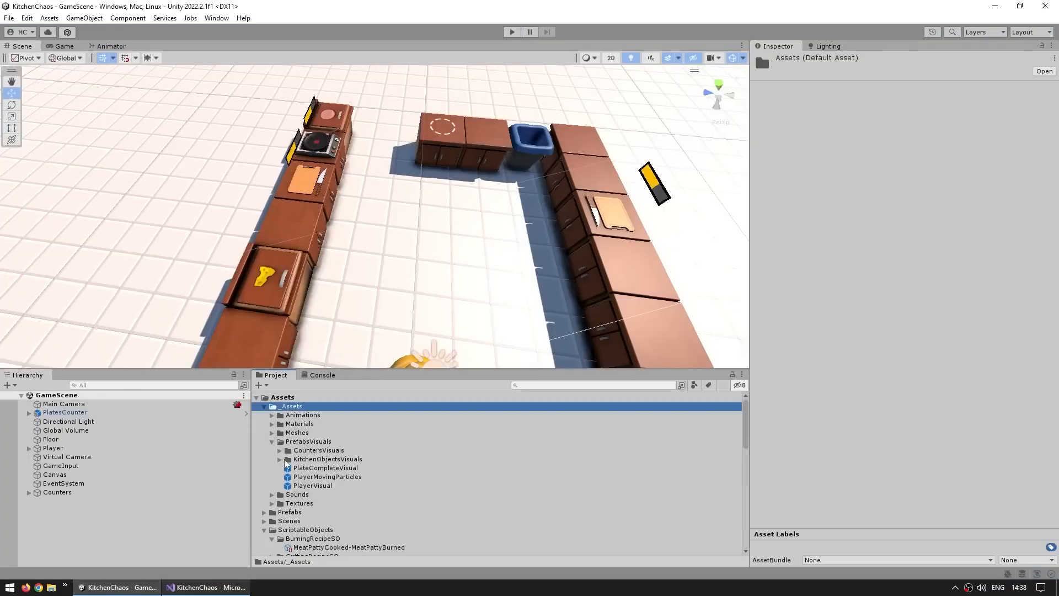
{"action": "left_click", "coordinate": [324, 468]}
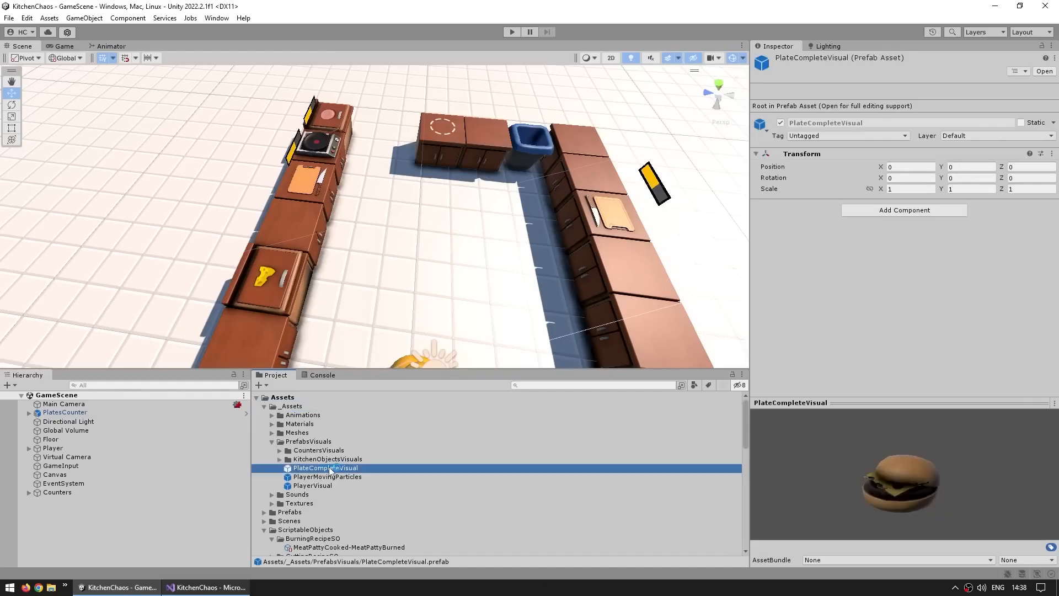
{"action": "double_click", "coordinate": [330, 470]}
Examine the burger model and its individual ingredient objects in the PlateCompleteVisual prefab.
{"action": "left_click_drag", "start_coordinate": [621, 265], "coordinate": [374, 169], "text": "alt"}
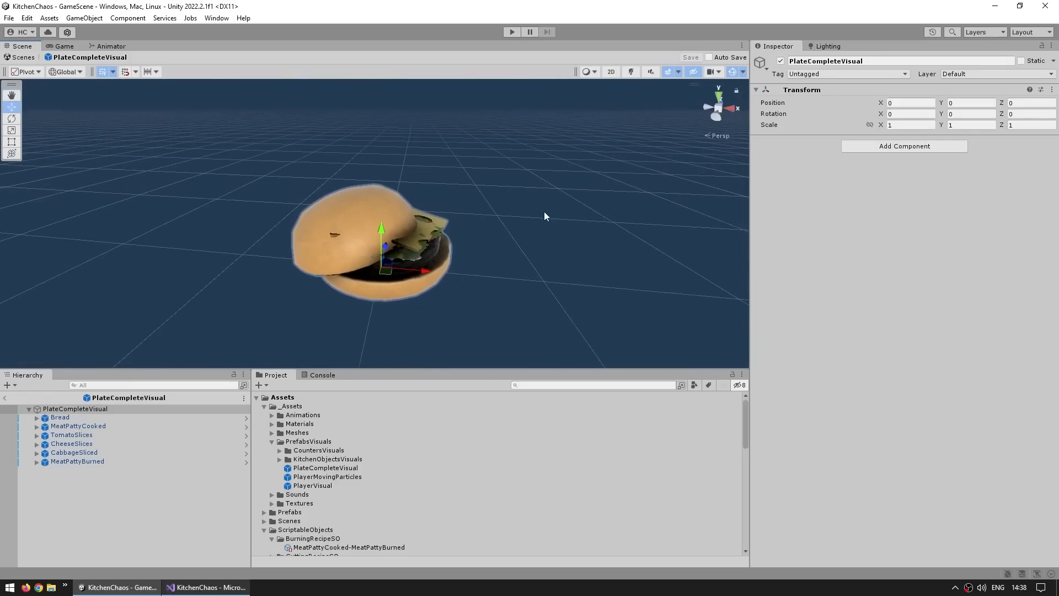
{"action": "left_click", "coordinate": [91, 441]}
{"action": "left_click", "coordinate": [87, 419]}
{"action": "left_click", "coordinate": [82, 444]}
{"action": "left_click", "coordinate": [86, 436]}
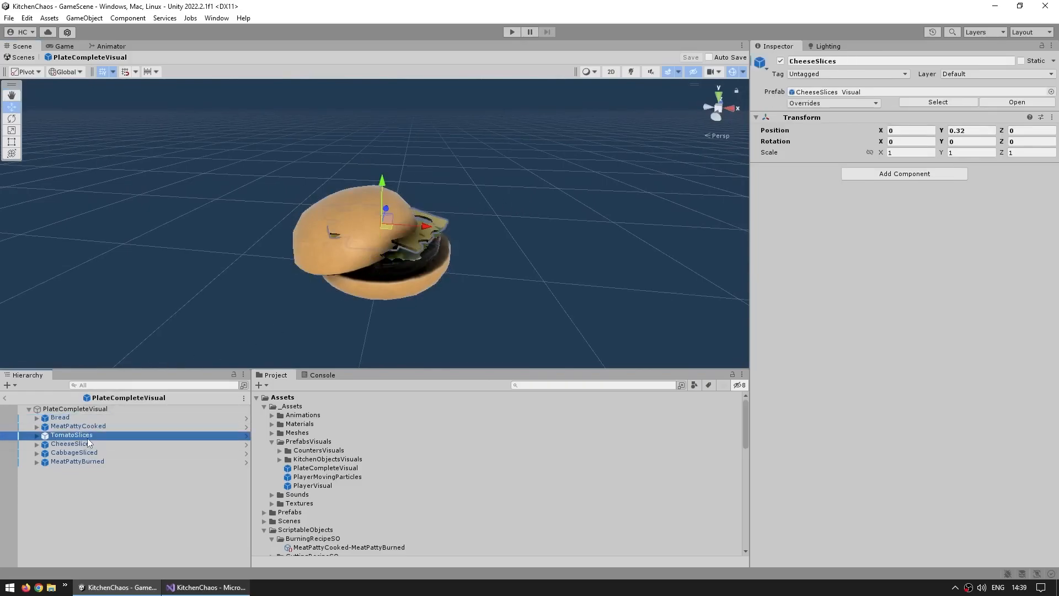
{"action": "left_click", "coordinate": [233, 491]}
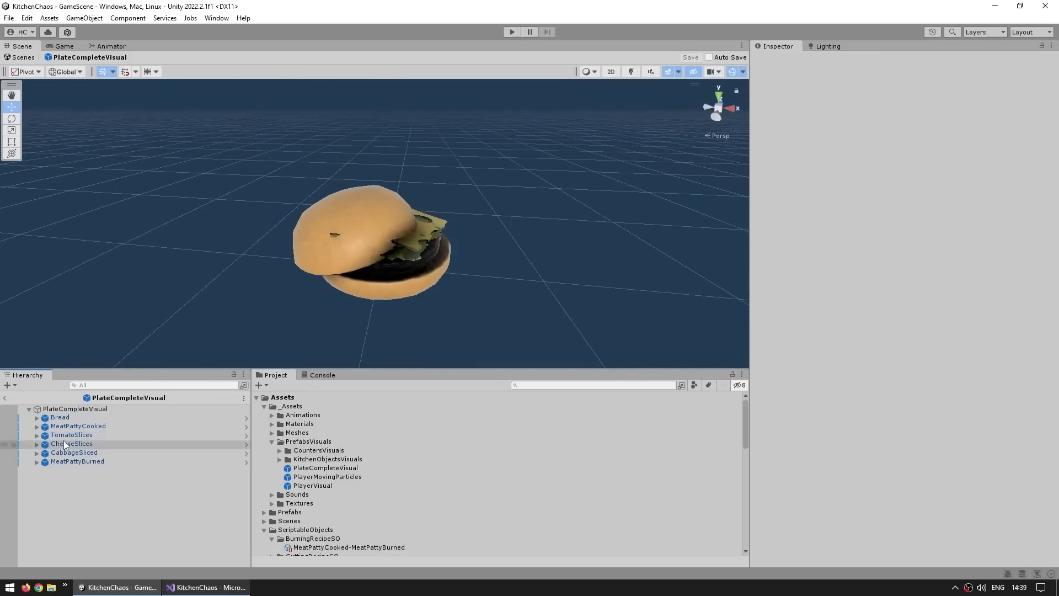
Create a C# script named PlateCompleteVisual in the Scripts folder, attach it to the prefab's root object and save.
{"action": "right_click", "coordinate": [319, 517]}
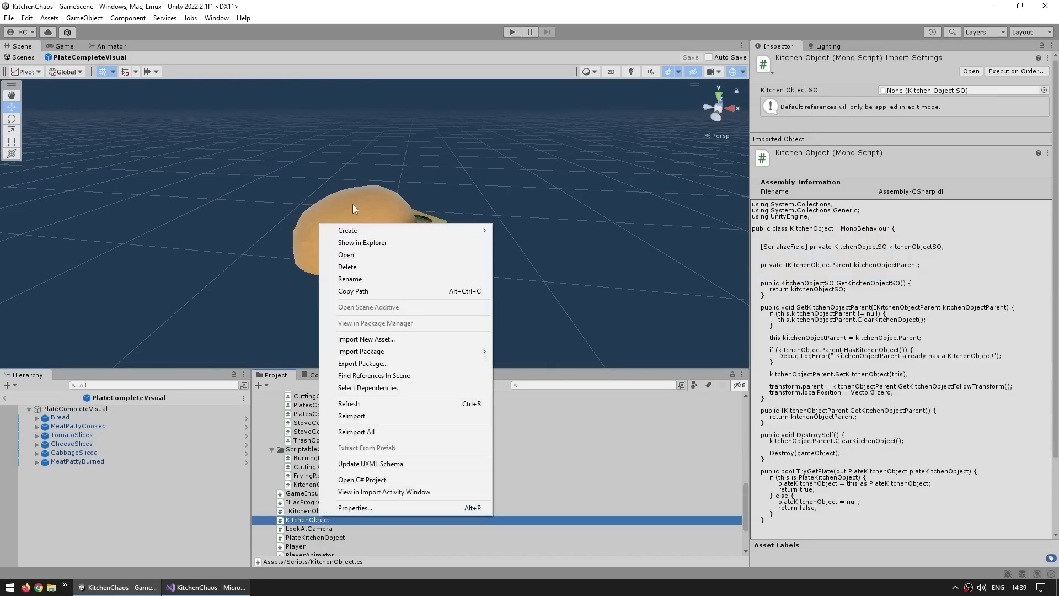
{"action": "left_click", "coordinate": [343, 227]}
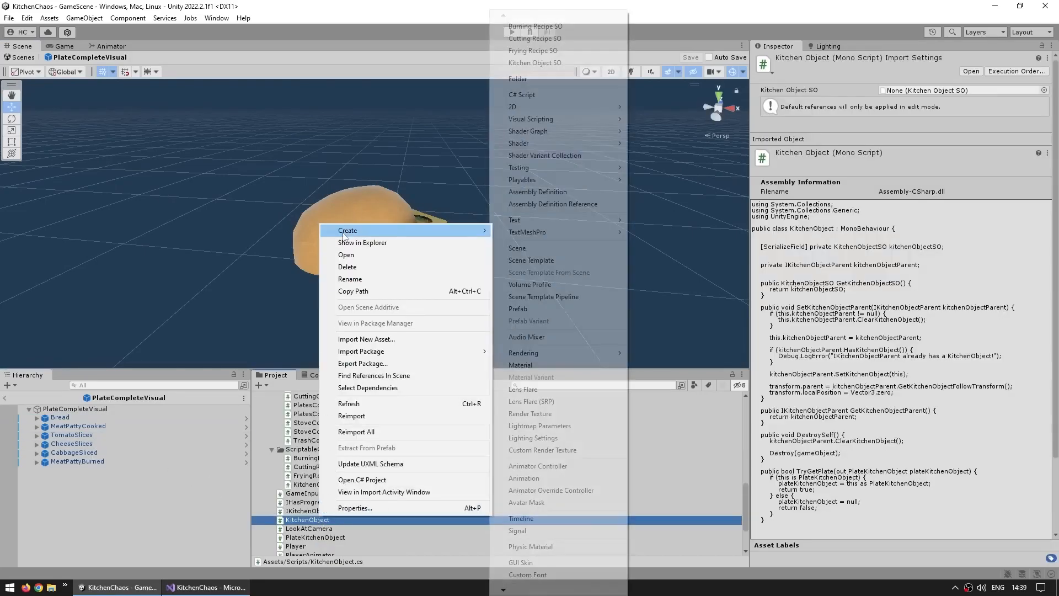
{"action": "left_click", "coordinate": [503, 101]}
{"action": "type", "text": "PlateCompleteVisual"}
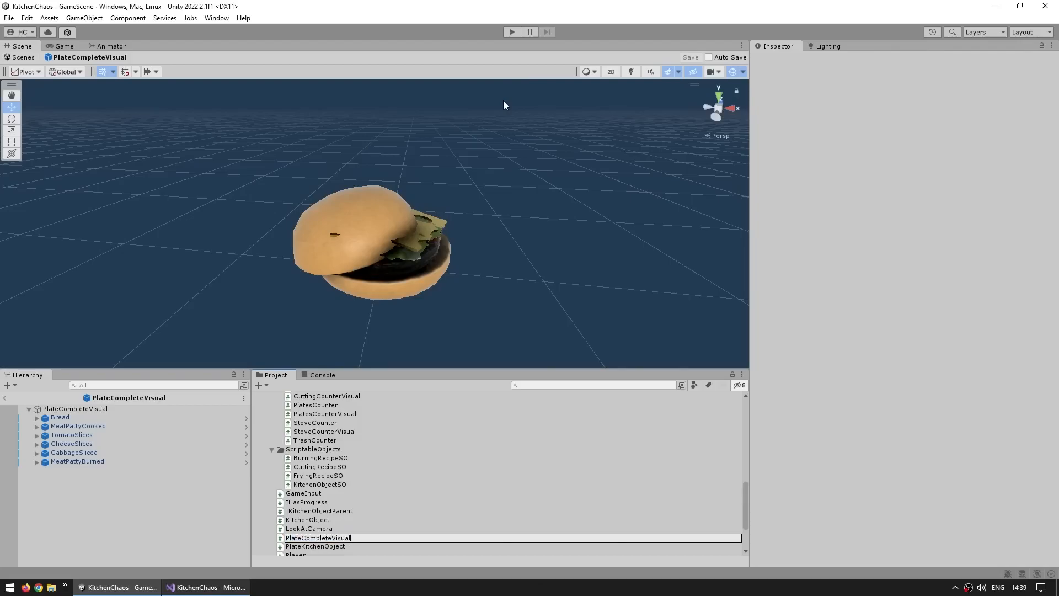
{"action": "left_click", "coordinate": [460, 483]}
{"action": "left_click_drag", "start_coordinate": [319, 542], "coordinate": [839, 331]}
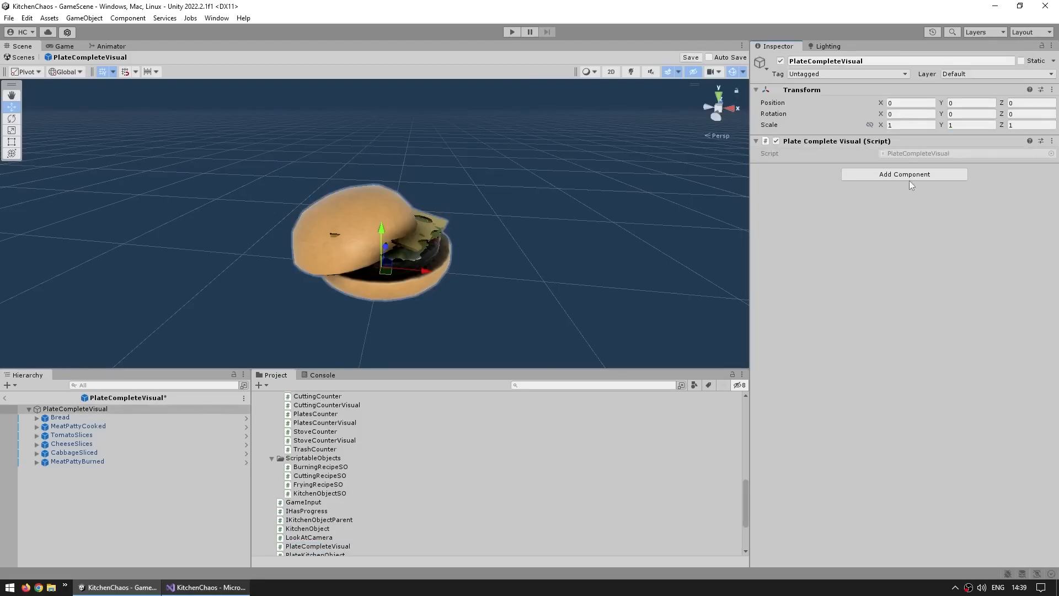
{"action": "key", "text": "ctrl+s"}
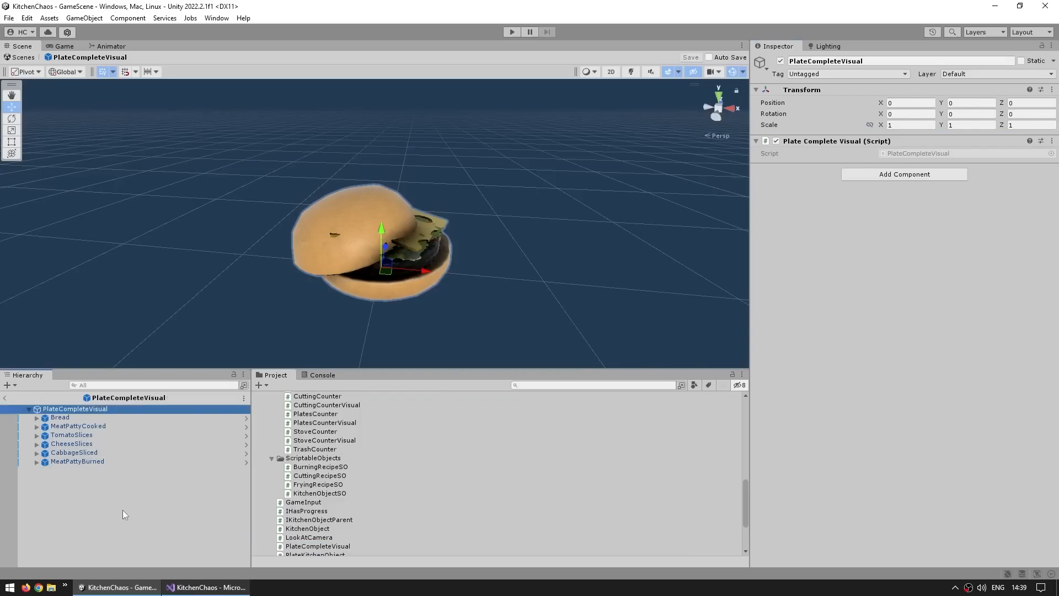
Open the Plate prefab from the Prefabs/KitchenObjects folder for editing.
{"action": "scroll", "coordinate": [375, 492], "scroll_direction": "up", "scroll_amount": 6}
{"action": "scroll", "coordinate": [373, 491], "scroll_direction": "up", "scroll_amount": 3}
{"action": "scroll", "coordinate": [276, 479], "scroll_direction": "up", "scroll_amount": 3}
{"action": "scroll", "coordinate": [351, 463], "scroll_direction": "down", "scroll_amount": 3}
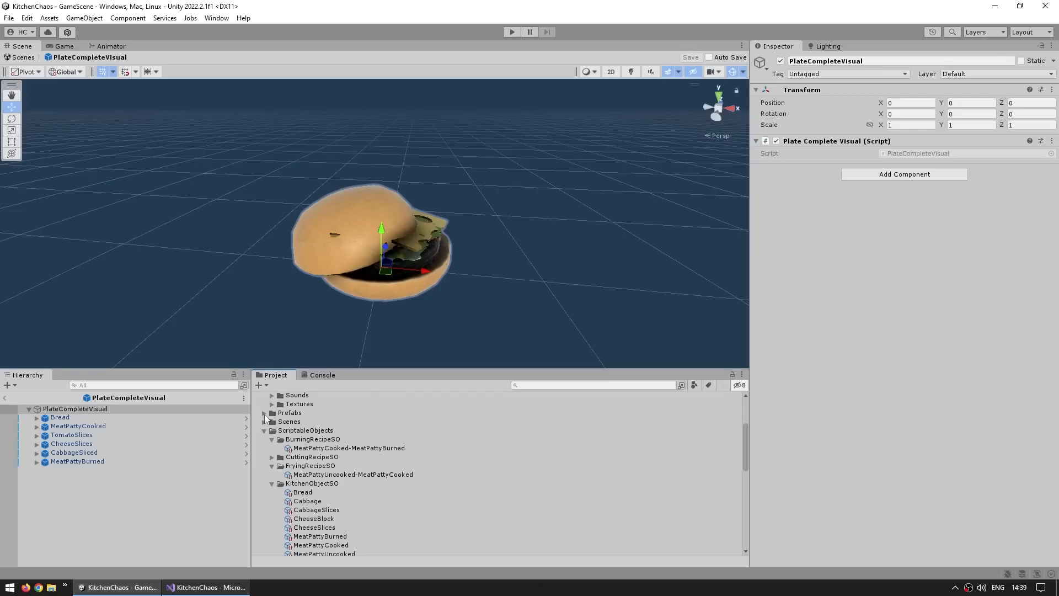
{"action": "left_click", "coordinate": [265, 413]}
{"action": "left_click", "coordinate": [272, 422]}
{"action": "left_click", "coordinate": [274, 433]}
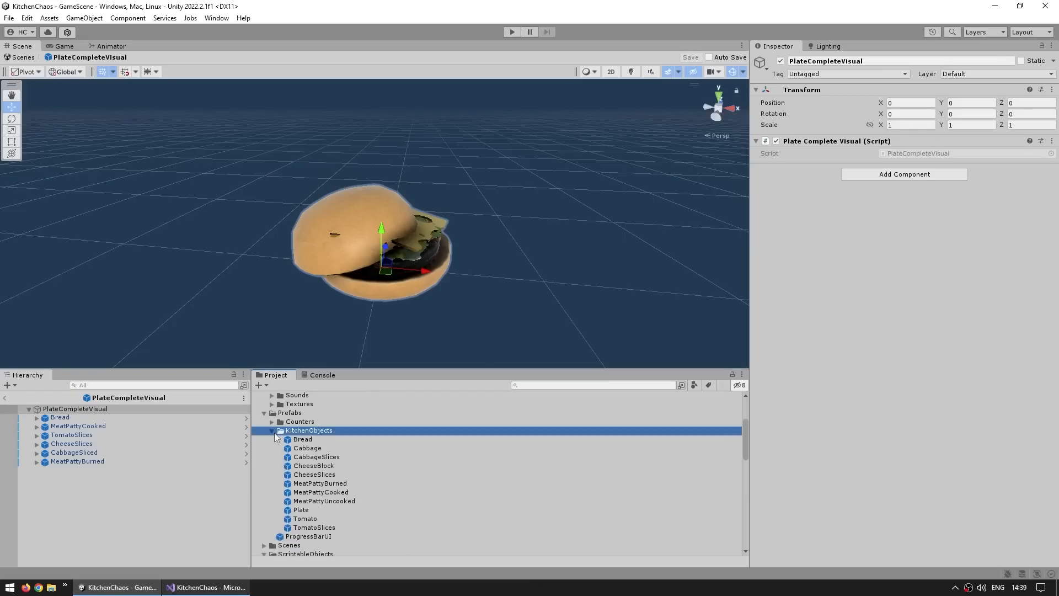
{"action": "scroll", "coordinate": [311, 434], "scroll_direction": "down", "scroll_amount": 2}
{"action": "double_click", "coordinate": [301, 477]}
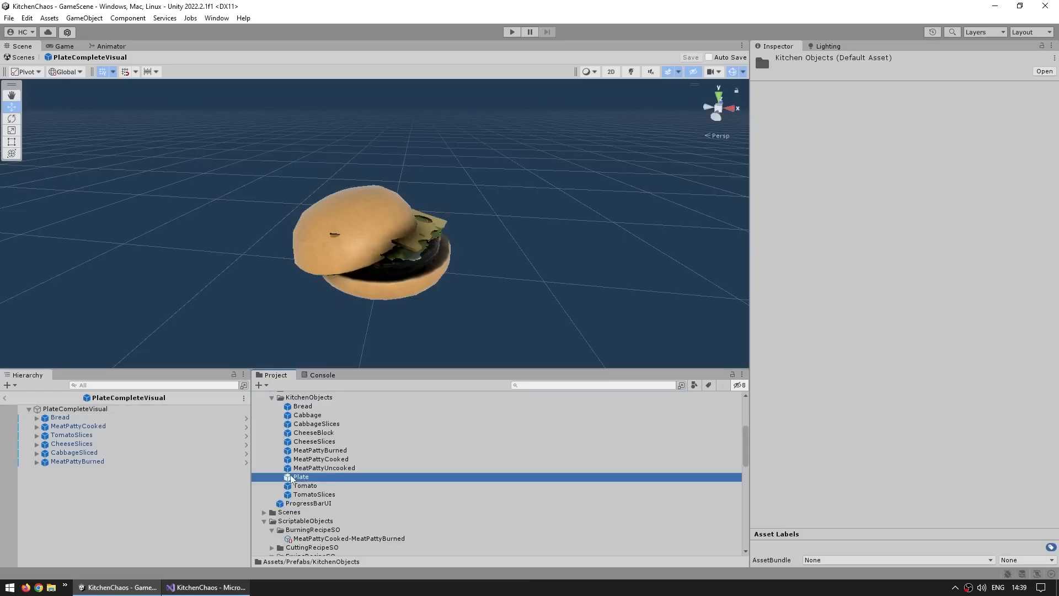
Add the PlateCompleteVisual prefab to the Plate prefab as a child object beside Plate_Visual.
{"action": "scroll", "coordinate": [372, 478], "scroll_direction": "up", "scroll_amount": 8}
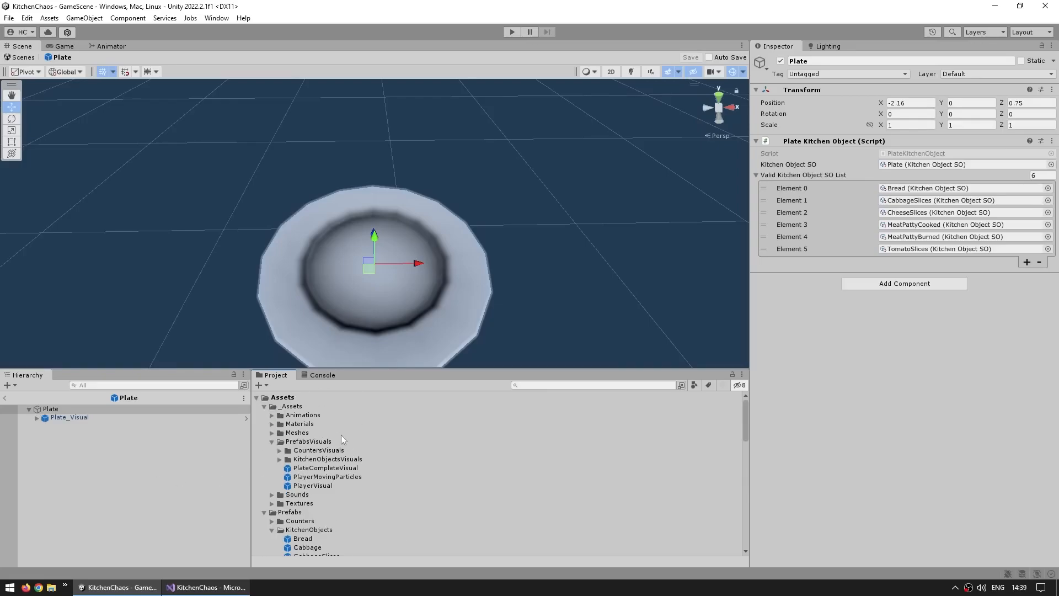
{"action": "left_click", "coordinate": [312, 469]}
{"action": "left_click_drag", "start_coordinate": [312, 471], "coordinate": [95, 470]}
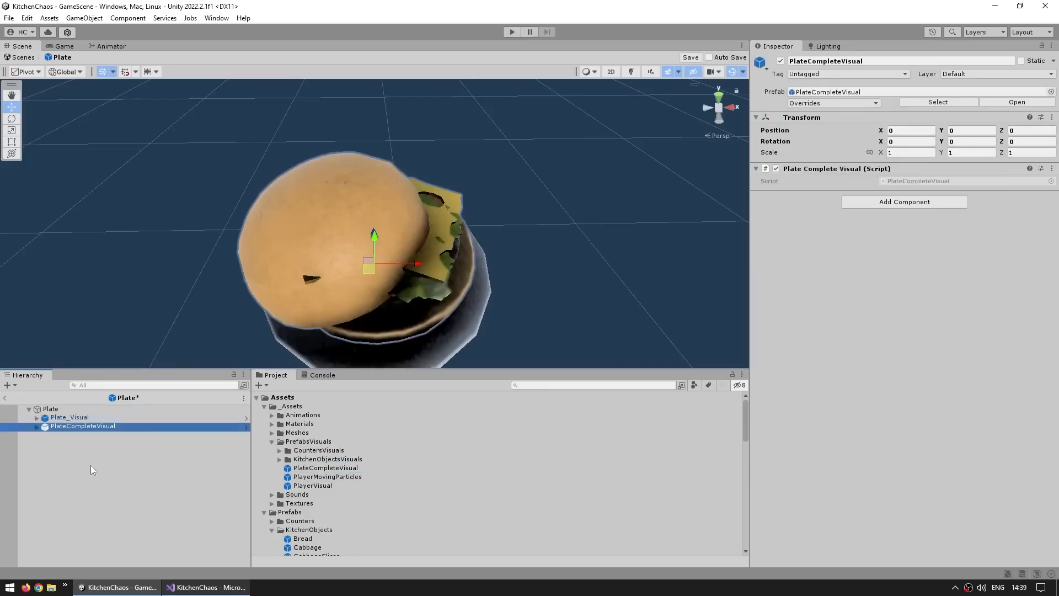
Open the PlateCompleteVisual script in Visual Studio and remove the default methods, leaving an empty class body.
{"action": "double_click", "coordinate": [916, 183]}
{"action": "left_click_drag", "start_coordinate": [123, 125], "coordinate": [574, 495]}
{"action": "key", "text": "BackSpace"}
{"action": "key", "text": "Return"}
{"action": "key", "text": "Return"}
{"action": "type", "text": "}"}
{"action": "key", "text": "Up"}
{"action": "key", "text": "Return"}
Declare a private serialized PlateKitchenObject field named plateKitchenObject in the PlateCompleteVisual class.
{"action": "type", "text": "[Seri"}
{"action": "key", "text": "Tab"}
{"action": "type", "text": "] private PlateKitchenObject pl"}
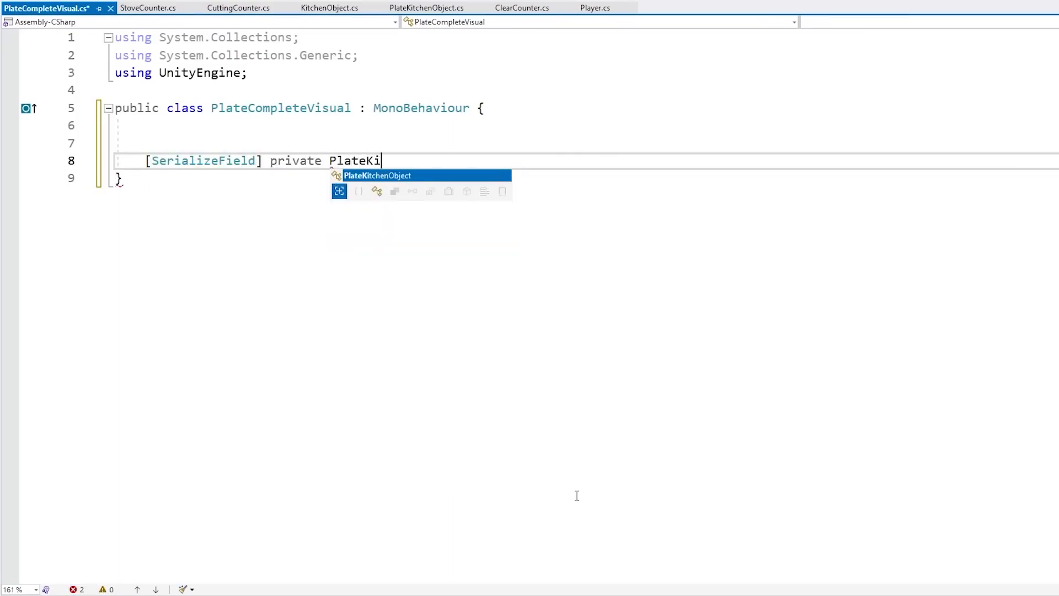
{"action": "key", "text": "Up"}
{"action": "key", "text": "Up"}
{"action": "key", "text": "Tab"}
{"action": "type", "text": ";"}
{"action": "key", "text": "Return"}
In Unity, assign the Plate root object to the script's Plate Kitchen Object field and return to the code.
{"action": "key", "text": "alt+Tab"}
{"action": "left_click_drag", "start_coordinate": [54, 412], "coordinate": [883, 193]}
{"action": "key", "text": "alt+Tab"}
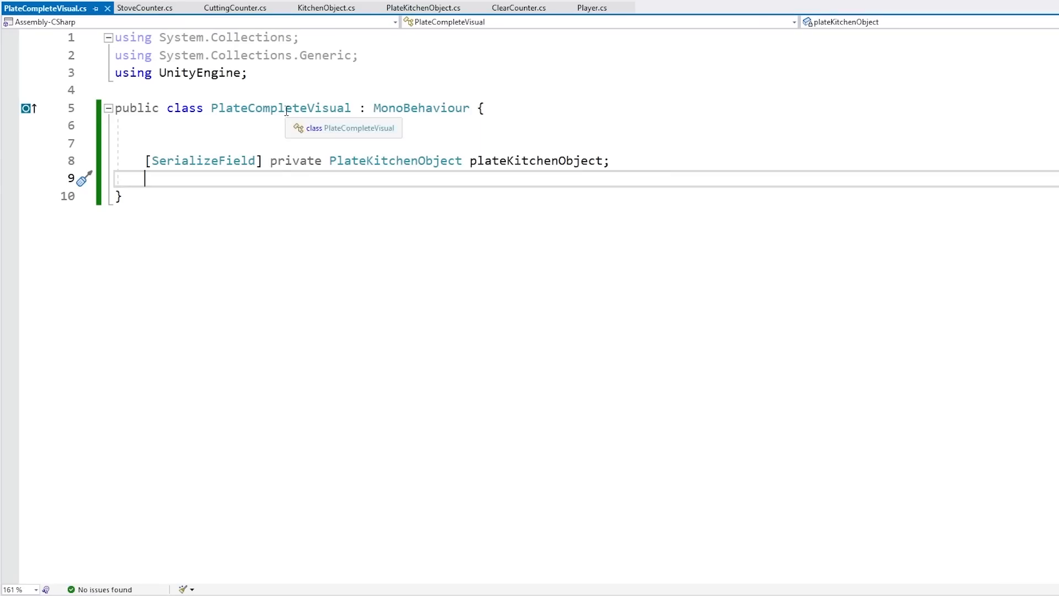
In the PlateKitchenObject script, declare a public EventHandler event named OnIngredientAdded above the serialized list.
{"action": "key", "text": "ctrl+Tab"}
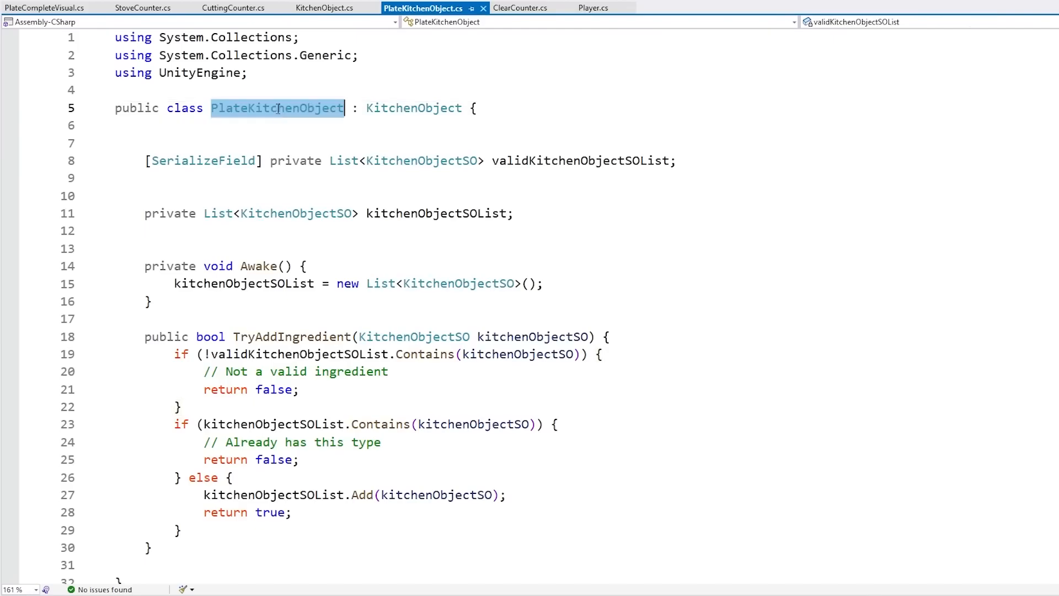
{"action": "double_click", "coordinate": [284, 108]}
{"action": "left_click", "coordinate": [237, 126]}
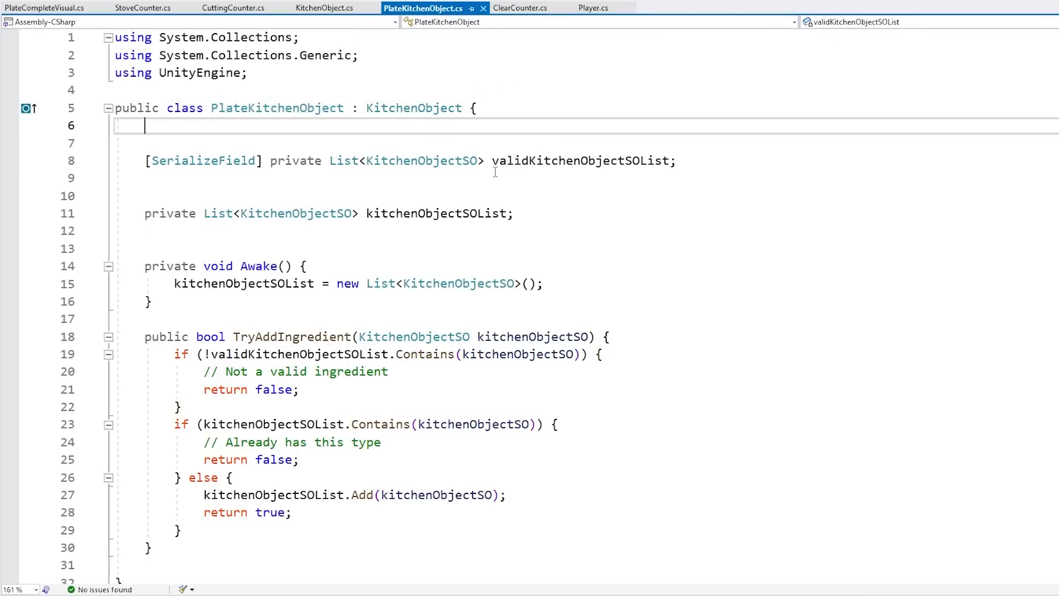
{"action": "left_click", "coordinate": [407, 142]}
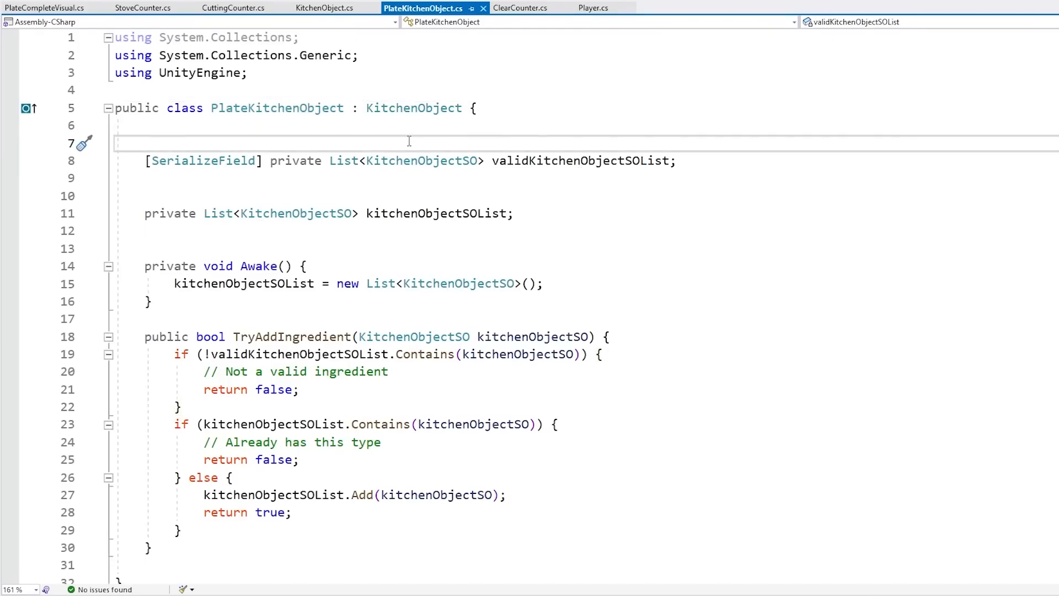
{"action": "key", "text": "Return"}
{"action": "type", "text": "public event Even"}
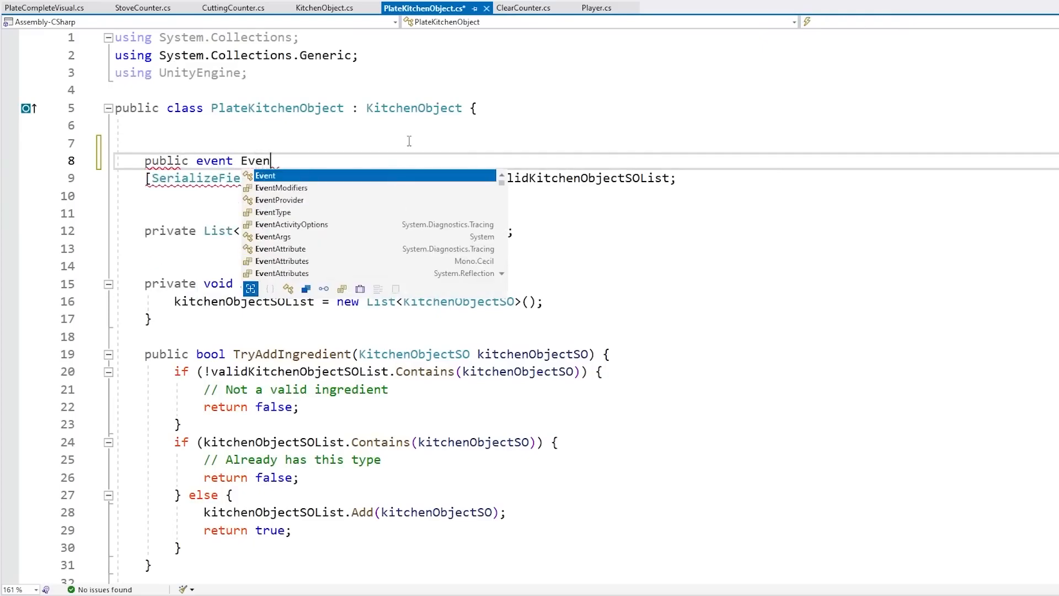
{"action": "type", "text": "tHandler O"}
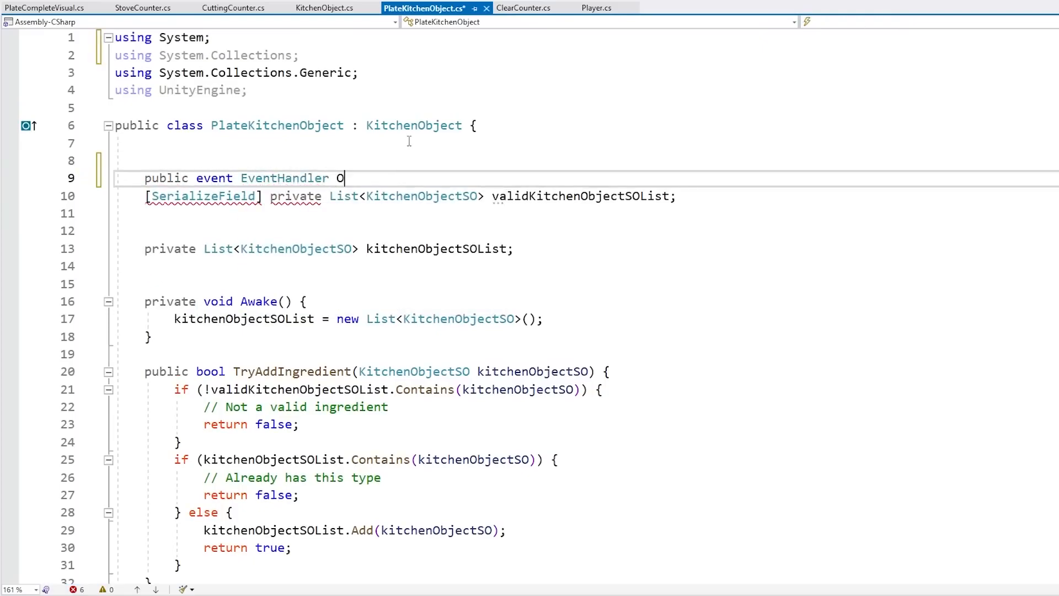
{"action": "type", "text": "nIngredientAdded;"}
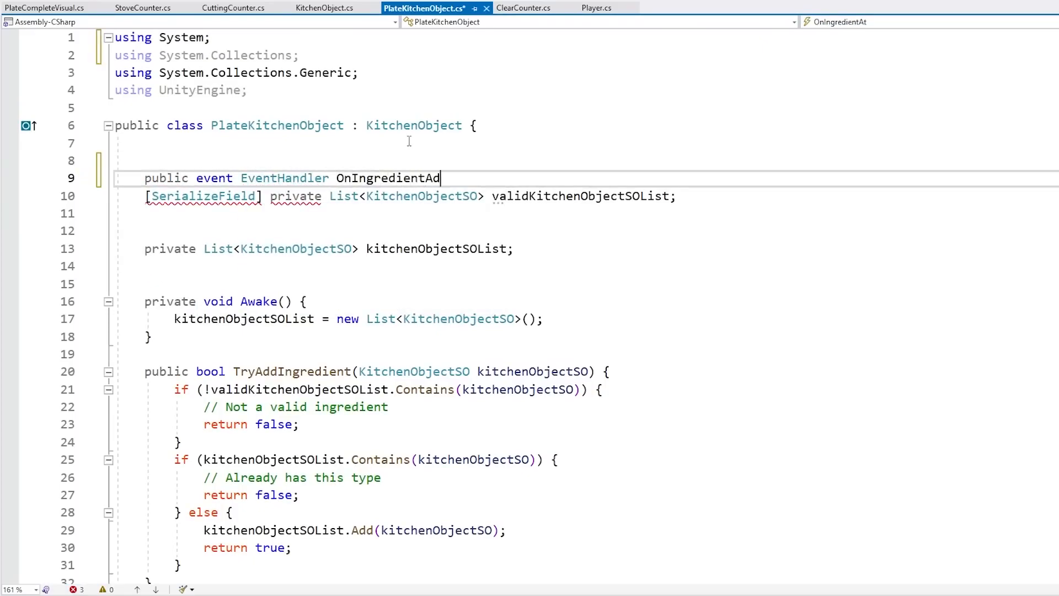
Separate the OnIngredientAdded event from the serialized list with two blank lines and save the script.
{"action": "key", "text": "Return"}
{"action": "key", "text": "Return"}
{"action": "key", "text": "Up"}
{"action": "key", "text": "Up"}
{"action": "key", "text": "End"}
{"action": "key", "text": "Left"}
{"action": "key", "text": "ctrl+s"}
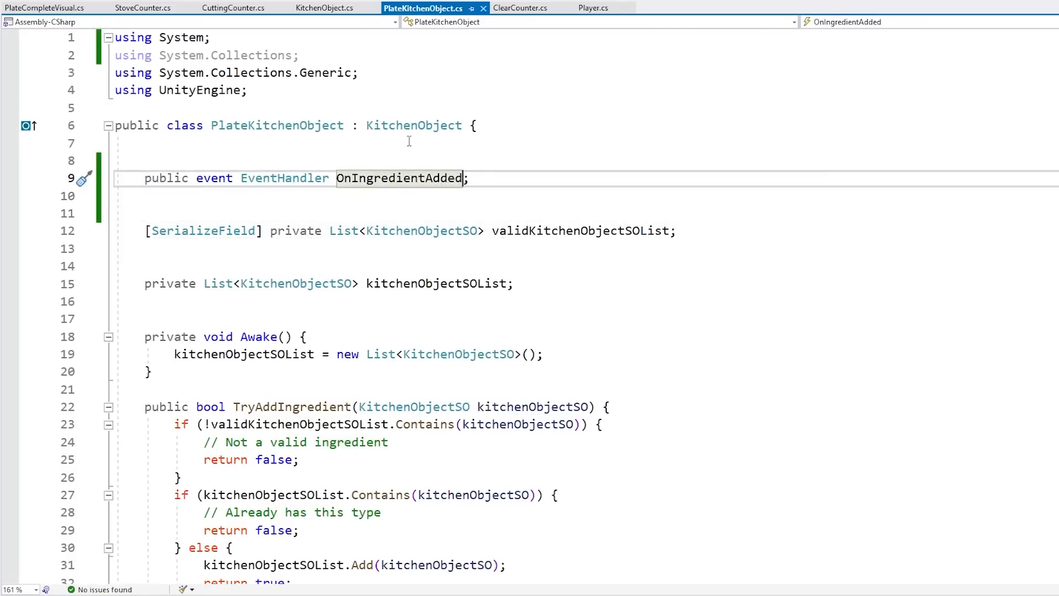
Below the event, define a public class OnIngredientAddedEventArgs extending EventArgs with a public KitchenObjectSO field named kitchenObjectSO.
{"action": "key", "text": "End"}
{"action": "key", "text": "Return"}
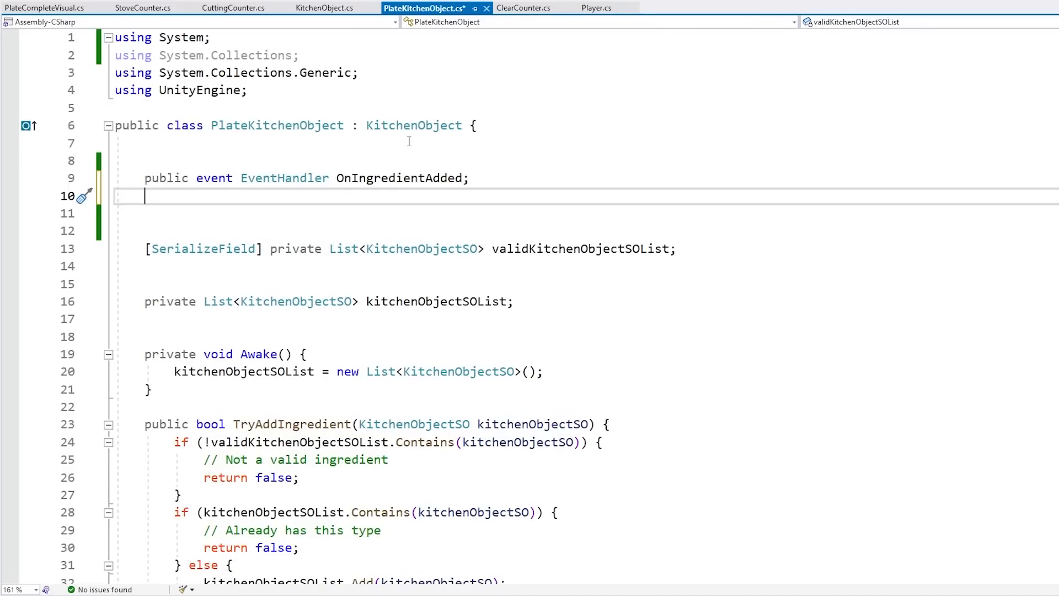
{"action": "type", "text": "public"}
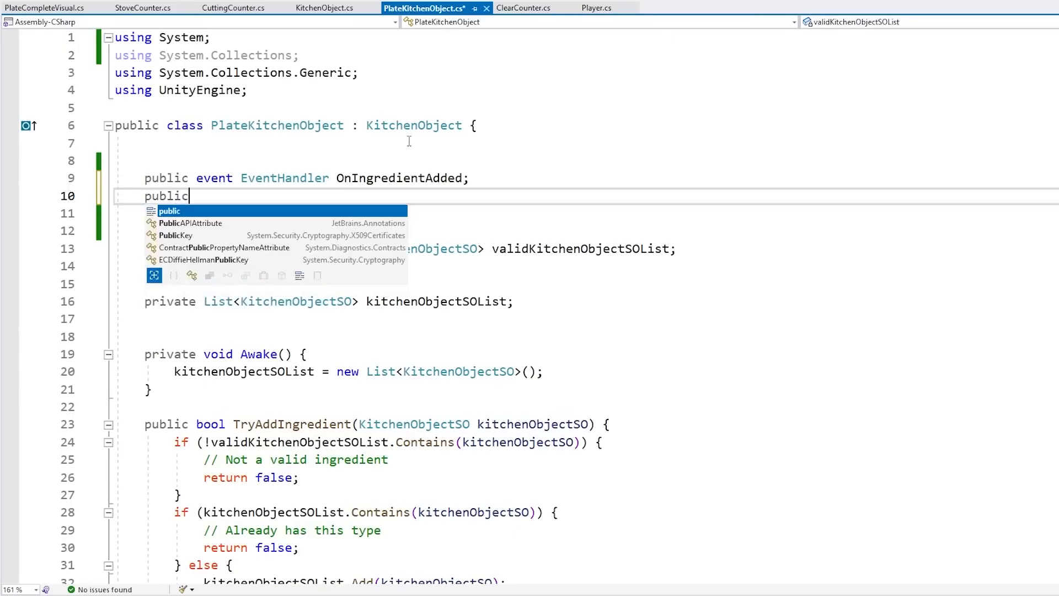
{"action": "type", "text": " class OnIngredie"}
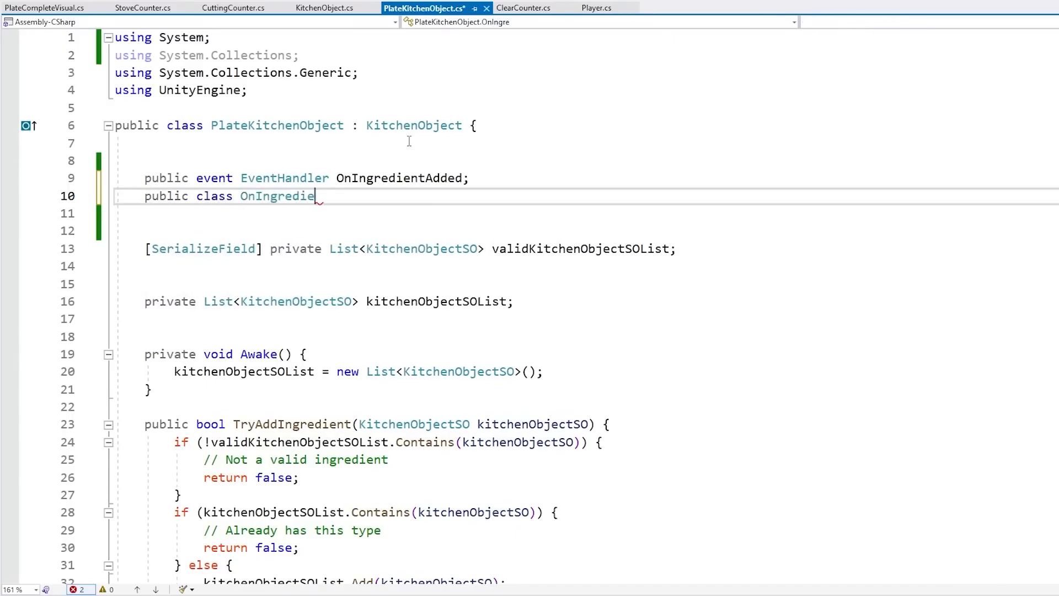
{"action": "type", "text": "ntAddedEventA"}
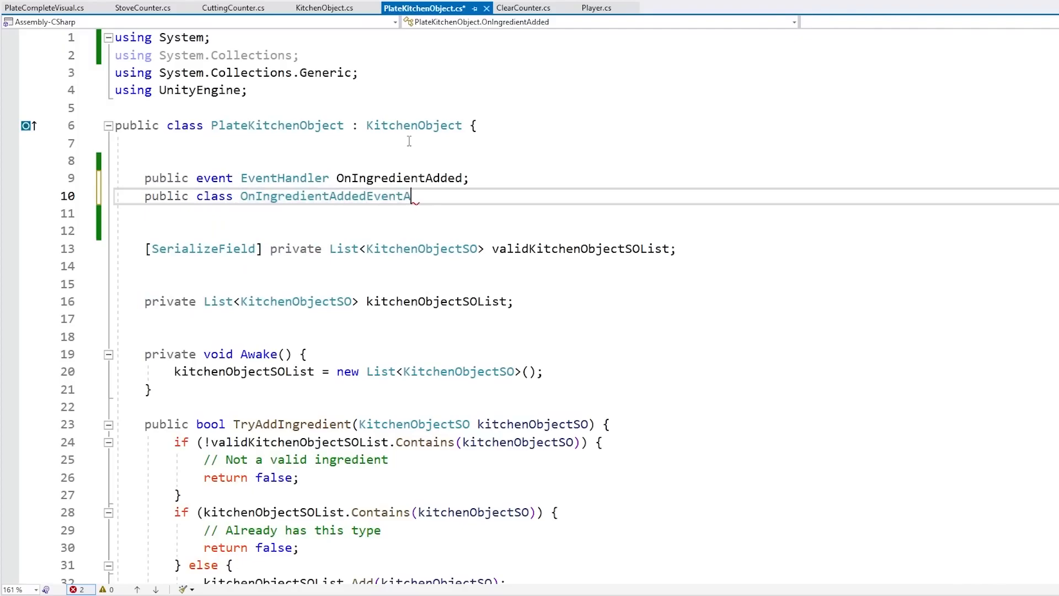
{"action": "type", "text": "rgs : EventArgs {"}
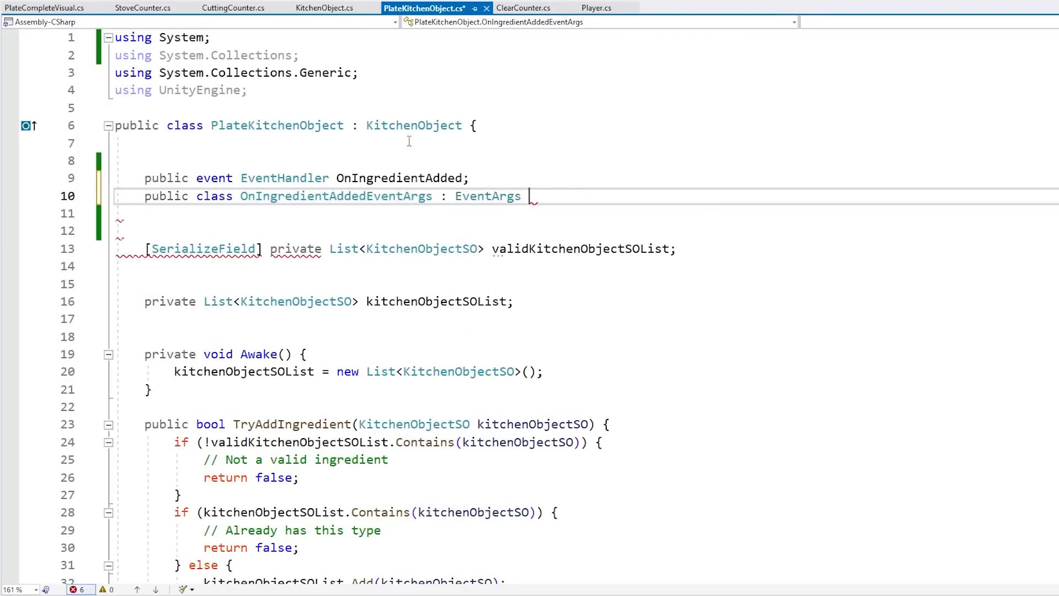
{"action": "key", "text": "Return"}
{"action": "type", "text": "public Kic"}
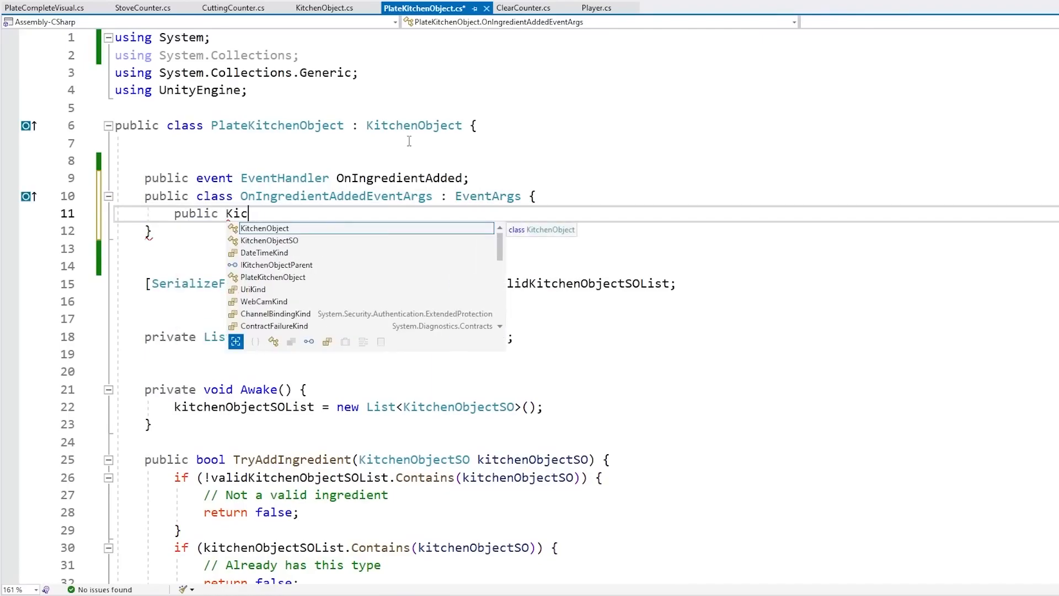
{"action": "key", "text": "Down"}
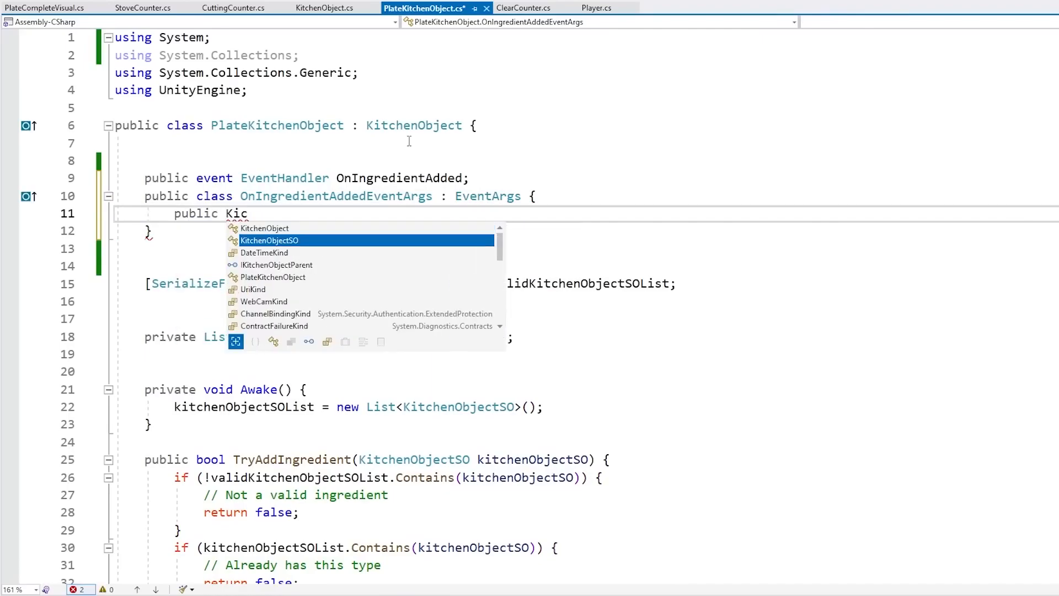
{"action": "type", "text": "kitchenObjectSO;"}
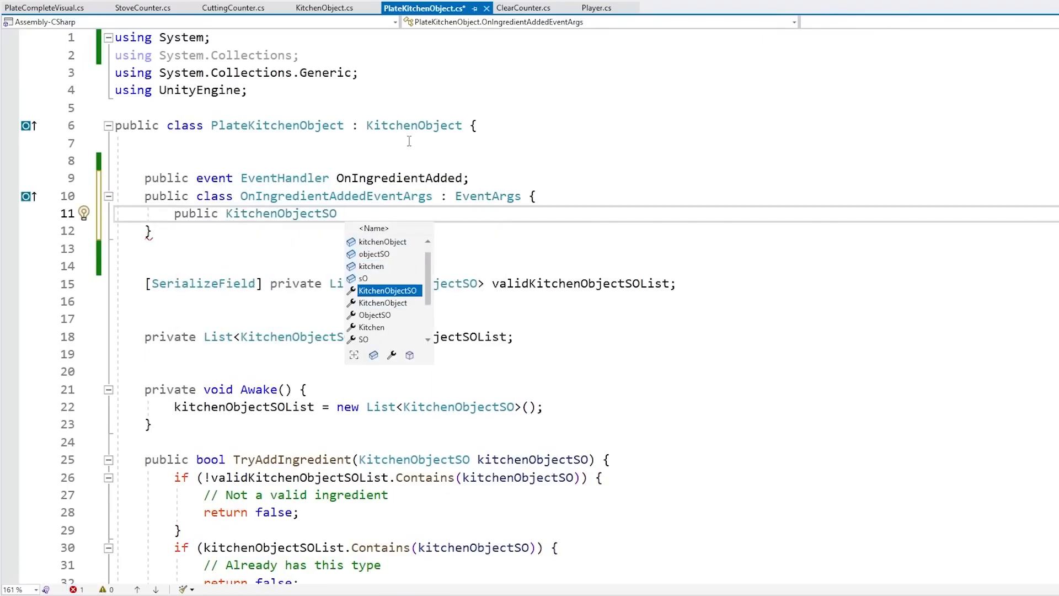
Make the OnIngredientAdded event's EventHandler generic with the OnIngredientAddedEventArgs type and save the script.
{"action": "key", "text": "ctrl+s"}
{"action": "key", "text": "Left"}
{"action": "key", "text": "Up"}
{"action": "key", "text": "ctrl+Left"}
{"action": "key", "text": "Left"}
{"action": "key", "text": "ctrl+shift+Left"}
{"action": "key", "text": "ctrl+c"}
{"action": "key", "text": "Up"}
{"action": "key", "text": "ctrl+Right"}
{"action": "key", "text": "Left"}
{"action": "type", "text": "<"}
{"action": "key", "text": "ctrl+v"}
{"action": "type", "text": ">"}
{"action": "key", "text": "Right"}
{"action": "key", "text": "ctrl+shift+Right"}
{"action": "key", "text": "ctrl+s"}
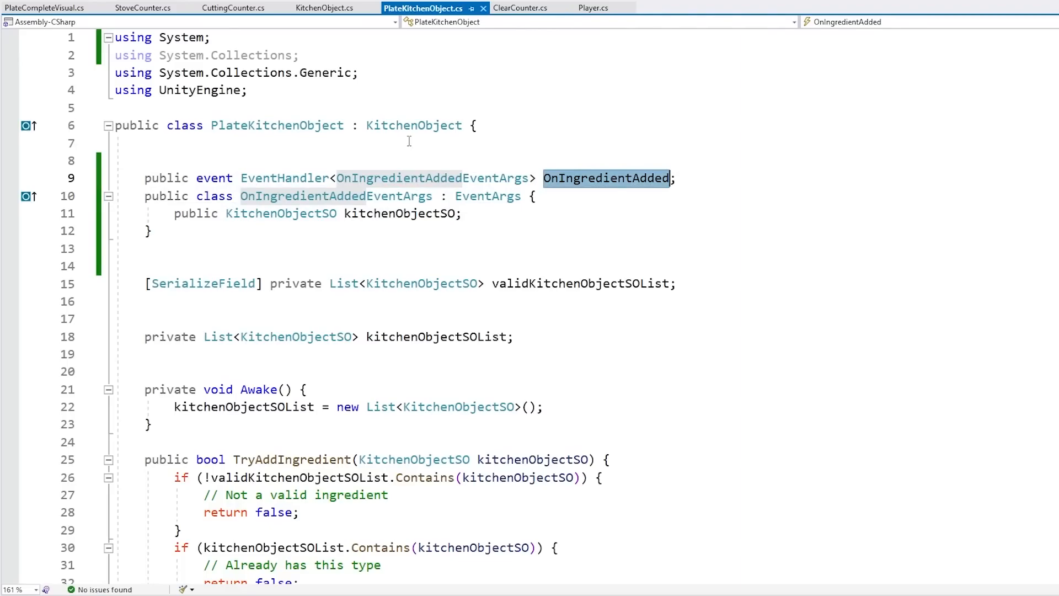
In TryAddIngredient, after the ingredient is added to the list, invoke OnIngredientAdded null-safely with this and a new OnIngredientAddedEventArgs initializer.
{"action": "scroll", "coordinate": [456, 374], "scroll_direction": "down", "scroll_amount": 4}
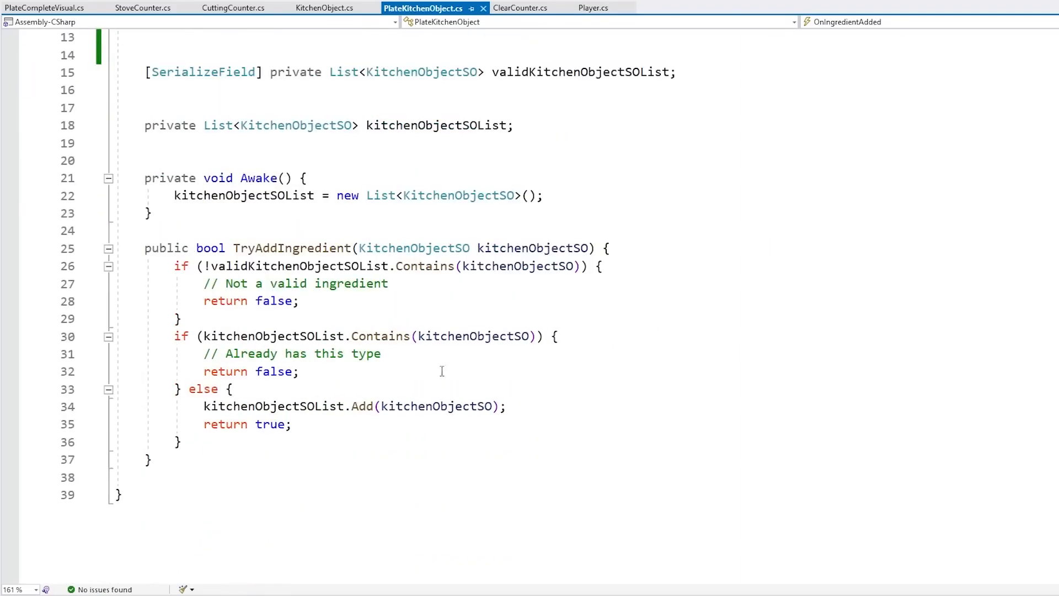
{"action": "left_click", "coordinate": [312, 250]}
{"action": "left_click", "coordinate": [256, 359]}
{"action": "left_click", "coordinate": [270, 407]}
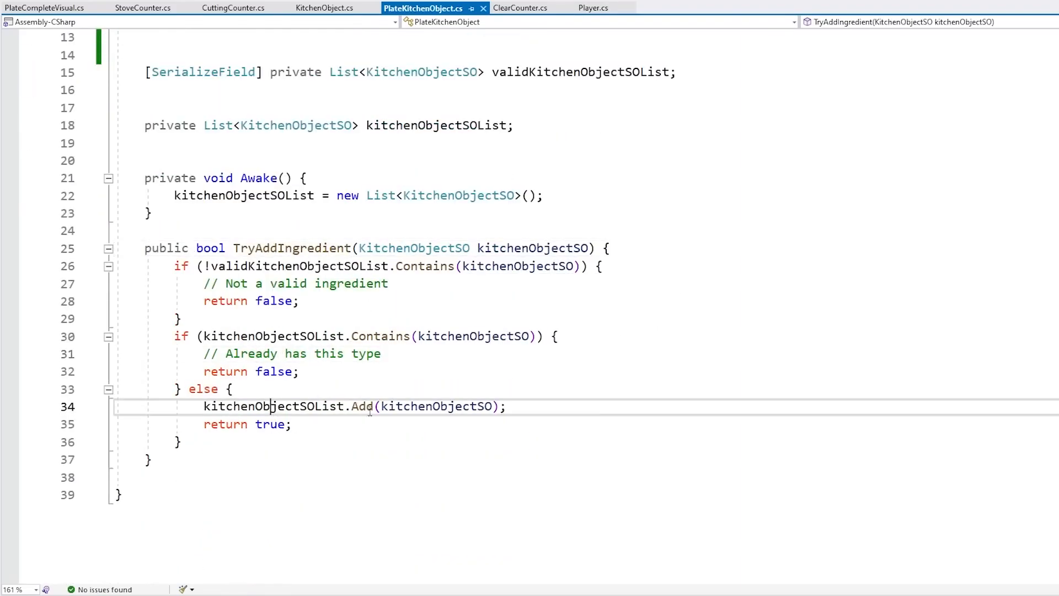
{"action": "key", "text": "End"}
{"action": "key", "text": "Return"}
{"action": "key", "text": "Return"}
{"action": "type", "text": "OnIngredientAdded?.i"}
{"action": "key", "text": "Tab"}
{"action": "type", "text": "(this, ne"}
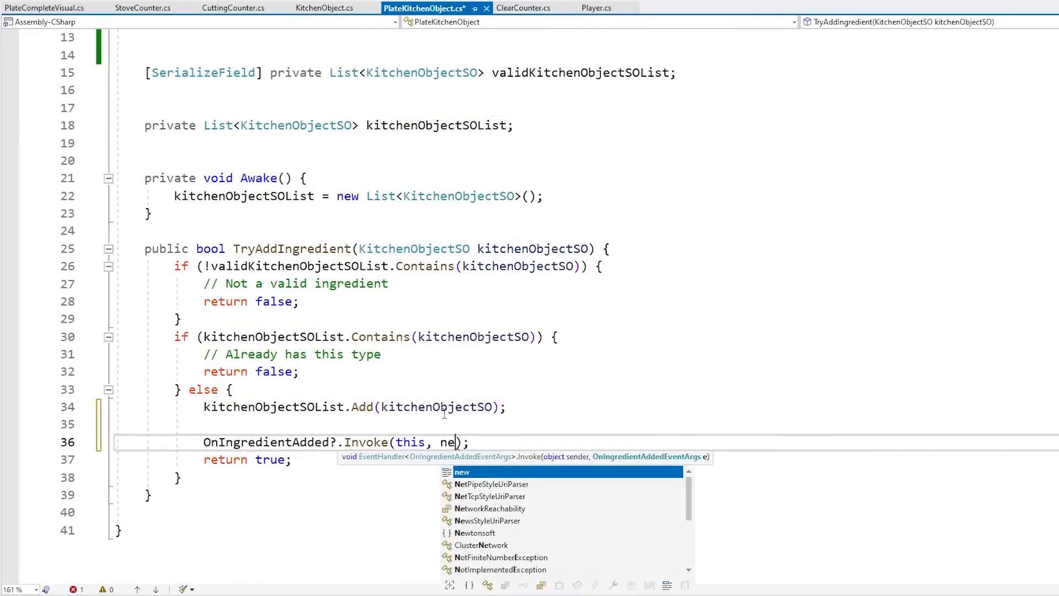
{"action": "type", "text": "w OnIngredientAddedEventArgs{"}
{"action": "key", "text": "Tab"}
{"action": "type", "text": "{"}
{"action": "key", "text": "Return"}
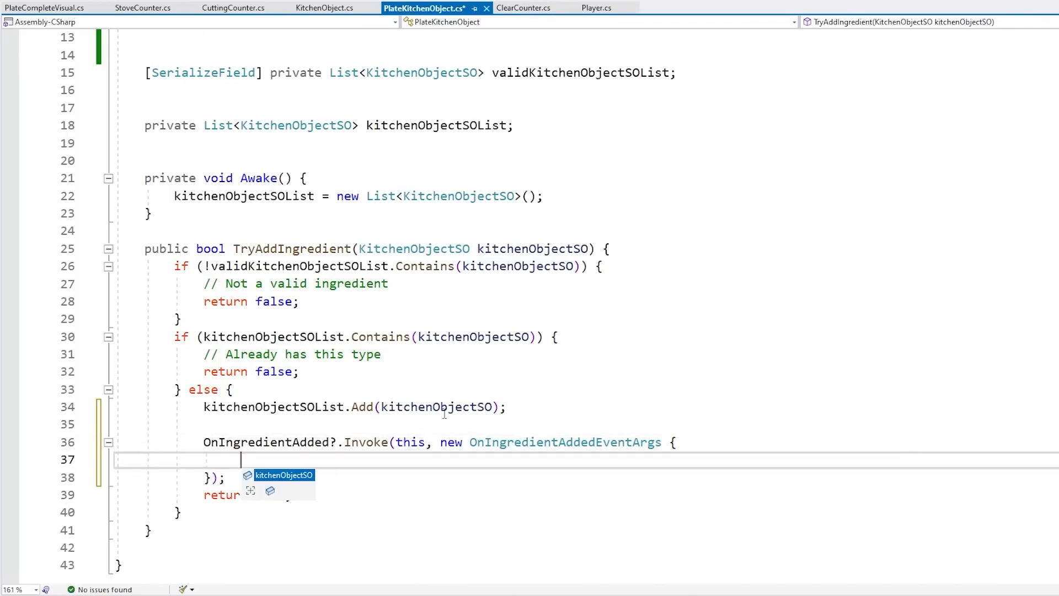
Assign kitchenObjectSO to the event args' kitchenObjectSO field, separate the invocation from return true with a blank line, and save.
{"action": "key", "text": "Tab"}
{"action": "type", "text": "= kit"}
{"action": "key", "text": "Tab"}
{"action": "key", "text": "ctrl+s"}
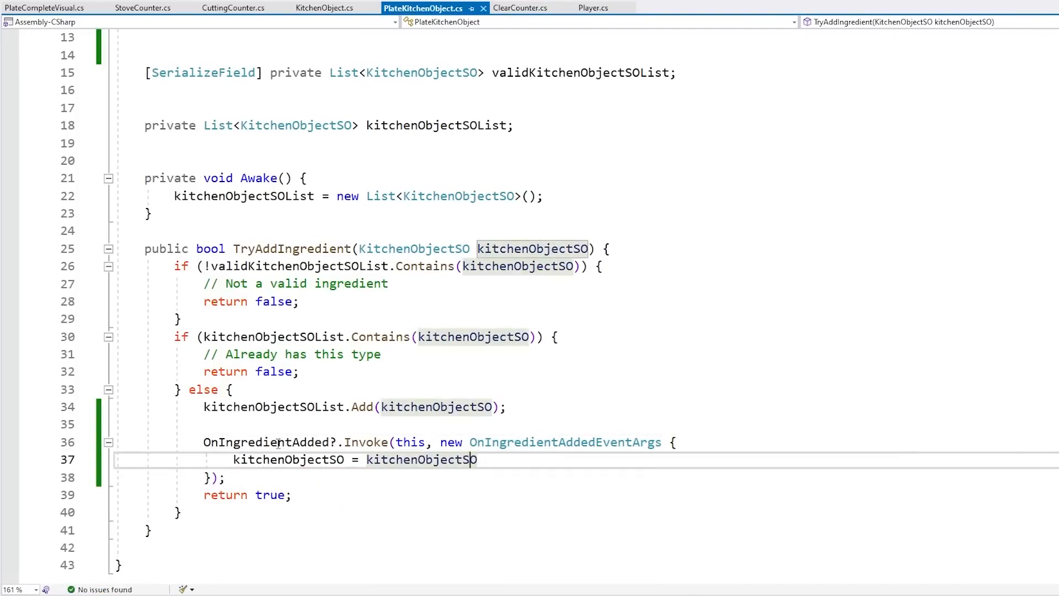
{"action": "left_click", "coordinate": [279, 444]}
{"action": "key", "text": "Down"}
{"action": "key", "text": "Down"}
{"action": "key", "text": "Return"}
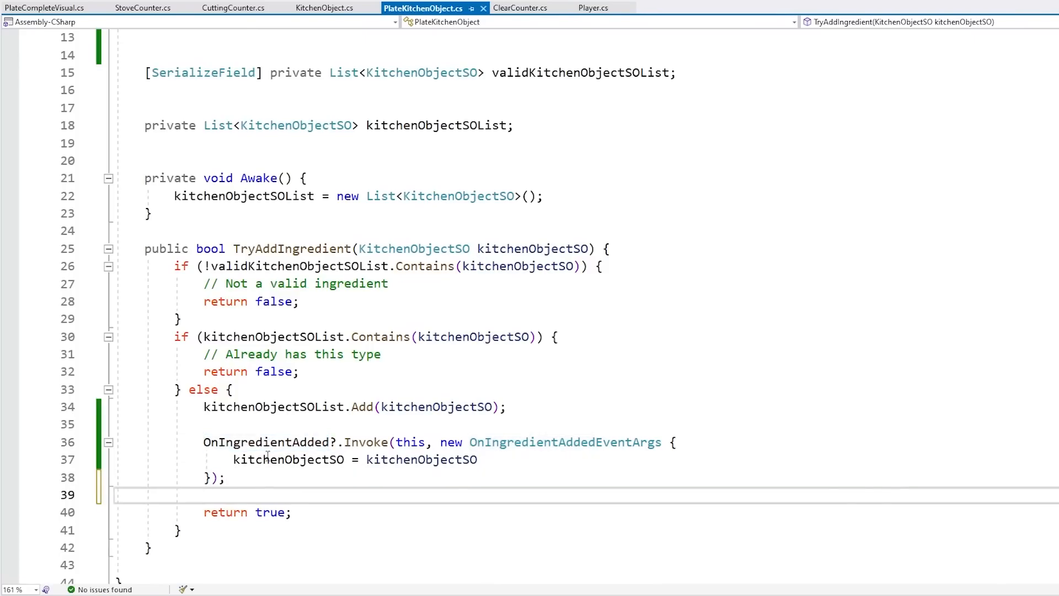
{"action": "key", "text": "ctrl+s"}
In the PlateCompleteVisual script, add a private void Start method below the serialized plateKitchenObject field.
{"action": "key", "text": "ctrl+Tab"}
{"action": "double_click", "coordinate": [276, 108]}
{"action": "left_click", "coordinate": [208, 179]}
{"action": "key", "text": "Return"}
{"action": "key", "text": "Return"}
{"action": "type", "text": "private void Start() {"}
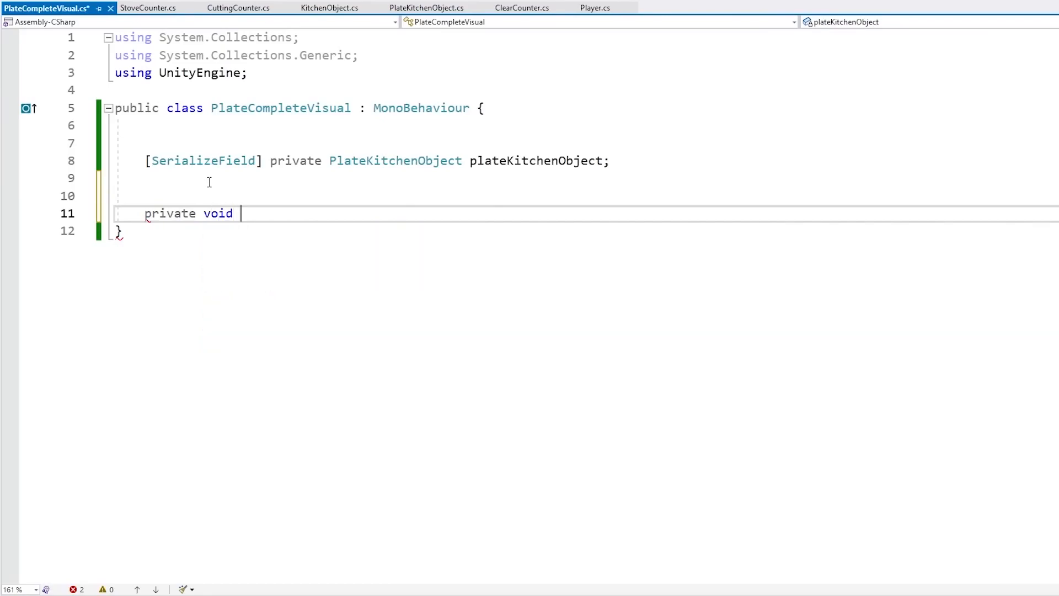
{"action": "key", "text": "Return"}
In Start, subscribe to plateKitchenObject.OnIngredientAdded with a generated PlateKitchenObject_OnIngredientAdded handler.
{"action": "type", "text": "plateKitchenObject."}
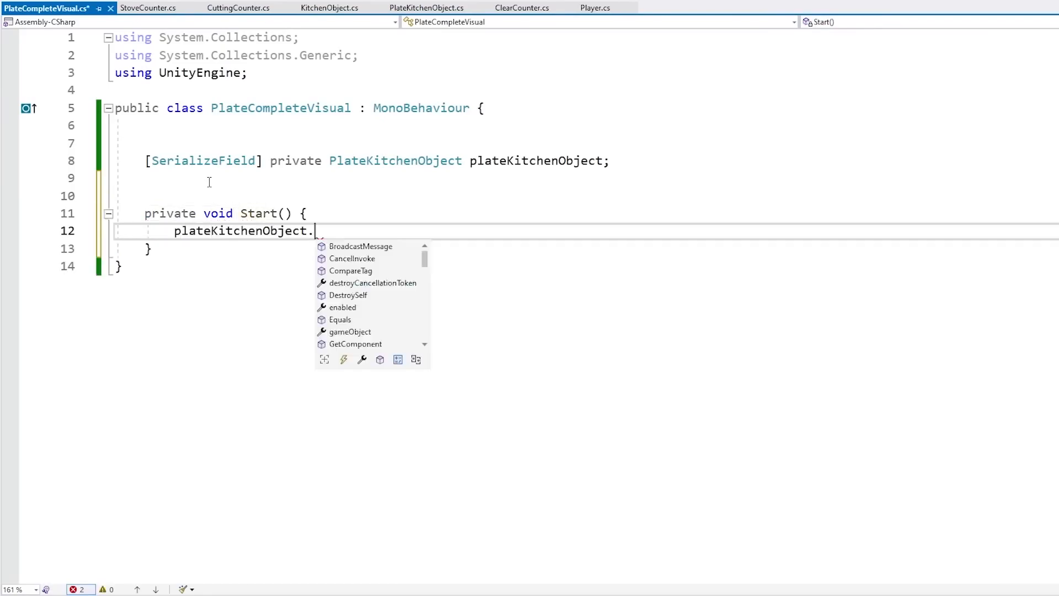
{"action": "type", "text": "OnIngredientAdded +="}
{"action": "key", "text": "Tab"}
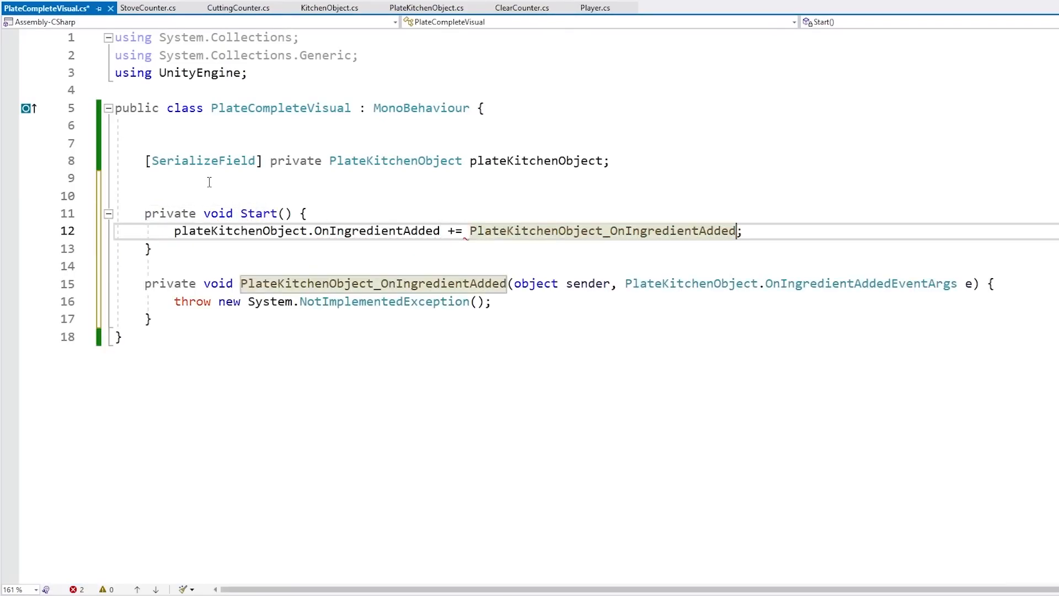
{"action": "key", "text": "Return"}
Add a blank line after the handler and replace its placeholder exception with e.kitchenObjectSO.
{"action": "key", "text": "Down"}
{"action": "key", "text": "Down"}
{"action": "key", "text": "Down"}
{"action": "key", "text": "Return"}
{"action": "key", "text": "Up"}
{"action": "key", "text": "Up"}
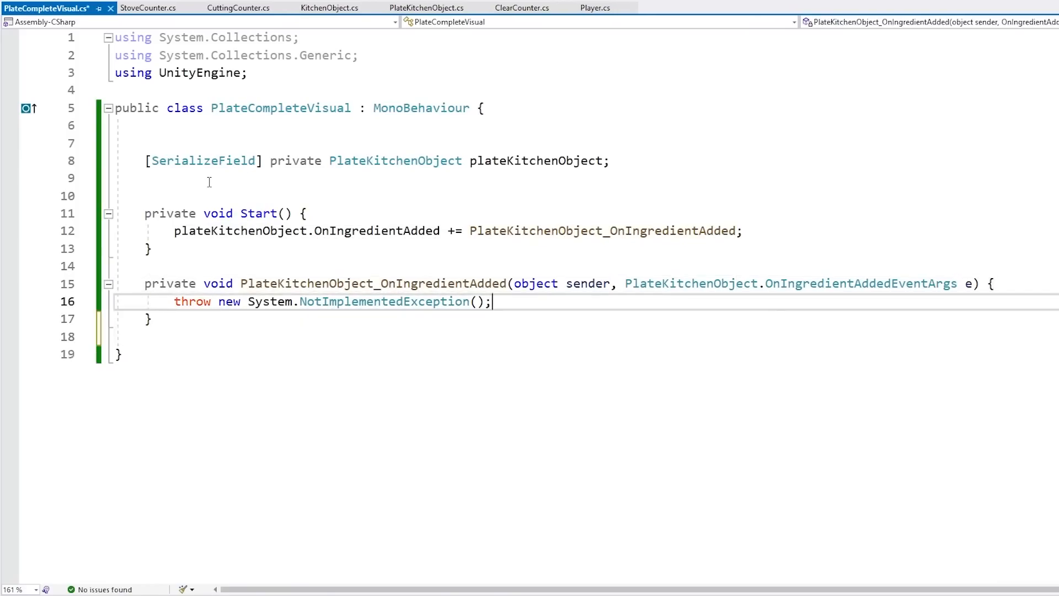
{"action": "key", "text": "shift+Home"}
{"action": "key", "text": "BackSpace"}
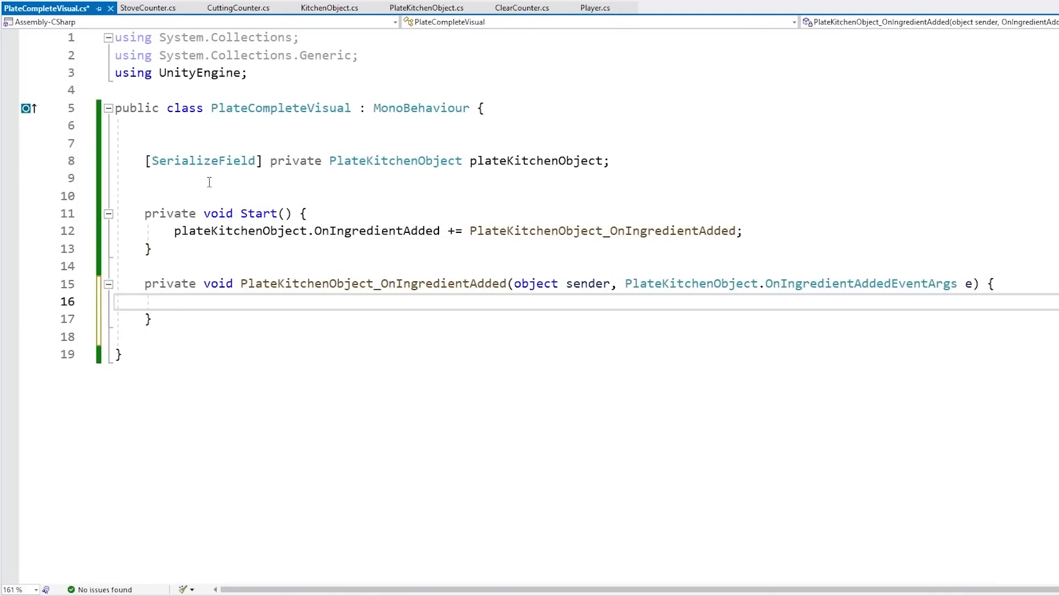
{"action": "type", "text": "e.kitchenObjectSO"}
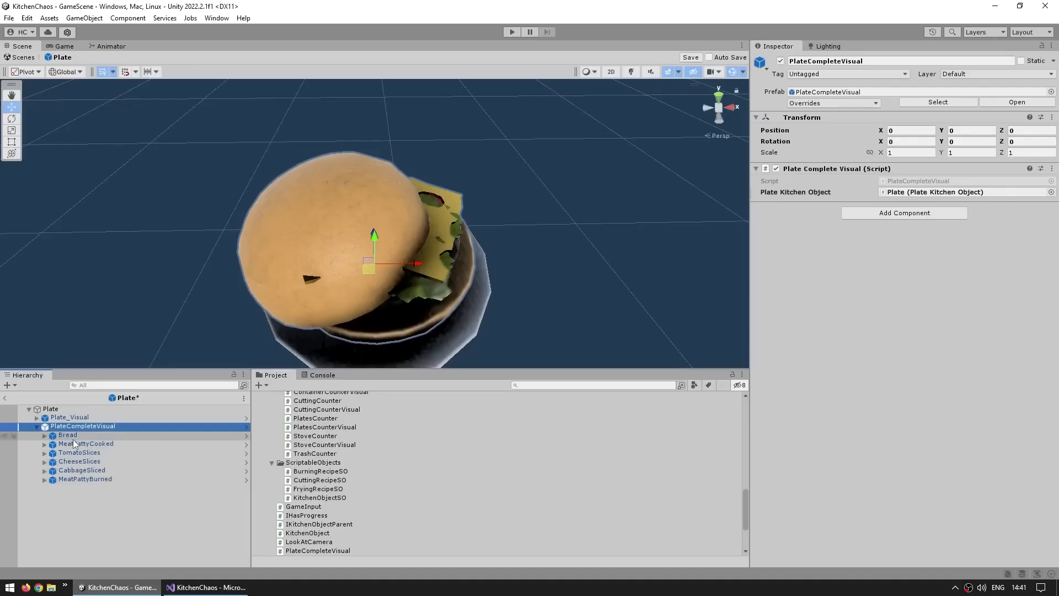
In Unity, examine the individual ingredient objects under PlateCompleteVisual in the Plate prefab.
{"action": "left_click", "coordinate": [80, 461]}
{"action": "left_click", "coordinate": [85, 478]}
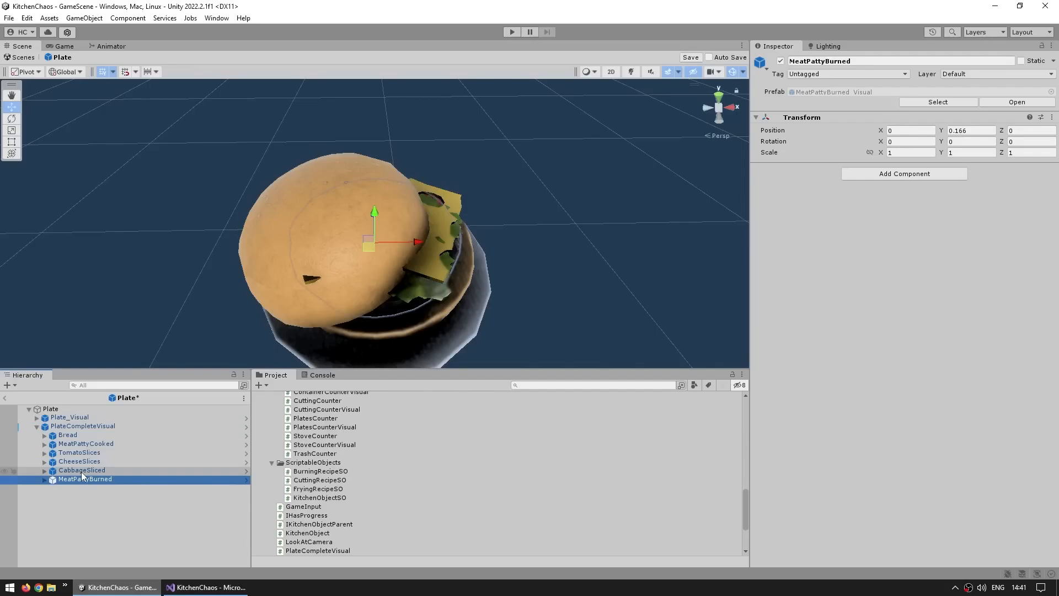
{"action": "left_click", "coordinate": [81, 471]}
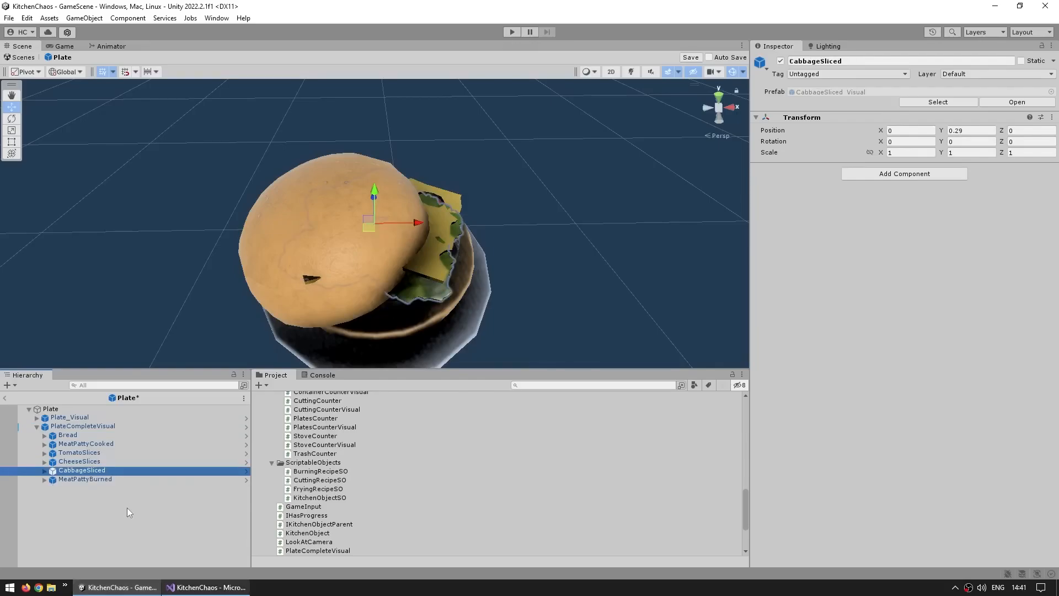
{"action": "left_click", "coordinate": [89, 453]}
{"action": "left_click", "coordinate": [88, 444]}
{"action": "left_click", "coordinate": [88, 455]}
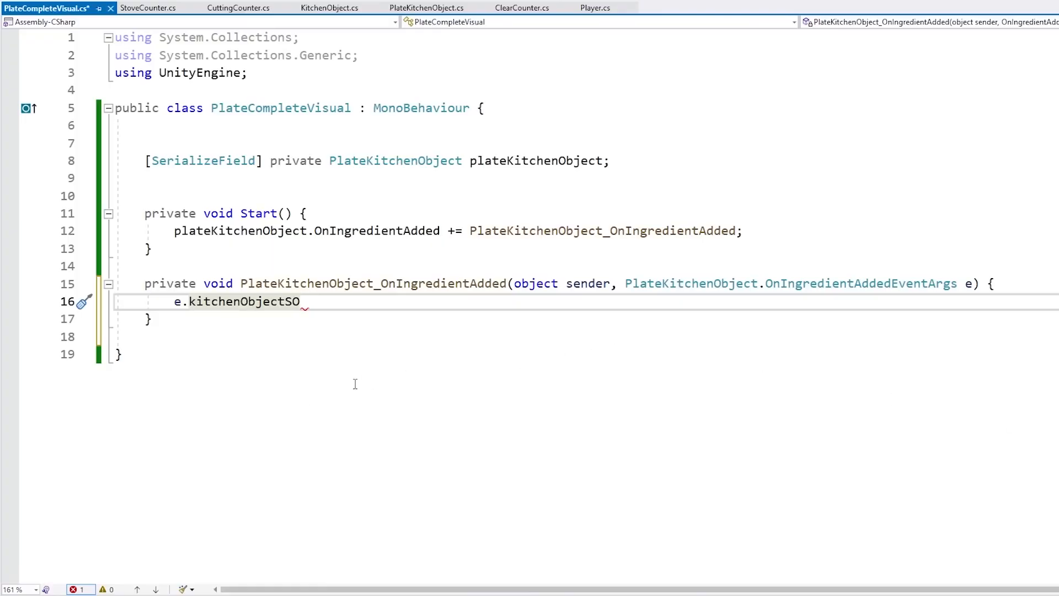
Back in the PlateCompleteVisual script, declare an empty public struct named KitchenObjectSO_GameObject above the serialized field, separated by two blank lines.
{"action": "left_click", "coordinate": [164, 142]}
{"action": "key", "text": "Return"}
{"action": "type", "text": "public "}
{"action": "type", "text": "struct "}
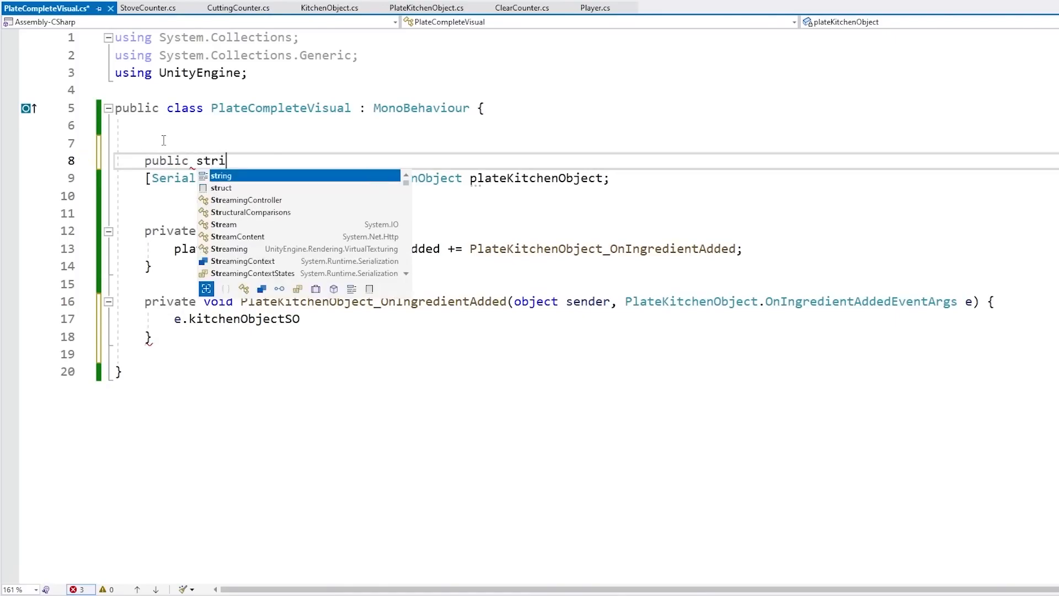
{"action": "type", "text": "K"}
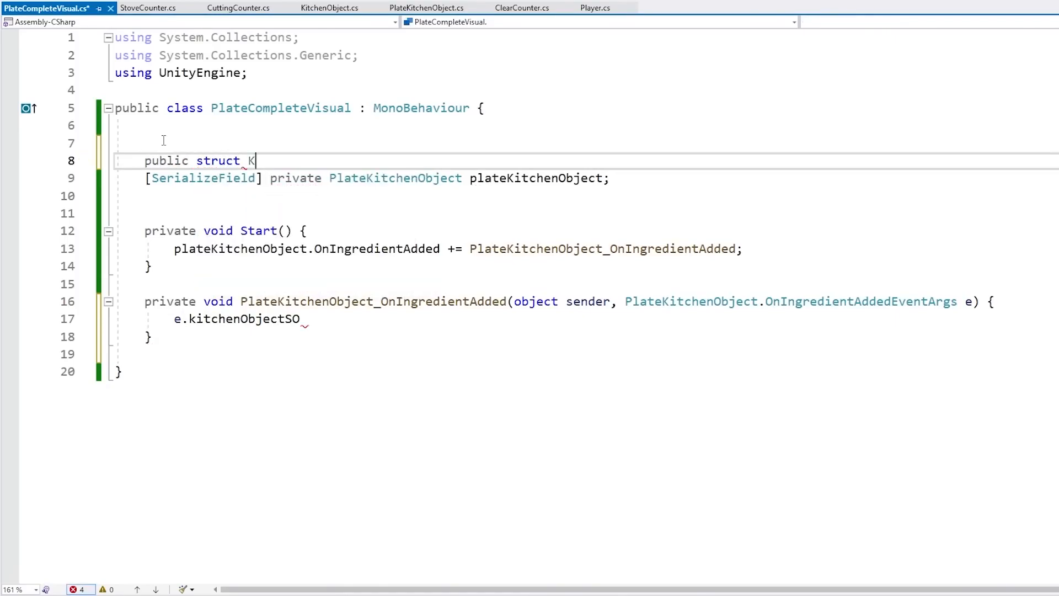
{"action": "type", "text": "itchenObjectSO"}
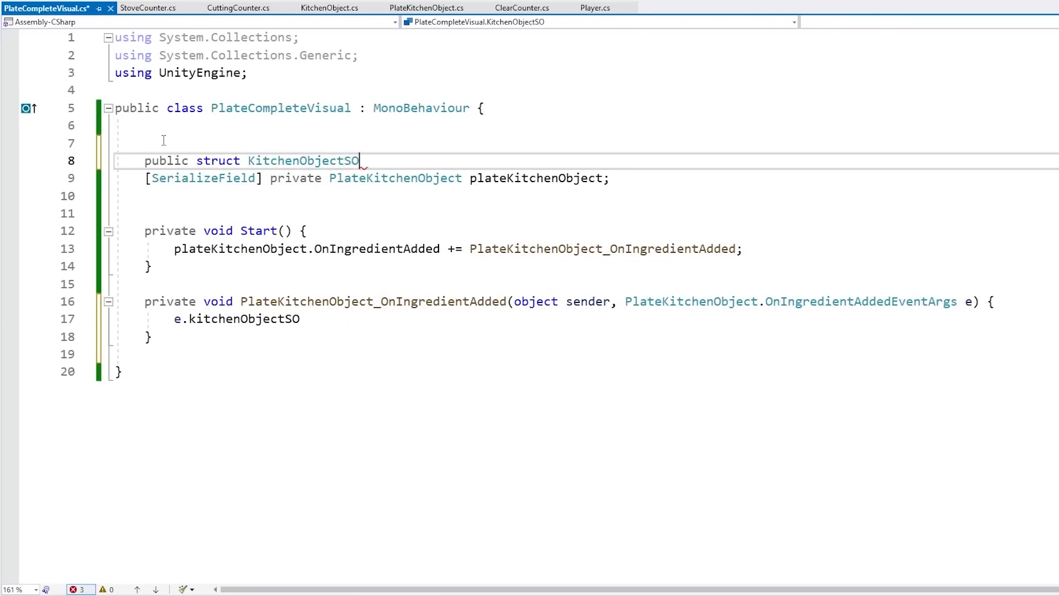
{"action": "type", "text": "_GameObject {"}
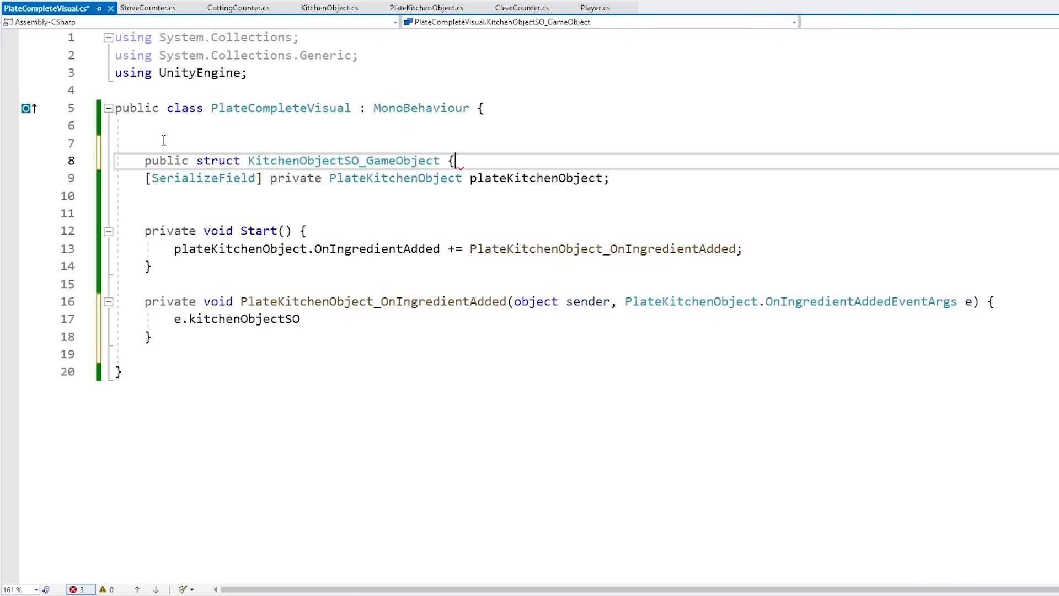
{"action": "key", "text": "Return"}
{"action": "type", "text": "0"}
{"action": "key", "text": "Return"}
{"action": "key", "text": "Return"}
{"action": "key", "text": "Up"}
{"action": "key", "text": "Up"}
{"action": "type", "text": "}"}
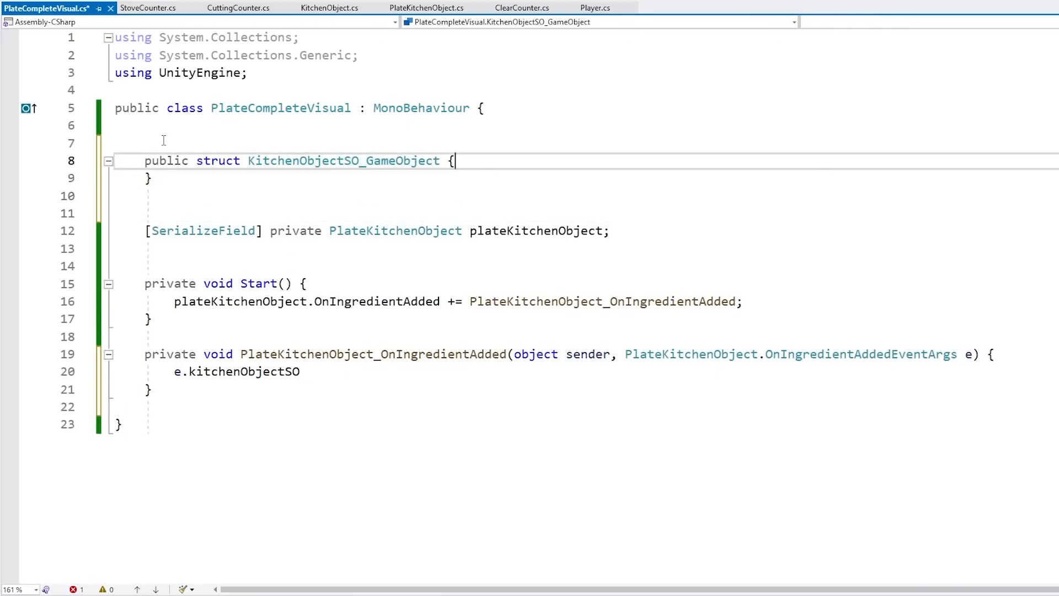
Add a public KitchenObjectSO field named kitchenObjectSO to the KitchenObjectSO_GameObject struct.
{"action": "key", "text": "Up"}
{"action": "key", "text": "End"}
{"action": "key", "text": "Return"}
{"action": "type", "text": "public KitchenOt"}
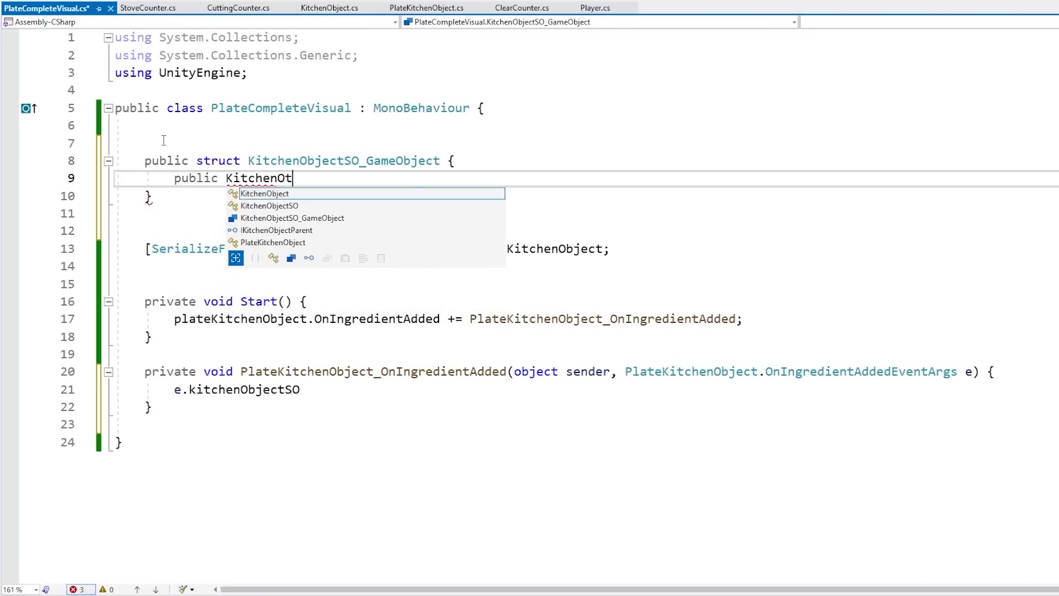
{"action": "key", "text": "Down"}
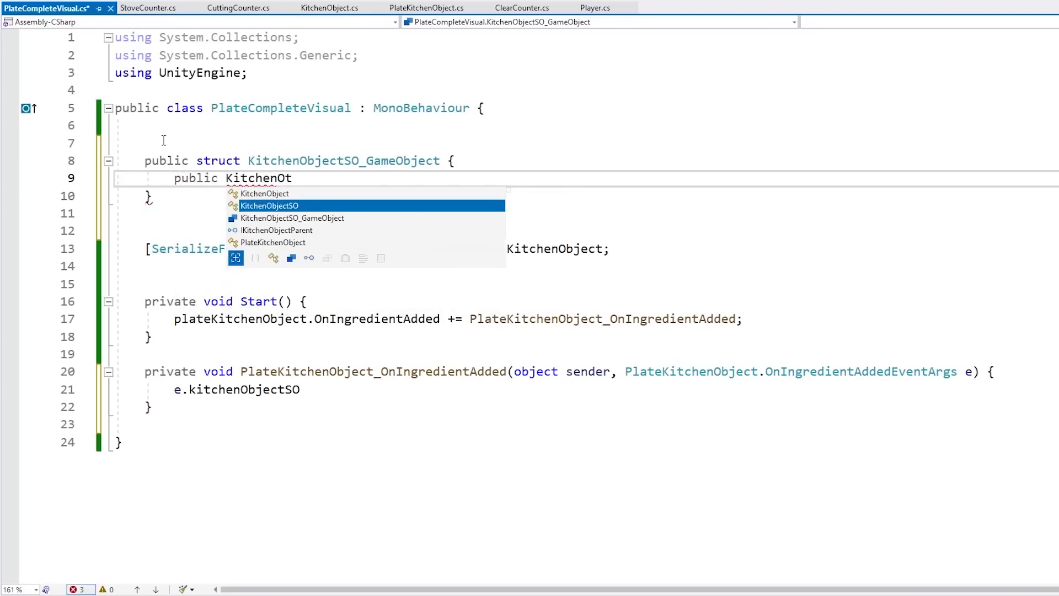
{"action": "key", "text": "Delete"}
{"action": "type", "text": "kitchenObjectSO"}
{"action": "key", "text": "End"}
{"action": "key", "text": "Return"}
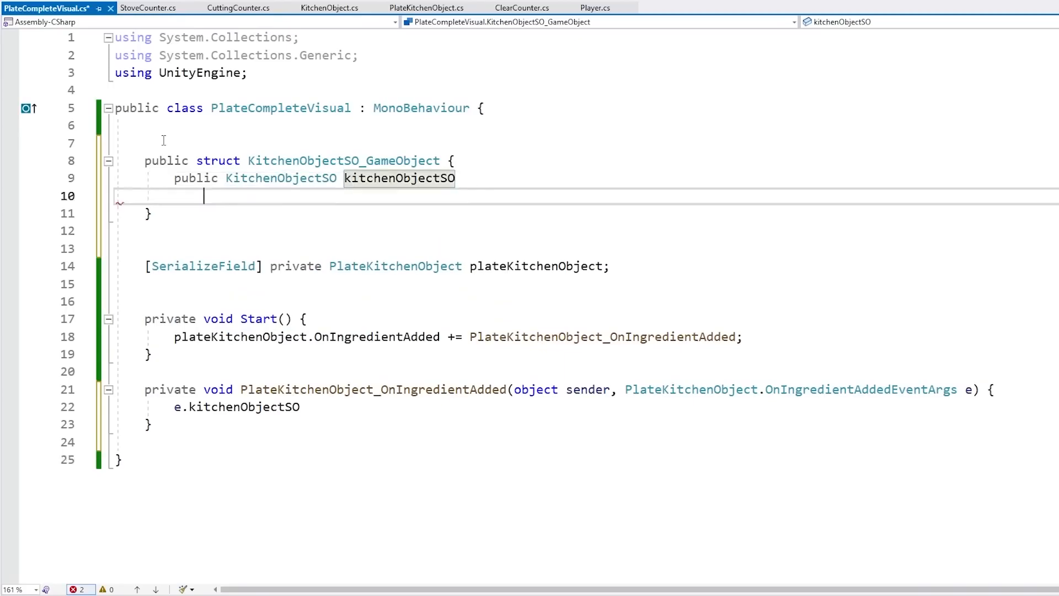
{"action": "key", "text": "shift+Up"}
{"action": "key", "text": "shift+End"}
{"action": "type", "text": ";"}
Add a public GameObject field named gameObject to the struct, surround the two fields with blank lines, and save the script.
{"action": "key", "text": "Return"}
{"action": "type", "text": "public G"}
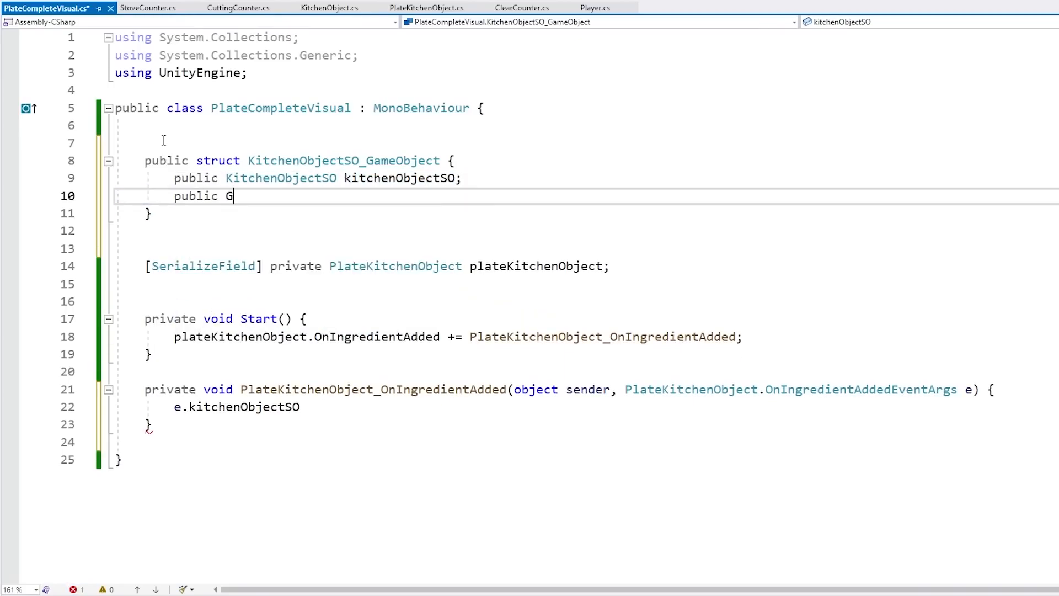
{"action": "type", "text": "ameObject gameObject;"}
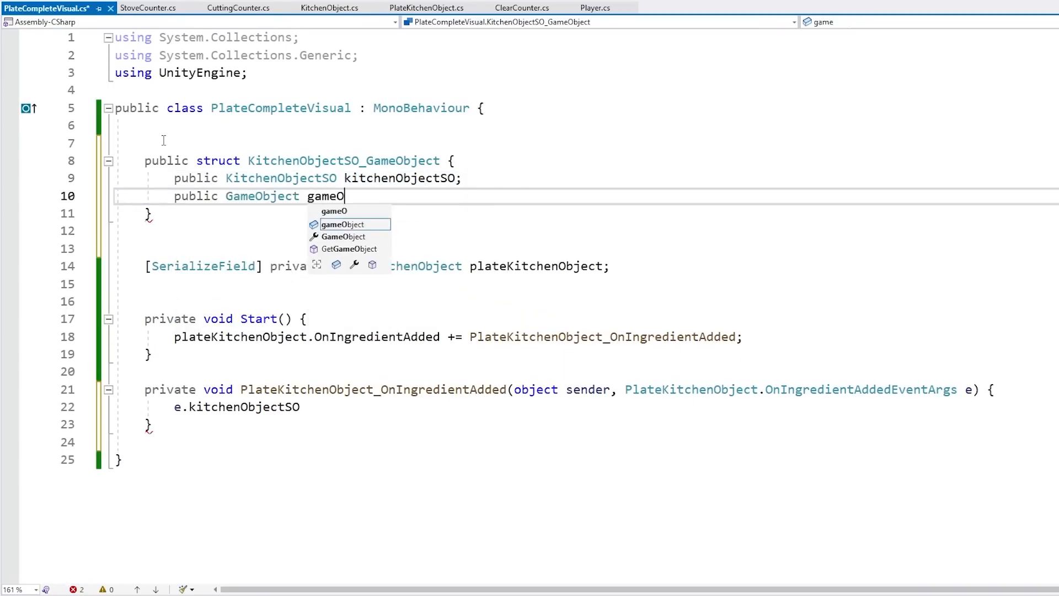
{"action": "key", "text": "Return"}
{"action": "key", "text": "Up"}
{"action": "key", "text": "Up"}
{"action": "key", "text": "Up"}
{"action": "key", "text": "End"}
{"action": "key", "text": "Return"}
{"action": "key", "text": "ctrl+s"}
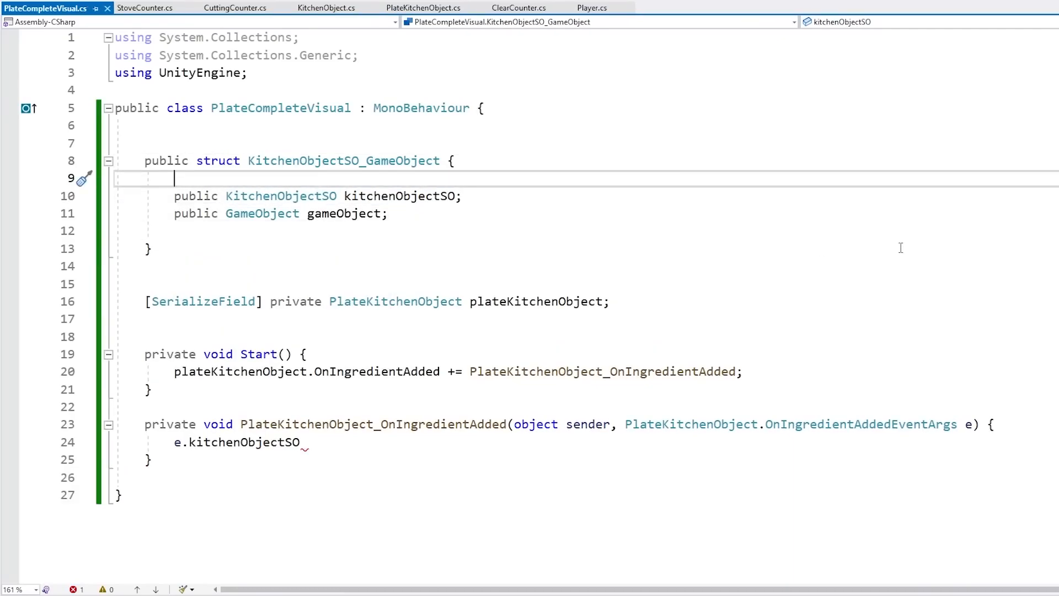
{"action": "double_click", "coordinate": [212, 163]}
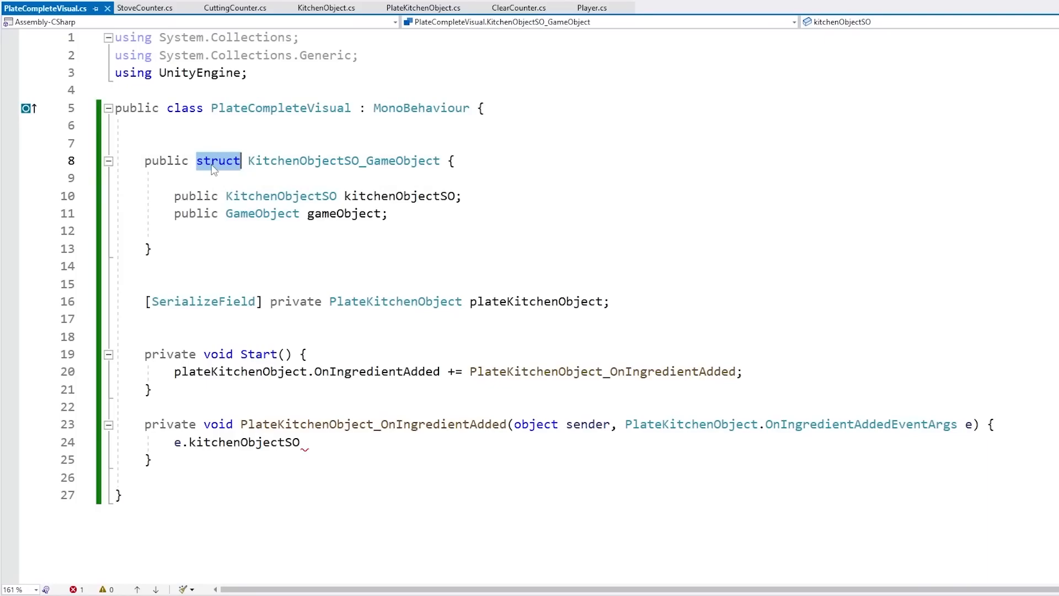
{"action": "double_click", "coordinate": [188, 108]}
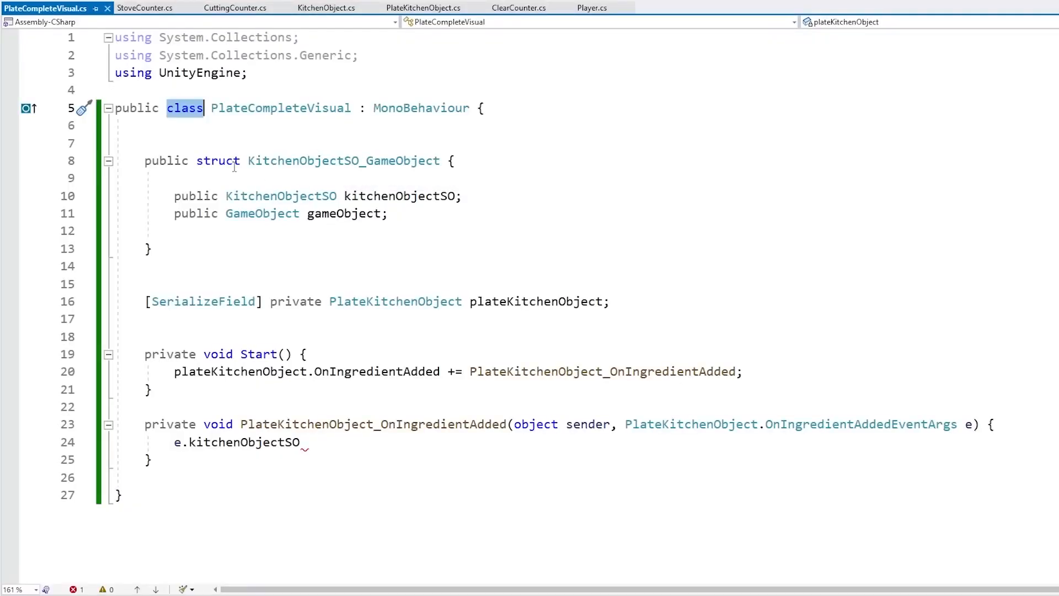
{"action": "triple_click", "coordinate": [222, 161]}
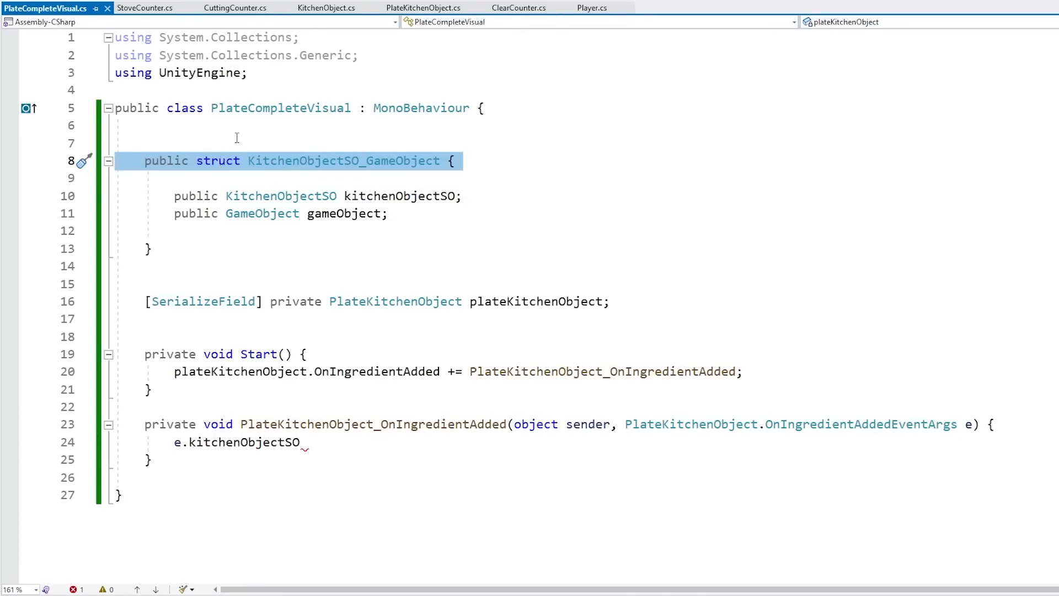
{"action": "double_click", "coordinate": [220, 160]}
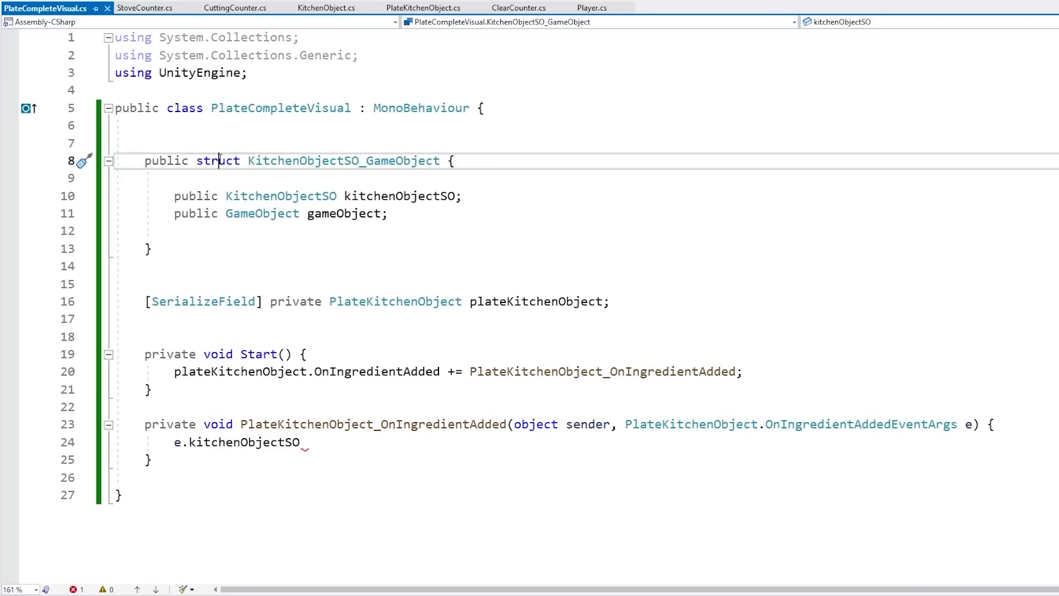
{"action": "left_click_drag", "start_coordinate": [464, 196], "coordinate": [485, 200]}
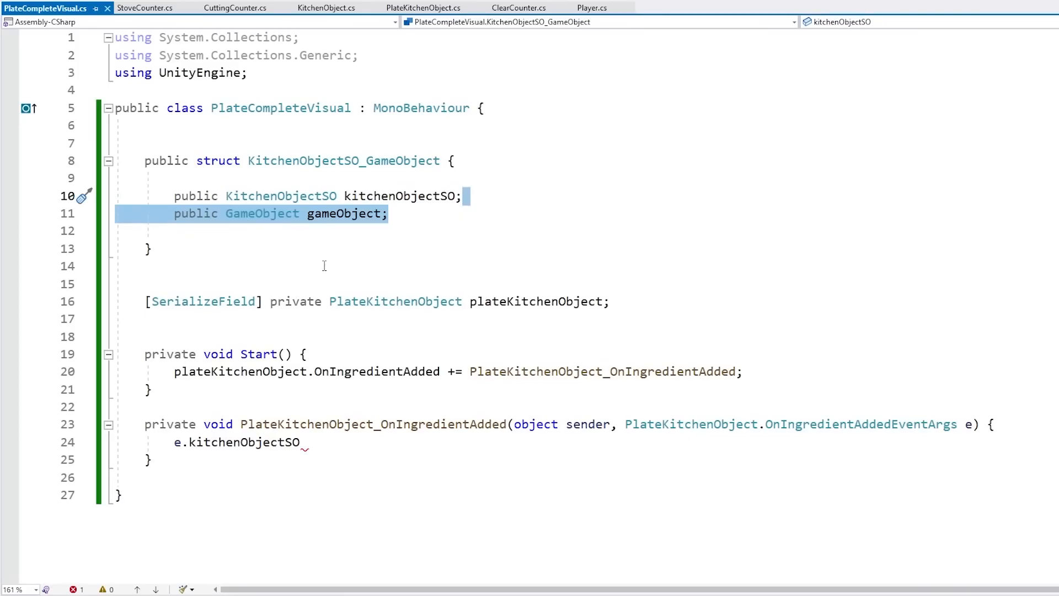
Below plateKitchenObject, declare a serialized private List<KitchenObjectSO_GameObject> field named kitchenObjectSOGameObjectList.
{"action": "left_click", "coordinate": [286, 301]}
{"action": "key", "text": "End"}
{"action": "key", "text": "Return"}
{"action": "type", "text": "[SerializeField] private List<Kitch"}
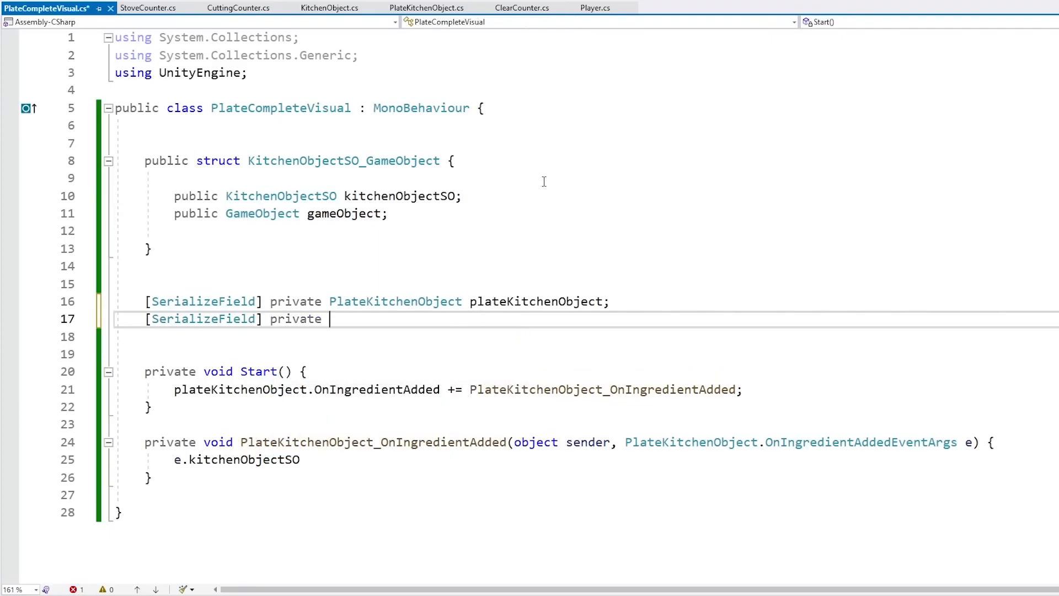
{"action": "key", "text": "Down"}
{"action": "key", "text": "Down"}
{"action": "key", "text": "Down"}
{"action": "key", "text": "Up"}
{"action": "key", "text": "Tab"}
{"action": "type", "text": "> kit"}
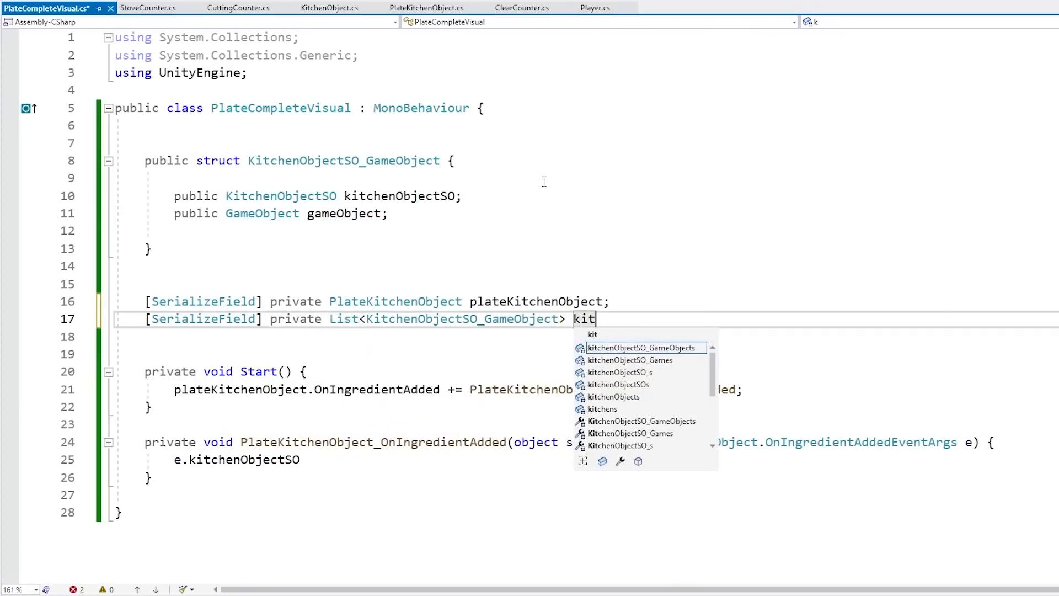
{"action": "type", "text": "chenObjectSOGameObjectList;"}
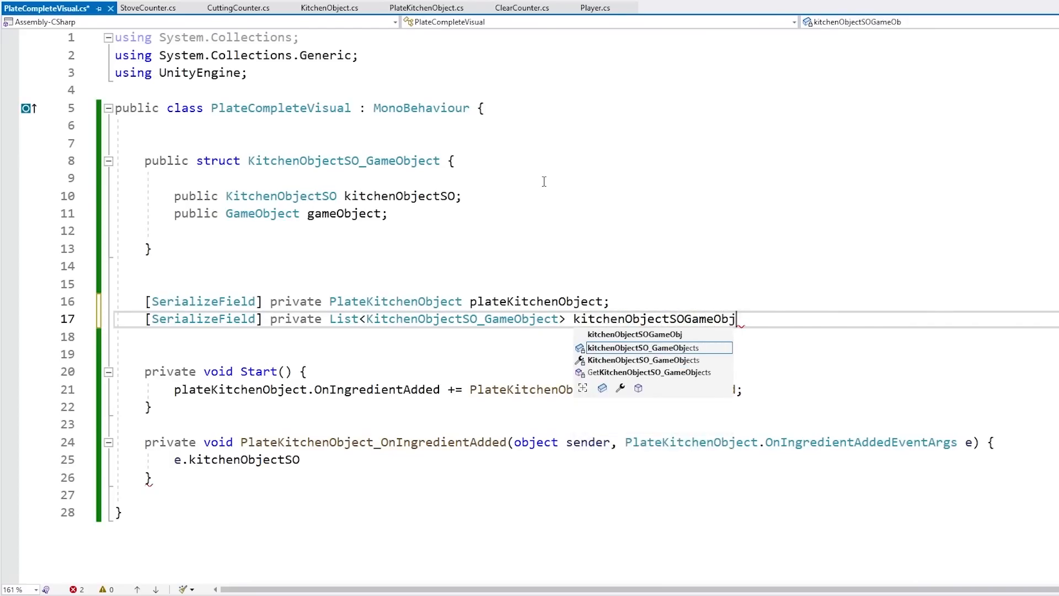
Save the script and comment out the e.kitchenObjectSO line in the PlateKitchenObject_OnIngredientAdded handler.
{"action": "key", "text": "ctrl+s"}
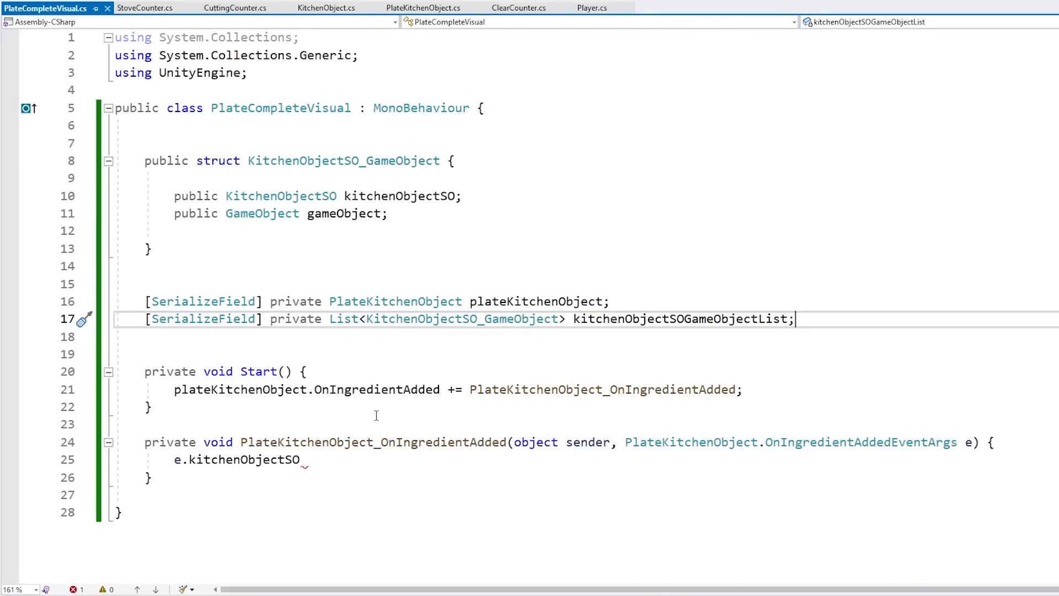
{"action": "left_click", "coordinate": [324, 443]}
{"action": "key", "text": "Down"}
{"action": "key", "text": "Home"}
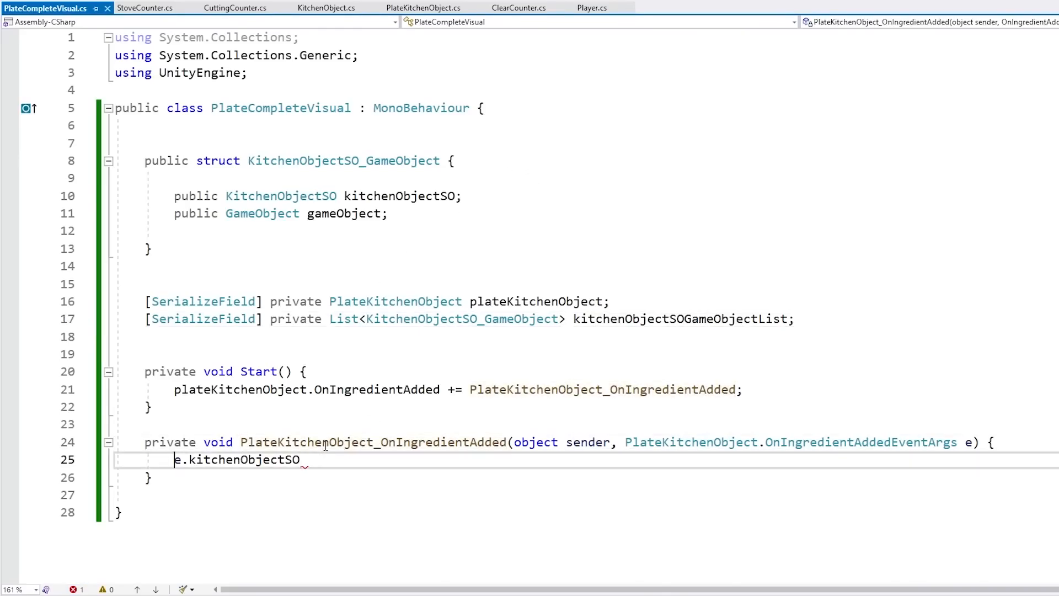
{"action": "type", "text": "//"}
{"action": "key", "text": "End"}
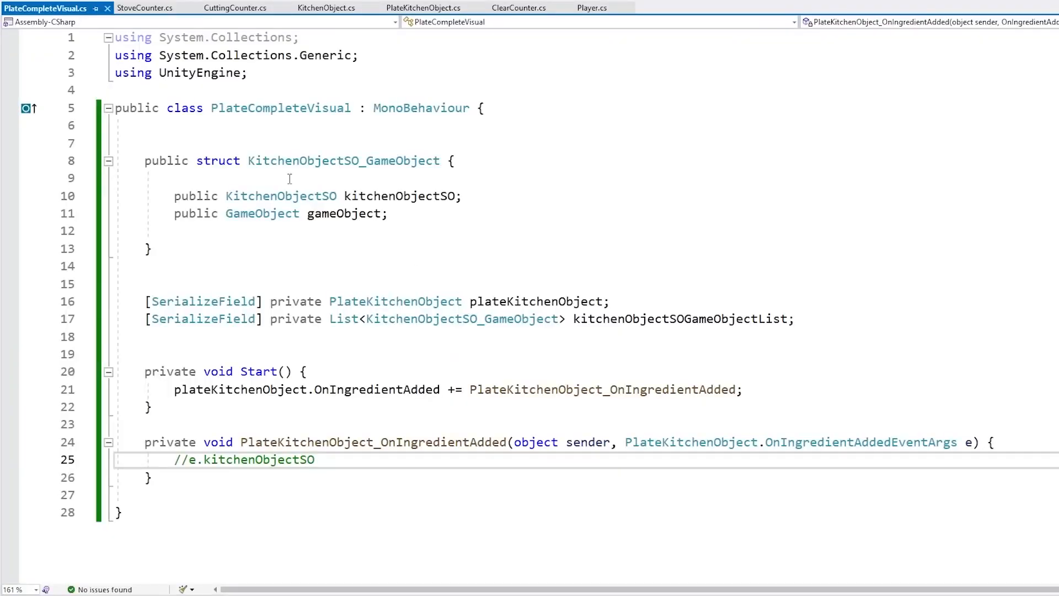
Mark the KitchenObjectSO_GameObject struct with a [Serializable] attribute, add a using System directive as the first line, and save the script.
{"action": "left_click", "coordinate": [290, 146]}
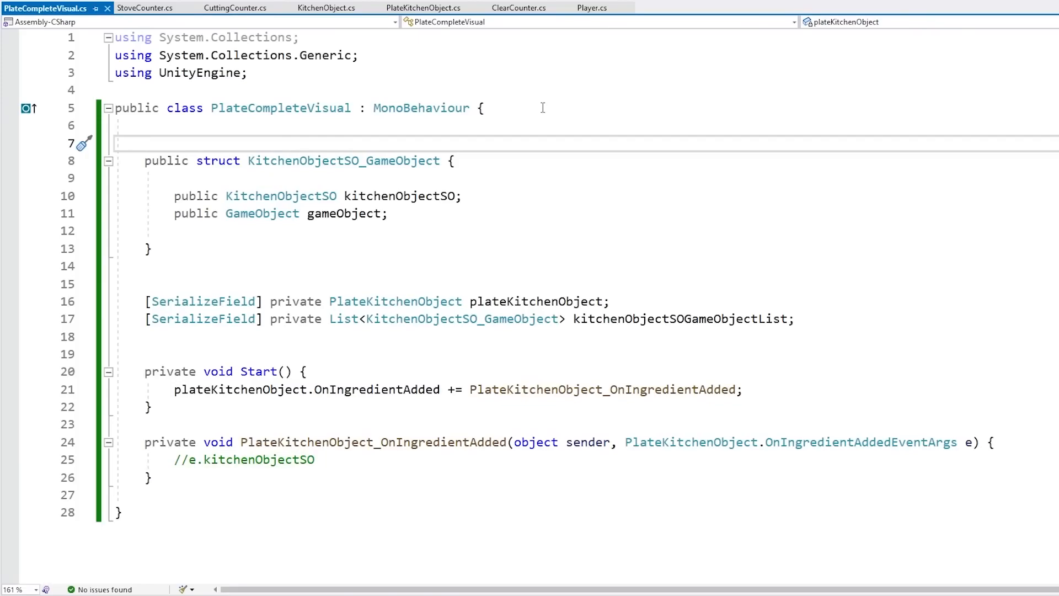
{"action": "key", "text": "Return"}
{"action": "type", "text": "[Serializa"}
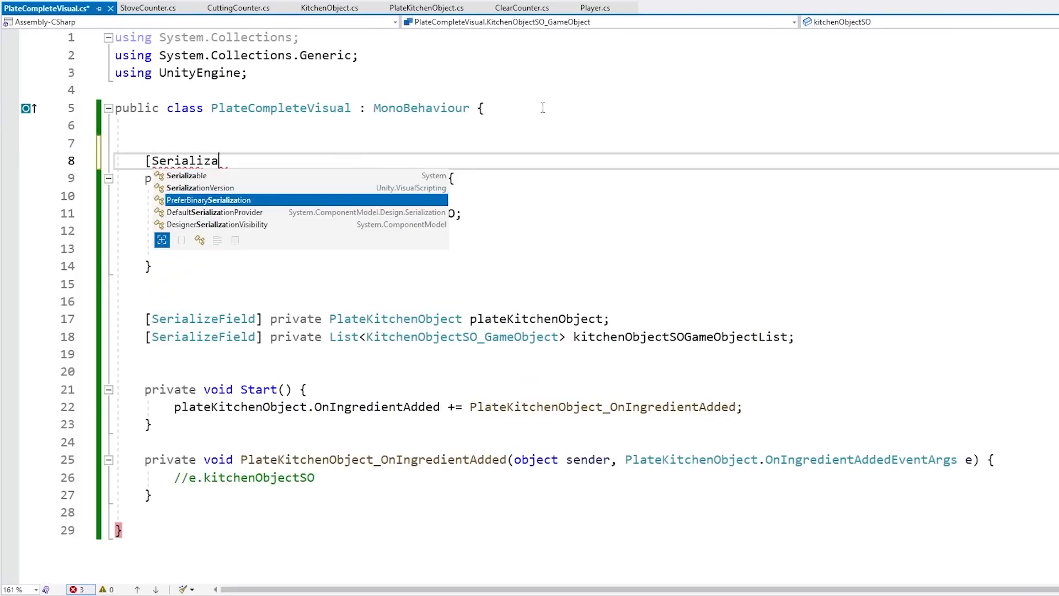
{"action": "left_click", "coordinate": [259, 84]}
{"action": "key", "text": "Up"}
{"action": "key", "text": "Up"}
{"action": "key", "text": "Up"}
{"action": "key", "text": "Return"}
{"action": "key", "text": "Up"}
{"action": "type", "text": "using sys"}
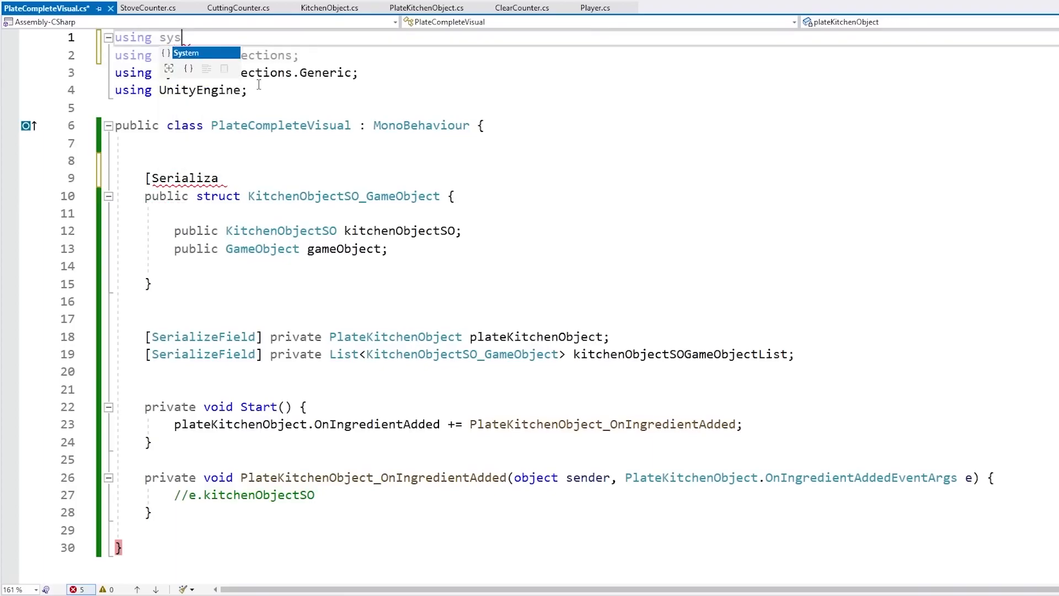
{"action": "type", "text": "tem;"}
{"action": "key", "text": "ctrl+minus"}
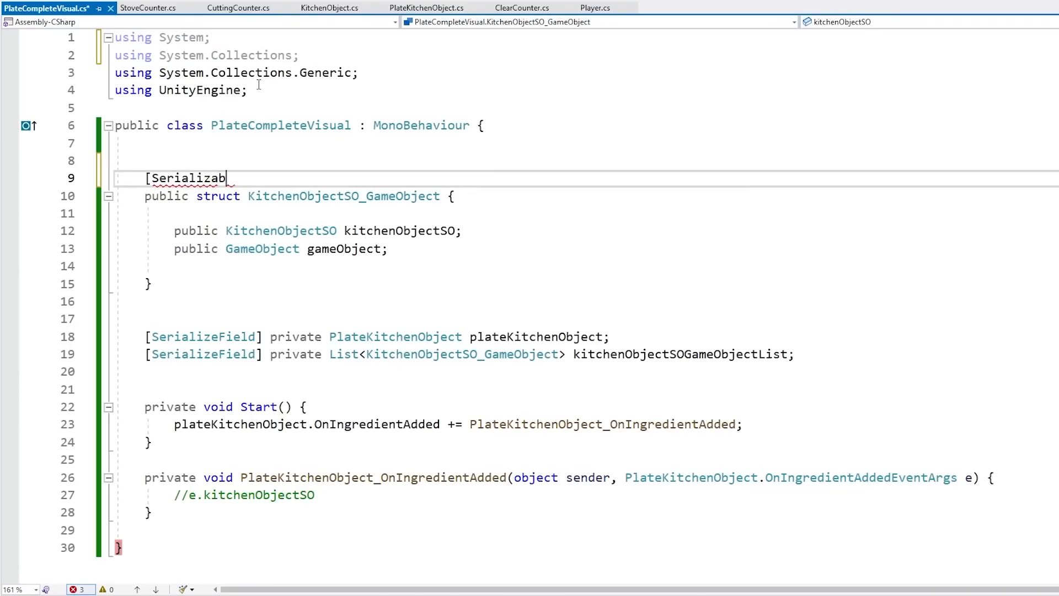
{"action": "key", "text": "ctrl+s"}
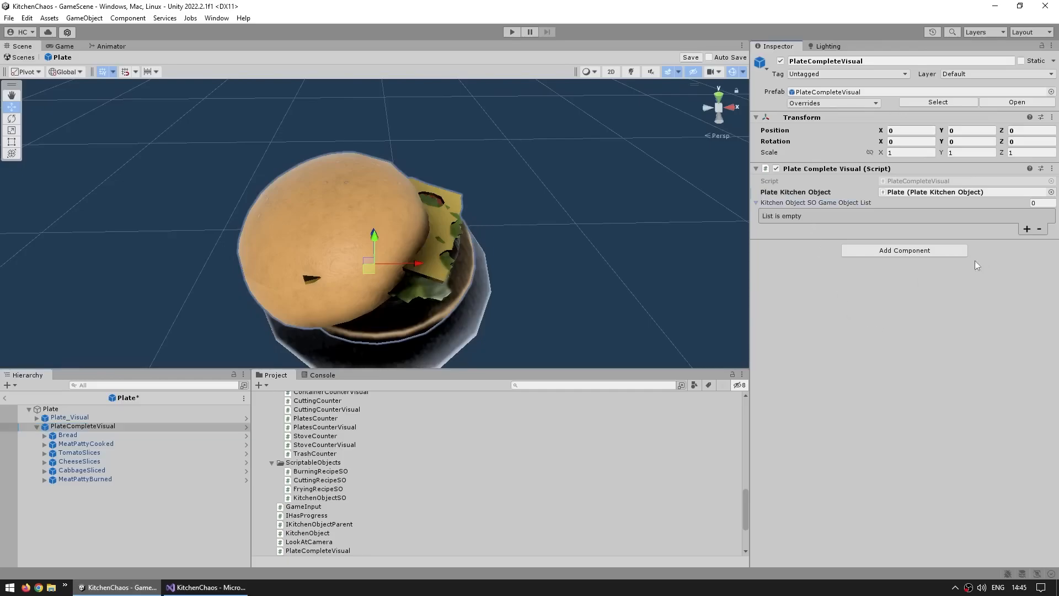
In Unity, add an element to PlateCompleteVisual's Kitchen Object SO Game Object List with the Bread game object and the Bread Kitchen Object SO.
{"action": "left_click", "coordinate": [1027, 229]}
{"action": "left_click", "coordinate": [812, 215]}
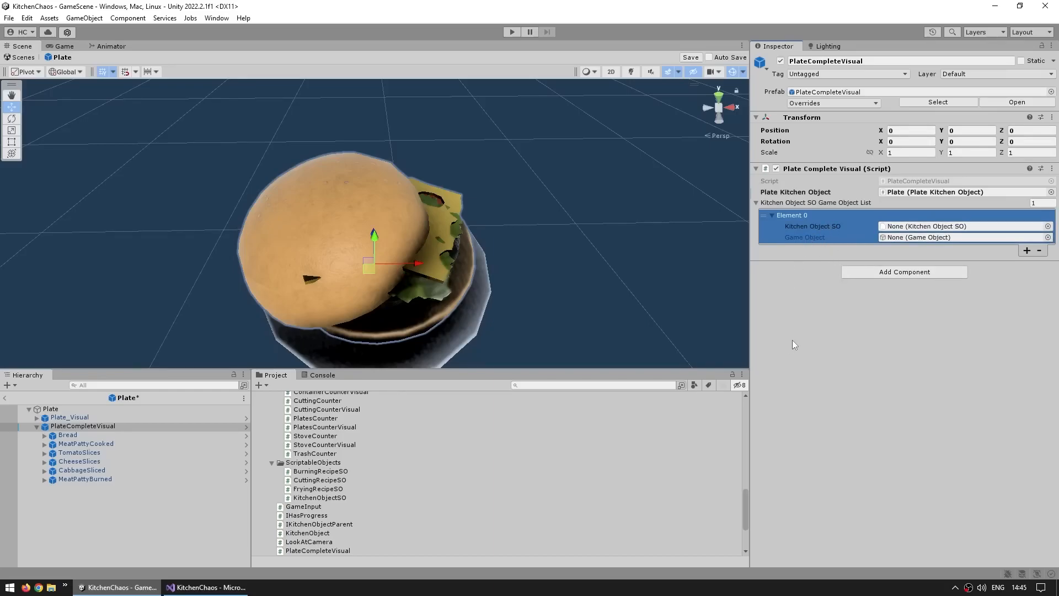
{"action": "left_click_drag", "start_coordinate": [67, 435], "coordinate": [915, 237]}
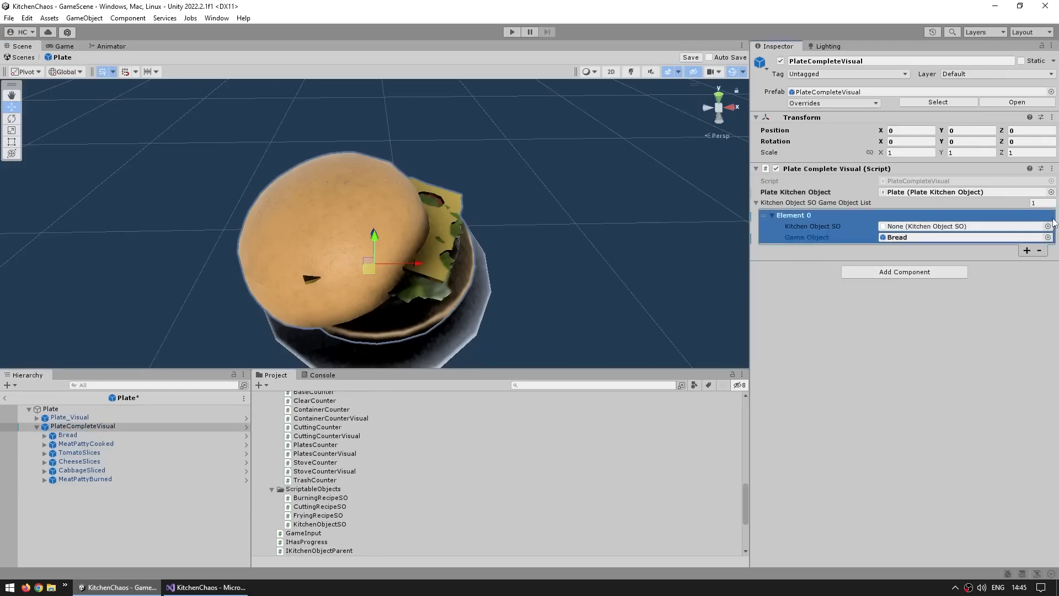
{"action": "left_click", "coordinate": [1047, 226]}
{"action": "double_click", "coordinate": [544, 258]}
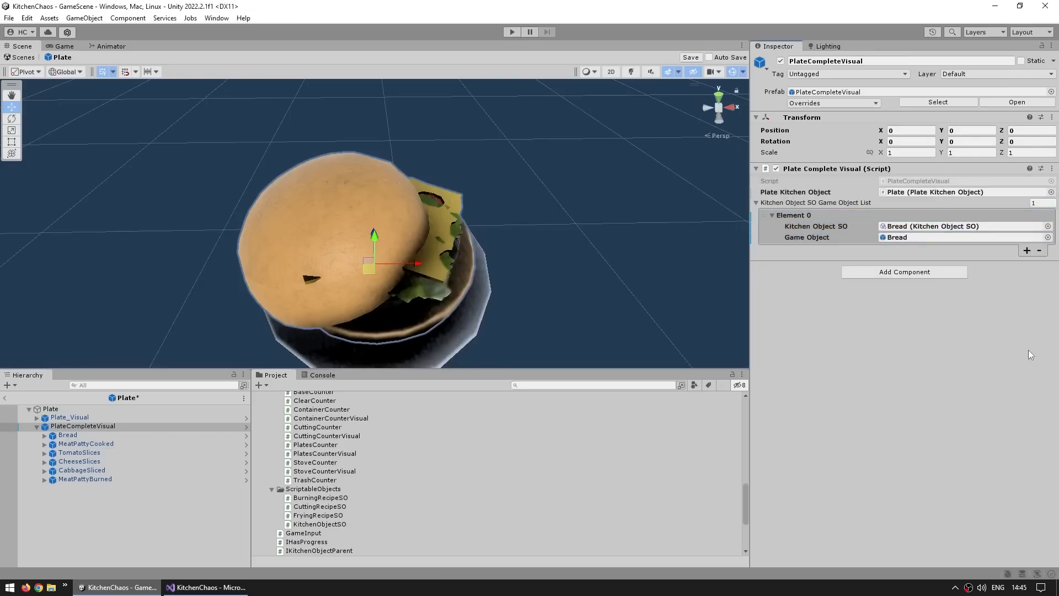
Add seven more elements to the Kitchen Object SO Game Object List.
{"action": "left_click", "coordinate": [1026, 251]}
{"action": "left_click", "coordinate": [1026, 263]}
{"action": "left_click", "coordinate": [1027, 275]}
{"action": "left_click", "coordinate": [1026, 286]}
{"action": "left_click", "coordinate": [1027, 299]}
{"action": "left_click", "coordinate": [1027, 311]}
{"action": "left_click", "coordinate": [1027, 324]}
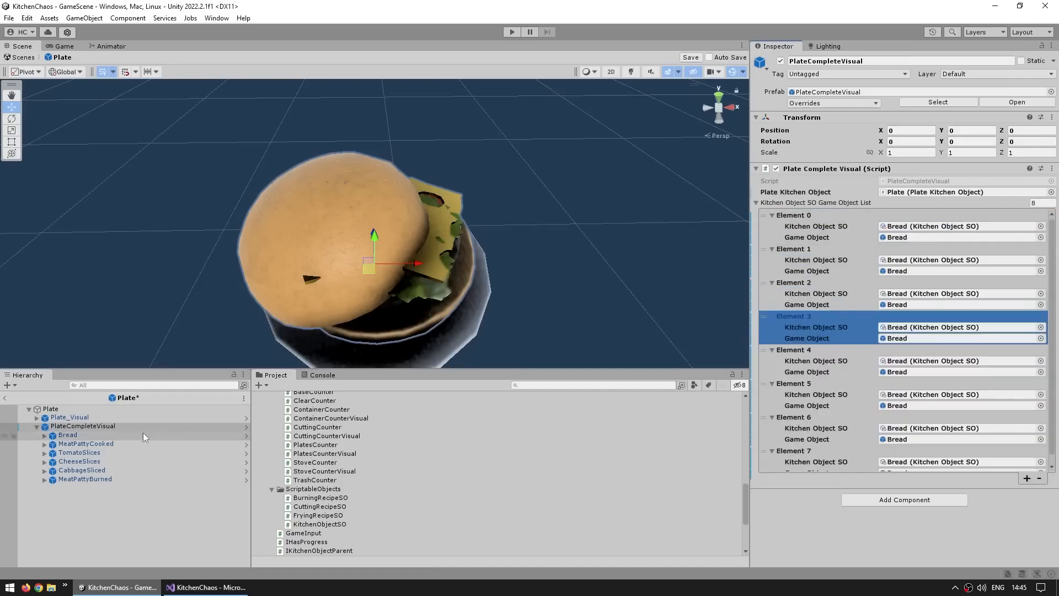
Assign MeatPattyCooked, TomatoSlices, CheeseSlices, CabbageSliced and MeatPattyBurned from the Plate prefab as the Game Objects of Elements 1 to 5.
{"action": "left_click_drag", "start_coordinate": [66, 445], "coordinate": [894, 273]}
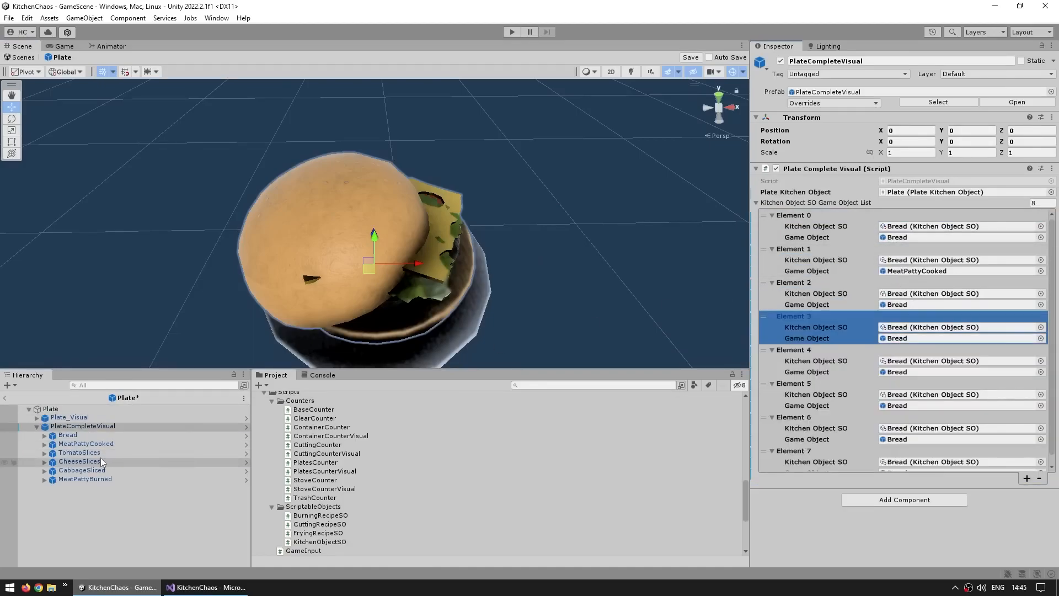
{"action": "left_click_drag", "start_coordinate": [94, 452], "coordinate": [910, 305]}
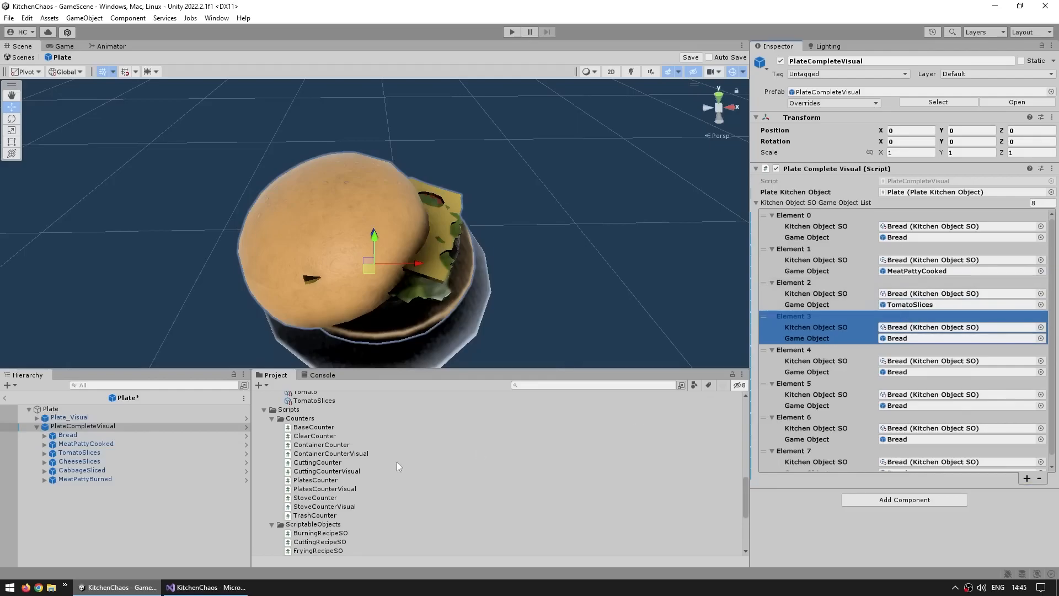
{"action": "left_click_drag", "start_coordinate": [73, 463], "coordinate": [913, 339]}
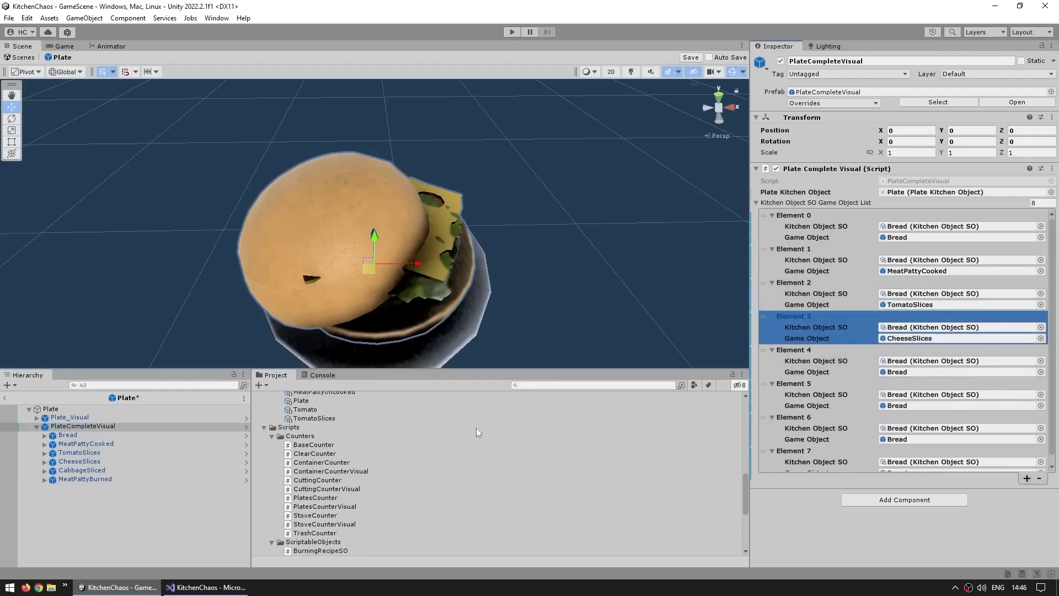
{"action": "left_click_drag", "start_coordinate": [83, 470], "coordinate": [905, 371]}
{"action": "left_click_drag", "start_coordinate": [82, 478], "coordinate": [908, 405]}
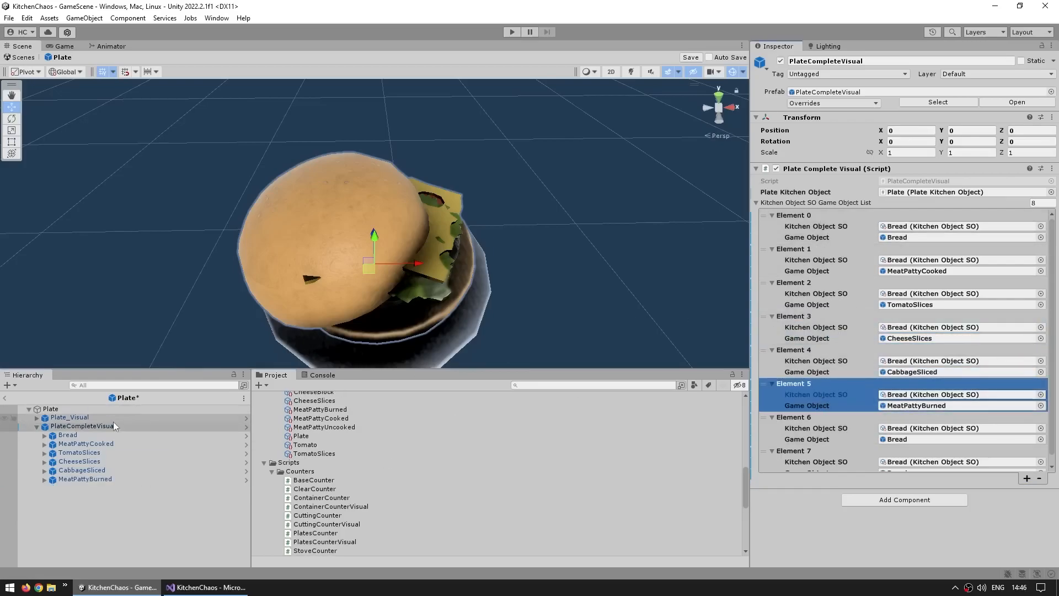
Remove the two surplus Bread entries, Elements 6 and 7, from the end of the list.
{"action": "scroll", "coordinate": [825, 437], "scroll_direction": "down", "scroll_amount": 1}
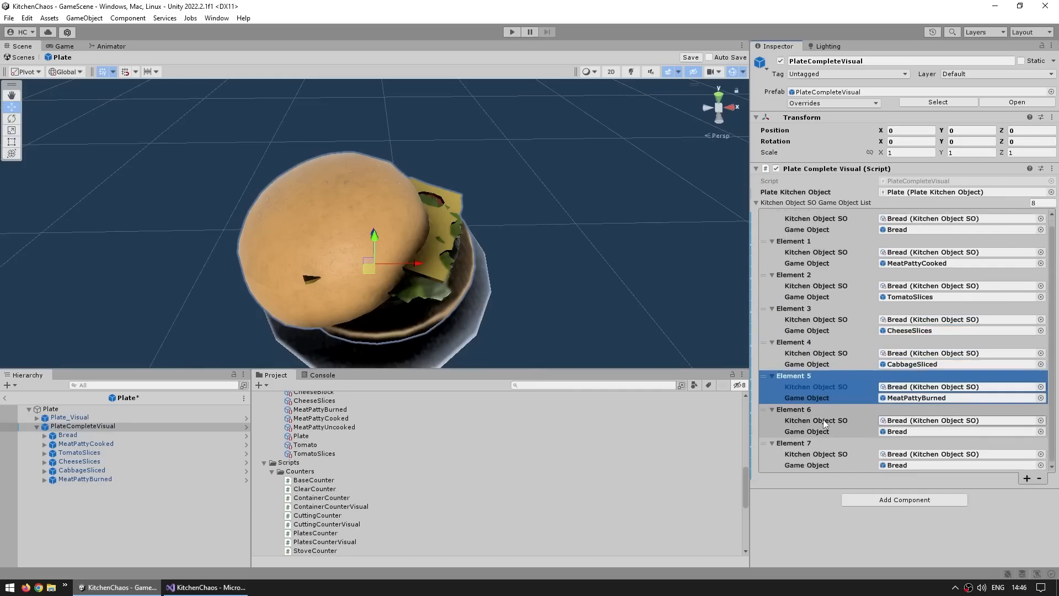
{"action": "left_click", "coordinate": [825, 437]}
{"action": "left_click", "coordinate": [1040, 478]}
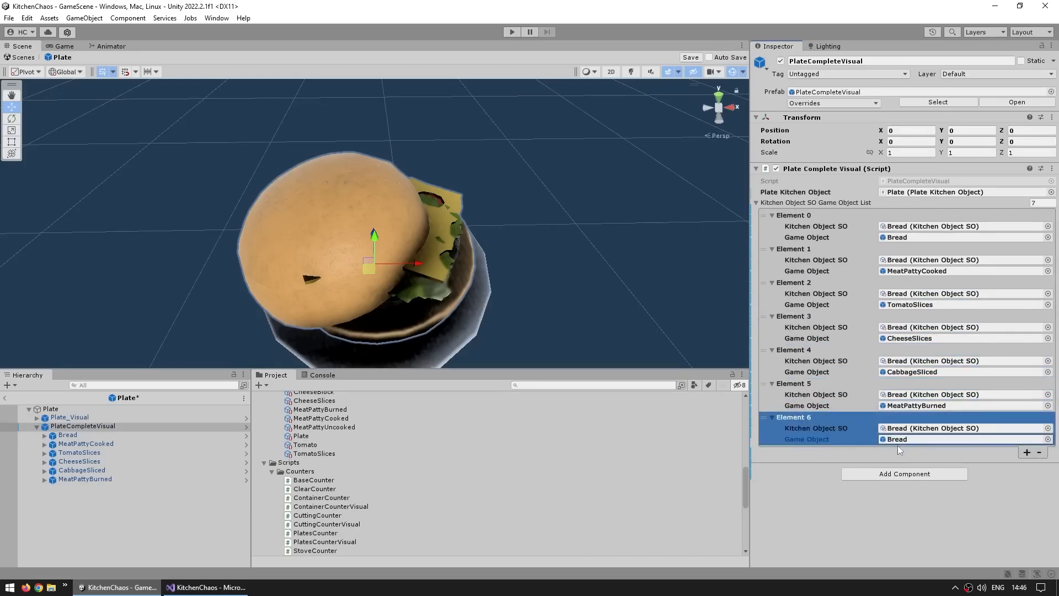
{"action": "left_click", "coordinate": [1040, 453]}
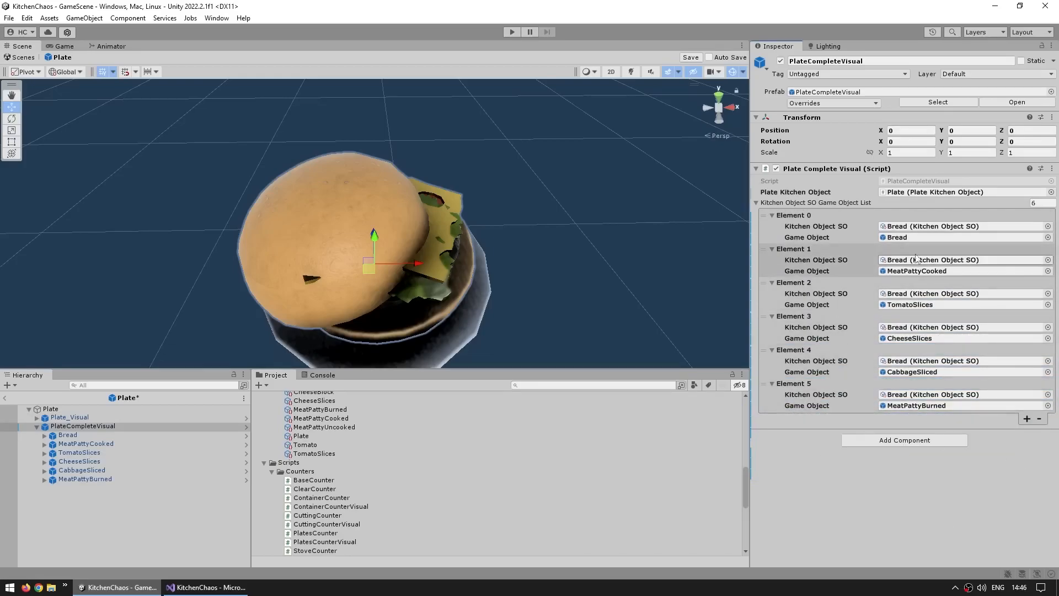
Assign matching Kitchen Object SOs to Elements 1 to 5: cooked meat patty, tomato slices, cheese slices, sliced cabbage and burned meat patty.
{"action": "left_click", "coordinate": [1048, 260]}
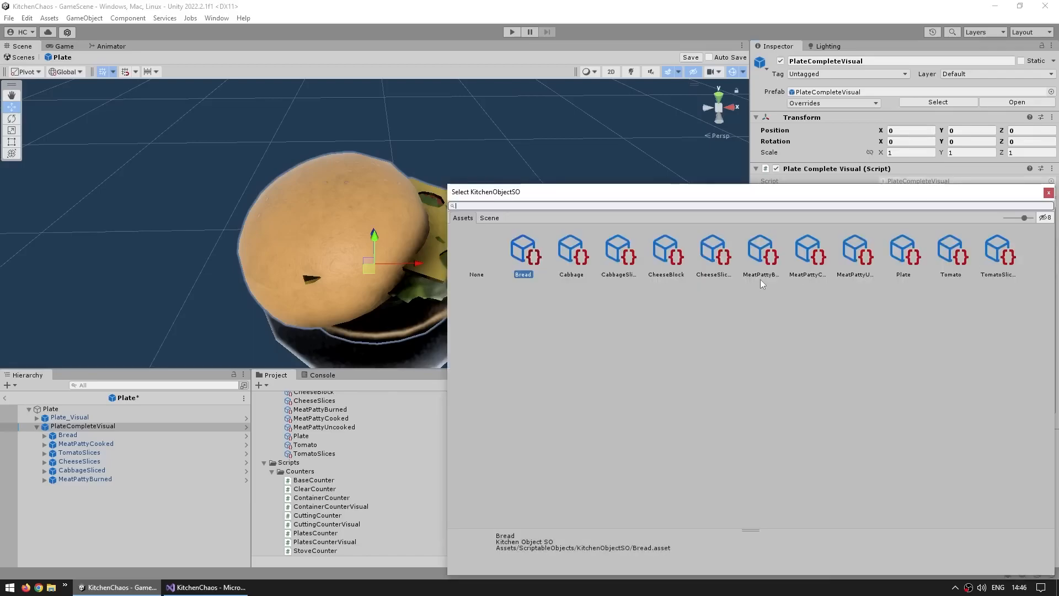
{"action": "double_click", "coordinate": [809, 250]}
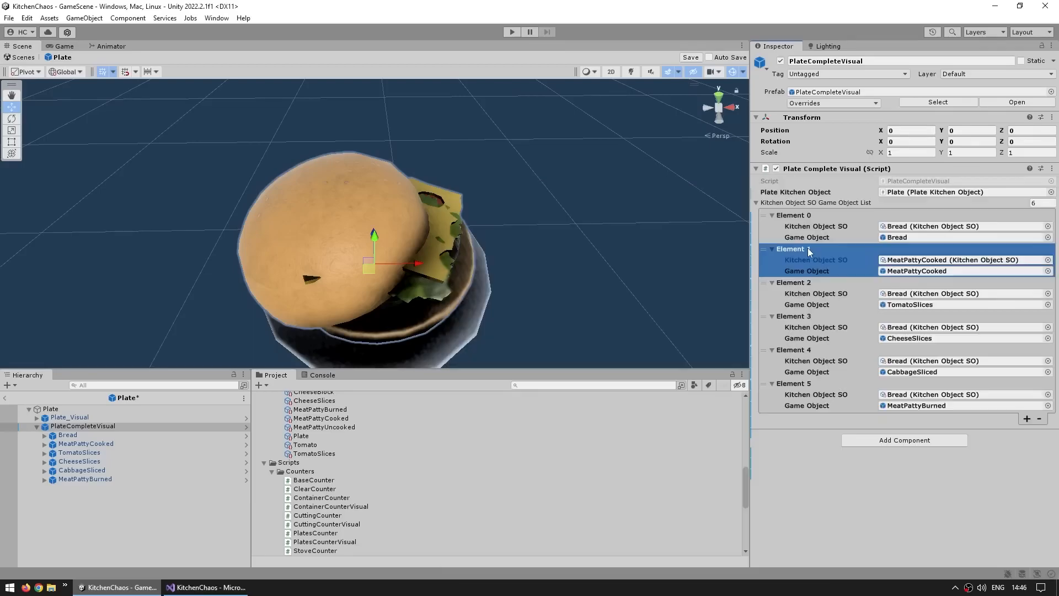
{"action": "left_click", "coordinate": [1047, 294]}
{"action": "double_click", "coordinate": [999, 255]}
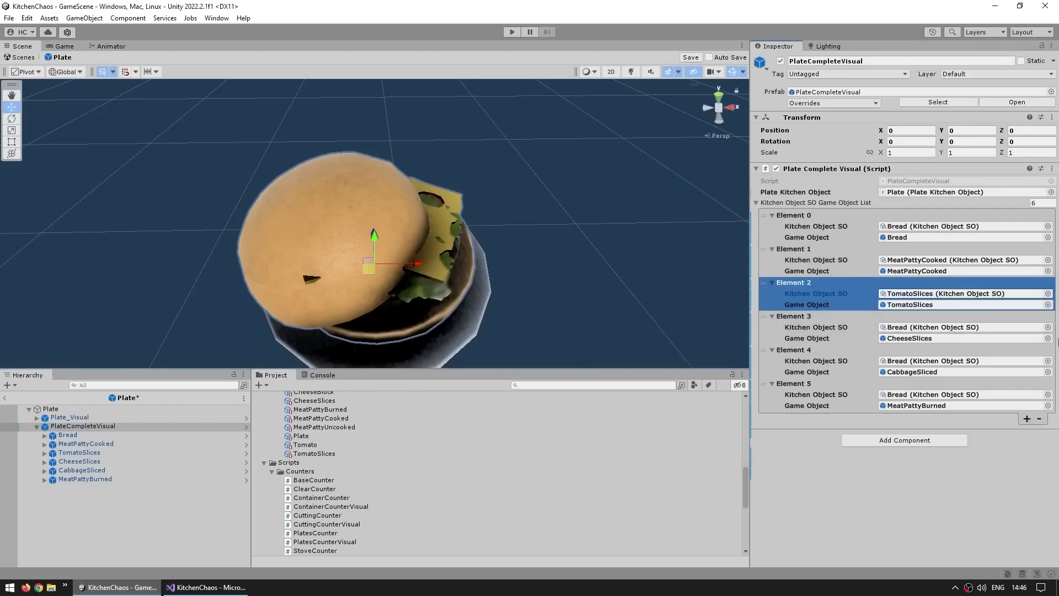
{"action": "left_click", "coordinate": [1048, 328]}
{"action": "double_click", "coordinate": [713, 255]}
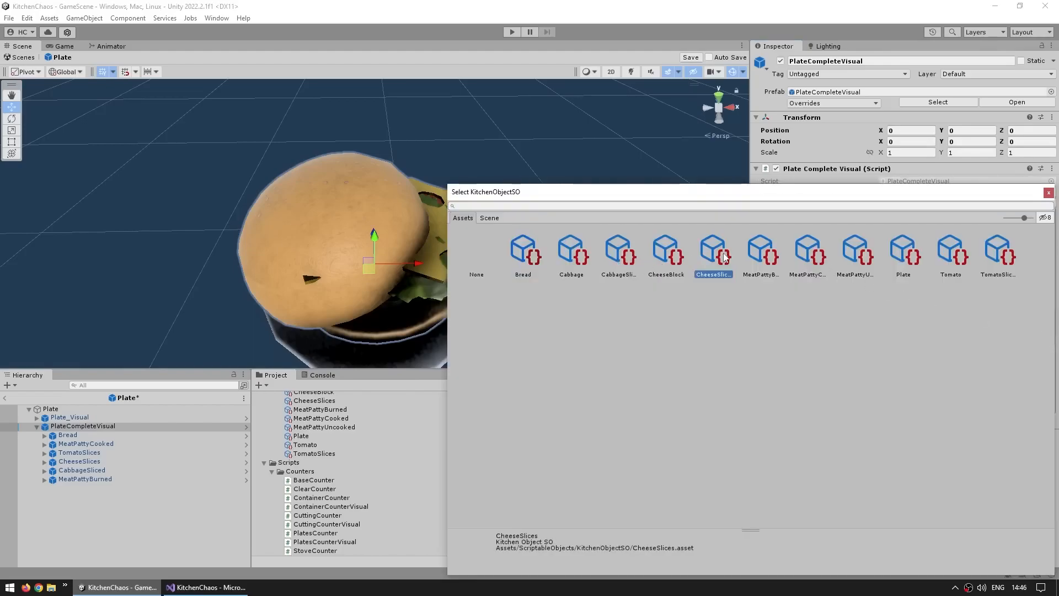
{"action": "left_click", "coordinate": [1048, 361]}
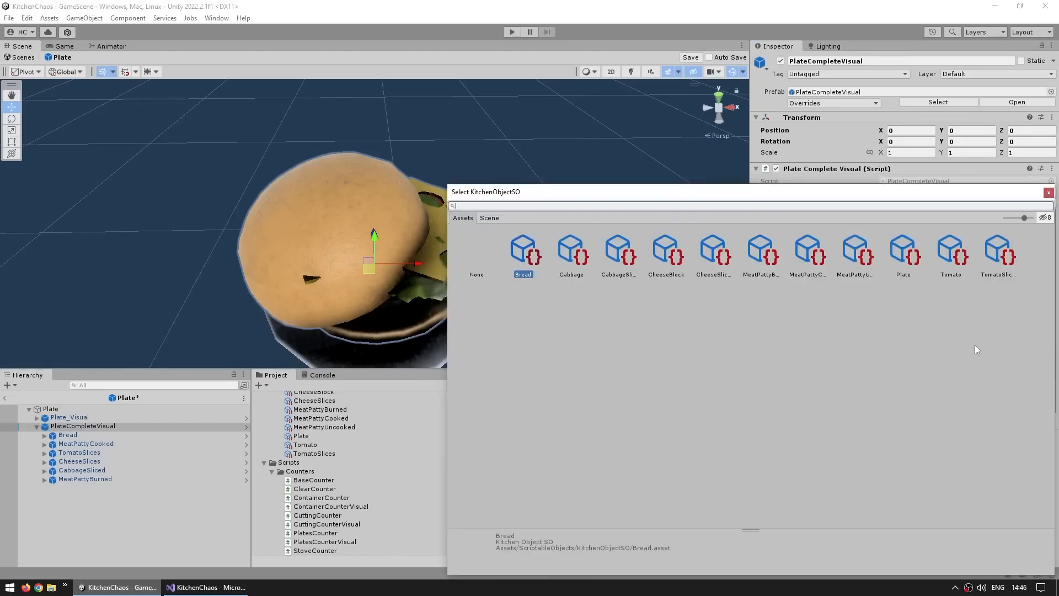
{"action": "double_click", "coordinate": [619, 255]}
{"action": "left_click", "coordinate": [1048, 395]}
{"action": "double_click", "coordinate": [760, 254]}
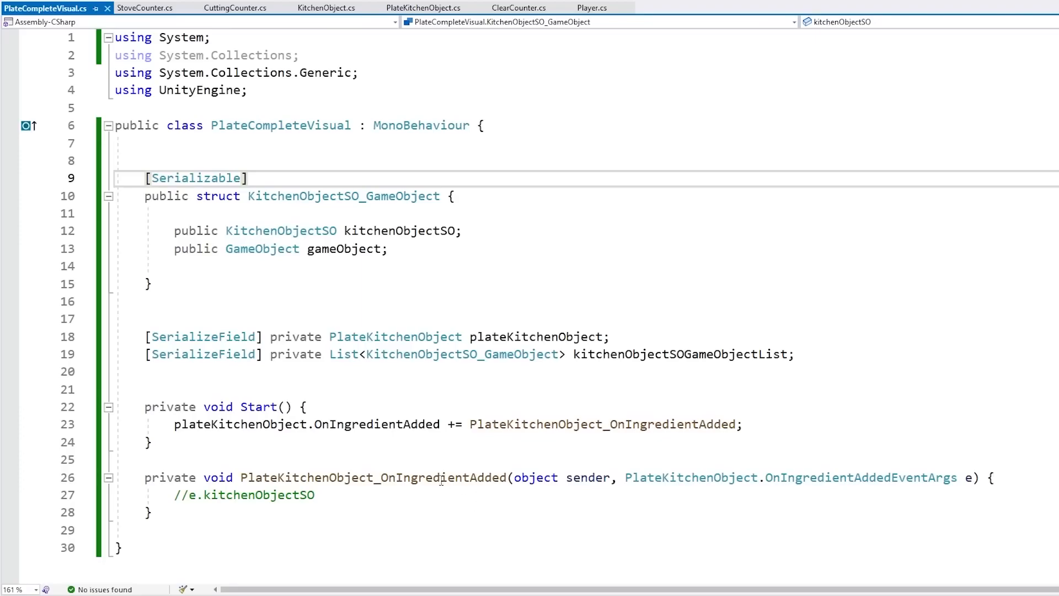
Back in the PlateCompleteVisual script, start the OnIngredientAdded handler with a foreach loop over kitchenObjectSOGameObjectList using a KitchenObjectSO_GameObject variable named kitchenObjectSOGameObject.
{"action": "left_click_drag", "start_coordinate": [806, 358], "coordinate": [851, 346]}
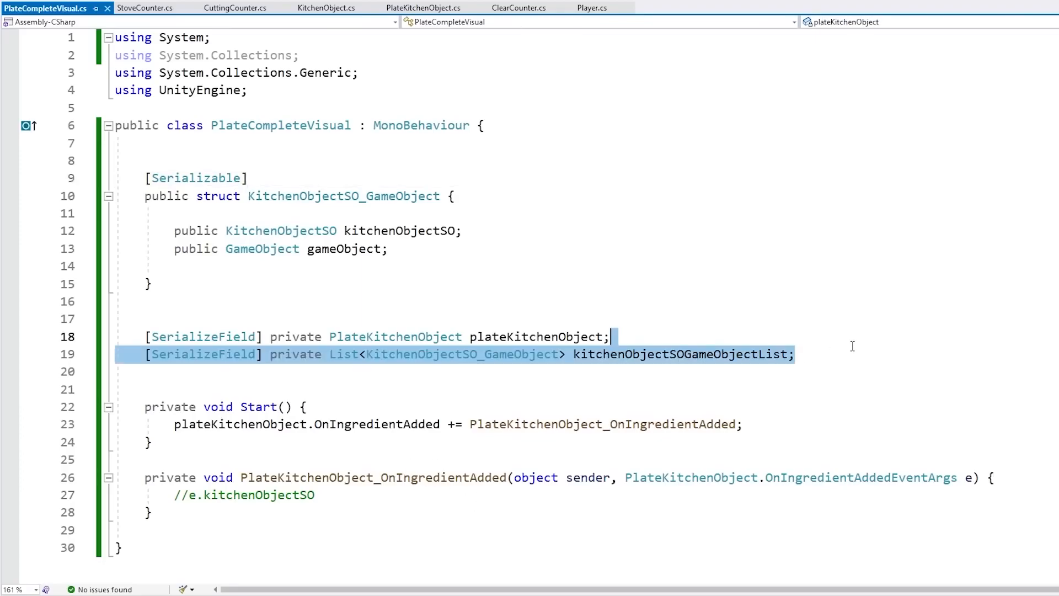
{"action": "scroll", "coordinate": [857, 346], "scroll_direction": "down", "scroll_amount": 3}
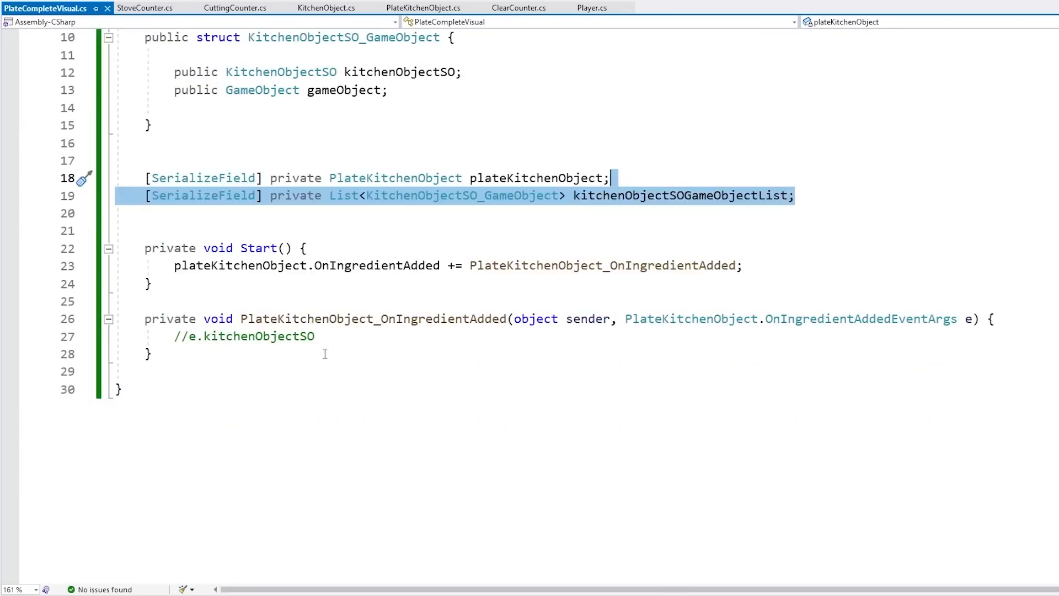
{"action": "left_click", "coordinate": [354, 319]}
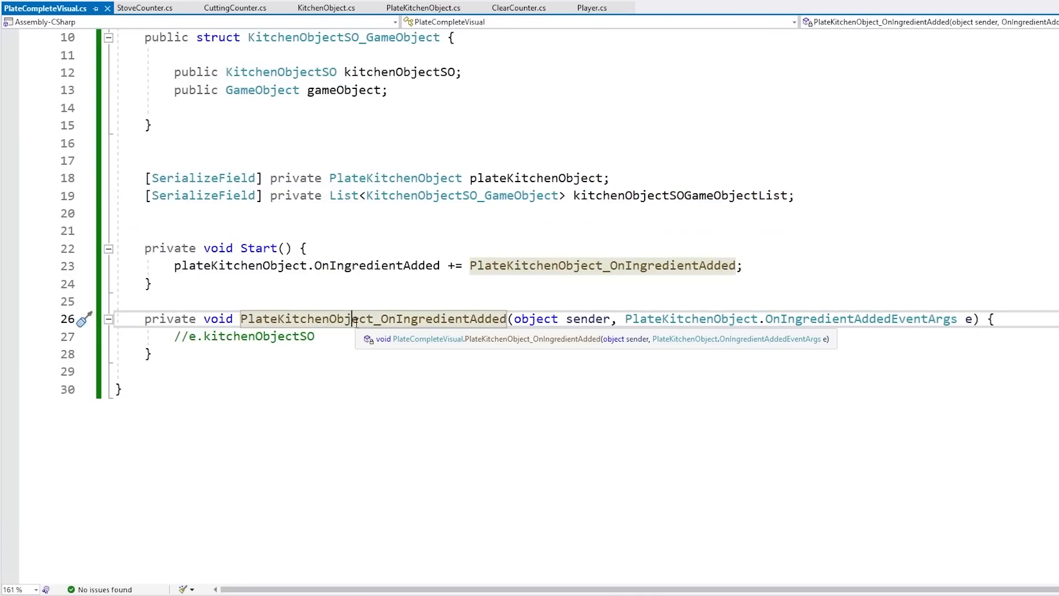
{"action": "key", "text": "End"}
{"action": "key", "text": "Return"}
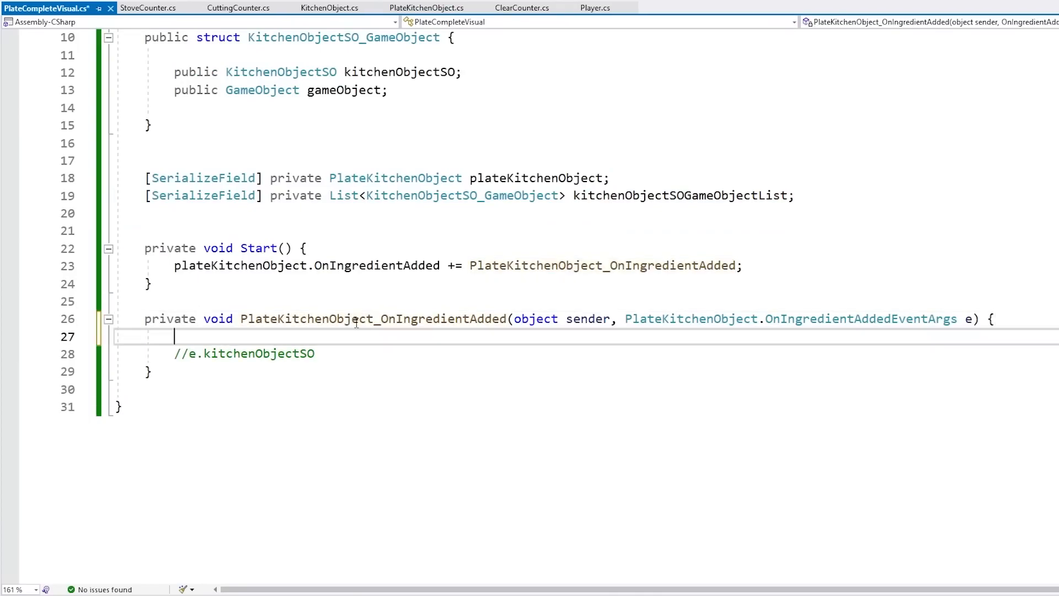
{"action": "type", "text": "foreach (Kitch"}
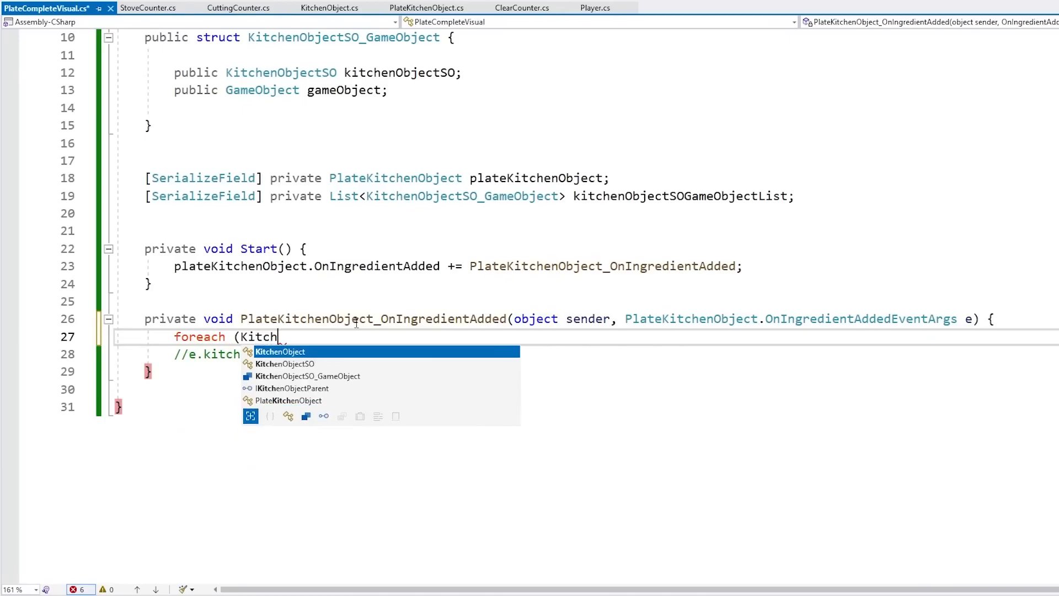
{"action": "key", "text": "Down"}
{"action": "key", "text": "Down"}
{"action": "key", "text": "Tab"}
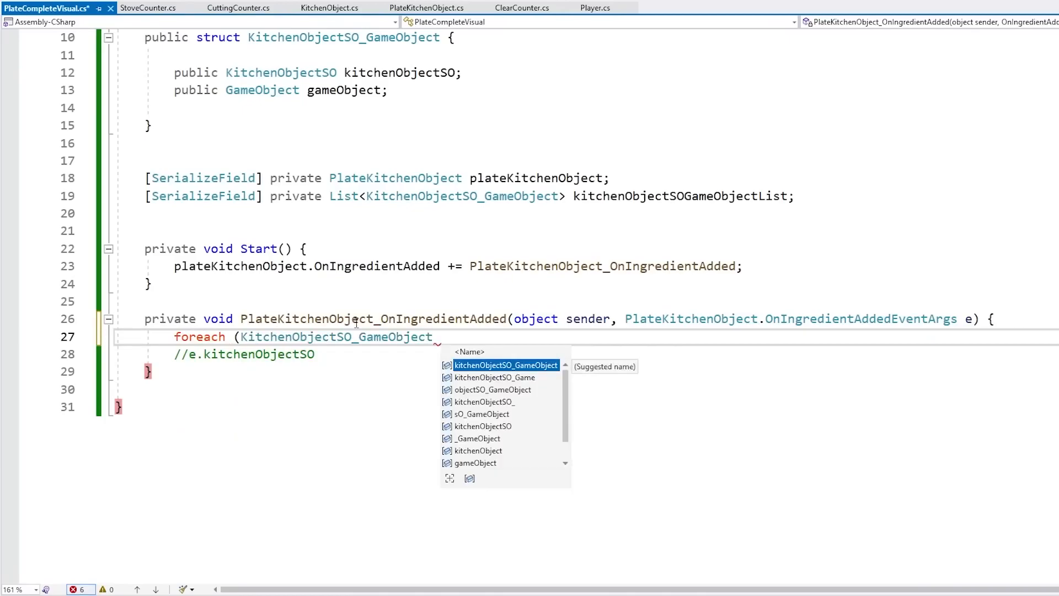
{"action": "key", "text": "Tab"}
{"action": "type", "text": "kitchenObjectSOGameObject in "}
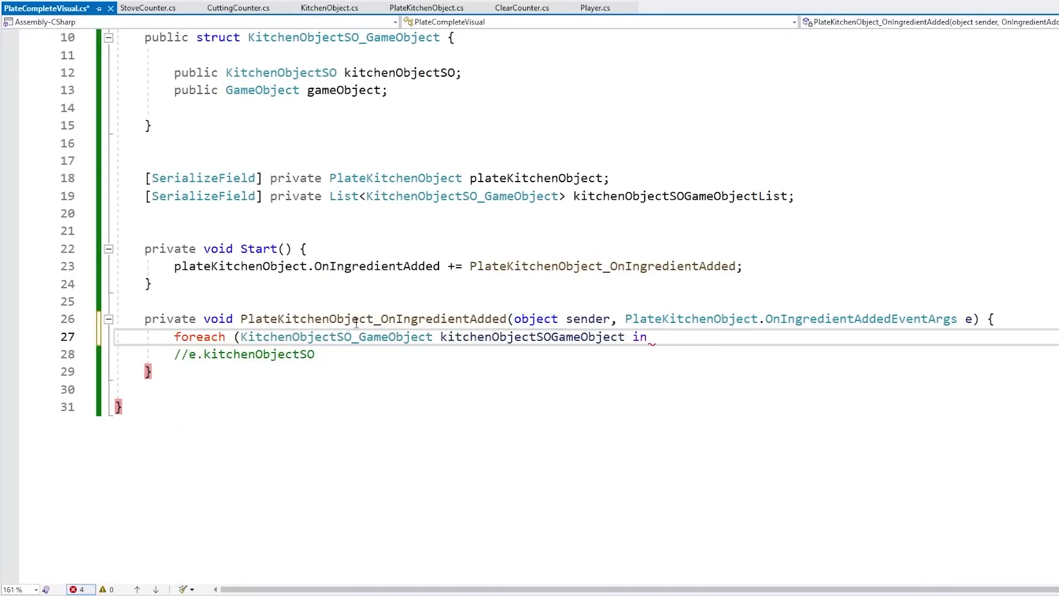
{"action": "type", "text": "kit"}
{"action": "key", "text": "Tab"}
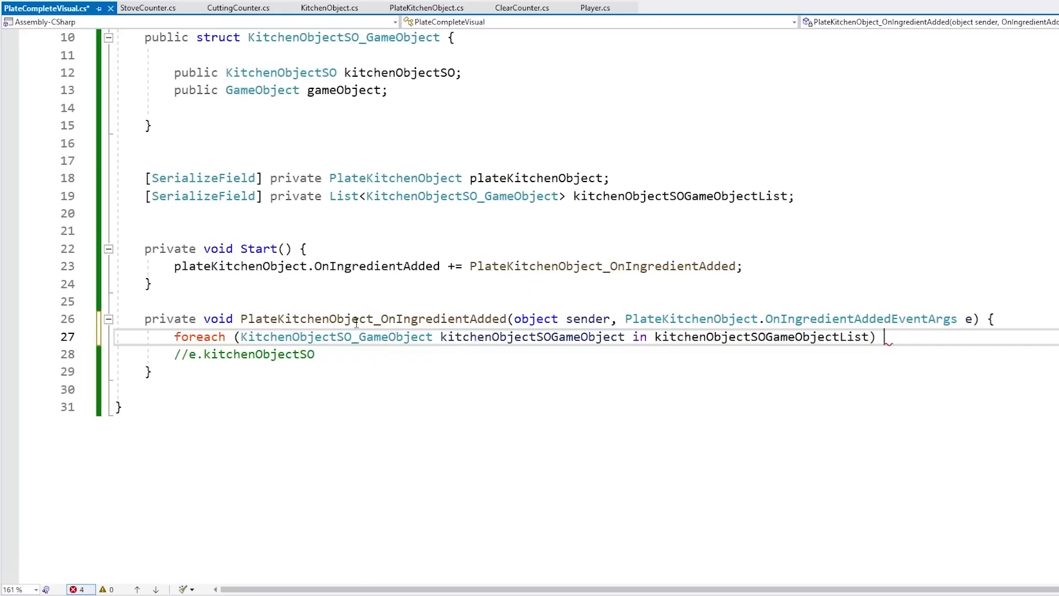
{"action": "type", "text": "{"}
{"action": "key", "text": "Return"}
Inside the foreach loop, add an if statement checking that kitchenObjectSOGameObject.kitchenObjectSO equals e.kitchenObjectSO.
{"action": "type", "text": "if (kitch"}
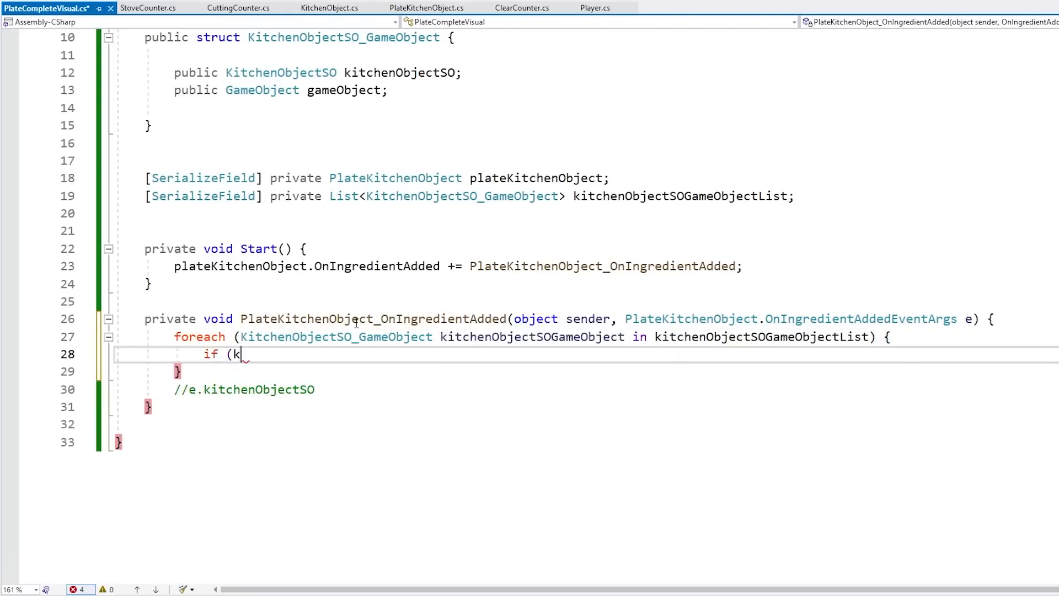
{"action": "key", "text": "Tab"}
{"action": "type", "text": ".kitchenObjectSO == e.k"}
{"action": "key", "text": "Tab"}
{"action": "type", "text": ") {"}
{"action": "key", "text": "Return"}
{"action": "type", "text": "ki"}
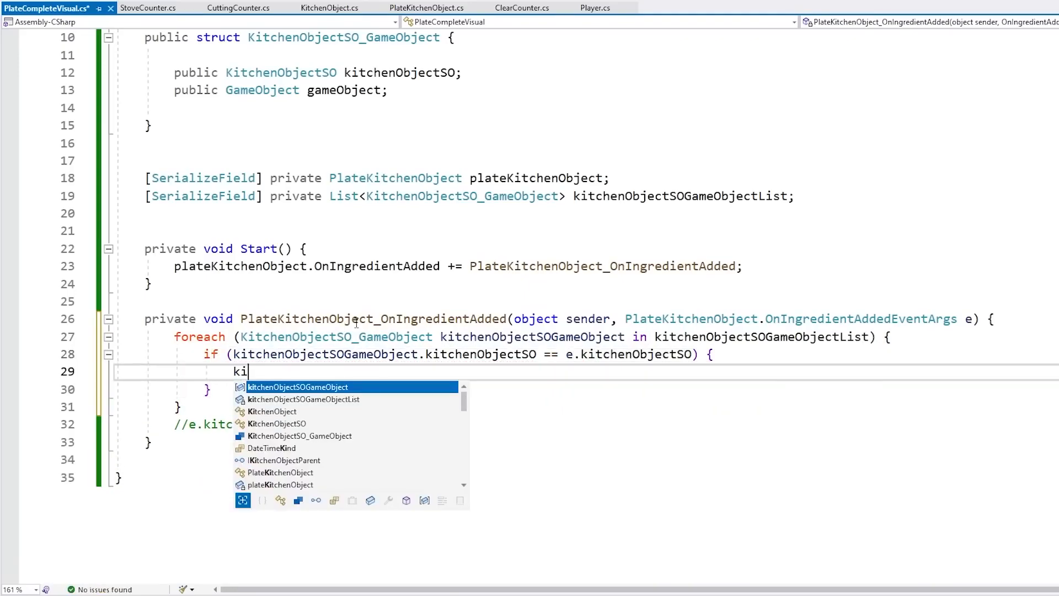
In the if block, activate the matching visual with kitchenObjectSOGameObject.gameObject.SetActive(true);.
{"action": "key", "text": "Tab"}
{"action": "type", "text": ".ga"}
{"action": "key", "text": "Tab"}
{"action": "type", "text": ".seta"}
{"action": "key", "text": "Tab"}
{"action": "type", "text": "();"}
{"action": "key", "text": "Left"}
{"action": "key", "text": "Left"}
{"action": "type", "text": "true"}
{"action": "key", "text": "Tab"}
Remove the leftover //e.kitchenObjectSO comment below the loop and save the script.
{"action": "key", "text": "Down"}
{"action": "key", "text": "Down"}
{"action": "key", "text": "Down"}
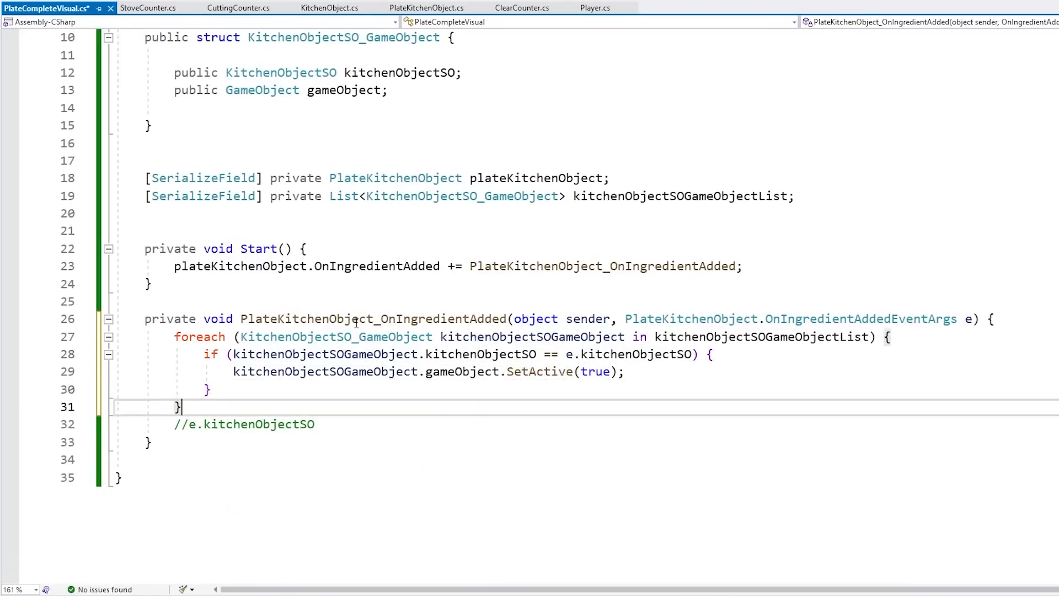
{"action": "key", "text": "ctrl+x"}
{"action": "key", "text": "ctrl+s"}
{"action": "key", "text": "Up"}
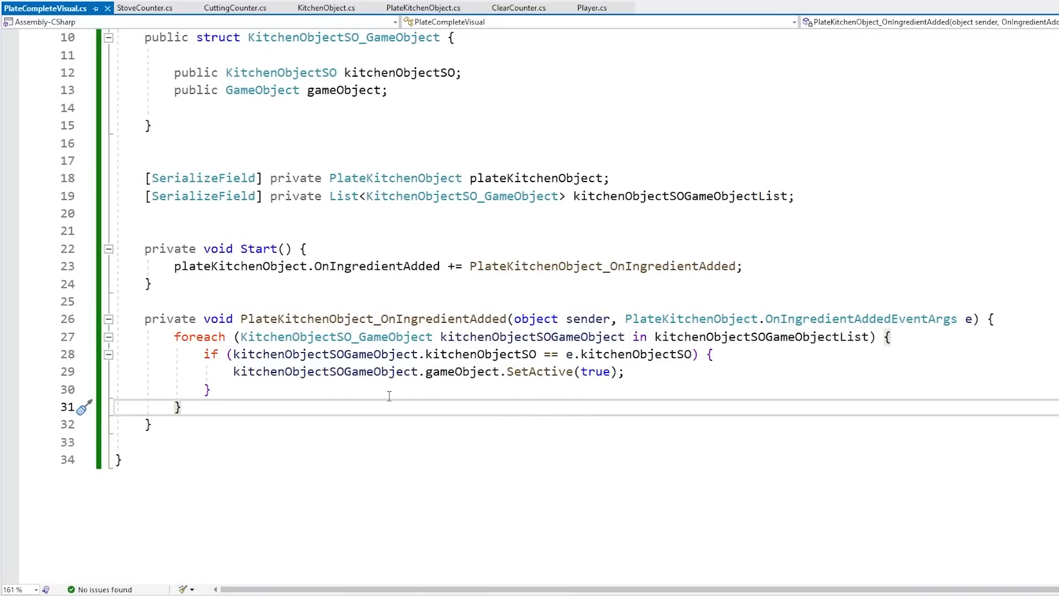
Copy the whole foreach loop from the OnIngredientAdded handler into Start, below the event subscription.
{"action": "left_click", "coordinate": [353, 301]}
{"action": "left_click", "coordinate": [346, 267]}
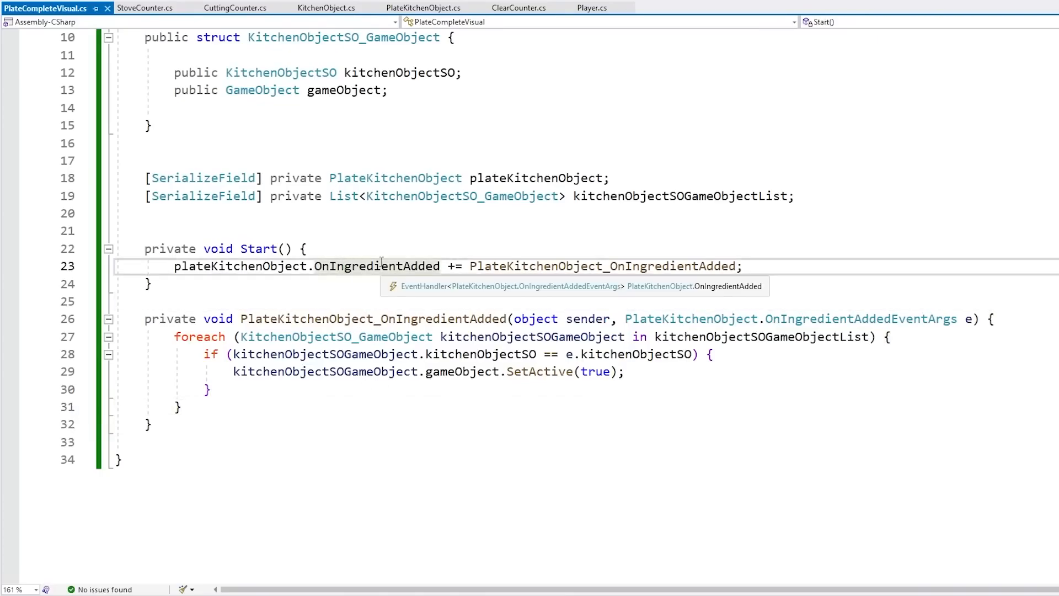
{"action": "key", "text": "End"}
{"action": "key", "text": "Return"}
{"action": "key", "text": "Return"}
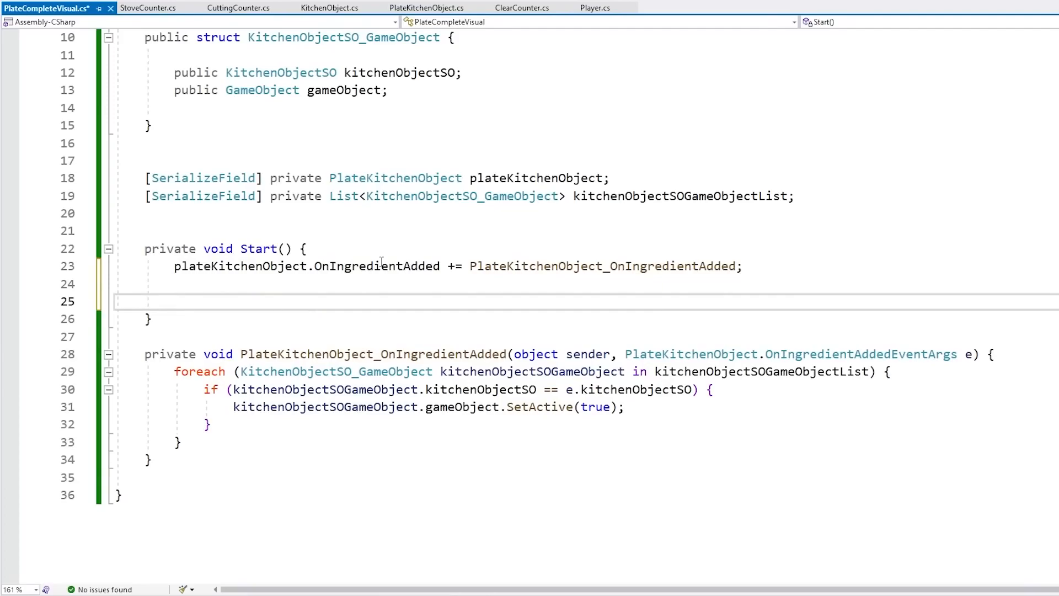
{"action": "left_click_drag", "start_coordinate": [182, 442], "coordinate": [1017, 357]}
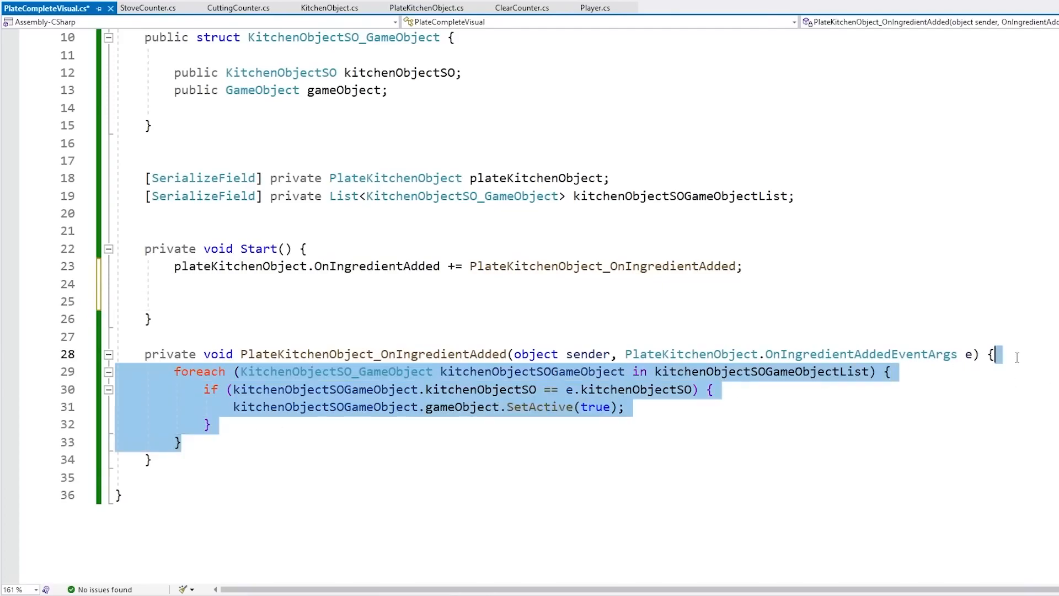
{"action": "left_click", "coordinate": [259, 301]}
{"action": "key", "text": "ctrl+v"}
{"action": "left_click", "coordinate": [258, 301]}
{"action": "key", "text": "Delete"}
In Start's copied loop, remove the if condition and its closing brace, fix the indentation and change the call to SetActive(false).
{"action": "left_click", "coordinate": [381, 318]}
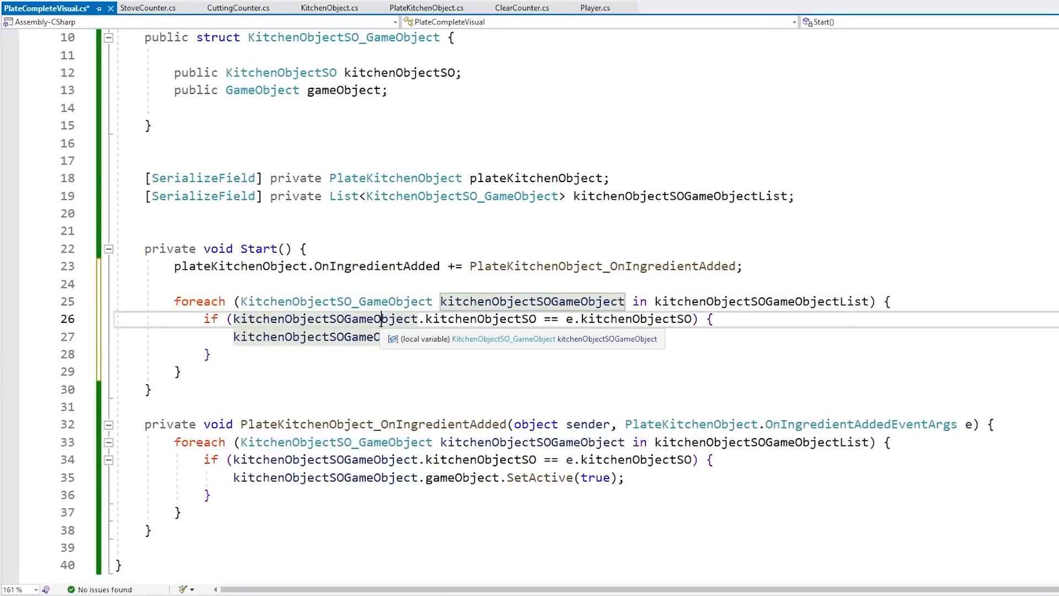
{"action": "key", "text": "ctrl+x"}
{"action": "key", "text": "Down"}
{"action": "key", "text": "ctrl+x"}
{"action": "key", "text": "Up"}
{"action": "key", "text": "Home"}
{"action": "key", "text": "shift+Tab"}
{"action": "key", "text": "End"}
{"action": "key", "text": "Left"}
{"action": "key", "text": "Left"}
{"action": "key", "text": "ctrl+Delete"}
{"action": "type", "text": "false"}
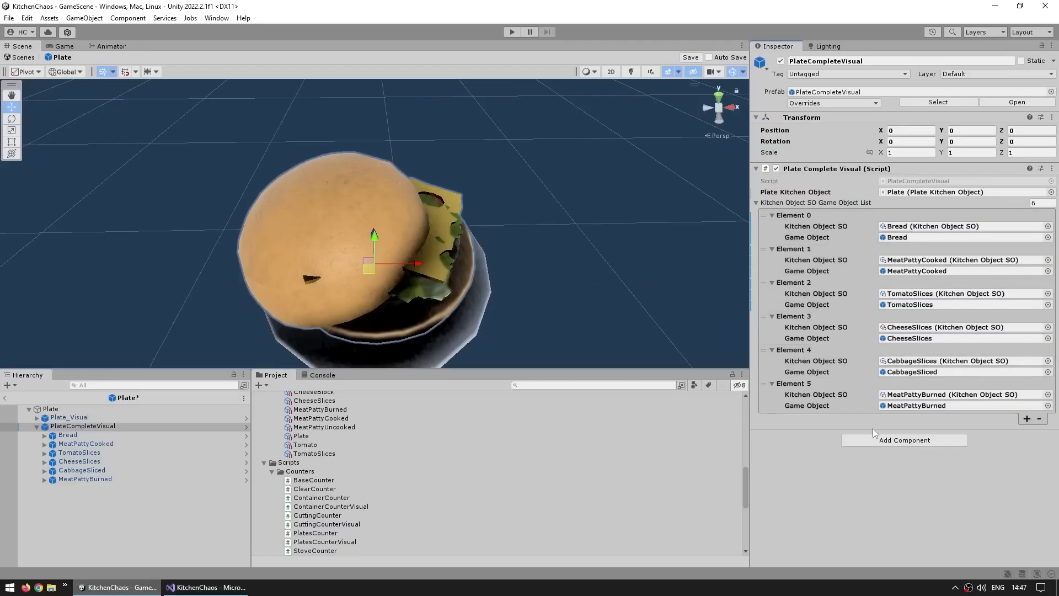
Back in Unity, leave the Plate prefab saving its changes and start Play mode.
{"action": "left_click", "coordinate": [24, 61]}
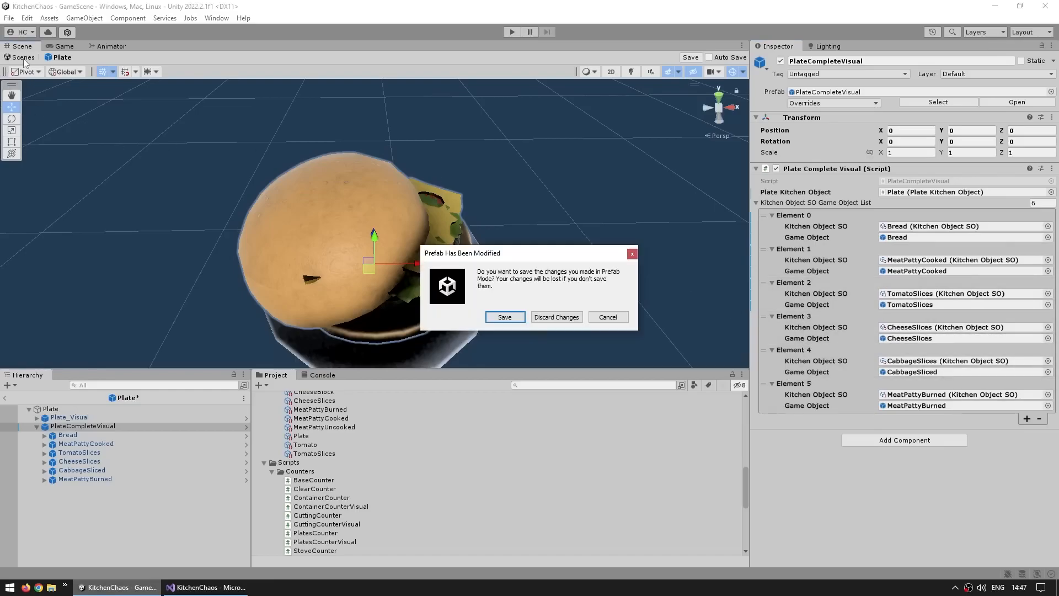
{"action": "left_click", "coordinate": [496, 316]}
{"action": "left_click", "coordinate": [512, 32]}
Test the game by placing a plate on the counter beside the cutting board, then fetching cheese and slicing it.
{"action": "key", "text": "d"}
{"action": "key", "text": "w"}
{"action": "key", "text": "e"}
{"action": "key", "text": "a"}
{"action": "key", "text": "w"}
{"action": "key", "text": "e"}
{"action": "key", "text": "s"}
{"action": "key", "text": "a"}
{"action": "key", "text": "w"}
{"action": "key", "text": "e"}
{"action": "key", "text": "s"}
{"action": "key", "text": "d"}
{"action": "key", "text": "w"}
{"action": "key", "text": "e"}
{"action": "key", "text": "f"}
{"action": "key", "text": "f"}
{"action": "key", "text": "f"}
{"action": "key", "text": "f"}
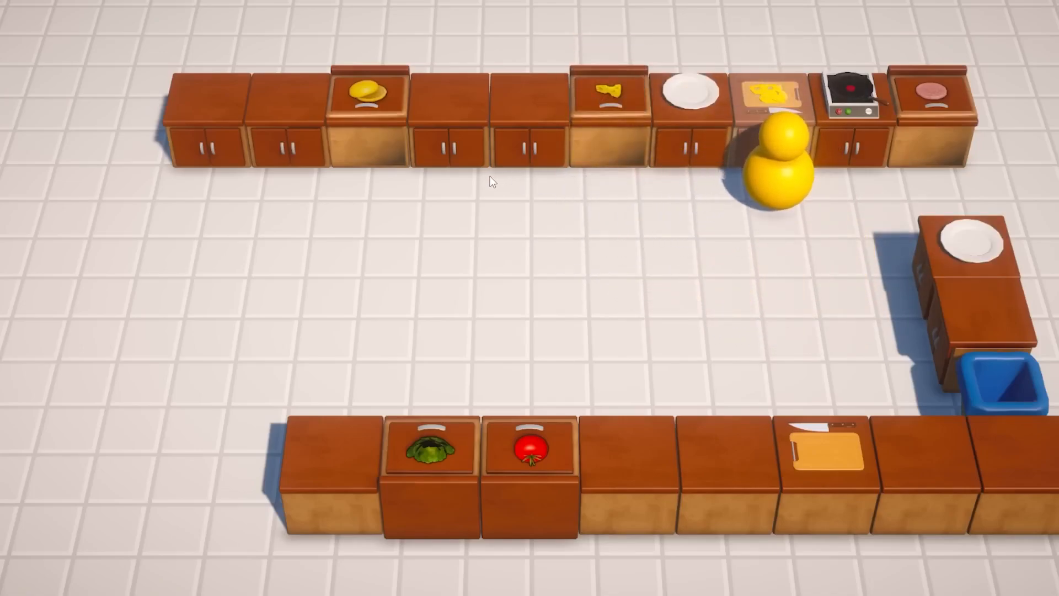
Pick up the cheese slices and add them to the plate on the counter.
{"action": "key", "text": "e"}
{"action": "key", "text": "a"}
{"action": "key", "text": "w"}
{"action": "key", "text": "e"}
{"action": "key", "text": "s"}
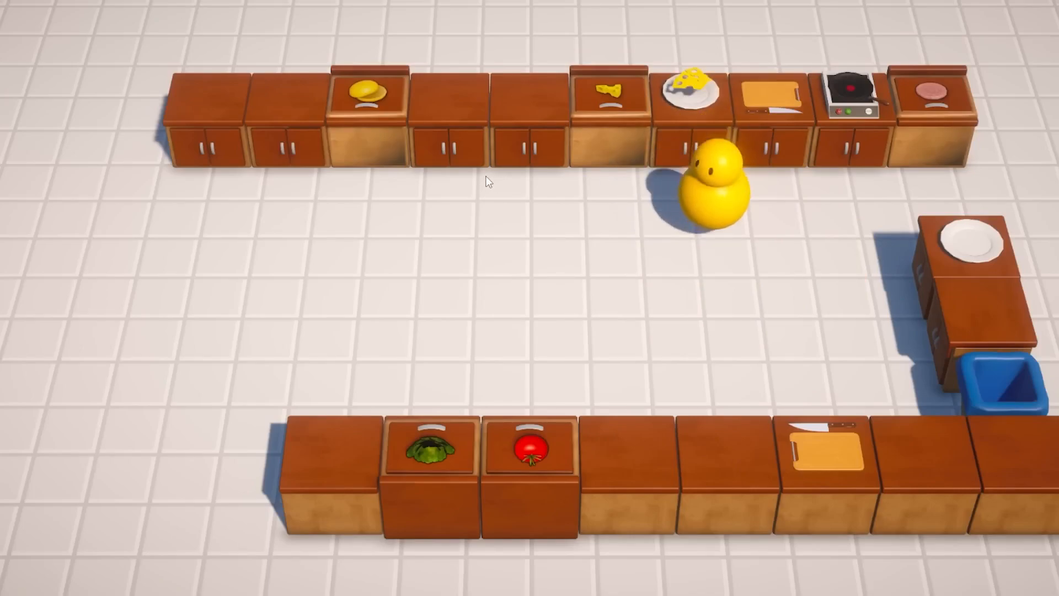
Add bread to the plate and move the plate to the empty counter between the bread and cheese containers.
{"action": "key", "text": "a"}
{"action": "key", "text": "w"}
{"action": "key", "text": "a"}
{"action": "key", "text": "w"}
{"action": "key", "text": "e"}
{"action": "key", "text": "d"}
{"action": "key", "text": "w"}
{"action": "key", "text": "e"}
{"action": "key", "text": "e"}
{"action": "key", "text": "d"}
{"action": "key", "text": "s"}
{"action": "key", "text": "a"}
{"action": "key", "text": "w"}
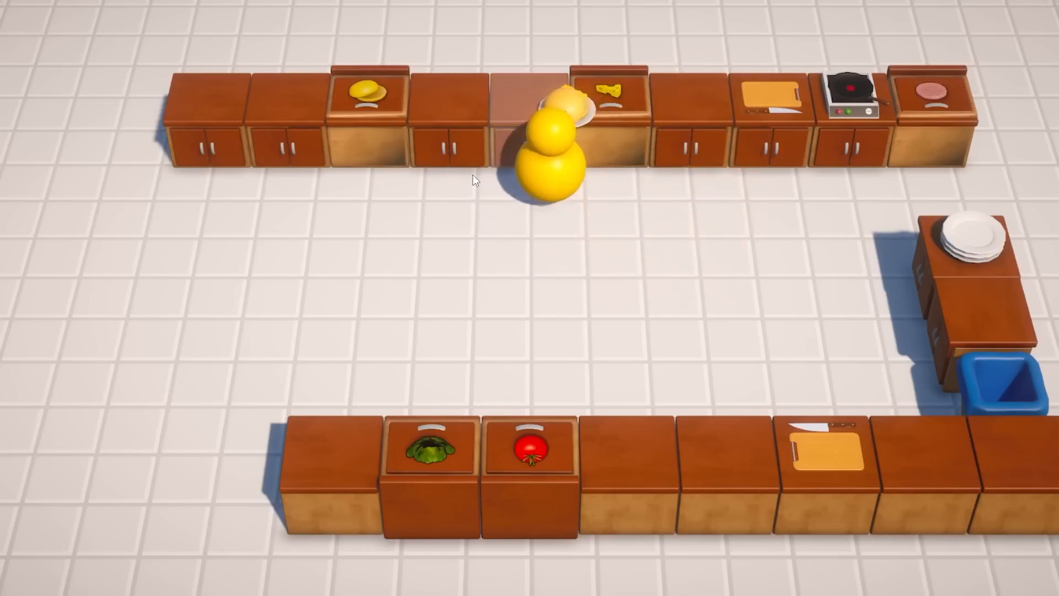
{"action": "key", "text": "e"}
Take an uncooked meat patty from its container and put it on the stove.
{"action": "key", "text": "d"}
{"action": "key", "text": "w"}
{"action": "key", "text": "e"}
{"action": "key", "text": "a"}
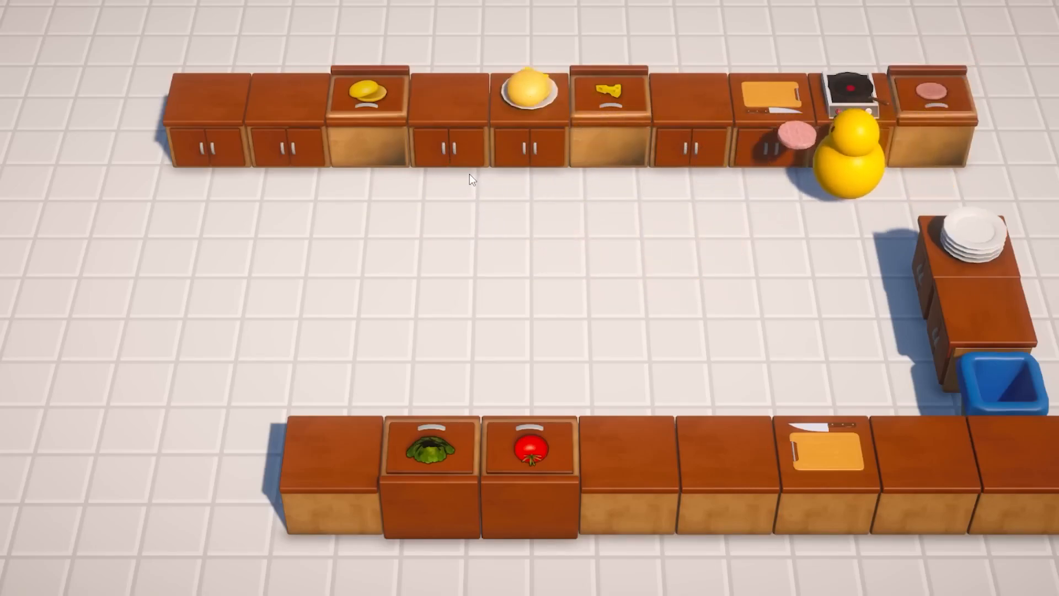
{"action": "key", "text": "w"}
{"action": "key", "text": "e"}
Carry the plate to the stove, collect the cooked patty on it and inspect the burger while walking around.
{"action": "key", "text": "a"}
{"action": "key", "text": "w"}
{"action": "key", "text": "e"}
{"action": "key", "text": "s"}
{"action": "key", "text": "d"}
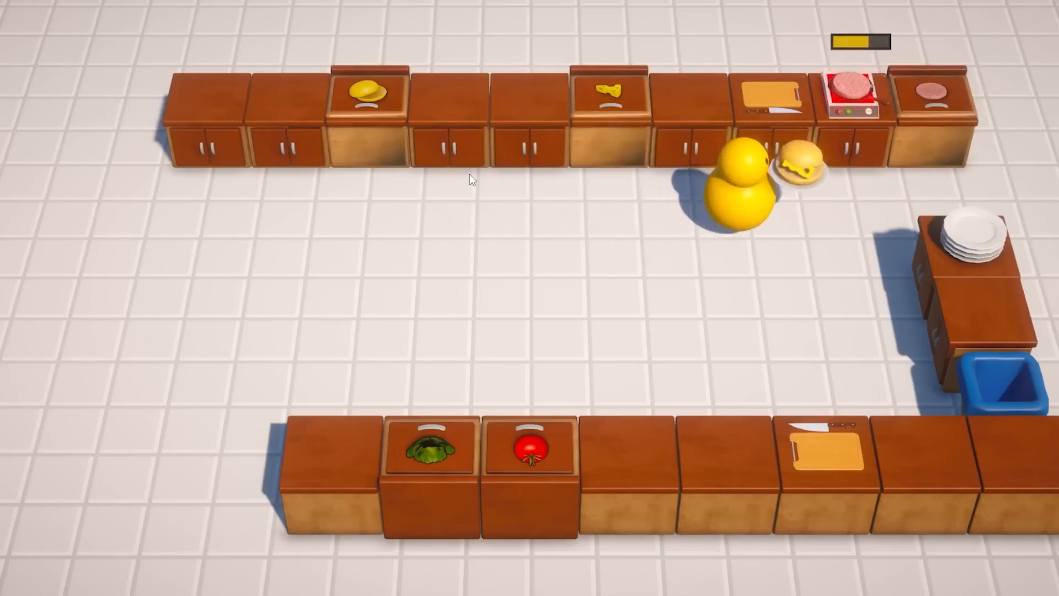
{"action": "key", "text": "d"}
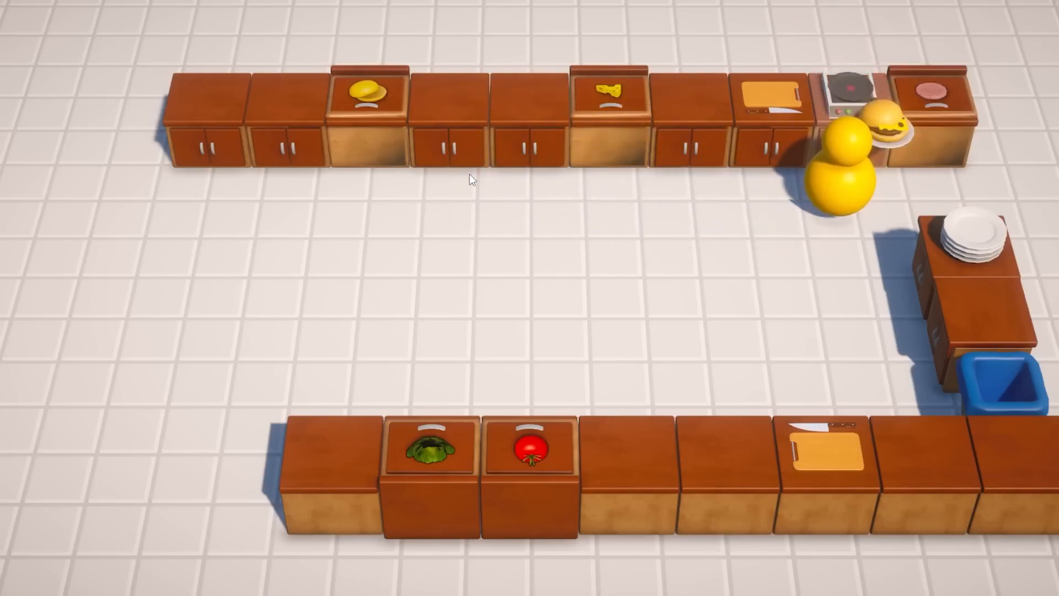
{"action": "key", "text": "e"}
{"action": "key", "text": "a"}
{"action": "key", "text": "s"}
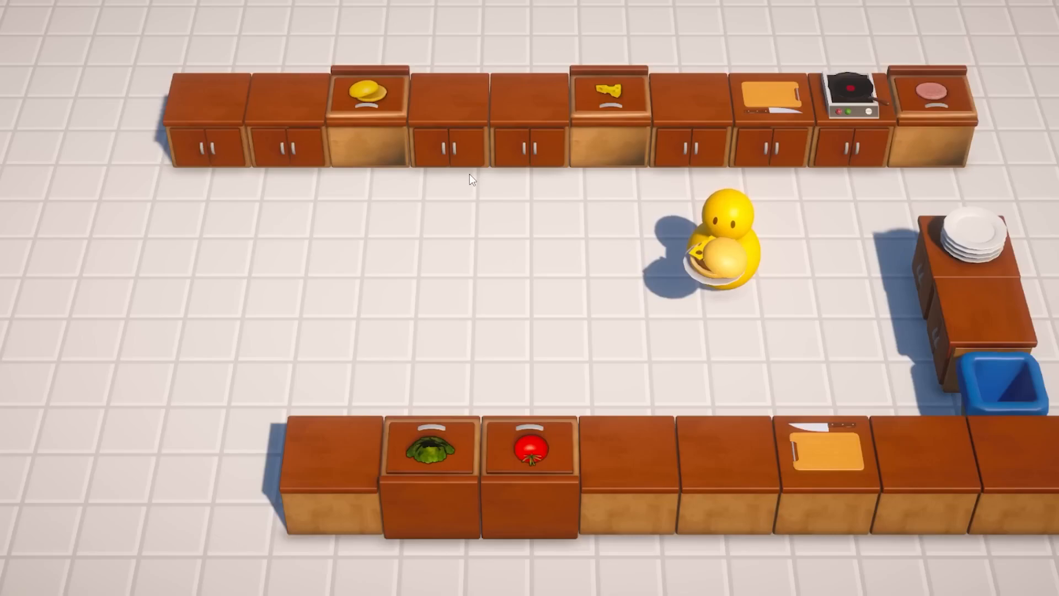
{"action": "key", "text": "a"}
{"action": "key", "text": "s"}
{"action": "key", "text": "d"}
{"action": "key", "text": "w"}
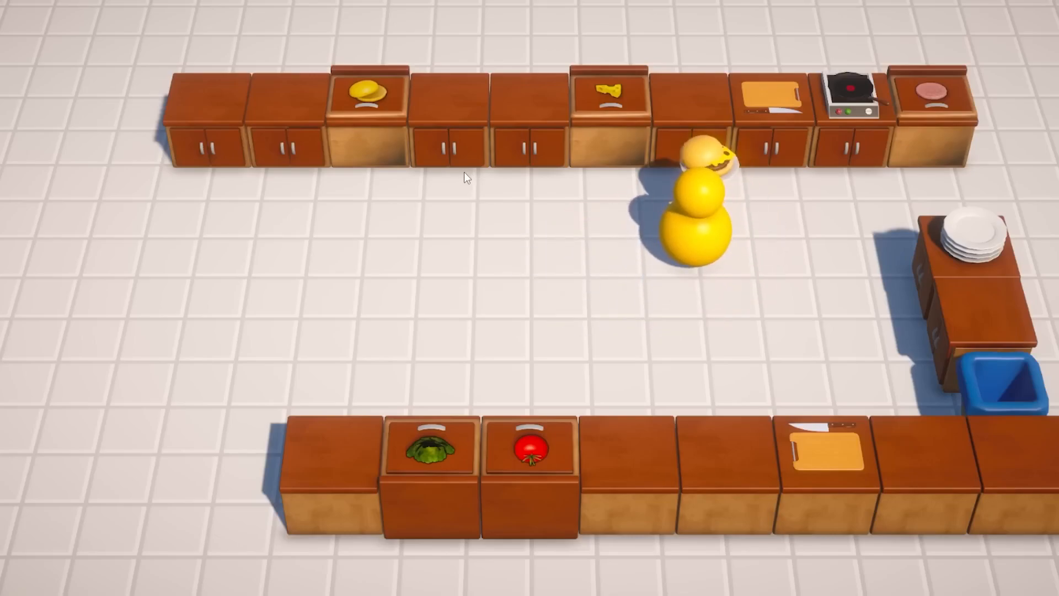
Put the burger plate back on the empty counter beside the cheese container.
{"action": "key", "text": "a"}
{"action": "key", "text": "s"}
{"action": "key", "text": "a"}
{"action": "key", "text": "w"}
{"action": "key", "text": "e"}
Fetch a vegetable from the opposite row of counters and slice it on the cutting board.
{"action": "key", "text": "s"}
{"action": "key", "text": "d"}
{"action": "key", "text": "a"}
{"action": "key", "text": "s"}
{"action": "key", "text": "e"}
{"action": "key", "text": "d"}
{"action": "key", "text": "w"}
{"action": "key", "text": "e"}
{"action": "key", "text": "f"}
{"action": "key", "text": "f"}
{"action": "key", "text": "f"}
Pick up the sliced vegetable and add it to the burger plate.
{"action": "key", "text": "e"}
{"action": "key", "text": "s"}
{"action": "key", "text": "a"}
{"action": "key", "text": "w"}
{"action": "key", "text": "e"}
{"action": "key", "text": "s"}
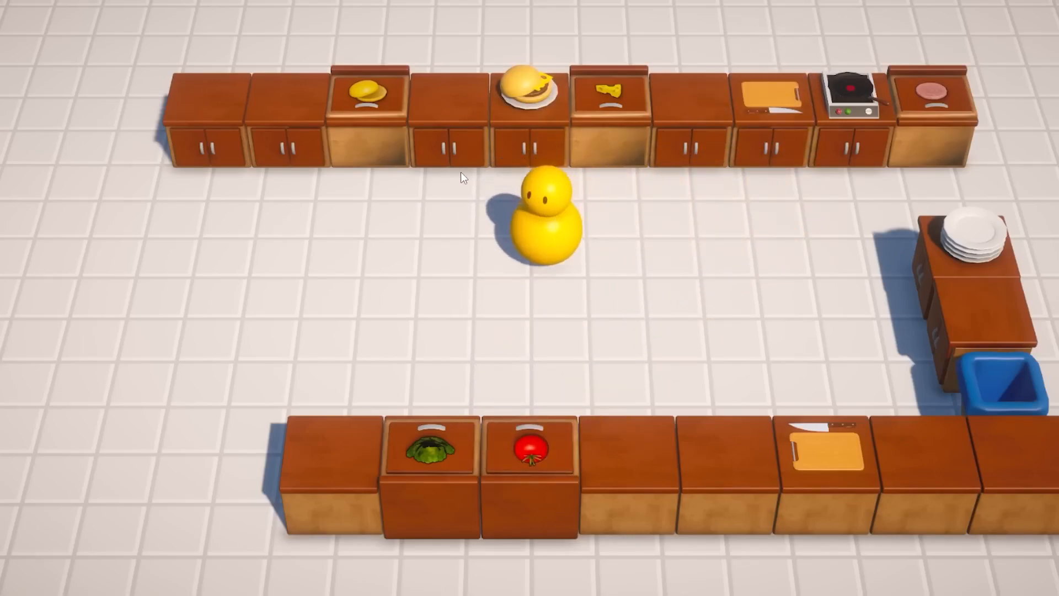
Fetch another vegetable from the opposite row and slice it on the cutting board.
{"action": "key", "text": "a"}
{"action": "key", "text": "e"}
{"action": "key", "text": "d"}
{"action": "key", "text": "w"}
{"action": "key", "text": "e"}
{"action": "key", "text": "f"}
{"action": "key", "text": "f"}
{"action": "key", "text": "f"}
Add the newly sliced vegetable to the burger plate and pick the plate up.
{"action": "key", "text": "e"}
{"action": "key", "text": "a"}
{"action": "key", "text": "w"}
{"action": "key", "text": "e"}
{"action": "key", "text": "e"}
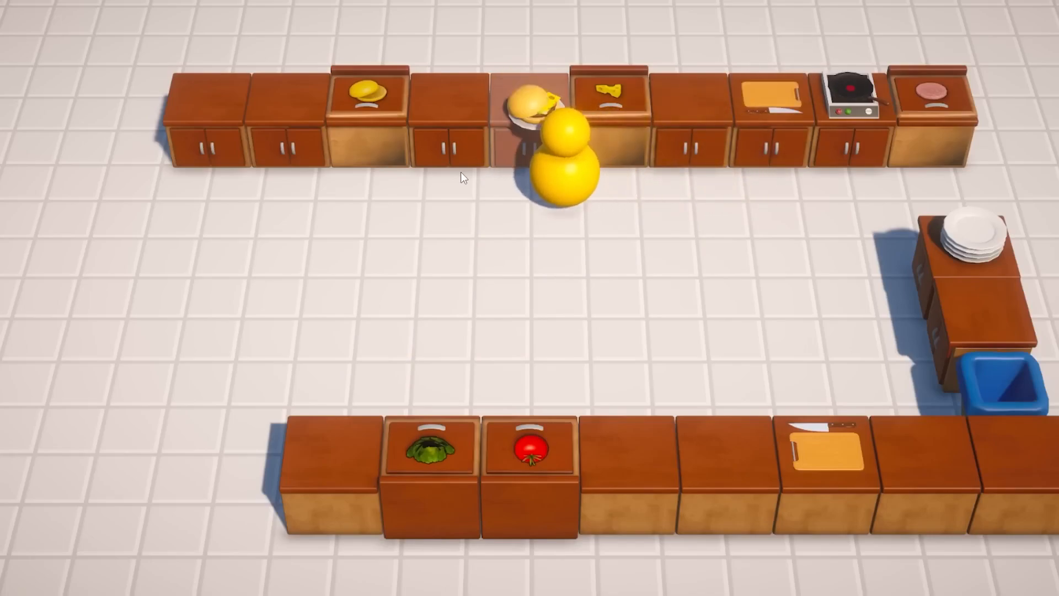
Carry the assembled burger around the kitchen and examine its ingredient visuals from different directions.
{"action": "key", "text": "d"}
{"action": "key", "text": "s"}
{"action": "key", "text": "a"}
{"action": "key", "text": "d"}
{"action": "key", "text": "w"}
{"action": "key", "text": "d"}
{"action": "key", "text": "d"}
{"action": "key", "text": "s"}
{"action": "key", "text": "a"}
{"action": "key", "text": "w"}
{"action": "key", "text": "d"}
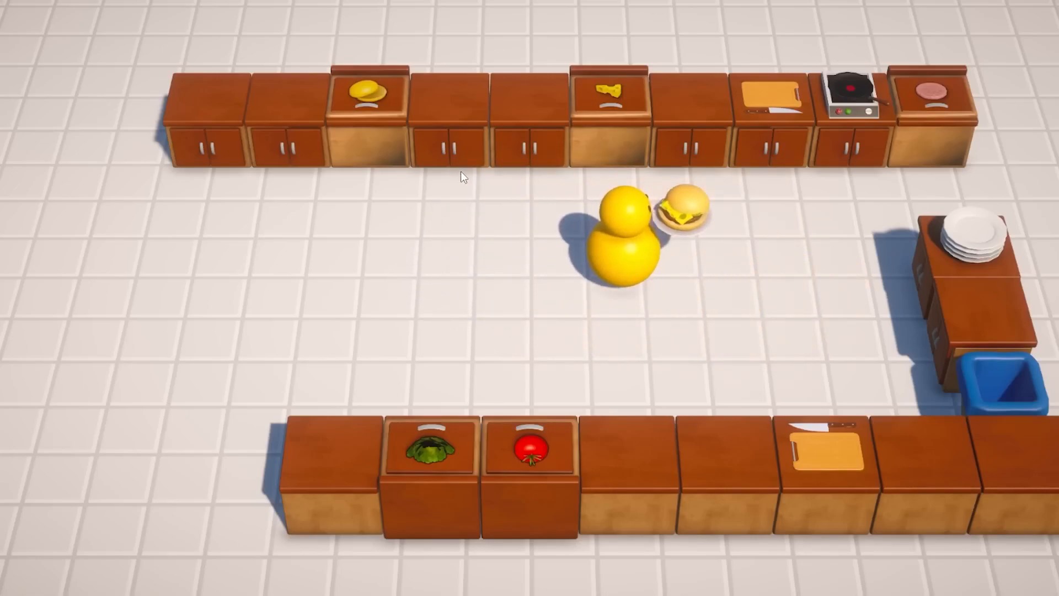
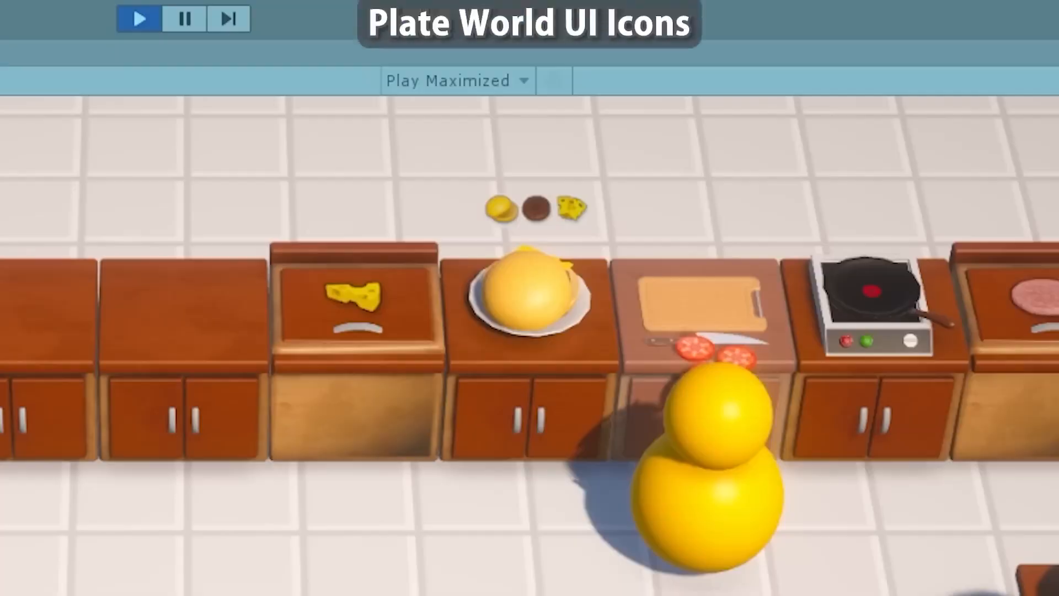
{"action": "key", "text": "s"}
{"action": "key", "text": "w"}
{"action": "key", "text": "d"}
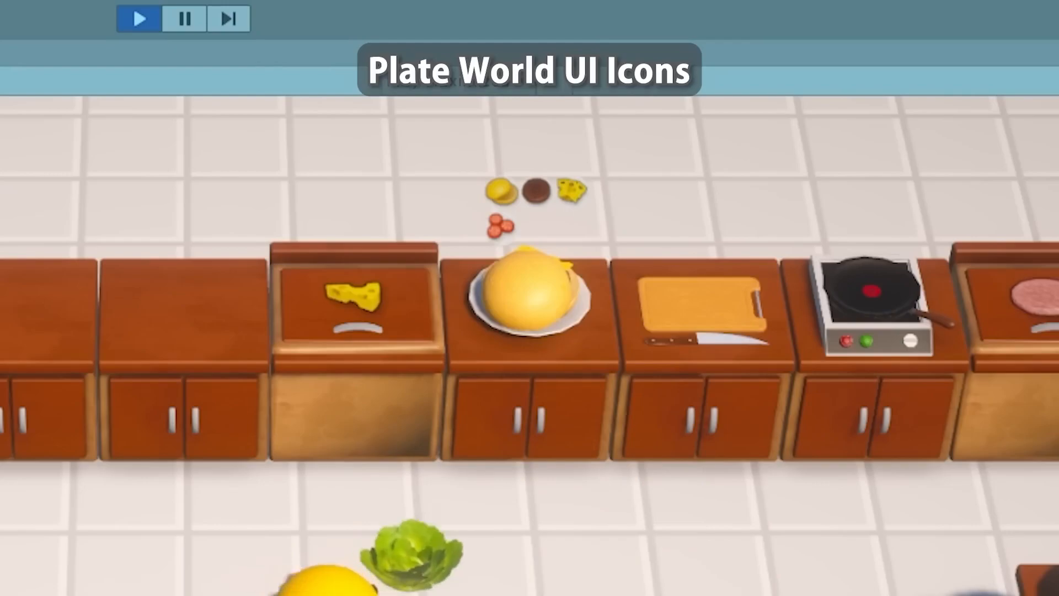
Play with the plate at the kitchen counters and examine the ingredient icons floating above it.
{"action": "key", "text": "e"}
{"action": "key", "text": "f"}
{"action": "key", "text": "f"}
{"action": "key", "text": "f"}
{"action": "key", "text": "e"}
{"action": "key", "text": "a"}
{"action": "key", "text": "e"}
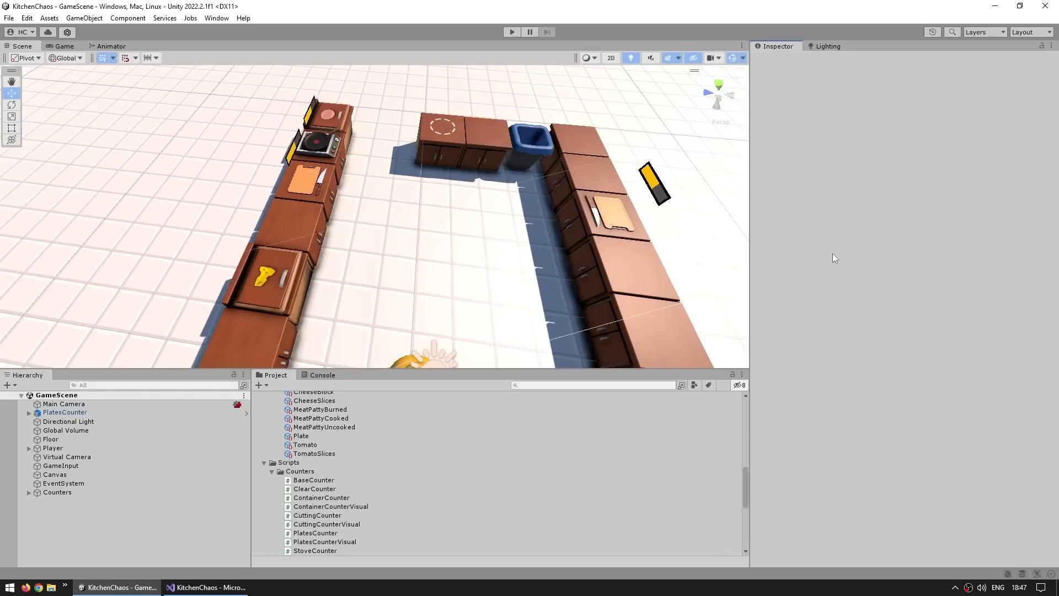
Open the Plate prefab and add a UI canvas named PlateIconsUI under its root.
{"action": "scroll", "coordinate": [389, 452], "scroll_direction": "up", "scroll_amount": 5}
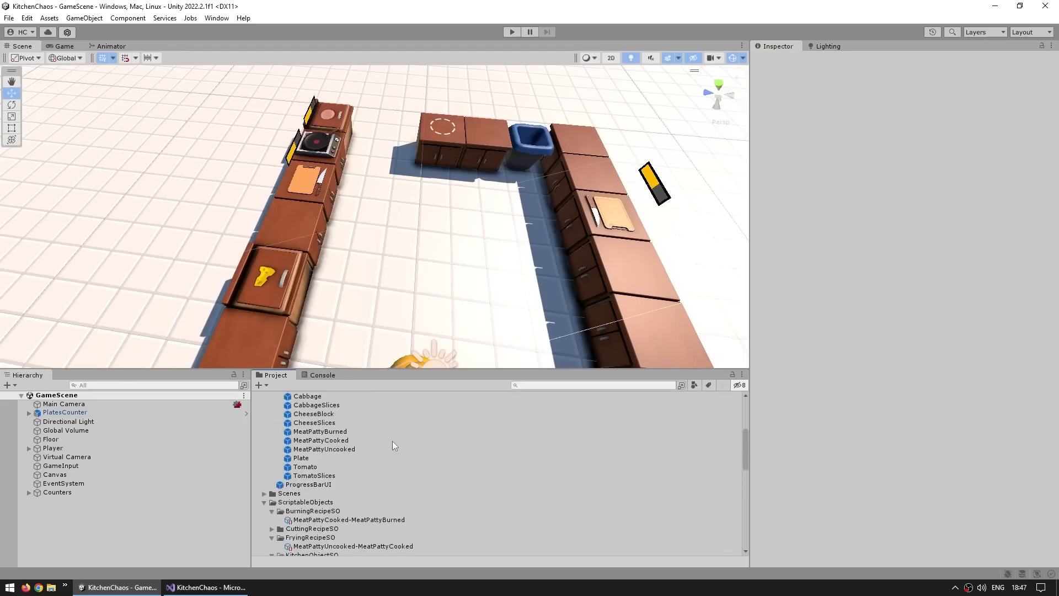
{"action": "left_click", "coordinate": [301, 459]}
{"action": "double_click", "coordinate": [301, 460]}
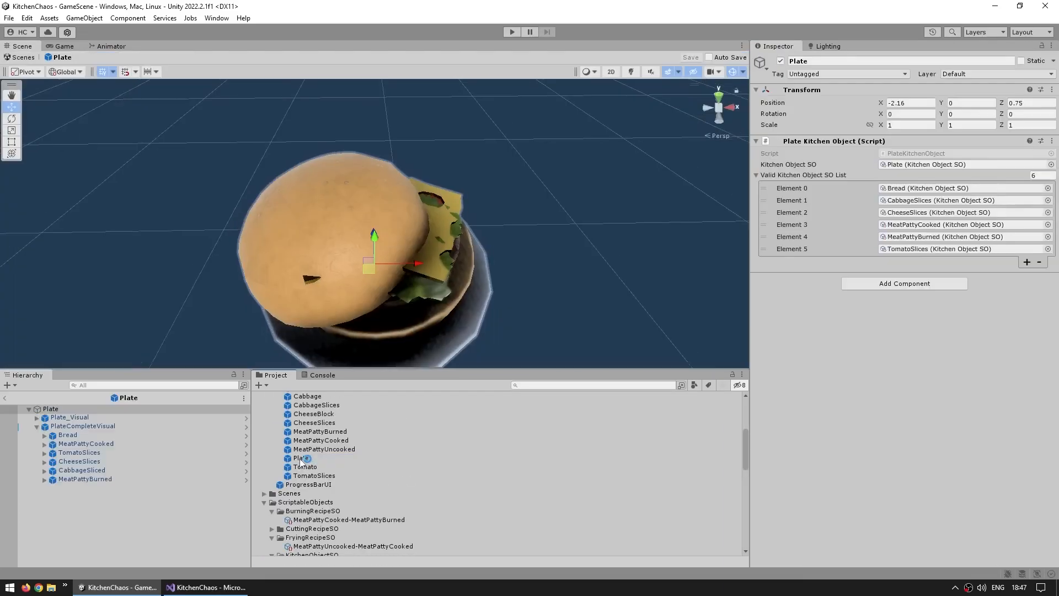
{"action": "right_click", "coordinate": [146, 511]}
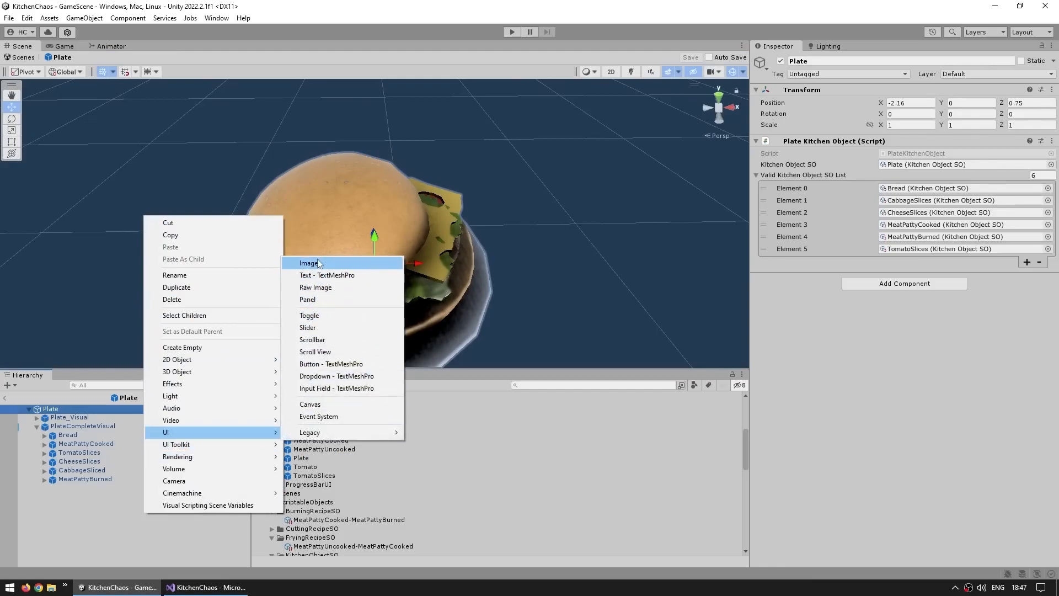
{"action": "left_click", "coordinate": [314, 402]}
{"action": "type", "text": "PlateIconsUI"}
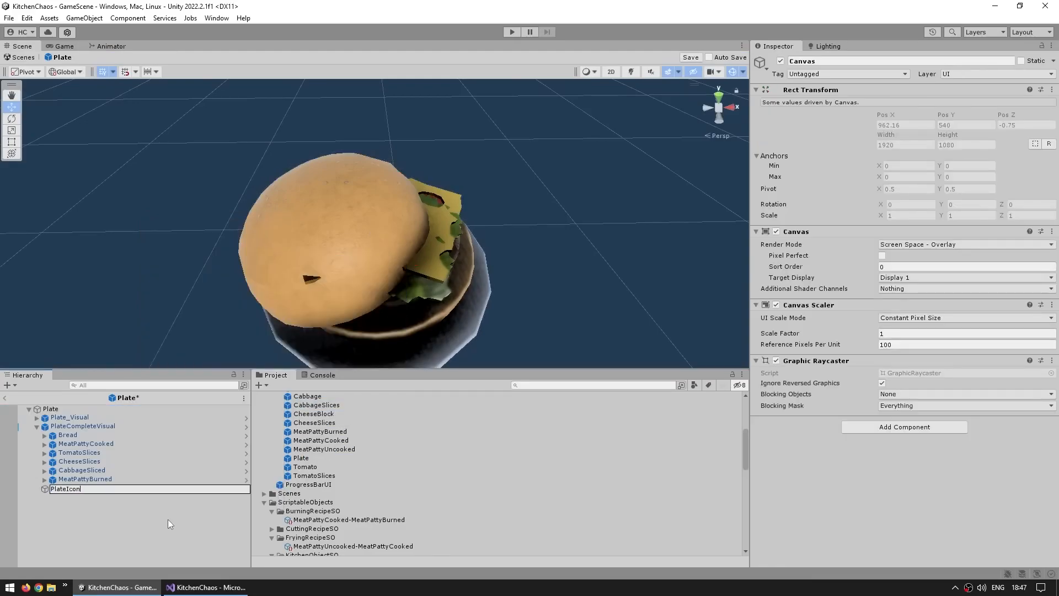
{"action": "key", "text": "Return"}
Set the PlateIconsUI canvas to World Space rendering and reset its X, Y and Z position, width and height to 0.
{"action": "left_click", "coordinate": [938, 245]}
{"action": "left_click", "coordinate": [919, 283]}
{"action": "left_click", "coordinate": [893, 113]}
{"action": "type", "text": "0"}
{"action": "key", "text": "Tab"}
{"action": "type", "text": "0"}
{"action": "key", "text": "Tab"}
{"action": "type", "text": "0"}
{"action": "key", "text": "Tab"}
{"action": "type", "text": "0"}
{"action": "key", "text": "Tab"}
{"action": "type", "text": "0"}
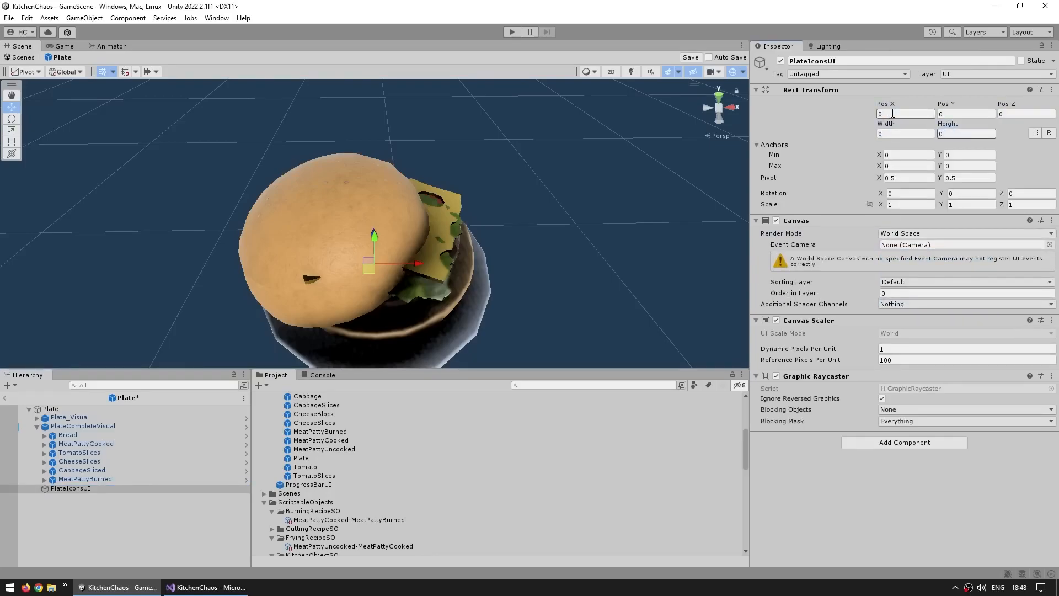
Raise the PlateIconsUI canvas above the burger by setting its Y position to 1.
{"action": "scroll", "coordinate": [420, 229], "scroll_direction": "down", "scroll_amount": 5}
{"action": "left_click_drag", "start_coordinate": [535, 262], "coordinate": [450, 196], "text": "alt"}
{"action": "left_click", "coordinate": [964, 115]}
{"action": "type", "text": "1"}
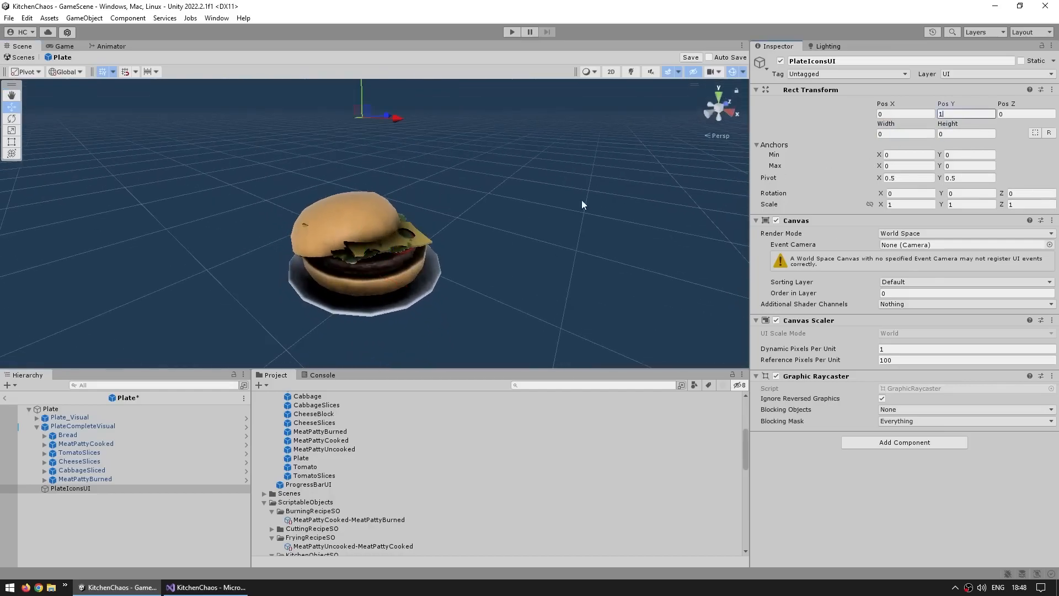
{"action": "middle_click_drag", "start_coordinate": [498, 189], "coordinate": [512, 243]}
{"action": "scroll", "coordinate": [511, 243], "scroll_direction": "down", "scroll_amount": 2}
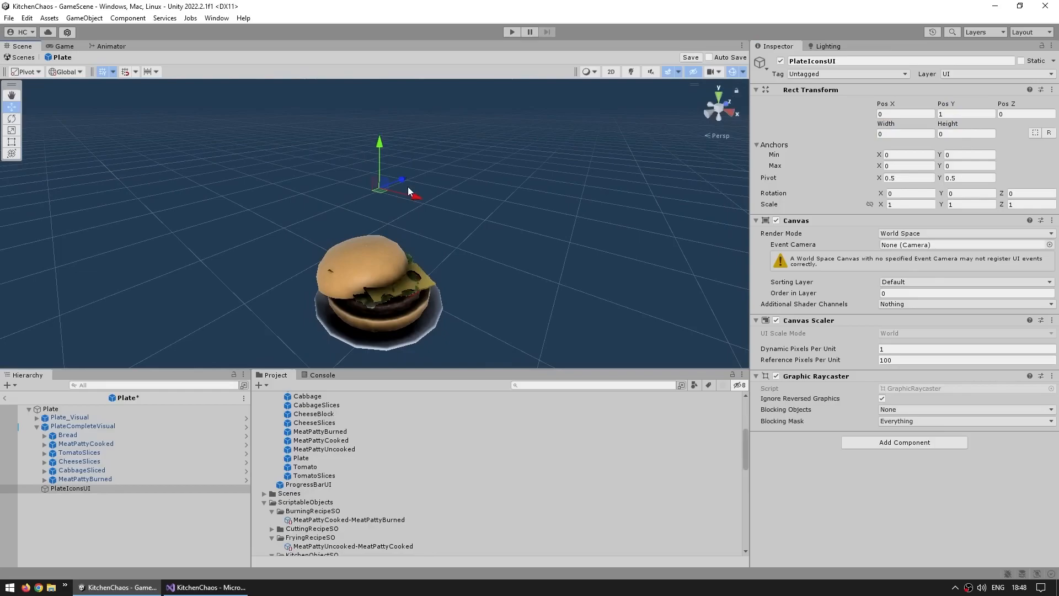
Create an empty child object named IconTemplate under PlateIconsUI.
{"action": "middle_click_drag", "start_coordinate": [408, 187], "coordinate": [417, 187]}
{"action": "right_click", "coordinate": [77, 488]}
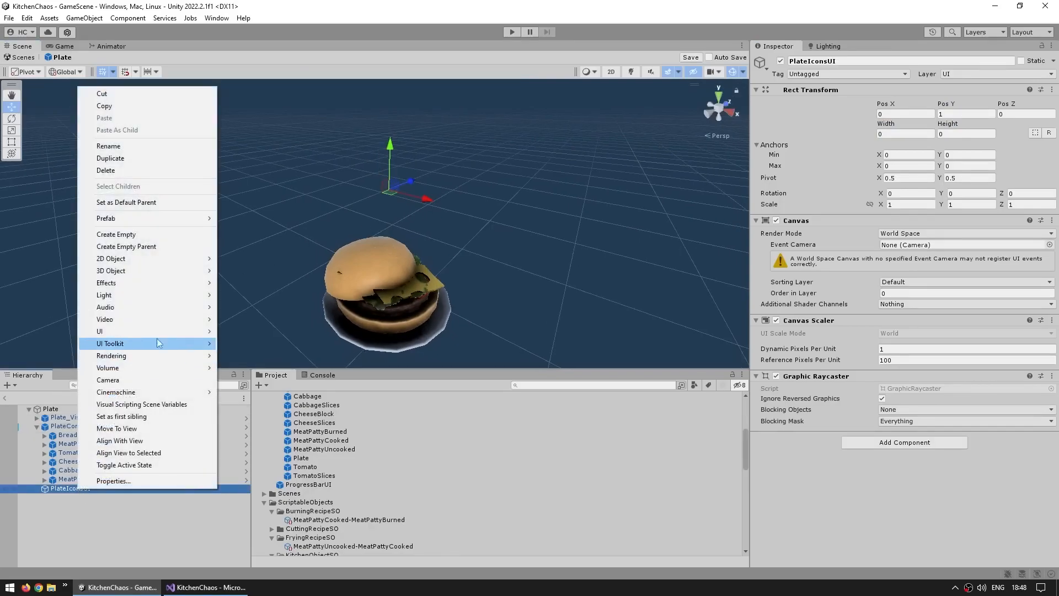
{"action": "left_click", "coordinate": [117, 234]}
{"action": "type", "text": "T"}
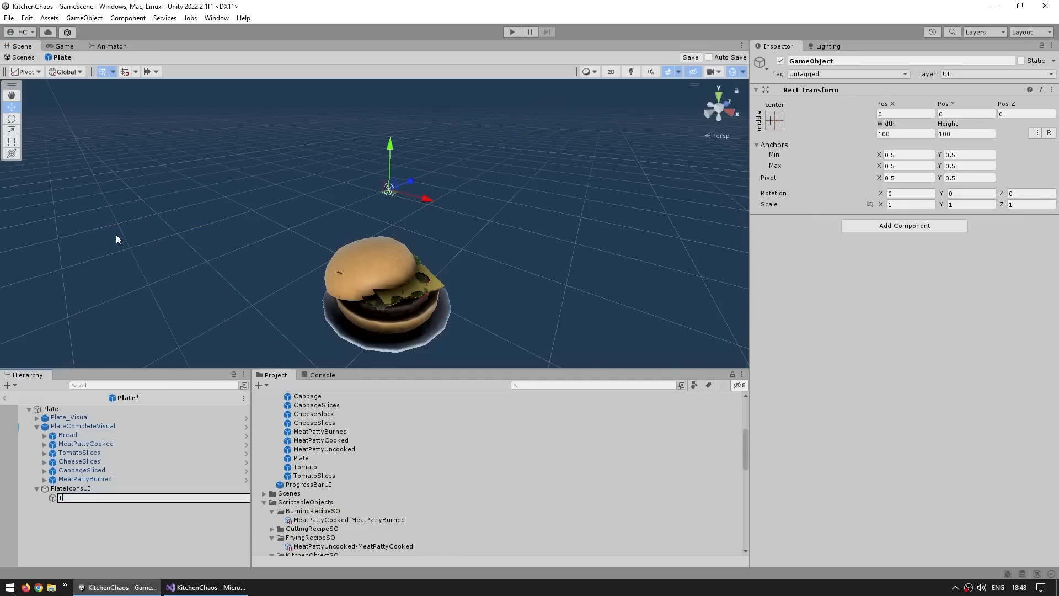
{"action": "type", "text": "conTemplate"}
{"action": "key", "text": "Return"}
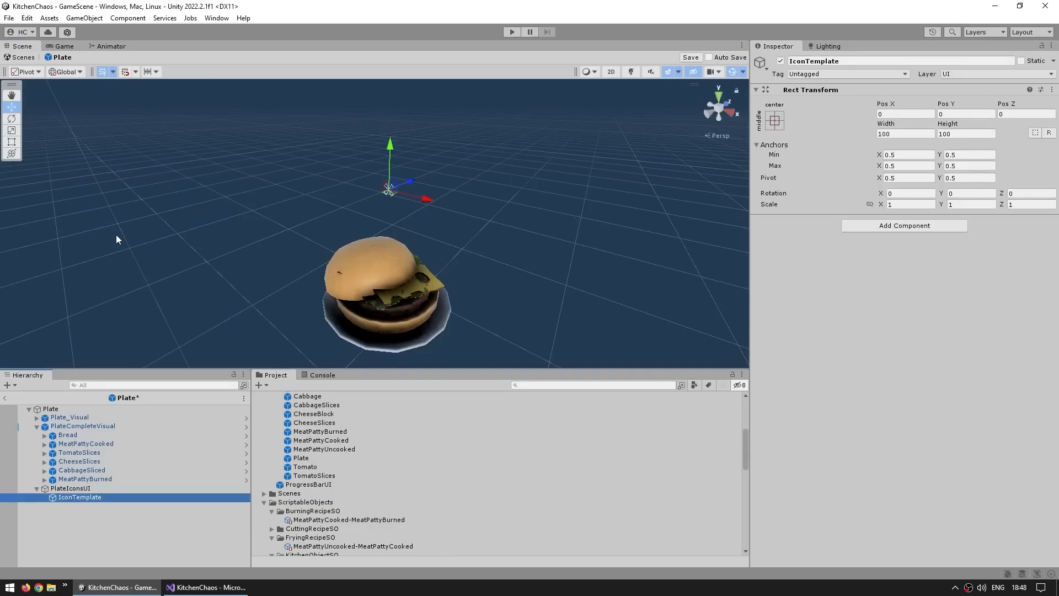
Set the IconTemplate's width and height to 0.3.
{"action": "left_click", "coordinate": [912, 134]}
{"action": "type", "text": "0.3"}
{"action": "key", "text": "Tab"}
{"action": "type", "text": ".3"}
{"action": "key", "text": "Return"}
{"action": "left_click_drag", "start_coordinate": [358, 241], "coordinate": [467, 227], "text": "alt"}
Add a UI image named Background as a child of IconTemplate.
{"action": "right_click", "coordinate": [82, 497]}
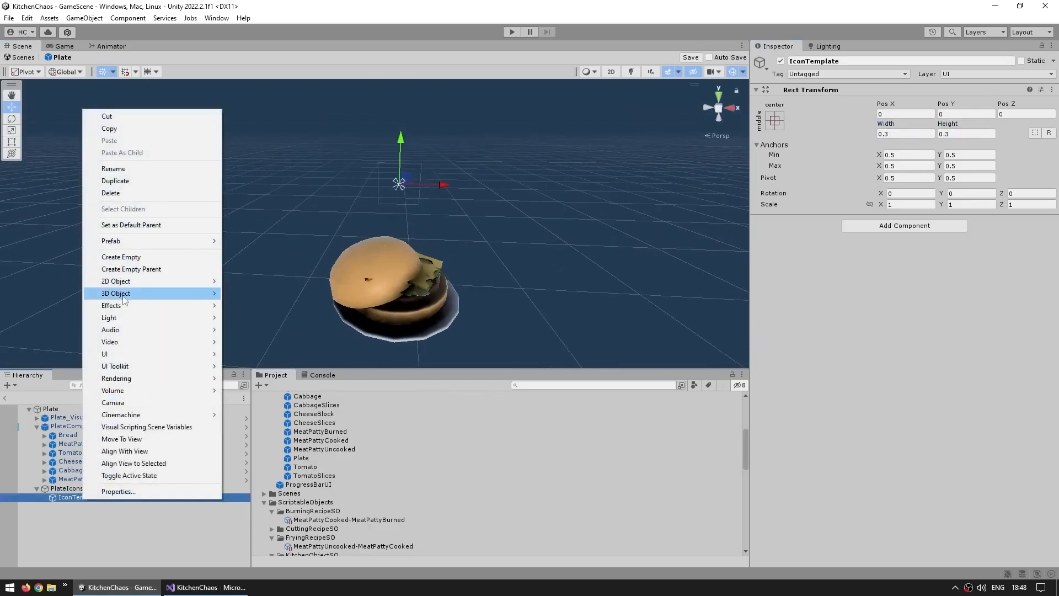
{"action": "mouse_move", "coordinate": [117, 355]}
{"action": "left_click", "coordinate": [267, 350]}
{"action": "type", "text": "Background"}
{"action": "key", "text": "Return"}
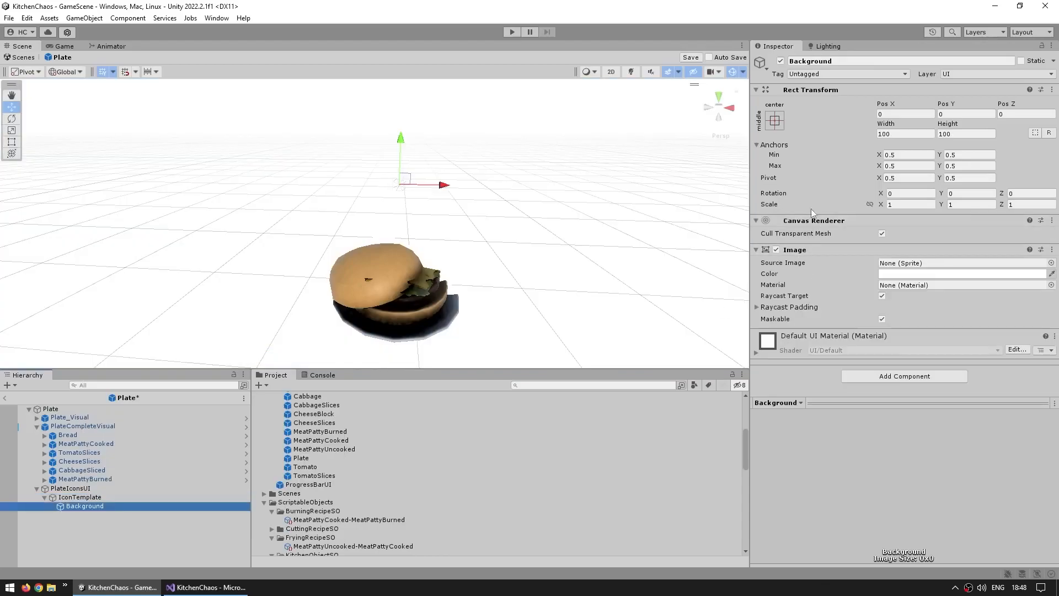
Stretch the Background's anchors to fill its parent in both directions and set all four edge offsets to 0.
{"action": "left_click", "coordinate": [774, 121]}
{"action": "left_click", "coordinate": [893, 286]}
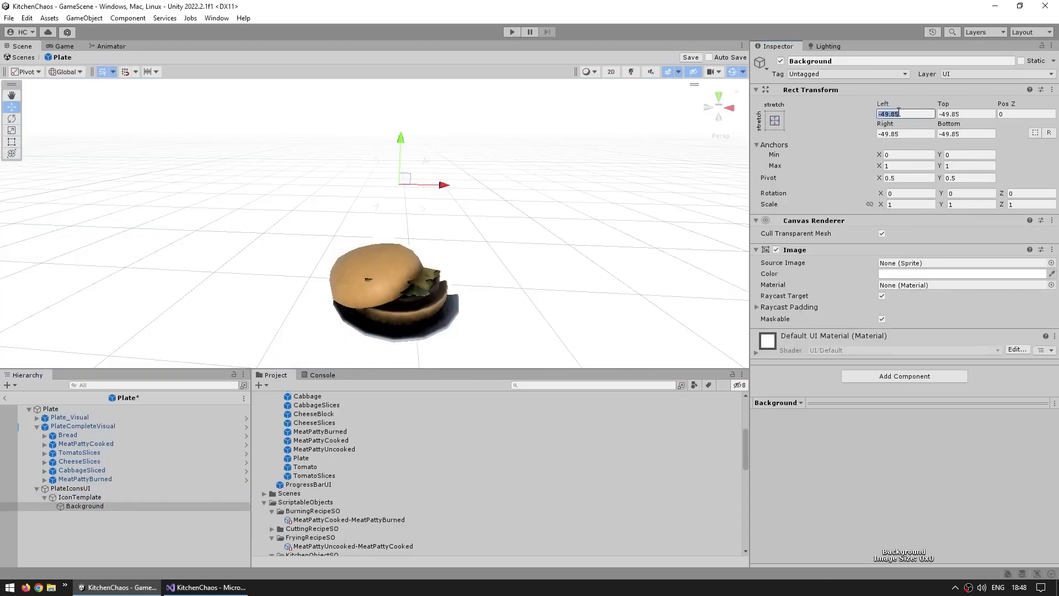
{"action": "key", "text": "Tab"}
{"action": "type", "text": "0"}
{"action": "key", "text": "Tab"}
{"action": "type", "text": "0"}
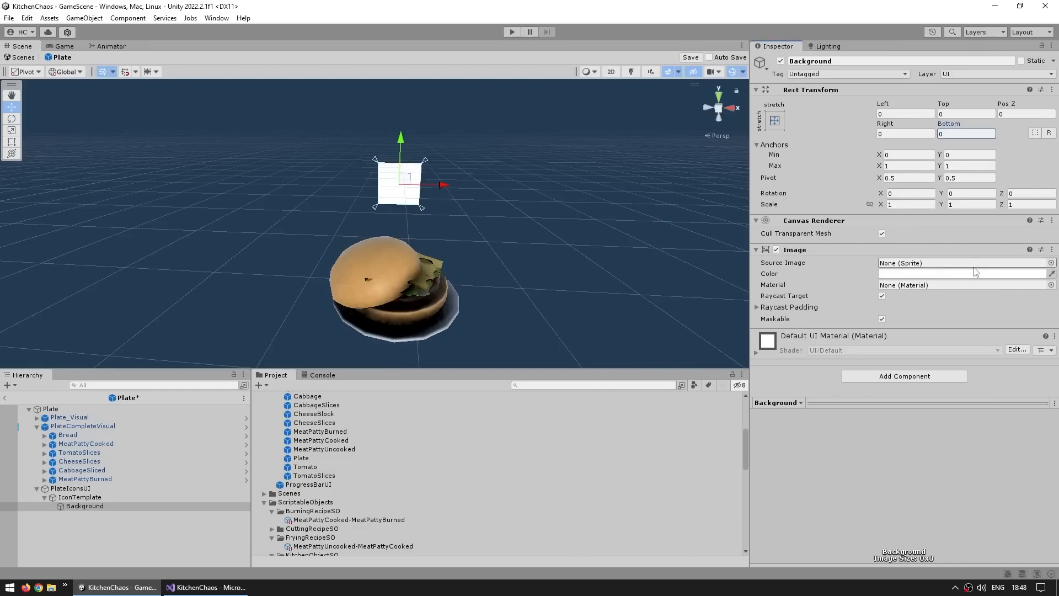
Look through the available sprites for the Background image without choosing one.
{"action": "left_click", "coordinate": [1051, 263]}
{"action": "scroll", "coordinate": [804, 384], "scroll_direction": "down", "scroll_amount": 6}
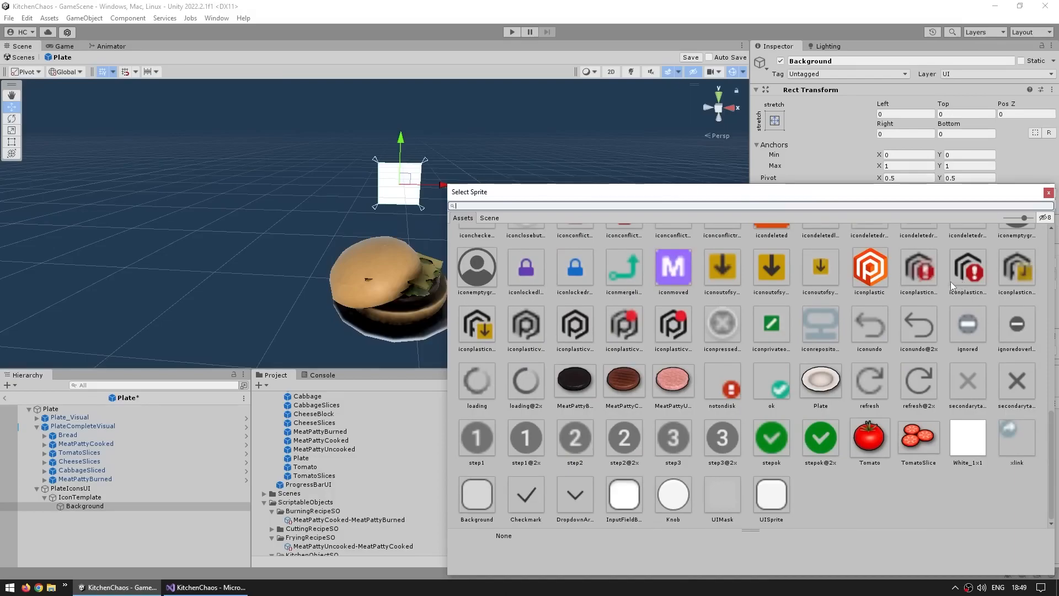
{"action": "left_click", "coordinate": [1048, 192]}
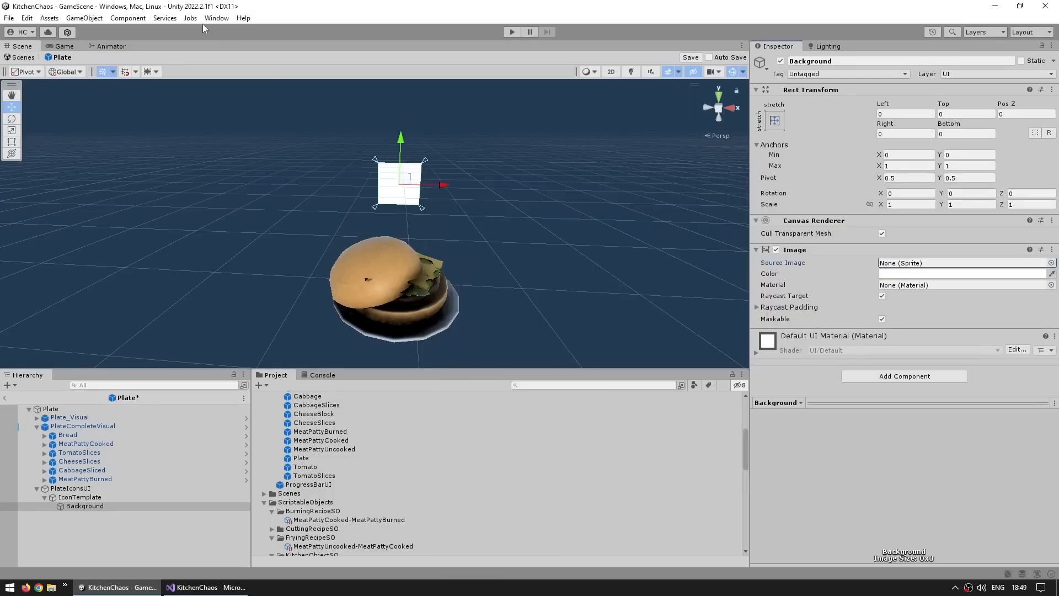
Install the 2D Sprite package from the Unity Registry and close the Package Manager.
{"action": "left_click", "coordinate": [216, 18]}
{"action": "left_click", "coordinate": [241, 148]}
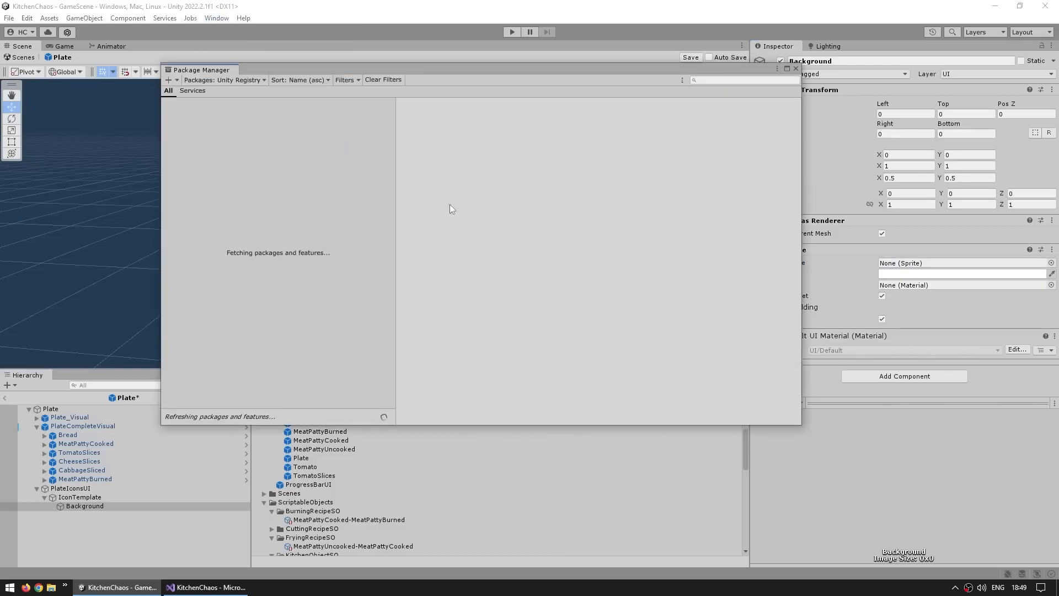
{"action": "left_click", "coordinate": [224, 80]}
{"action": "left_click", "coordinate": [215, 92]}
{"action": "scroll", "coordinate": [302, 207], "scroll_direction": "down", "scroll_amount": 3}
{"action": "left_click", "coordinate": [183, 299]}
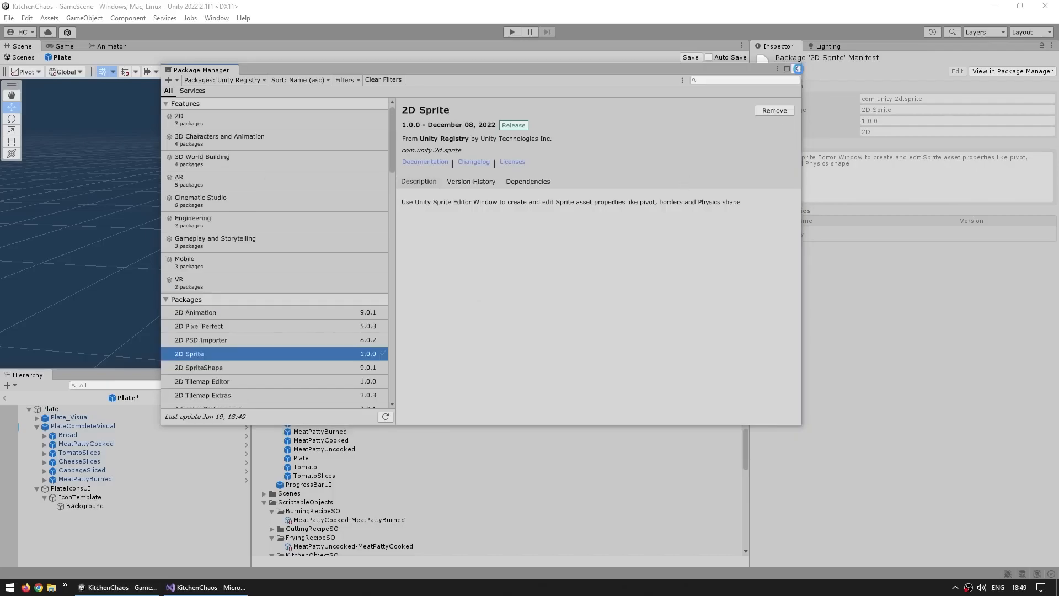
{"action": "left_click", "coordinate": [796, 68]}
Include hidden package assets in the sprite selection and assign the 2D Sprite package's Circle as the Background's source image.
{"action": "left_click", "coordinate": [83, 506]}
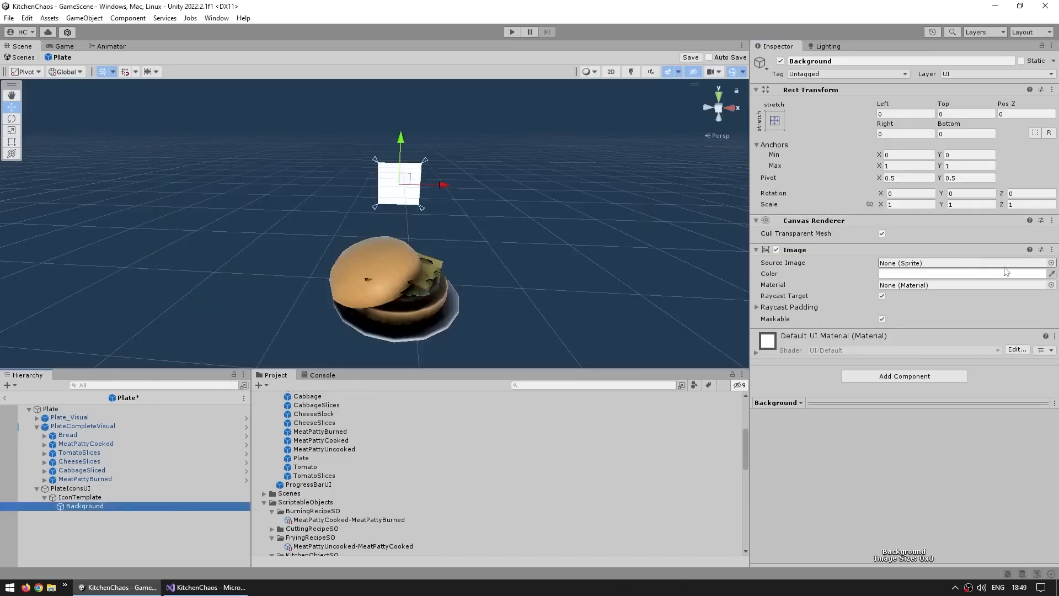
{"action": "left_click", "coordinate": [1051, 263]}
{"action": "scroll", "coordinate": [916, 381], "scroll_direction": "down", "scroll_amount": 10}
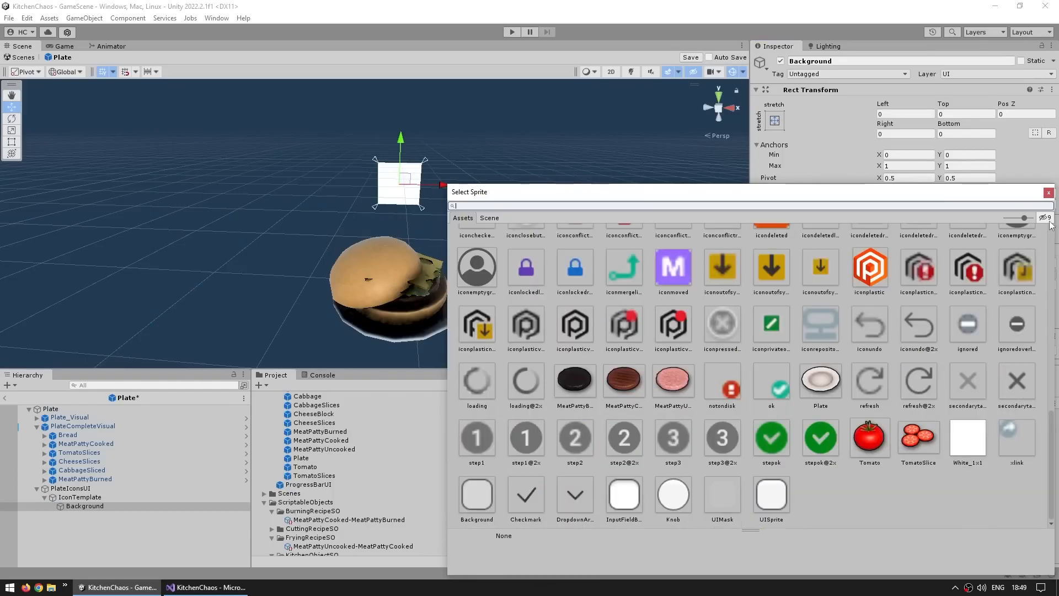
{"action": "left_click", "coordinate": [1044, 219]}
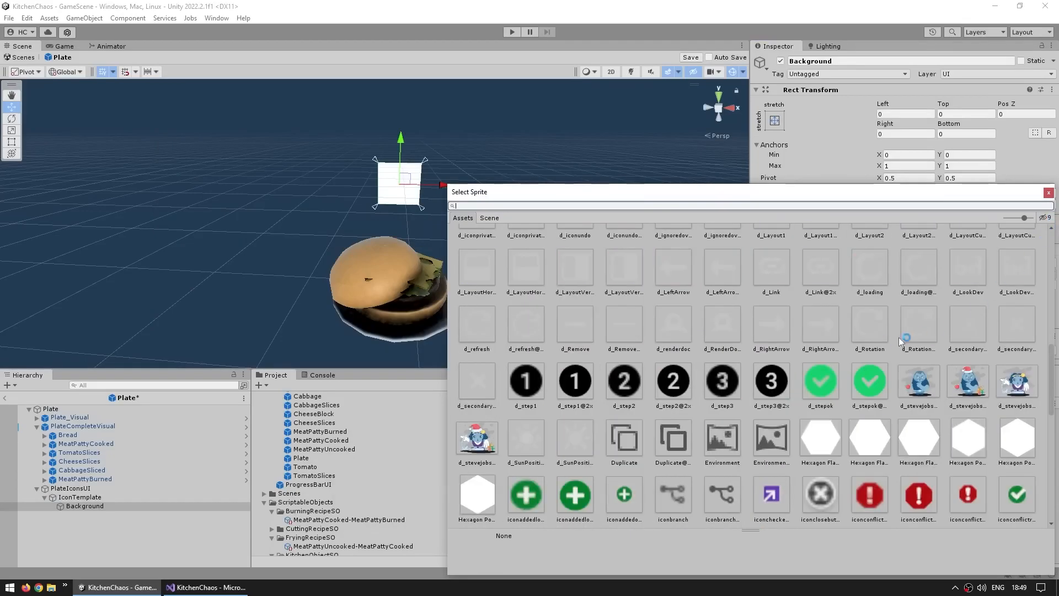
{"action": "scroll", "coordinate": [894, 336], "scroll_direction": "up", "scroll_amount": 5}
{"action": "scroll", "coordinate": [857, 340], "scroll_direction": "down", "scroll_amount": 10}
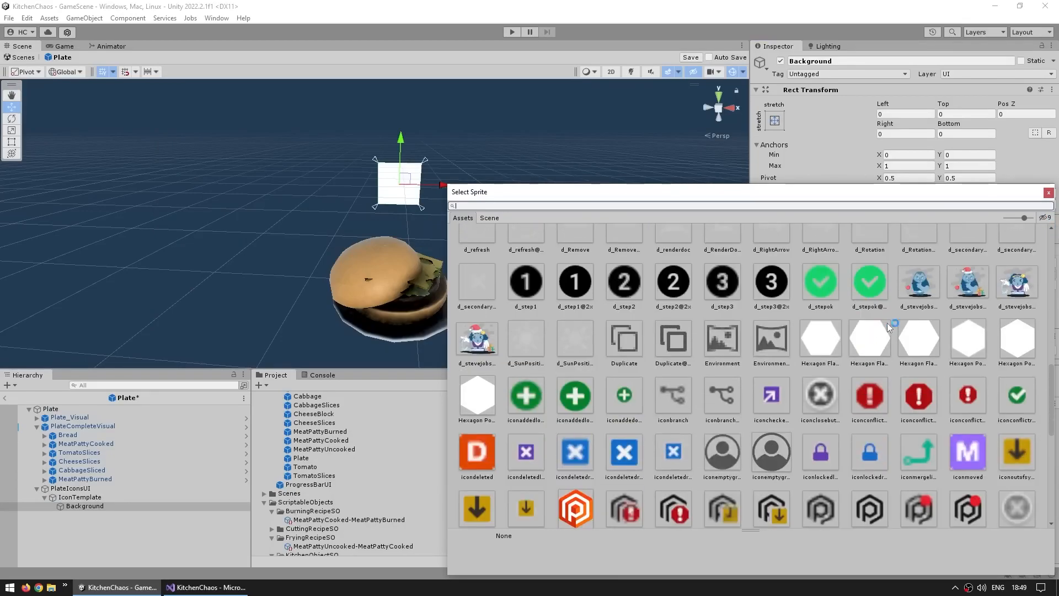
{"action": "scroll", "coordinate": [800, 331], "scroll_direction": "down", "scroll_amount": 6}
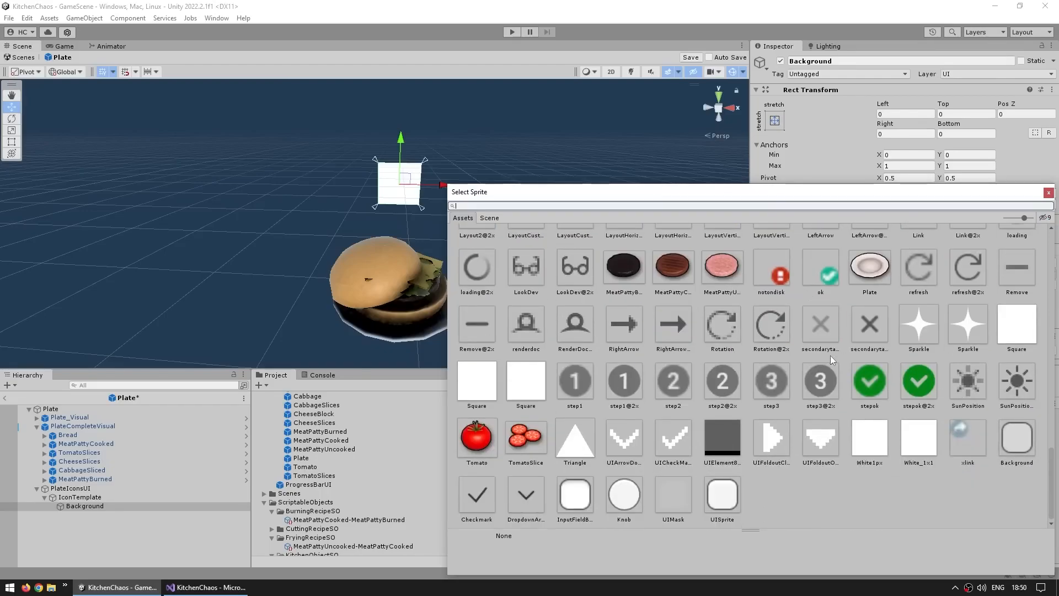
{"action": "scroll", "coordinate": [937, 411], "scroll_direction": "up", "scroll_amount": 20}
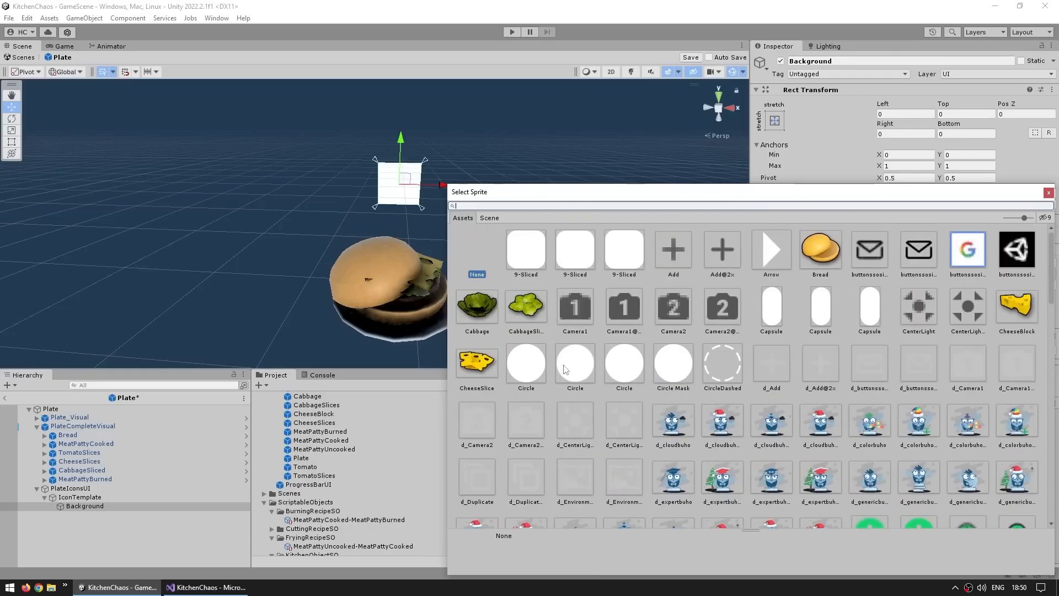
{"action": "left_click", "coordinate": [554, 372]}
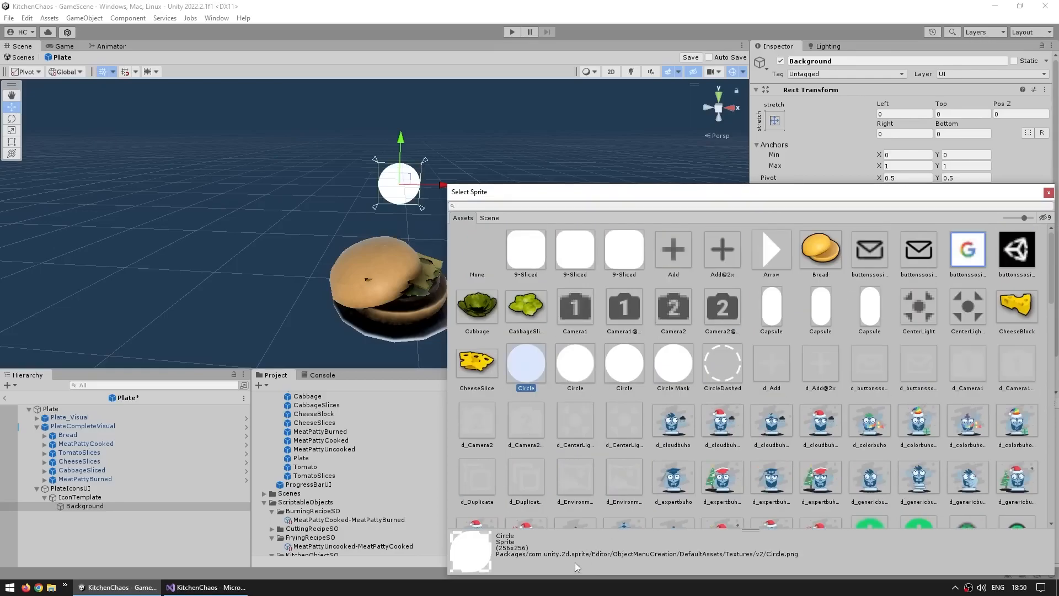
{"action": "double_click", "coordinate": [527, 371]}
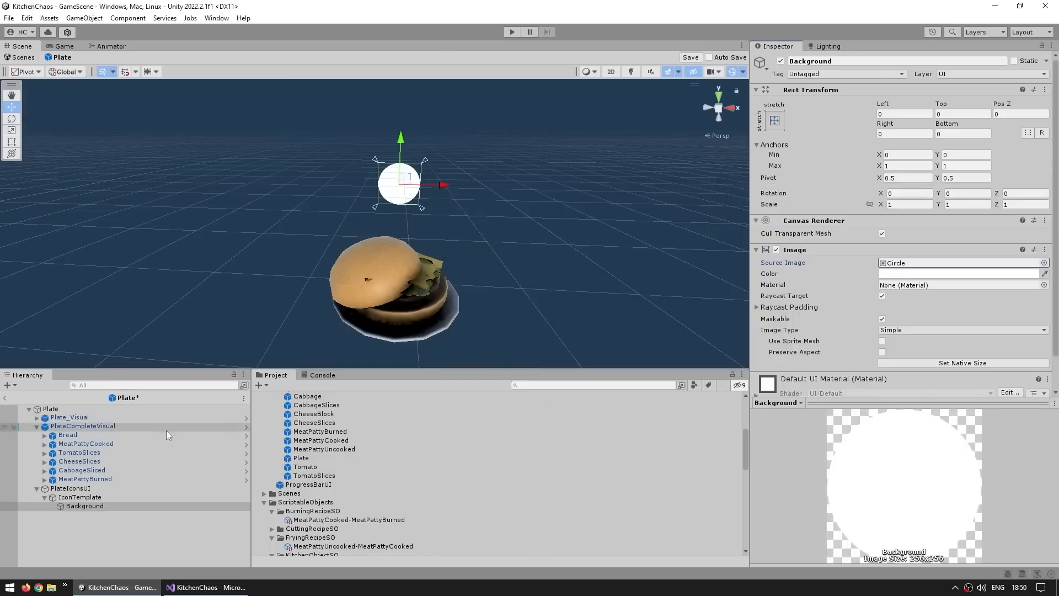
Duplicate the Background image as Icon and set its source image to the Bread sprite.
{"action": "key", "text": "ctrl+d"}
{"action": "type", "text": "Icon"}
{"action": "key", "text": "Return"}
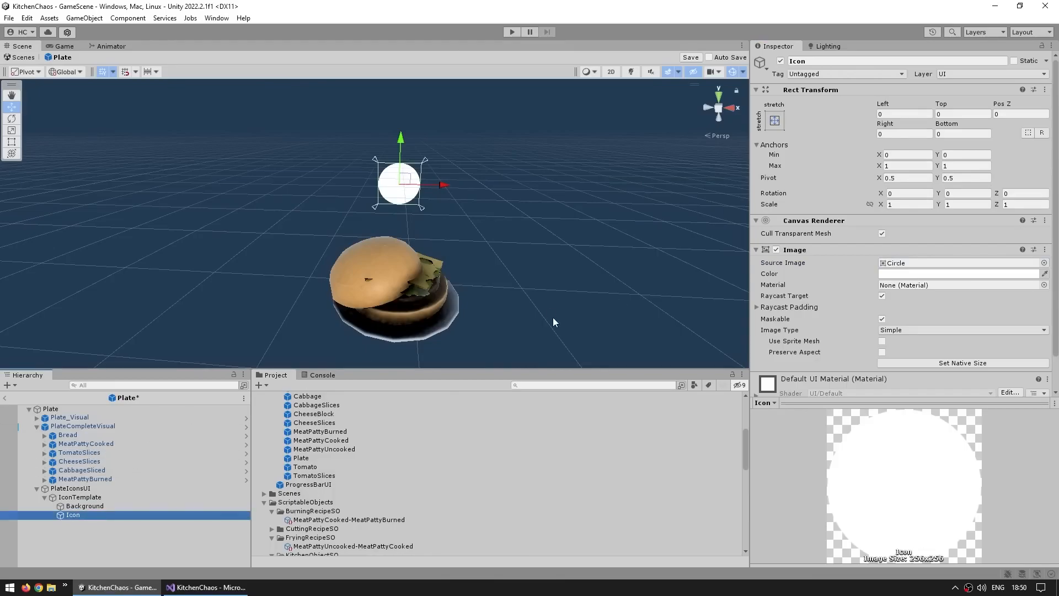
{"action": "left_click", "coordinate": [1045, 263]}
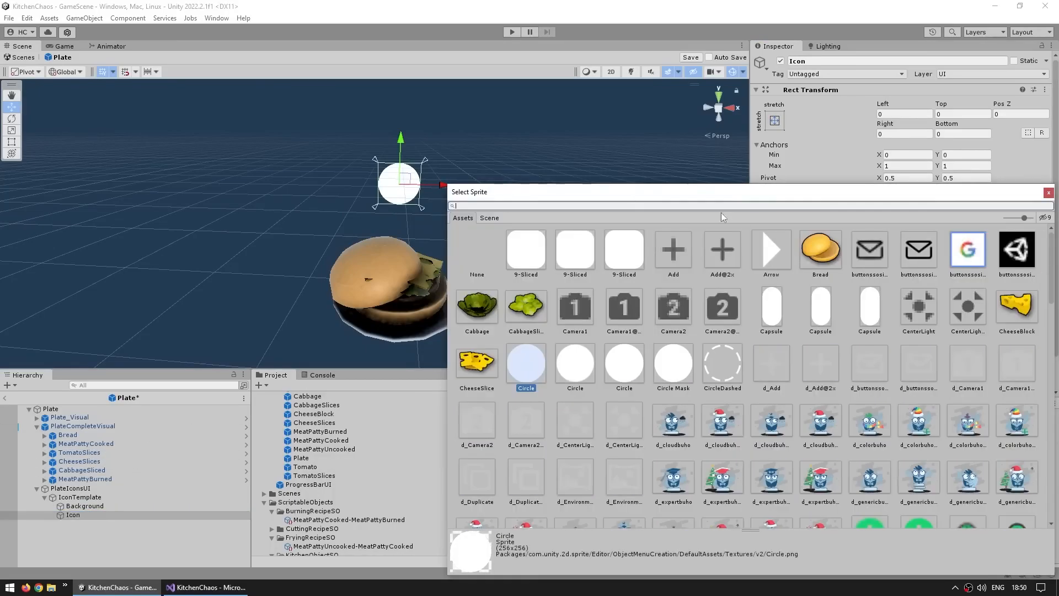
{"action": "double_click", "coordinate": [818, 246]}
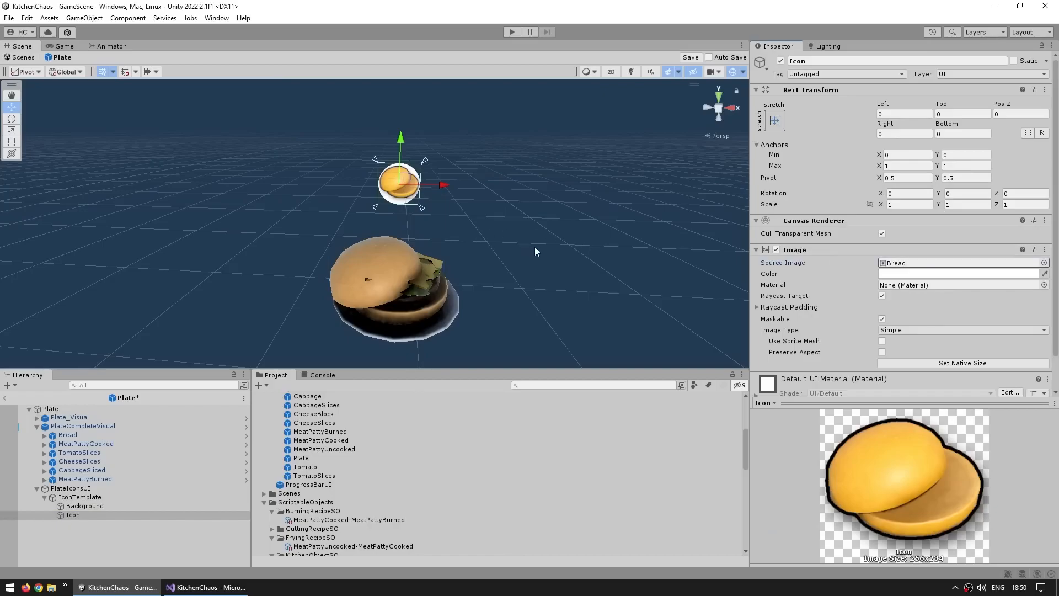
Add a Grid Layout Group component to the PlateIconsUI object.
{"action": "left_click", "coordinate": [83, 515]}
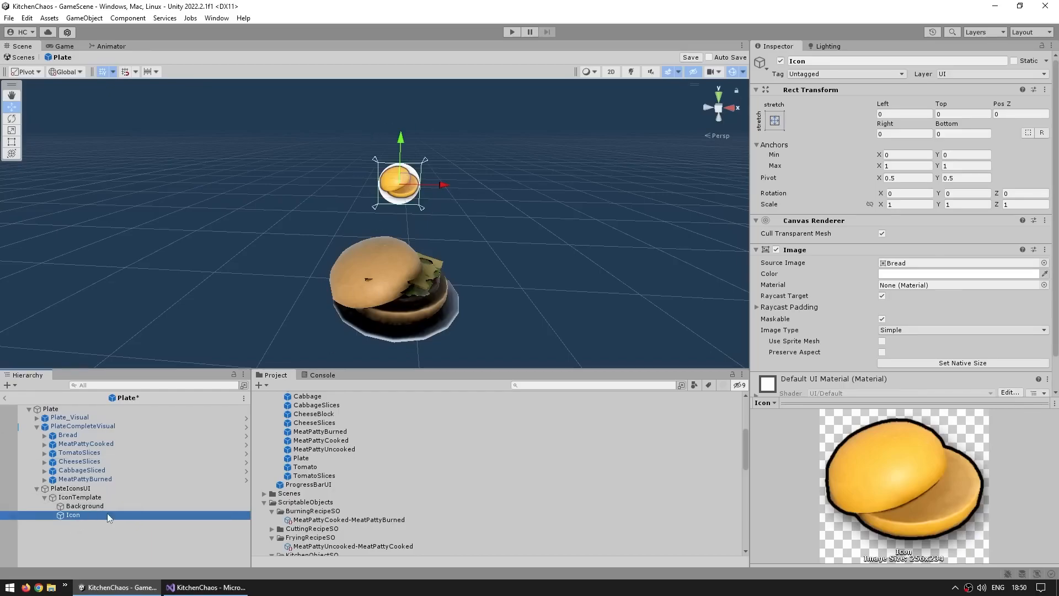
{"action": "left_click", "coordinate": [108, 498]}
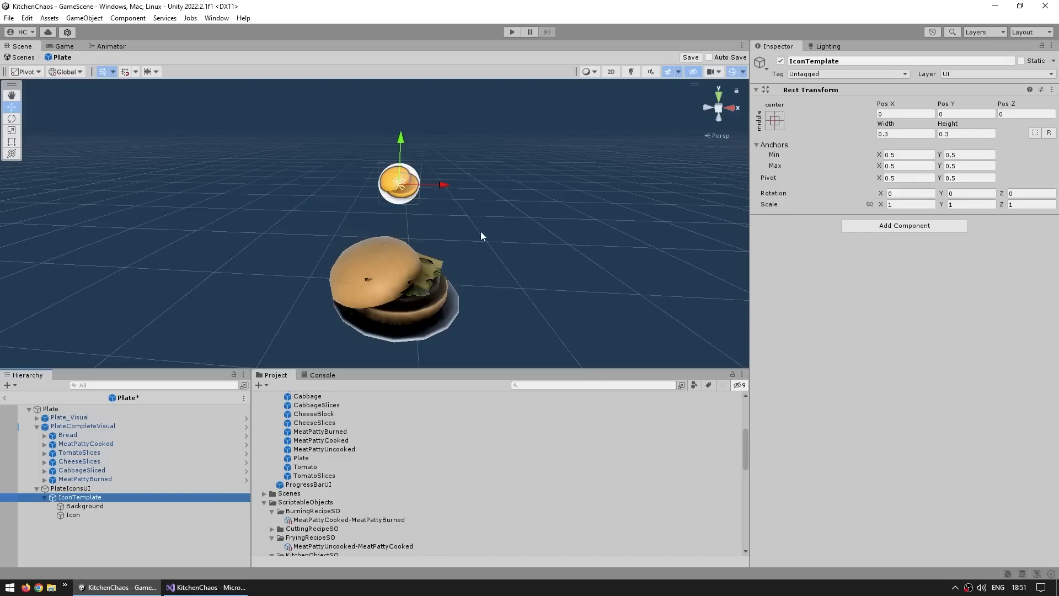
{"action": "left_click", "coordinate": [71, 488]}
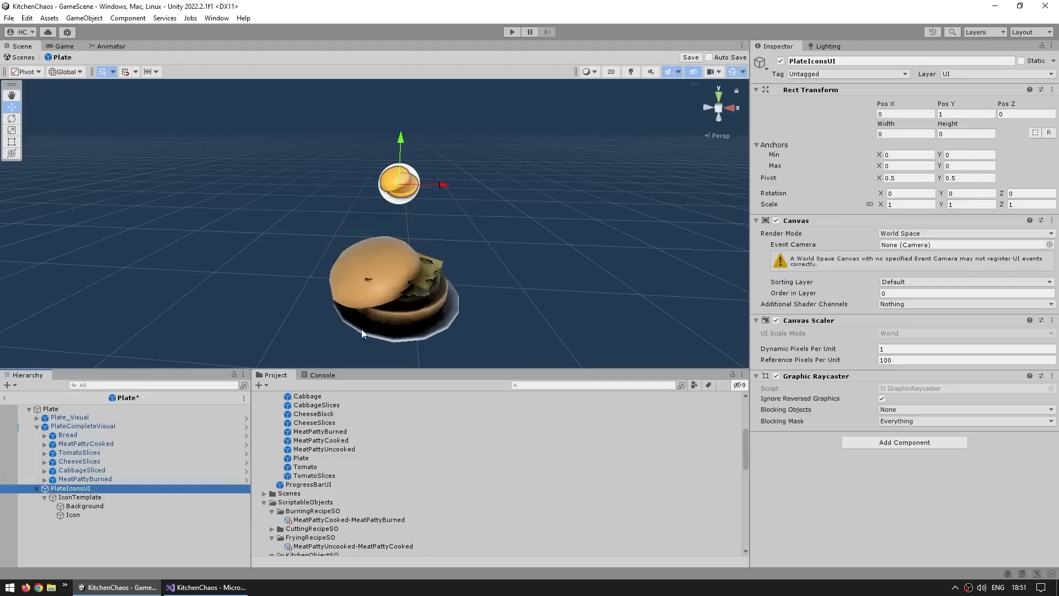
{"action": "left_click", "coordinate": [905, 442]}
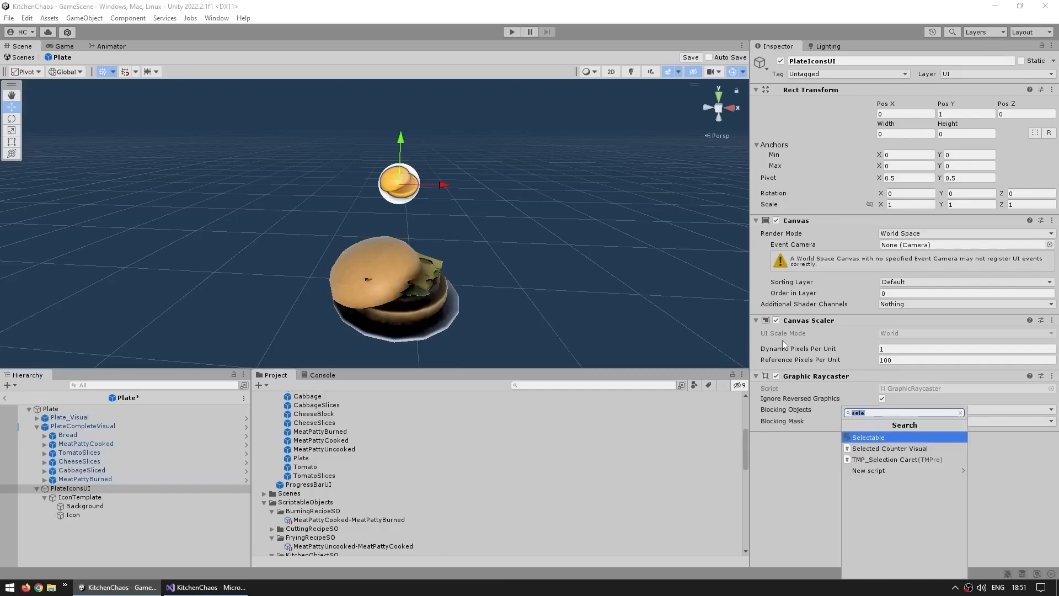
{"action": "type", "text": "grid"}
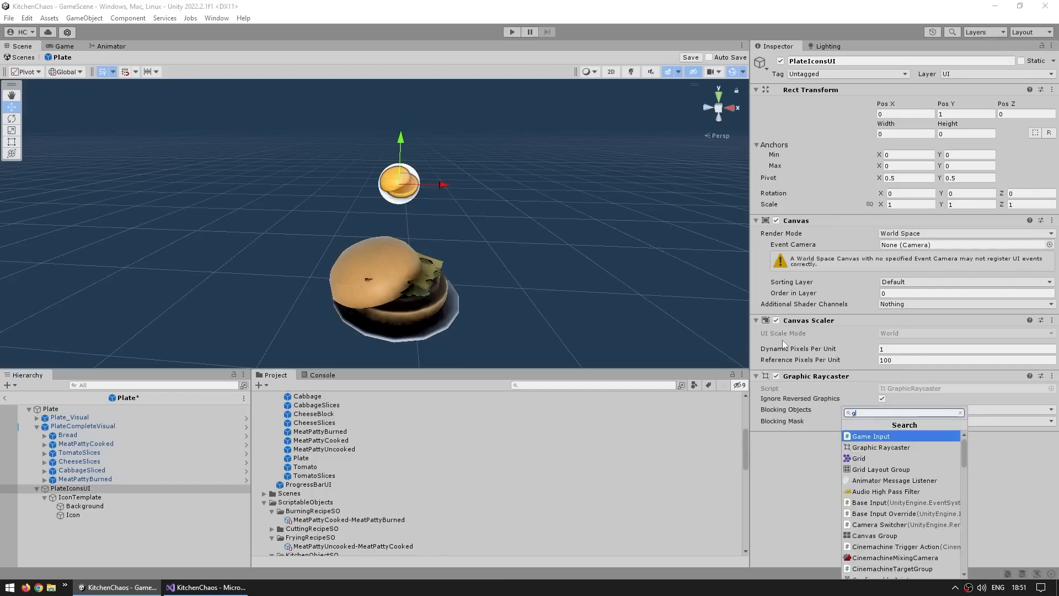
{"action": "key", "text": "Down"}
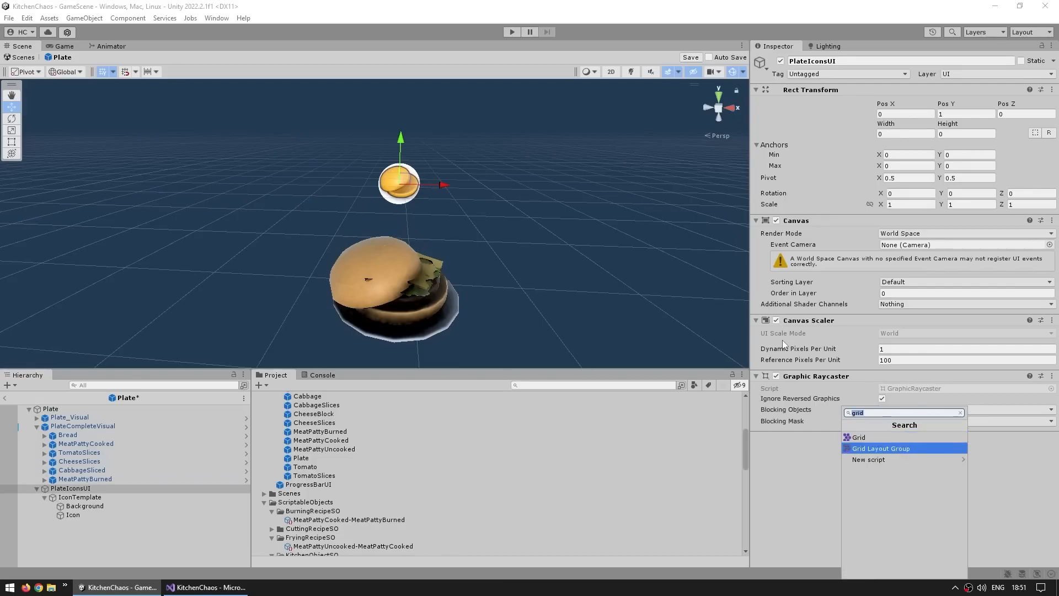
{"action": "key", "text": "Return"}
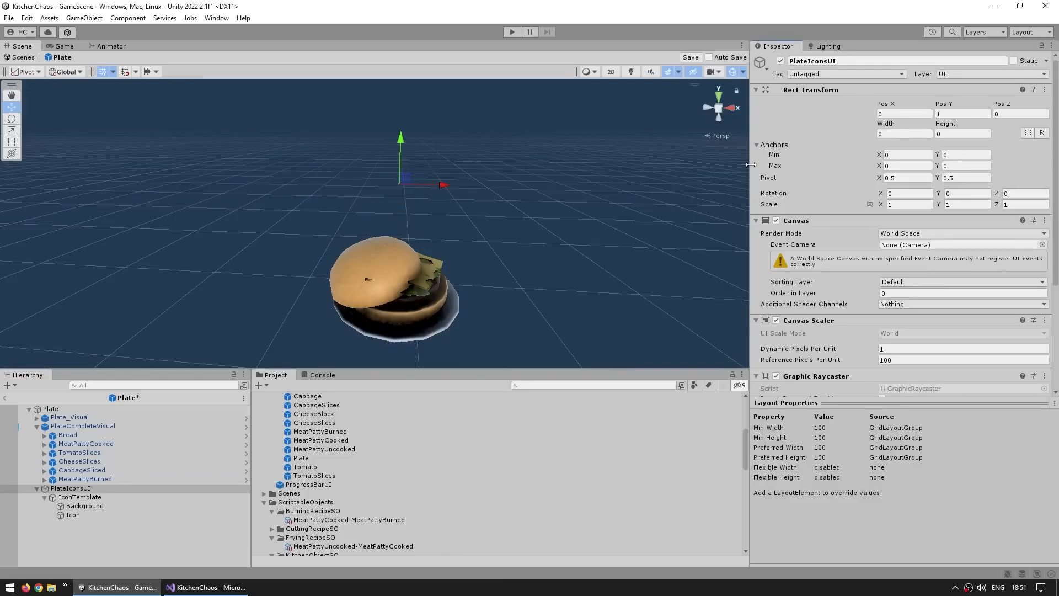
Set the PlateIconsUI canvas width and height to 0.9 each.
{"action": "left_click", "coordinate": [891, 133]}
{"action": "type", "text": "0.9"}
{"action": "key", "text": "Tab"}
{"action": "type", "text": "0.9"}
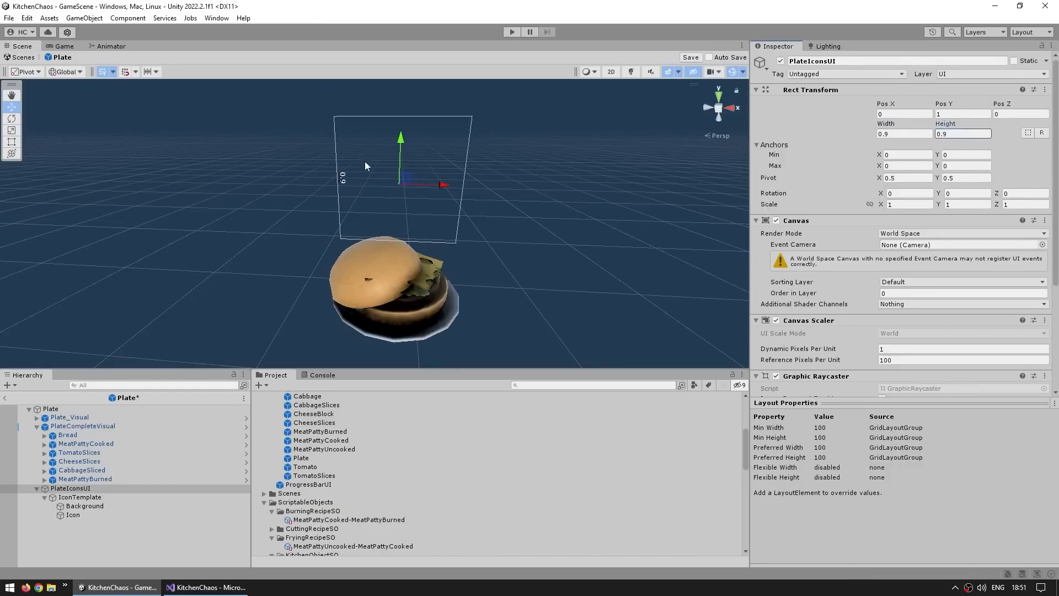
Set the Grid Layout Group's cell size to 0.3 by 0.3.
{"action": "scroll", "coordinate": [788, 317], "scroll_direction": "down", "scroll_amount": 5}
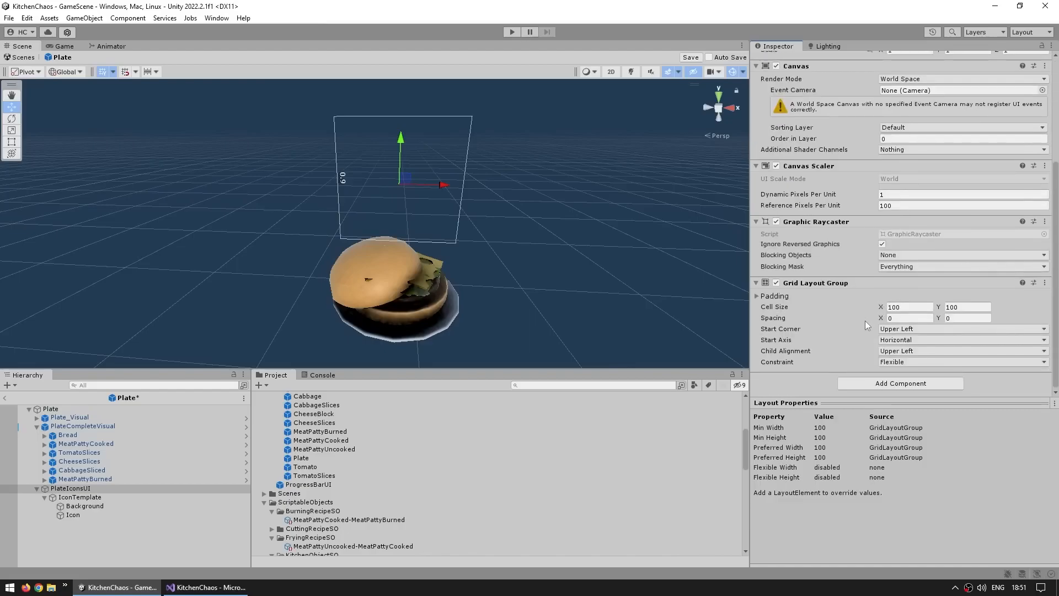
{"action": "left_click", "coordinate": [916, 307]}
{"action": "type", "text": "0.3"}
{"action": "key", "text": "Tab"}
{"action": "type", "text": "0.3"}
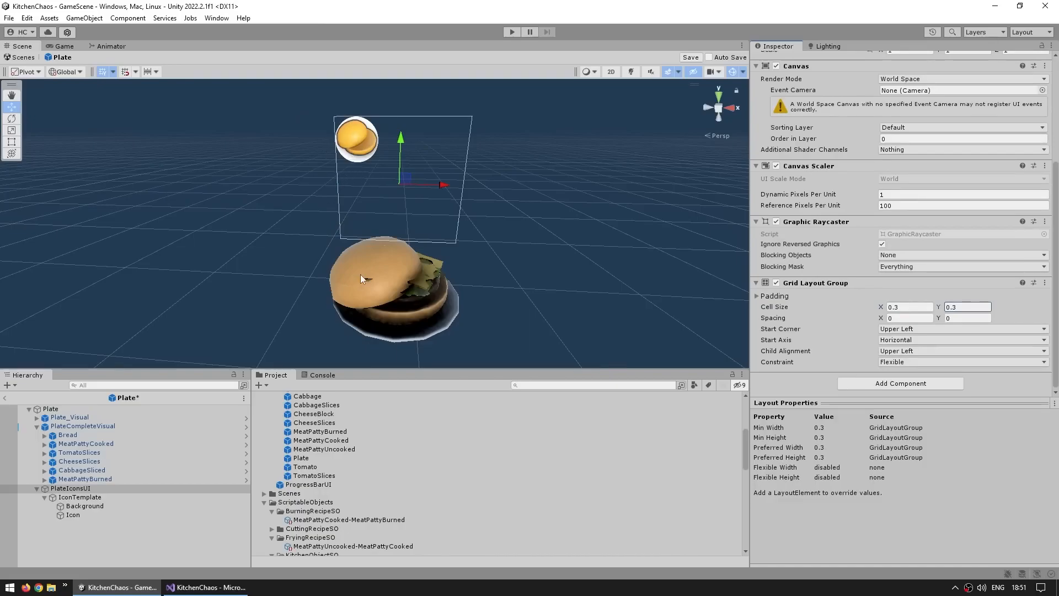
Duplicate IconTemplate three times inside PlateIconsUI to test the grid arrangement.
{"action": "left_click", "coordinate": [122, 497]}
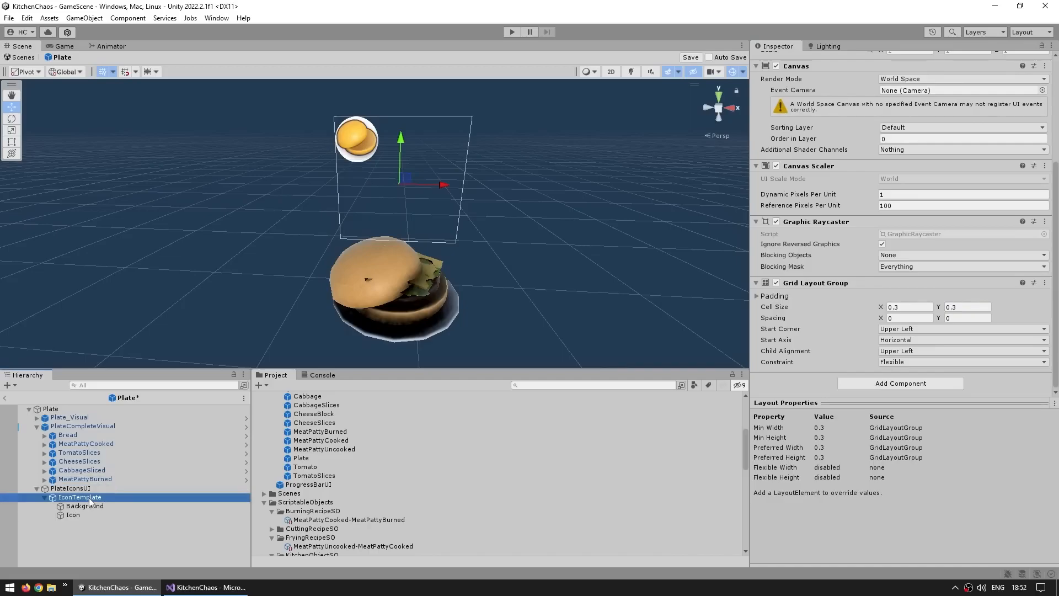
{"action": "key", "text": "ctrl+d"}
{"action": "key", "text": "ctrl+d"}
{"action": "key", "text": "ctrl+d"}
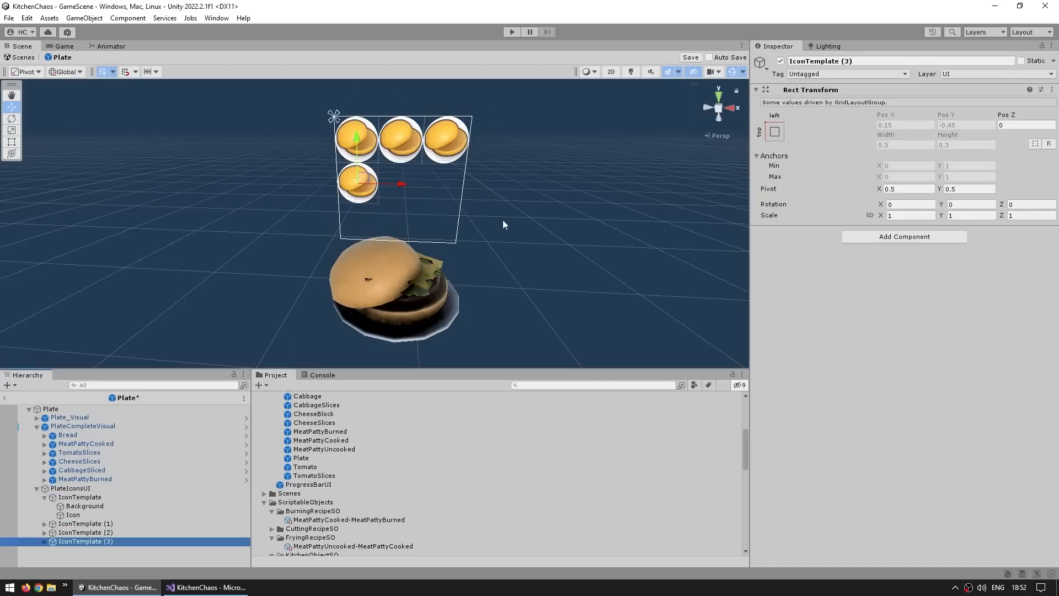
Try out the spacing of PlateIconsUI's grid layout, undo it, and set the child alignment to Middle Center.
{"action": "left_click", "coordinate": [133, 489]}
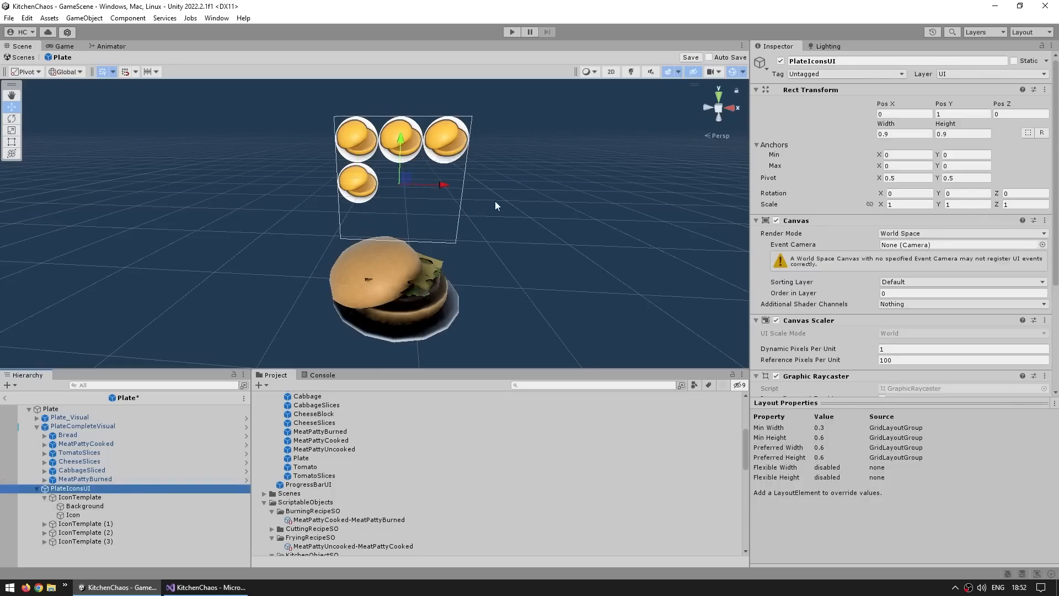
{"action": "scroll", "coordinate": [883, 276], "scroll_direction": "down", "scroll_amount": 5}
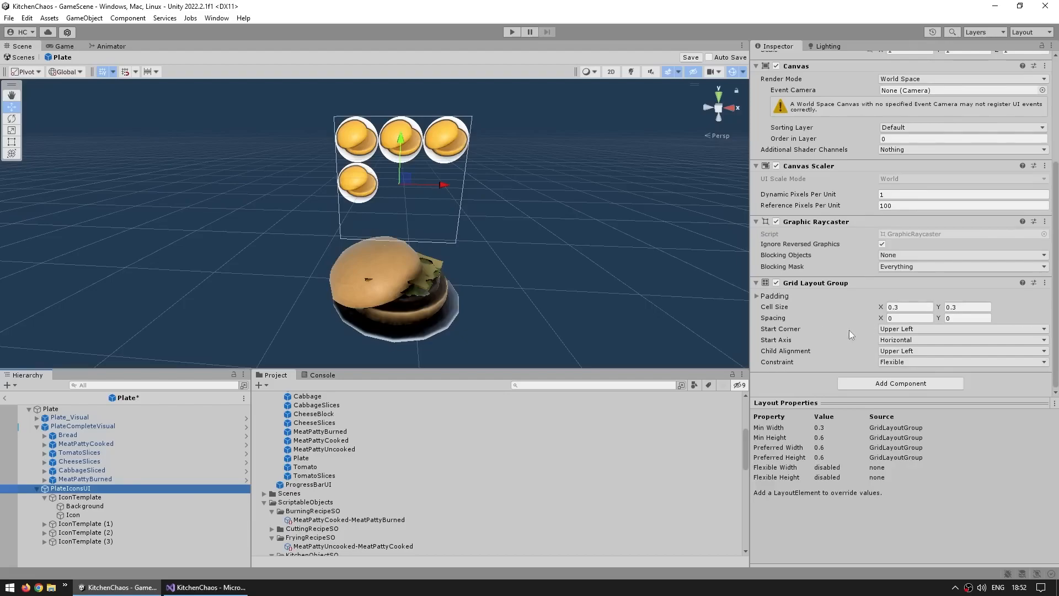
{"action": "left_click_drag", "start_coordinate": [881, 319], "coordinate": [942, 322]}
{"action": "key", "text": "ctrl+z"}
{"action": "key", "text": "ctrl+z"}
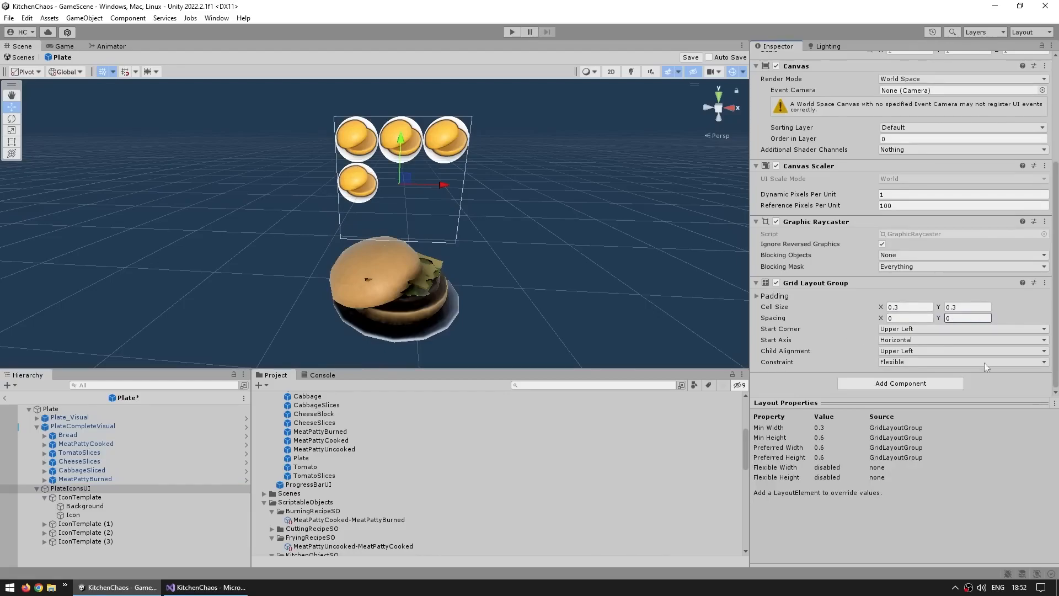
{"action": "left_click", "coordinate": [786, 354]}
{"action": "left_click", "coordinate": [913, 351]}
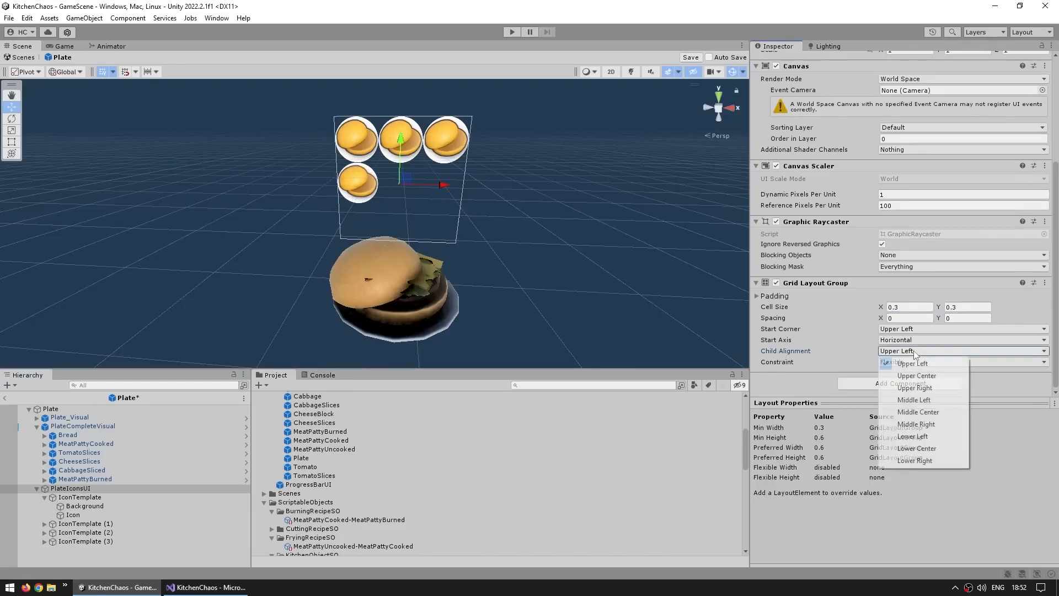
{"action": "left_click", "coordinate": [920, 413]}
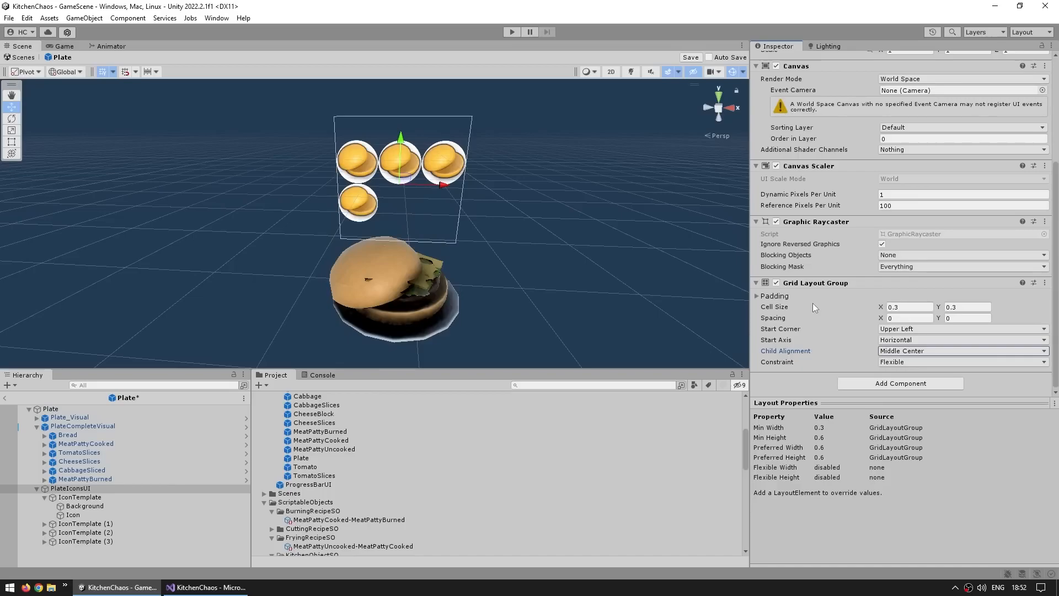
Search the addable components for the horizontal and vertical layout groups without adding one.
{"action": "scroll", "coordinate": [828, 331], "scroll_direction": "up", "scroll_amount": 1}
{"action": "scroll", "coordinate": [828, 313], "scroll_direction": "down", "scroll_amount": 1}
{"action": "left_click", "coordinate": [873, 383]}
{"action": "type", "text": "hori"}
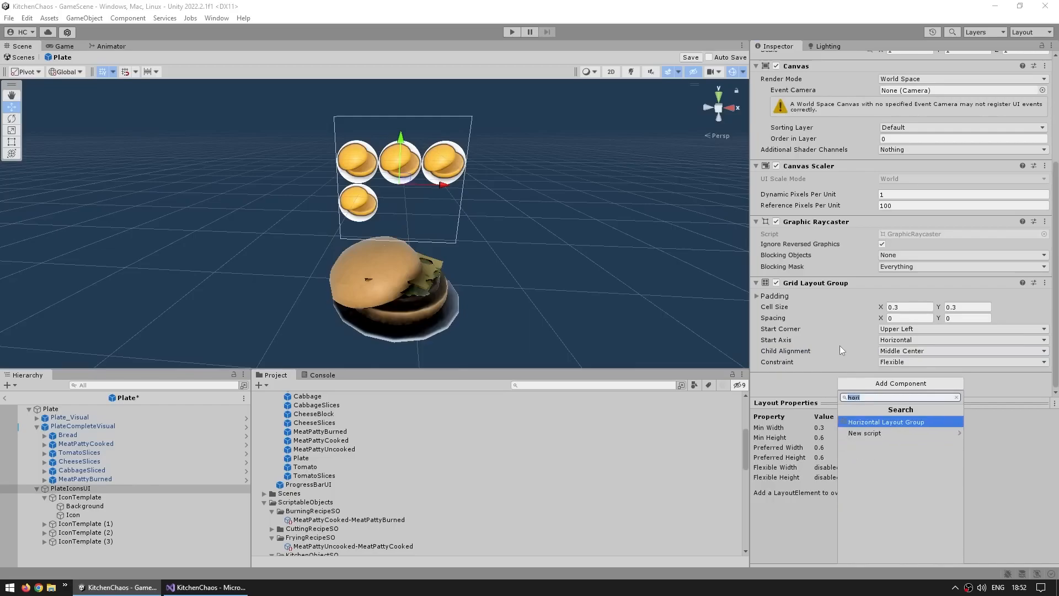
{"action": "type", "text": "vertic"}
{"action": "key", "text": "Escape"}
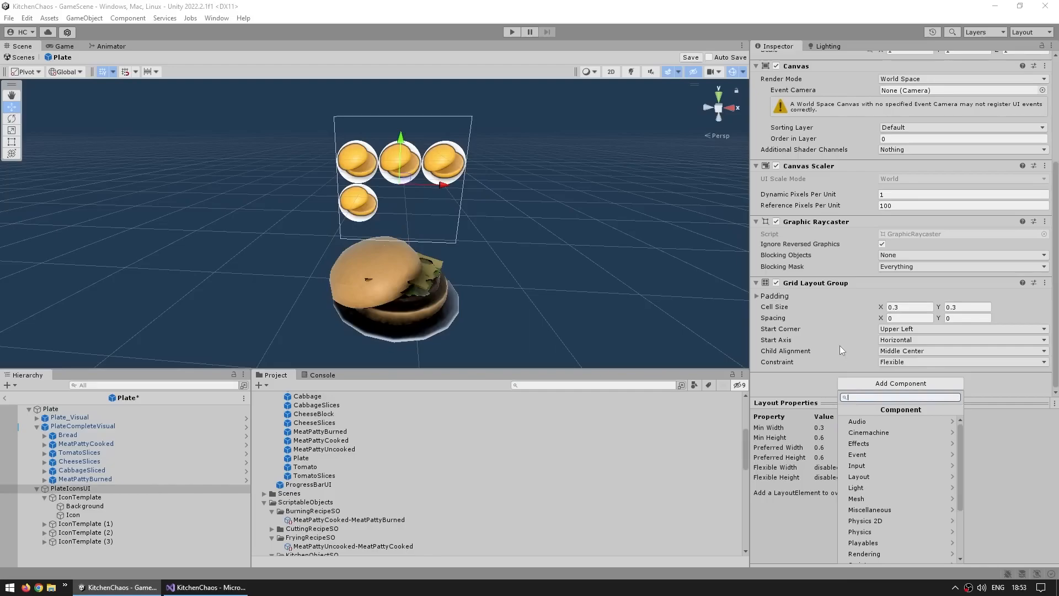
{"action": "left_click", "coordinate": [780, 359]}
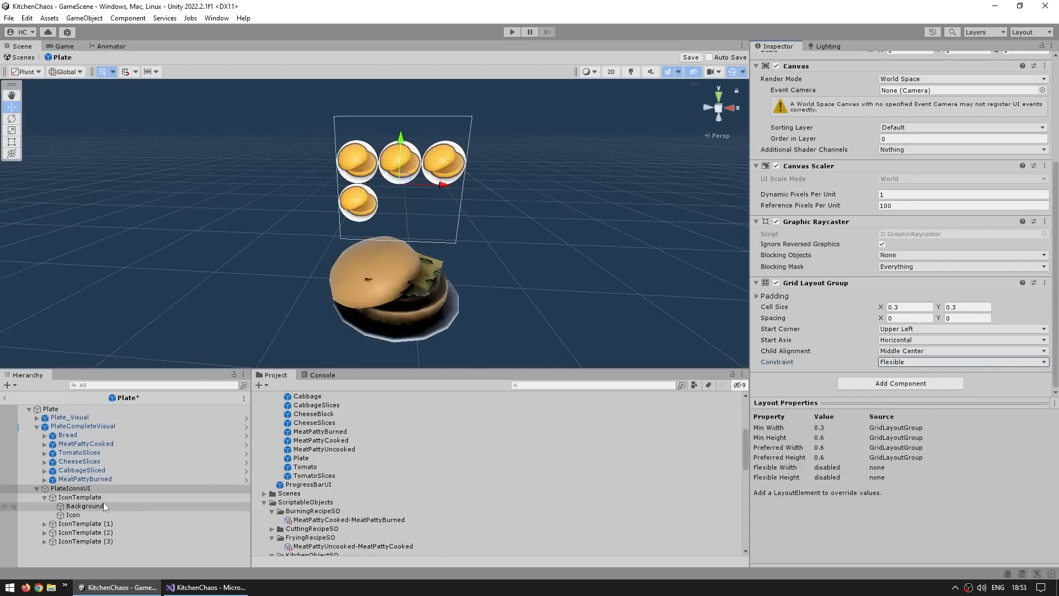
{"action": "left_click", "coordinate": [80, 497]}
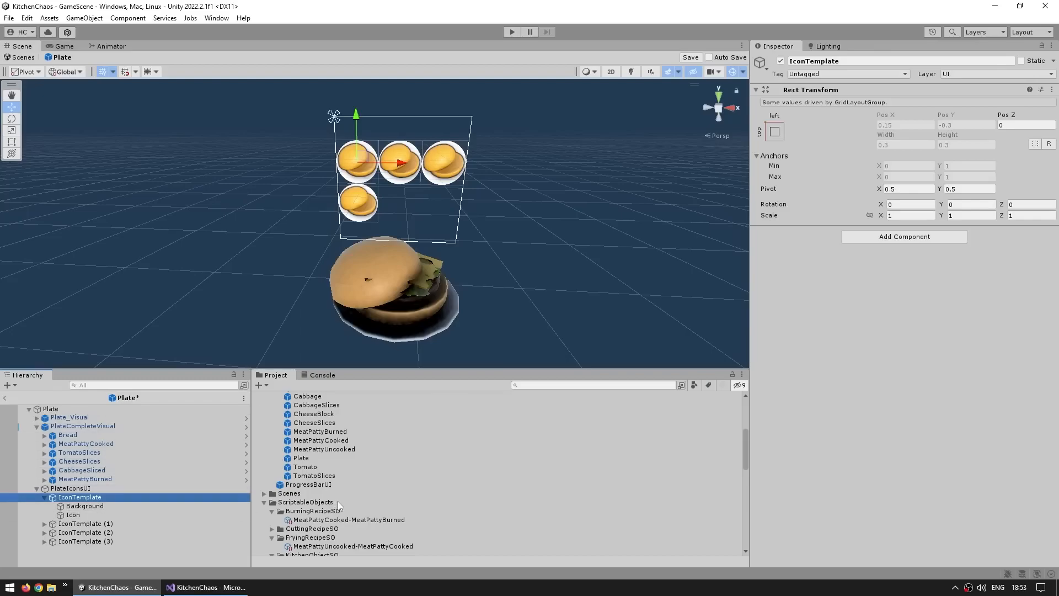
{"action": "scroll", "coordinate": [302, 508], "scroll_direction": "up", "scroll_amount": 3}
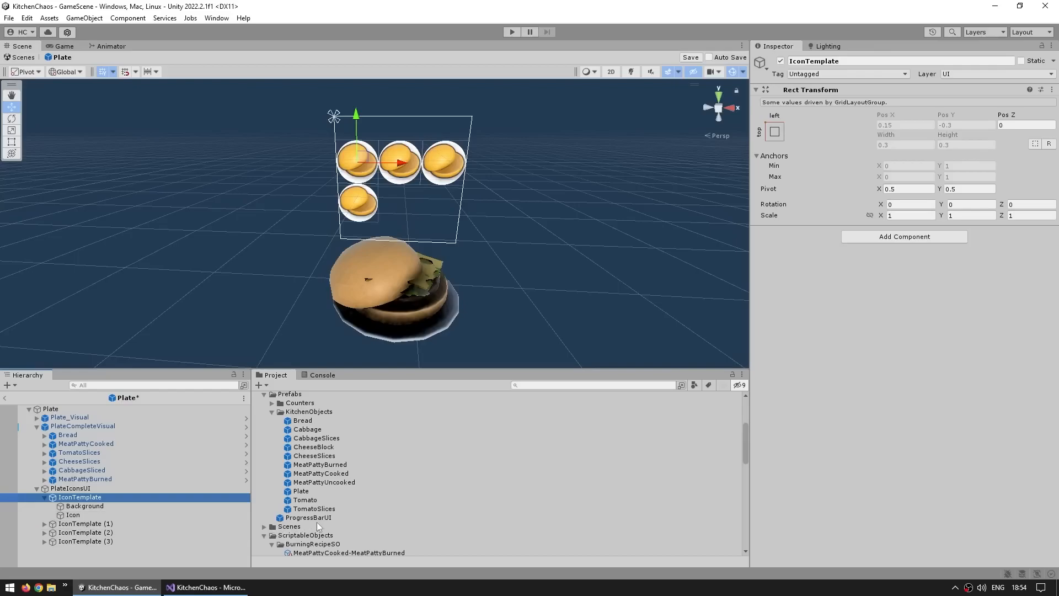
{"action": "left_click", "coordinate": [975, 392]}
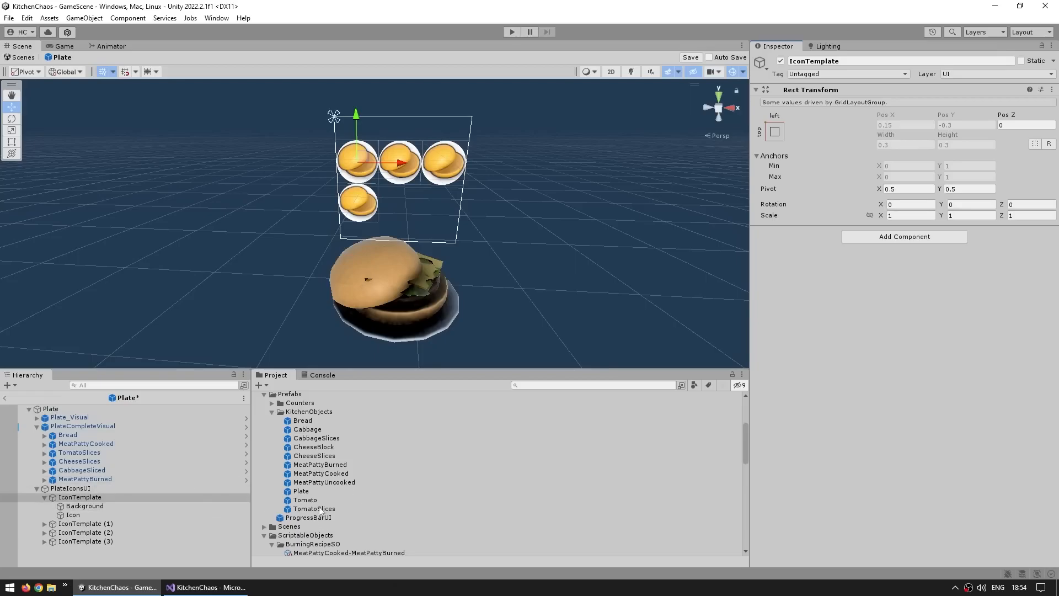
Create a C# script named PlateIconsUI in the Scripts folder and attach it to the PlateIconsUI object.
{"action": "left_click", "coordinate": [70, 488]}
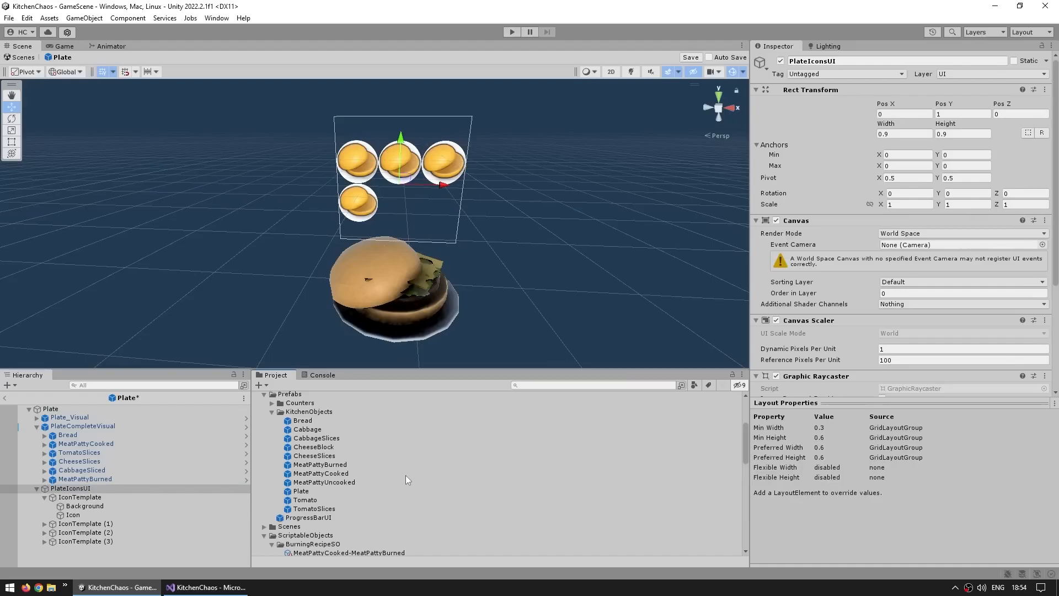
{"action": "scroll", "coordinate": [406, 475], "scroll_direction": "down", "scroll_amount": 10}
{"action": "right_click", "coordinate": [310, 495]}
{"action": "left_click", "coordinate": [323, 514]}
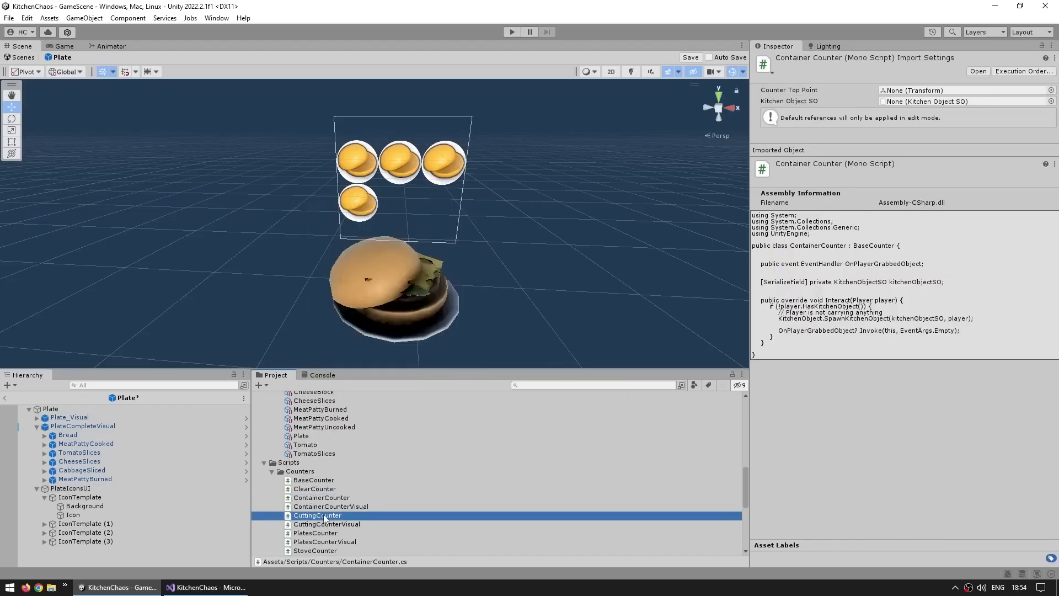
{"action": "scroll", "coordinate": [323, 507], "scroll_direction": "down", "scroll_amount": 5}
{"action": "right_click", "coordinate": [288, 497]}
{"action": "mouse_move", "coordinate": [355, 210]}
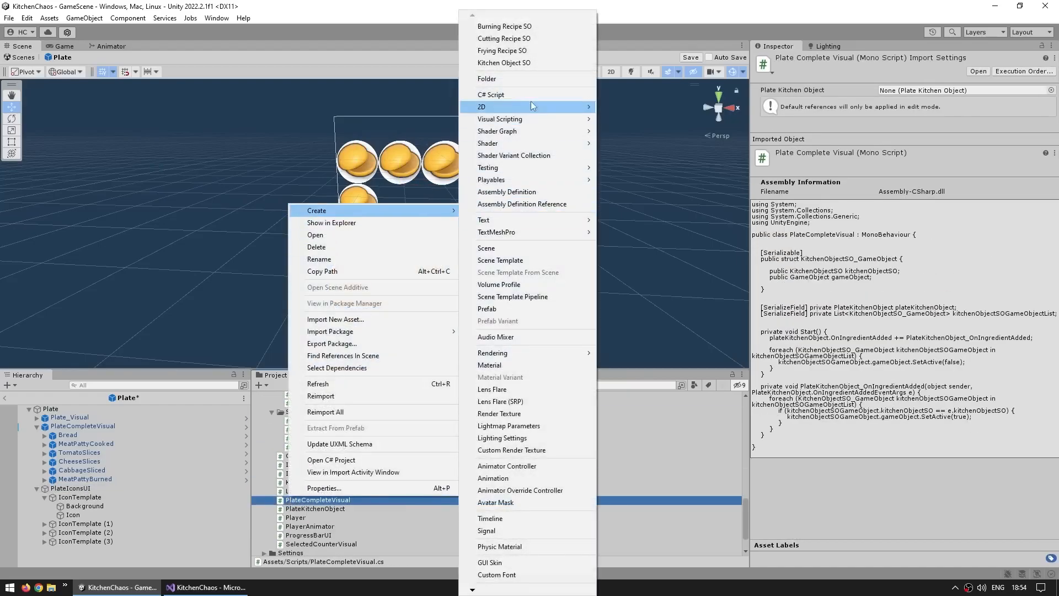
{"action": "left_click", "coordinate": [509, 92]}
{"action": "type", "text": "PlateIconsUI"}
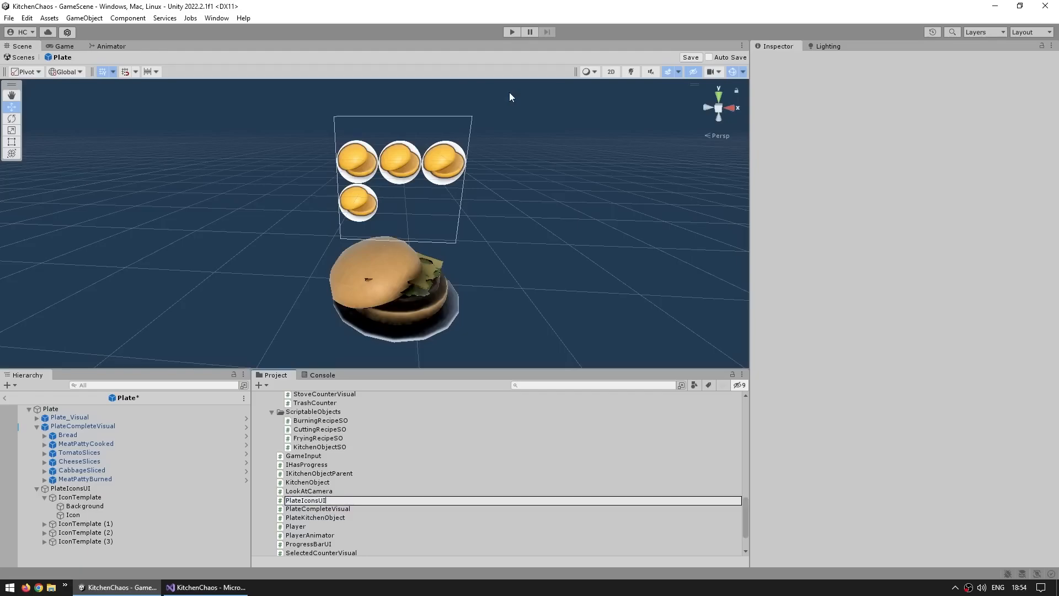
{"action": "key", "text": "Return"}
{"action": "left_click_drag", "start_coordinate": [312, 514], "coordinate": [802, 386]}
Open the PlateIconsUI script in the code editor and remove the default Start and Update methods, leaving an empty class body.
{"action": "double_click", "coordinate": [892, 391]}
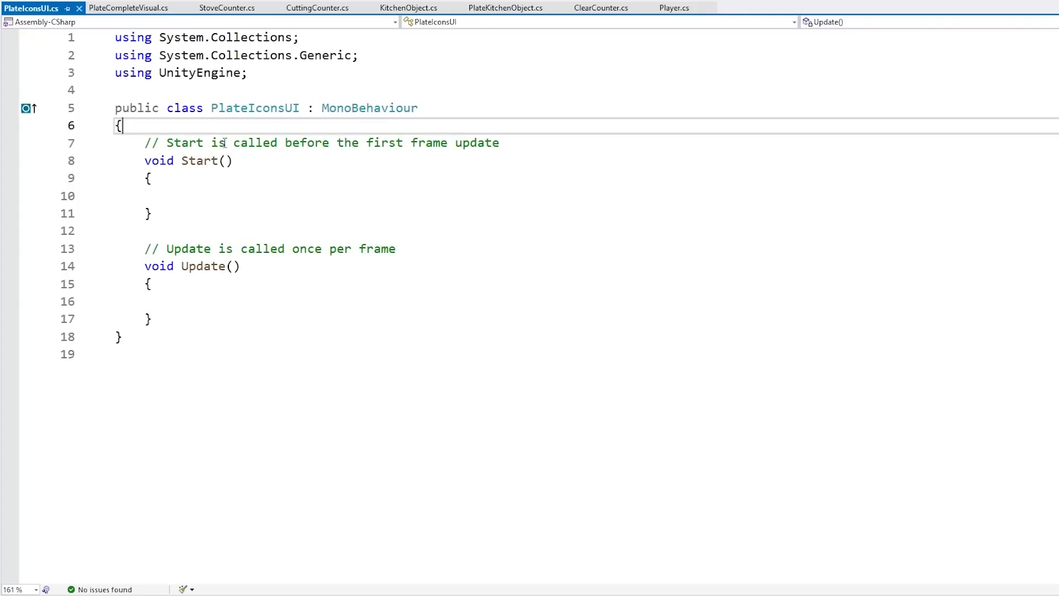
{"action": "left_click_drag", "start_coordinate": [122, 126], "coordinate": [648, 518]}
{"action": "key", "text": "Return"}
{"action": "key", "text": "Return"}
{"action": "key", "text": "Return"}
{"action": "type", "text": "}"}
{"action": "key", "text": "Up"}
{"action": "key", "text": "Up"}
{"action": "key", "text": "Return"}
{"action": "key", "text": "Return"}
Declare a private PlateKitchenObject plateKitchenObject field marked [SerializeField] in the PlateIconsUI class and save the script.
{"action": "type", "text": "[Seria"}
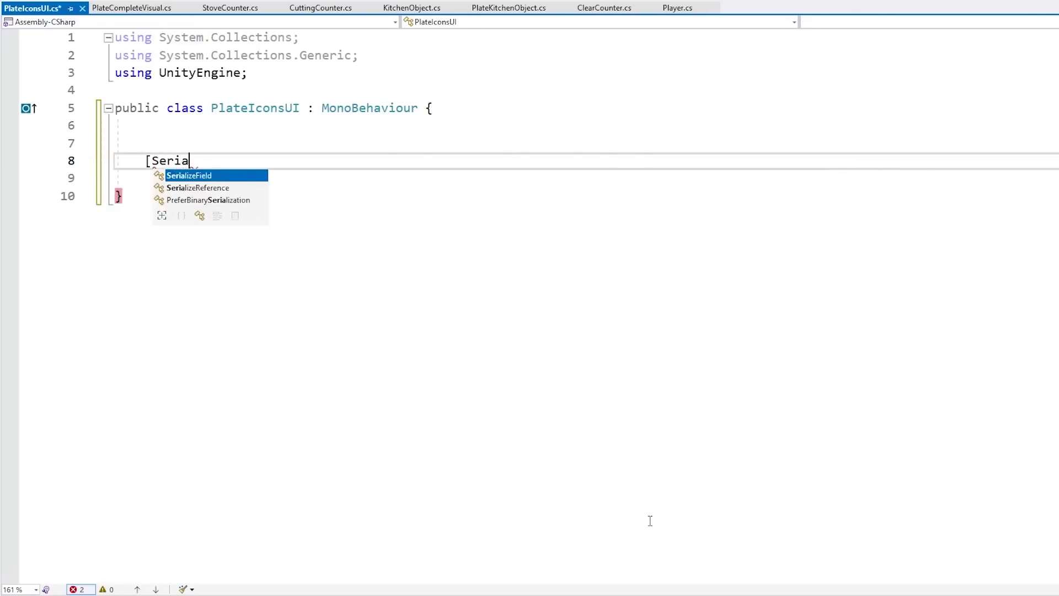
{"action": "type", "text": "lizeField] private Plate"}
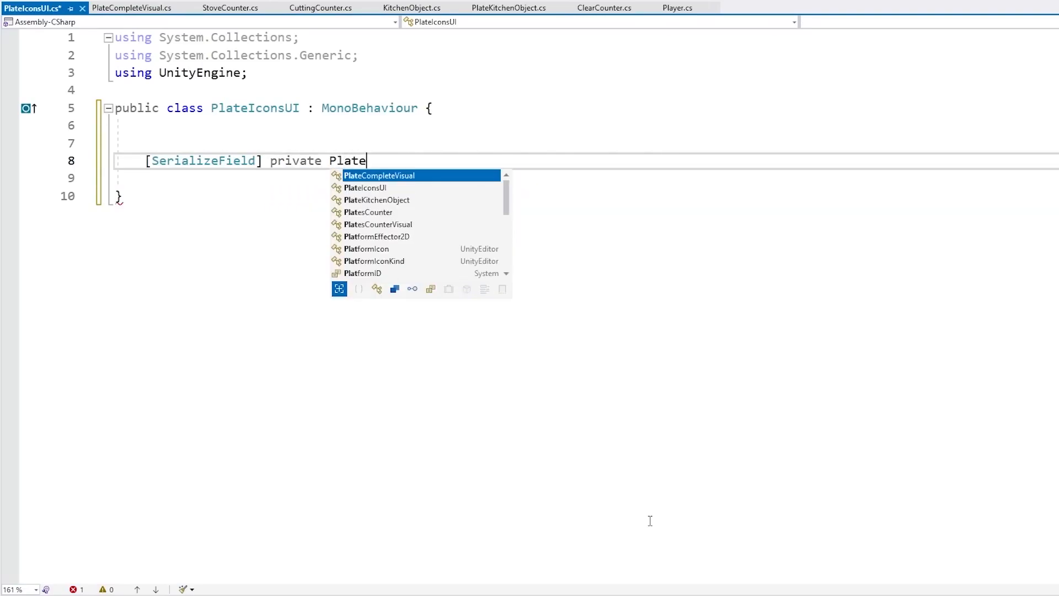
{"action": "type", "text": "KitchenObject"}
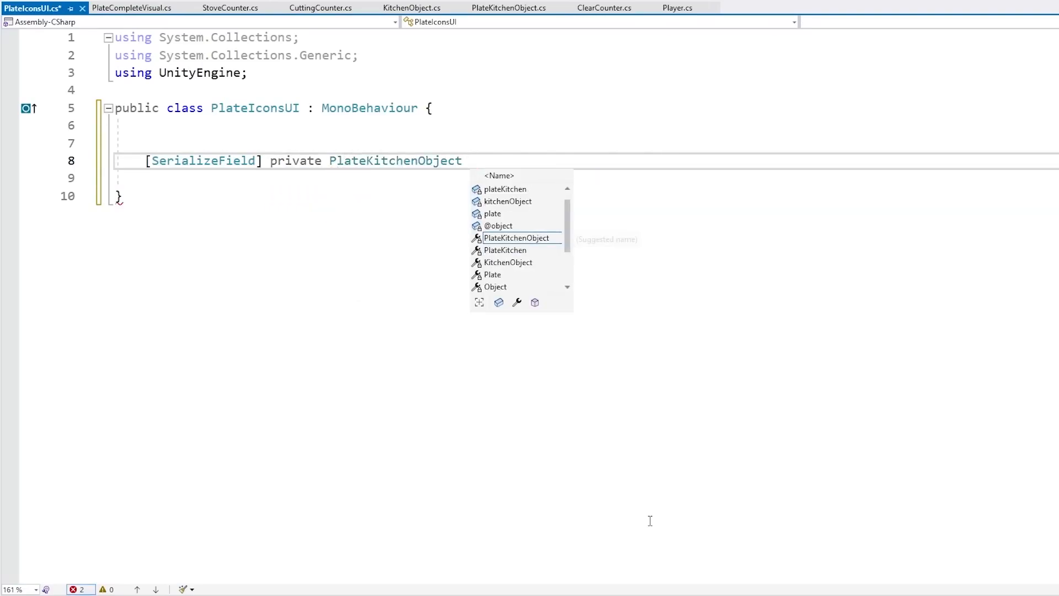
{"action": "key", "text": "Tab"}
{"action": "key", "text": "ctrl+Left"}
{"action": "key", "text": "Delete"}
{"action": "type", "text": "p"}
{"action": "key", "text": "End"}
{"action": "type", "text": ";"}
{"action": "key", "text": "ctrl+Left"}
{"action": "key", "text": "ctrl+s"}
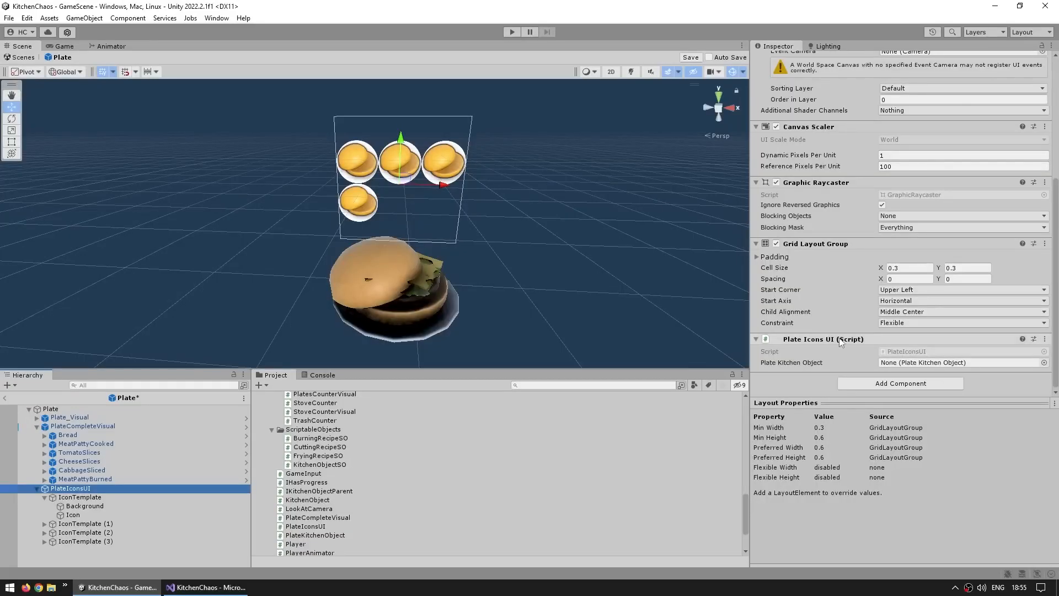
Assign the root Plate object as the script's Plate Kitchen Object reference and review the OnIngredientAdded event in PlateKitchenObject.
{"action": "left_click_drag", "start_coordinate": [75, 410], "coordinate": [913, 368]}
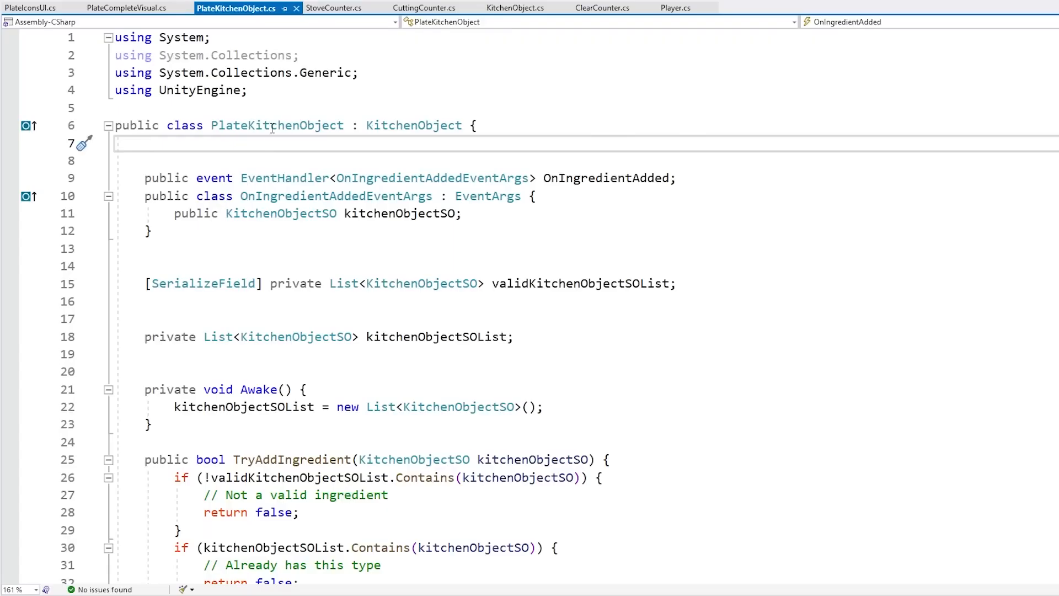
{"action": "left_click", "coordinate": [272, 128]}
{"action": "left_click_drag", "start_coordinate": [681, 177], "coordinate": [715, 161]}
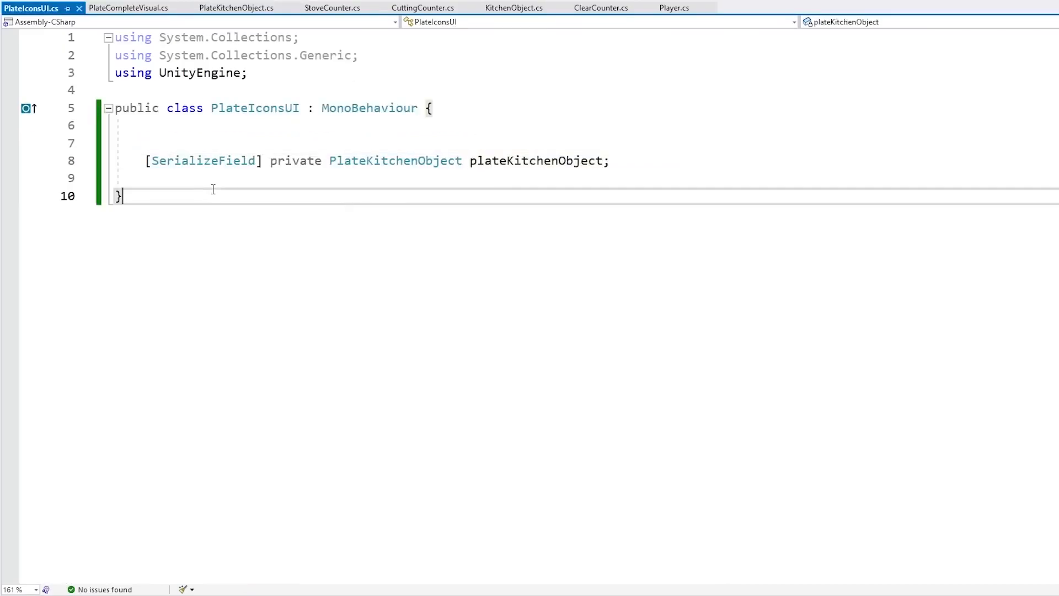
Add a private Start method to PlateIconsUI that subscribes to plateKitchenObject.OnIngredientAdded with a generated PlateKitchenObject_OnIngredientAdded handler.
{"action": "key", "text": "Up"}
{"action": "key", "text": "Return"}
{"action": "key", "text": "Return"}
{"action": "type", "text": "private void Start() {"}
{"action": "key", "text": "Return"}
{"action": "type", "text": "plateKitchenObject.OnIngredientAdded +="}
{"action": "key", "text": "Tab"}
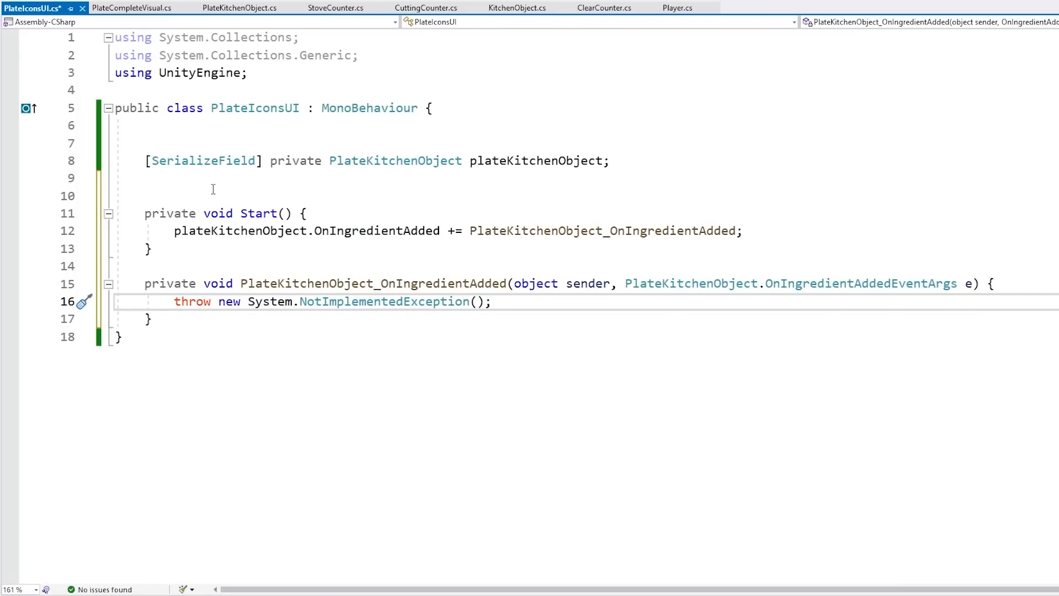
Review how the PlateCompleteVisual script uses its Start method and the OnIngredientAdded handler, and return to PlateIconsUI.
{"action": "left_click", "coordinate": [131, 7]}
{"action": "double_click", "coordinate": [293, 124]}
{"action": "scroll", "coordinate": [659, 345], "scroll_direction": "down", "scroll_amount": 2}
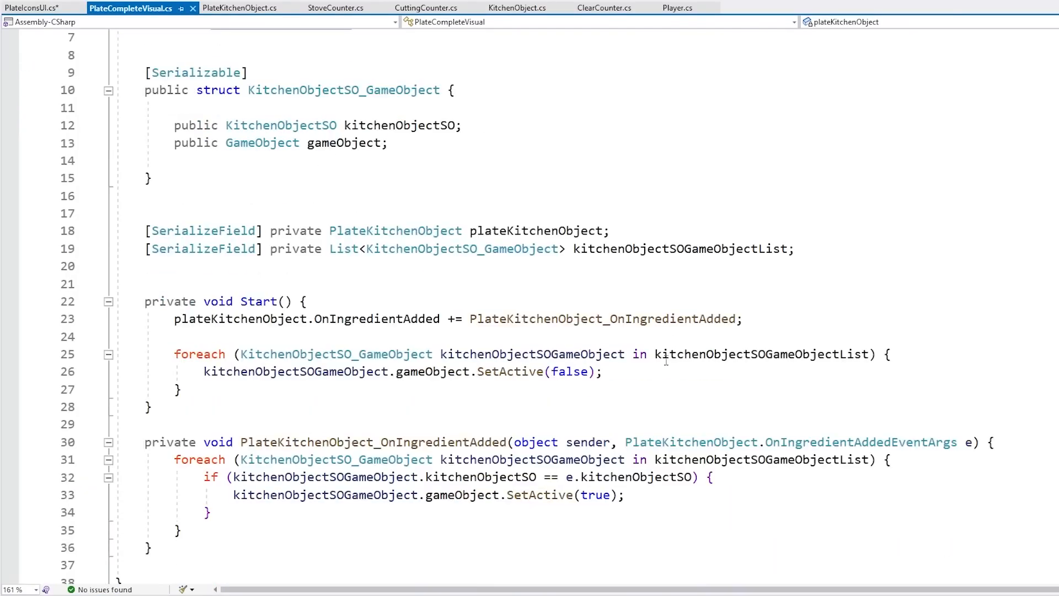
{"action": "scroll", "coordinate": [670, 357], "scroll_direction": "down", "scroll_amount": 2}
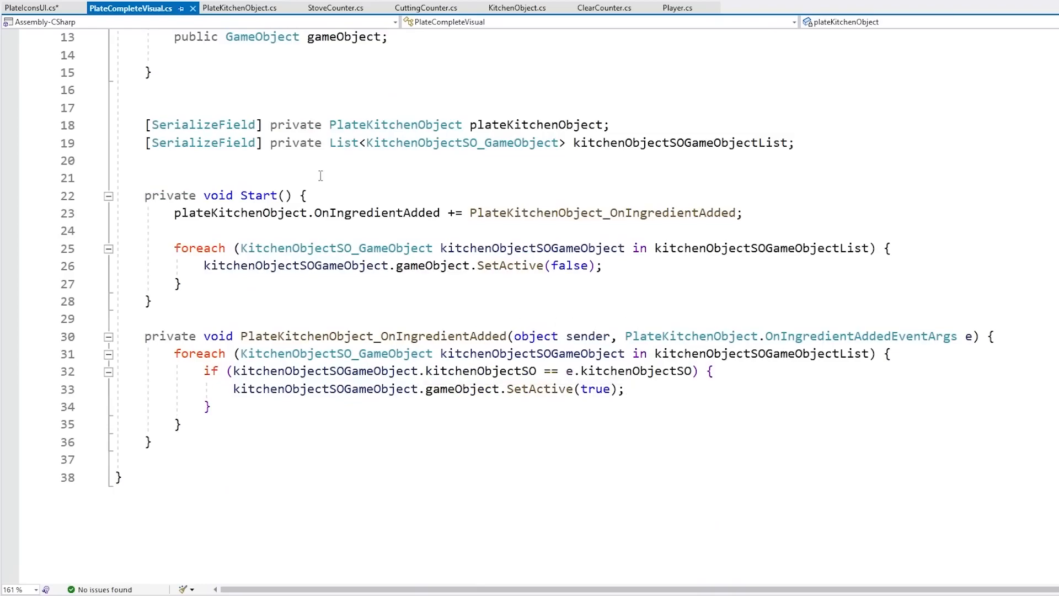
{"action": "key", "text": "ctrl+Tab"}
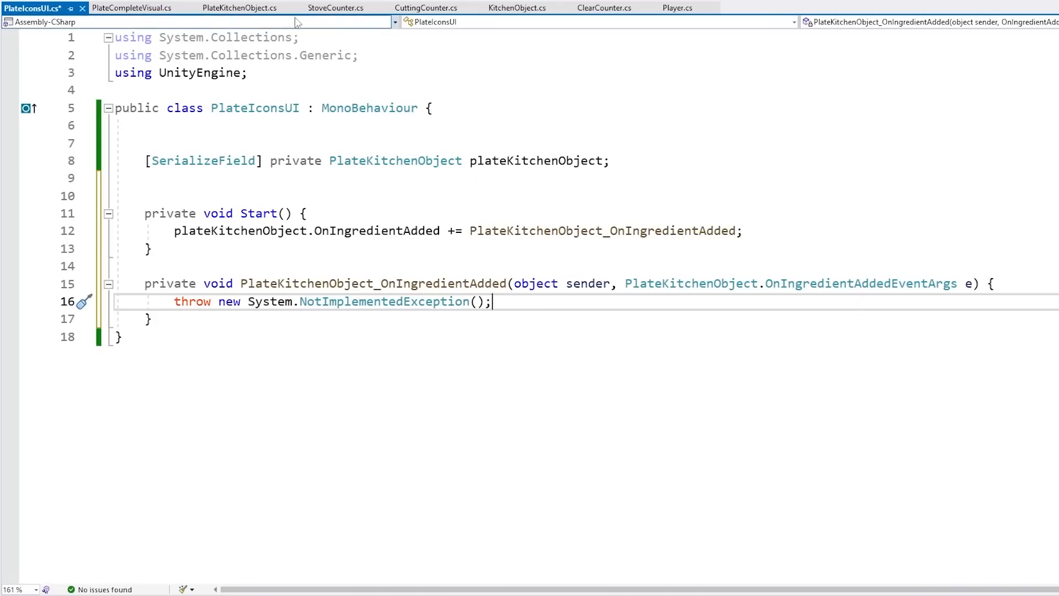
Add a public GetKitchenObjectSOList() method returning List<KitchenObjectSO> after TryAddIngredient in the PlateKitchenObject script.
{"action": "left_click", "coordinate": [258, 8]}
{"action": "double_click", "coordinate": [259, 125]}
{"action": "double_click", "coordinate": [432, 336]}
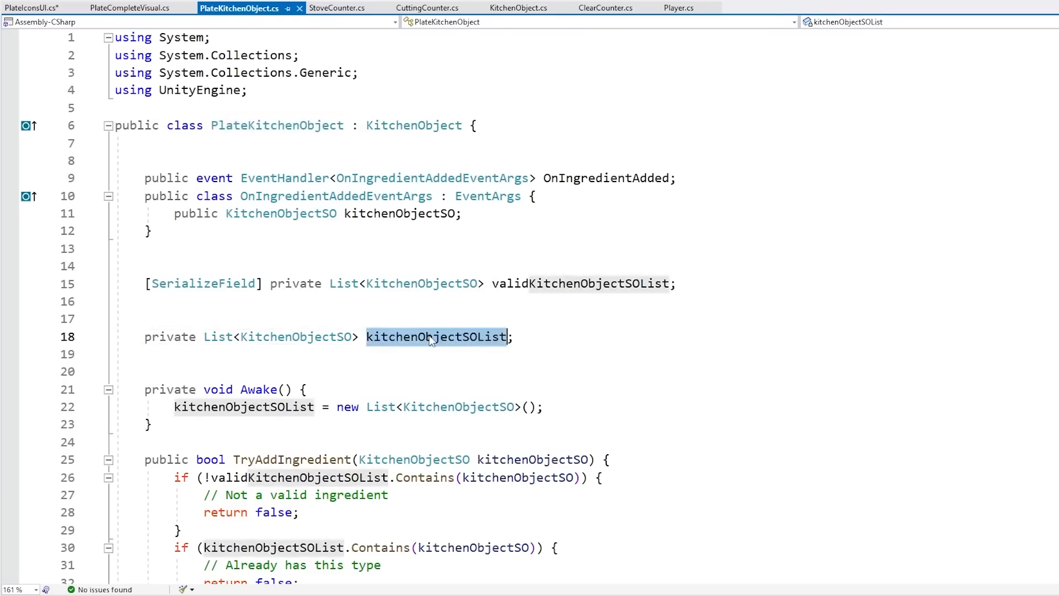
{"action": "scroll", "coordinate": [408, 250], "scroll_direction": "down", "scroll_amount": 2}
{"action": "scroll", "coordinate": [386, 260], "scroll_direction": "down", "scroll_amount": 6}
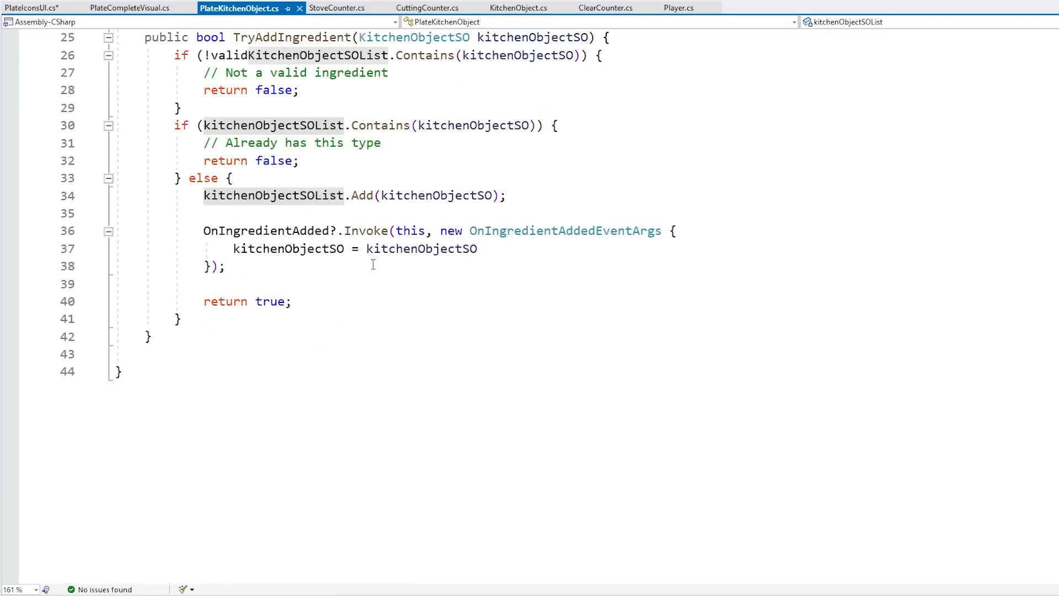
{"action": "left_click", "coordinate": [276, 341]}
{"action": "key", "text": "Return"}
{"action": "key", "text": "Return"}
{"action": "type", "text": "public Loi"}
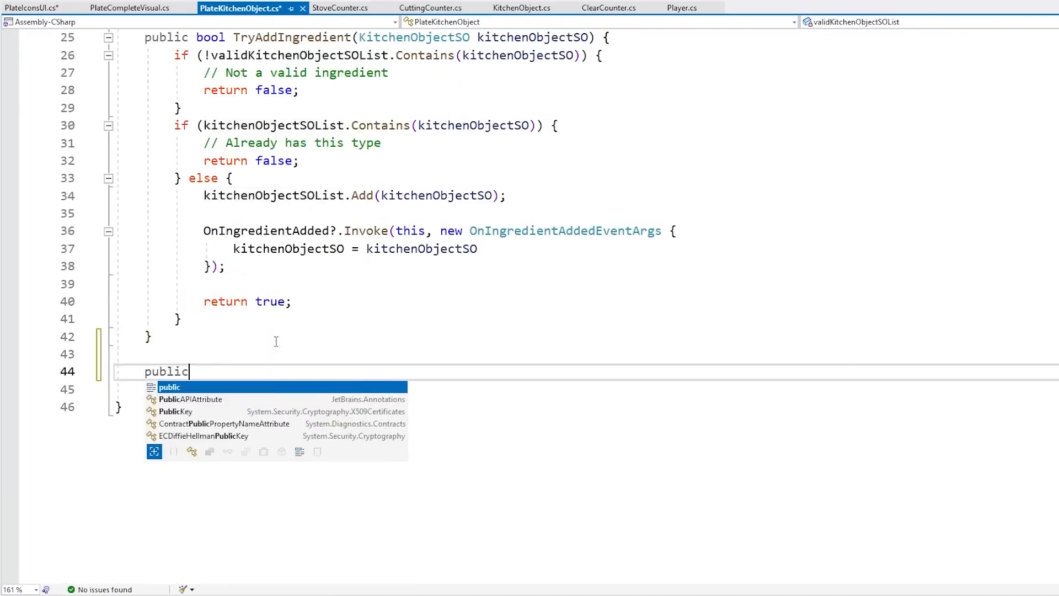
{"action": "key", "text": "BackSpace"}
{"action": "key", "text": "BackSpace"}
{"action": "type", "text": "ist<K"}
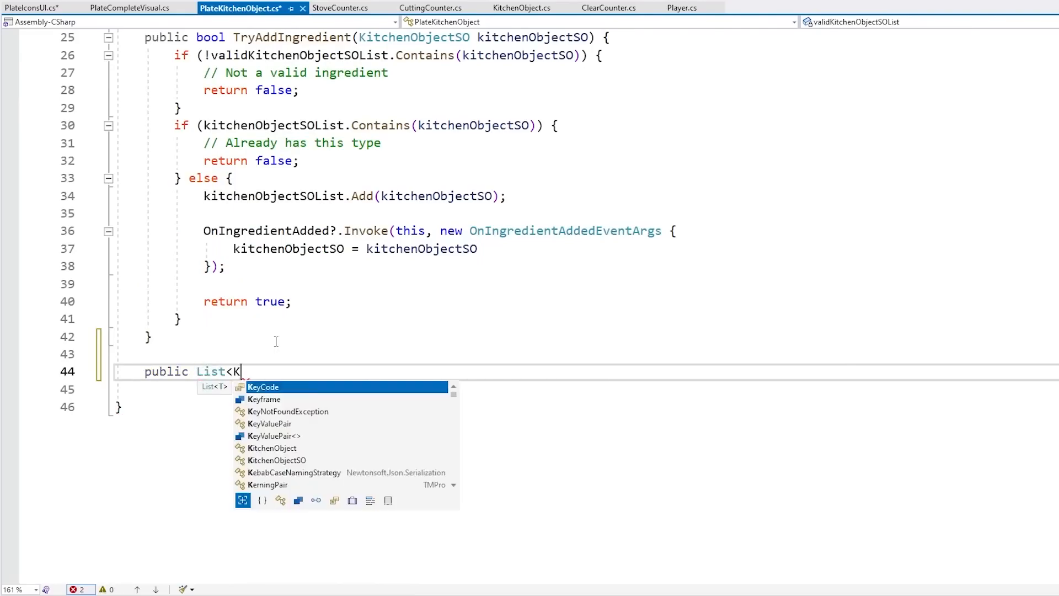
{"action": "type", "text": "ic>"}
{"action": "key", "text": "Tab"}
{"action": "key", "text": "ctrl+Left"}
{"action": "type", "text": "Get"}
{"action": "key", "text": "Delete"}
{"action": "type", "text": "K"}
{"action": "key", "text": "End"}
{"action": "type", "text": "(){"}
Make GetKitchenObjectSOList return kitchenObjectSOList and save the script.
{"action": "key", "text": "Return"}
{"action": "type", "text": "return kit"}
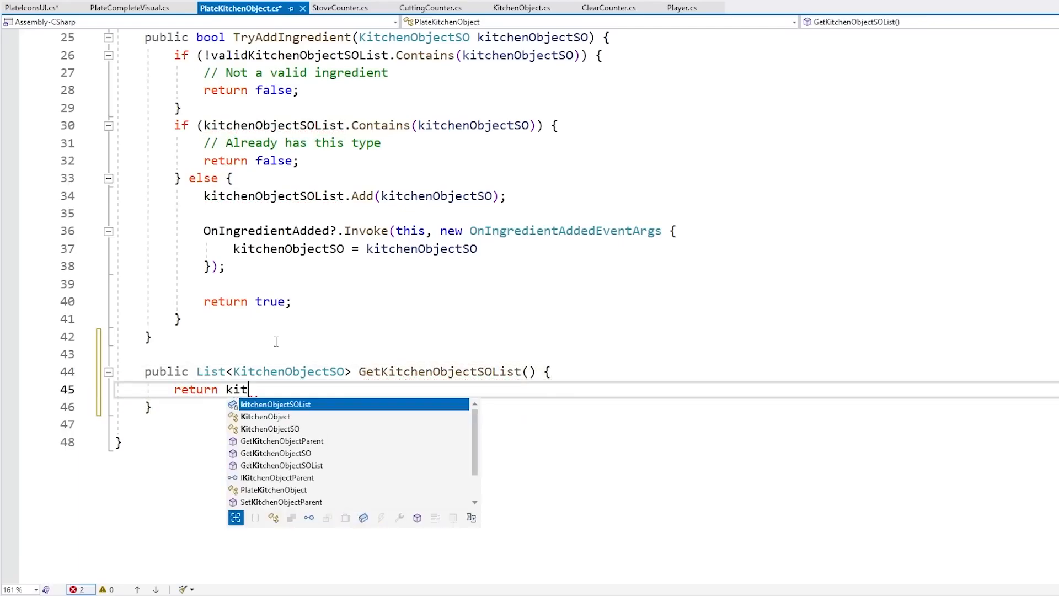
{"action": "key", "text": "Tab"}
{"action": "type", "text": ";"}
{"action": "key", "text": "ctrl+s"}
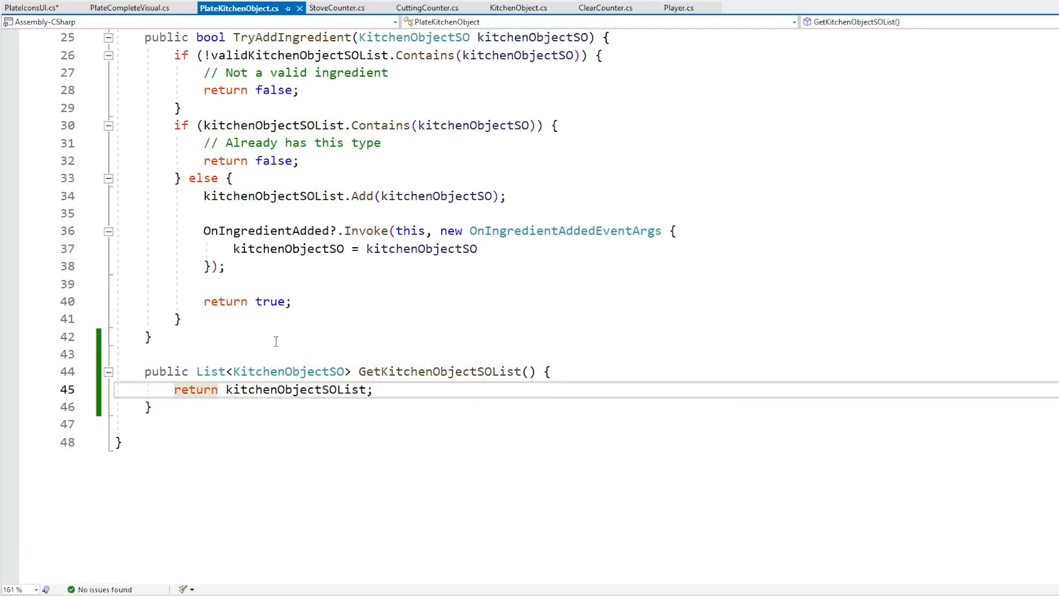
Add an empty private void UpdateVisual() method below the event handler in PlateIconsUI.
{"action": "key", "text": "ctrl+Tab"}
{"action": "left_click", "coordinate": [258, 108]}
{"action": "left_click", "coordinate": [182, 318]}
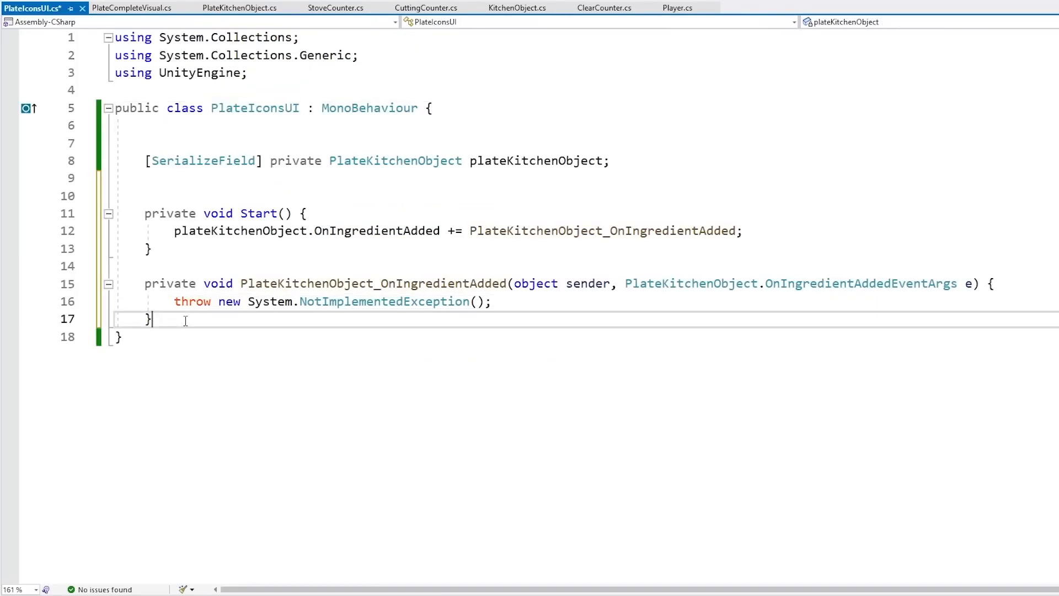
{"action": "key", "text": "Return"}
{"action": "key", "text": "Return"}
{"action": "type", "text": "private voi"}
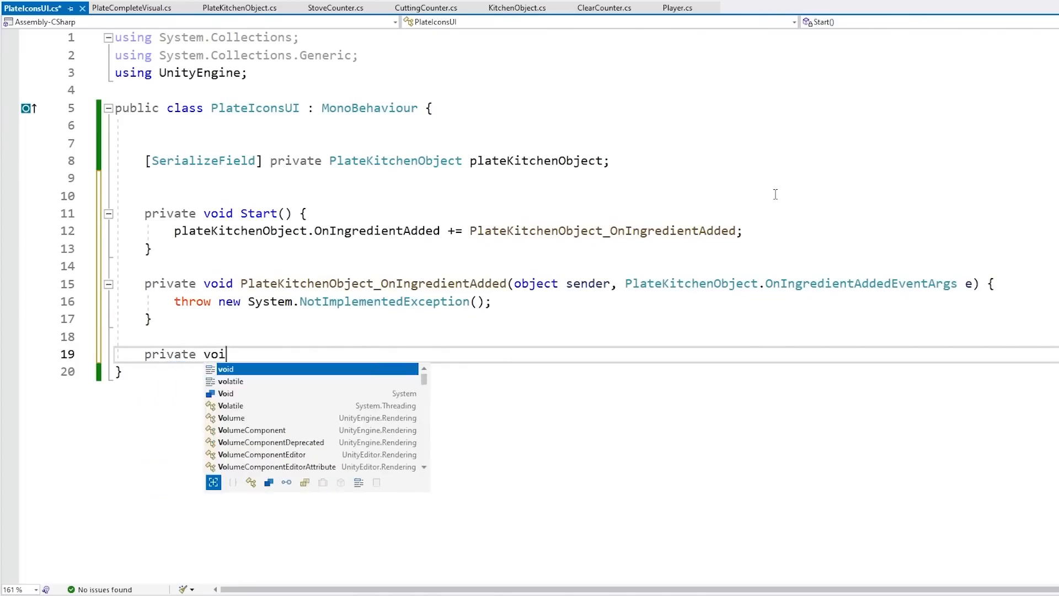
{"action": "type", "text": "d UpdateVisual() {"}
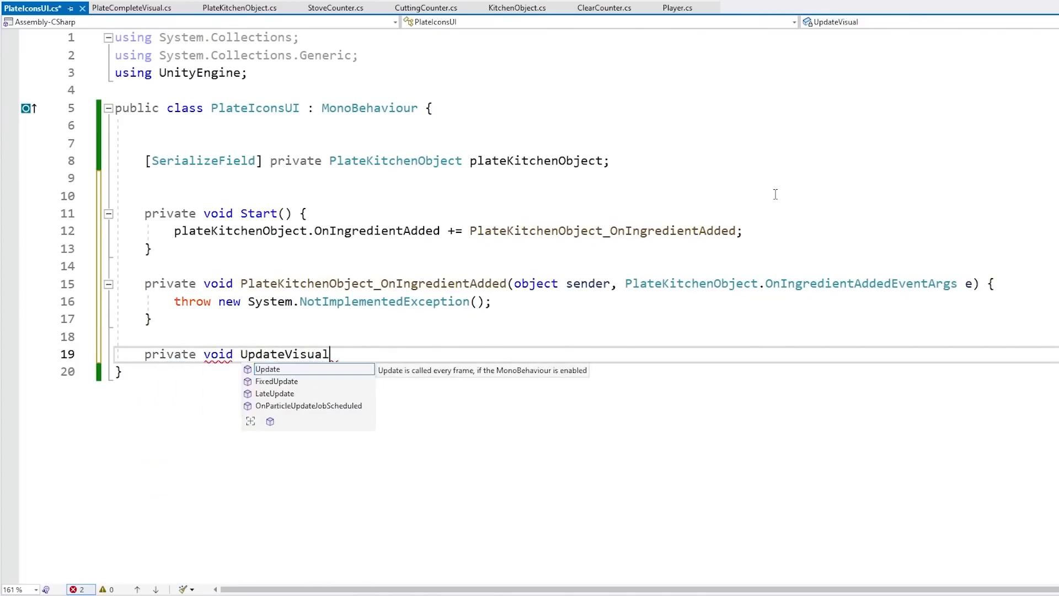
{"action": "key", "text": "Return"}
{"action": "type", "text": "}"}
Replace the NotImplementedException line in PlateKitchenObject_OnIngredientAdded with a call to UpdateVisual() and save the script.
{"action": "key", "text": "Up"}
{"action": "key", "text": "Up"}
{"action": "key", "text": "Up"}
{"action": "key", "text": "Up"}
{"action": "key", "text": "End"}
{"action": "key", "text": "shift+Home"}
{"action": "type", "text": "Upda"}
{"action": "key", "text": "Tab"}
{"action": "type", "text": "();"}
{"action": "key", "text": "BackSpace"}
{"action": "key", "text": "BackSpace"}
{"action": "type", "text": "()"}
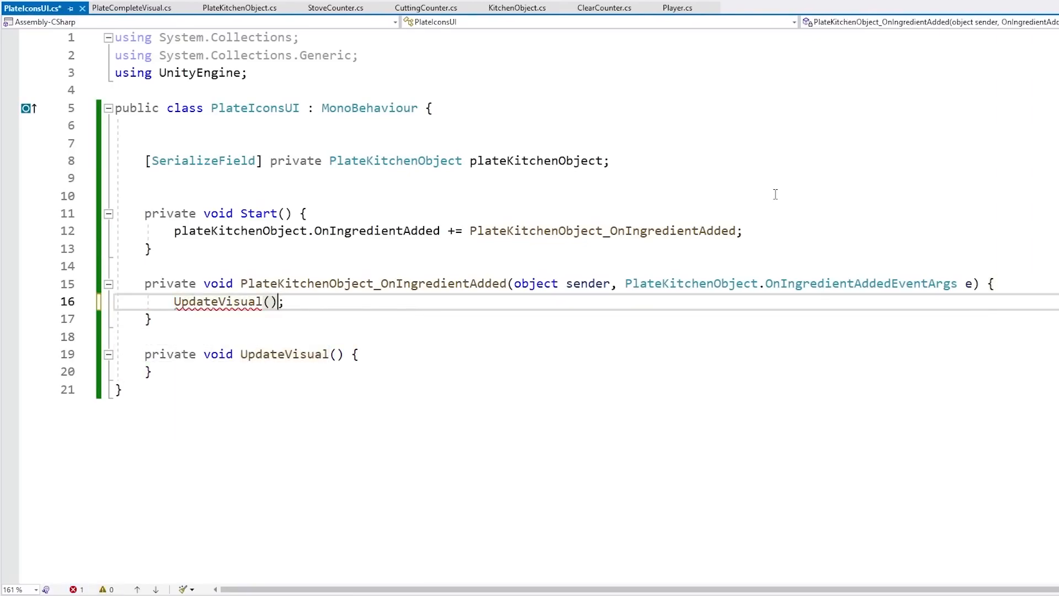
{"action": "key", "text": "Down"}
{"action": "key", "text": "Down"}
{"action": "key", "text": "Down"}
{"action": "key", "text": "ctrl+s"}
Add a foreach loop in UpdateVisual over each KitchenObjectSO kitchenObjectSO in plateKitchenObject.GetKitchenObjectSOList().
{"action": "key", "text": "End"}
{"action": "key", "text": "Return"}
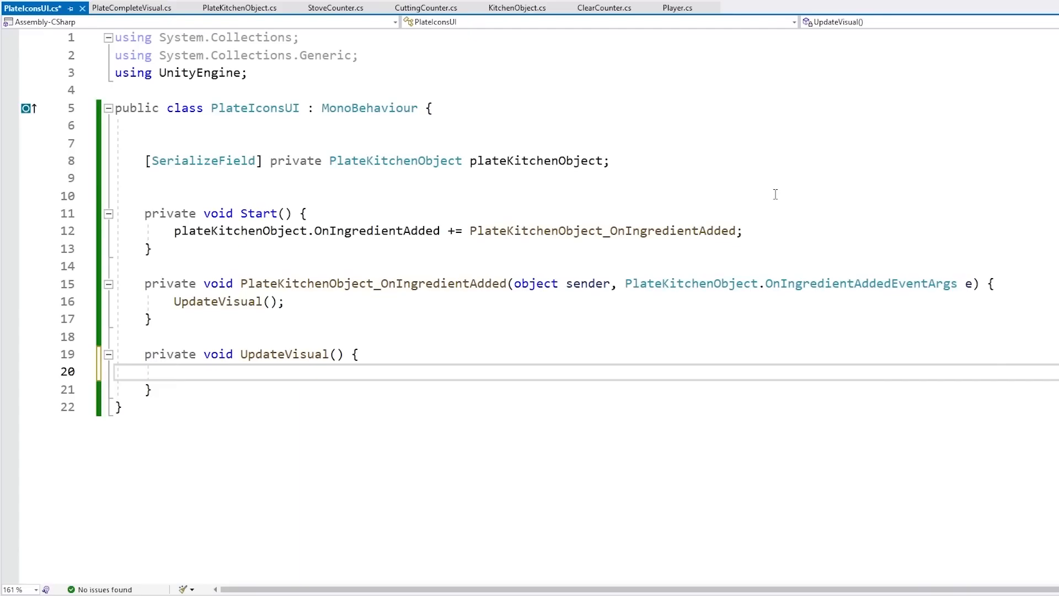
{"action": "type", "text": "foreach (Kitchen"}
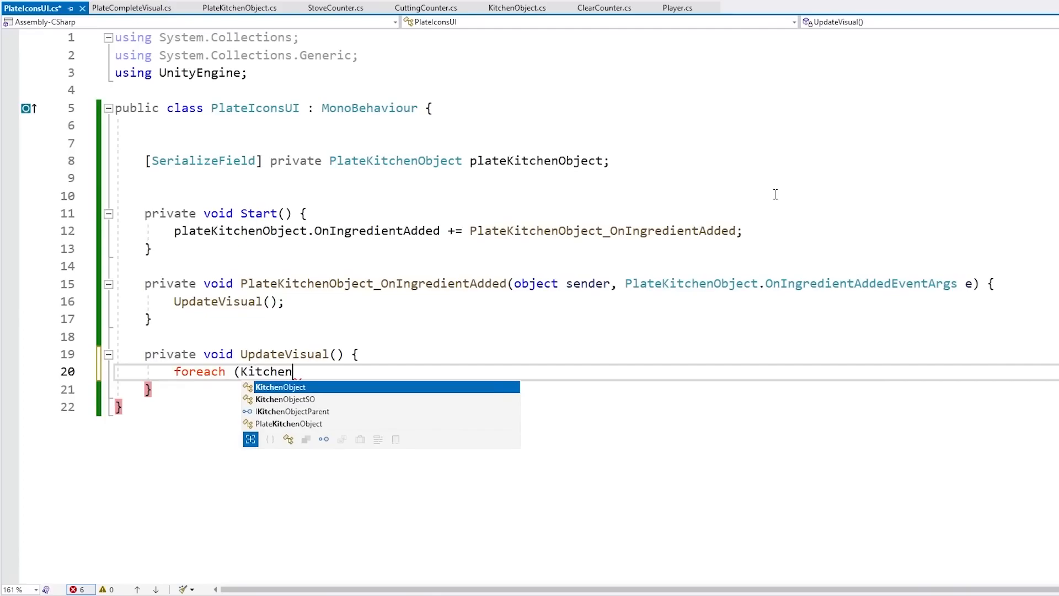
{"action": "key", "text": "Escape"}
{"action": "key", "text": "Tab"}
{"action": "type", "text": "in plateKitchenObject.getki"}
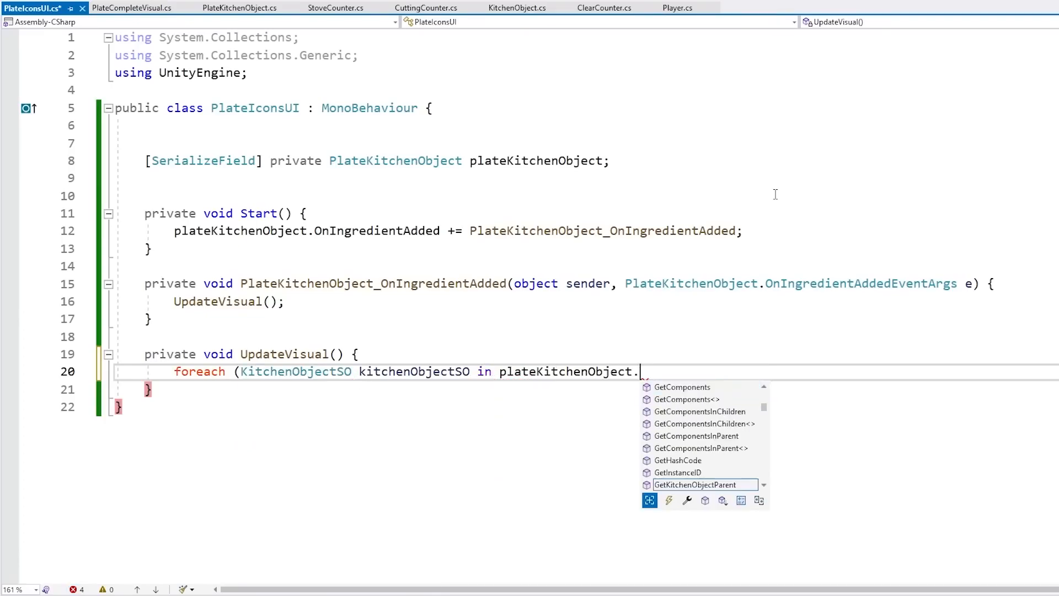
{"action": "type", "text": "()) {"}
{"action": "key", "text": "Return"}
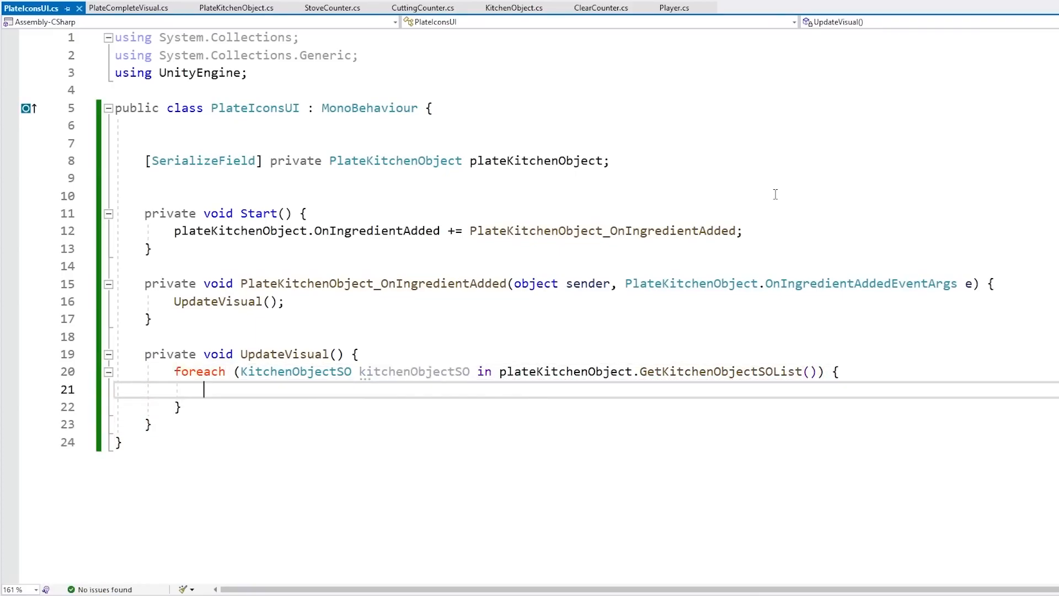
Declare a private Transform iconTemplate field marked [SerializeField] below the plateKitchenObject field and save the script.
{"action": "key", "text": "Up"}
{"action": "key", "text": "Up"}
{"action": "key", "text": "Up"}
{"action": "key", "text": "Up"}
{"action": "key", "text": "Up"}
{"action": "key", "text": "Up"}
{"action": "key", "text": "Up"}
{"action": "key", "text": "Up"}
{"action": "key", "text": "Up"}
{"action": "key", "text": "Up"}
{"action": "key", "text": "Up"}
{"action": "key", "text": "Up"}
{"action": "key", "text": "Up"}
{"action": "key", "text": "Down"}
{"action": "type", "text": "[Seri"}
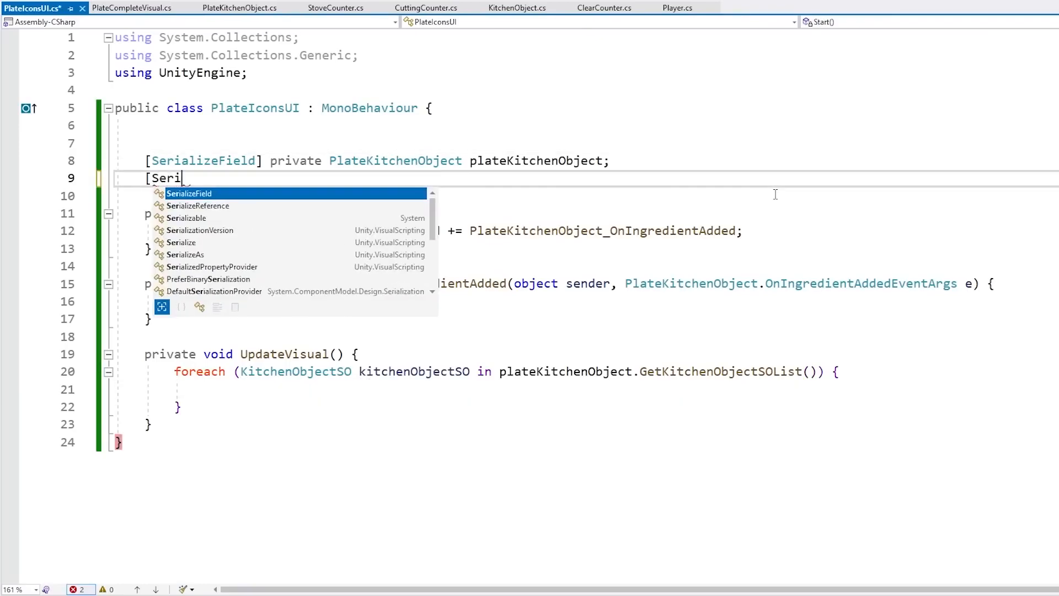
{"action": "type", "text": "alizeField] private Trans"}
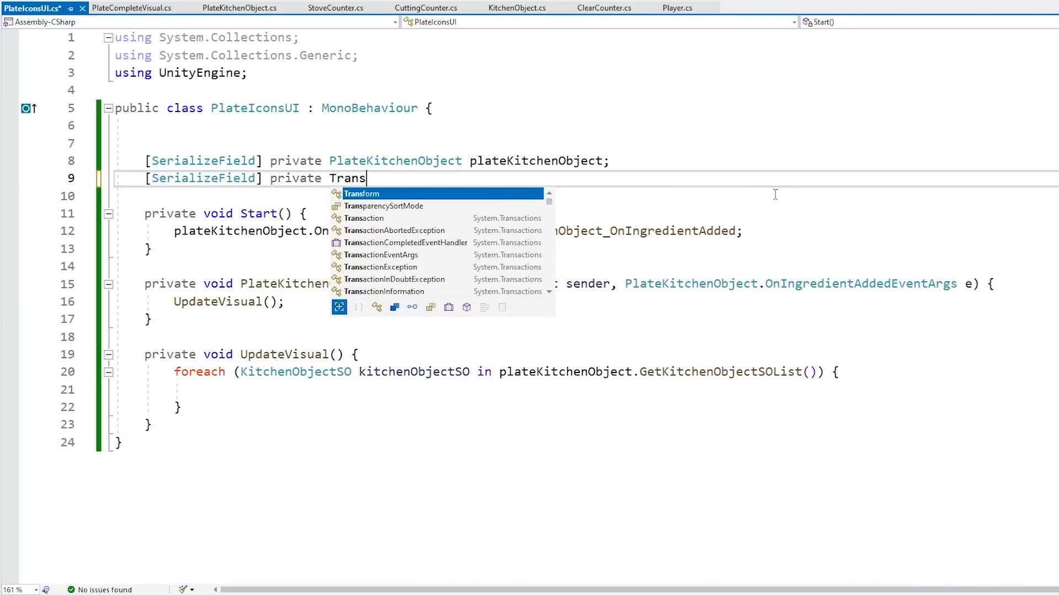
{"action": "type", "text": "form iconTempla"}
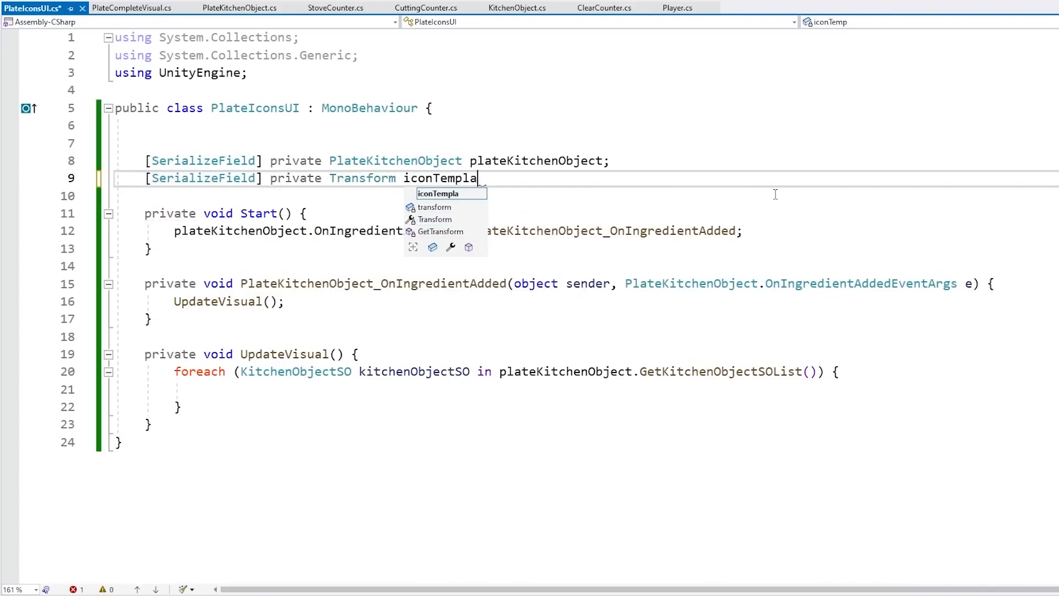
{"action": "type", "text": "te;"}
{"action": "key", "text": "Return"}
{"action": "key", "text": "Up"}
{"action": "key", "text": "End"}
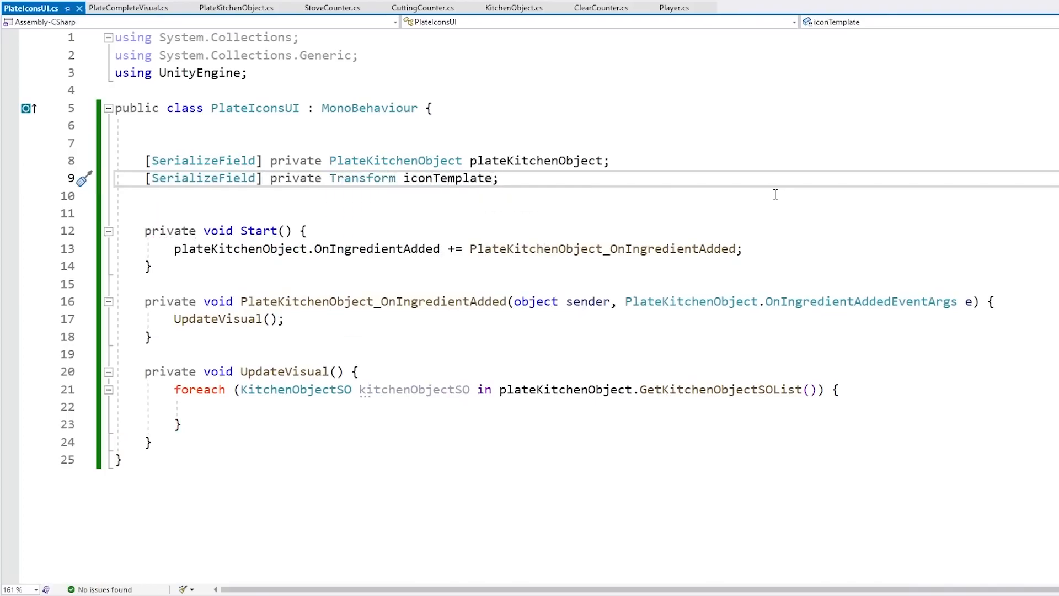
Switch to Unity, assign the IconTemplate object as the Plate Icons UI script's Icon Template reference, and return to the code editor.
{"action": "key", "text": "alt+Tab"}
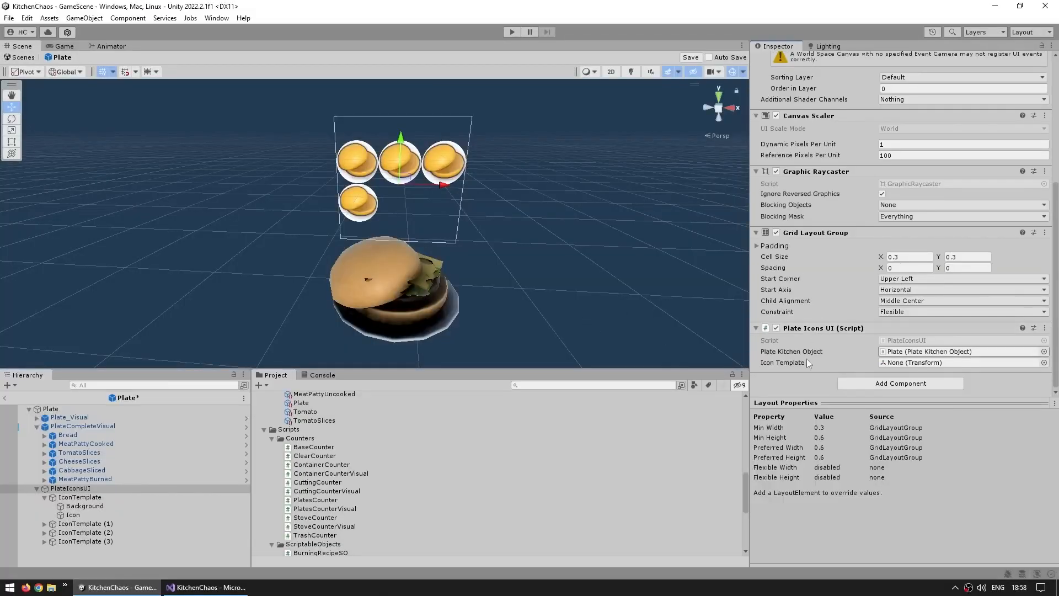
{"action": "left_click_drag", "start_coordinate": [80, 497], "coordinate": [959, 363]}
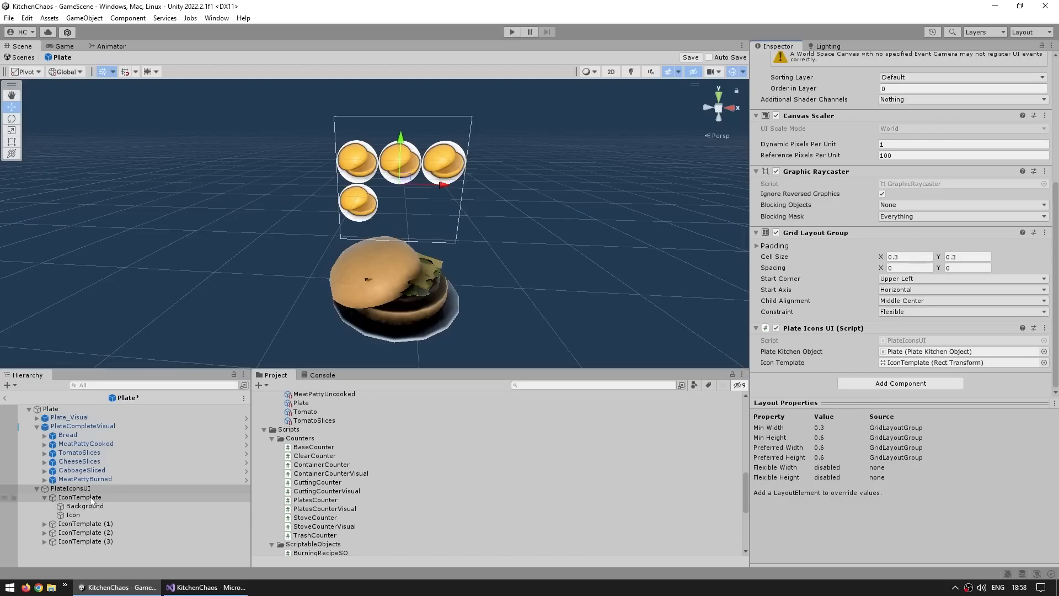
{"action": "left_click", "coordinate": [206, 587]}
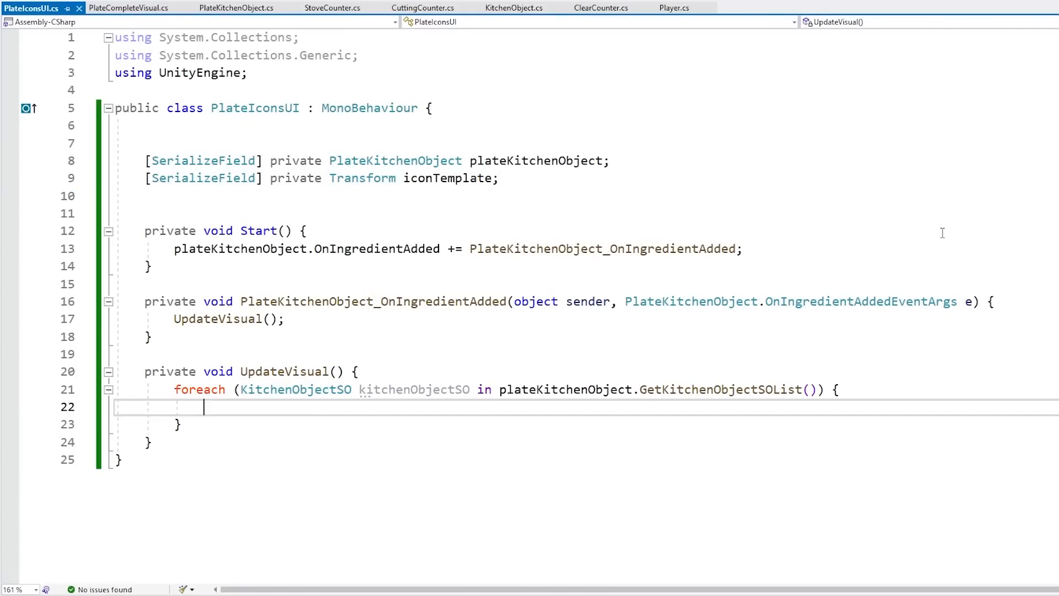
Add an Instantiate call inside the foreach loop with iconTemplate as its first argument.
{"action": "type", "text": "Instantiate();"}
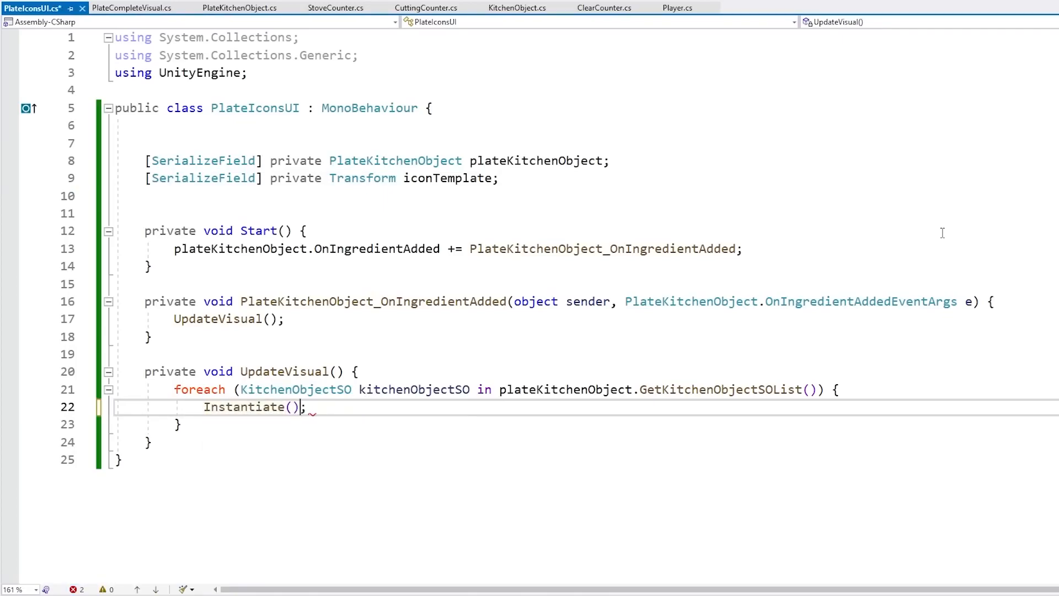
{"action": "key", "text": "Left"}
{"action": "type", "text": "iconTemplate, "}
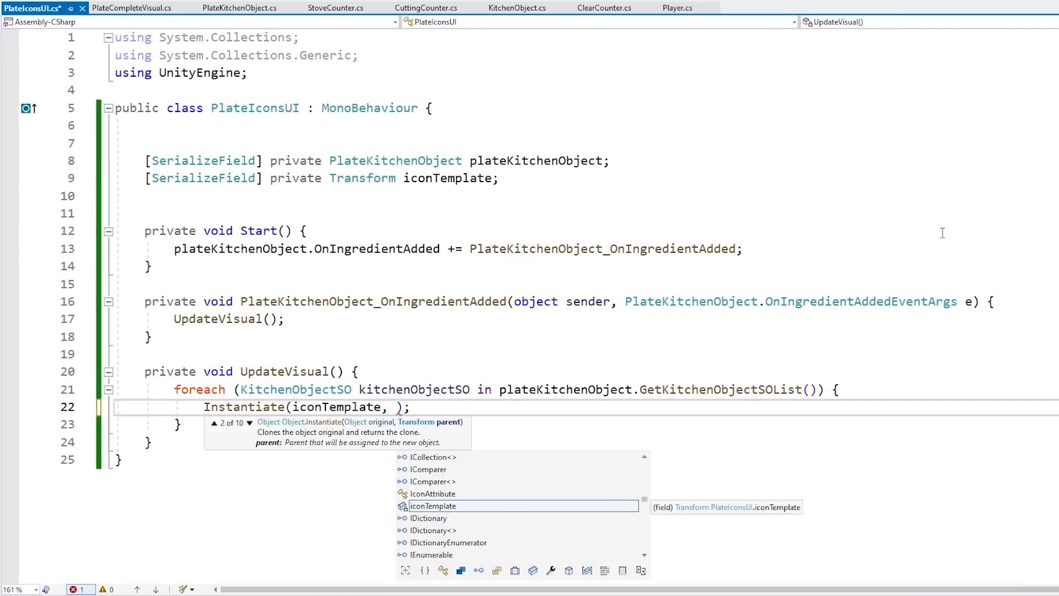
Complete the Instantiate call in UpdateVisual by passing transform as the parent argument after iconTemplate.
{"action": "type", "text": "transform"}
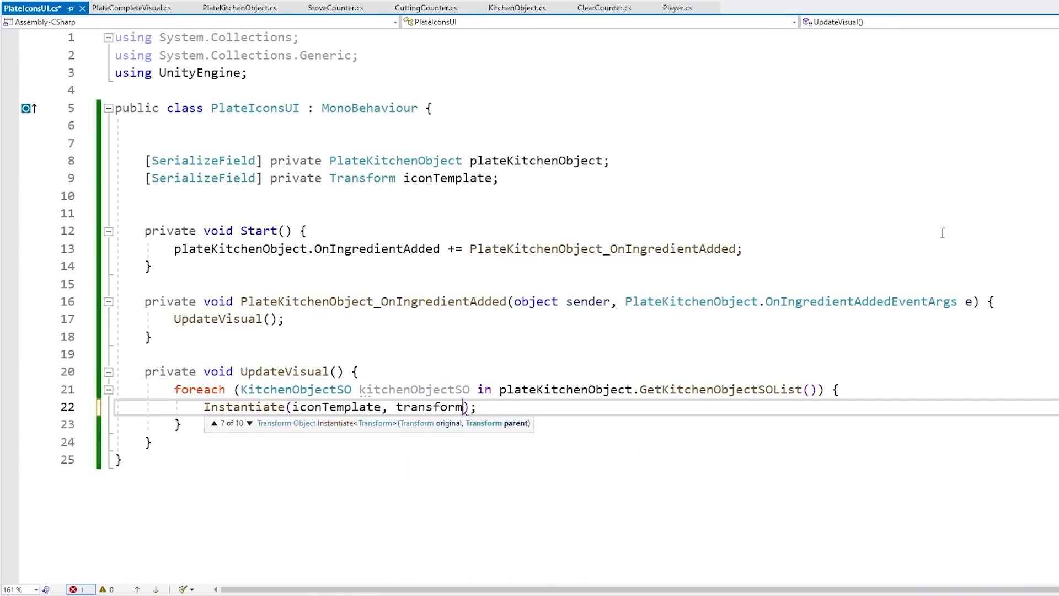
{"action": "key", "text": "Escape"}
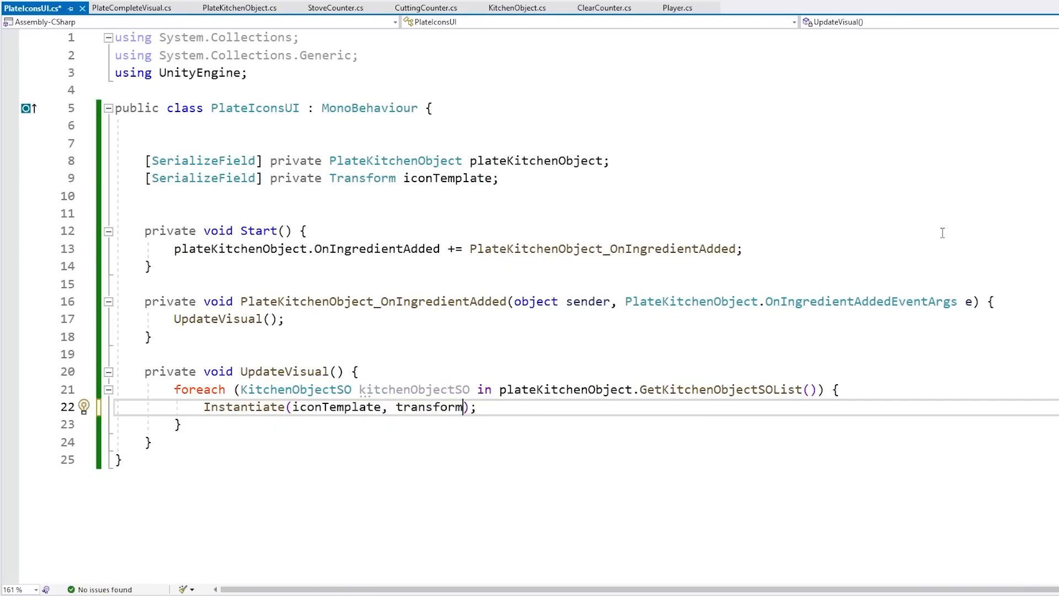
{"action": "key", "text": "ctrl+shift+Left"}
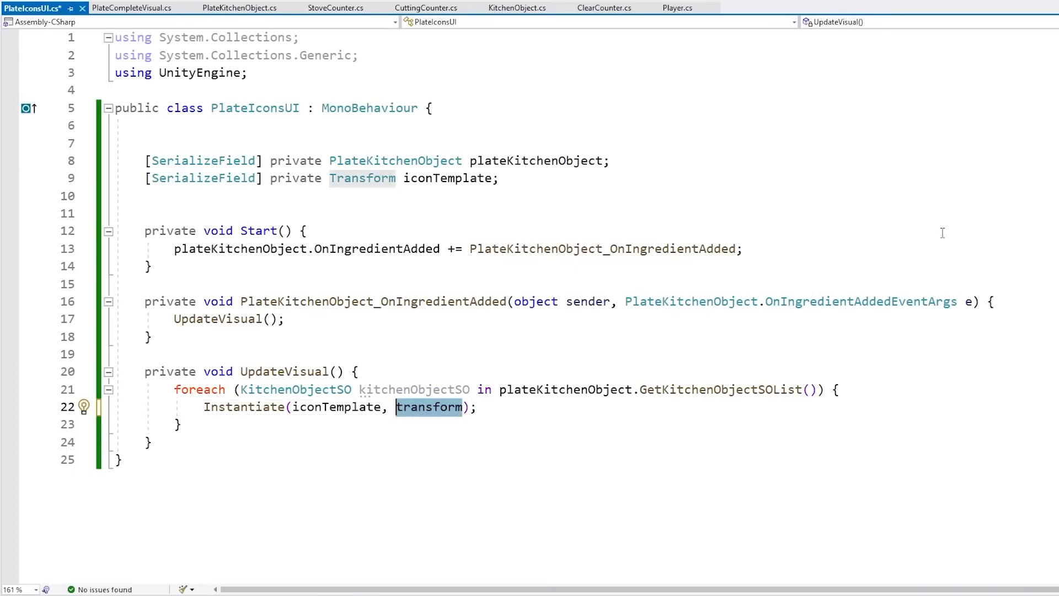
{"action": "type", "text": "null"}
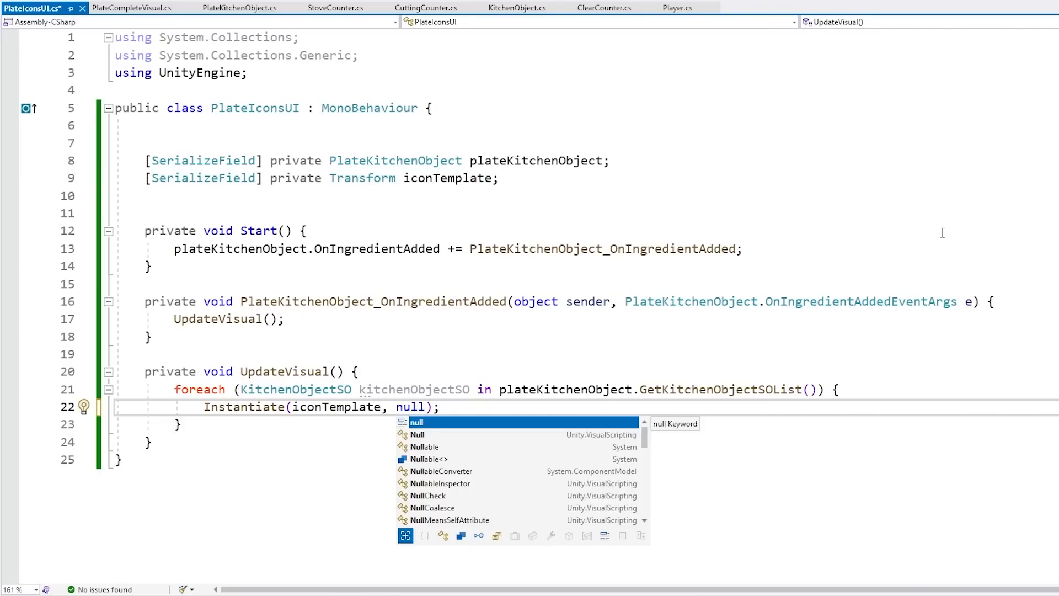
{"action": "key", "text": "ctrl+z"}
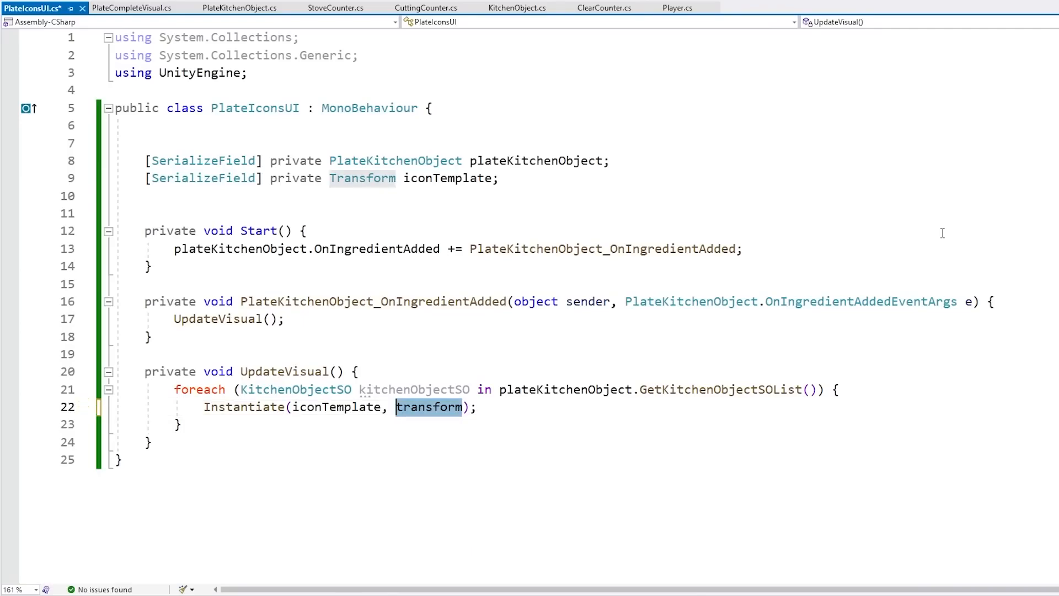
{"action": "key", "text": "Right"}
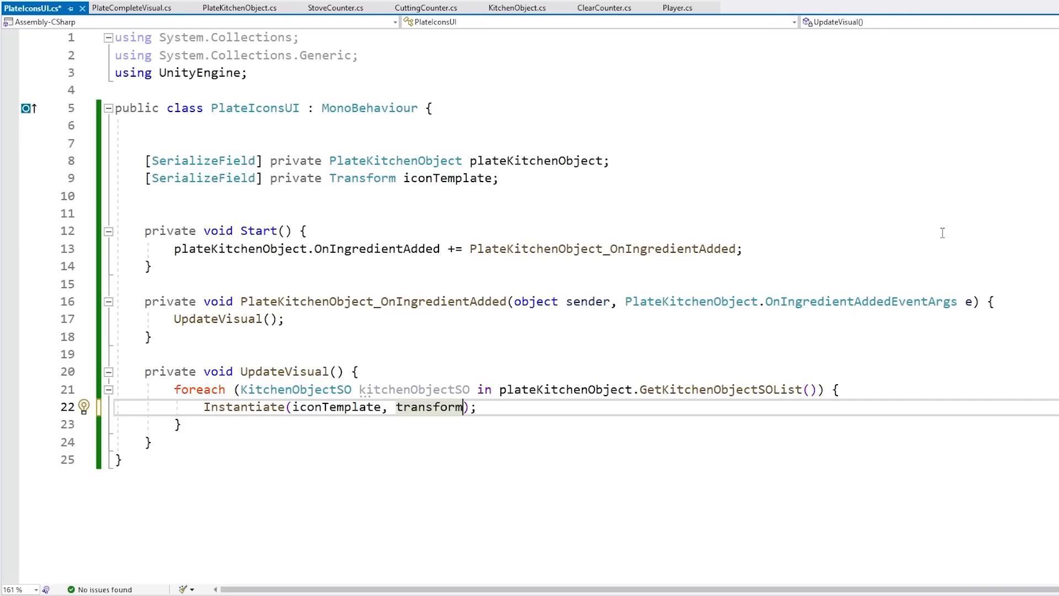
Store the result of the Instantiate call in a Transform variable named iconTransform.
{"action": "key", "text": "Home"}
{"action": "type", "text": "Transform ic"}
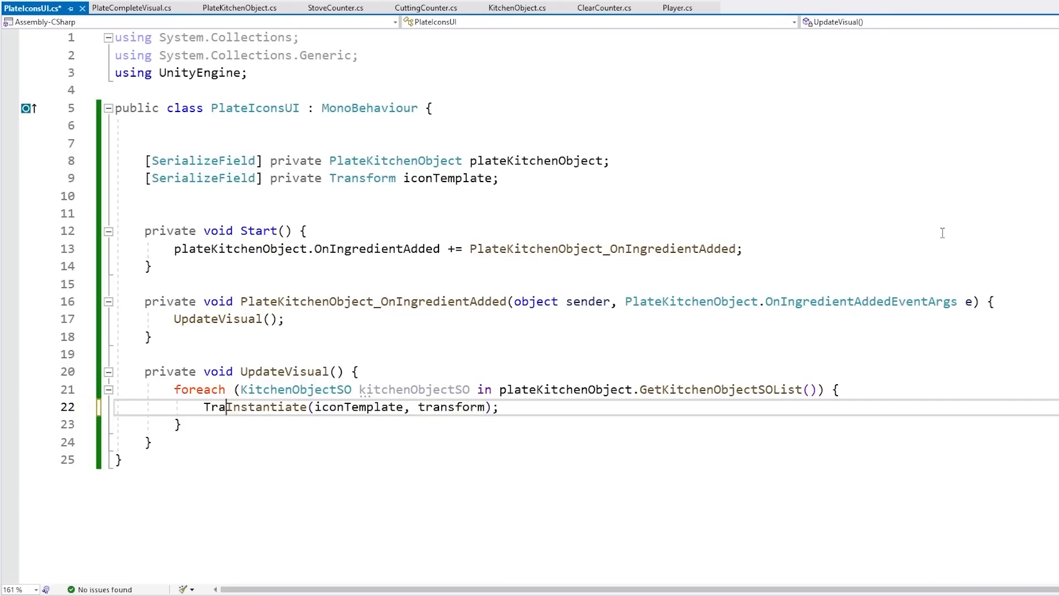
{"action": "type", "text": "onTransform ="}
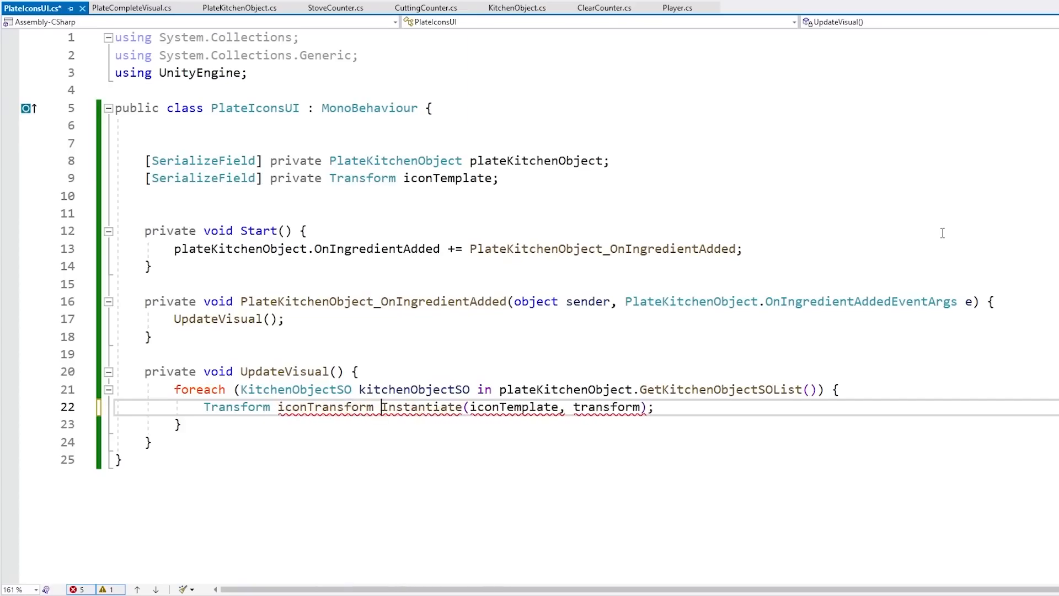
{"action": "key", "text": "Left"}
{"action": "key", "text": "Left"}
{"action": "key", "text": "Left"}
{"action": "key", "text": "End"}
{"action": "key", "text": "Return"}
{"action": "type", "text": "iconTransform."}
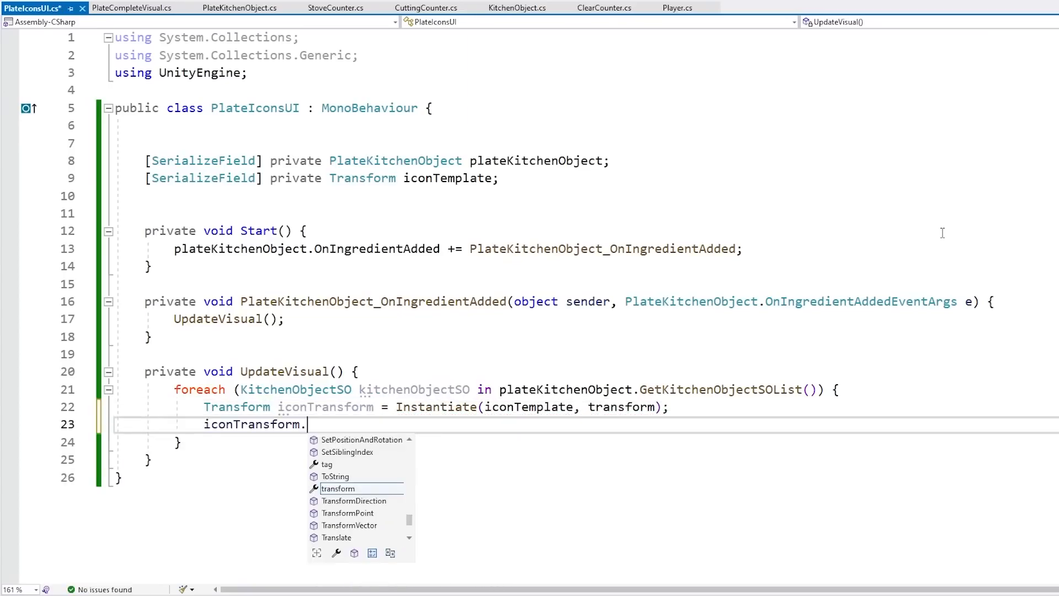
{"action": "type", "text": "Find/()"}
{"action": "key", "text": "BackSpace"}
{"action": "key", "text": "BackSpace"}
{"action": "key", "text": "BackSpace"}
{"action": "type", "text": "();"}
{"action": "key", "text": "Left"}
{"action": "key", "text": "Left"}
{"action": "type", "text": "\"Image\").GetComponent<I"}
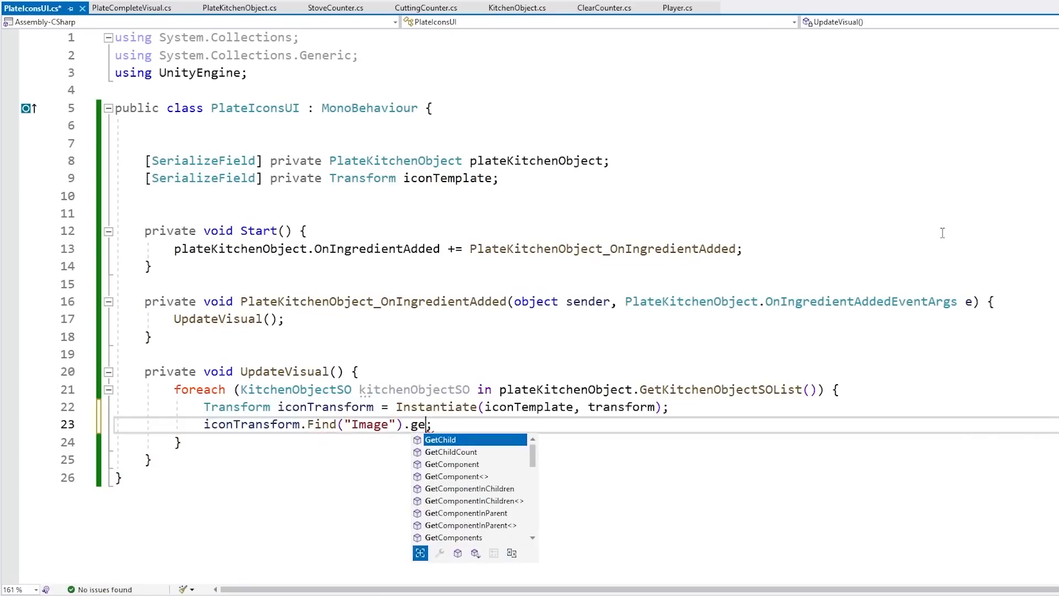
{"action": "type", "text": "mag"}
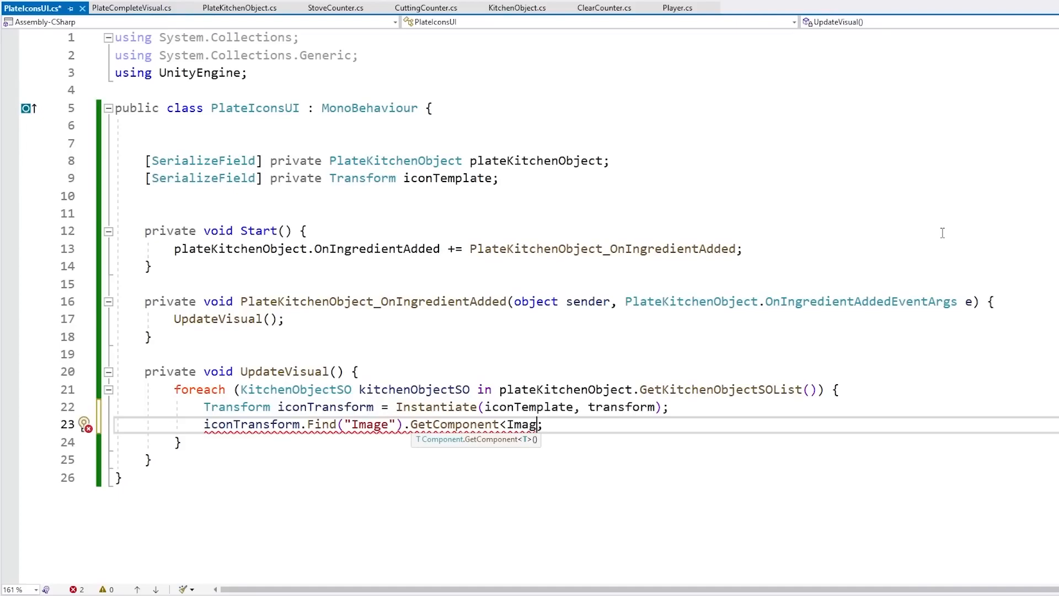
{"action": "key", "text": "End"}
{"action": "key", "text": "shift+Up"}
{"action": "key", "text": "Delete"}
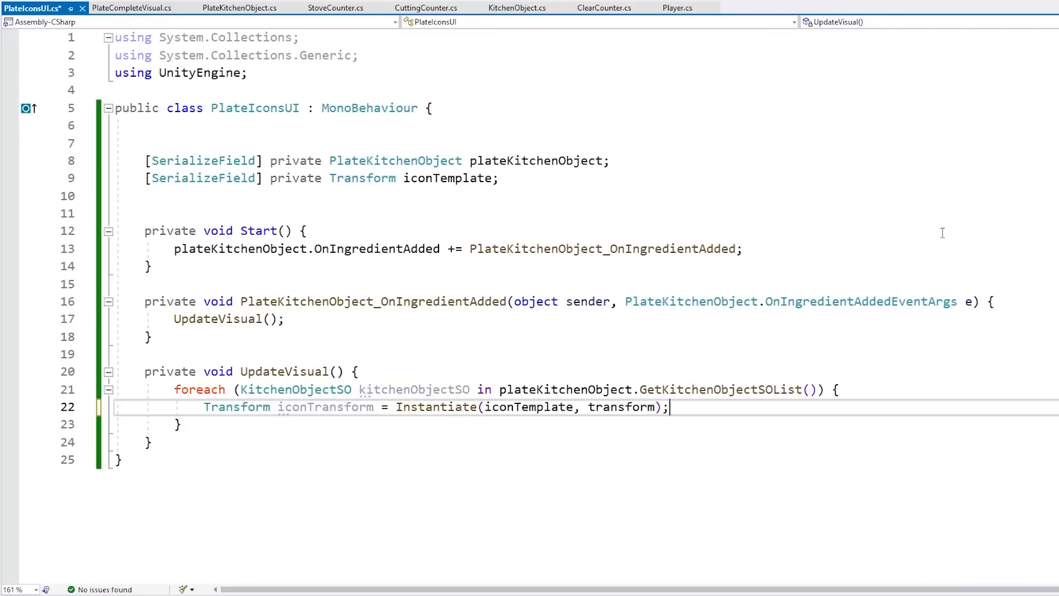
Save the PlateIconsUI script, switch to Unity and create a C# script named PlateIconsSingleUI in the Scripts folder.
{"action": "key", "text": "ctrl+s"}
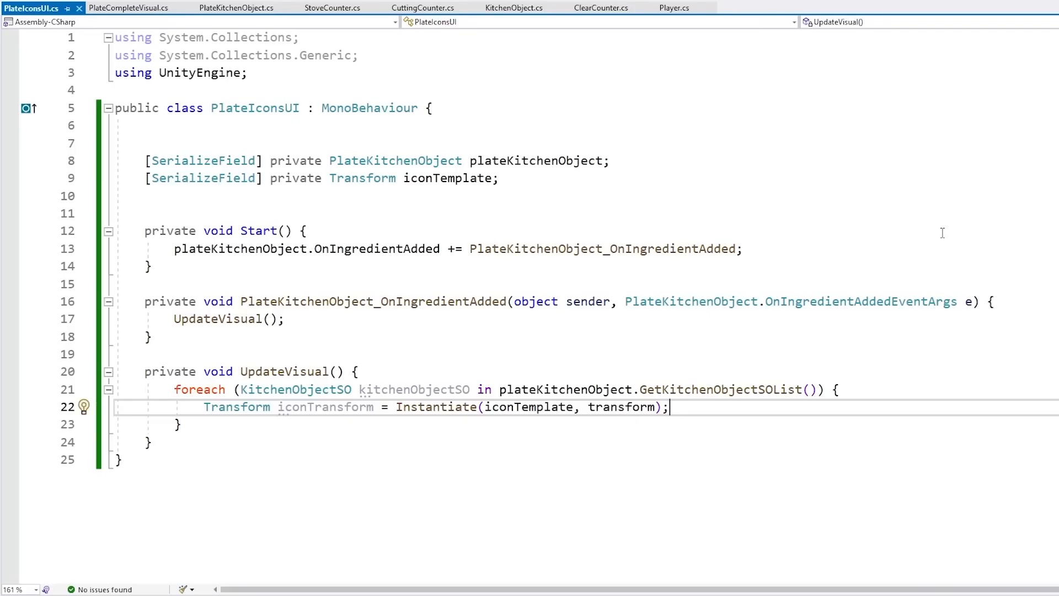
{"action": "key", "text": "alt+Tab"}
{"action": "right_click", "coordinate": [306, 517]}
{"action": "mouse_move", "coordinate": [334, 234]}
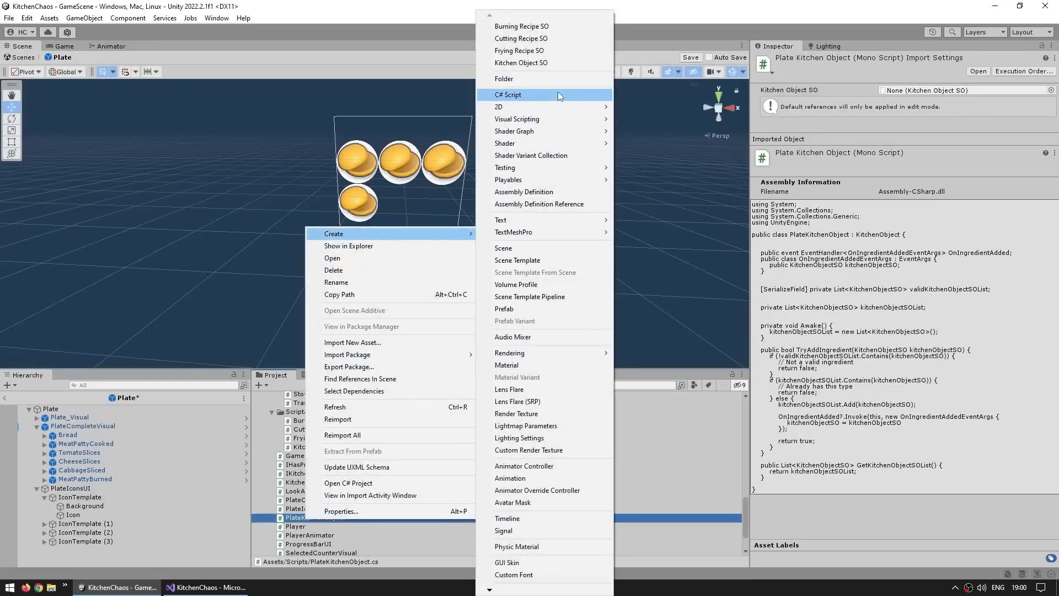
{"action": "left_click", "coordinate": [559, 95]}
{"action": "type", "text": "PlateIconsSingleUI"}
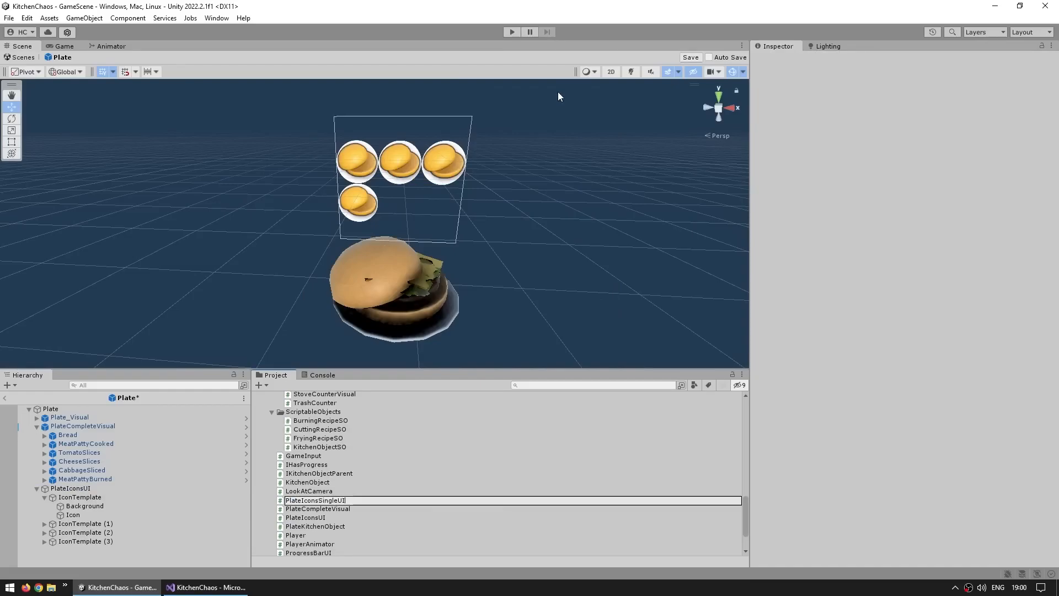
Attach the PlateIconsSingleUI script to IconTemplate and delete the duplicates IconTemplate (1), (2) and (3).
{"action": "left_click", "coordinate": [98, 498]}
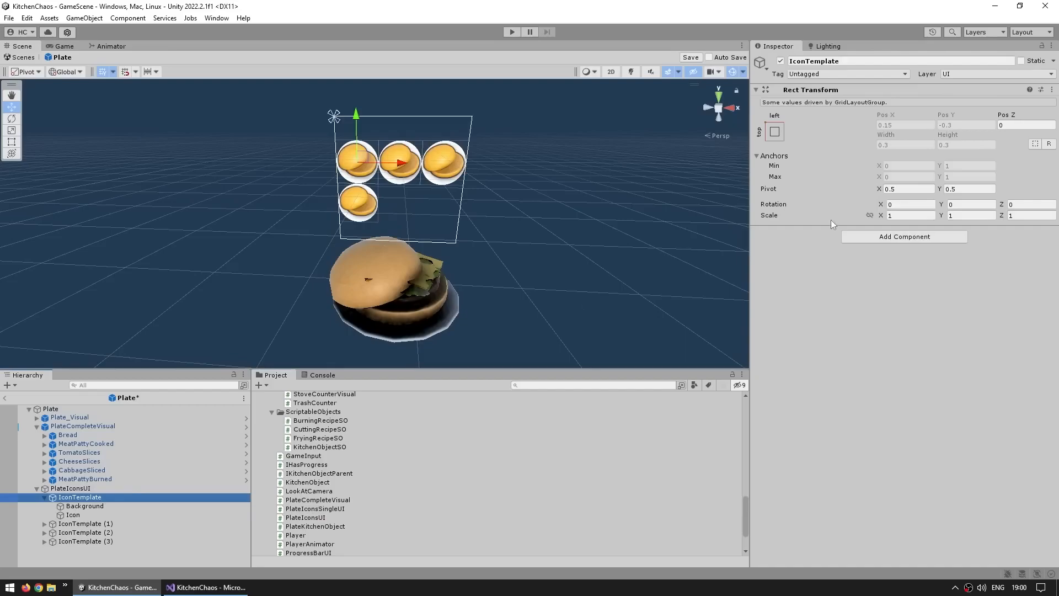
{"action": "left_click_drag", "start_coordinate": [325, 509], "coordinate": [846, 461]}
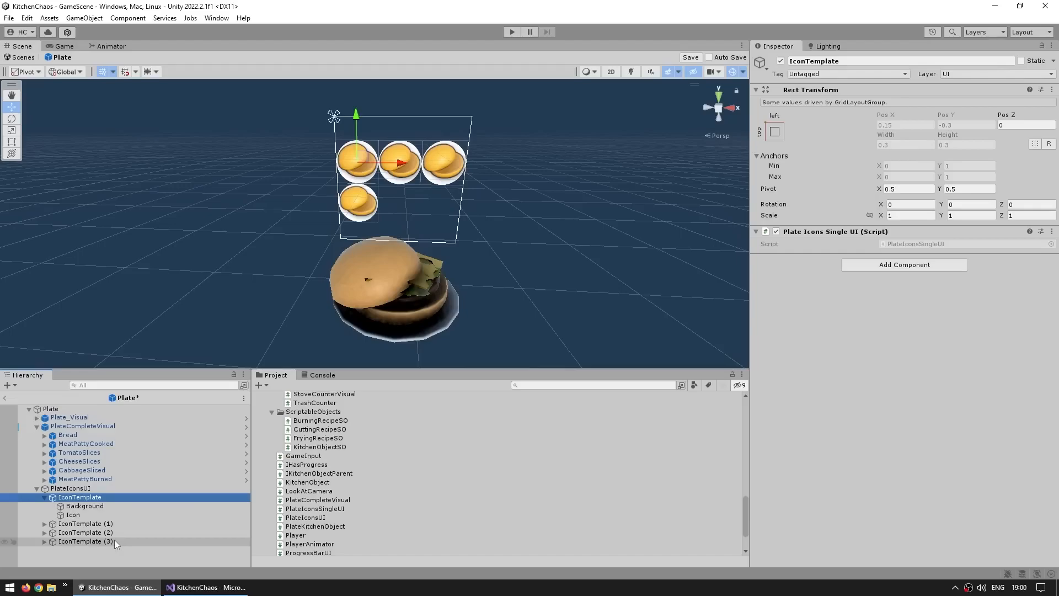
{"action": "left_click", "coordinate": [110, 524]}
{"action": "left_click", "coordinate": [97, 542], "text": "shift"}
{"action": "key", "text": "Delete"}
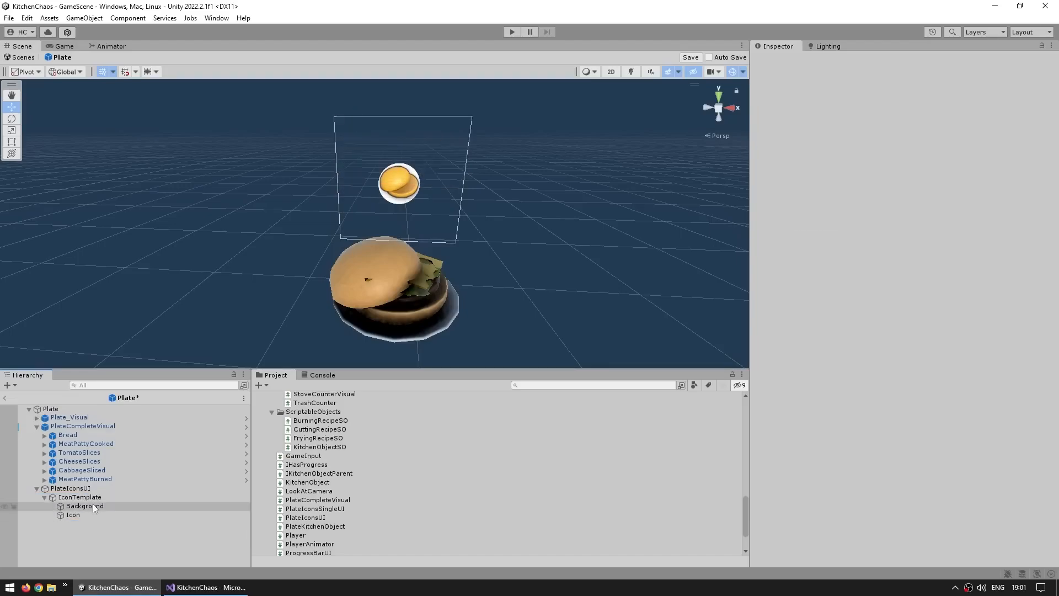
Open the PlateIconsSingleUI script in Visual Studio and replace its default Start and Update code with an empty class body.
{"action": "left_click", "coordinate": [97, 497]}
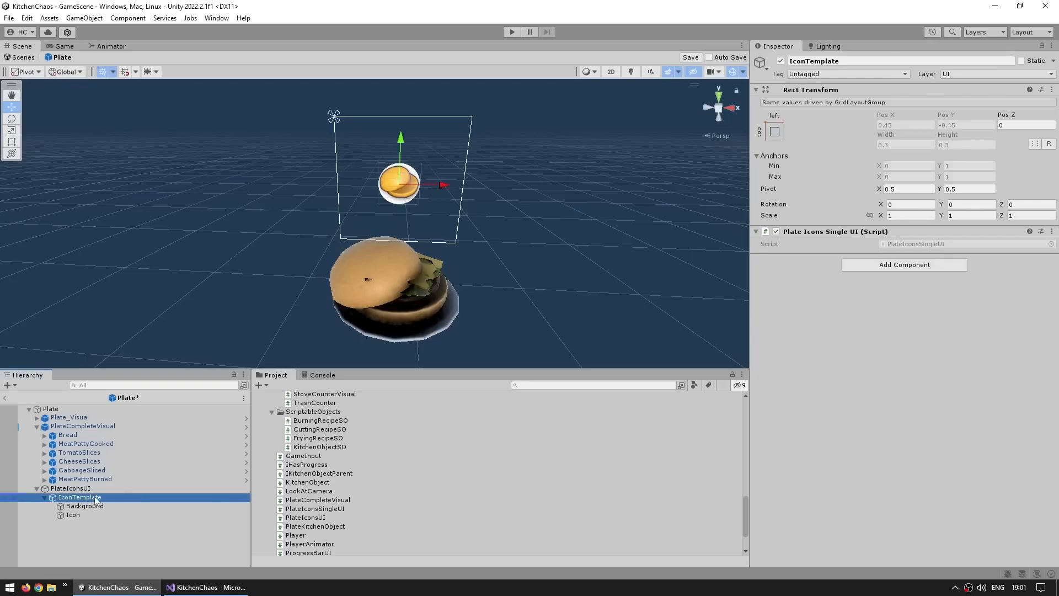
{"action": "double_click", "coordinate": [916, 244]}
{"action": "left_click_drag", "start_coordinate": [123, 125], "coordinate": [654, 500]}
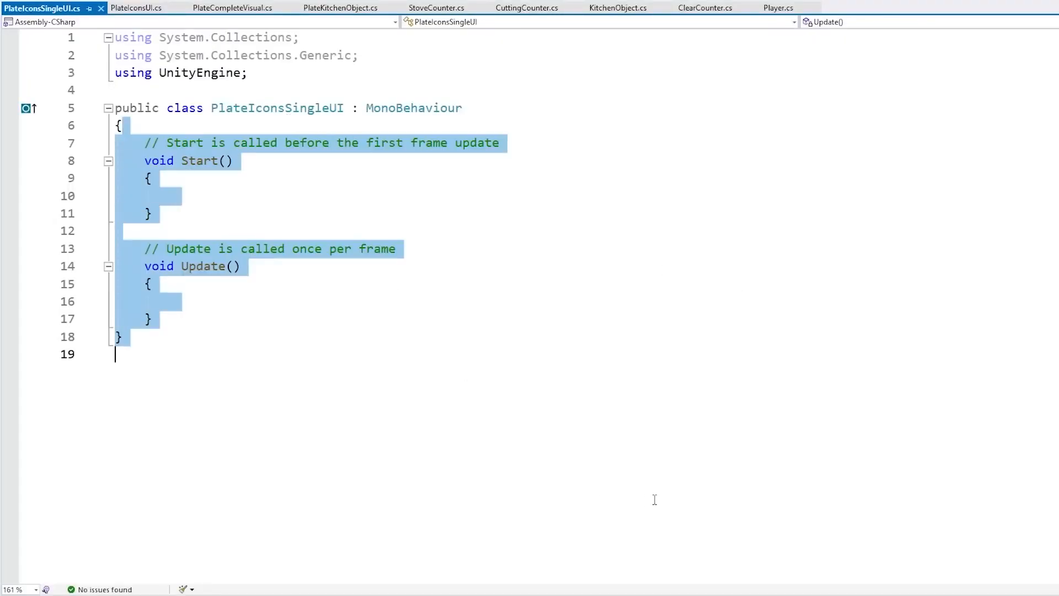
{"action": "key", "text": "Return"}
{"action": "key", "text": "Return"}
{"action": "key", "text": "Return"}
{"action": "type", "text": "}"}
{"action": "key", "text": "Up"}
{"action": "key", "text": "Return"}
{"action": "key", "text": "Return"}
Begin a public void method named SetKitchenObjectSO inside the PlateIconsSingleUI class.
{"action": "type", "text": "punlicv"}
{"action": "key", "text": "BackSpace"}
{"action": "key", "text": "BackSpace"}
{"action": "key", "text": "BackSpace"}
{"action": "key", "text": "BackSpace"}
{"action": "key", "text": "BackSpace"}
{"action": "key", "text": "BackSpace"}
{"action": "type", "text": "blic void SetKitchenObjecftSO"}
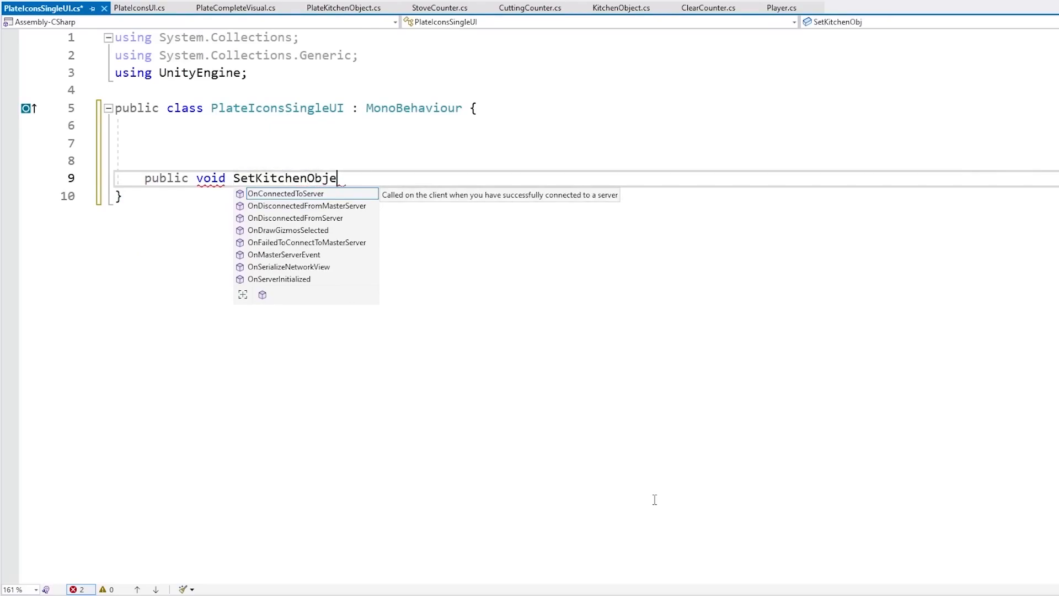
{"action": "key", "text": "Left"}
{"action": "key", "text": "Left"}
{"action": "key", "text": "Left"}
{"action": "key", "text": "BackSpace"}
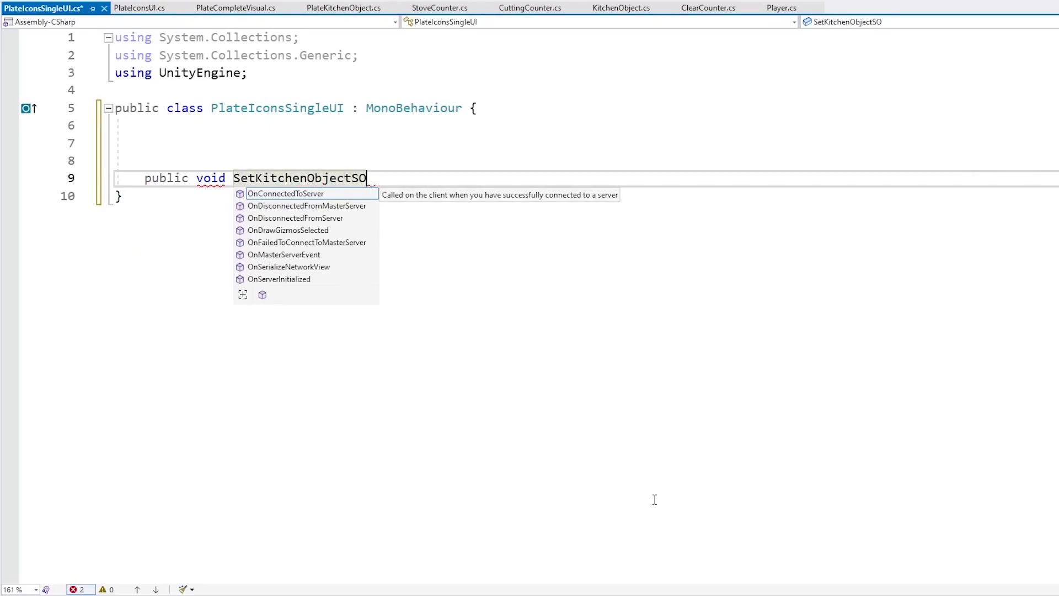
Give SetKitchenObjectSO an empty body and a KitchenObjectSO parameter named kitchenObjectSO.
{"action": "key", "text": "End"}
{"action": "type", "text": "(){"}
{"action": "key", "text": "Return"}
{"action": "type", "text": "}"}
{"action": "key", "text": "Up"}
{"action": "key", "text": "End"}
{"action": "key", "text": "Left"}
{"action": "key", "text": "Left"}
{"action": "key", "text": "Left"}
{"action": "type", "text": "Kitch"}
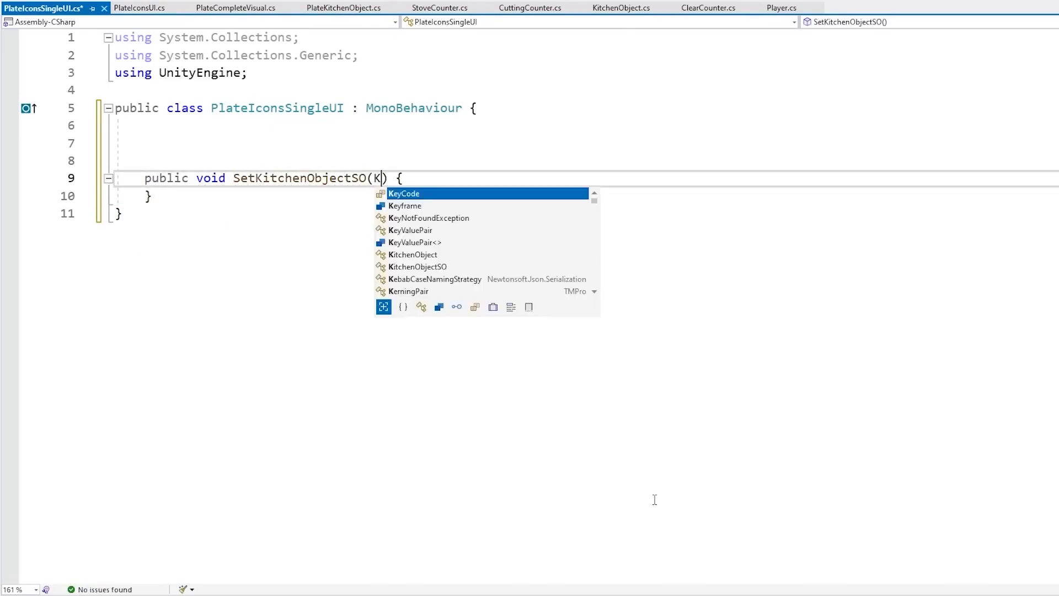
{"action": "type", "text": "enObjectSO"}
{"action": "key", "text": "Tab"}
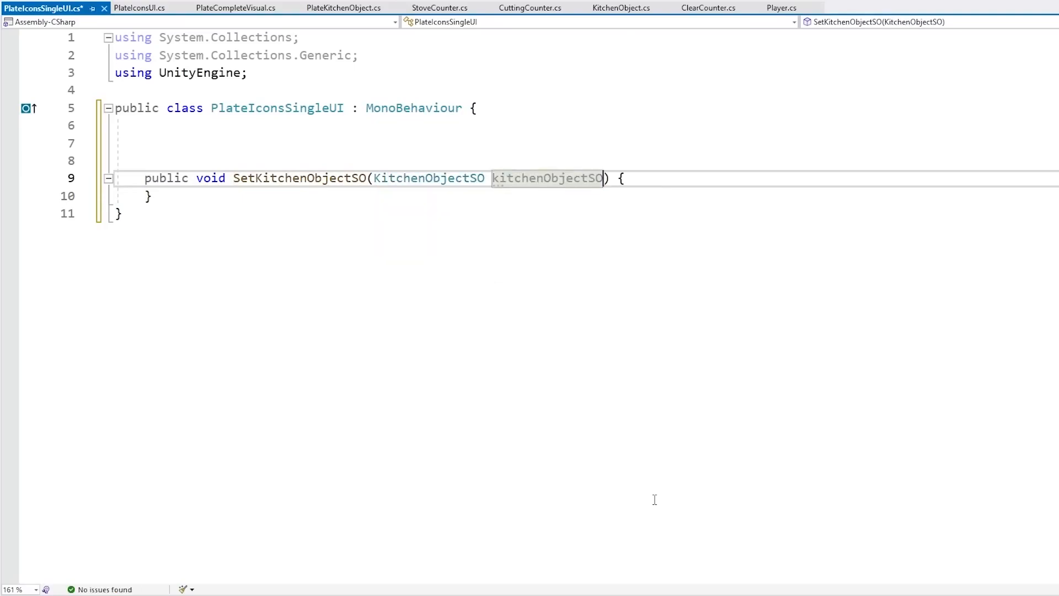
Add a serialized private field named image of the UnityEngine.UI type Image above the SetKitchenObjectSO method.
{"action": "key", "text": "Up"}
{"action": "key", "text": "Up"}
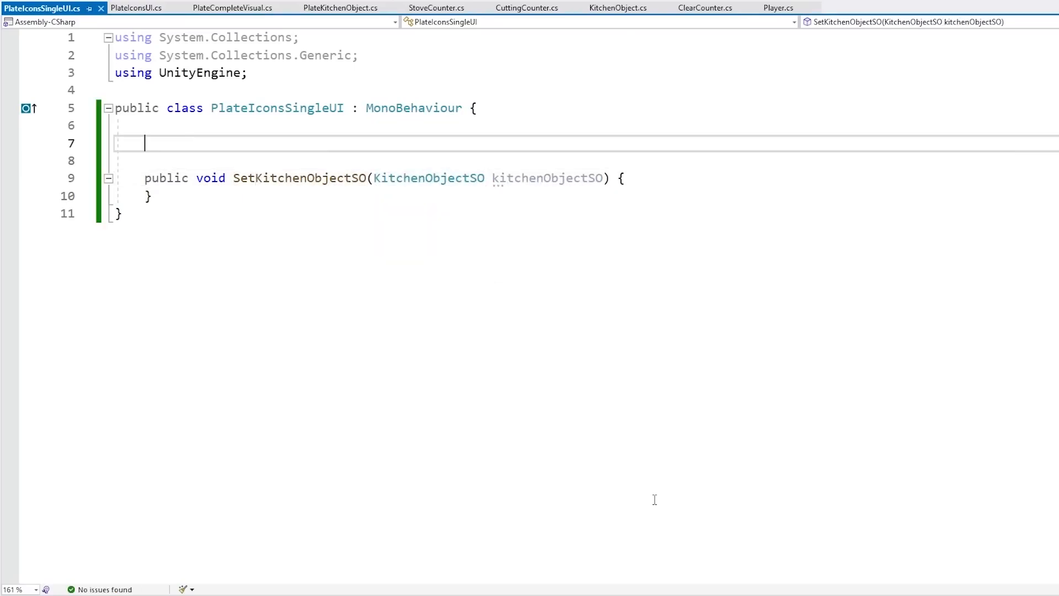
{"action": "key", "text": "Return"}
{"action": "type", "text": "[Ser"}
{"action": "key", "text": "Tab"}
{"action": "type", "text": "] private Image"}
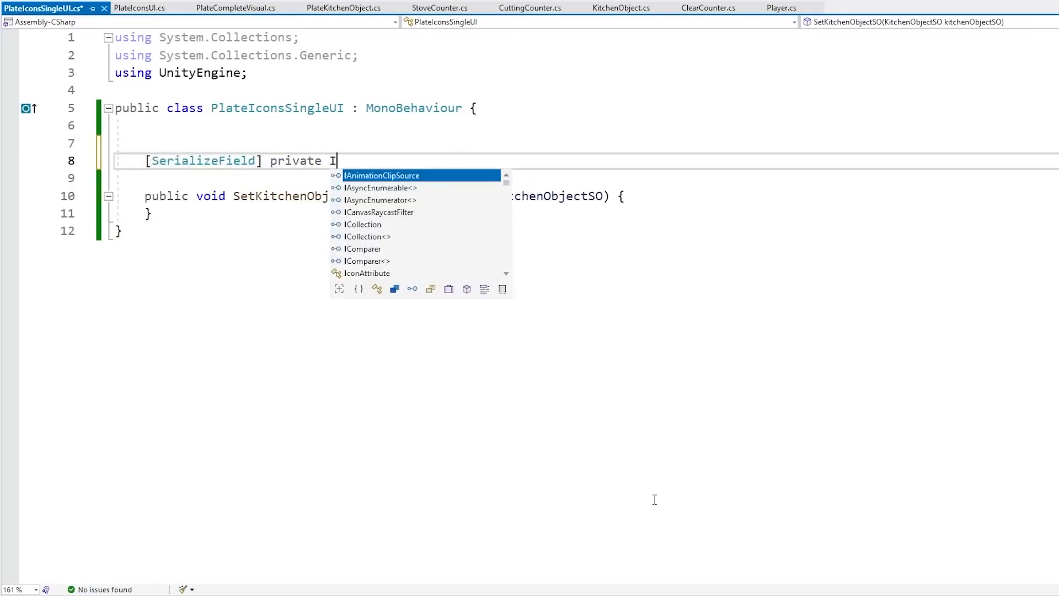
{"action": "key", "text": "Up"}
{"action": "key", "text": "Up"}
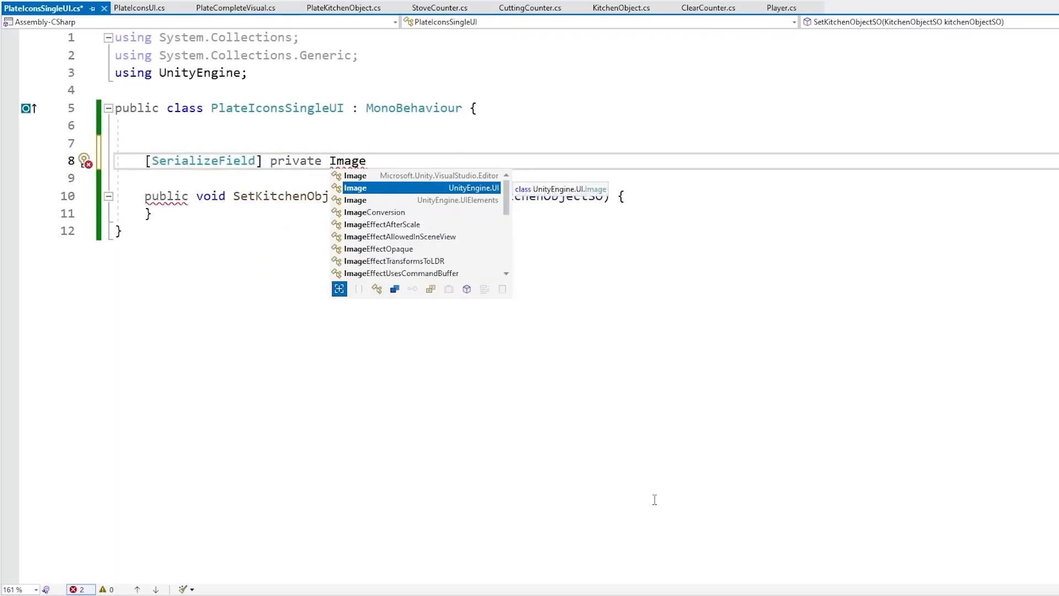
{"action": "key", "text": "Tab"}
{"action": "type", "text": "image;"}
{"action": "key", "text": "Return"}
{"action": "key", "text": "Up"}
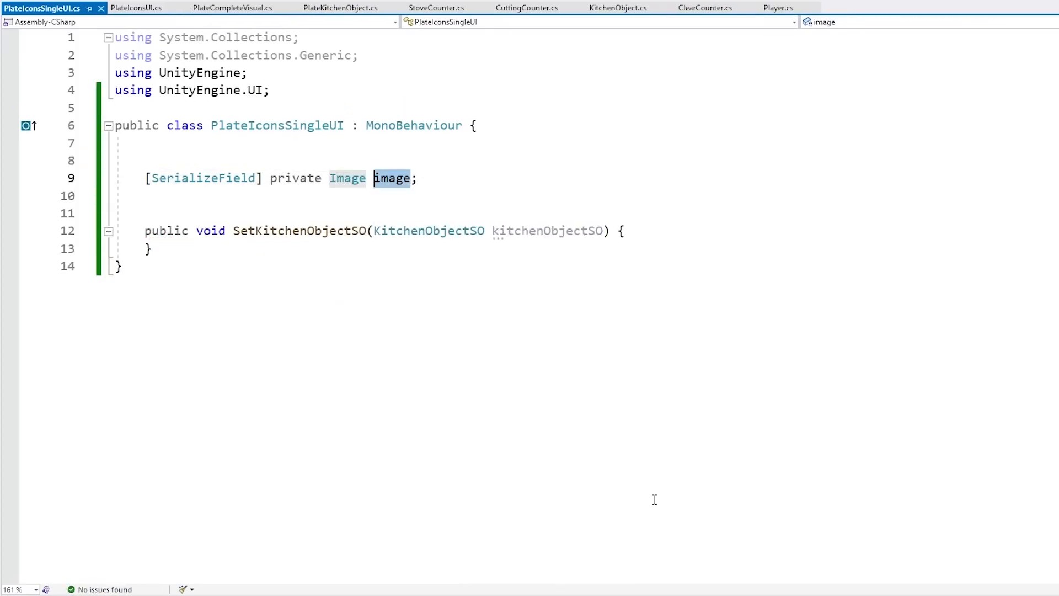
In SetKitchenObjectSO, assign kitchenObjectSO.sprite to image.sprite, add a blank line after the method and save the script.
{"action": "key", "text": "Down"}
{"action": "key", "text": "Down"}
{"action": "key", "text": "Down"}
{"action": "key", "text": "End"}
{"action": "key", "text": "Return"}
{"action": "type", "text": "image.sprite = "}
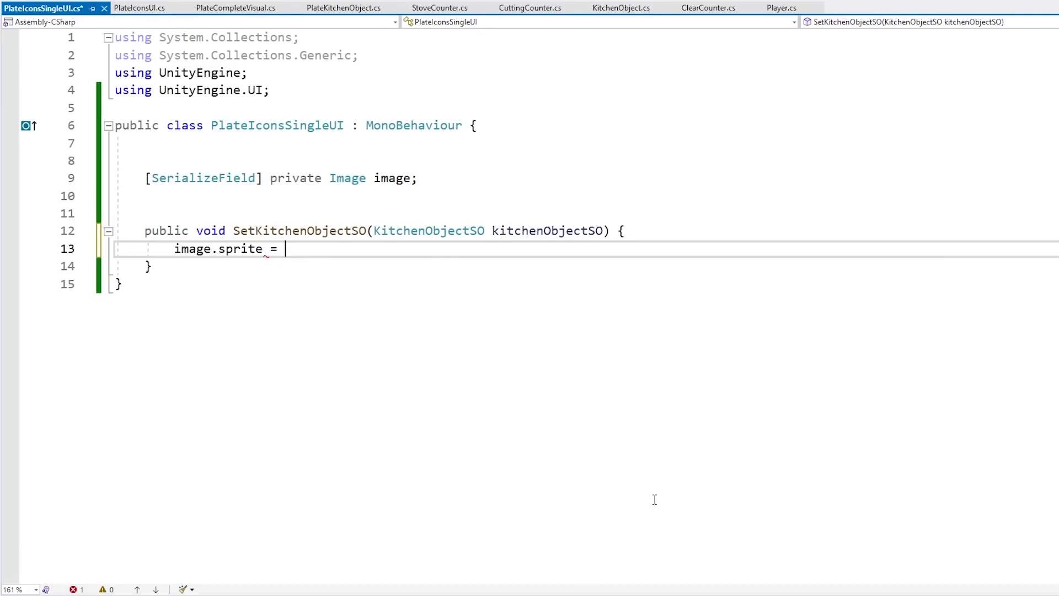
{"action": "type", "text": "kitchenObjectSO.sprite;"}
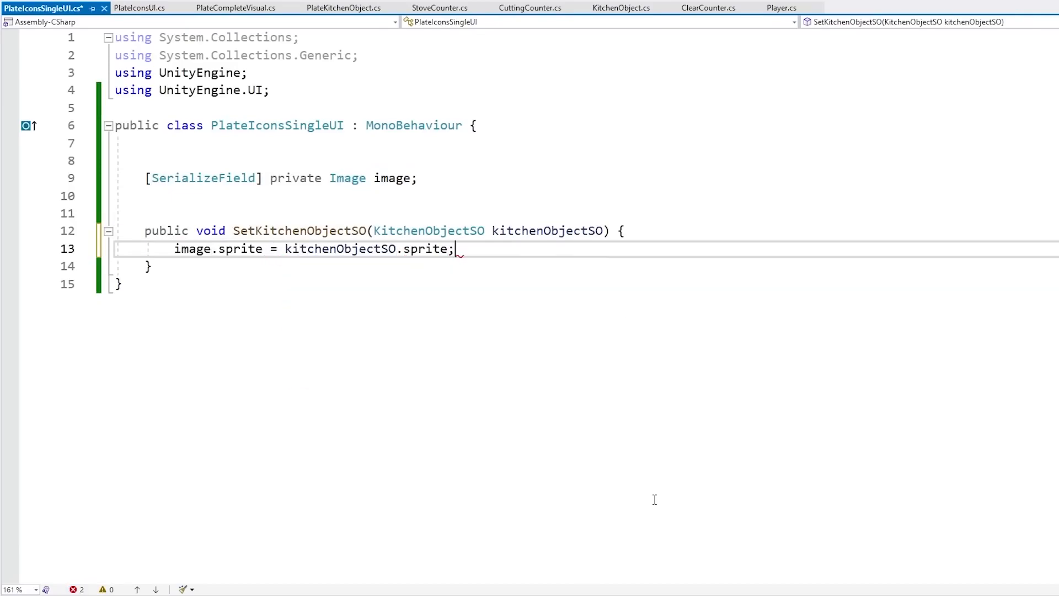
{"action": "key", "text": "ctrl+s"}
{"action": "key", "text": "Down"}
{"action": "key", "text": "Return"}
{"action": "key", "text": "ctrl+s"}
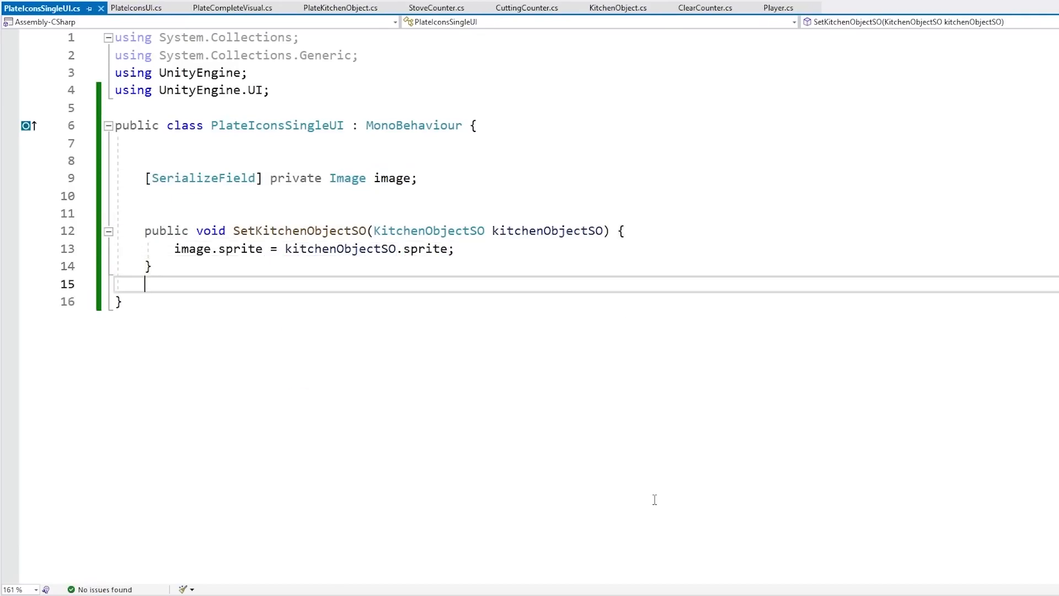
Switch to Unity and assign the Icon object to the Image field of IconTemplate's Plate Icons Single UI component.
{"action": "left_click_drag", "start_coordinate": [458, 180], "coordinate": [455, 170]}
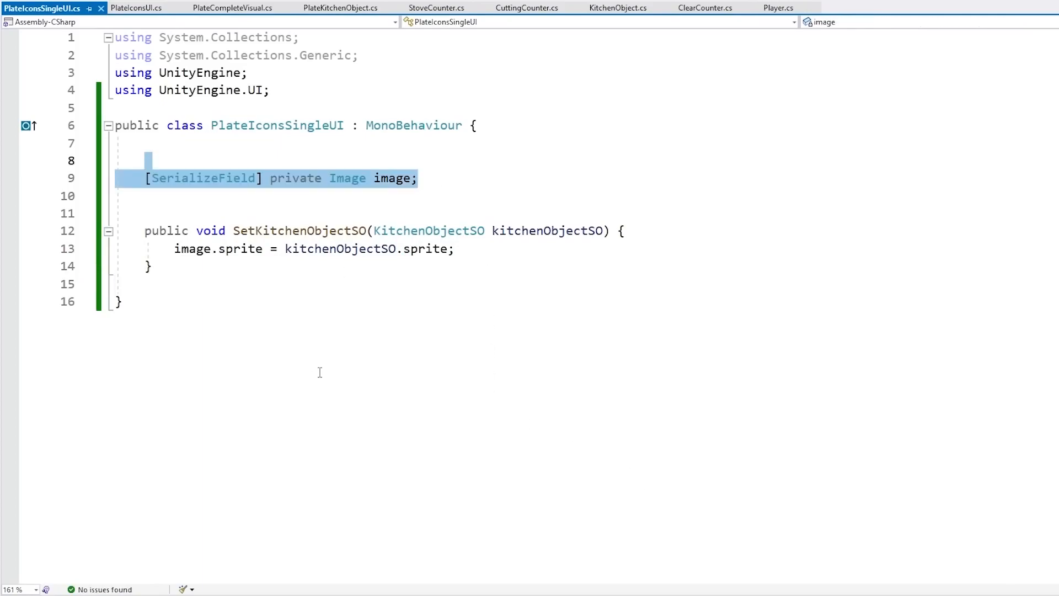
{"action": "key", "text": "alt+Tab"}
{"action": "left_click_drag", "start_coordinate": [64, 515], "coordinate": [925, 259]}
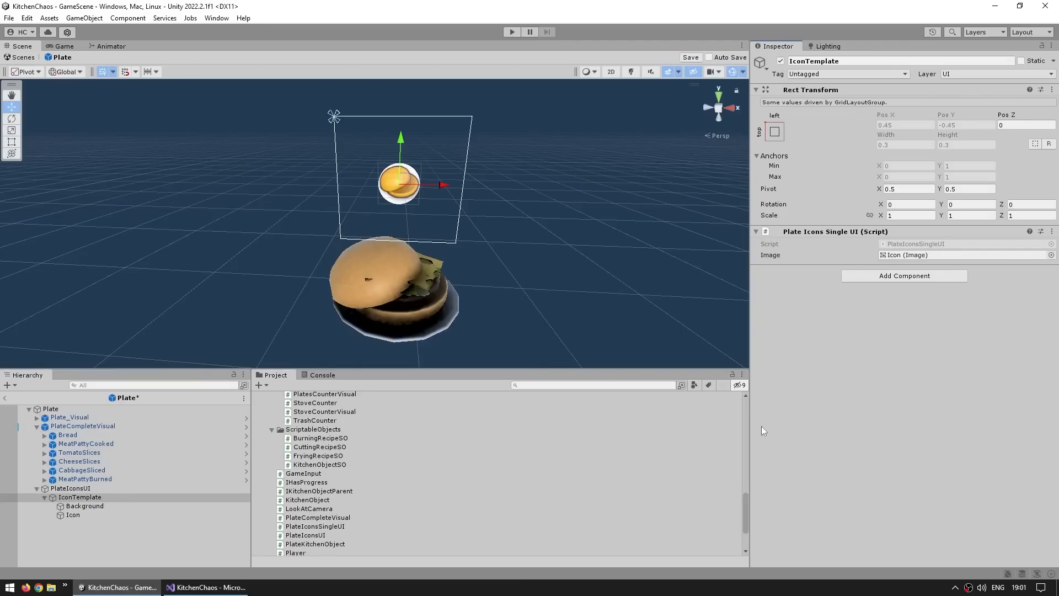
Switch to Visual Studio and, below the Instantiate line in PlateIconsUI's UpdateVisual, add iconTransform.GetComponent<PlateIconsSingleUI>();.
{"action": "key", "text": "alt+Tab"}
{"action": "left_click", "coordinate": [247, 111]}
{"action": "double_click", "coordinate": [322, 409]}
{"action": "key", "text": "ctrl+c"}
{"action": "key", "text": "End"}
{"action": "key", "text": "Return"}
{"action": "key", "text": "ctrl+v"}
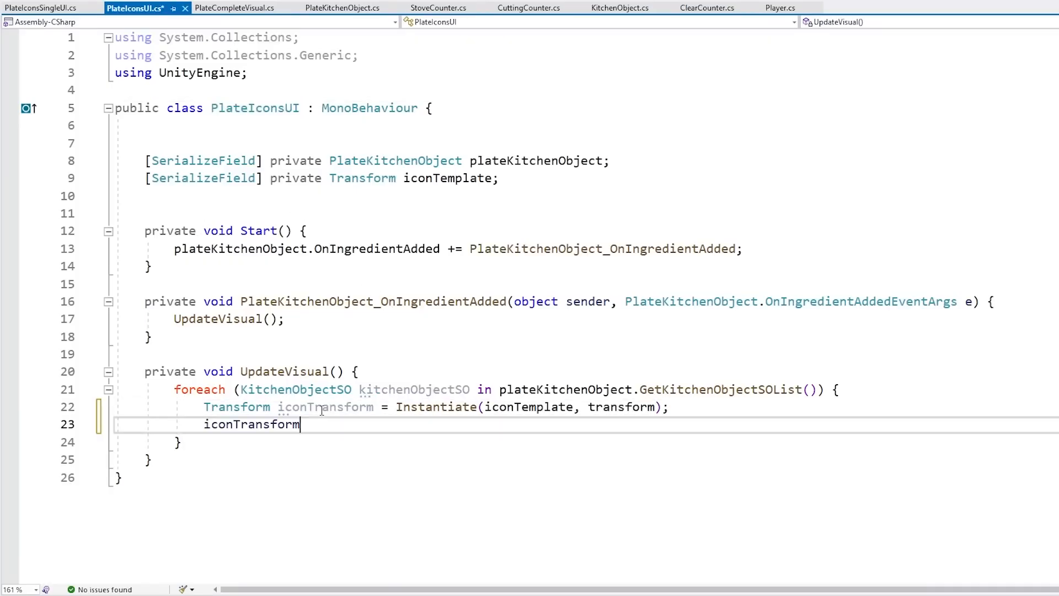
{"action": "type", "text": ".GetComponent<"}
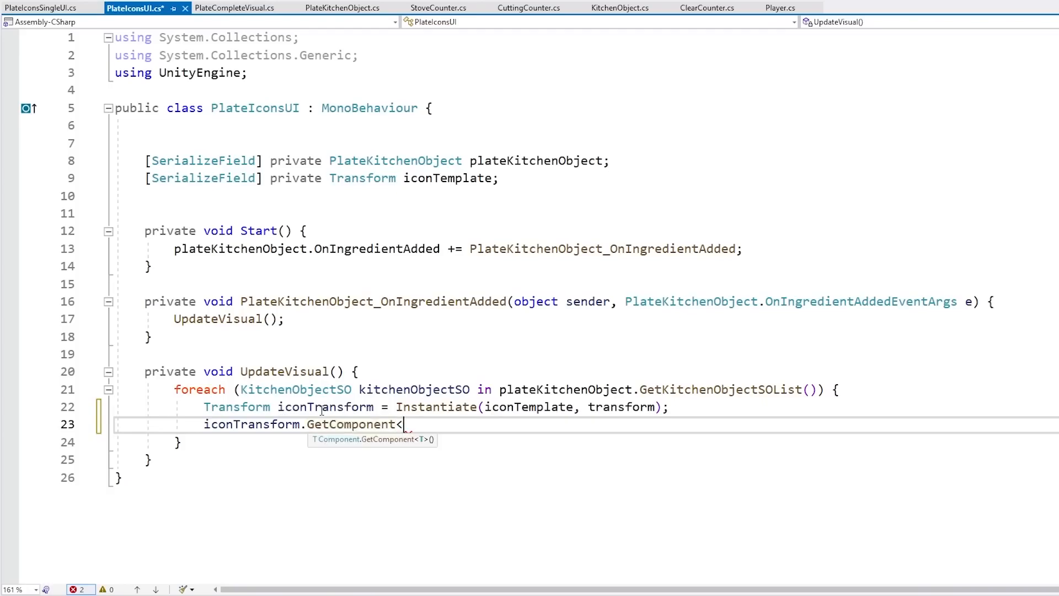
{"action": "type", "text": "PlateIcon"}
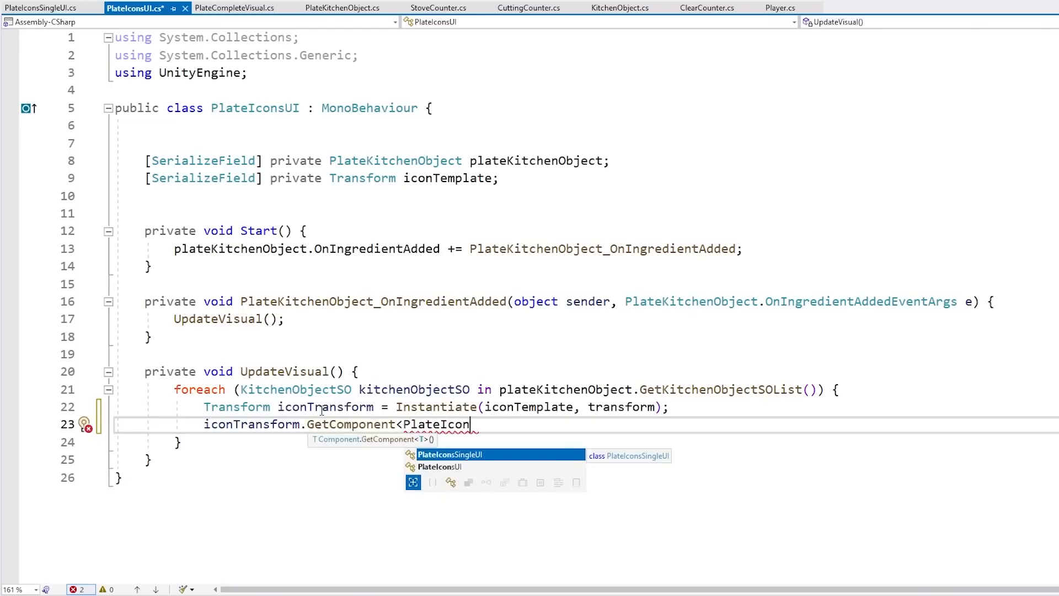
{"action": "key", "text": "Tab"}
{"action": "type", "text": ">();"}
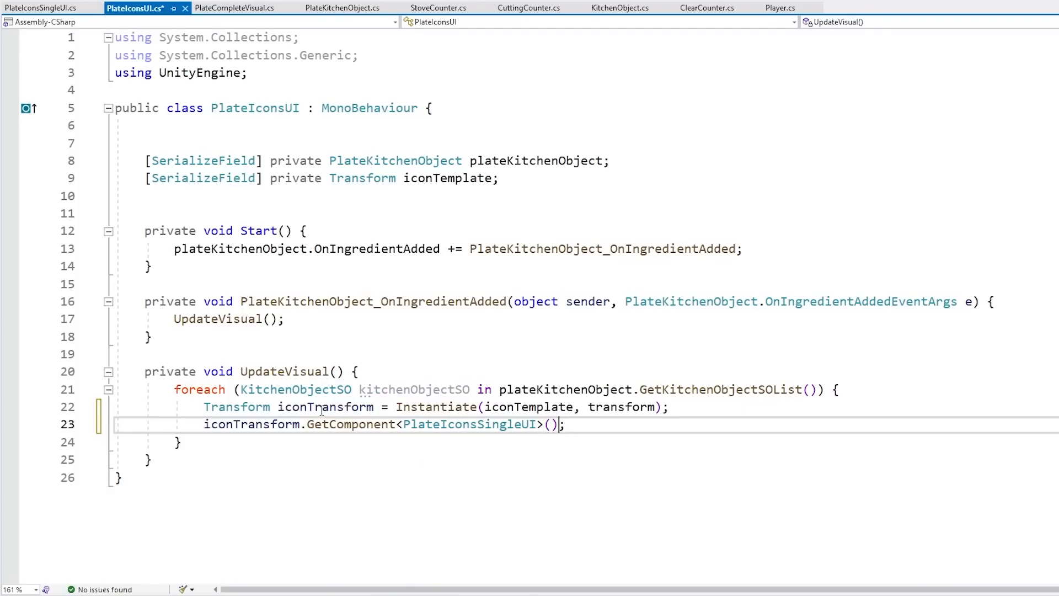
Extend the GetComponent line with a SetKitchenObjectSO call that passes kitchenObjectSO.
{"action": "type", "text": ".set"}
{"action": "key", "text": "Tab"}
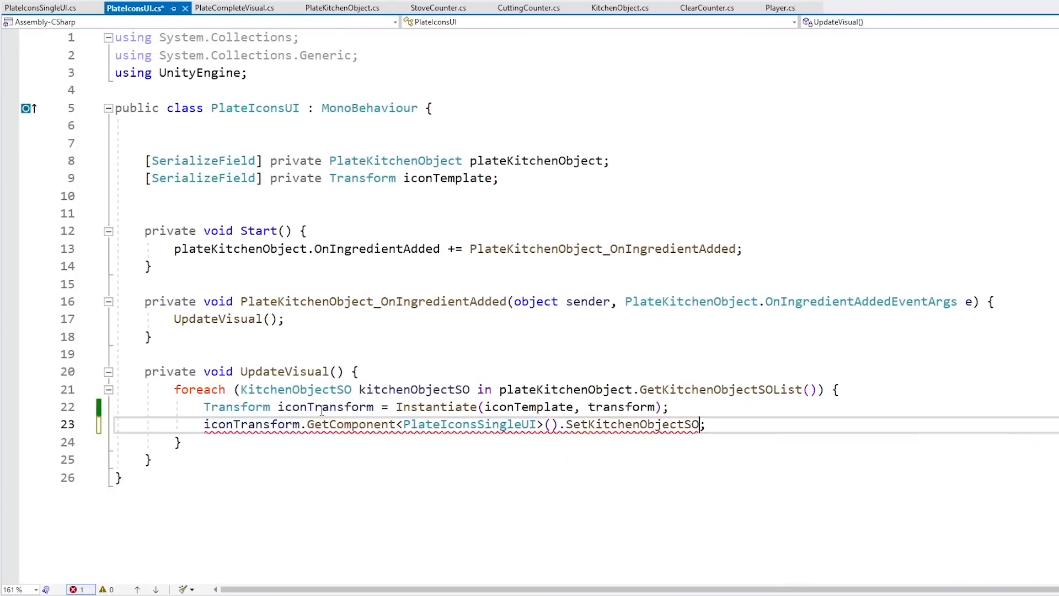
{"action": "type", "text": "(kitc"}
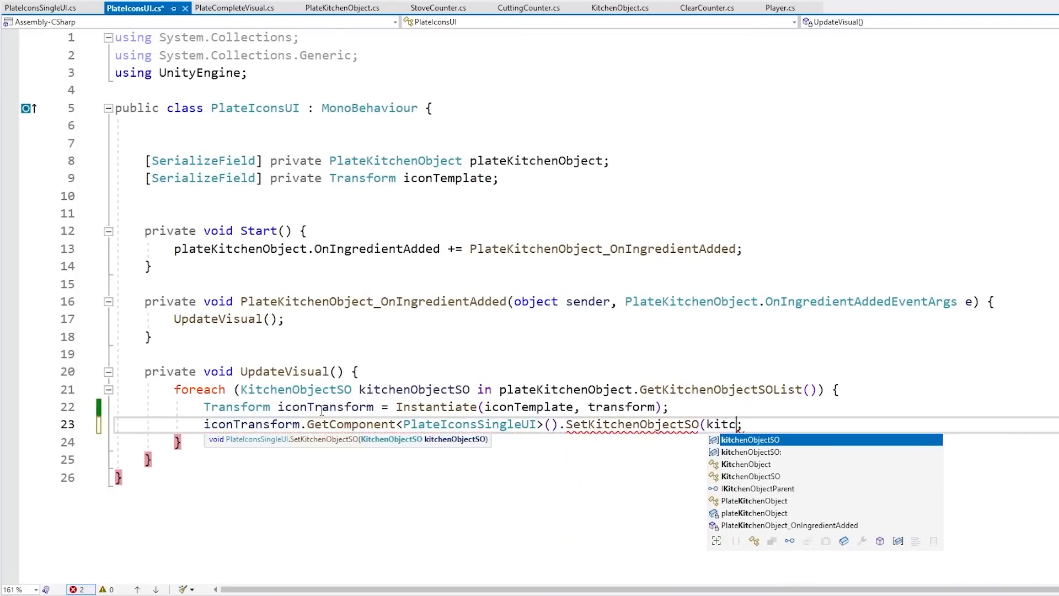
{"action": "key", "text": "Tab"}
{"action": "type", "text": ")"}
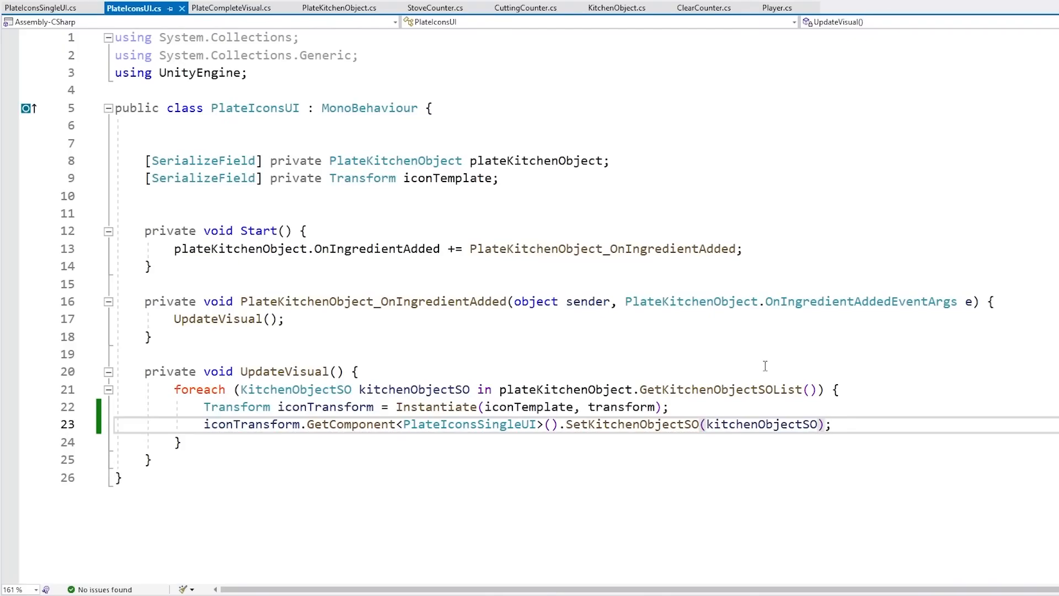
Review the icon-spawning lines in PlateIconsUI against the image field and SetKitchenObjectSO method in PlateIconsSingleUI.
{"action": "left_click_drag", "start_coordinate": [855, 423], "coordinate": [879, 393]}
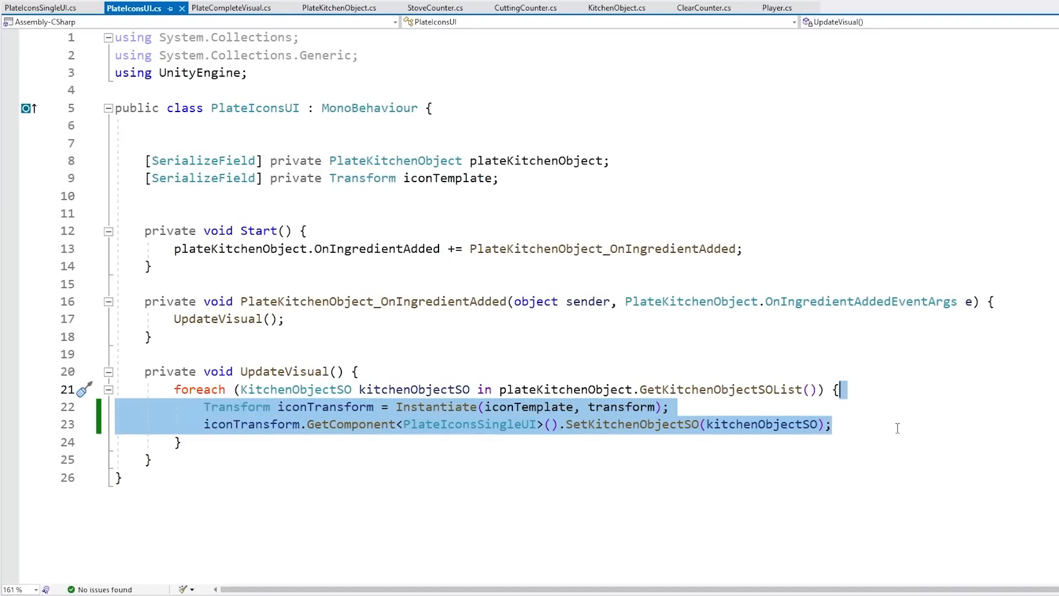
{"action": "left_click", "coordinate": [59, 7]}
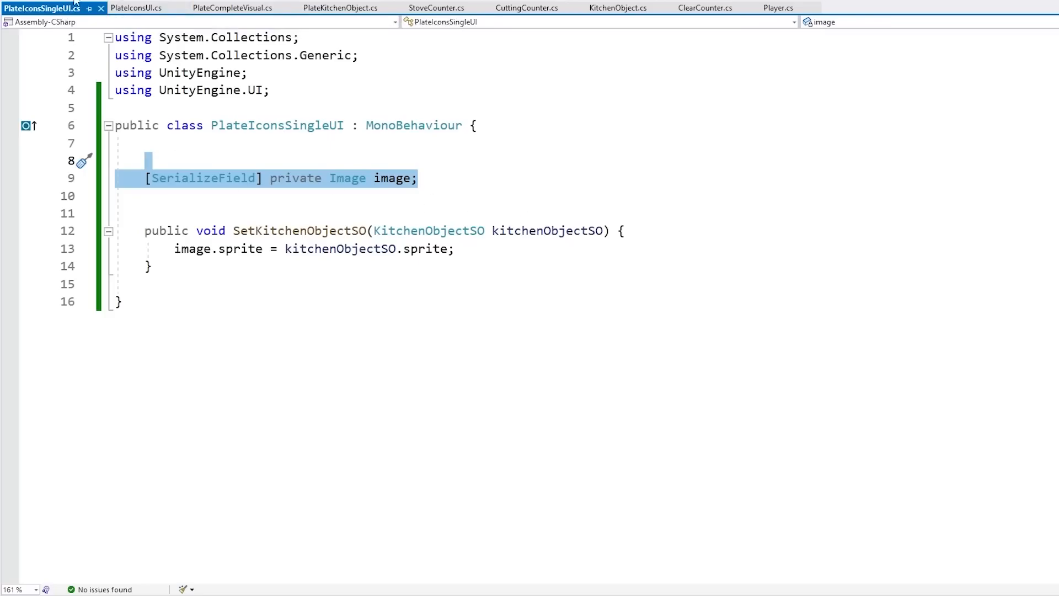
{"action": "left_click", "coordinate": [118, 7]}
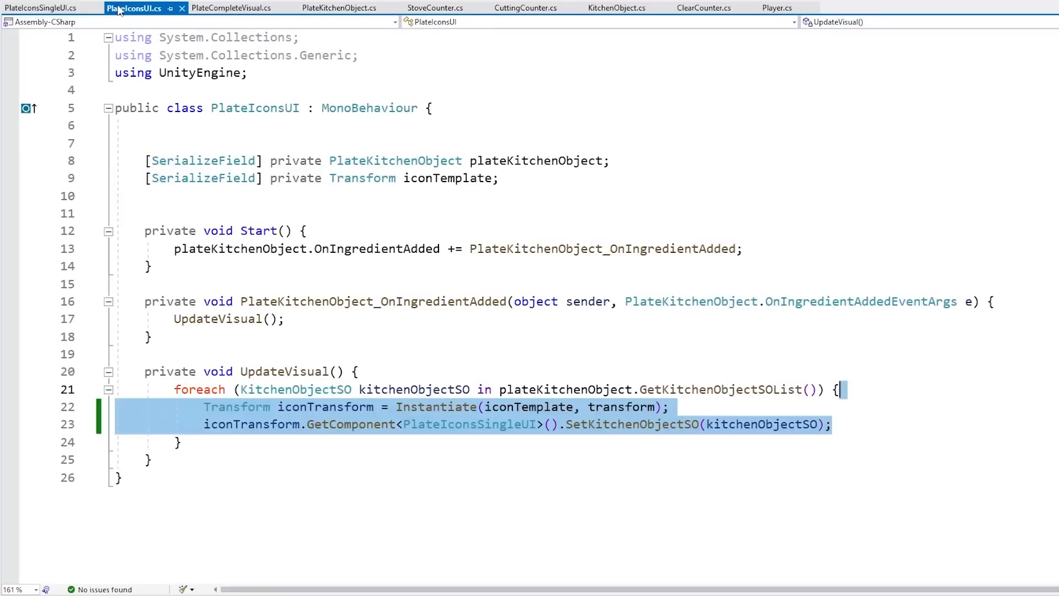
{"action": "left_click", "coordinate": [869, 429]}
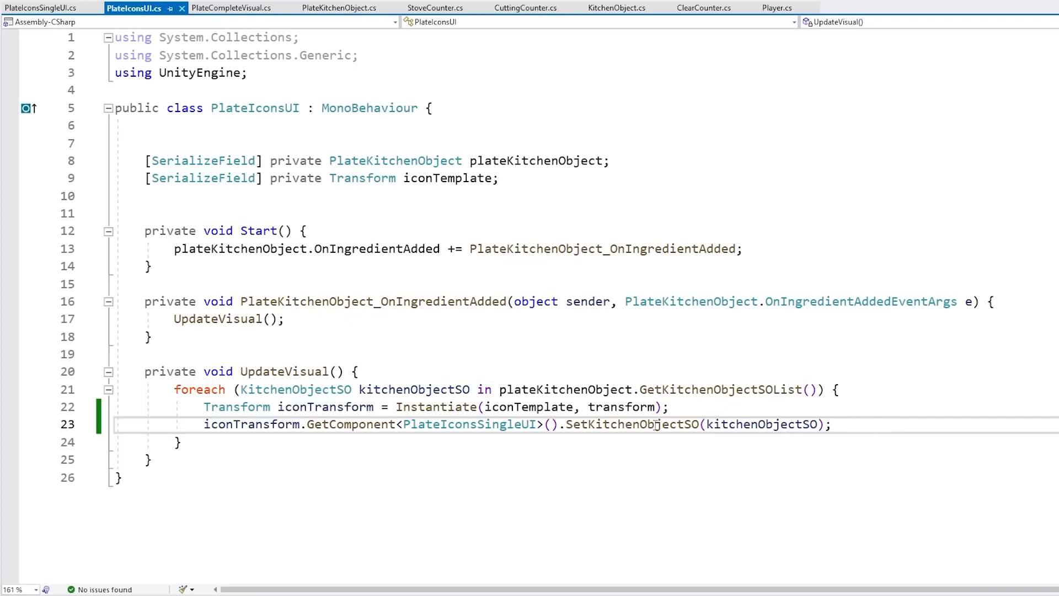
{"action": "mouse_move", "coordinate": [644, 422]}
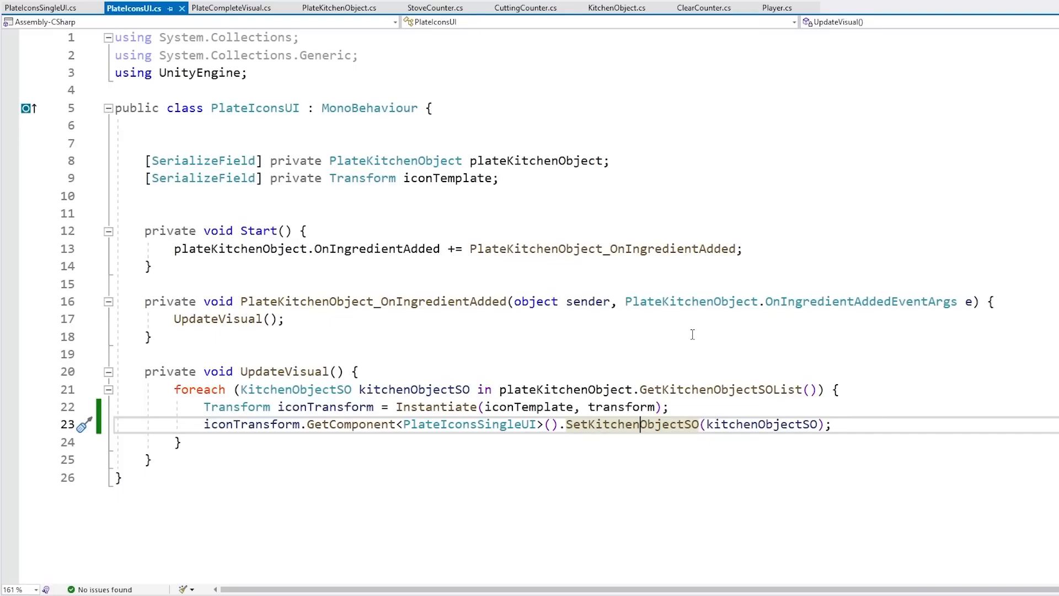
{"action": "left_click", "coordinate": [41, 7]}
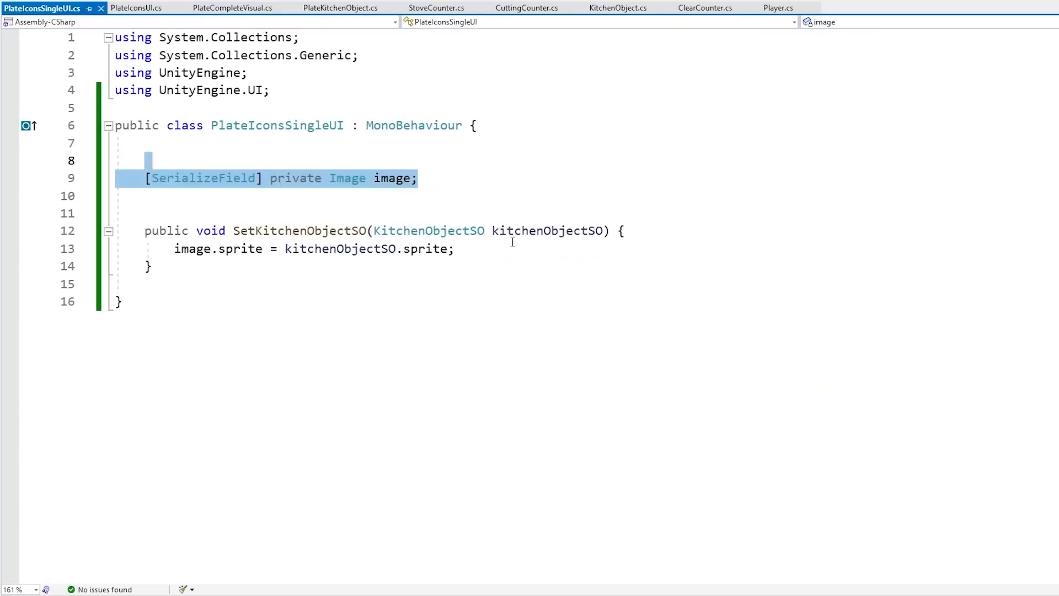
{"action": "left_click", "coordinate": [509, 234]}
{"action": "left_click", "coordinate": [525, 250]}
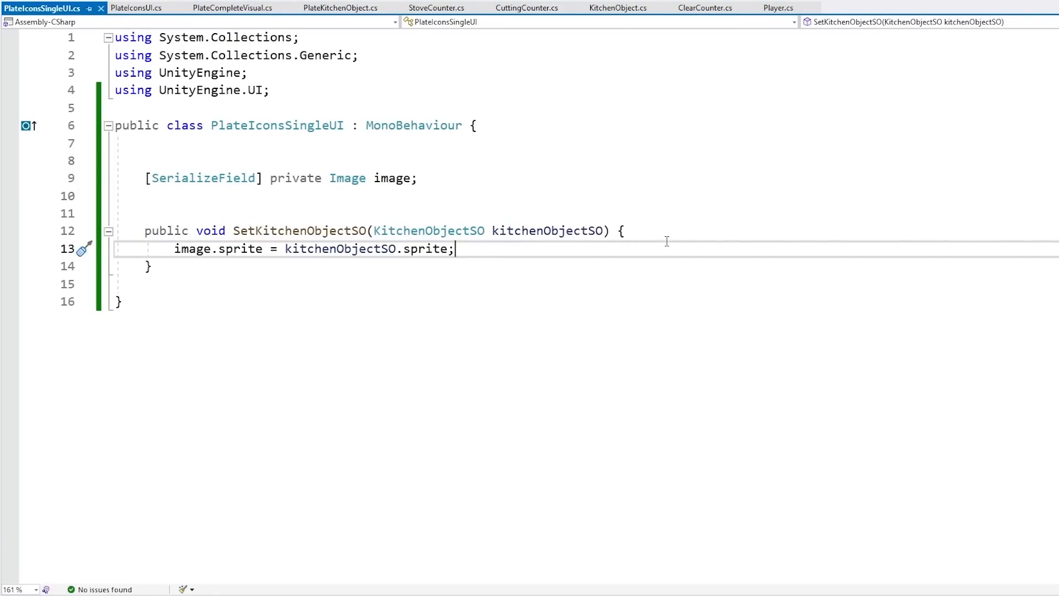
{"action": "left_click", "coordinate": [321, 209]}
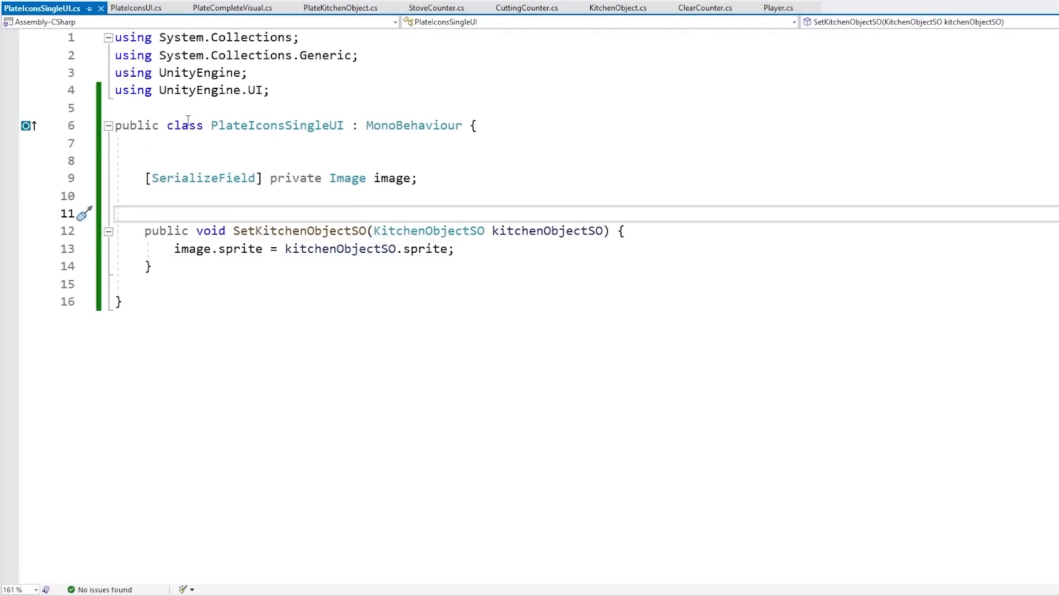
{"action": "left_click_drag", "start_coordinate": [188, 116], "coordinate": [293, 307]}
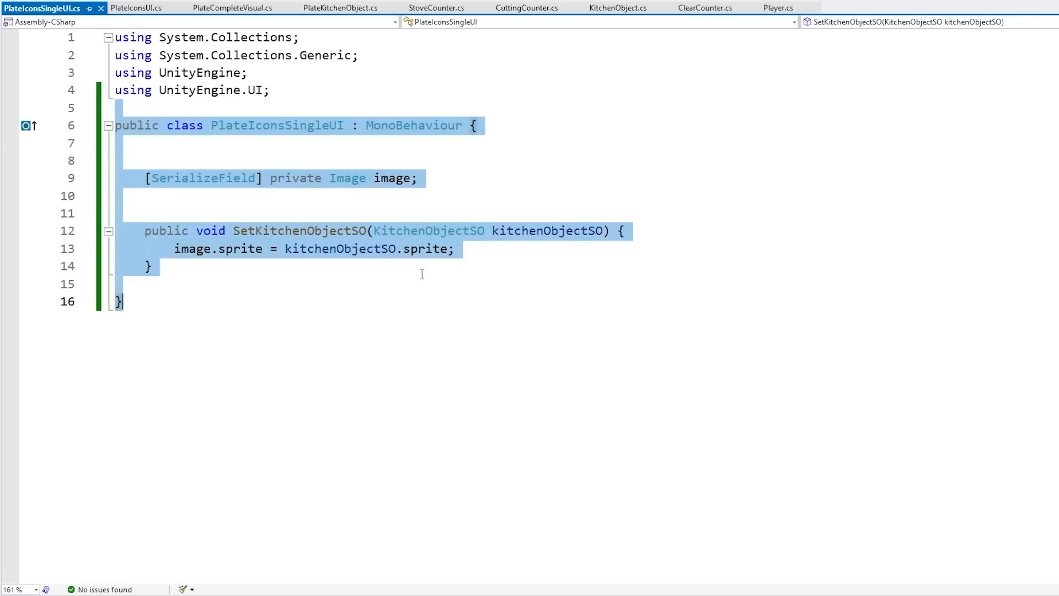
{"action": "left_click_drag", "start_coordinate": [418, 274], "coordinate": [396, 215]}
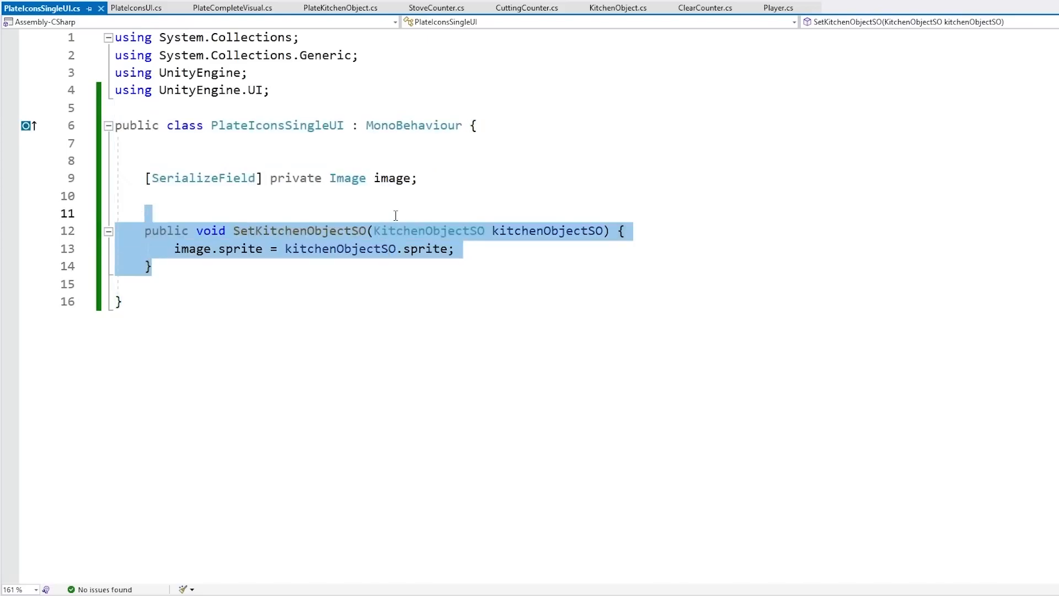
Examine the PlateIconsUI script from its serialized fields through the UpdateVisual call to the loop that spawns the icons.
{"action": "left_click", "coordinate": [136, 7]}
{"action": "left_click_drag", "start_coordinate": [144, 126], "coordinate": [275, 92]}
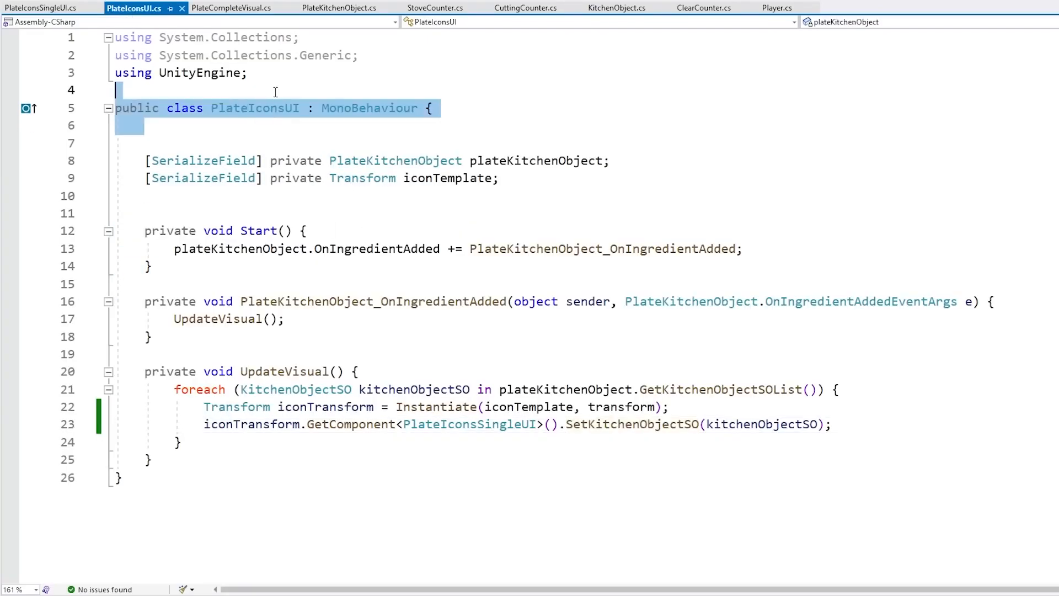
{"action": "left_click_drag", "start_coordinate": [580, 182], "coordinate": [618, 164]}
{"action": "left_click_drag", "start_coordinate": [874, 427], "coordinate": [886, 406]}
{"action": "left_click", "coordinate": [901, 417]}
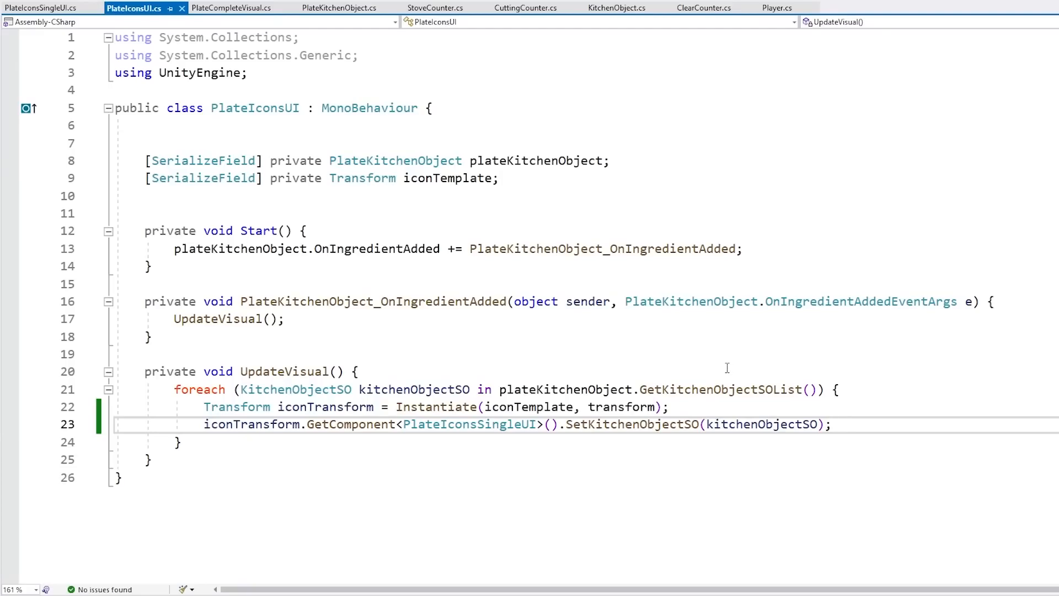
{"action": "left_click", "coordinate": [618, 375]}
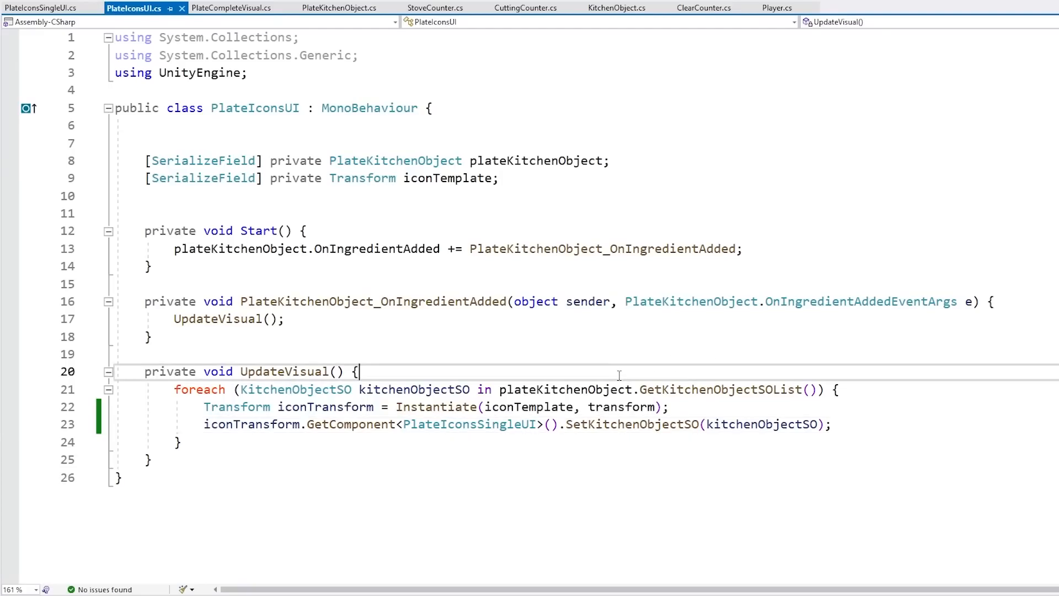
{"action": "left_click", "coordinate": [630, 260]}
{"action": "left_click_drag", "start_coordinate": [205, 320], "coordinate": [241, 320]}
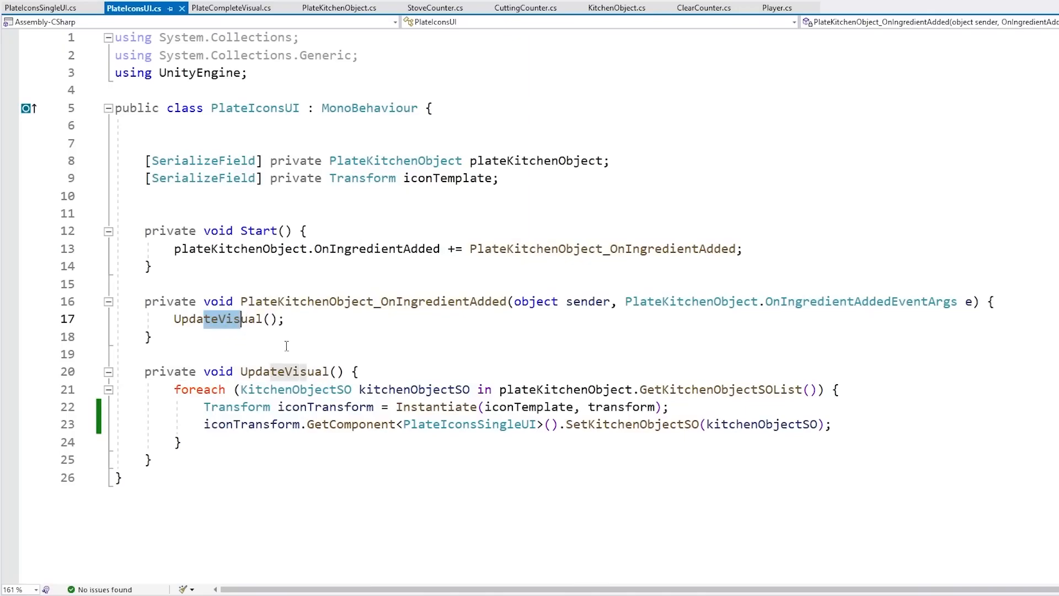
{"action": "left_click_drag", "start_coordinate": [277, 389], "coordinate": [760, 390]}
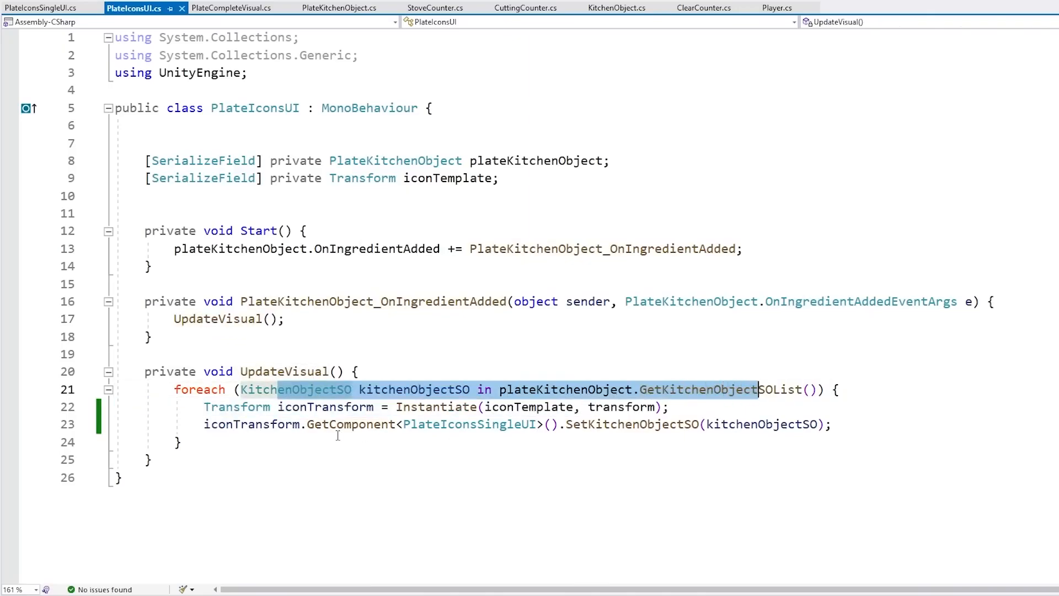
{"action": "left_click_drag", "start_coordinate": [241, 428], "coordinate": [183, 443]}
{"action": "left_click", "coordinate": [760, 424]}
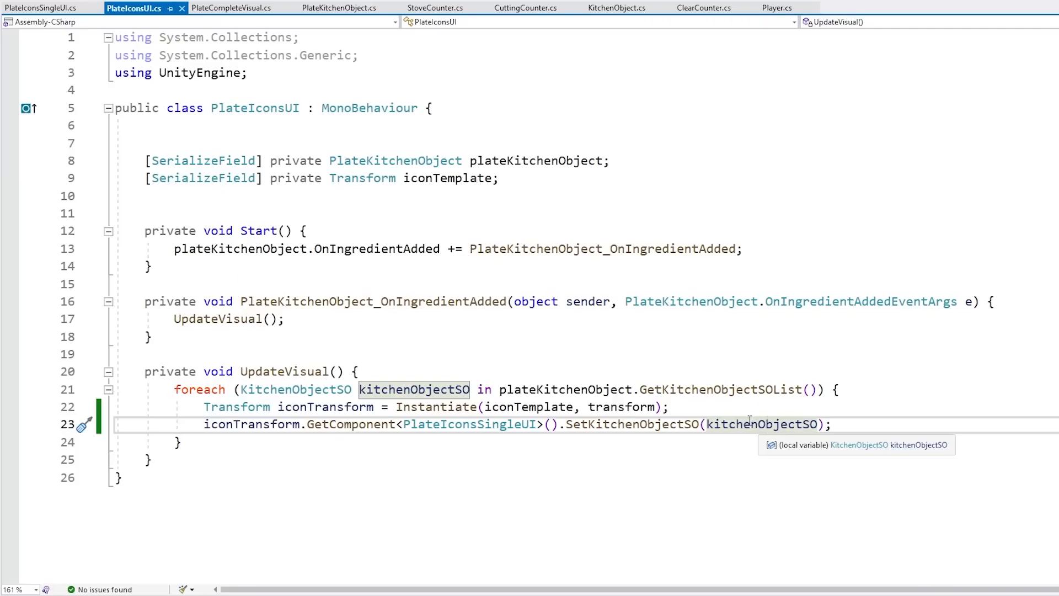
At the start of UpdateVisual, add a foreach loop over each Transform child in transform, followed by a blank line.
{"action": "left_click", "coordinate": [412, 369]}
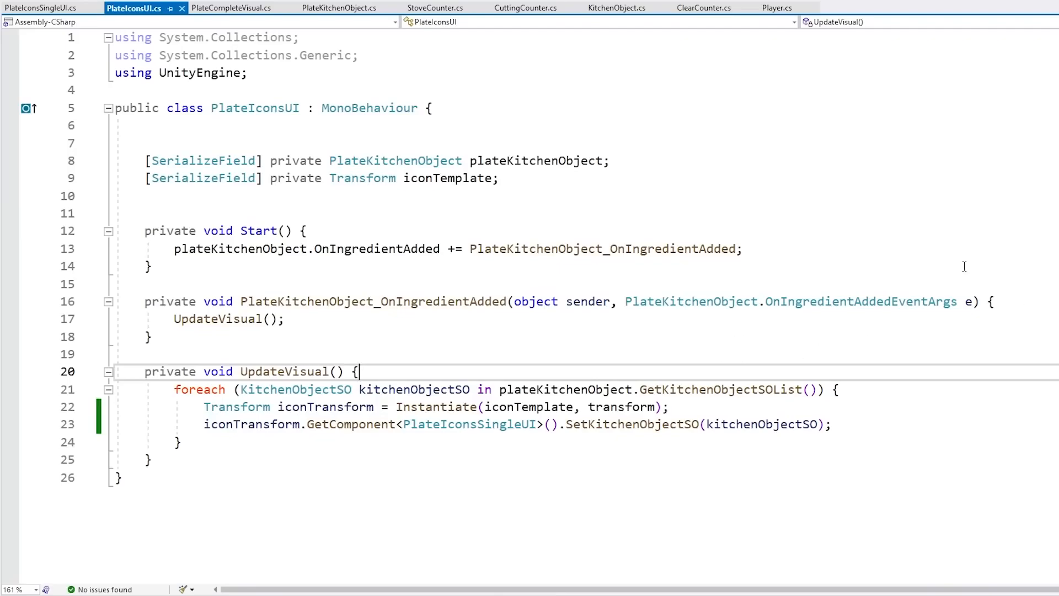
{"action": "key", "text": "Return"}
{"action": "type", "text": "f"}
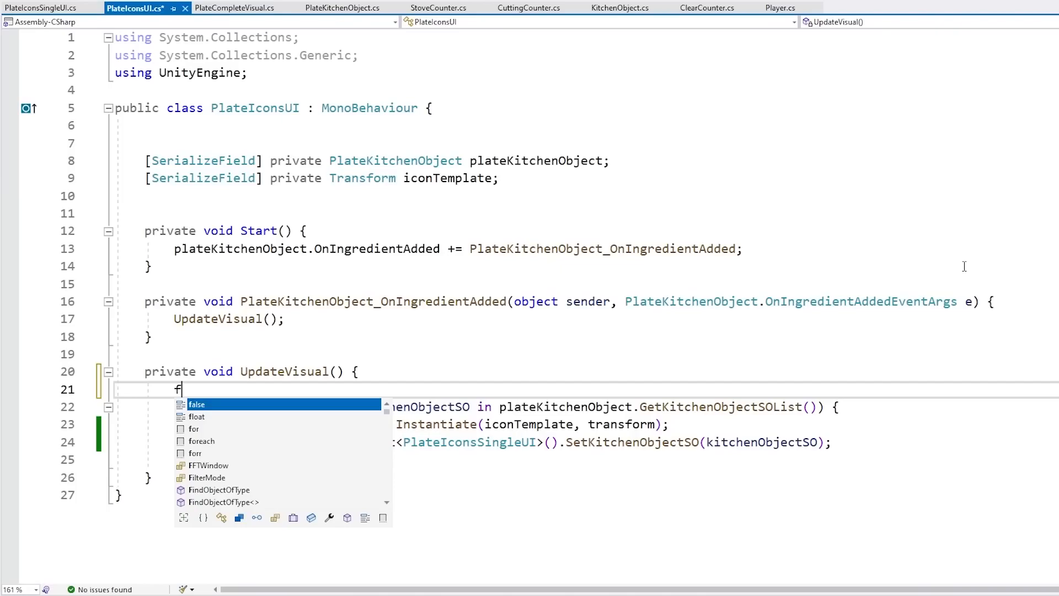
{"action": "type", "text": "oreach ("}
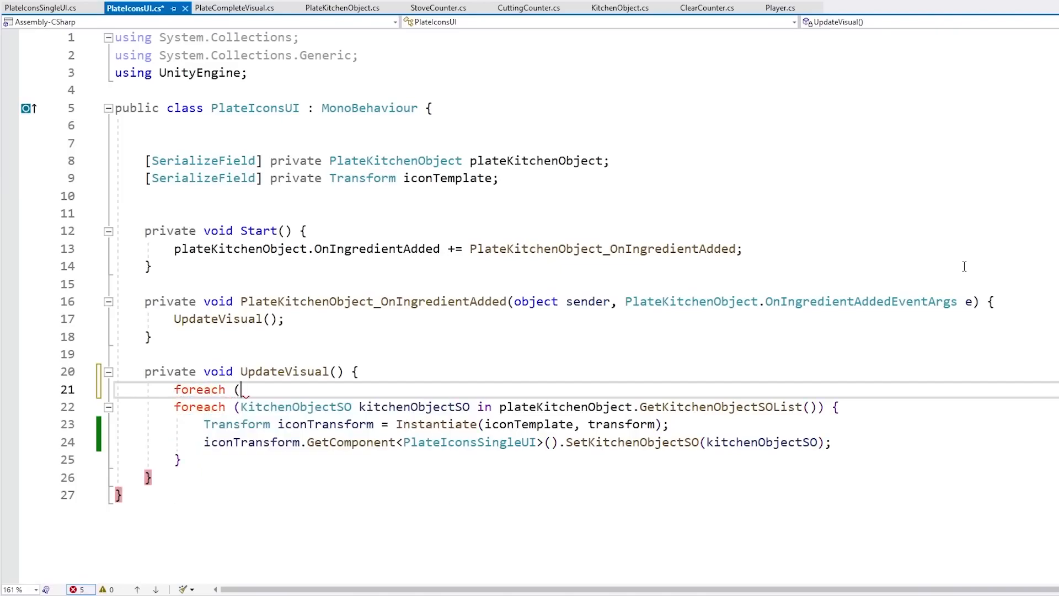
{"action": "type", "text": "Transform ch"}
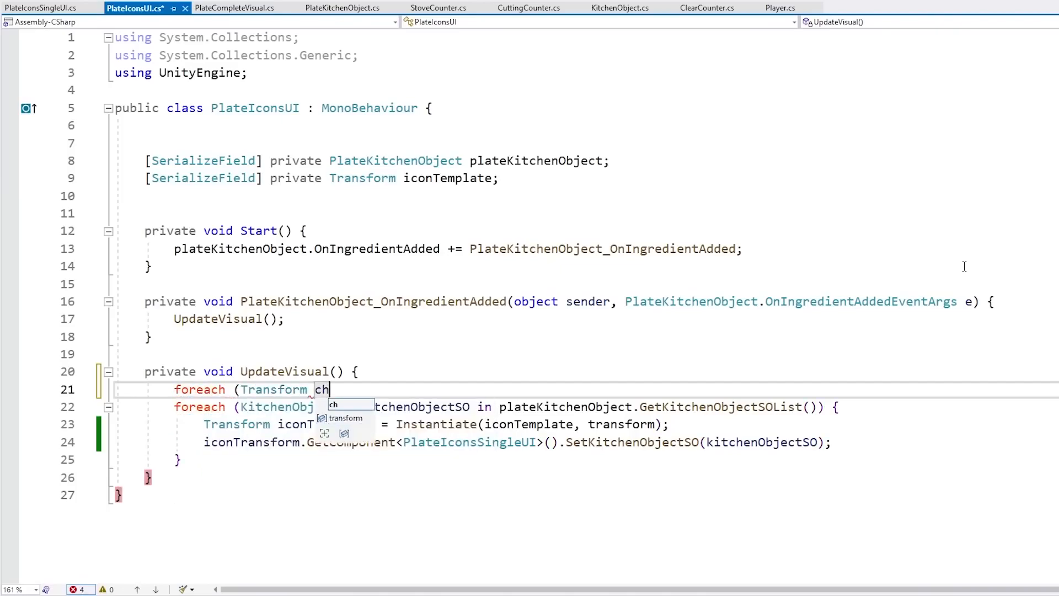
{"action": "type", "text": "ild in trans"}
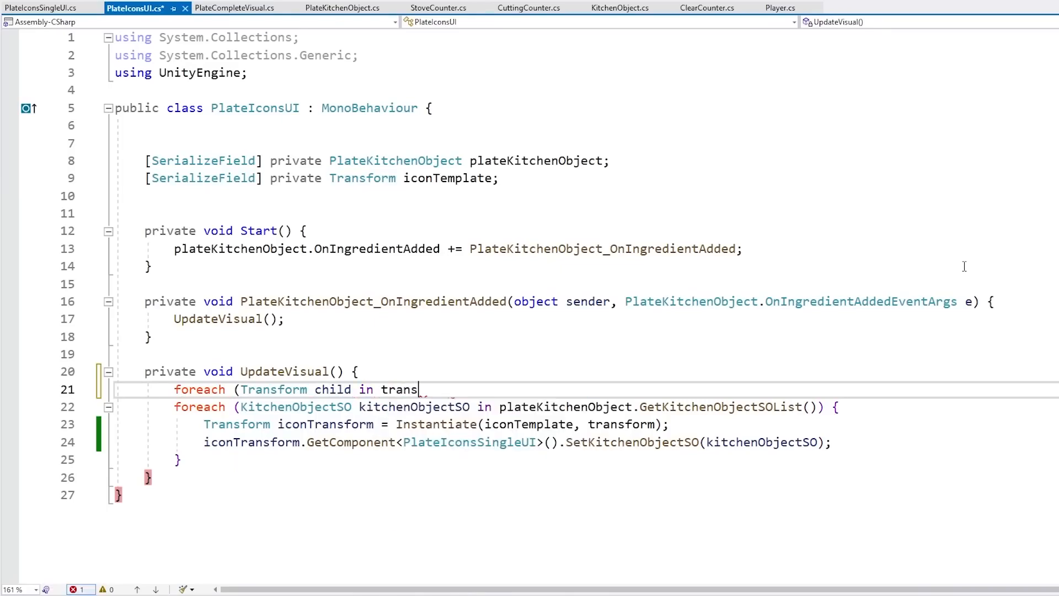
{"action": "type", "text": "form) {"}
{"action": "key", "text": "Return"}
{"action": "type", "text": "0"}
{"action": "key", "text": "Return"}
{"action": "key", "text": "Up"}
{"action": "key", "text": "BackSpace"}
{"action": "type", "text": "}"}
Inside the child loop, add a Destroy call for child.gameObject.
{"action": "key", "text": "Up"}
{"action": "key", "text": "Up"}
{"action": "key", "text": "Down"}
{"action": "key", "text": "End"}
{"action": "key", "text": "Return"}
{"action": "type", "text": "Destroy();"}
{"action": "key", "text": "Left"}
{"action": "key", "text": "Left"}
{"action": "type", "text": "child.gam"}
{"action": "key", "text": "Tab"}
{"action": "key", "text": "Right"}
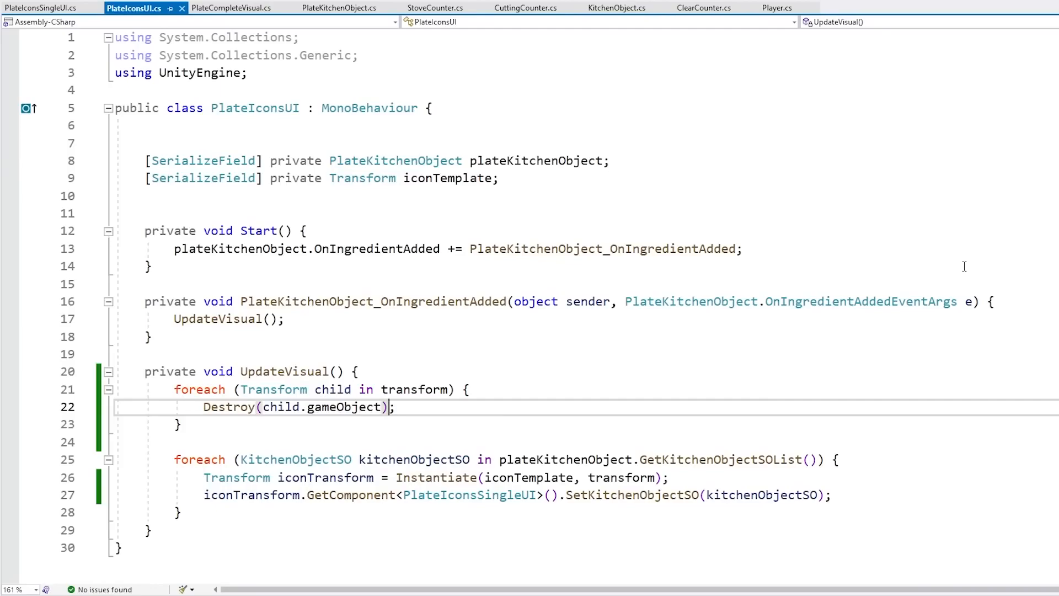
In UpdateVisual's child loop, add "if (child == iconTemplate) continue;" above the Destroy call so the template is skipped.
{"action": "double_click", "coordinate": [433, 178]}
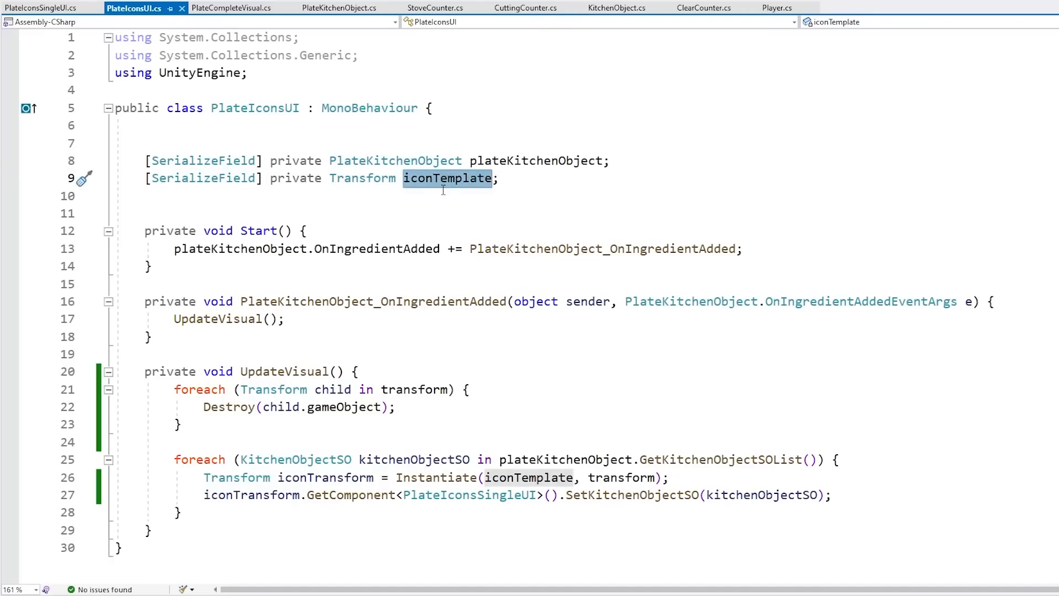
{"action": "left_click_drag", "start_coordinate": [357, 430], "coordinate": [390, 384]}
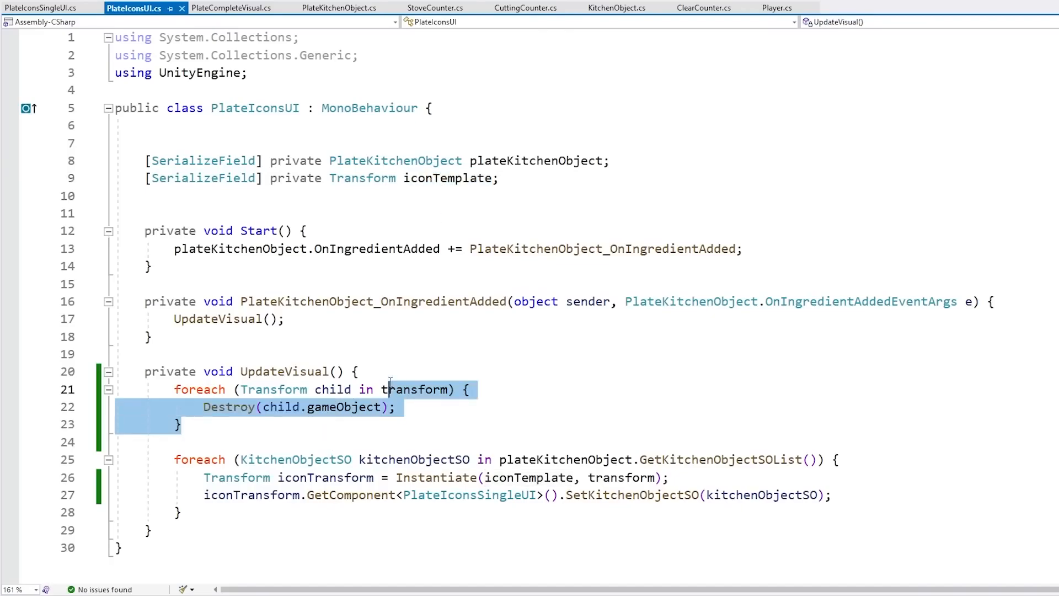
{"action": "double_click", "coordinate": [420, 182]}
{"action": "left_click", "coordinate": [499, 478]}
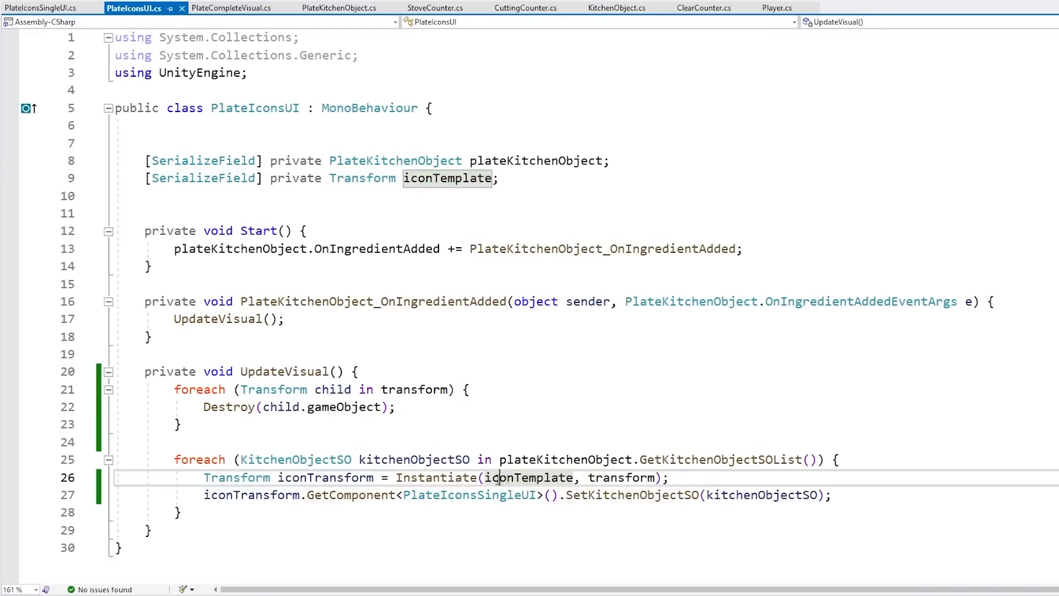
{"action": "left_click", "coordinate": [420, 477]}
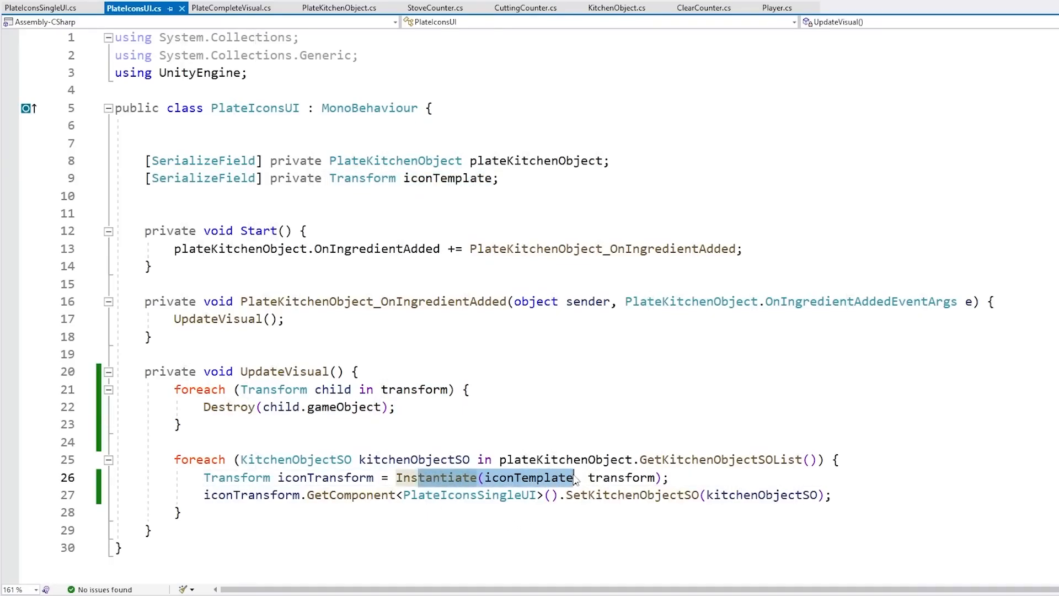
{"action": "left_click_drag", "start_coordinate": [377, 424], "coordinate": [432, 373]}
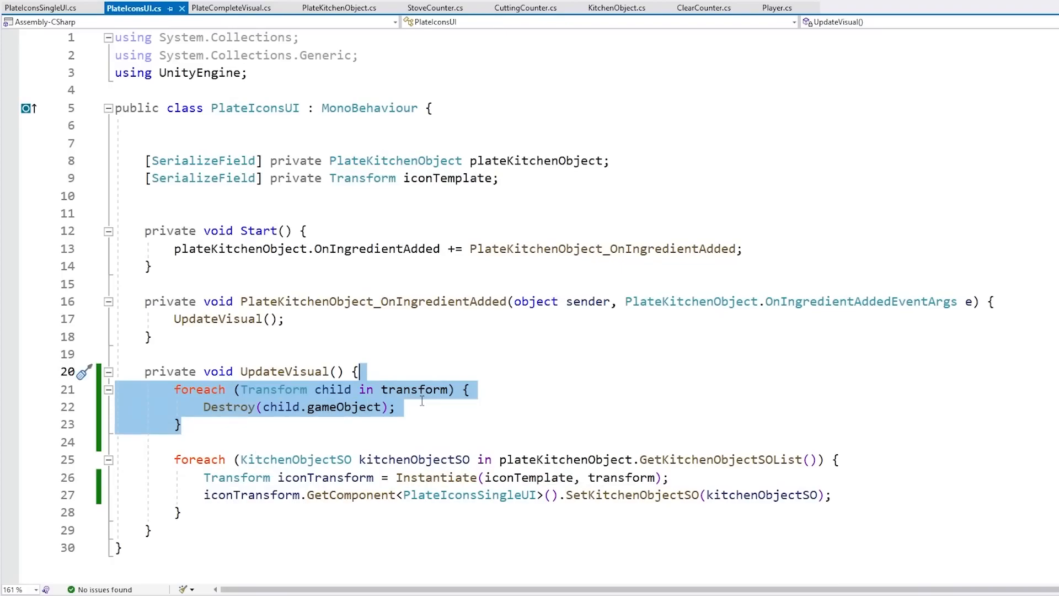
{"action": "left_click", "coordinate": [503, 390]}
{"action": "key", "text": "Return"}
{"action": "type", "text": "if (child == "}
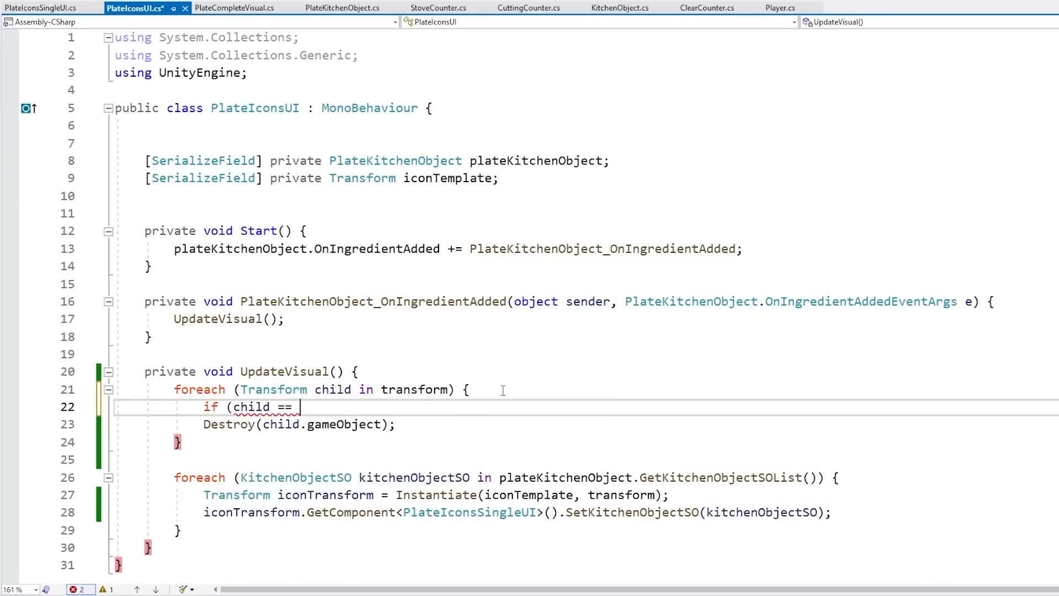
{"action": "type", "text": "iconTemplate) x"}
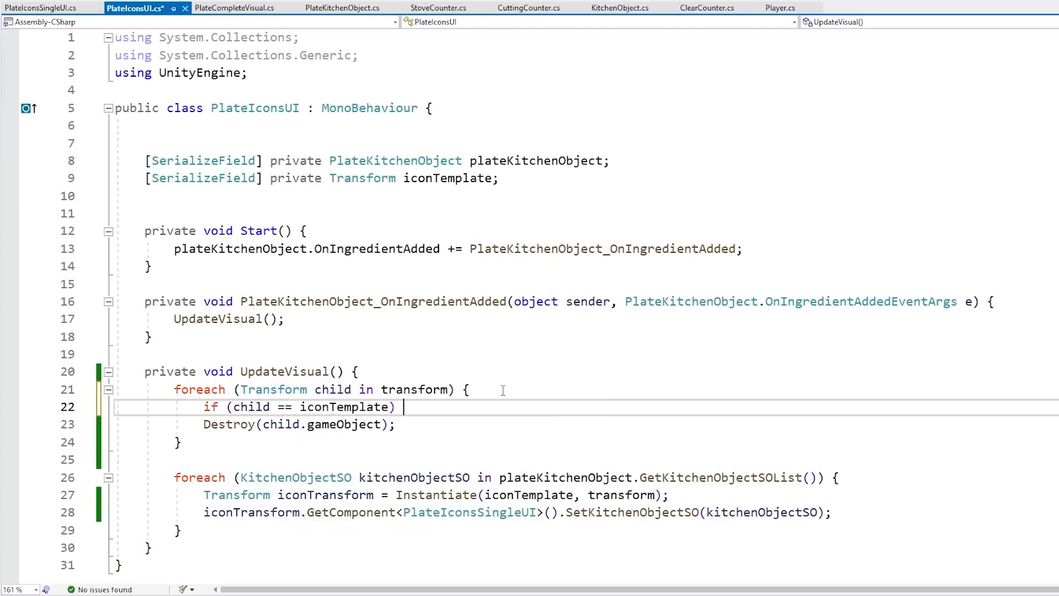
{"action": "key", "text": "BackSpace"}
{"action": "type", "text": "continue;"}
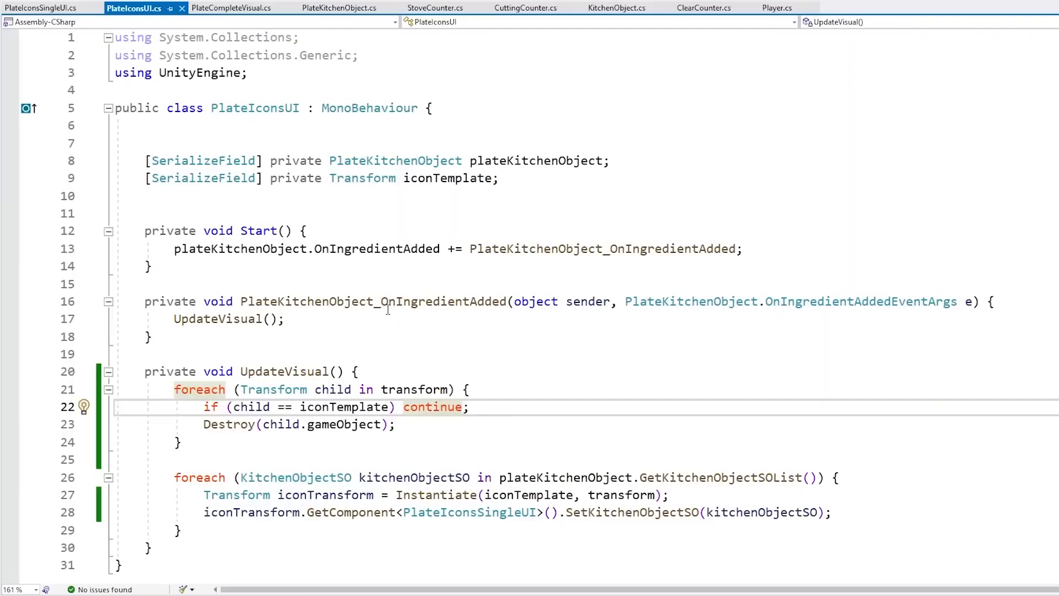
Above Start, add a private Awake method that calls iconTemplate.gameObject.SetActive(false).
{"action": "left_click", "coordinate": [339, 219]}
{"action": "key", "text": "Return"}
{"action": "type", "text": "private void Awa"}
{"action": "key", "text": "Tab"}
{"action": "type", "text": "icon"}
{"action": "key", "text": "Tab"}
{"action": "type", "text": ".gam"}
{"action": "type", "text": ".seta(fga"}
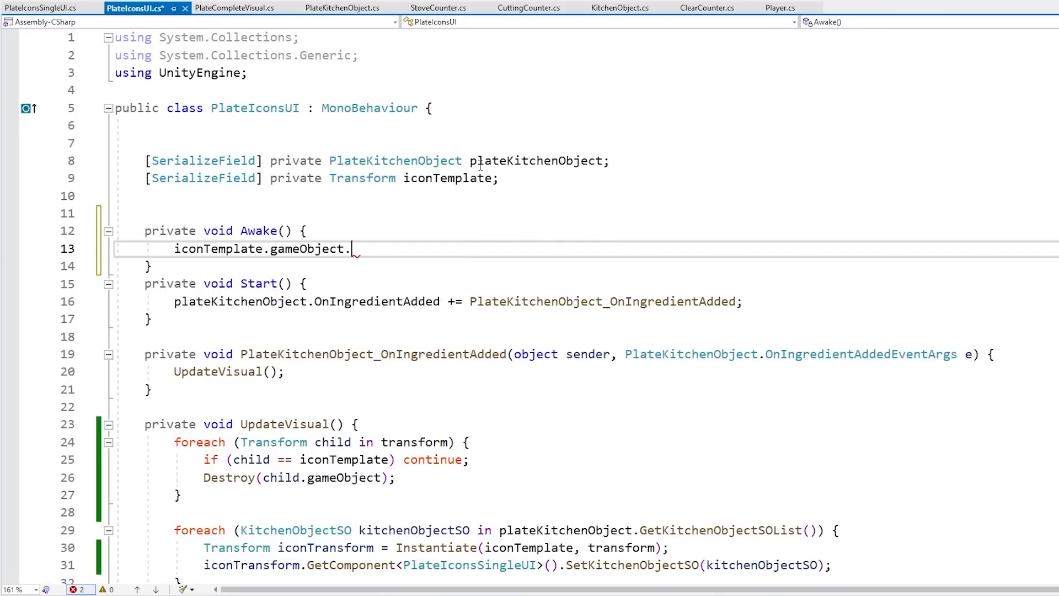
{"action": "key", "text": "BackSpace"}
{"action": "key", "text": "BackSpace"}
{"action": "type", "text": "alse);"}
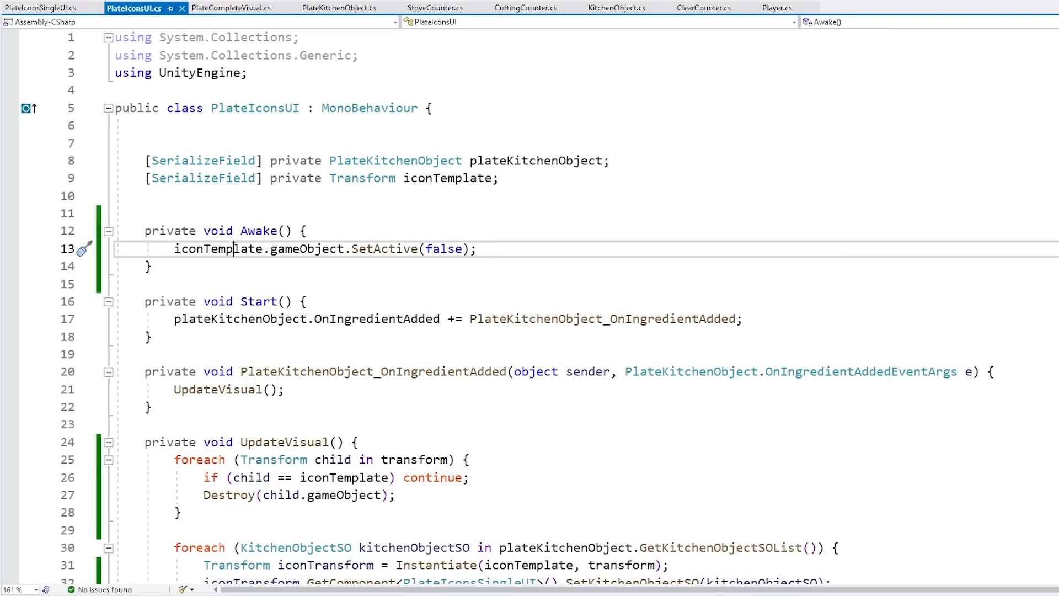
After the Instantiate line in the ingredient loop, add iconTransform.gameObject.SetActive(true); and save the script.
{"action": "double_click", "coordinate": [233, 249]}
{"action": "scroll", "coordinate": [419, 300], "scroll_direction": "down", "scroll_amount": 3}
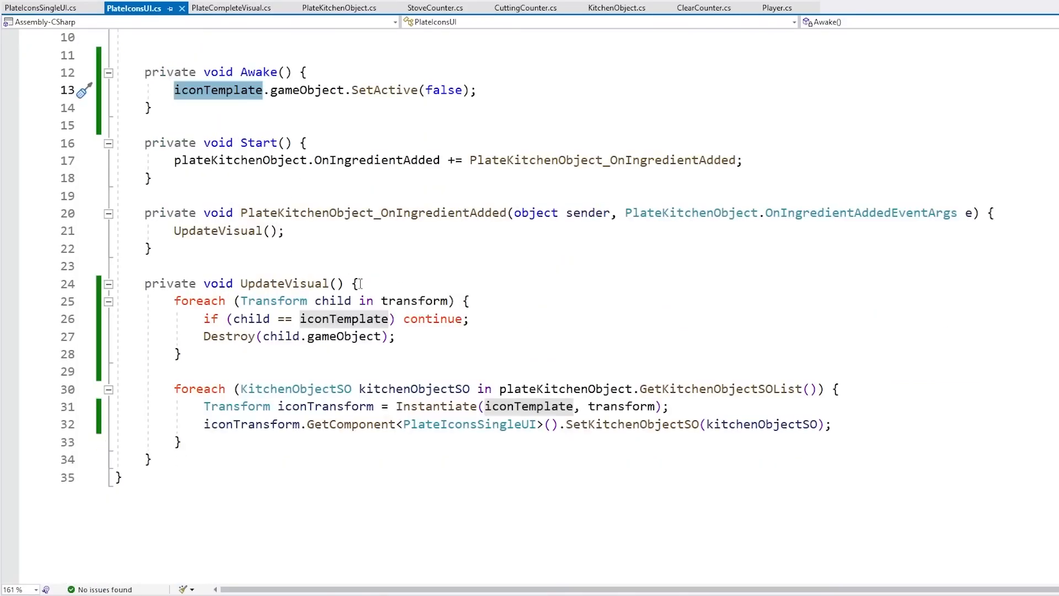
{"action": "scroll", "coordinate": [382, 278], "scroll_direction": "up", "scroll_amount": 1}
{"action": "scroll", "coordinate": [406, 276], "scroll_direction": "down", "scroll_amount": 1}
{"action": "left_click_drag", "start_coordinate": [432, 407], "coordinate": [544, 408]}
{"action": "left_click", "coordinate": [308, 406]}
{"action": "double_click", "coordinate": [307, 408]}
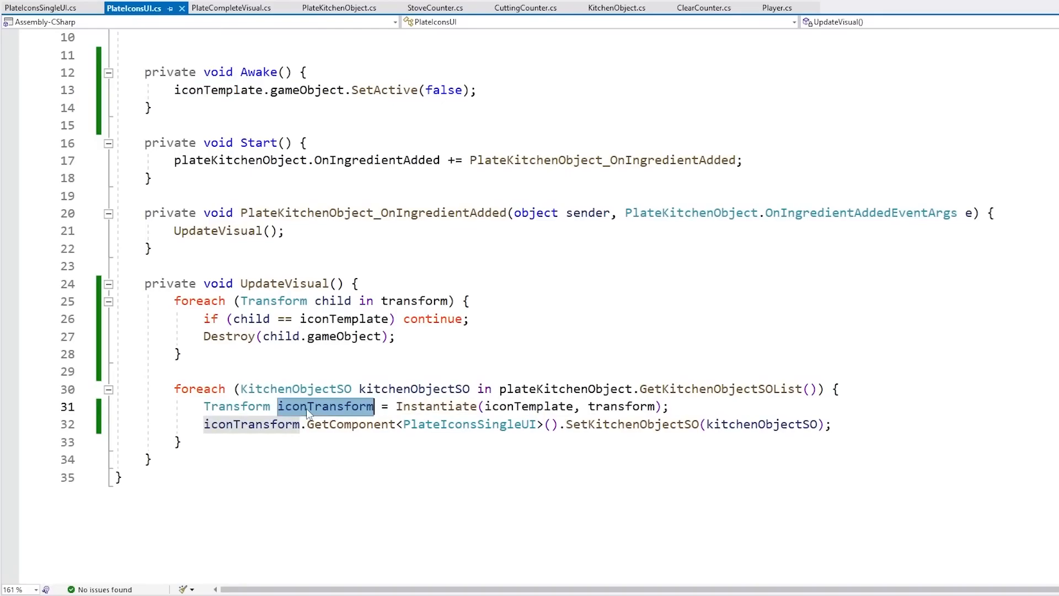
{"action": "key", "text": "ctrl+c"}
{"action": "key", "text": "End"}
{"action": "key", "text": "Return"}
{"action": "key", "text": "ctrl+v"}
{"action": "type", "text": ".gameObject.SetActive();"}
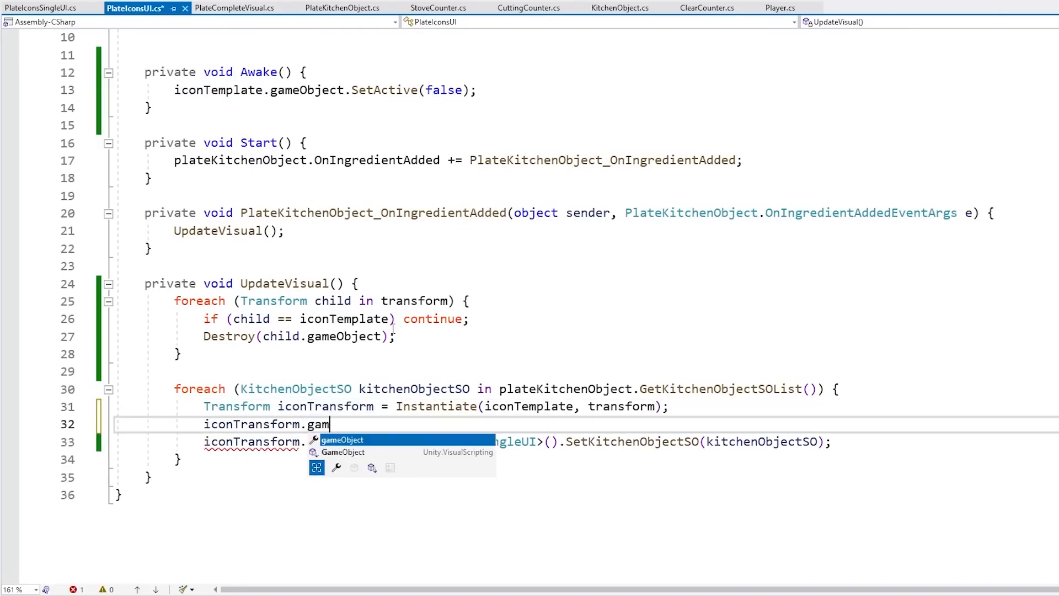
{"action": "key", "text": "Left"}
{"action": "key", "text": "Left"}
{"action": "type", "text": "true"}
{"action": "key", "text": "ctrl+s"}
{"action": "scroll", "coordinate": [804, 307], "scroll_direction": "up", "scroll_amount": 1}
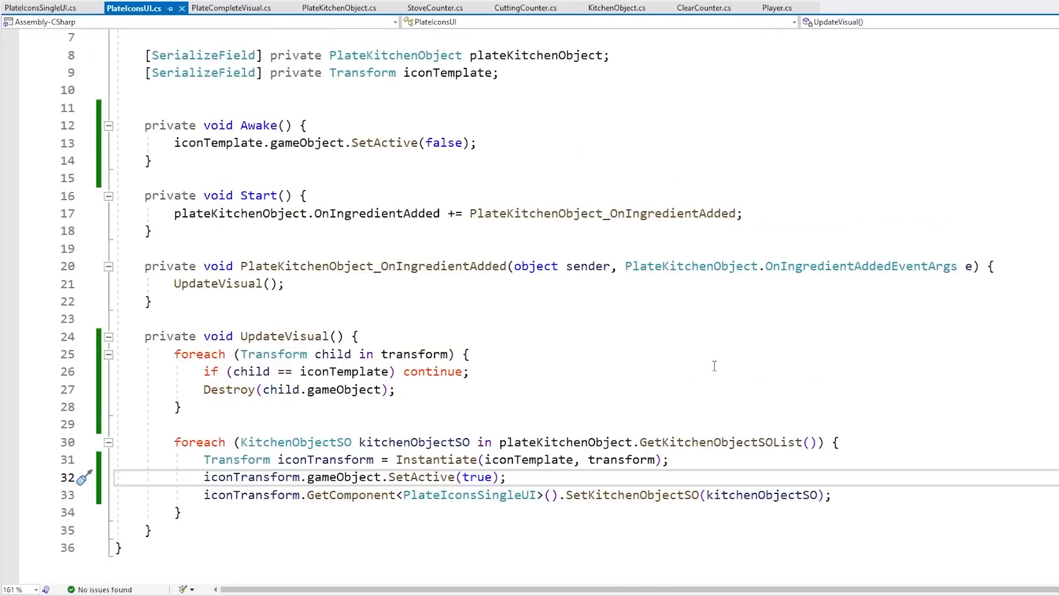
Switch to Unity and add the Look At Camera script to PlateIconsUI with its mode set to Camera Forward.
{"action": "key", "text": "alt+Tab"}
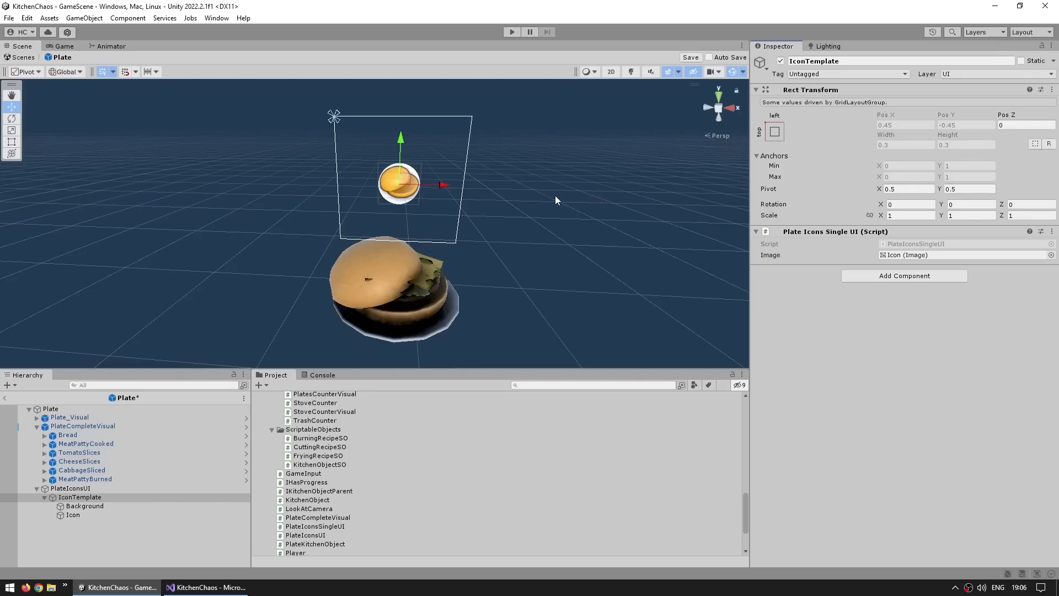
{"action": "left_click", "coordinate": [141, 488]}
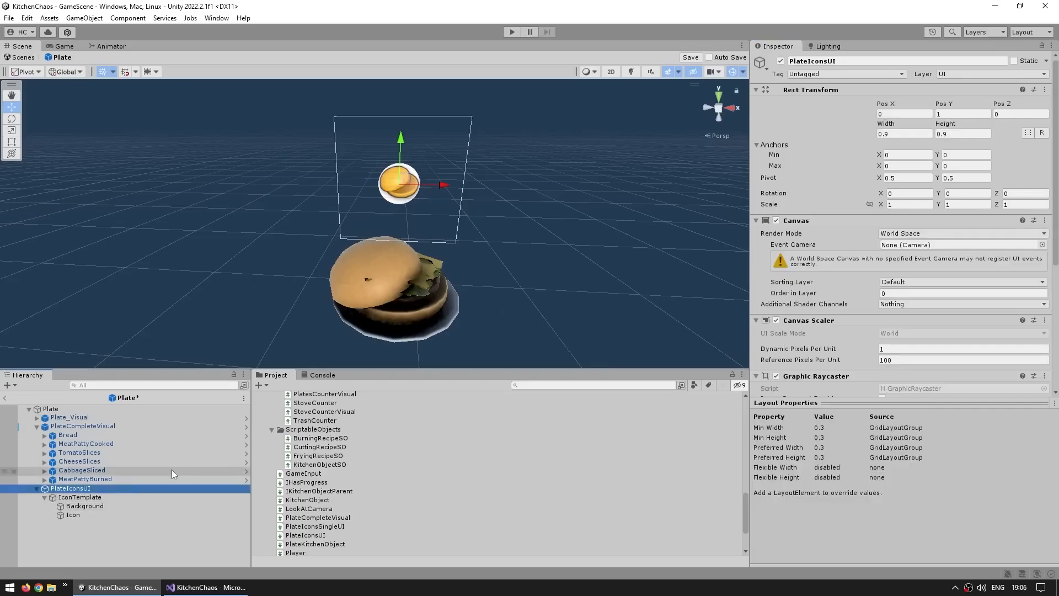
{"action": "scroll", "coordinate": [805, 274], "scroll_direction": "down", "scroll_amount": 5}
{"action": "left_click", "coordinate": [874, 380]}
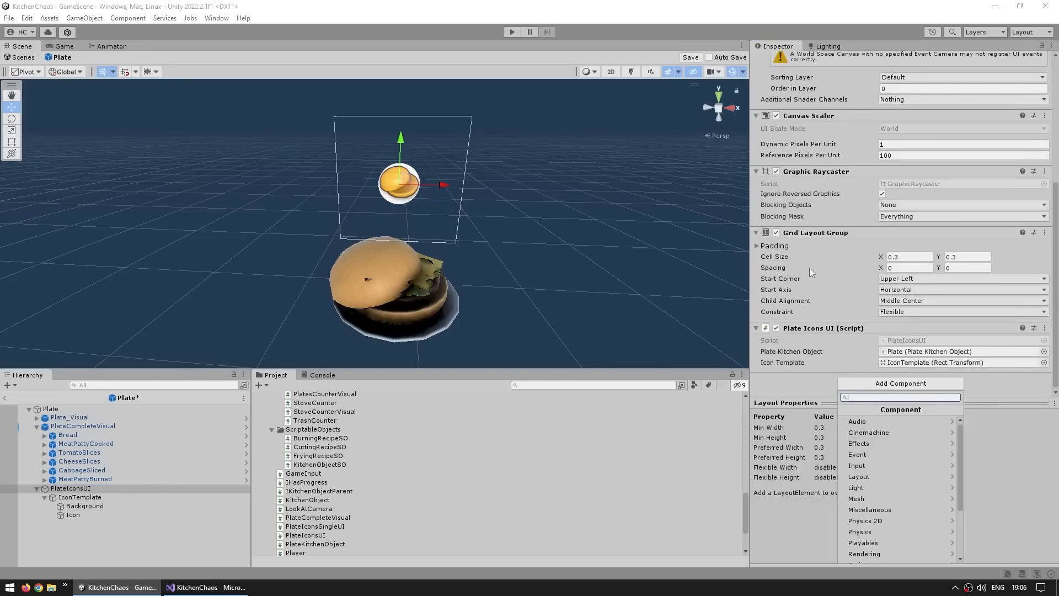
{"action": "type", "text": "look"}
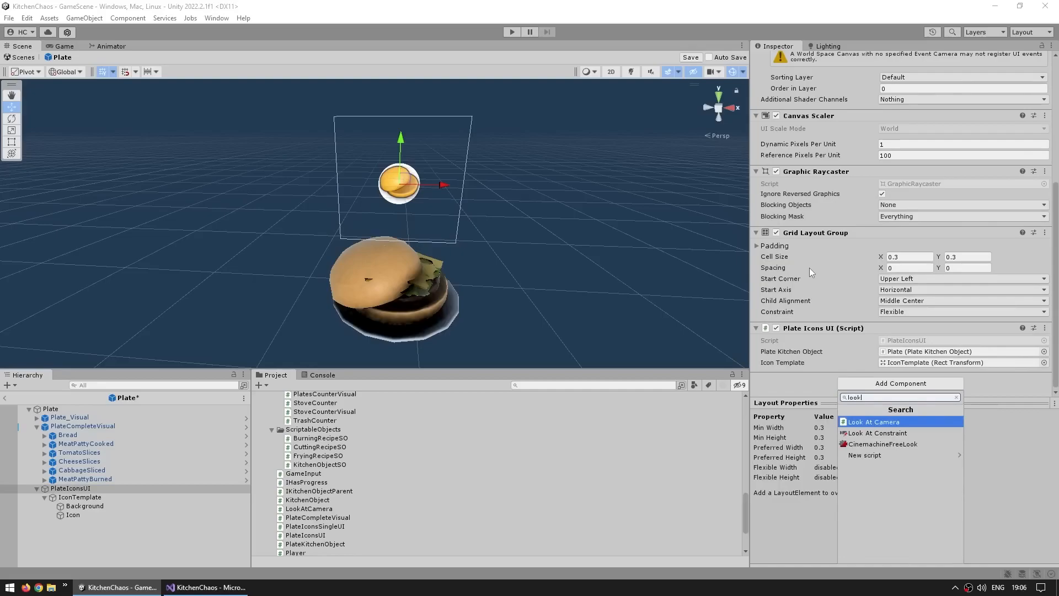
{"action": "key", "text": "Return"}
{"action": "scroll", "coordinate": [809, 267], "scroll_direction": "down", "scroll_amount": 2}
{"action": "left_click", "coordinate": [899, 364]}
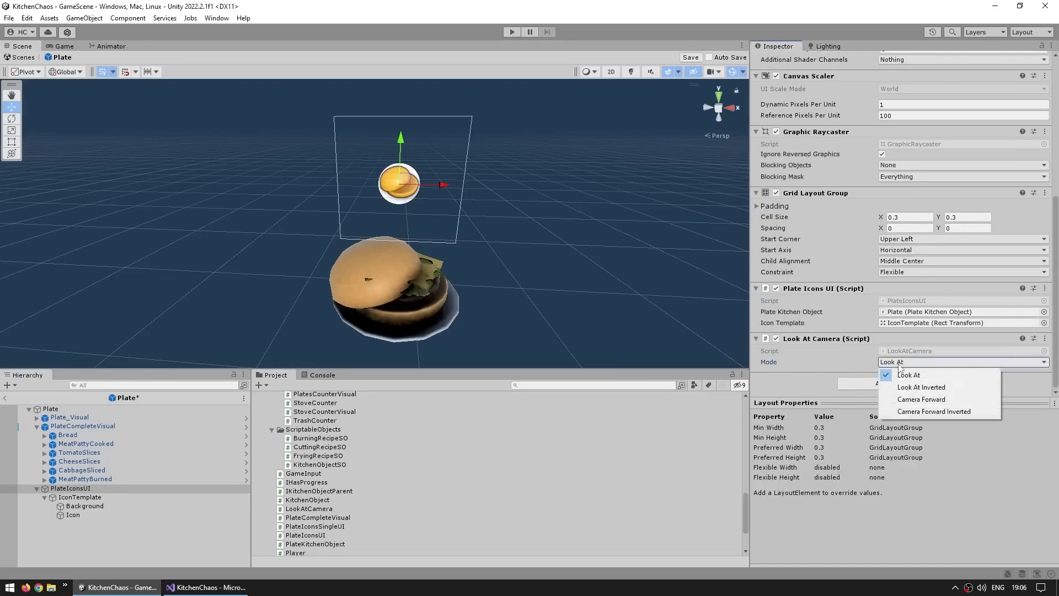
{"action": "left_click", "coordinate": [918, 400]}
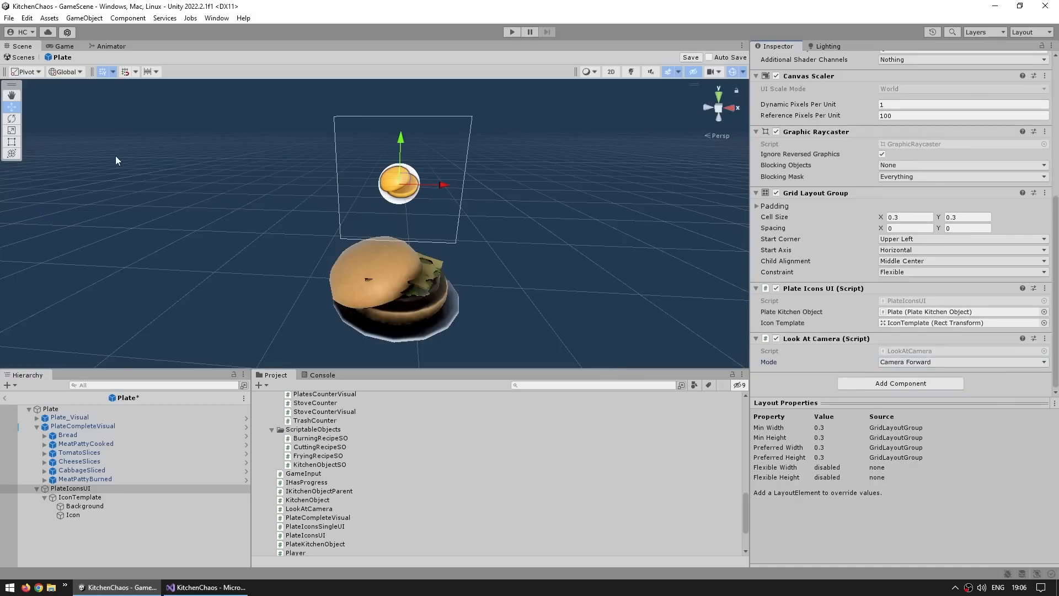
Return from the Plate prefab to the scene, saving the prefab changes, and start Play mode.
{"action": "left_click", "coordinate": [23, 57]}
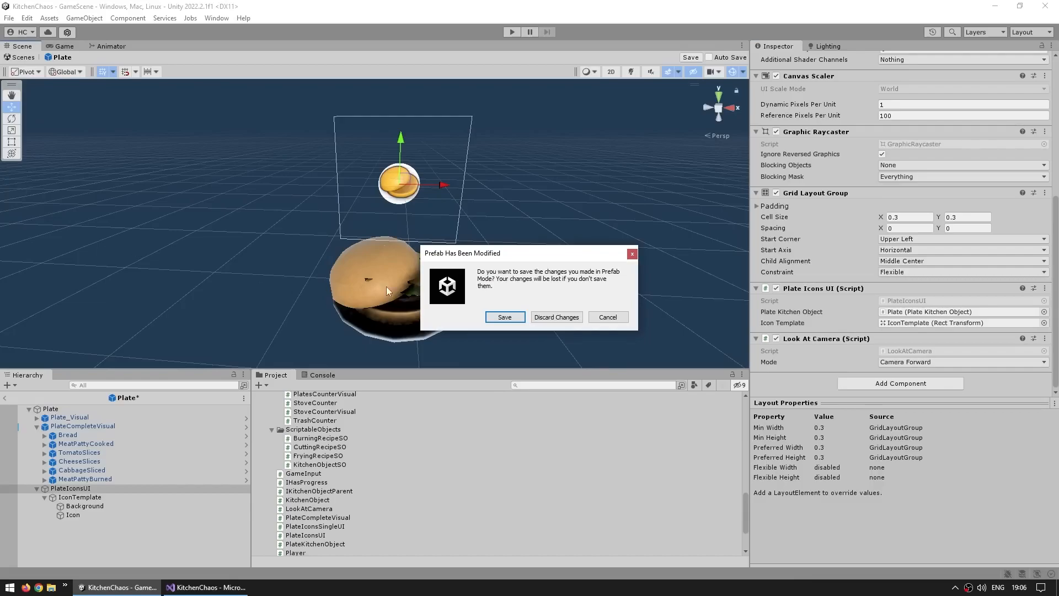
{"action": "left_click", "coordinate": [504, 316]}
{"action": "left_click", "coordinate": [512, 32]}
In the running game, take a plate from the plates counter and place it on the empty counter beside the cheese container.
{"action": "key", "text": "d"}
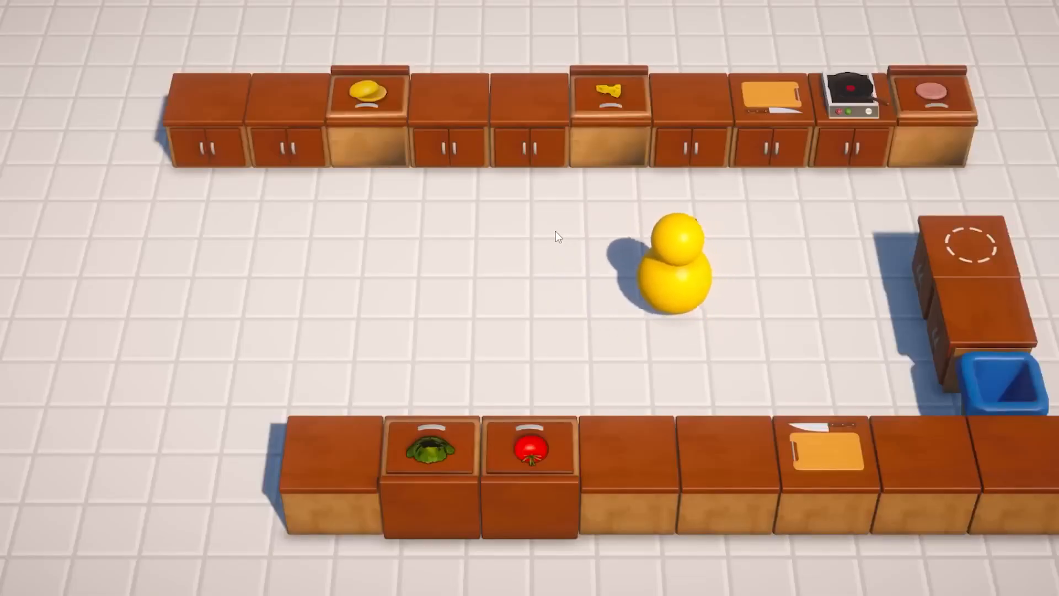
{"action": "key", "text": "e"}
{"action": "key", "text": "a"}
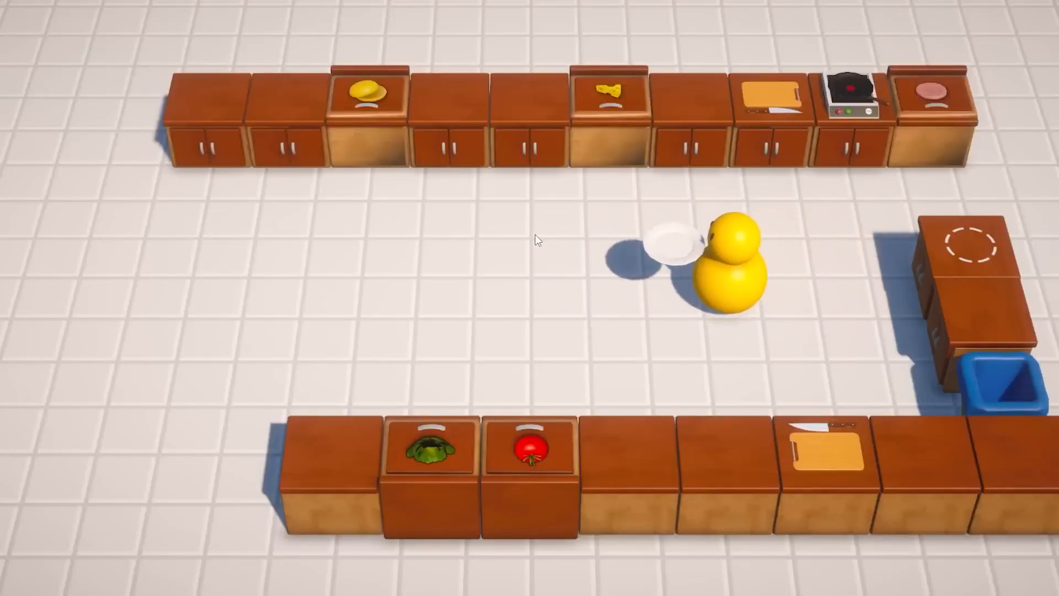
{"action": "key", "text": "w"}
{"action": "key", "text": "e"}
{"action": "key", "text": "s"}
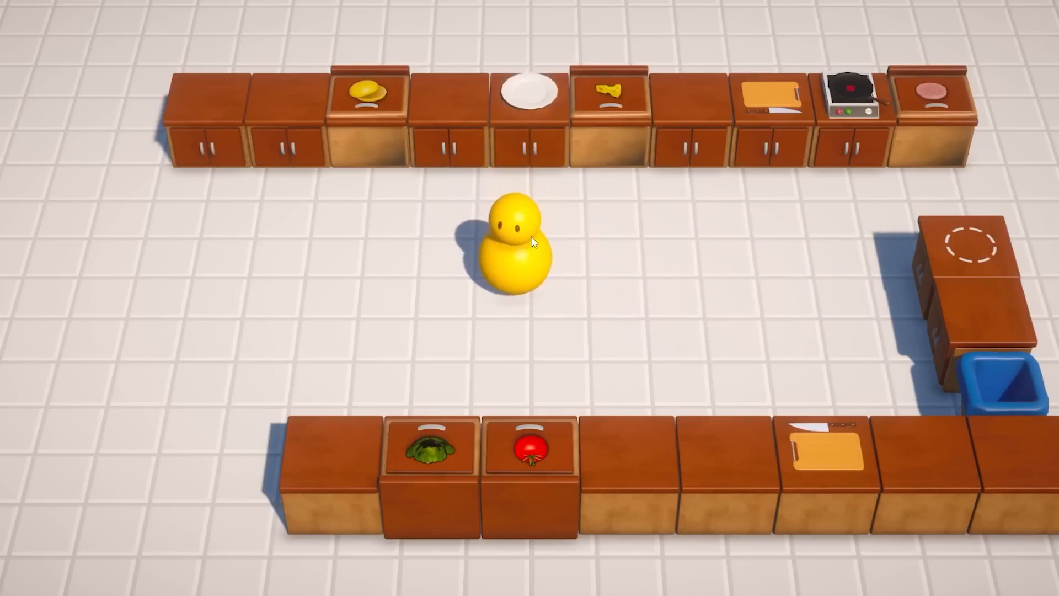
Fetch bread, add it to the plate, and pick up the plate to check its ingredient icon.
{"action": "key", "text": "a"}
{"action": "key", "text": "w"}
{"action": "key", "text": "e"}
{"action": "key", "text": "s"}
{"action": "key", "text": "d"}
{"action": "key", "text": "w"}
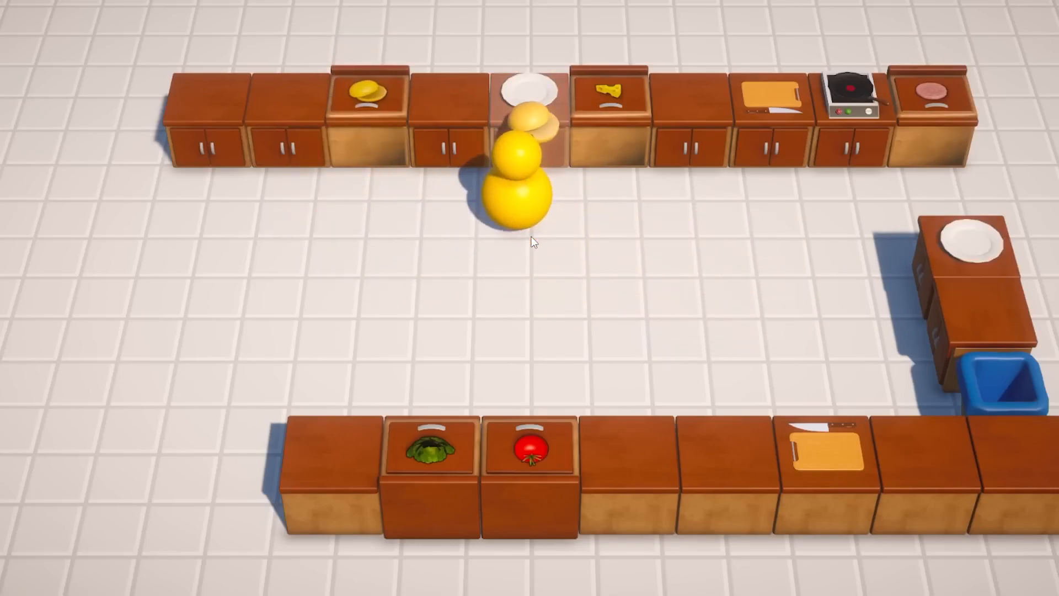
{"action": "key", "text": "e"}
{"action": "key", "text": "e"}
{"action": "key", "text": "s"}
{"action": "key", "text": "d"}
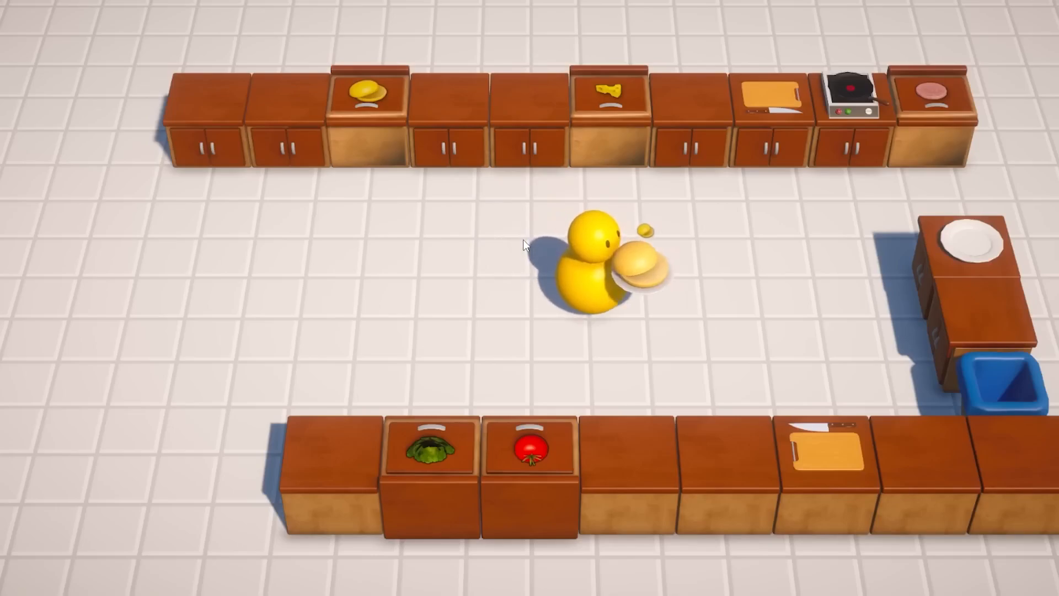
Set the plate on the counter between the cheese container and cutting board, and put a meat patty on the stove.
{"action": "key", "text": "d"}
{"action": "key", "text": "w"}
{"action": "key", "text": "e"}
{"action": "key", "text": "d"}
{"action": "key", "text": "w"}
{"action": "key", "text": "e"}
{"action": "key", "text": "a"}
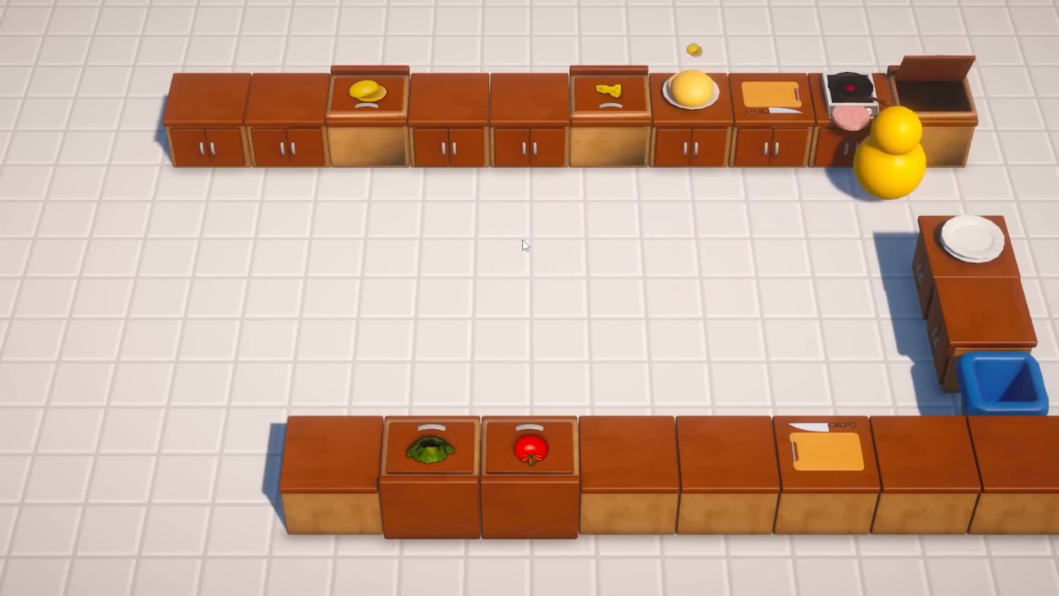
{"action": "key", "text": "e"}
Pick up the bread plate and collect the cooked patty from the stove to test the second icon.
{"action": "key", "text": "s"}
{"action": "key", "text": "w"}
{"action": "key", "text": "e"}
{"action": "key", "text": "s"}
{"action": "key", "text": "d"}
{"action": "key", "text": "w"}
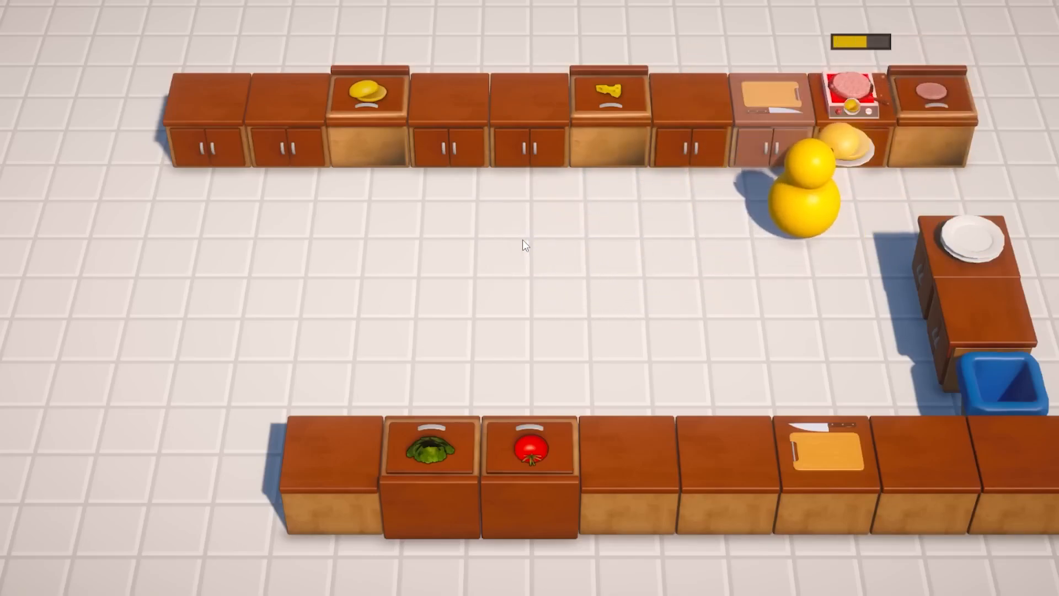
{"action": "key", "text": "e"}
{"action": "key", "text": "s"}
{"action": "key", "text": "a"}
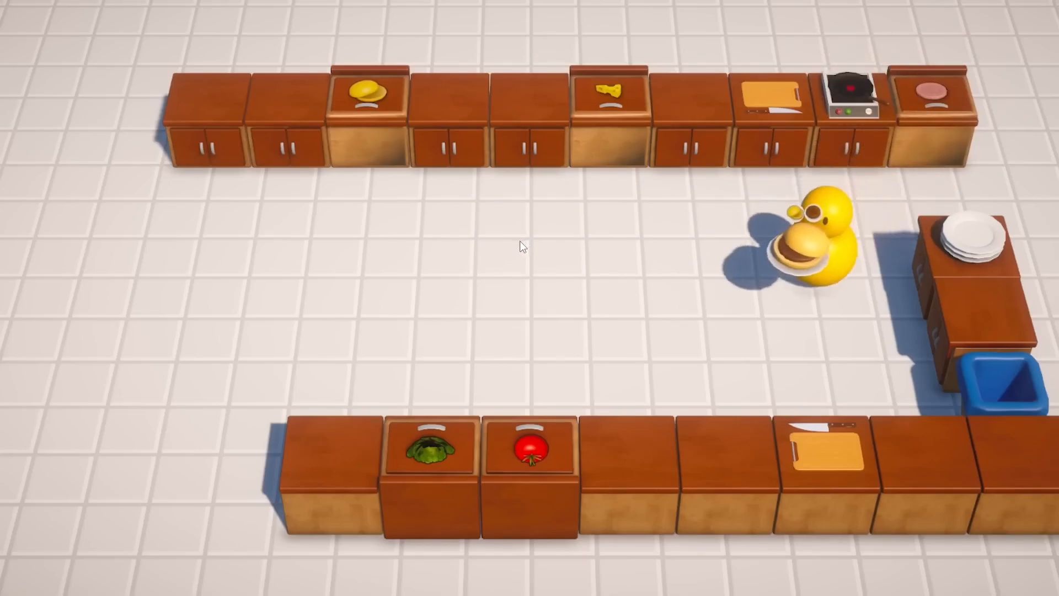
Place the burger plate back on the counter between the cheese container and the cutting board.
{"action": "key", "text": "a"}
{"action": "key", "text": "w"}
{"action": "key", "text": "e"}
{"action": "key", "text": "a"}
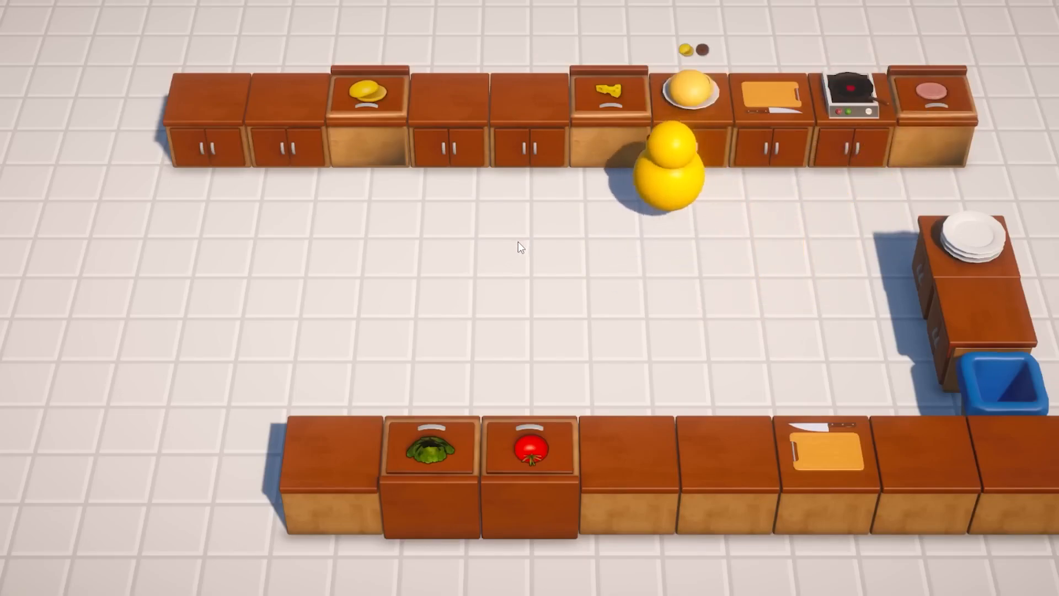
Take cheese, slice it on the cutting board, and add the slices to the plate to test the third icon.
{"action": "key", "text": "w"}
{"action": "key", "text": "e"}
{"action": "key", "text": "d"}
{"action": "key", "text": "w"}
{"action": "key", "text": "e"}
{"action": "key", "text": "f"}
{"action": "key", "text": "f"}
{"action": "key", "text": "f"}
{"action": "key", "text": "e"}
{"action": "key", "text": "a"}
{"action": "key", "text": "w"}
{"action": "key", "text": "e"}
{"action": "key", "text": "s"}
{"action": "key", "text": "w"}
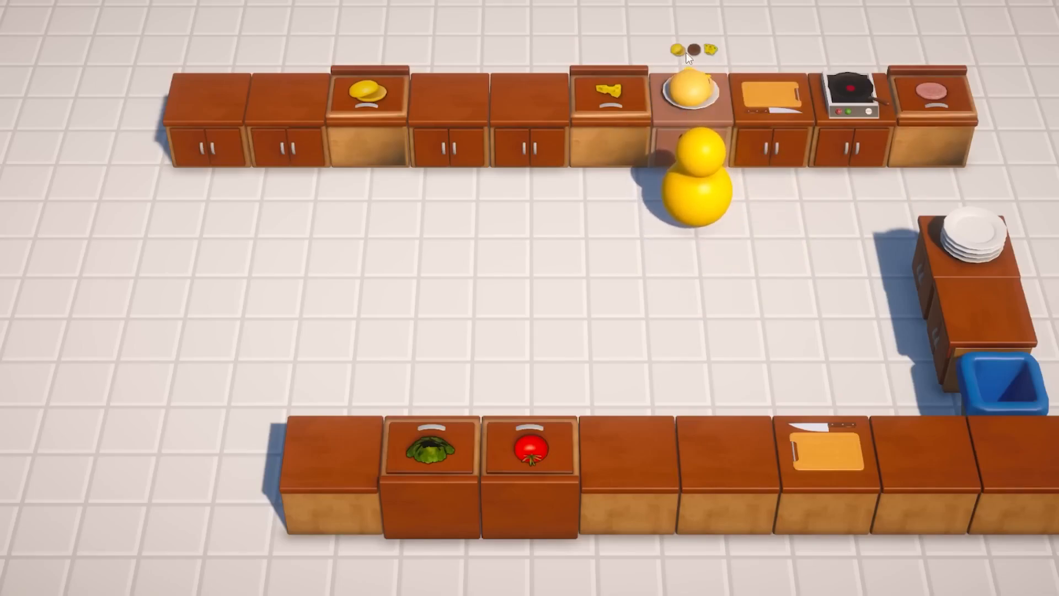
Take a tomato, slice it on the cutting board, and add the slices to the plate.
{"action": "key", "text": "a"}
{"action": "key", "text": "s"}
{"action": "key", "text": "e"}
{"action": "key", "text": "w"}
{"action": "key", "text": "d"}
{"action": "key", "text": "e"}
{"action": "key", "text": "f"}
{"action": "key", "text": "f"}
{"action": "key", "text": "f"}
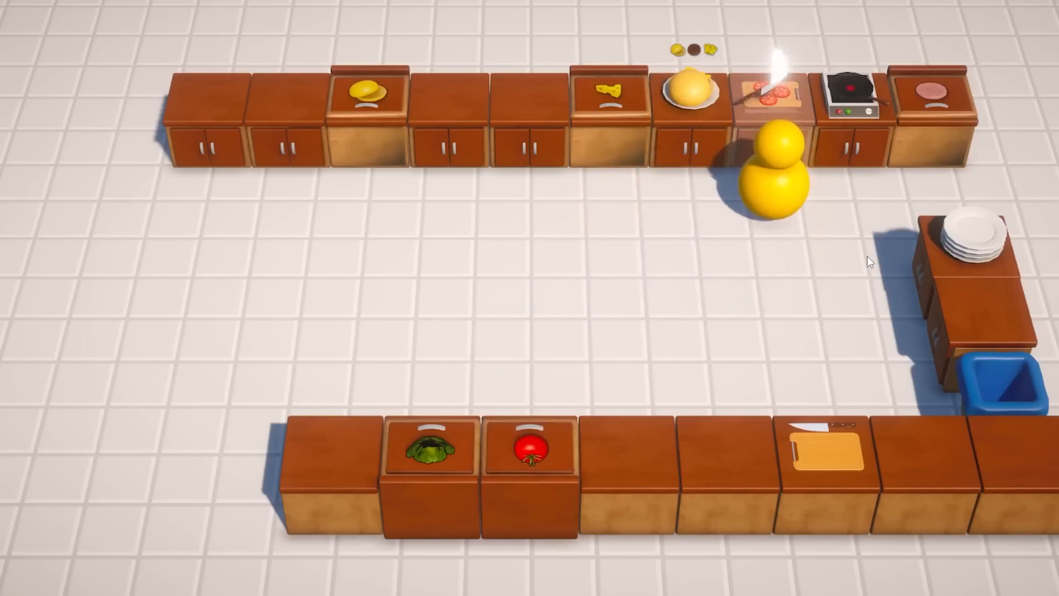
{"action": "key", "text": "e"}
{"action": "key", "text": "a"}
{"action": "key", "text": "e"}
Take a cabbage, slice it on the cutting board, and add it to the plate.
{"action": "key", "text": "s"}
{"action": "key", "text": "a"}
{"action": "key", "text": "e"}
{"action": "key", "text": "d"}
{"action": "key", "text": "w"}
{"action": "key", "text": "e"}
{"action": "key", "text": "f"}
{"action": "key", "text": "f"}
{"action": "key", "text": "f"}
{"action": "key", "text": "f"}
{"action": "key", "text": "e"}
{"action": "key", "text": "a"}
{"action": "key", "text": "e"}
Pick up the finished plate and carry it in different directions to examine how its icons face the camera.
{"action": "key", "text": "s"}
{"action": "key", "text": "a"}
{"action": "key", "text": "w"}
{"action": "key", "text": "e"}
{"action": "key", "text": "s"}
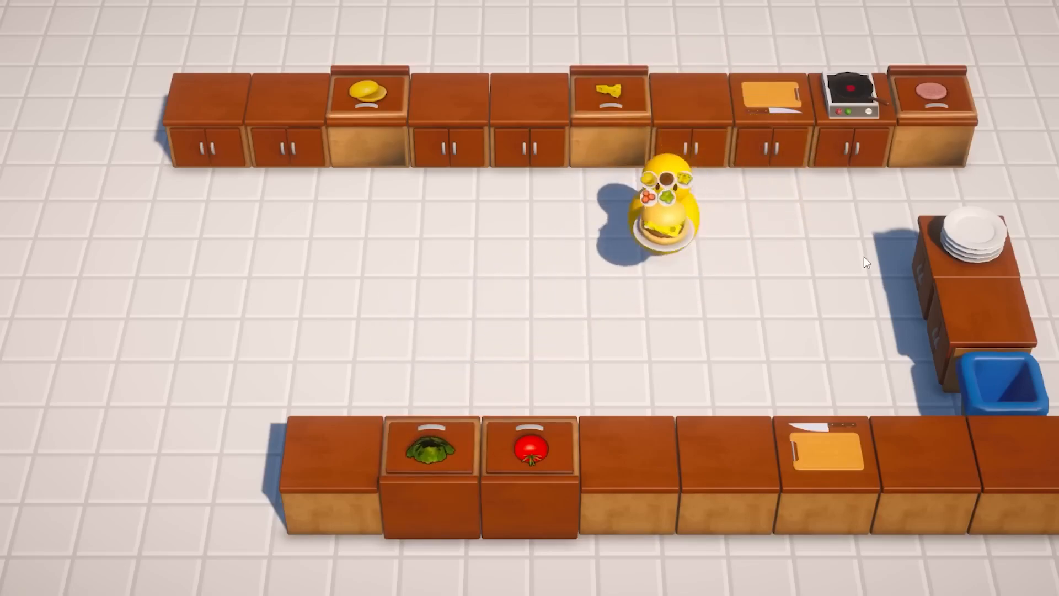
{"action": "key", "text": "a"}
{"action": "key", "text": "d"}
{"action": "key", "text": "w"}
{"action": "key", "text": "a"}
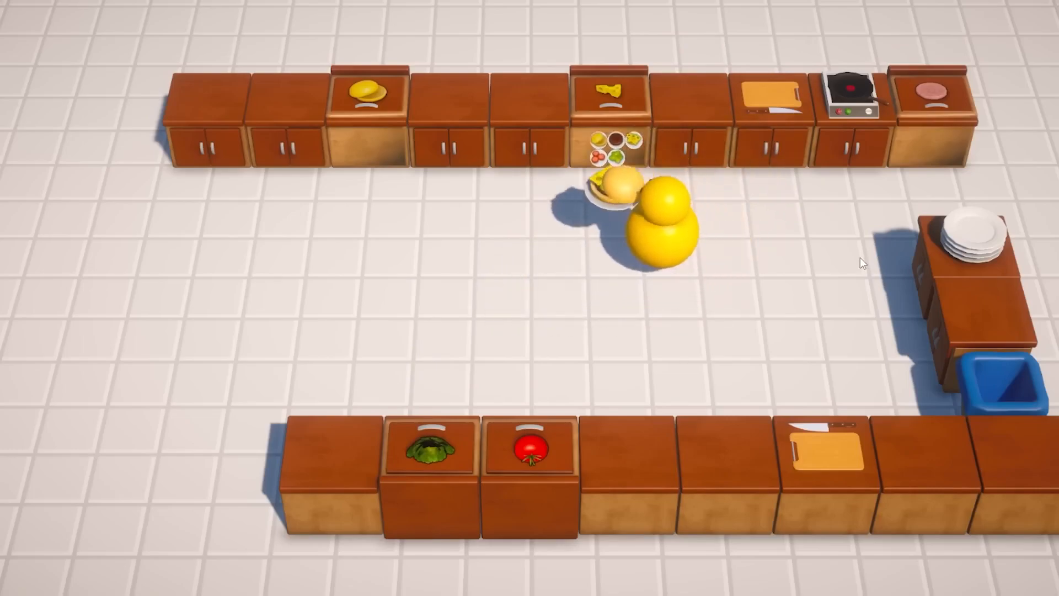
{"action": "key", "text": "s"}
{"action": "key", "text": "d"}
{"action": "key", "text": "d"}
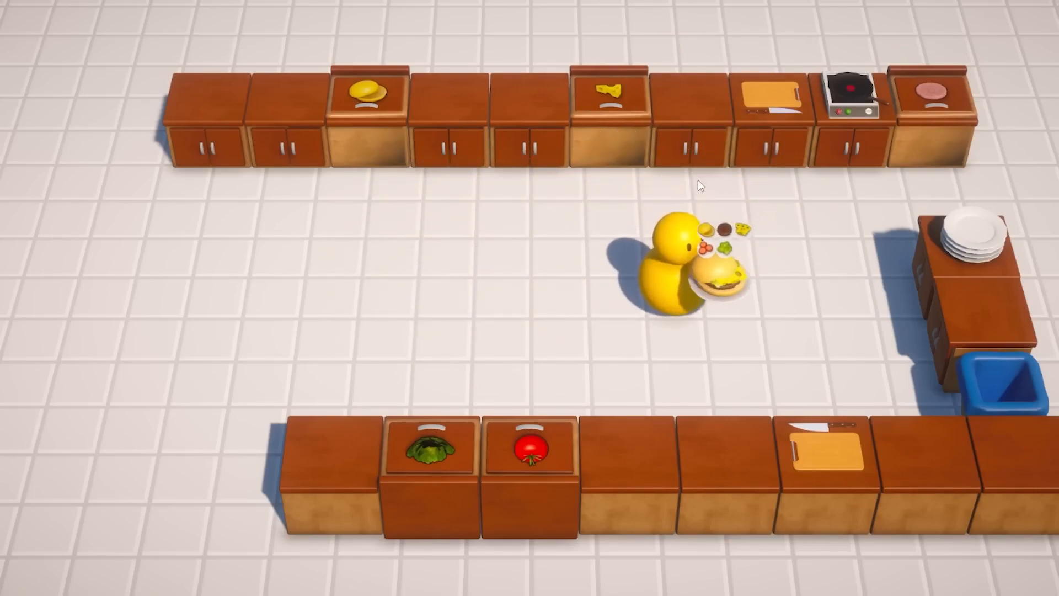
Walk the plate across the open floor while turning to check the orientation of its ingredient icons.
{"action": "key", "text": "a"}
{"action": "key", "text": "w"}
{"action": "key", "text": "d"}
{"action": "key", "text": "s"}
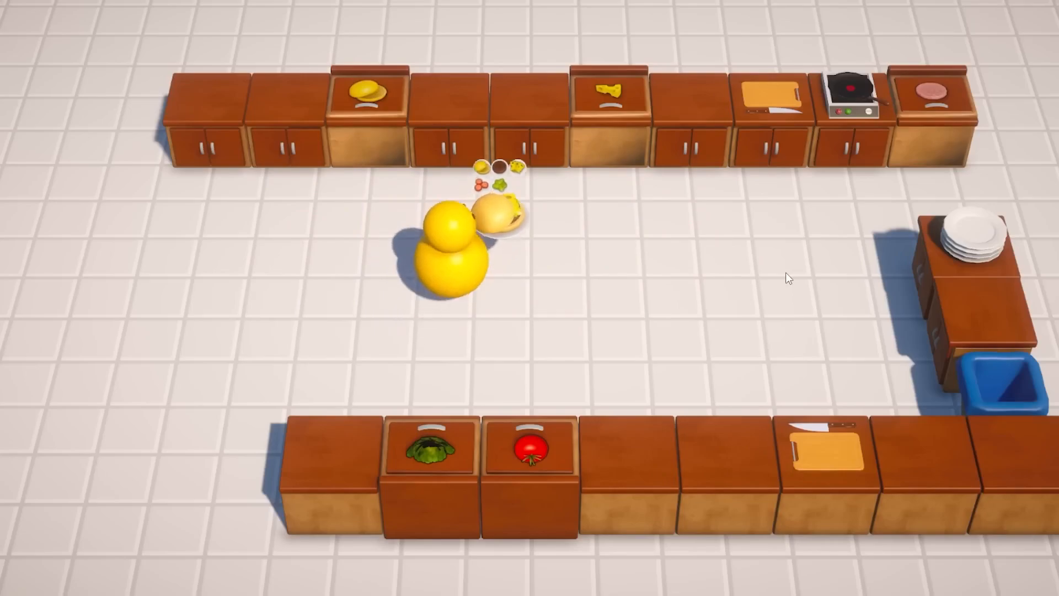
{"action": "key", "text": "a"}
{"action": "key", "text": "w"}
{"action": "key", "text": "d"}
{"action": "key", "text": "s"}
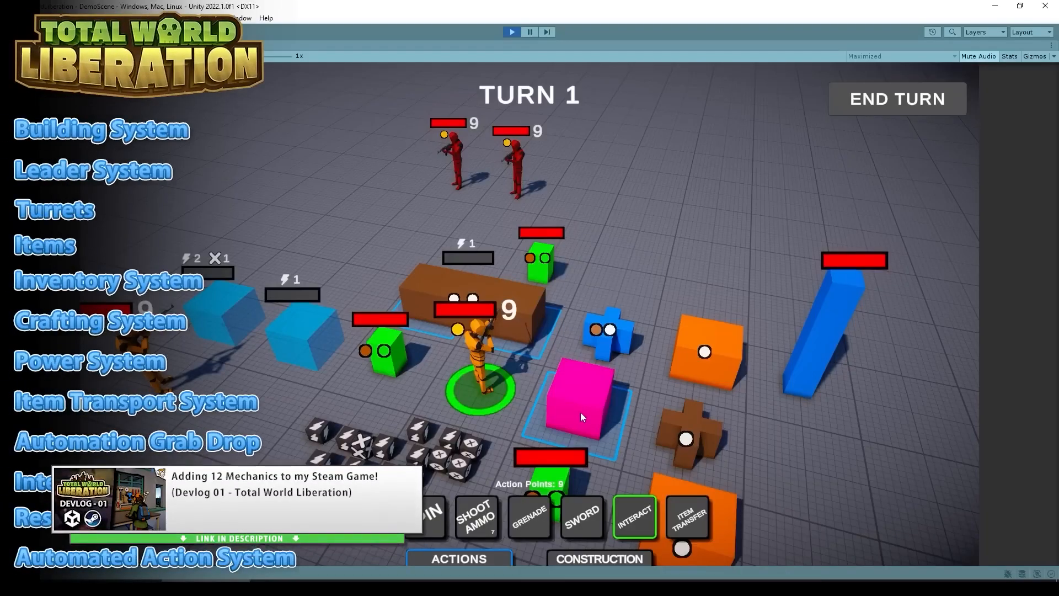
{"action": "left_click", "coordinate": [580, 412]}
{"action": "left_click", "coordinate": [588, 414]}
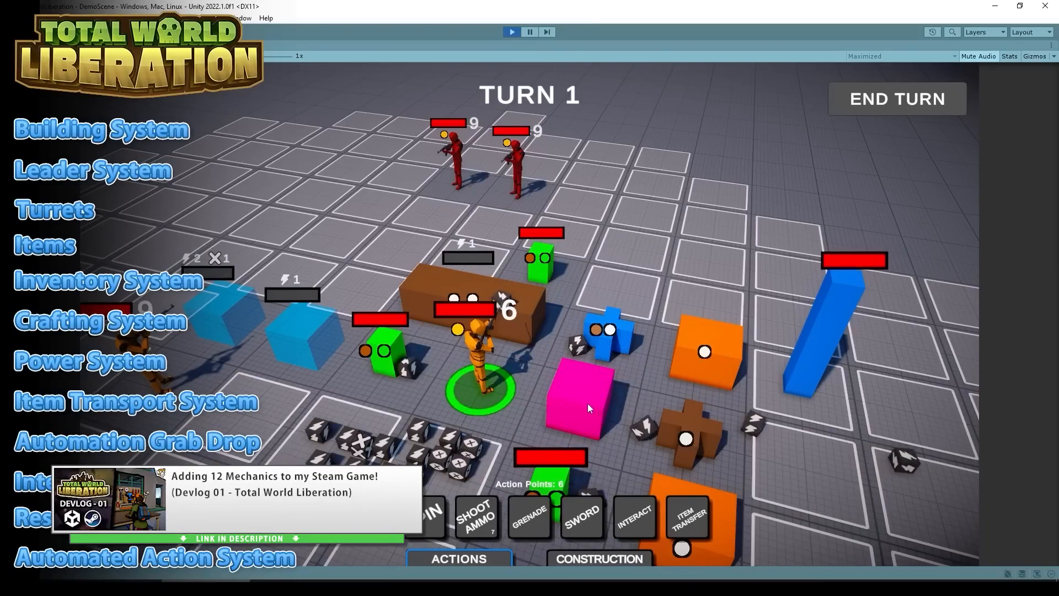
{"action": "left_click", "coordinate": [688, 527]}
{"action": "right_click", "coordinate": [578, 414]}
{"action": "left_click", "coordinate": [163, 384]}
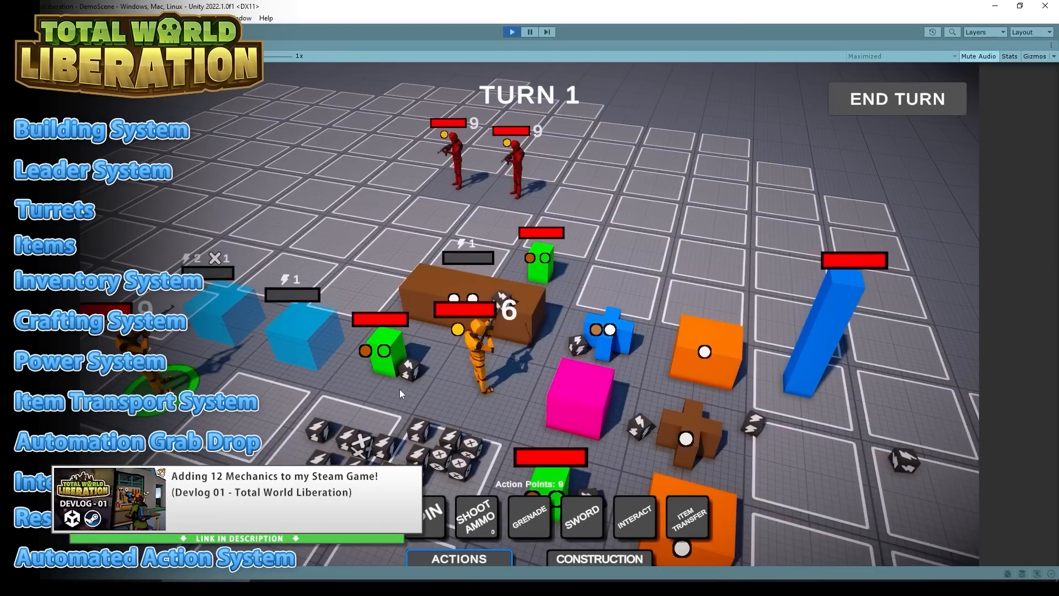
{"action": "left_click", "coordinate": [465, 395]}
{"action": "left_click", "coordinate": [490, 513]}
{"action": "right_click", "coordinate": [519, 194]}
{"action": "left_click", "coordinate": [478, 516]}
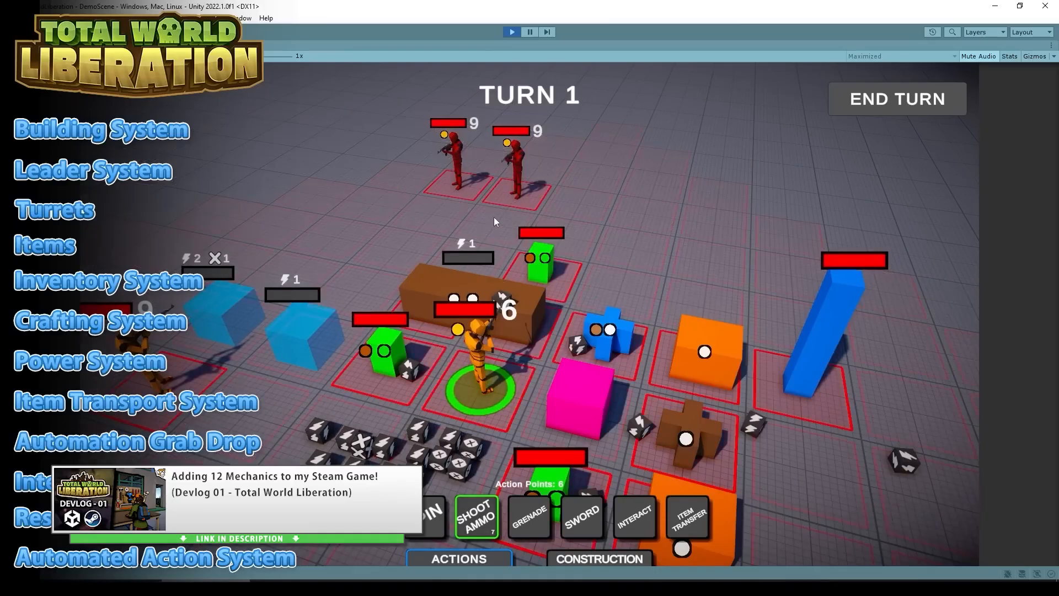
{"action": "left_click", "coordinate": [515, 201]}
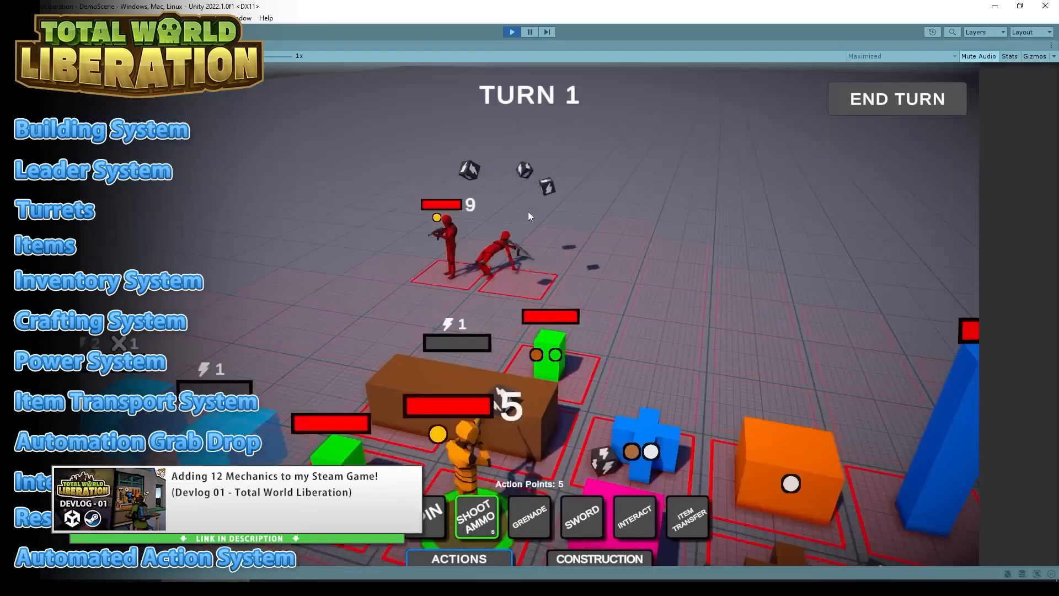
{"action": "left_click", "coordinate": [590, 415]}
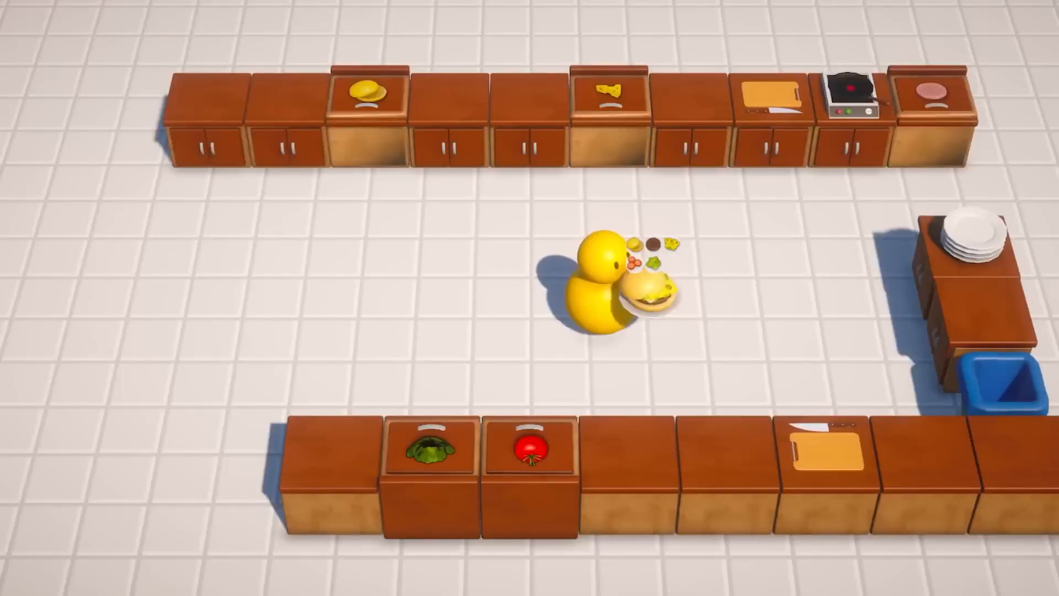
Carry the completed burger plate near the counters and back to inspect its icons from several facings.
{"action": "key", "text": "w"}
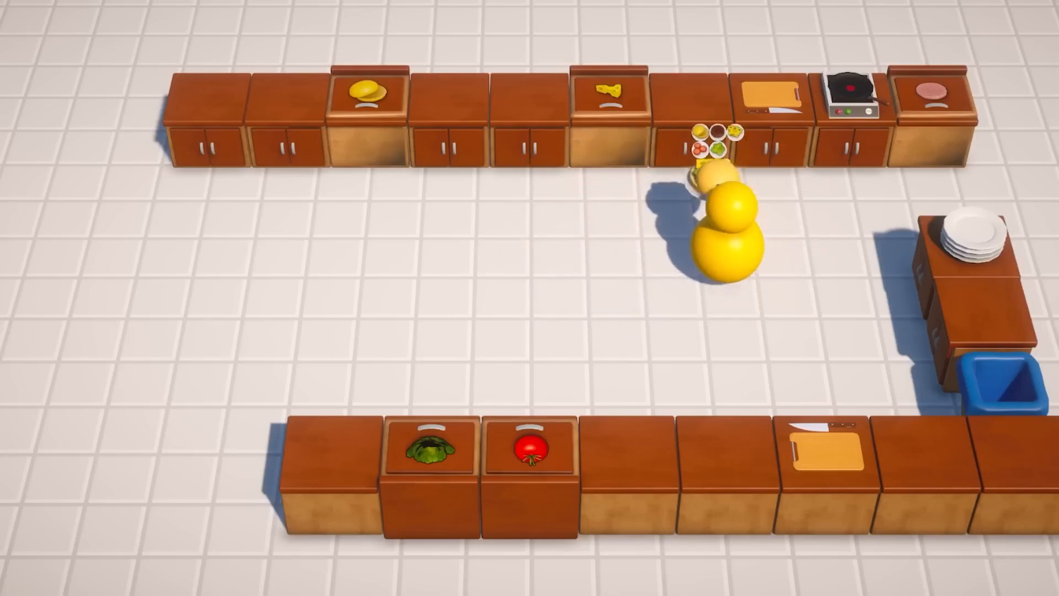
{"action": "key", "text": "a"}
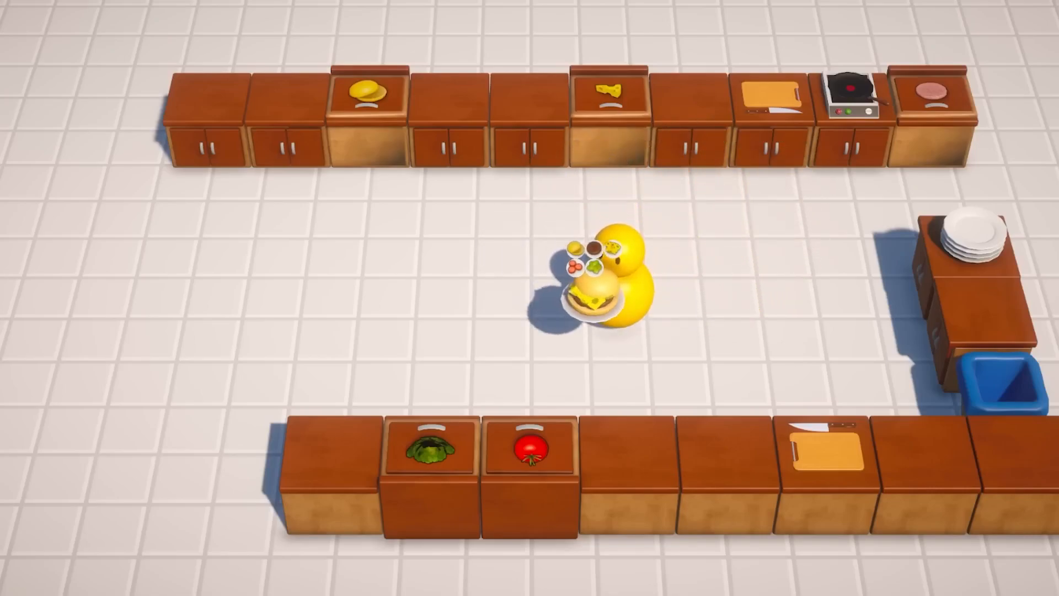
{"action": "key", "text": "w"}
{"action": "key", "text": "d"}
{"action": "key", "text": "s"}
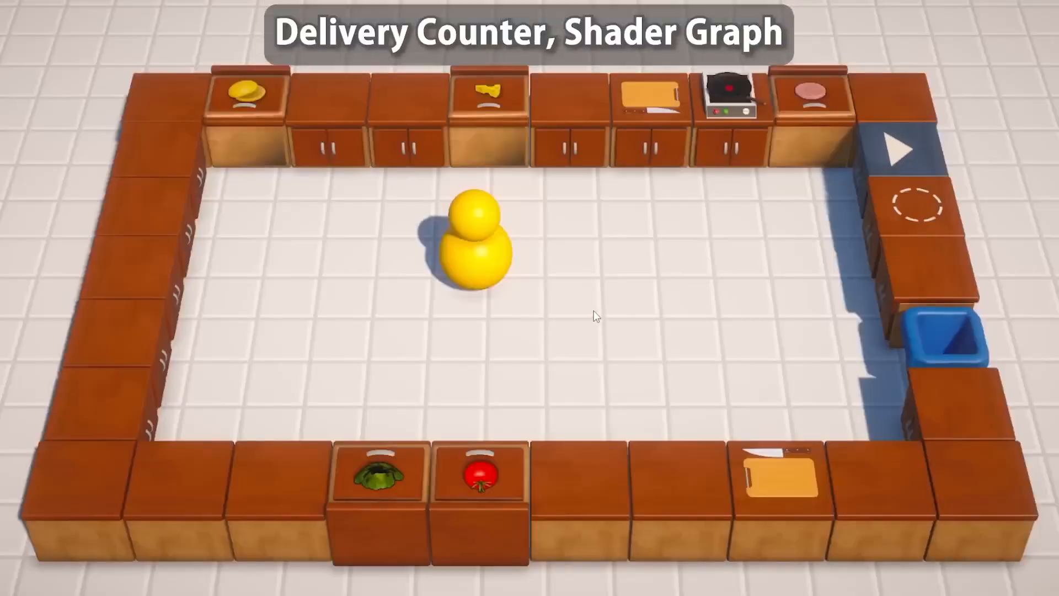
Walk the player around the enclosed kitchen to examine the layout that includes the delivery counter.
{"action": "key", "text": "d"}
{"action": "key", "text": "w"}
{"action": "key", "text": "s"}
{"action": "key", "text": "w"}
{"action": "key", "text": "a"}
{"action": "key", "text": "s"}
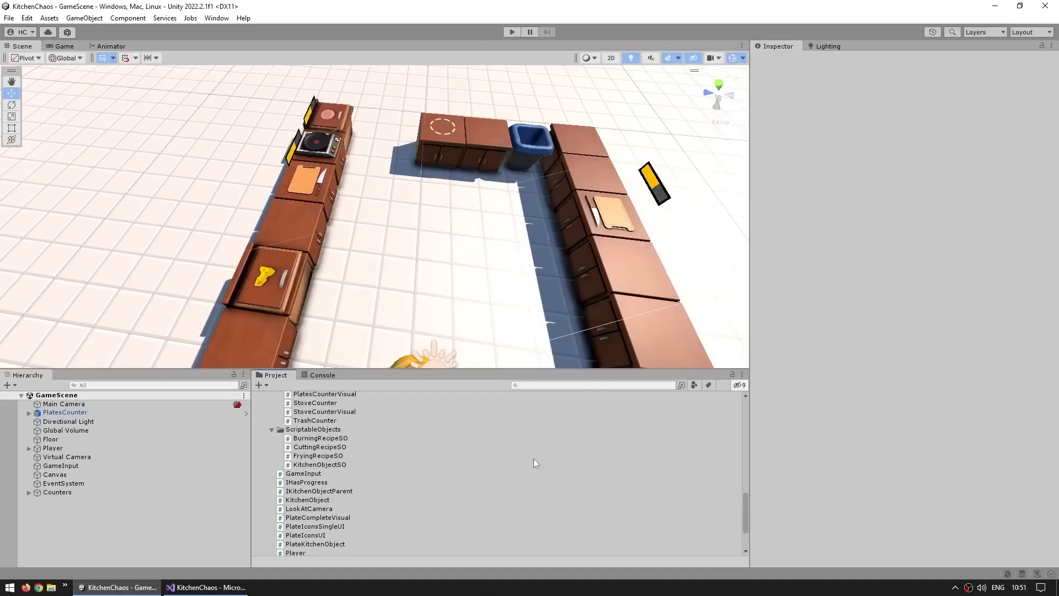
Create a prefab variant of _BaseCounter in the Counters prefabs folder, name it DeliveryCounter, and open it for editing.
{"action": "scroll", "coordinate": [534, 460], "scroll_direction": "up", "scroll_amount": 10}
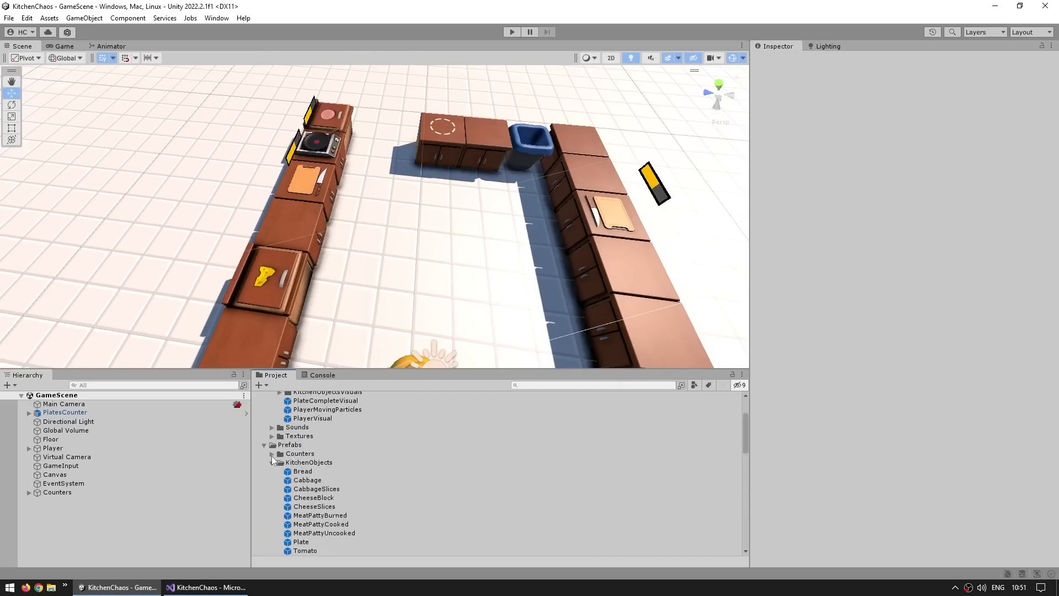
{"action": "left_click", "coordinate": [272, 454]}
{"action": "right_click", "coordinate": [312, 462]}
{"action": "mouse_move", "coordinate": [364, 176]}
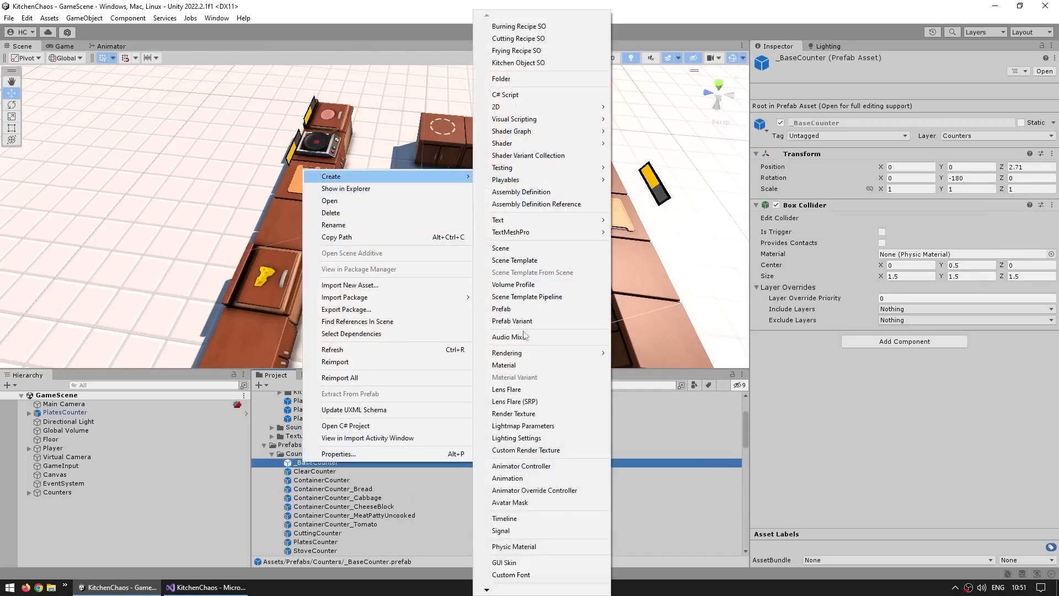
{"action": "left_click", "coordinate": [516, 322]}
{"action": "type", "text": "DeliveryCounter"}
{"action": "key", "text": "Return"}
{"action": "key", "text": "Return"}
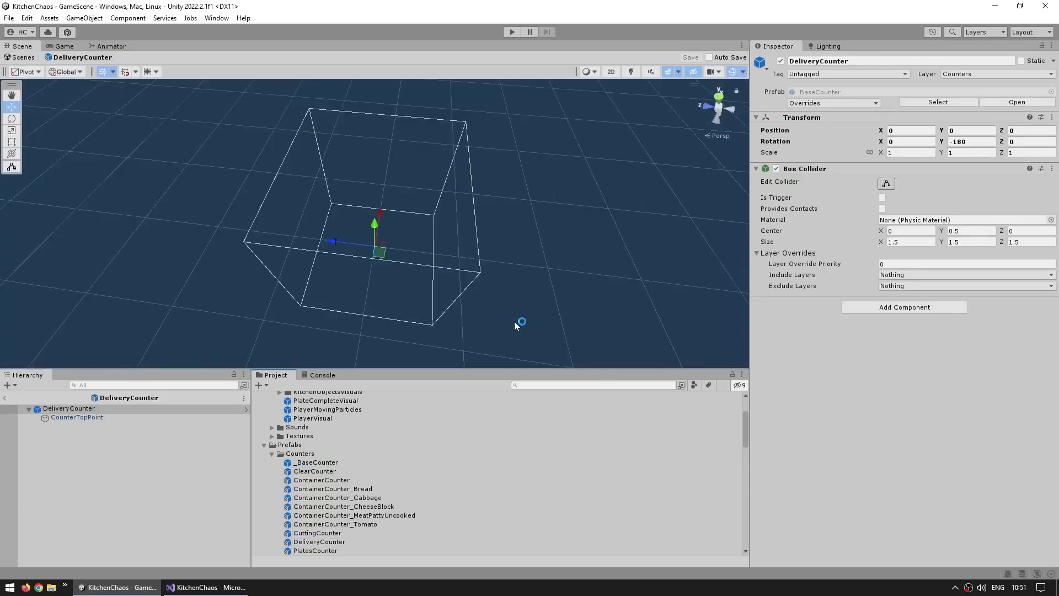
Add the DeliveryCounter_Visual prefab from CountersVisuals as a child of the DeliveryCounter prefab.
{"action": "scroll", "coordinate": [366, 517], "scroll_direction": "up", "scroll_amount": 3}
{"action": "left_click", "coordinate": [278, 451]}
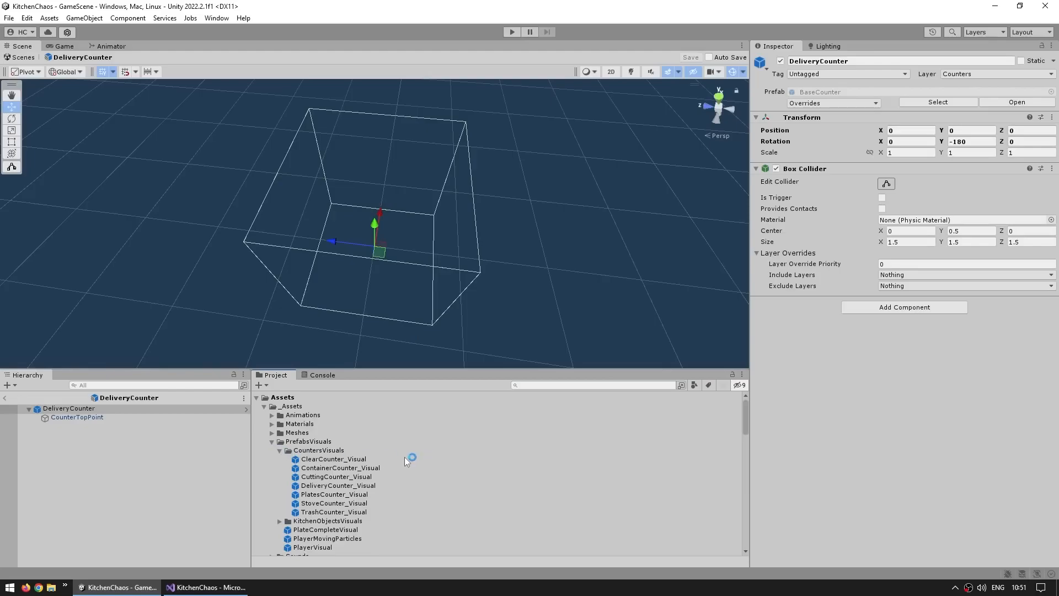
{"action": "left_click", "coordinate": [313, 485]}
{"action": "left_click_drag", "start_coordinate": [313, 486], "coordinate": [84, 474]}
{"action": "left_click", "coordinate": [85, 472]}
Duplicate the DeliveryCounter_Visual object in the prefab and rename the copy Selected.
{"action": "left_click", "coordinate": [96, 428]}
{"action": "key", "text": "ctrl+d"}
{"action": "key", "text": "F2"}
{"action": "type", "text": "Sele"}
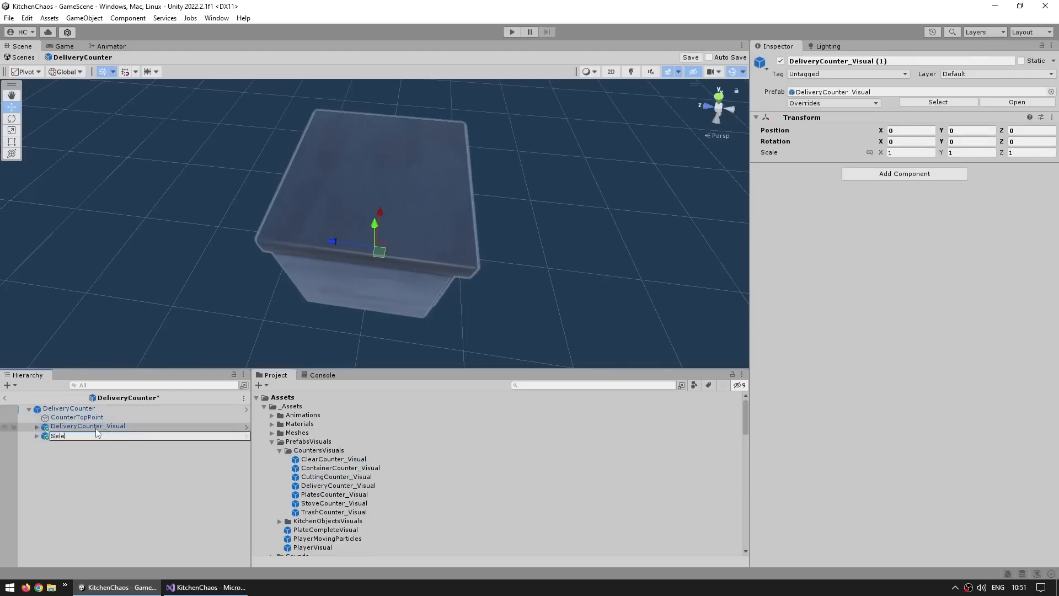
{"action": "type", "text": "cted"}
{"action": "key", "text": "Return"}
Assign the CounterSelected material to the KitchenCounter mesh inside the Selected object.
{"action": "key", "text": "Right"}
{"action": "key", "text": "Down"}
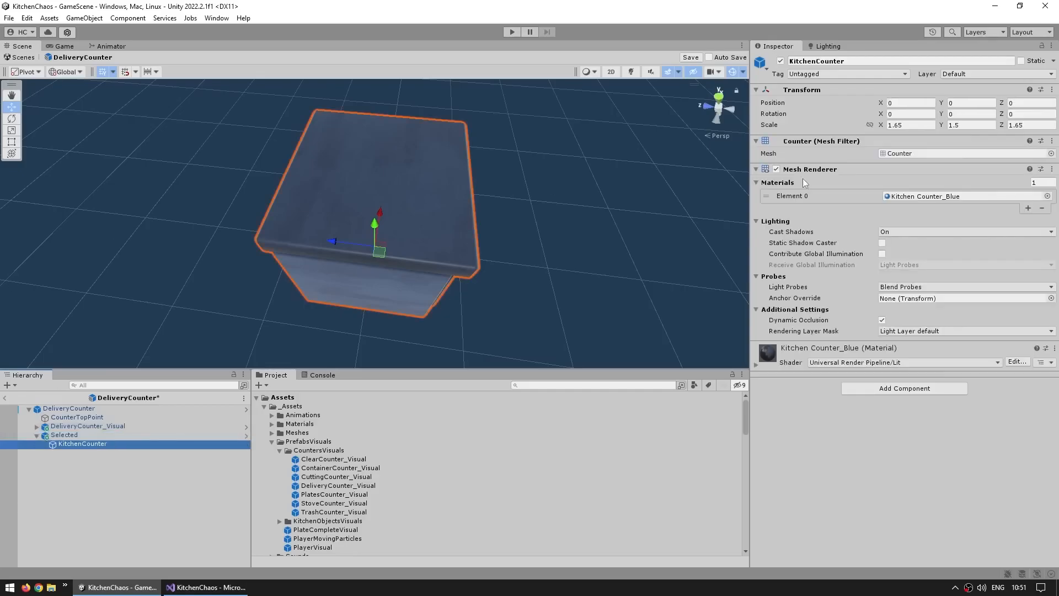
{"action": "left_click", "coordinate": [1047, 196]}
{"action": "double_click", "coordinate": [1013, 247]}
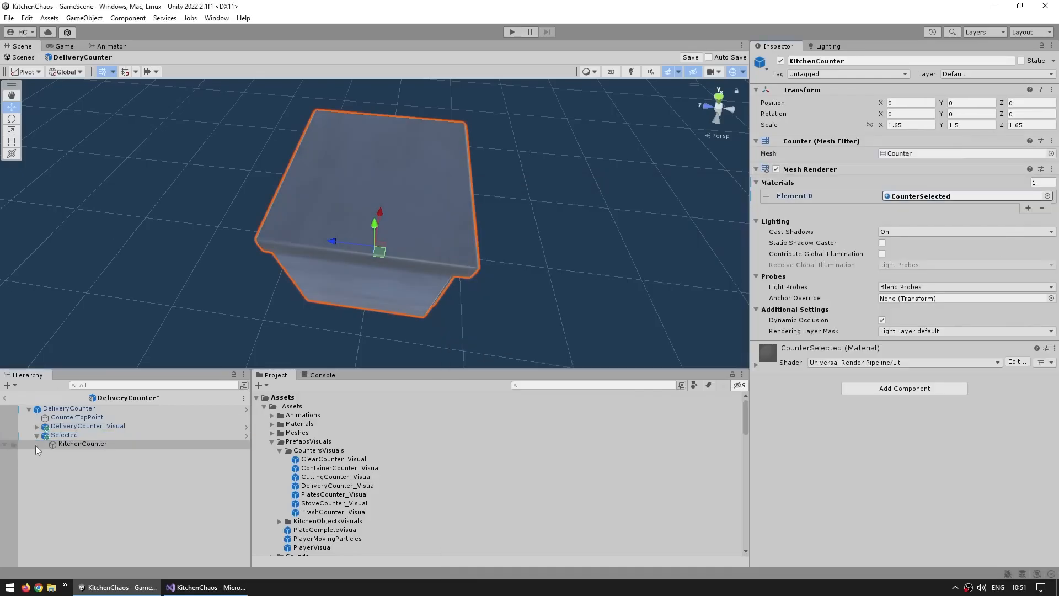
Set the Selected object's scale to 1.01 on all axes.
{"action": "left_click", "coordinate": [84, 435]}
{"action": "left_click", "coordinate": [898, 152]}
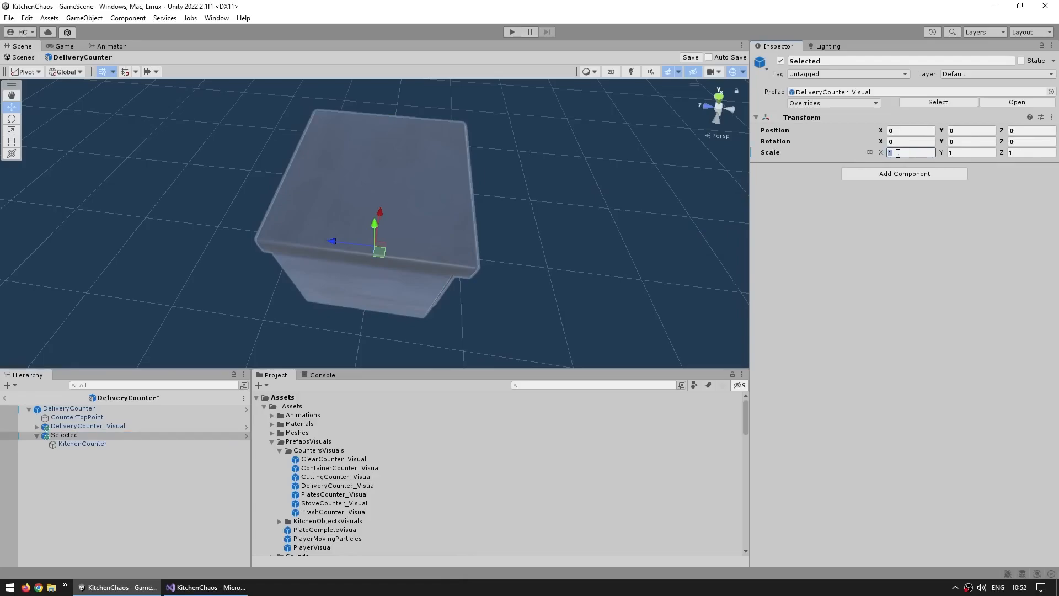
{"action": "type", "text": ".01"}
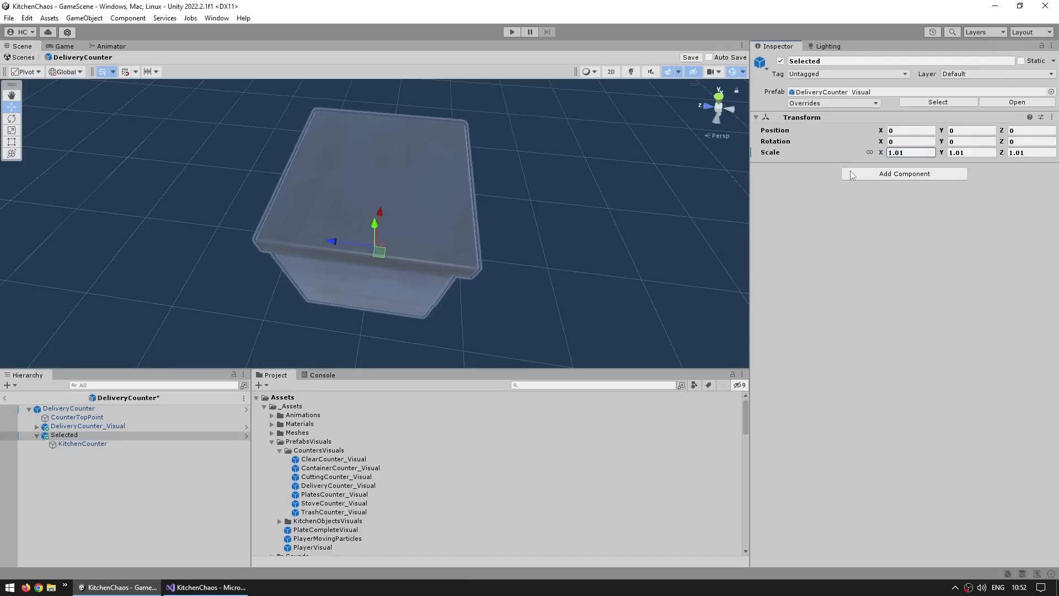
Add the Selected Counter Visual script to Selected and put its KitchenCounter child in the Visual Game Object Array.
{"action": "left_click", "coordinate": [904, 174]}
{"action": "type", "text": "sele"}
{"action": "left_click", "coordinate": [890, 223]}
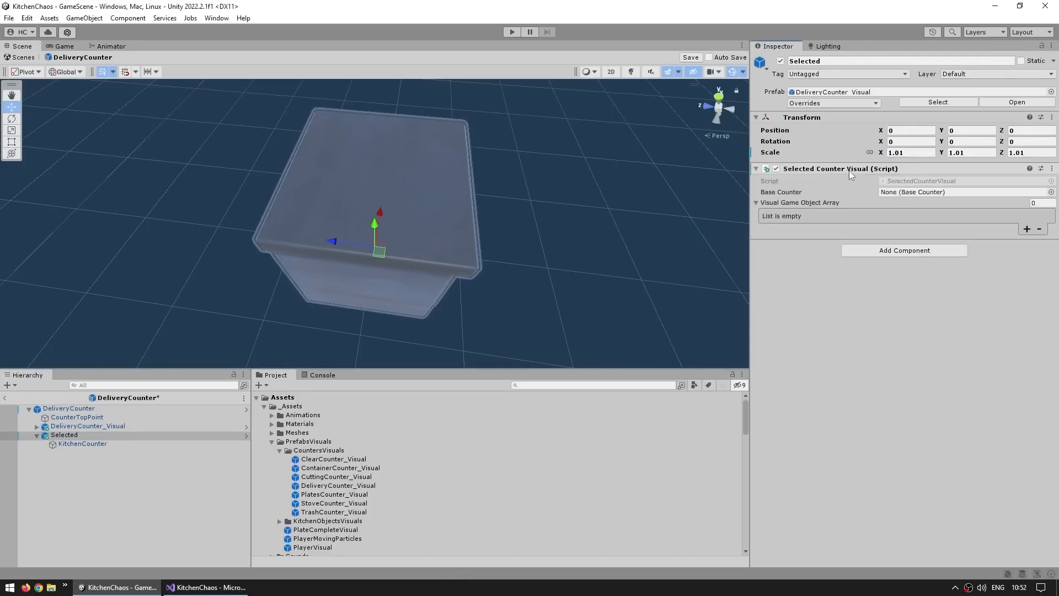
{"action": "left_click_drag", "start_coordinate": [80, 445], "coordinate": [795, 212]}
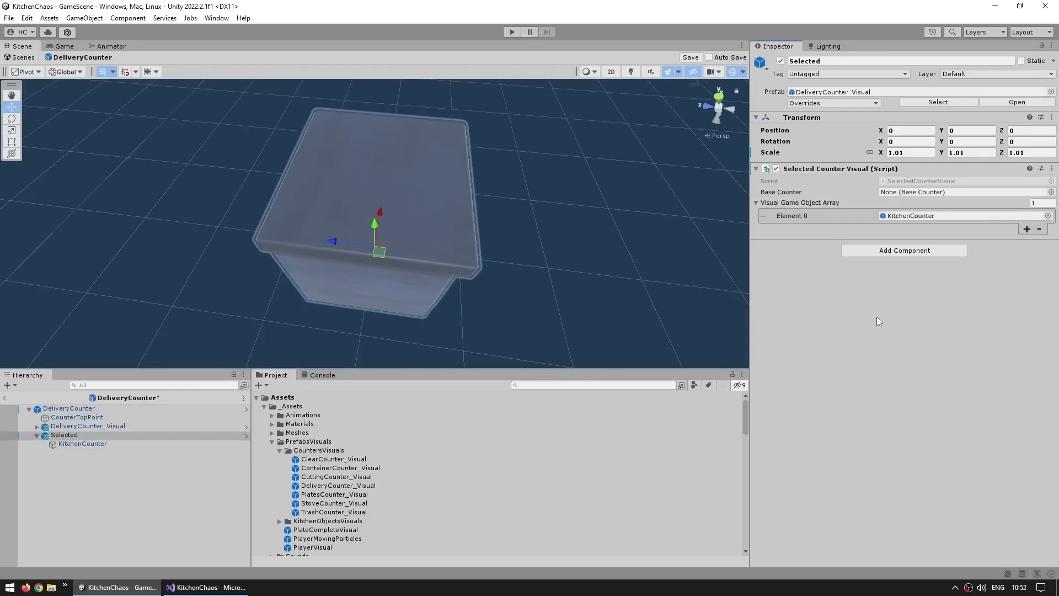
Deactivate the KitchenCounter child under Selected and save the DeliveryCounter prefab.
{"action": "left_click", "coordinate": [84, 444]}
{"action": "key", "text": "alt+shift+a"}
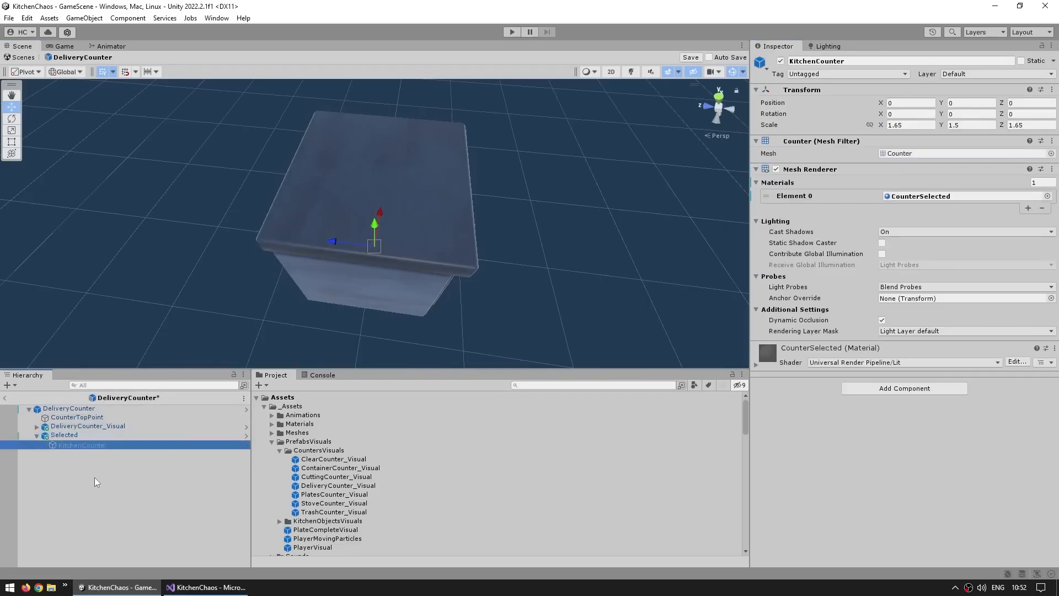
{"action": "left_click", "coordinate": [99, 478]}
{"action": "key", "text": "ctrl+s"}
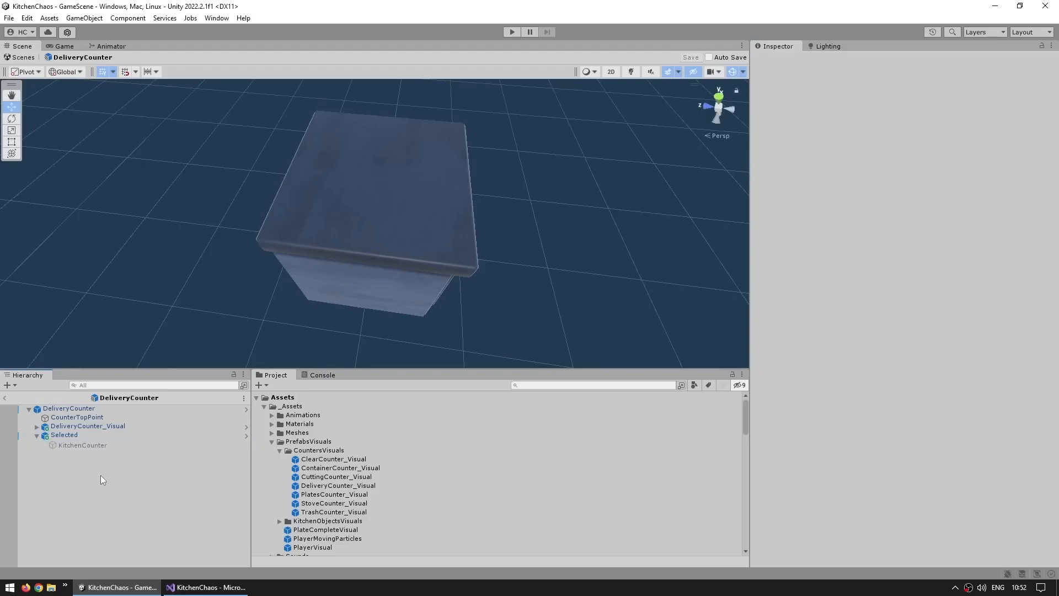
Create a C# script named DeliveryCounter in the Counters scripts folder and attach it to the DeliveryCounter prefab's root.
{"action": "scroll", "coordinate": [446, 463], "scroll_direction": "down", "scroll_amount": 6}
{"action": "scroll", "coordinate": [364, 483], "scroll_direction": "down", "scroll_amount": 6}
{"action": "scroll", "coordinate": [315, 532], "scroll_direction": "down", "scroll_amount": 3}
{"action": "right_click", "coordinate": [317, 478]}
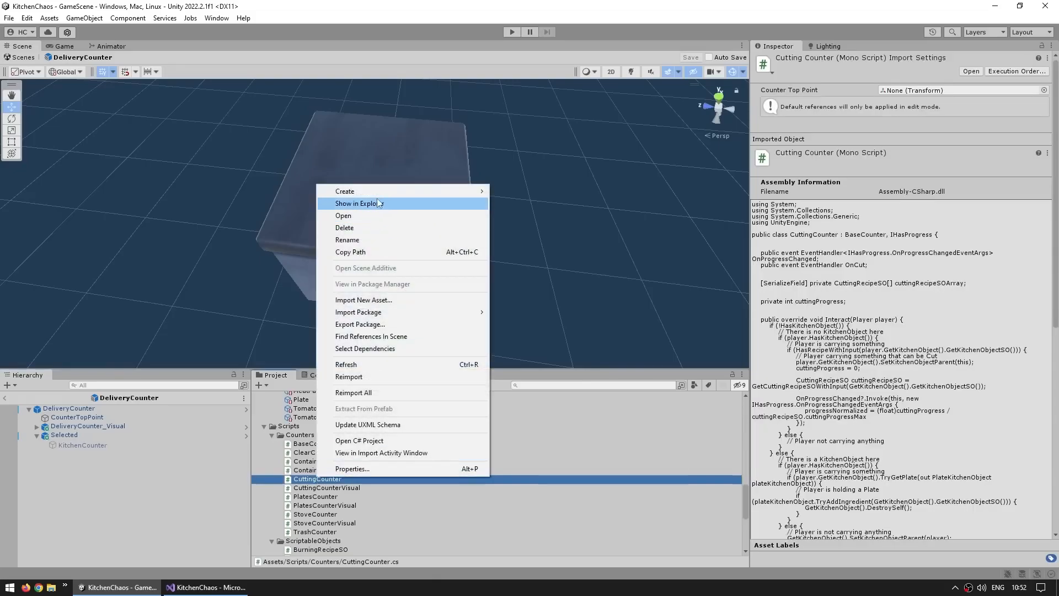
{"action": "mouse_move", "coordinate": [437, 189]}
{"action": "left_click", "coordinate": [520, 95]}
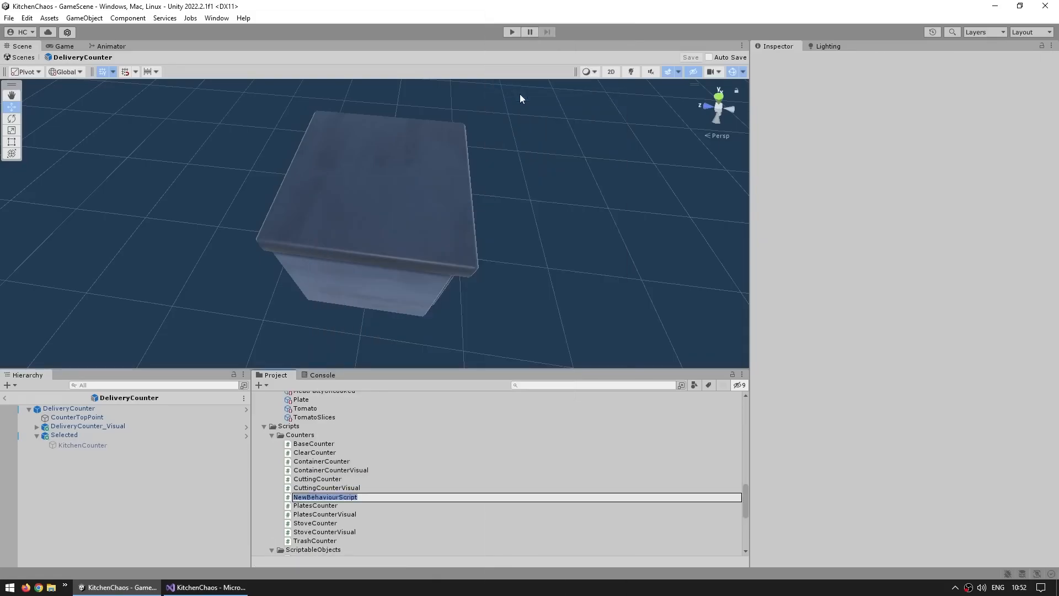
{"action": "type", "text": "DeliveryCounter"}
{"action": "key", "text": "Return"}
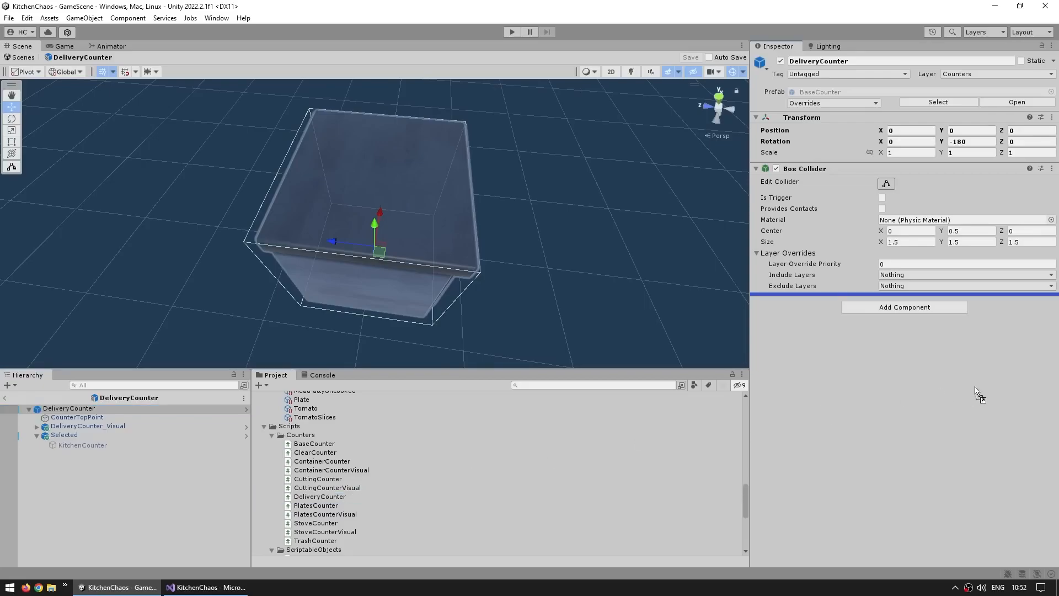
{"action": "left_click_drag", "start_coordinate": [320, 496], "coordinate": [914, 305]}
Open the DeliveryCounter script, remove the template methods, and make the class inherit from BaseCounter.
{"action": "double_click", "coordinate": [906, 311]}
{"action": "left_click_drag", "start_coordinate": [270, 108], "coordinate": [447, 360]}
{"action": "left_click", "coordinate": [359, 249]}
{"action": "left_click_drag", "start_coordinate": [270, 128], "coordinate": [461, 522]}
{"action": "key", "text": "Return"}
{"action": "key", "text": "Return"}
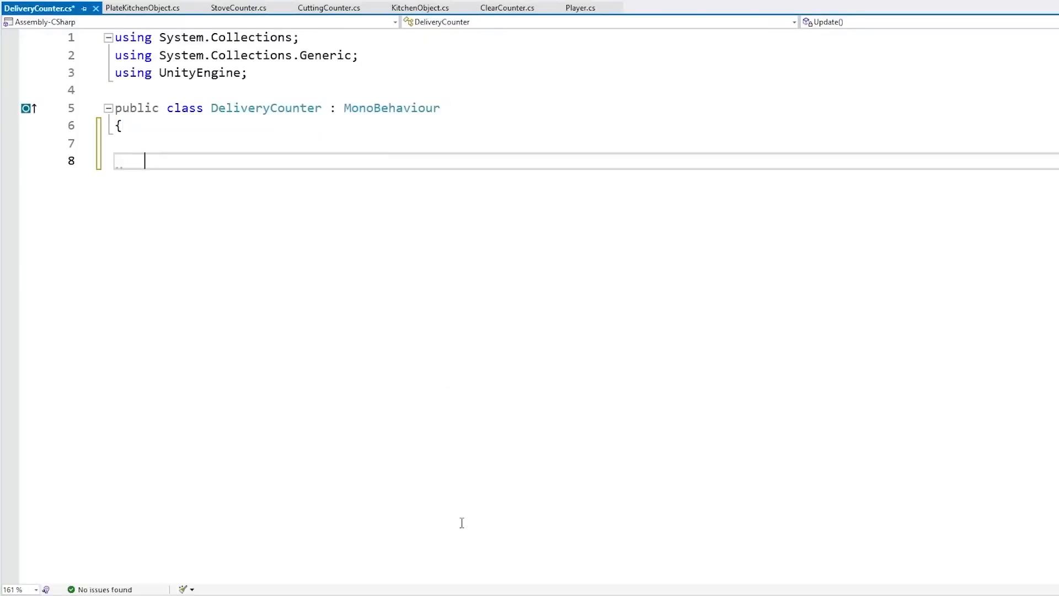
{"action": "type", "text": "}"}
{"action": "key", "text": "Up"}
{"action": "key", "text": "Up"}
{"action": "key", "text": "ctrl+shift+Left"}
{"action": "type", "text": "BaseCounter"}
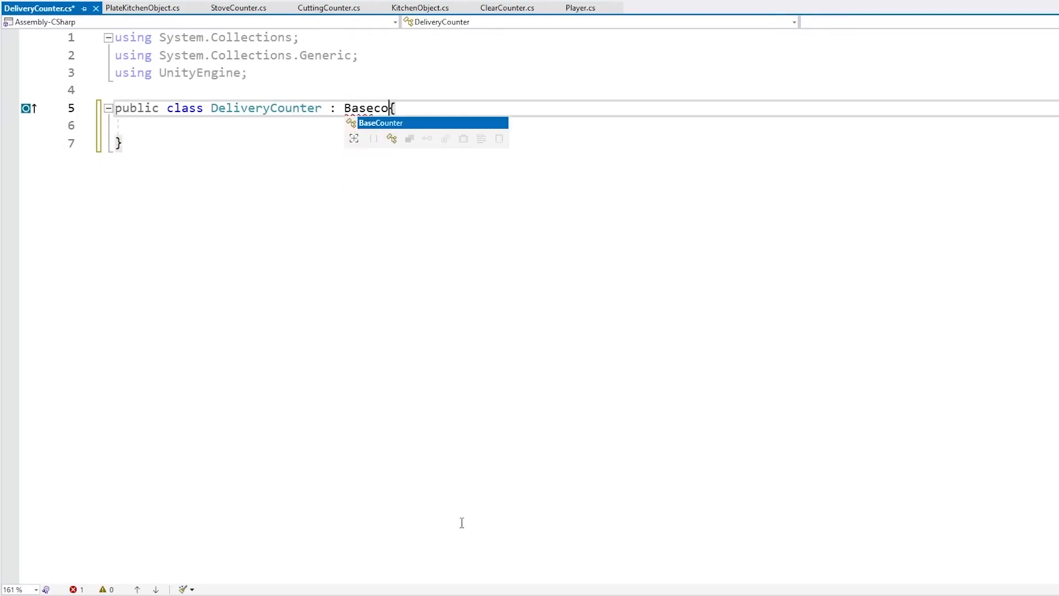
Add an empty public override of Interact(Player player) to the DeliveryCounter class.
{"action": "key", "text": "Return"}
{"action": "key", "text": "Return"}
{"action": "type", "text": "public override"}
{"action": "key", "text": "Down"}
{"action": "key", "text": "Down"}
{"action": "key", "text": "Return"}
{"action": "key", "text": "shift+Home"}
{"action": "key", "text": "BackSpace"}
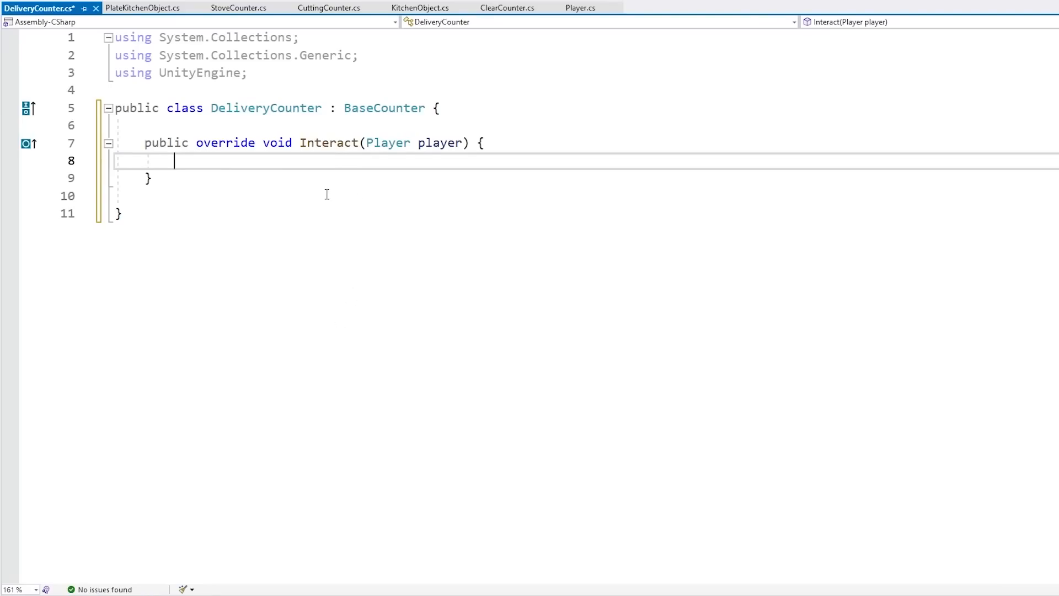
In Interact, check player.HasKitchenObject() and, if true, call player.GetKitchenObject().DestroySelf().
{"action": "type", "text": "if (player.HasKitchenObject"}
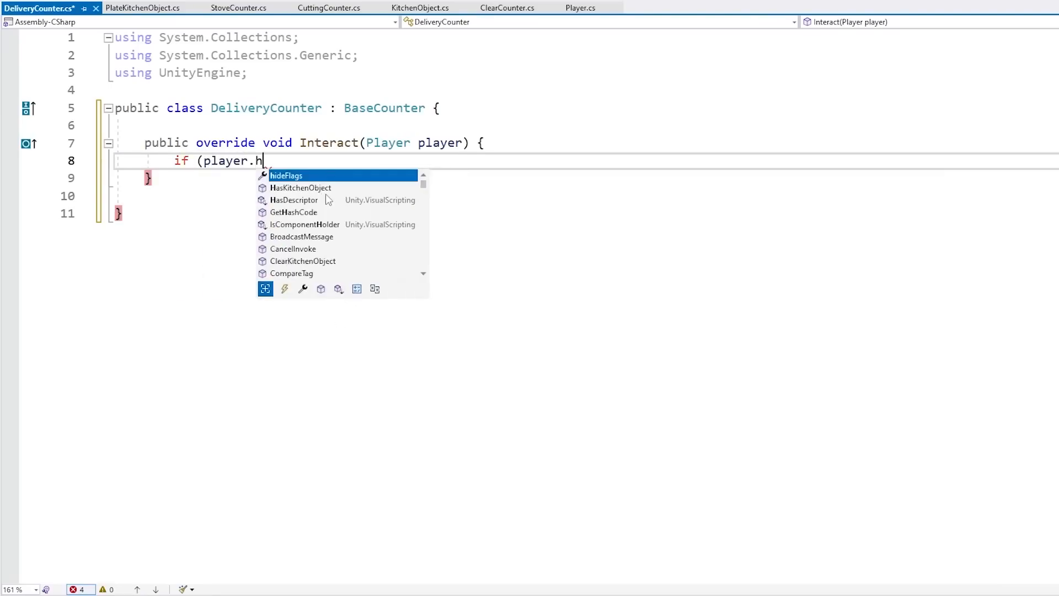
{"action": "type", "text": "()) {"}
{"action": "key", "text": "Return"}
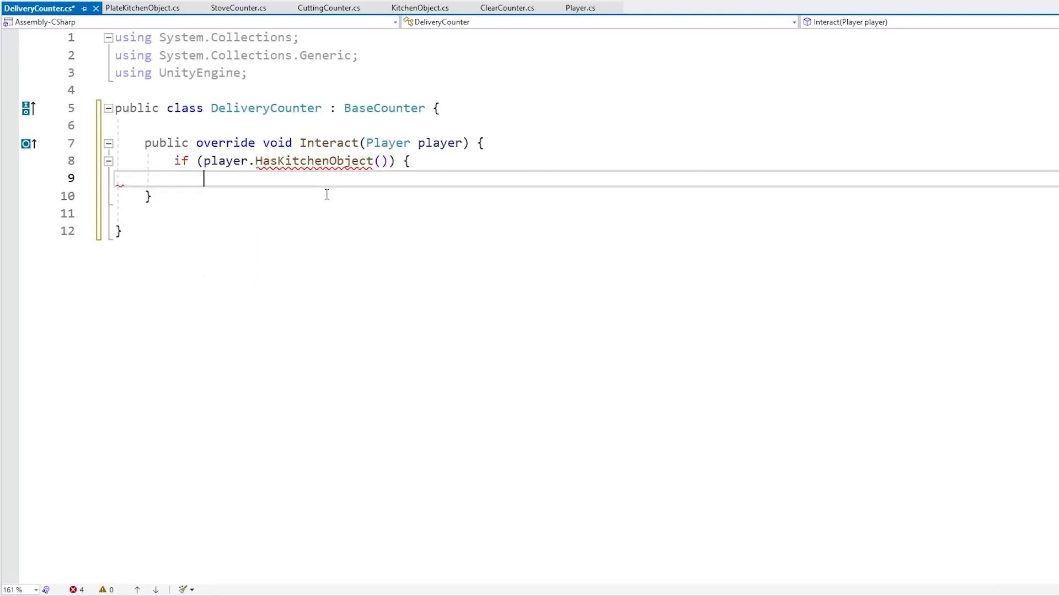
{"action": "type", "text": "playe"}
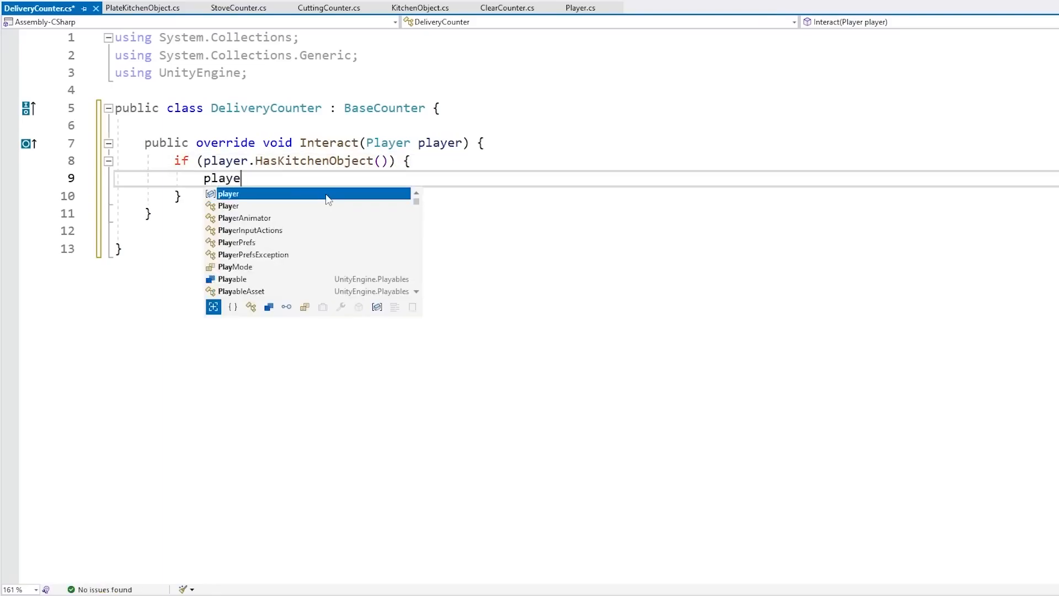
{"action": "type", "text": "r.GetKitchenObject().DestroySelf();"}
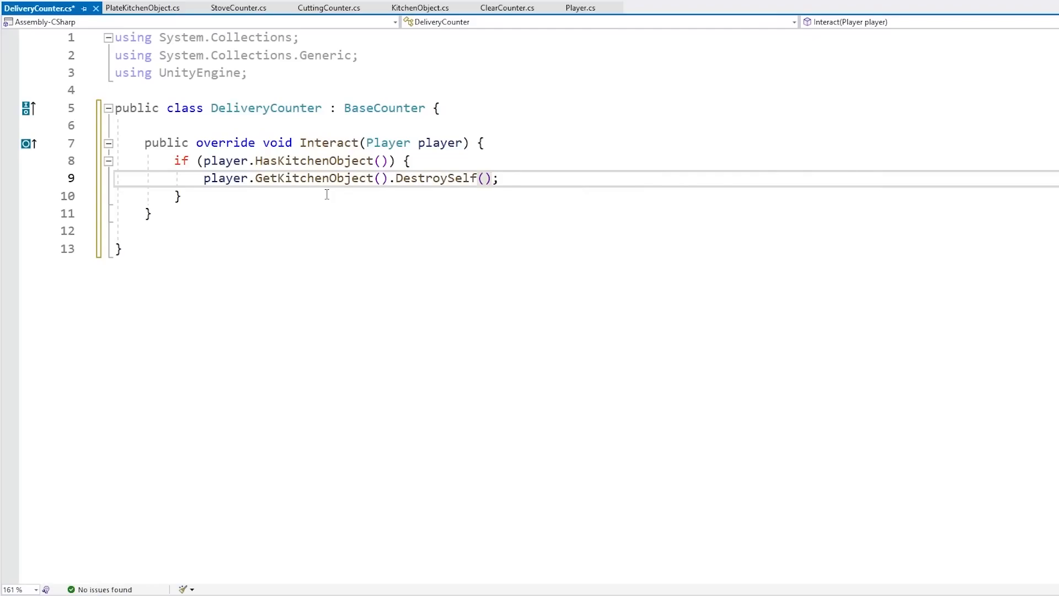
{"action": "key", "text": "Up"}
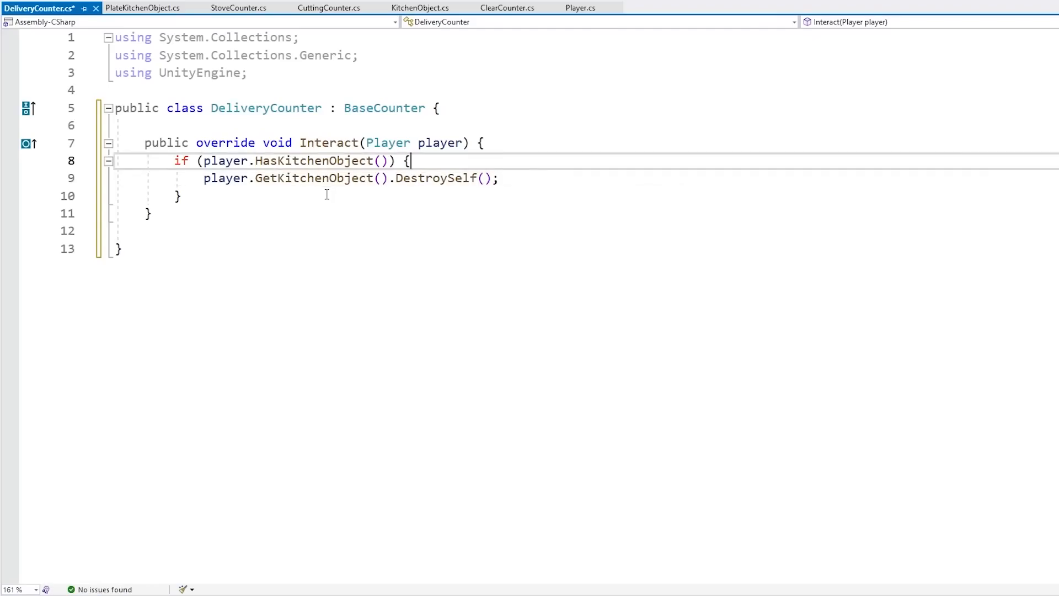
Inside the HasKitchenObject check, start a nested if on player.GetKitchenObject().TryGetPlate(out PlateKitchenObject plateKitchenObject).
{"action": "key", "text": "Return"}
{"action": "type", "text": "if (player.GetKitchenObject"}
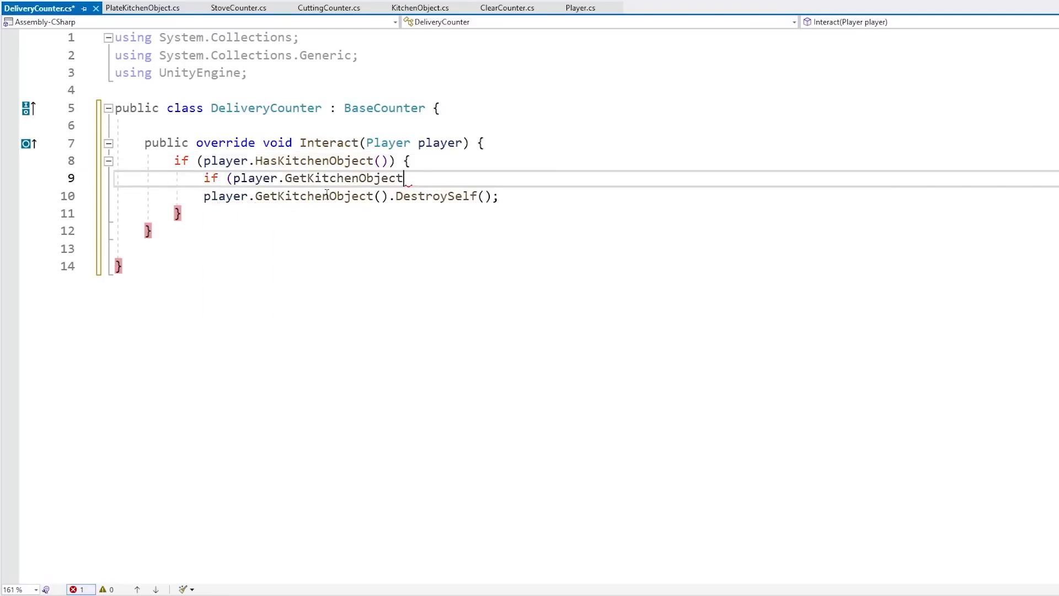
{"action": "type", "text": "().Try"}
{"action": "key", "text": "Down"}
{"action": "key", "text": "Down"}
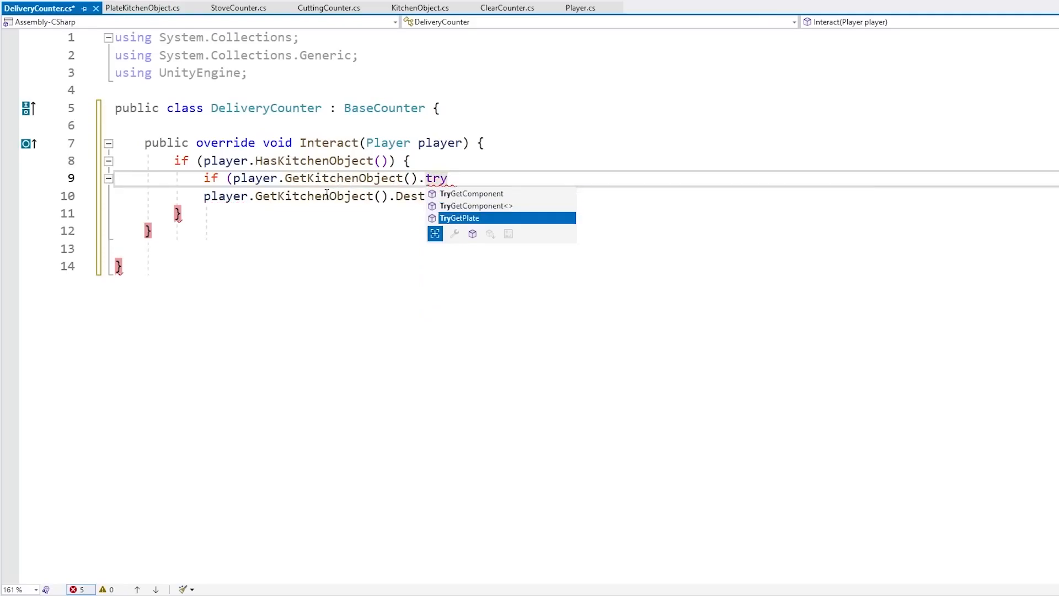
{"action": "key", "text": "Tab"}
{"action": "type", "text": "( out Plat"}
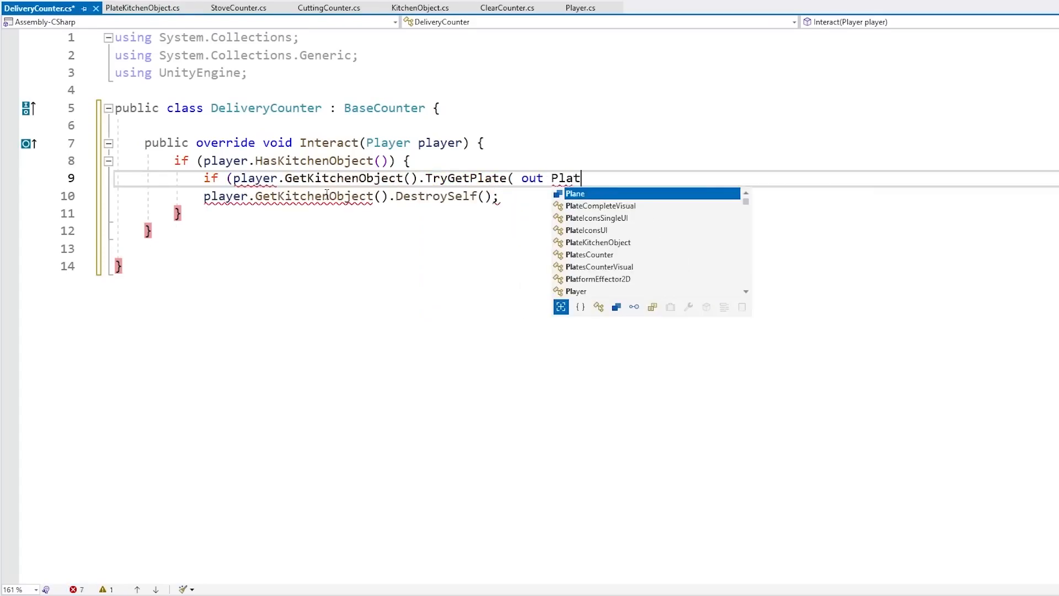
{"action": "type", "text": "eKitchenObject plateKitchenObject"}
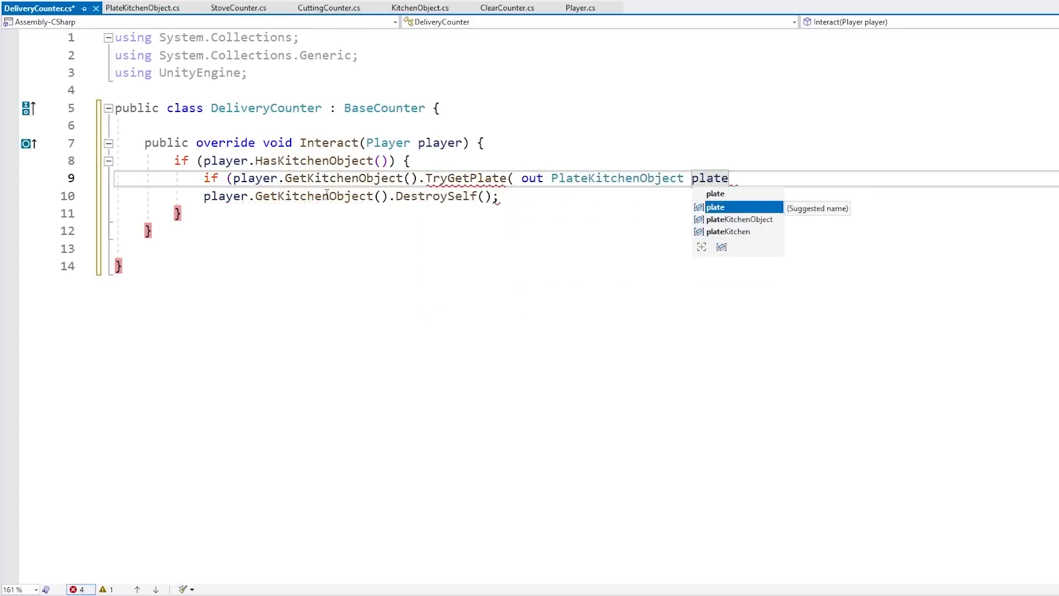
{"action": "key", "text": "Tab"}
{"action": "type", "text": ")"}
{"action": "key", "text": "BackSpace"}
{"action": "type", "text": ") {"}
Enclose the DestroySelf call in the nested plate check's braces and save the DeliveryCounter script.
{"action": "key", "text": "Down"}
{"action": "key", "text": "Return"}
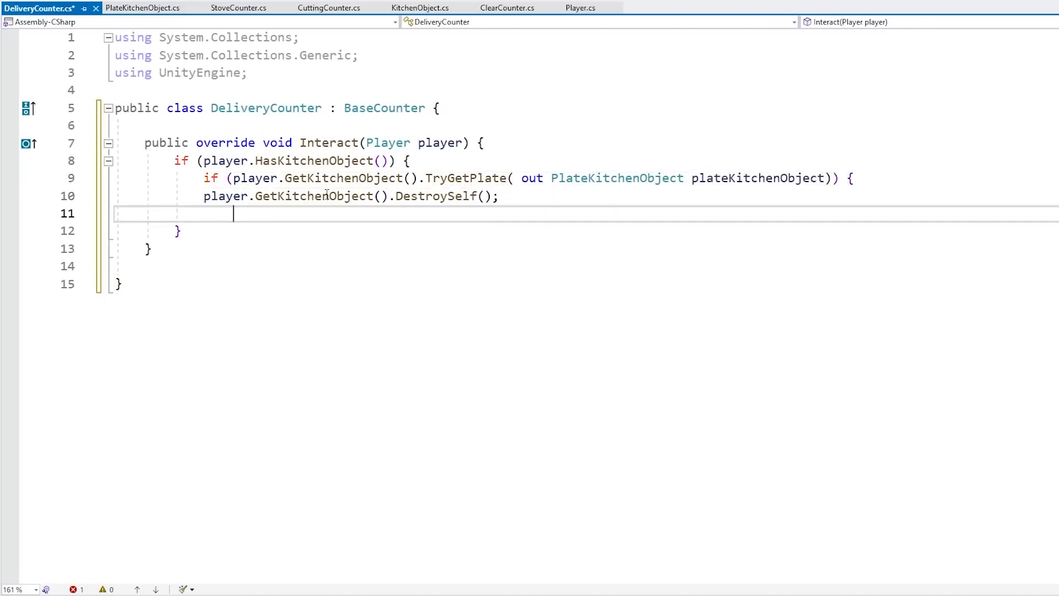
{"action": "type", "text": "}"}
{"action": "key", "text": "Up"}
{"action": "key", "text": "Up"}
{"action": "key", "text": "End"}
{"action": "key", "text": "Down"}
{"action": "key", "text": "ctrl+s"}
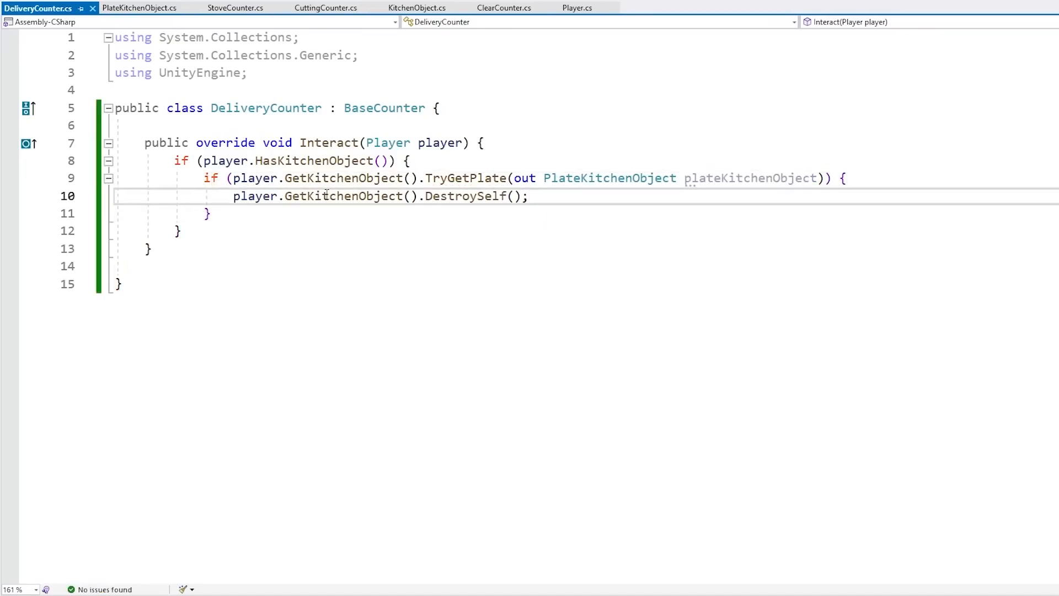
Add the comment "// Only accepts Plates" above the DestroySelf call and save the script.
{"action": "key", "text": "ctrl+Return"}
{"action": "type", "text": "// Only accepts plates"}
{"action": "key", "text": "ctrl+s"}
{"action": "key", "text": "ctrl+Left"}
{"action": "key", "text": "shift+Right"}
{"action": "type", "text": "P"}
{"action": "key", "text": "ctrl+s"}
{"action": "left_click", "coordinate": [440, 242]}
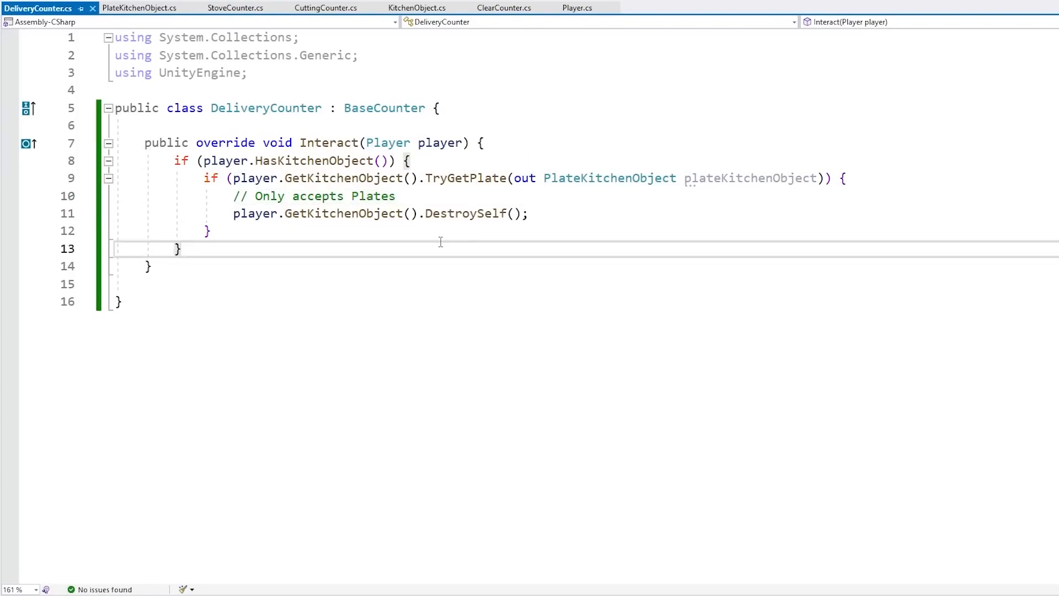
In Unity, assign CounterTopPoint to the Delivery Counter script and DeliveryCounter as Selected's Base Counter, then save the prefab and return to GameScene.
{"action": "key", "text": "alt+Tab"}
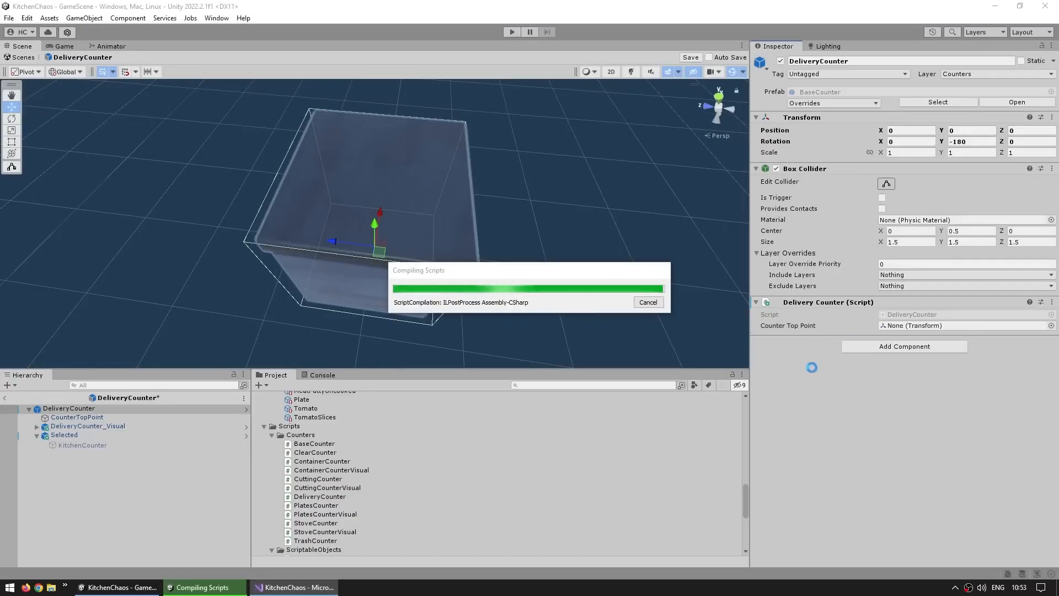
{"action": "left_click_drag", "start_coordinate": [78, 414], "coordinate": [938, 326]}
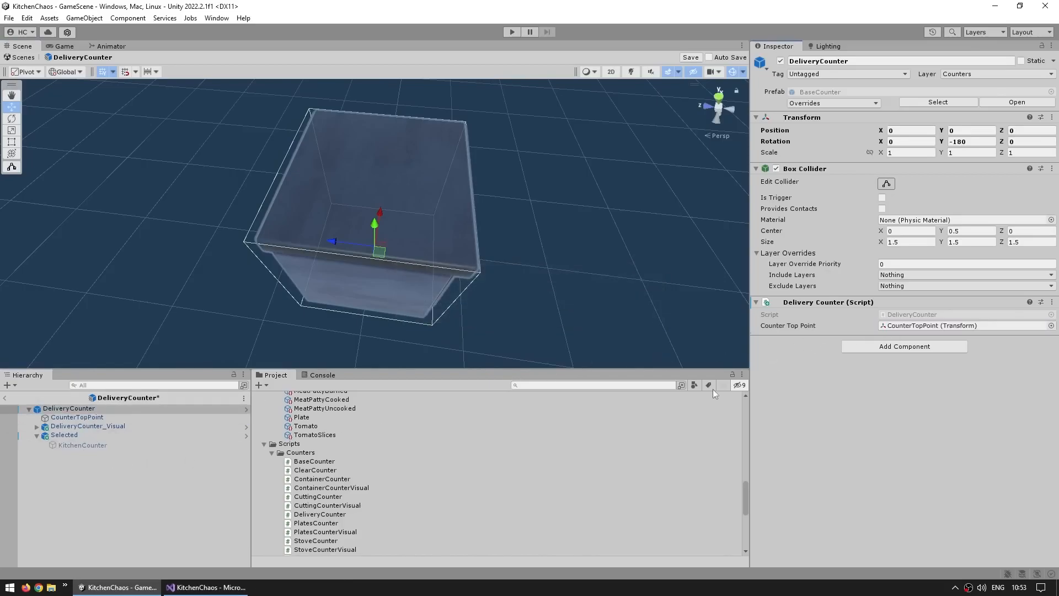
{"action": "left_click", "coordinate": [57, 435]}
{"action": "left_click_drag", "start_coordinate": [69, 409], "coordinate": [898, 197]}
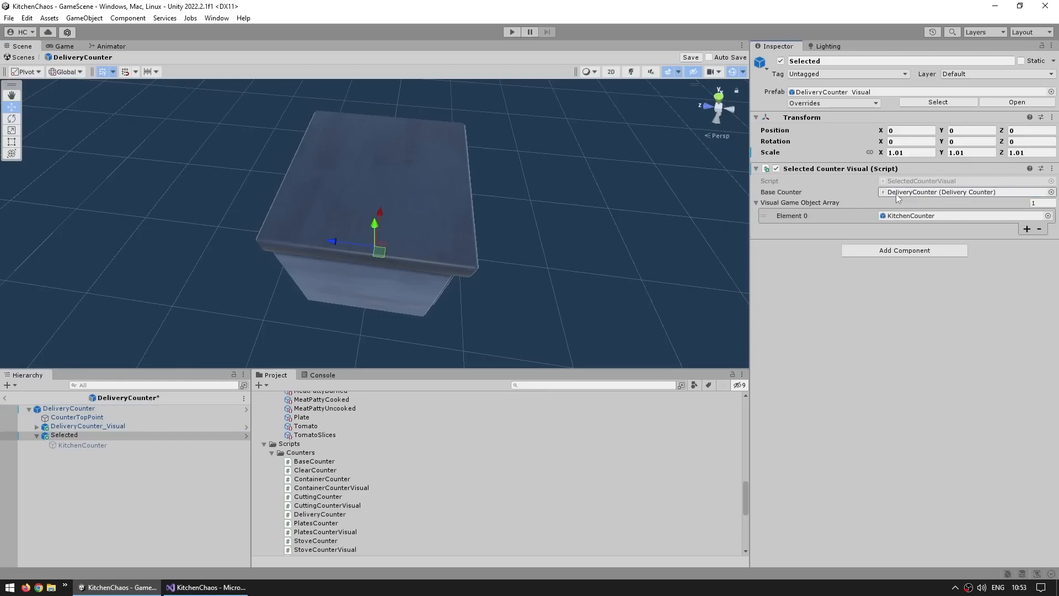
{"action": "left_click", "coordinate": [23, 57]}
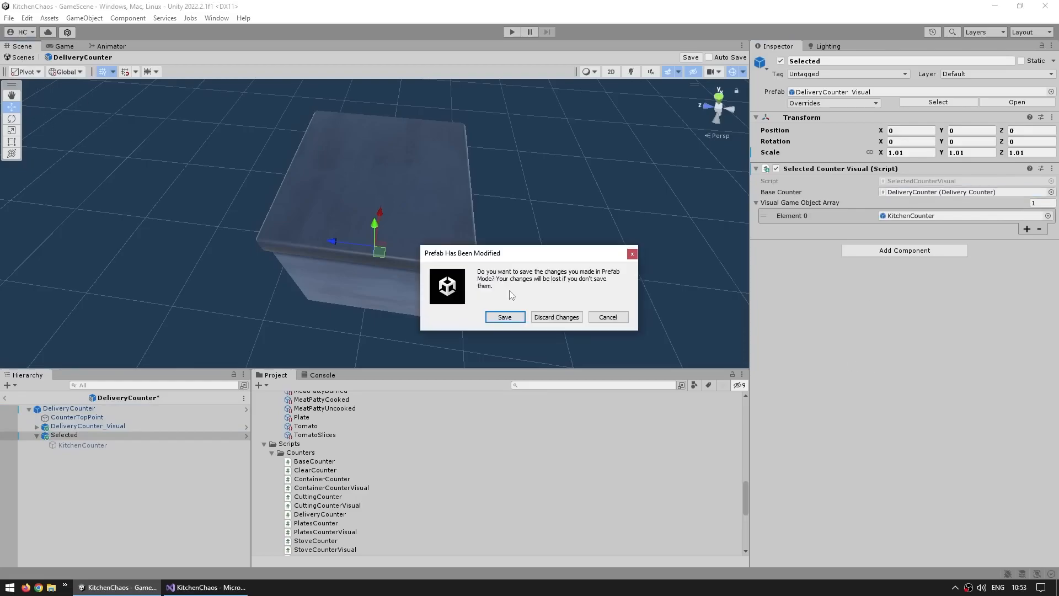
{"action": "left_click", "coordinate": [506, 323]}
Place the DeliveryCounter prefab in the scene beside the meat patty counter, with Y rotation -90 and position 7.5, 0, 2.
{"action": "middle_click_drag", "start_coordinate": [424, 238], "coordinate": [449, 305]}
{"action": "scroll", "coordinate": [510, 253], "scroll_direction": "up", "scroll_amount": 3}
{"action": "left_click_drag", "start_coordinate": [557, 252], "coordinate": [479, 251], "text": "alt"}
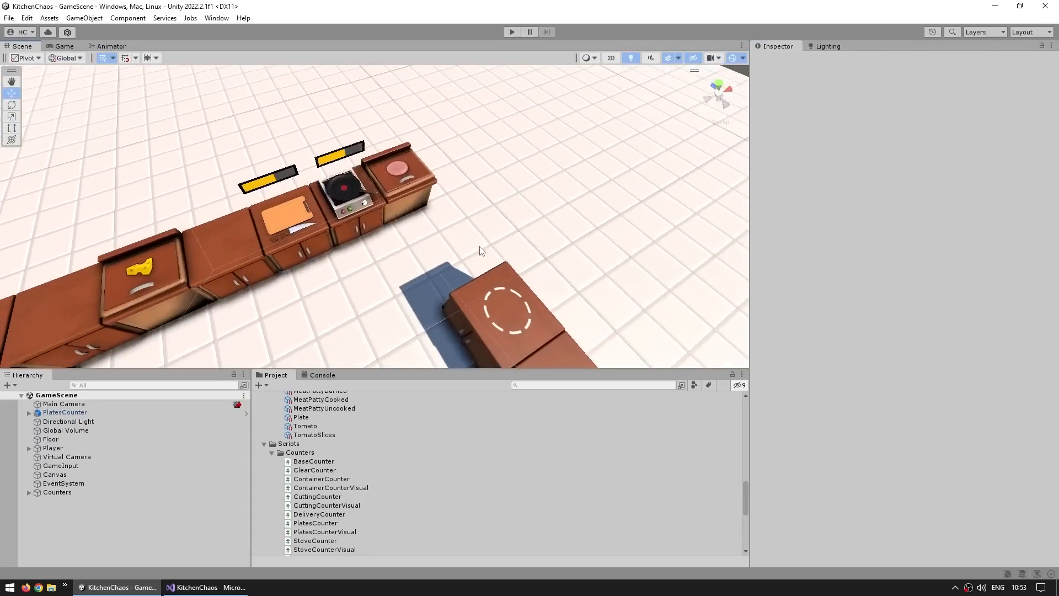
{"action": "scroll", "coordinate": [393, 459], "scroll_direction": "up", "scroll_amount": 10}
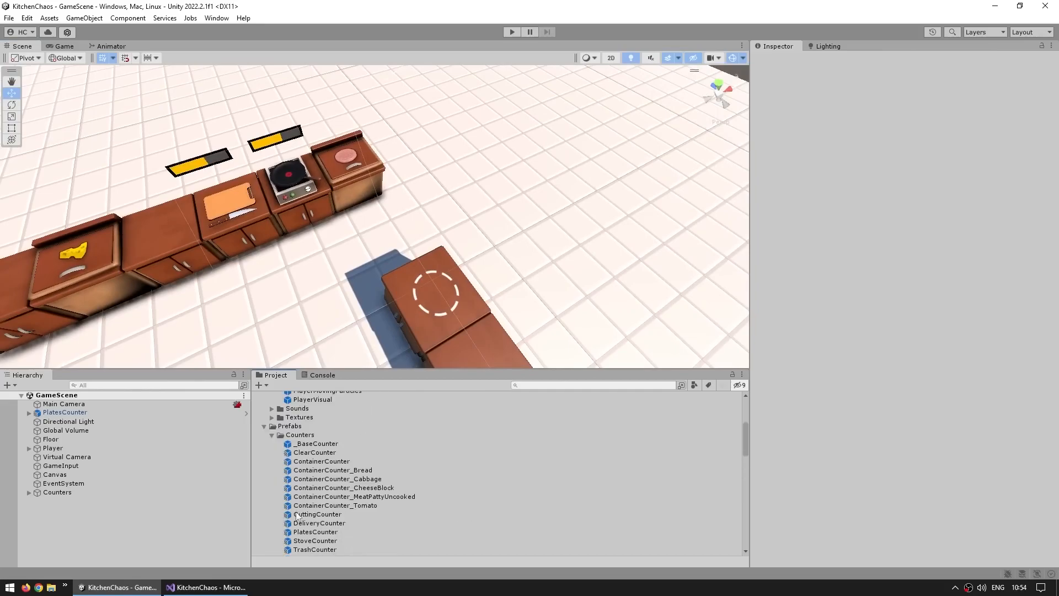
{"action": "left_click_drag", "start_coordinate": [304, 522], "coordinate": [370, 218]}
{"action": "key", "text": "e"}
{"action": "key", "text": "w"}
{"action": "middle_click_drag", "start_coordinate": [370, 218], "coordinate": [363, 243]}
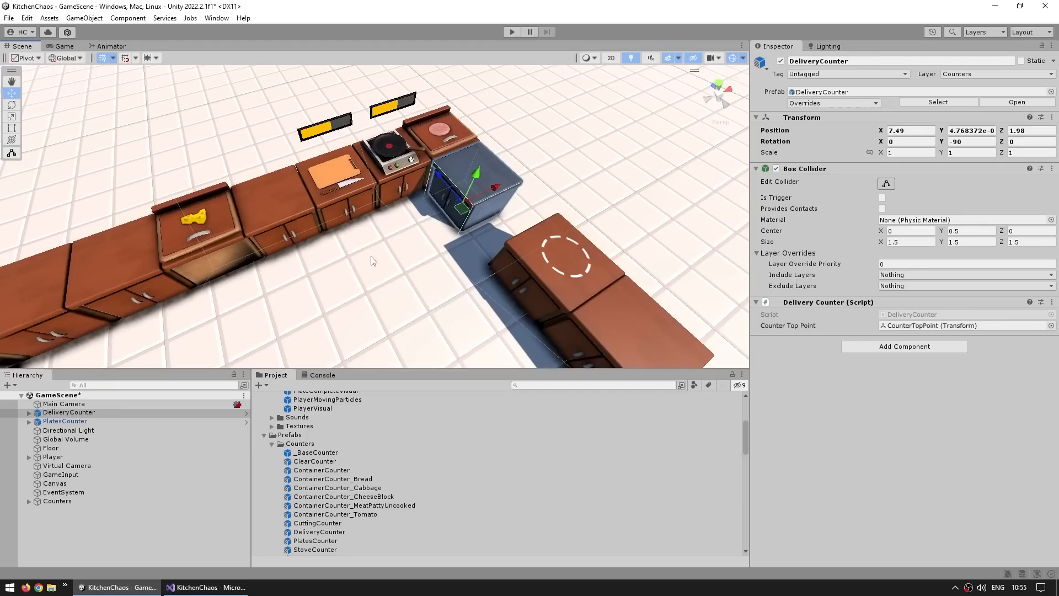
{"action": "middle_click_drag", "start_coordinate": [410, 256], "coordinate": [374, 295]}
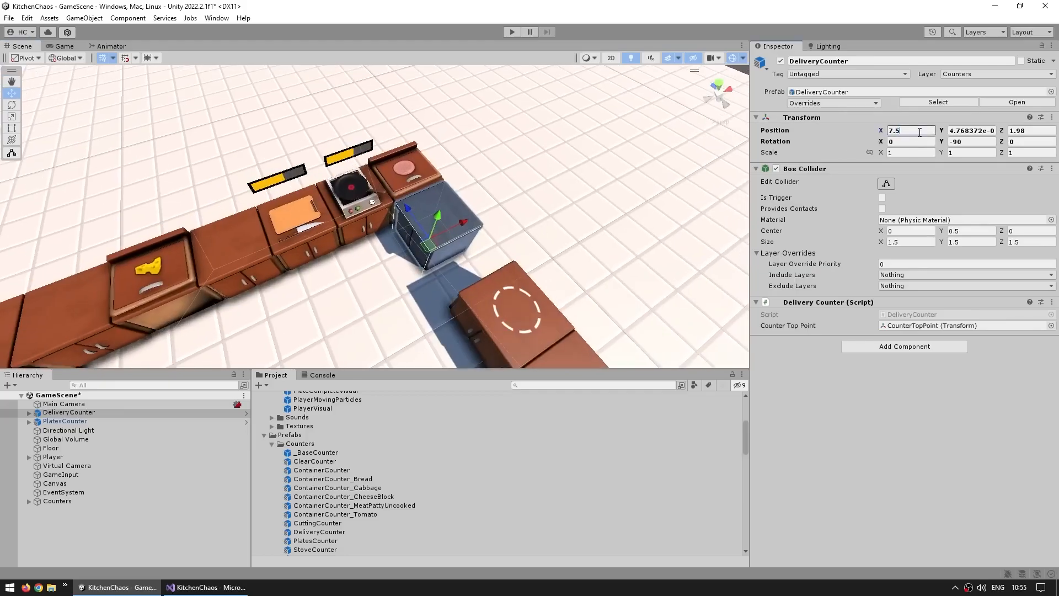
{"action": "type", "text": "2"}
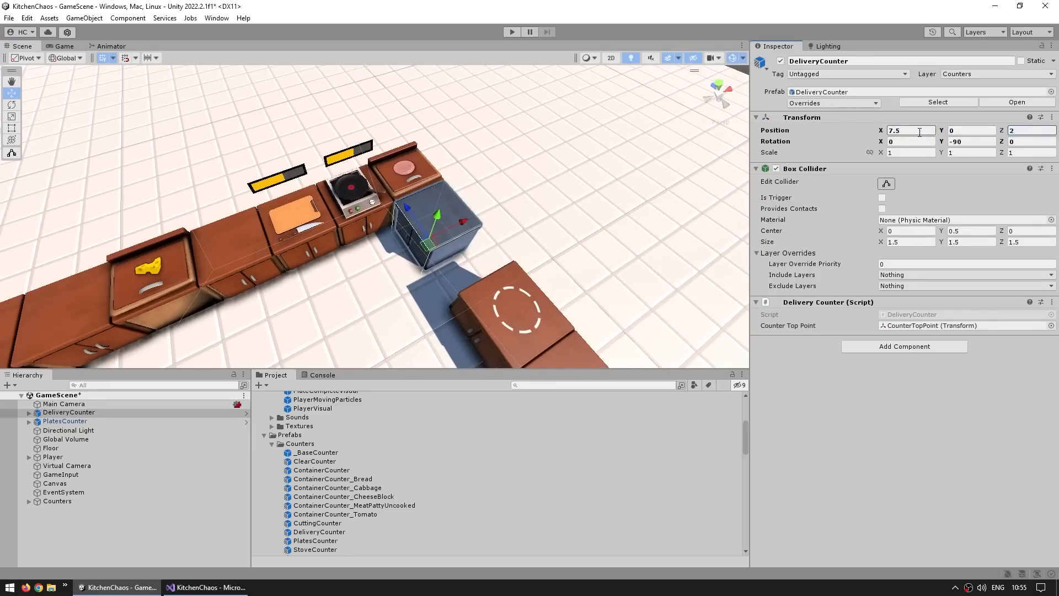
Move the PlatesCounter flush against the delivery counter and ClearCounter (10) flush against the plates counter at Z -1.
{"action": "left_click", "coordinate": [514, 327]}
{"action": "middle_click_drag", "start_coordinate": [515, 328], "coordinate": [442, 283]}
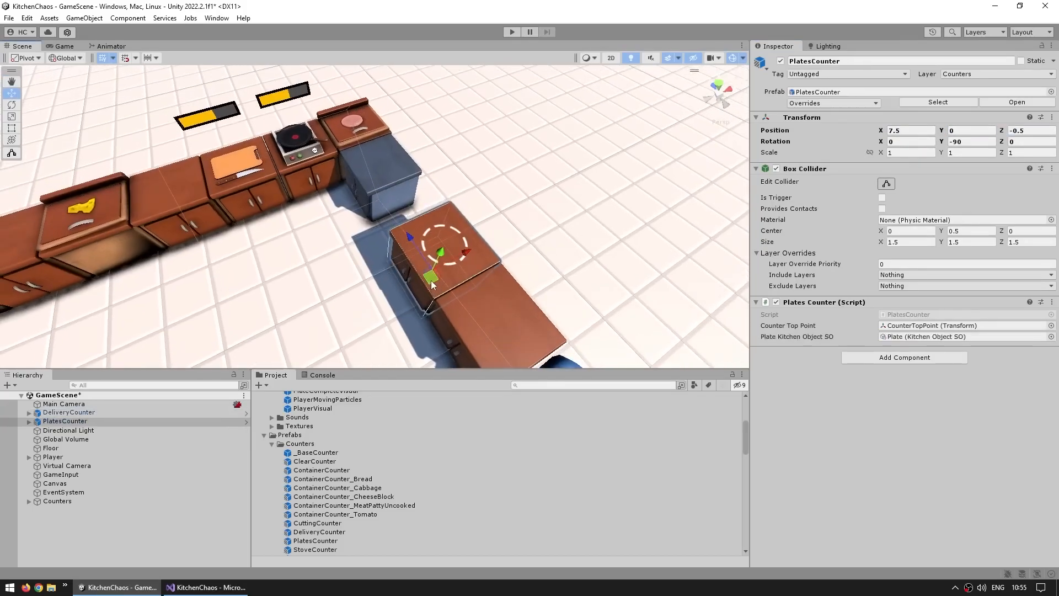
{"action": "left_click_drag", "start_coordinate": [432, 283], "coordinate": [409, 252]}
{"action": "left_click", "coordinate": [517, 325]}
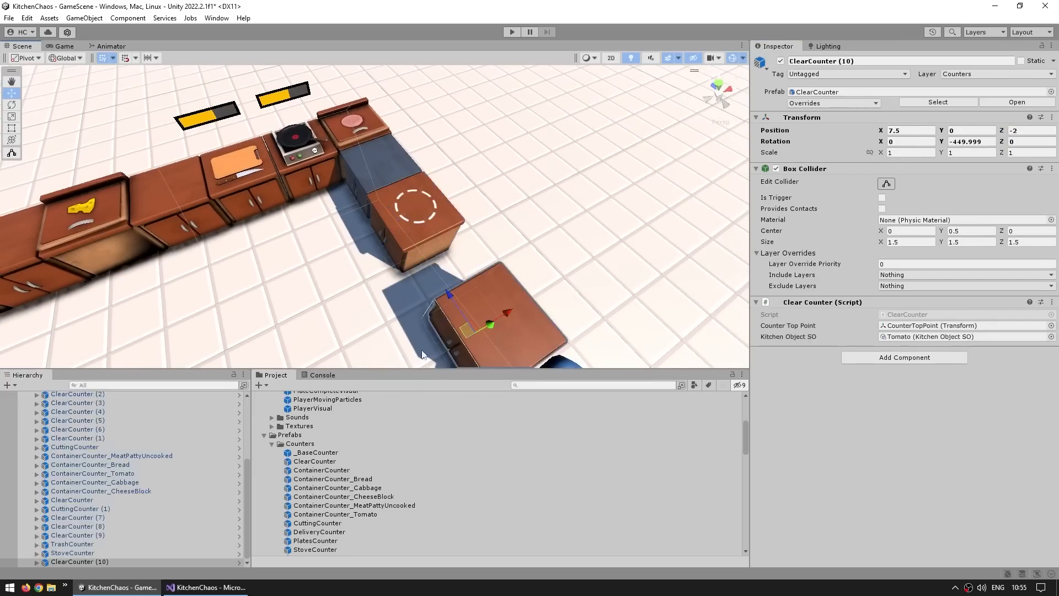
{"action": "middle_click_drag", "start_coordinate": [418, 363], "coordinate": [391, 305]}
{"action": "left_click_drag", "start_coordinate": [465, 300], "coordinate": [443, 280]}
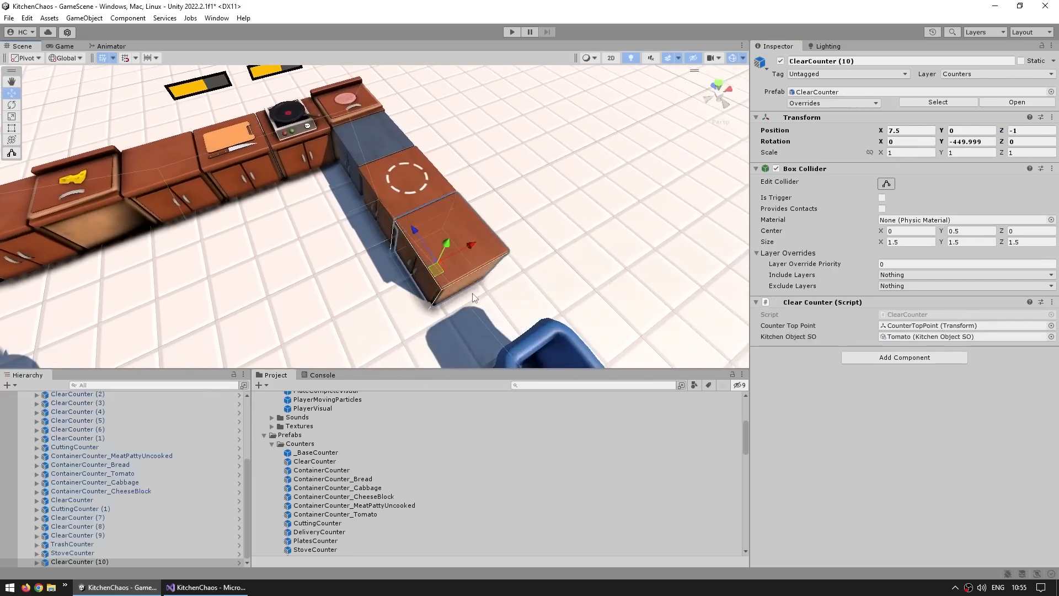
Move the TrashCounter against the end of the side row at X 7.5, Z -2.5.
{"action": "middle_click_drag", "start_coordinate": [540, 335], "coordinate": [481, 289]}
{"action": "left_click", "coordinate": [481, 289]}
{"action": "left_click_drag", "start_coordinate": [452, 310], "coordinate": [420, 259]}
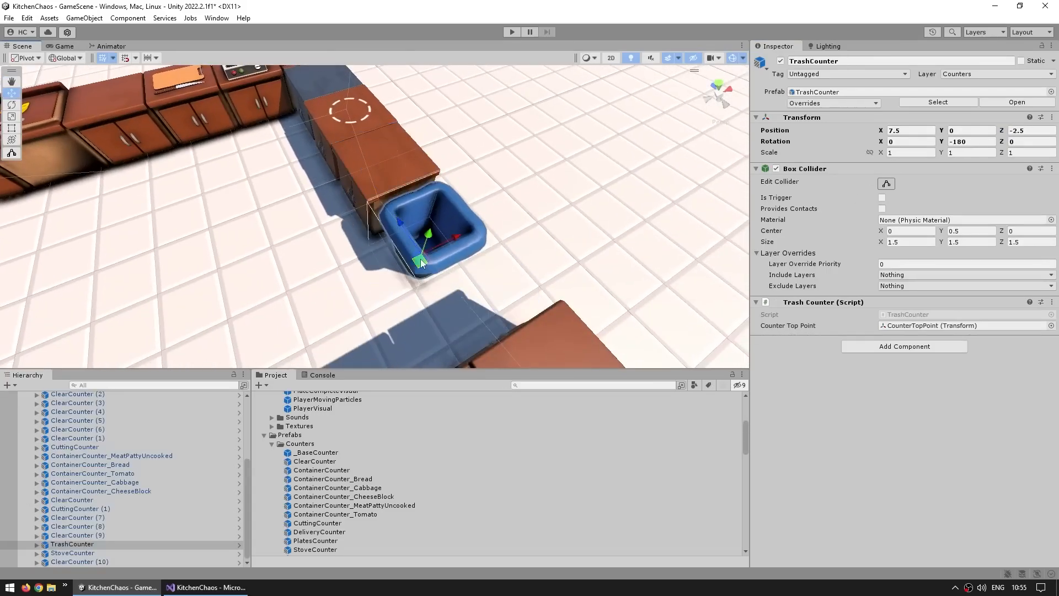
Duplicate a clear counter and place it on the other side of the trash counter at X 7.5, Z -4, aligned with the side row.
{"action": "middle_click_drag", "start_coordinate": [486, 298], "coordinate": [445, 255]}
{"action": "left_click_drag", "start_coordinate": [355, 244], "coordinate": [479, 268], "text": "alt"}
{"action": "left_click", "coordinate": [497, 257]}
{"action": "key", "text": "ctrl+d"}
{"action": "left_click_drag", "start_coordinate": [458, 280], "coordinate": [556, 289]}
{"action": "key", "text": "e"}
{"action": "middle_click_drag", "start_coordinate": [530, 295], "coordinate": [549, 260]}
{"action": "right_click_drag", "start_coordinate": [549, 260], "coordinate": [431, 283]}
{"action": "key", "text": "w"}
Select the eight counters of the row with the tomato and cabbage containers and set their Z position to -5.5.
{"action": "left_click_drag", "start_coordinate": [439, 295], "coordinate": [264, 240]}
{"action": "left_click", "coordinate": [264, 241], "text": "shift"}
{"action": "left_click", "coordinate": [203, 236], "text": "shift"}
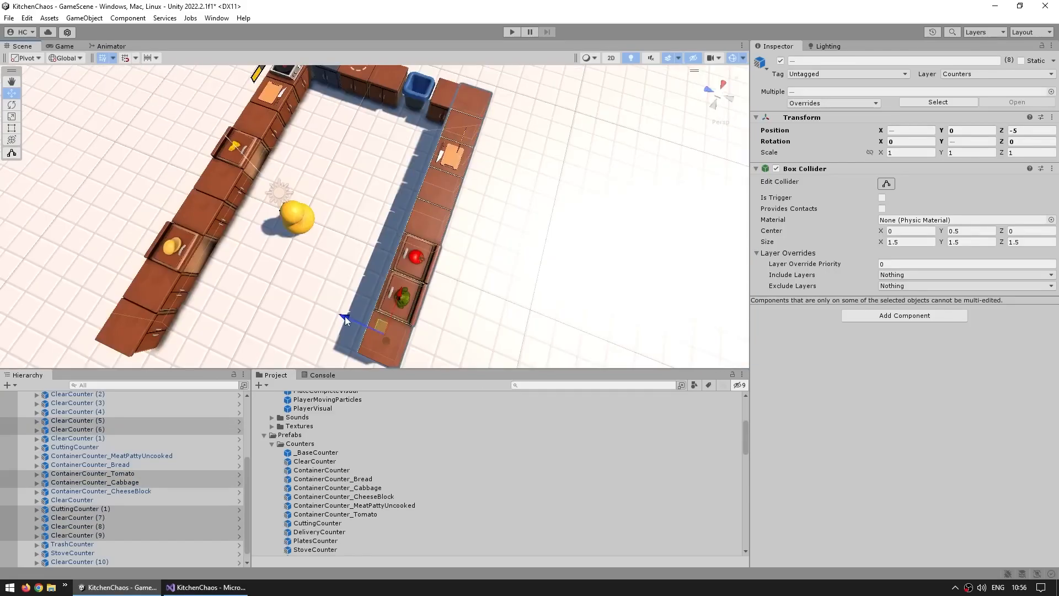
{"action": "left_click_drag", "start_coordinate": [343, 317], "coordinate": [363, 325], "text": "ctrl"}
{"action": "left_click", "coordinate": [1029, 130]}
{"action": "type", "text": "-5.5"}
Examine how the counters line up around the trash counter, the side row and the delivery counter corner.
{"action": "middle_click_drag", "start_coordinate": [464, 110], "coordinate": [422, 214]}
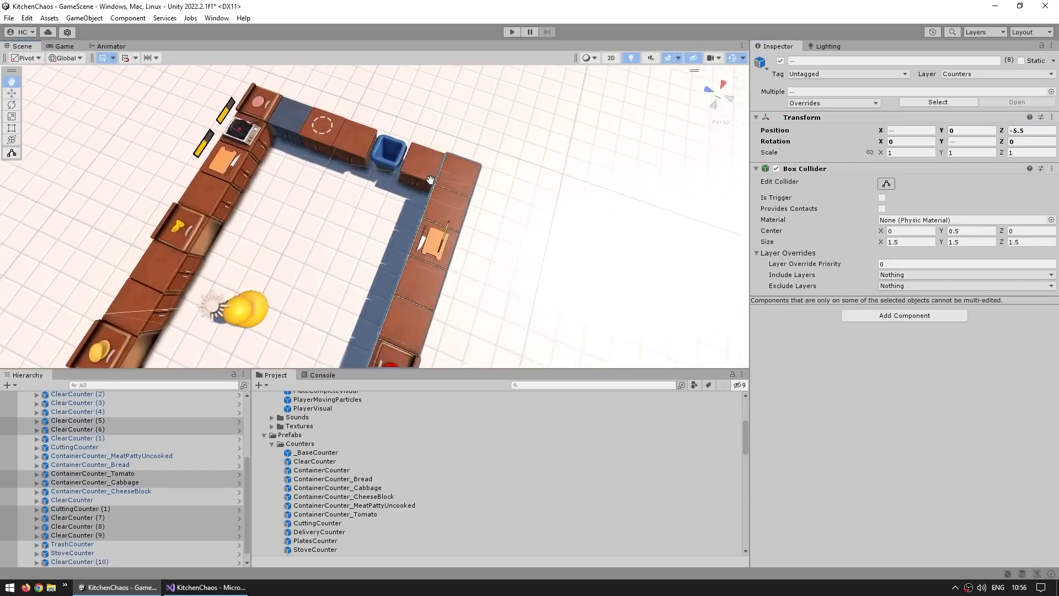
{"action": "scroll", "coordinate": [423, 213], "scroll_direction": "up", "scroll_amount": 4}
{"action": "left_click_drag", "start_coordinate": [423, 214], "coordinate": [343, 176], "text": "alt"}
{"action": "left_click", "coordinate": [390, 193]}
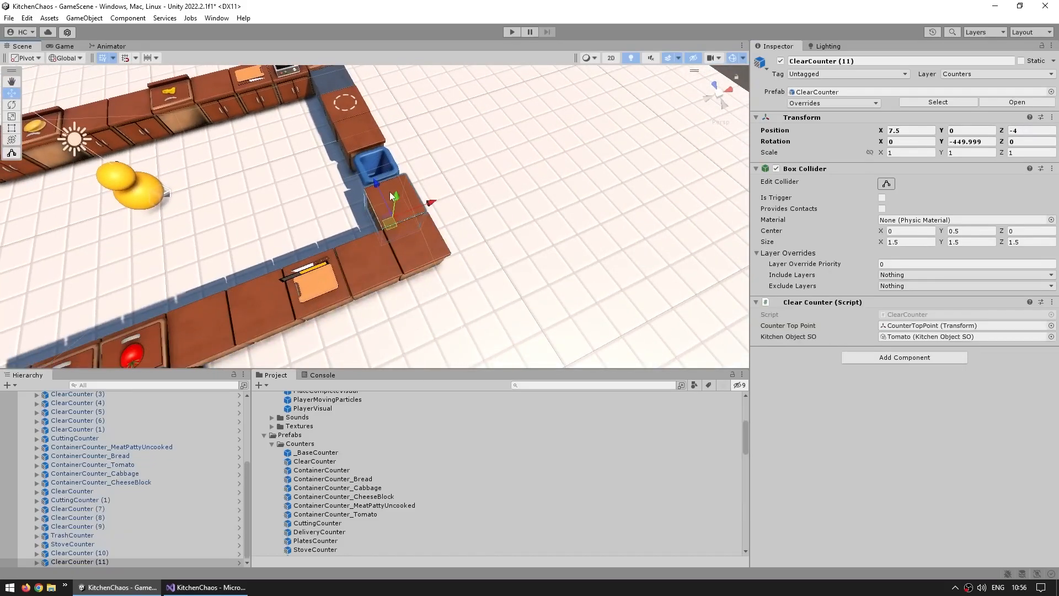
{"action": "middle_click_drag", "start_coordinate": [328, 198], "coordinate": [342, 254]}
{"action": "scroll", "coordinate": [342, 254], "scroll_direction": "up", "scroll_amount": 3}
{"action": "left_click_drag", "start_coordinate": [342, 253], "coordinate": [307, 237], "text": "alt"}
{"action": "scroll", "coordinate": [427, 221], "scroll_direction": "down", "scroll_amount": 1}
{"action": "middle_click_drag", "start_coordinate": [245, 196], "coordinate": [404, 264]}
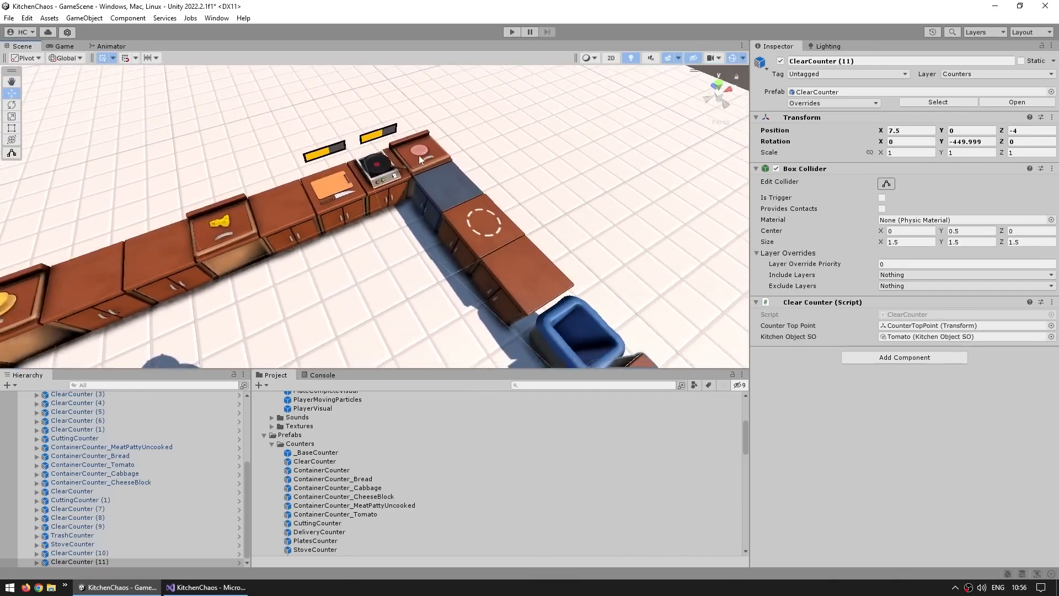
Disable scene picking for the Canvas so that it no longer blocks selecting the counters.
{"action": "left_click", "coordinate": [417, 155]}
{"action": "middle_click_drag", "start_coordinate": [253, 245], "coordinate": [325, 243]}
{"action": "scroll", "coordinate": [465, 237], "scroll_direction": "down", "scroll_amount": 2}
{"action": "left_click_drag", "start_coordinate": [465, 237], "coordinate": [359, 234], "text": "alt"}
{"action": "middle_click_drag", "start_coordinate": [414, 218], "coordinate": [354, 244]}
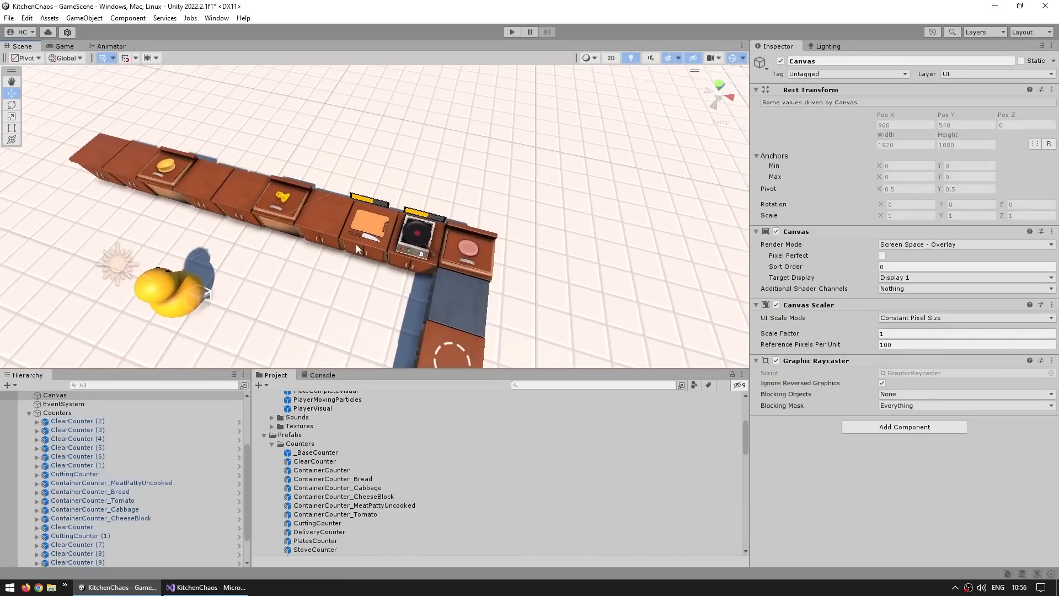
{"action": "left_click", "coordinate": [462, 246]}
{"action": "left_click", "coordinate": [196, 178]}
{"action": "left_click_drag", "start_coordinate": [313, 239], "coordinate": [338, 185], "text": "alt"}
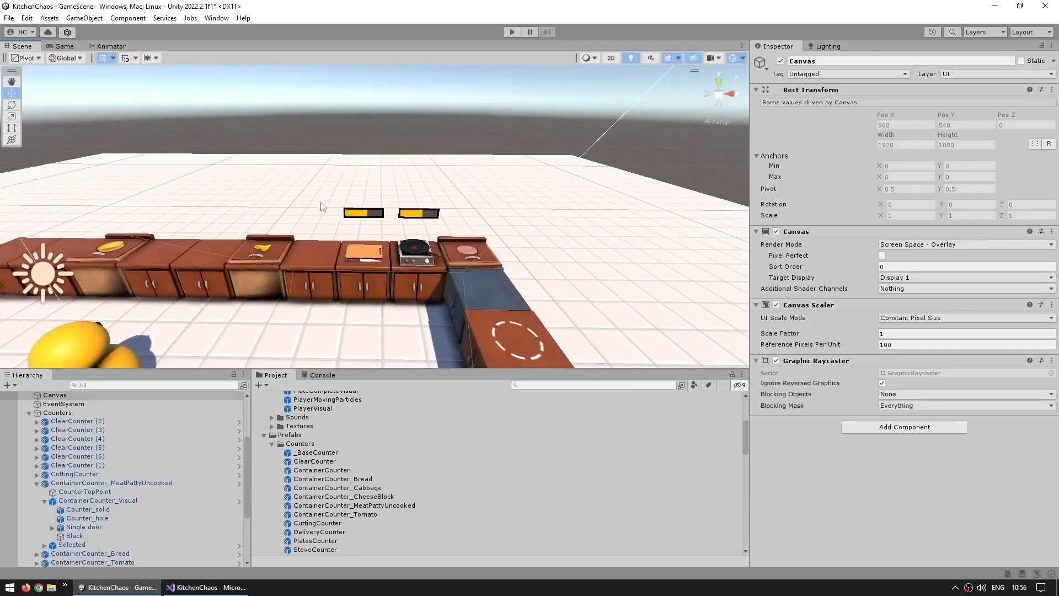
{"action": "left_click", "coordinate": [77, 398]}
{"action": "scroll", "coordinate": [78, 465], "scroll_direction": "up", "scroll_amount": 3}
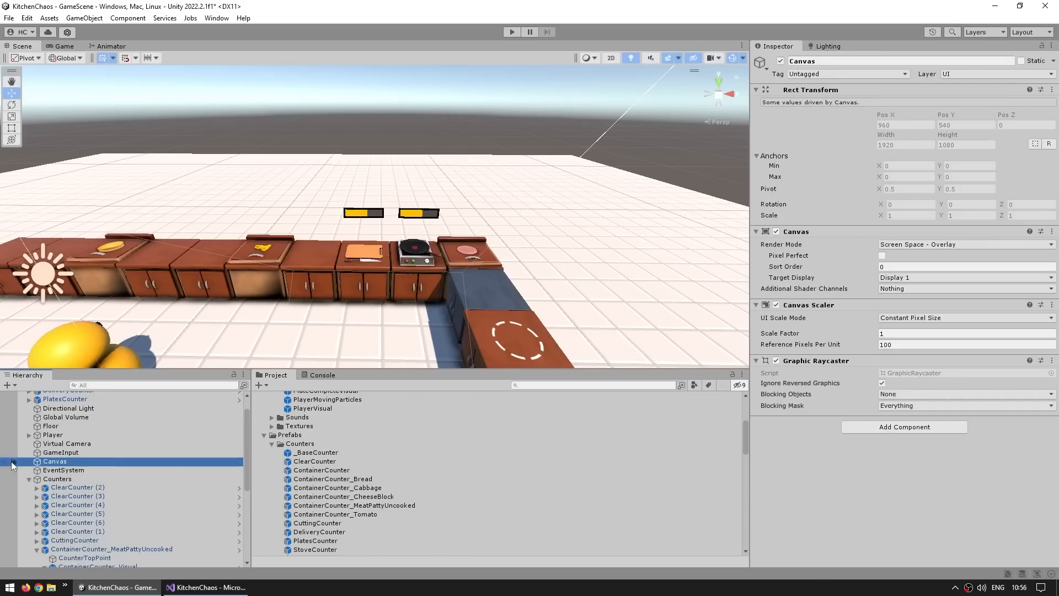
{"action": "left_click", "coordinate": [337, 178]}
{"action": "left_click", "coordinate": [425, 118]}
Select all ten counters of the row at Z 3.5 and shift them one counter width along negative X to free the corner.
{"action": "left_click_drag", "start_coordinate": [392, 291], "coordinate": [446, 311], "text": "alt"}
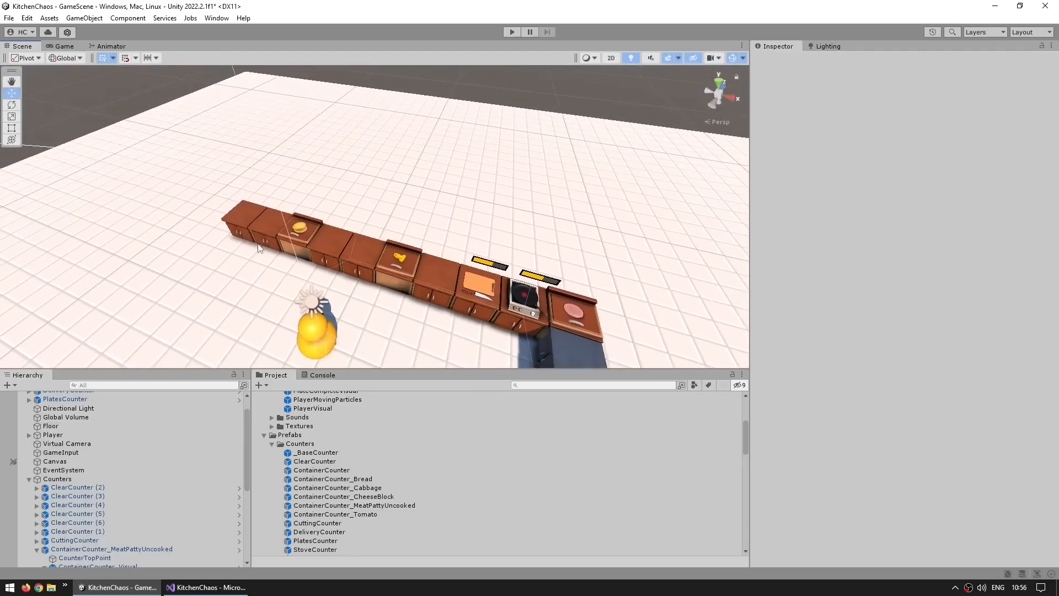
{"action": "left_click", "coordinate": [241, 227]}
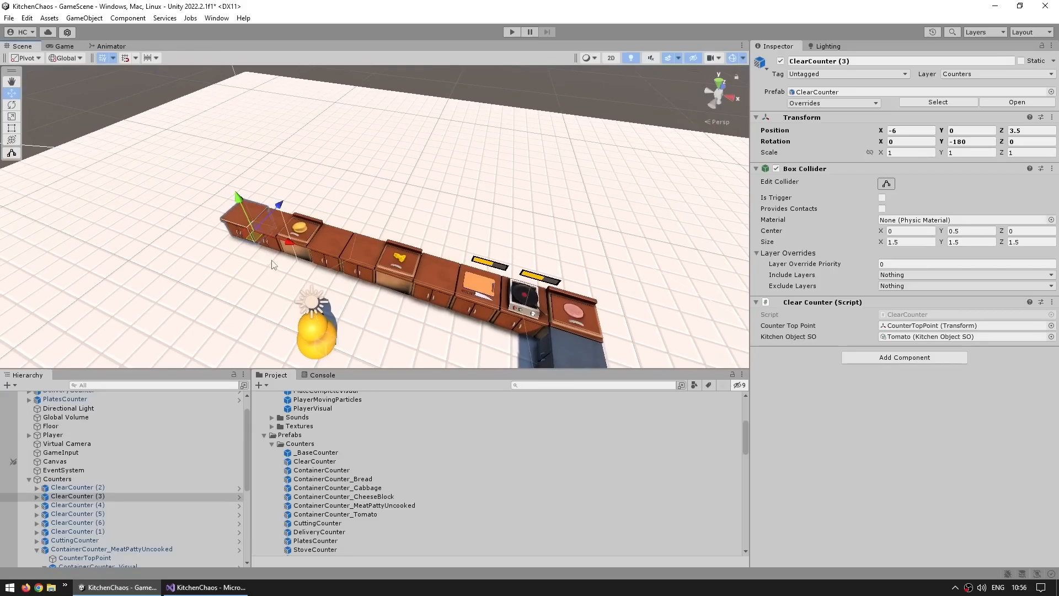
{"action": "left_click", "coordinate": [269, 240], "text": "shift"}
{"action": "left_click", "coordinate": [298, 253], "text": "shift"}
{"action": "left_click", "coordinate": [323, 262], "text": "shift"}
{"action": "left_click", "coordinate": [358, 269], "text": "shift"}
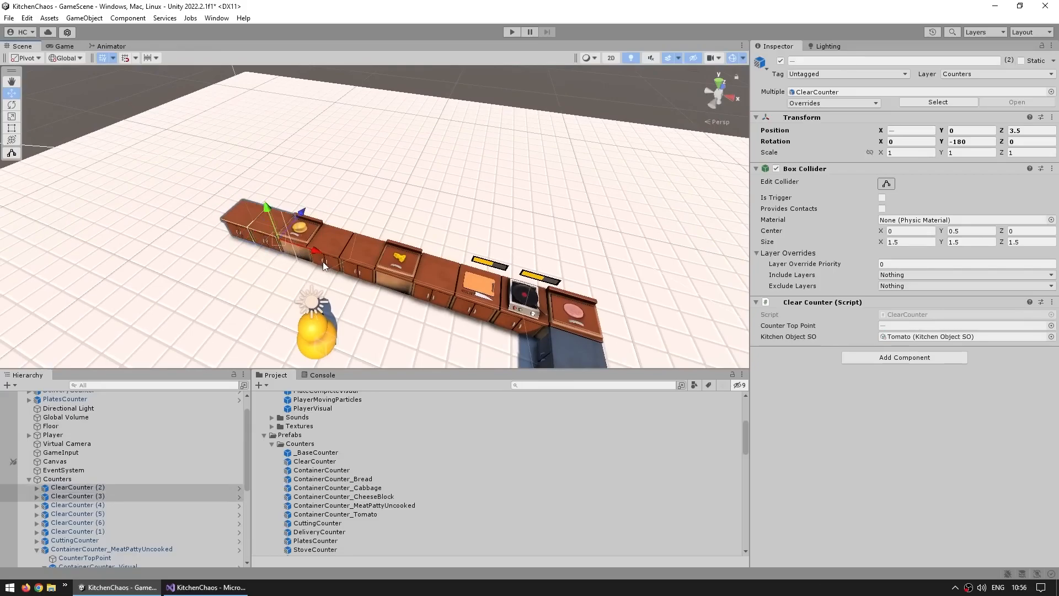
{"action": "left_click", "coordinate": [395, 277], "text": "shift"}
{"action": "left_click", "coordinate": [435, 282], "text": "shift"}
{"action": "left_click", "coordinate": [478, 292], "text": "shift"}
{"action": "left_click", "coordinate": [521, 315], "text": "shift"}
{"action": "left_click", "coordinate": [582, 315], "text": "shift"}
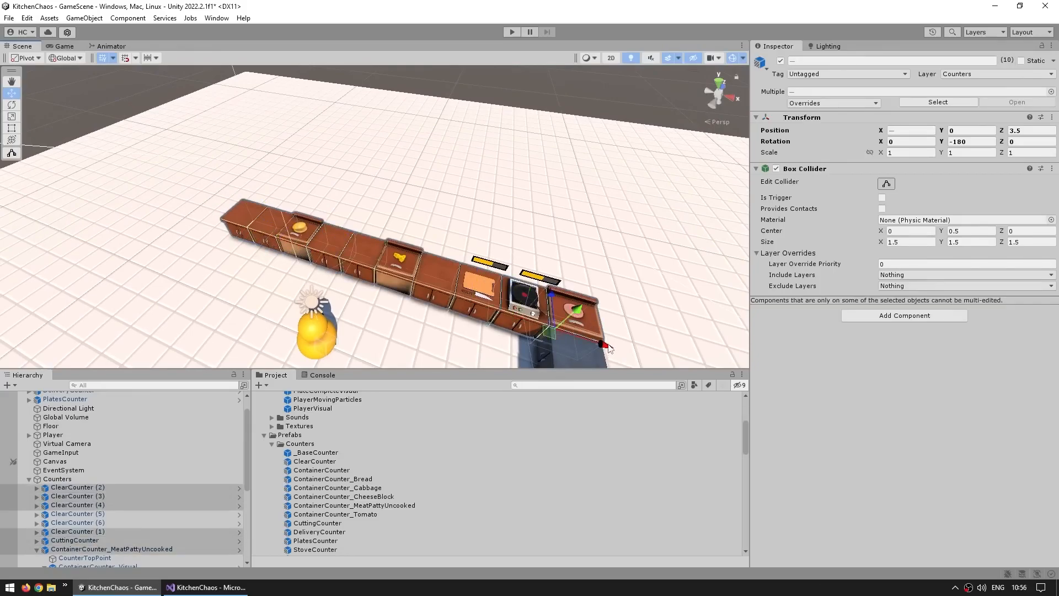
{"action": "left_click_drag", "start_coordinate": [606, 346], "coordinate": [557, 333]}
Duplicate ClearCounter (4) into the free corner at X 7.5, Z 3.5, and view the layout through the game camera.
{"action": "middle_click_drag", "start_coordinate": [559, 332], "coordinate": [437, 285]}
{"action": "left_click", "coordinate": [272, 247]}
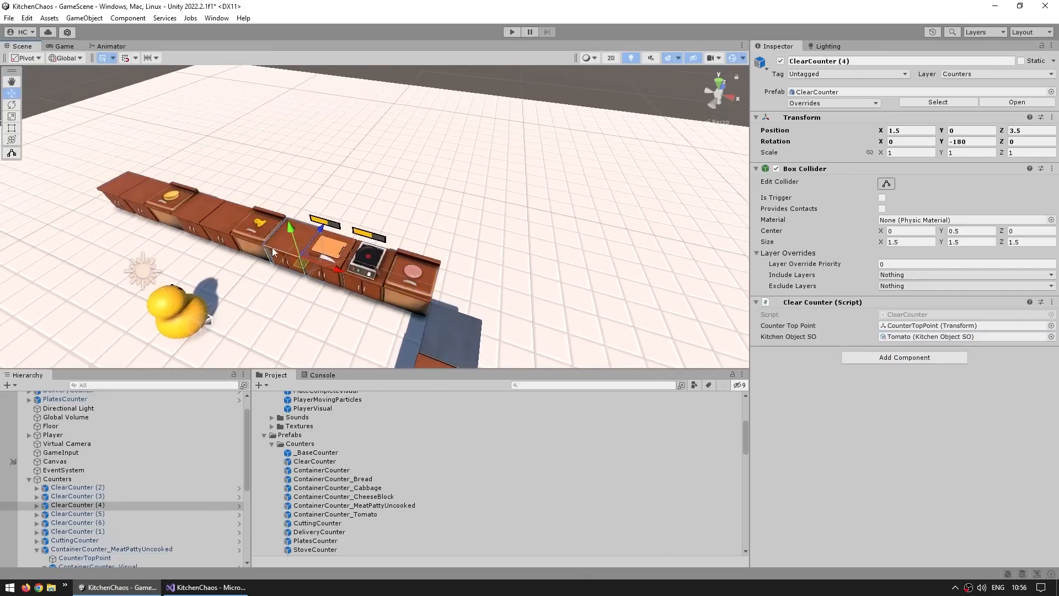
{"action": "key", "text": "ctrl+d"}
{"action": "left_click_drag", "start_coordinate": [334, 269], "coordinate": [496, 291]}
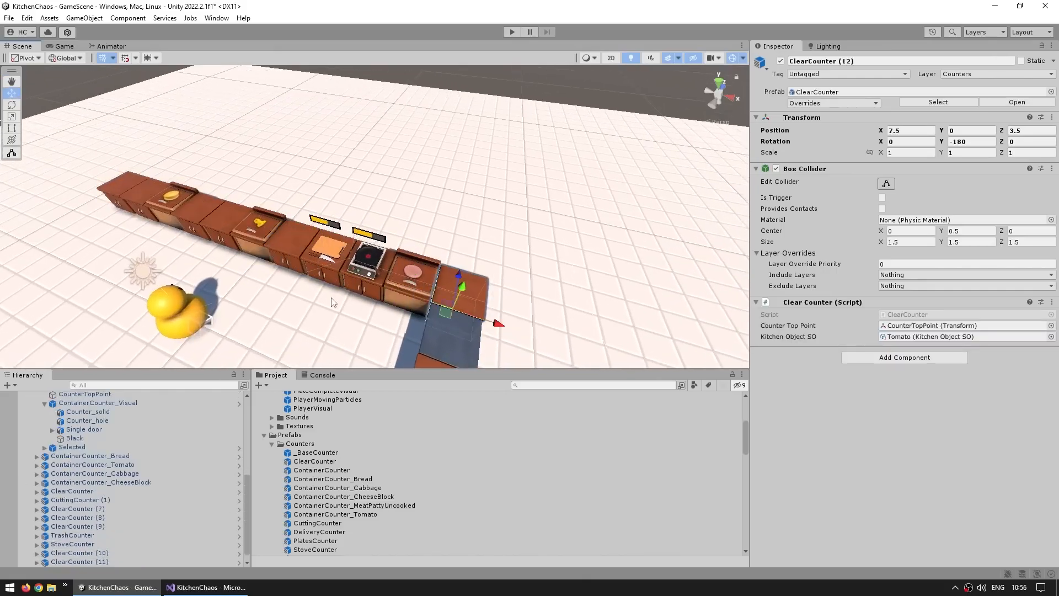
{"action": "left_click_drag", "start_coordinate": [338, 304], "coordinate": [316, 289], "text": "alt"}
{"action": "key", "text": "ctrl+2"}
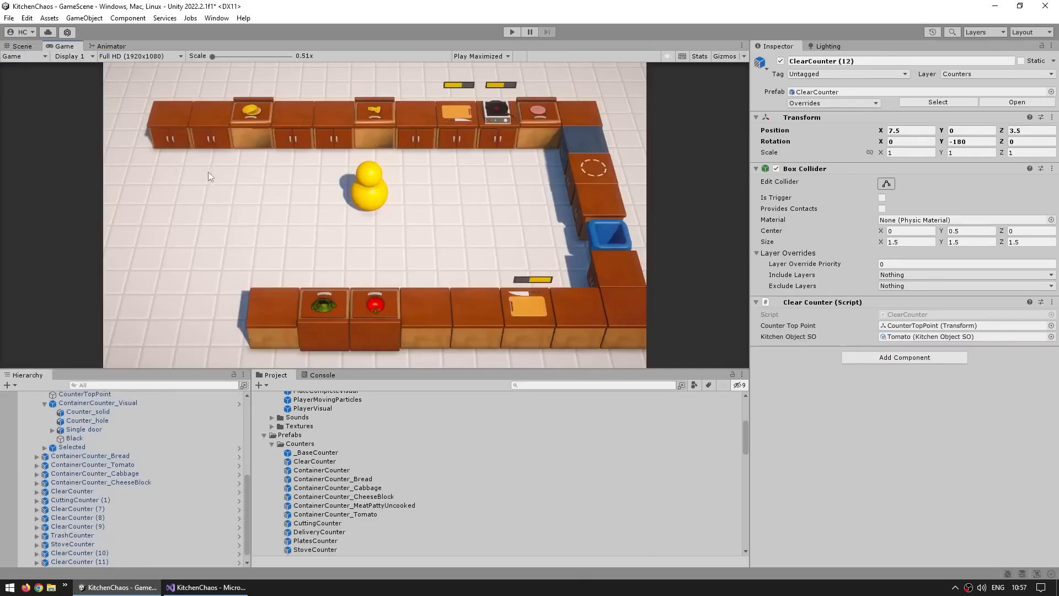
Extend the open end of the row at Z -5.5 with duplicated clear counters, placing the outermost one at X -6.
{"action": "left_click", "coordinate": [14, 46]}
{"action": "middle_click_drag", "start_coordinate": [253, 199], "coordinate": [287, 287]}
{"action": "left_click", "coordinate": [287, 287]}
{"action": "left_click_drag", "start_coordinate": [295, 284], "coordinate": [319, 246], "text": "alt"}
{"action": "scroll", "coordinate": [243, 252], "scroll_direction": "up", "scroll_amount": 4}
{"action": "key", "text": "ctrl+d"}
{"action": "middle_click_drag", "start_coordinate": [267, 260], "coordinate": [279, 224]}
{"action": "scroll", "coordinate": [279, 223], "scroll_direction": "down", "scroll_amount": 3}
{"action": "left_click_drag", "start_coordinate": [279, 224], "coordinate": [384, 192], "text": "alt"}
{"action": "key", "text": "ctrl+d"}
{"action": "key", "text": "ctrl+z"}
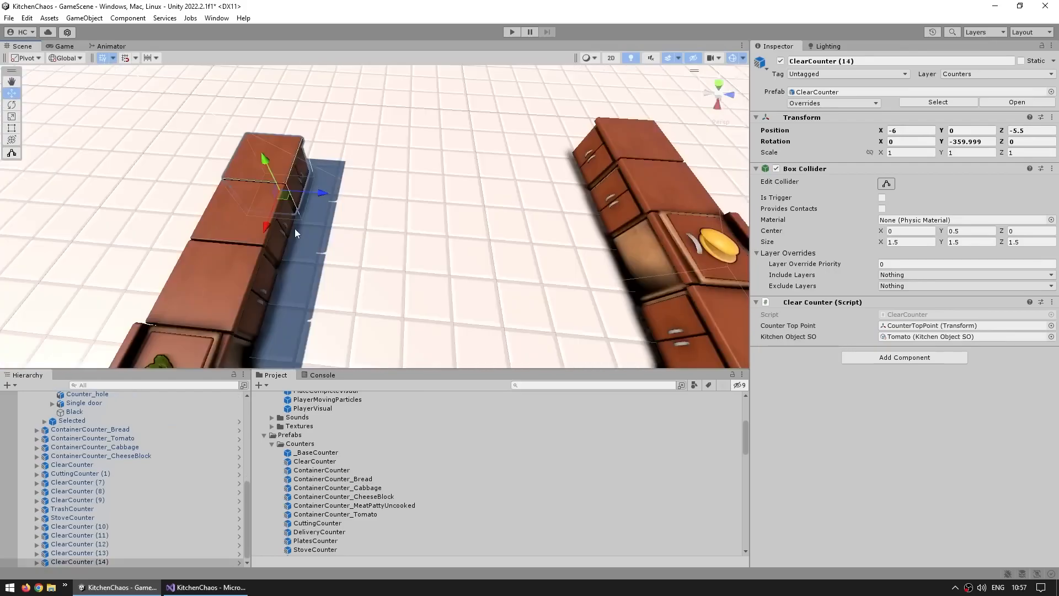
Close the open side of the kitchen with a column of duplicated clear counters at X -6, turned 90 degrees from the corner counter.
{"action": "left_click_drag", "start_coordinate": [295, 228], "coordinate": [206, 245], "text": "alt"}
{"action": "key", "text": "ctrl+d"}
{"action": "key", "text": "e"}
{"action": "key", "text": "w"}
{"action": "key", "text": "ctrl+d"}
{"action": "left_click_drag", "start_coordinate": [339, 210], "coordinate": [588, 180], "text": "ctrl"}
{"action": "key", "text": "ctrl+d"}
{"action": "key", "text": "ctrl+d"}
{"action": "key", "text": "ctrl+d"}
{"action": "key", "text": "f"}
{"action": "left_click", "coordinate": [270, 232]}
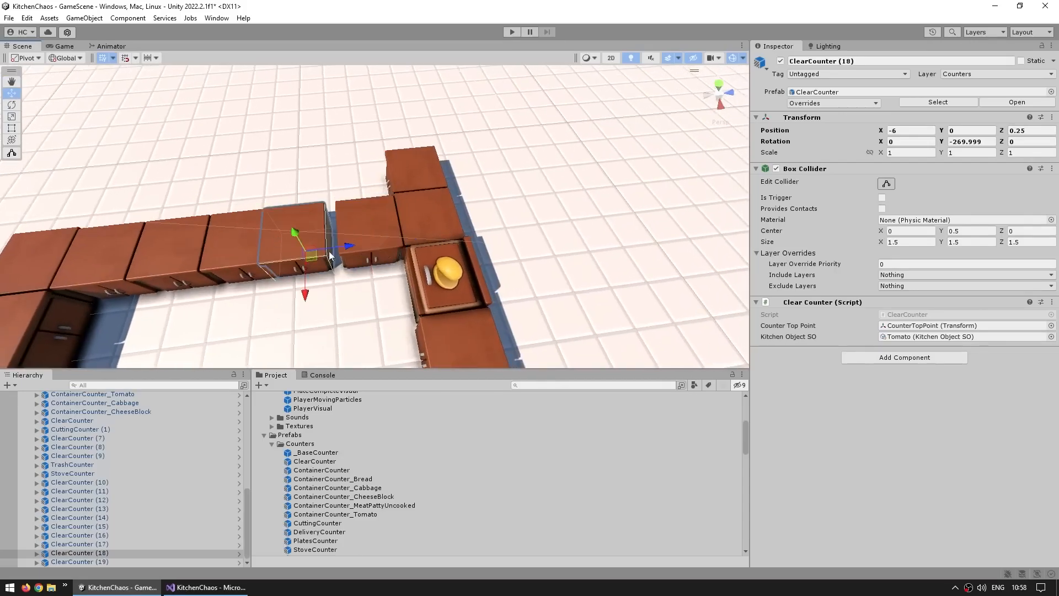
Delete the surplus clear counter protruding past the corner, then save the scene and view it through the game camera.
{"action": "left_click", "coordinate": [432, 172]}
{"action": "key", "text": "Delete"}
{"action": "key", "text": "ctrl+s"}
{"action": "key", "text": "ctrl+2"}
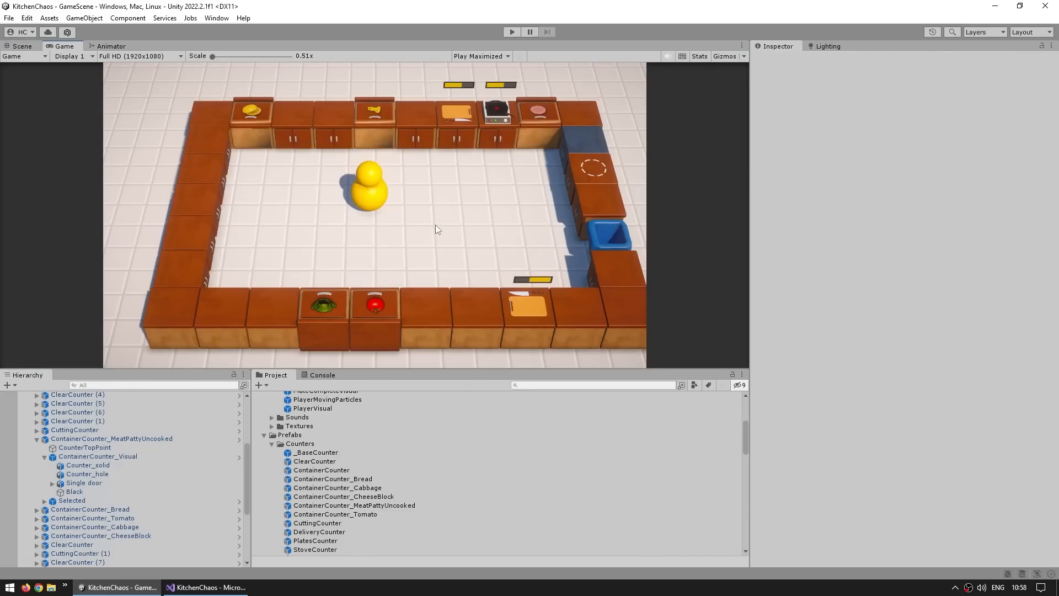
Collapse the Counters group and set the Virtual Camera's X position to 0.75 to center the kitchen in view.
{"action": "scroll", "coordinate": [168, 467], "scroll_direction": "up", "scroll_amount": 5}
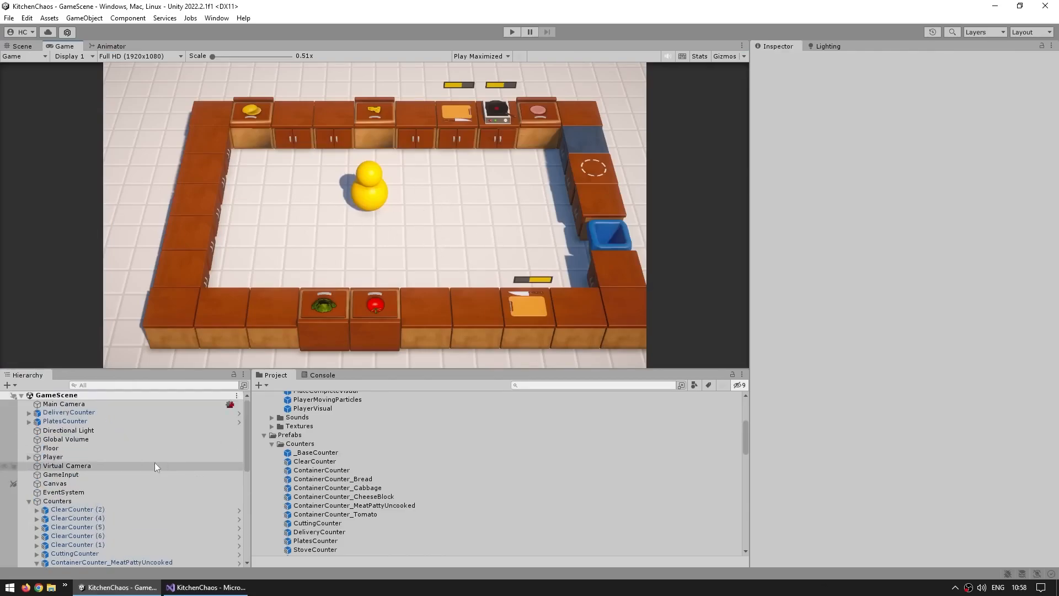
{"action": "left_click", "coordinate": [29, 501]}
{"action": "left_click", "coordinate": [67, 465]}
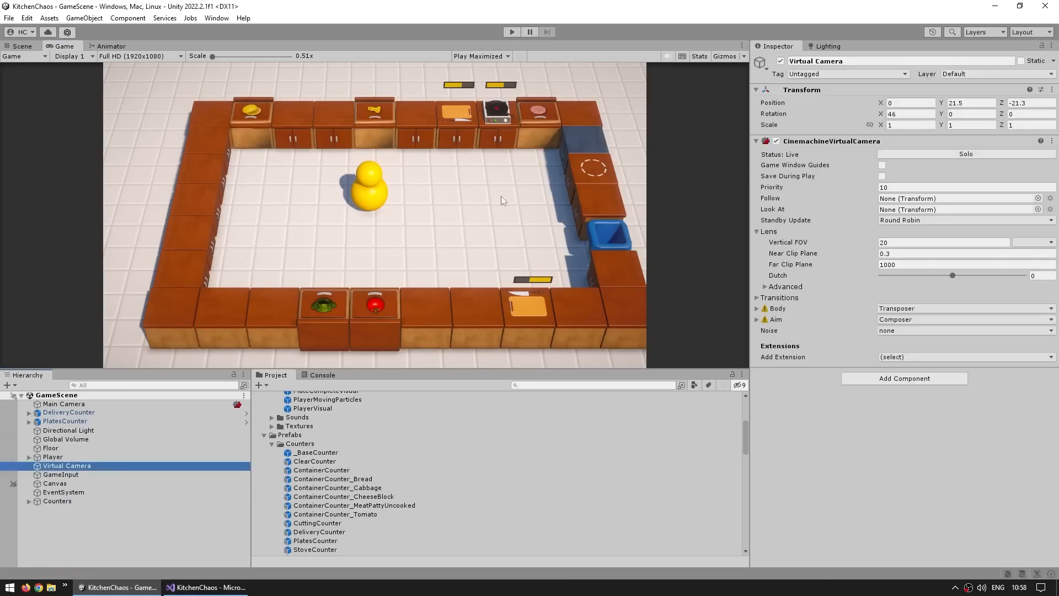
{"action": "left_click_drag", "start_coordinate": [883, 103], "coordinate": [900, 102]}
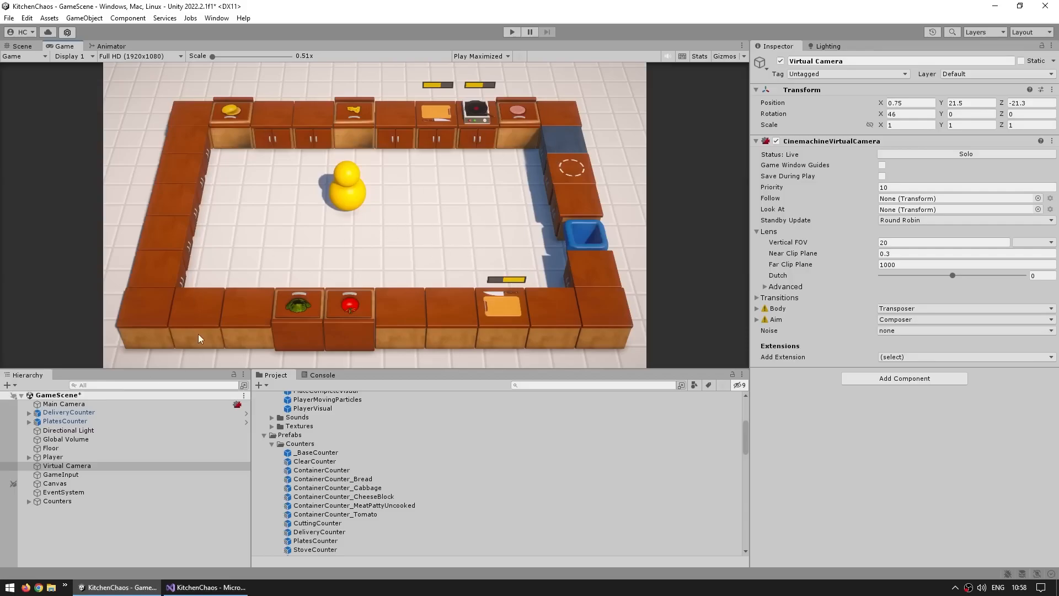
Run the game, take cheese from its container counter and carry it to the delivery counter.
{"action": "key", "text": "alt+Tab"}
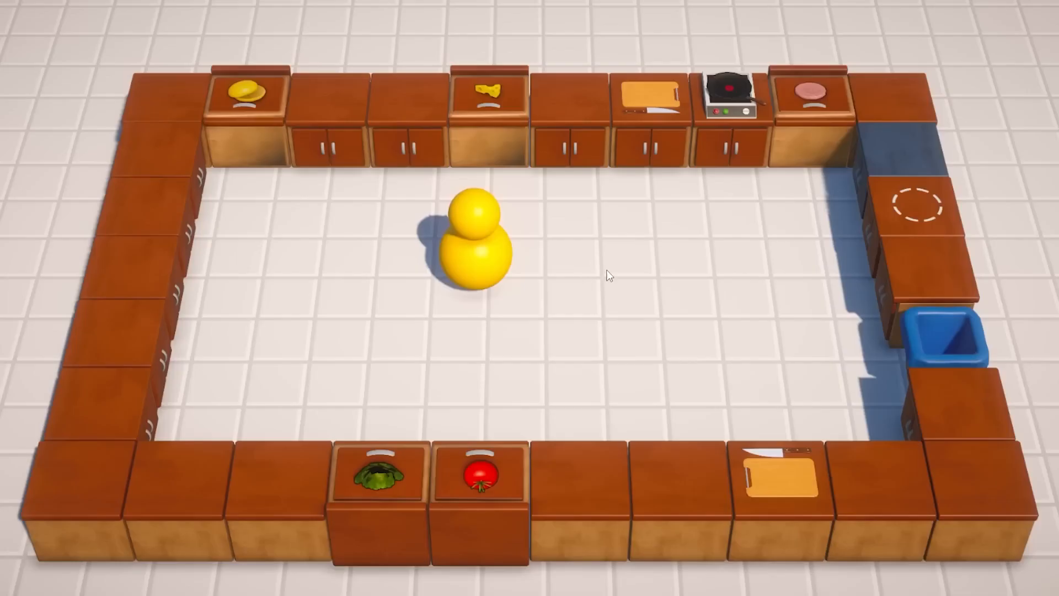
{"action": "key", "text": "w"}
{"action": "key", "text": "e"}
{"action": "key", "text": "d"}
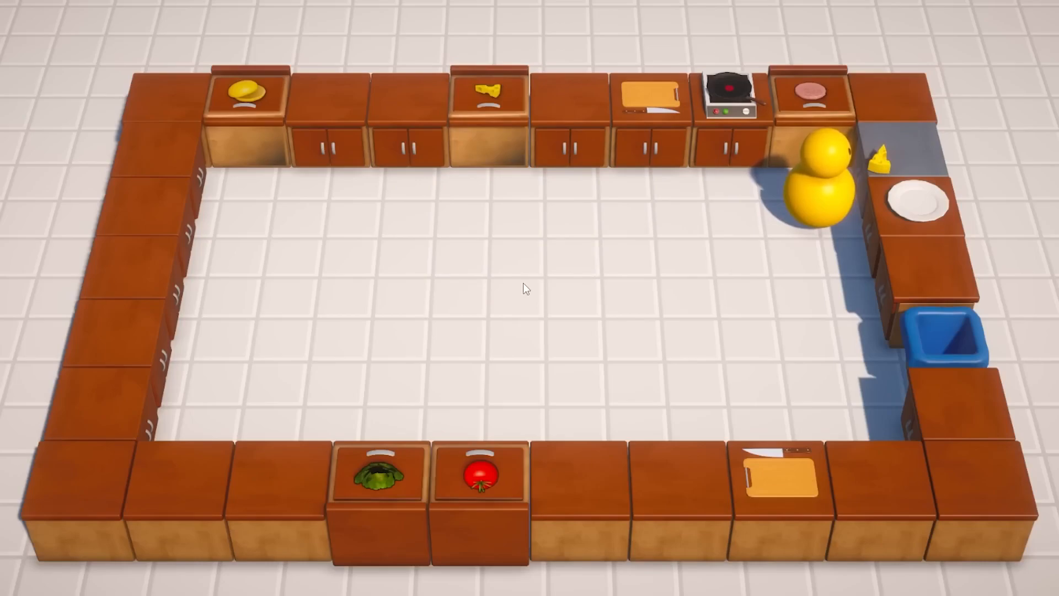
Test deliveries by leaving the cheese on the clear counter beside the plates counter and handing a plate to the delivery counter.
{"action": "key", "text": "s"}
{"action": "key", "text": "a"}
{"action": "key", "text": "s"}
{"action": "key", "text": "d"}
{"action": "key", "text": "e"}
{"action": "key", "text": "a"}
{"action": "key", "text": "w"}
{"action": "key", "text": "d"}
{"action": "key", "text": "e"}
{"action": "key", "text": "a"}
{"action": "key", "text": "w"}
{"action": "key", "text": "d"}
{"action": "key", "text": "e"}
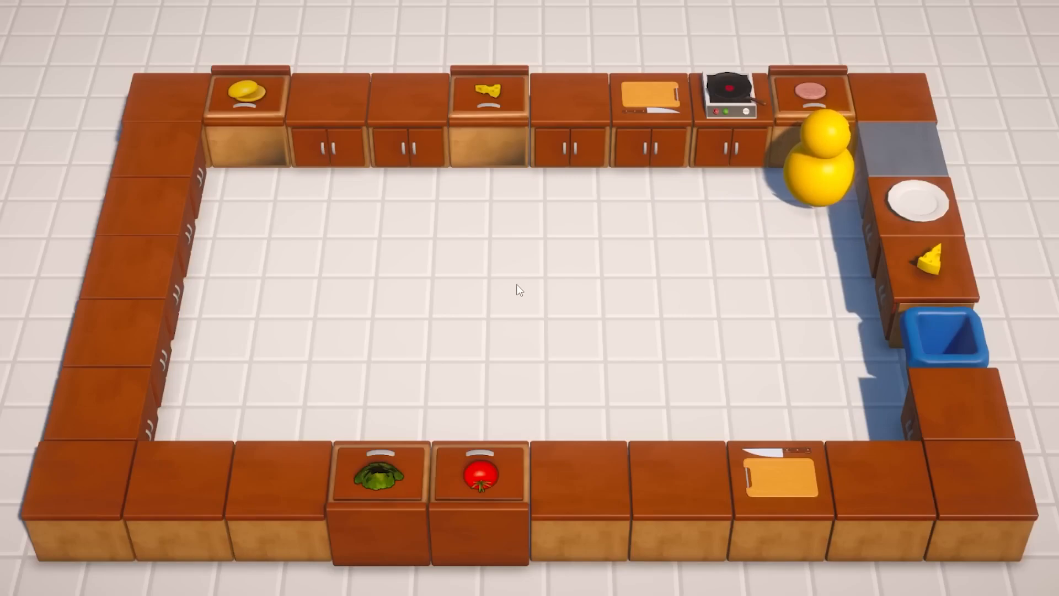
{"action": "key", "text": "a"}
{"action": "key", "text": "s"}
{"action": "key", "text": "d"}
{"action": "key", "text": "w"}
{"action": "key", "text": "s"}
{"action": "key", "text": "a"}
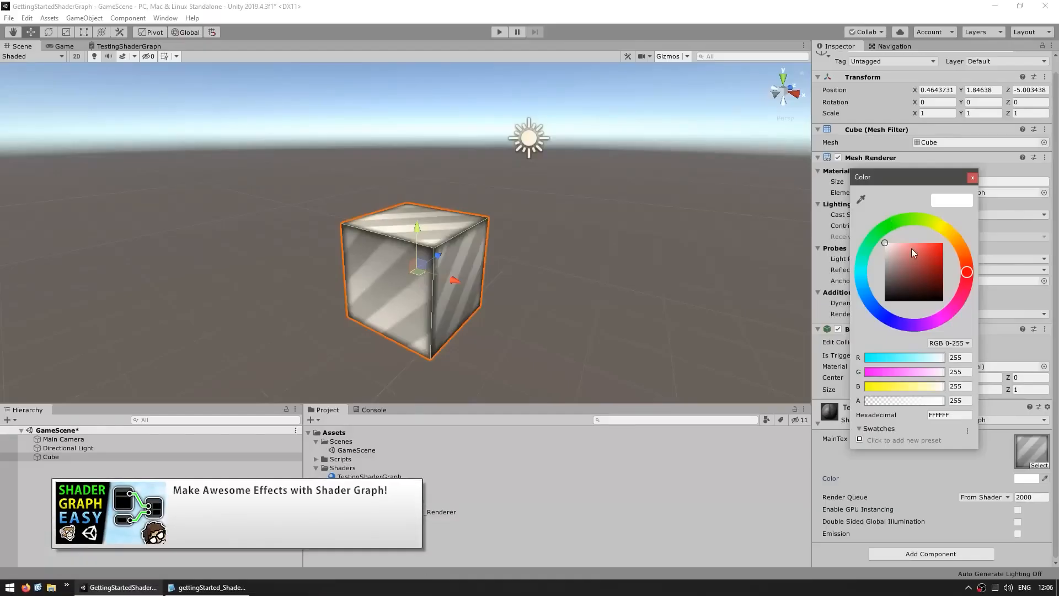
{"action": "left_click_drag", "start_coordinate": [911, 249], "coordinate": [952, 164]}
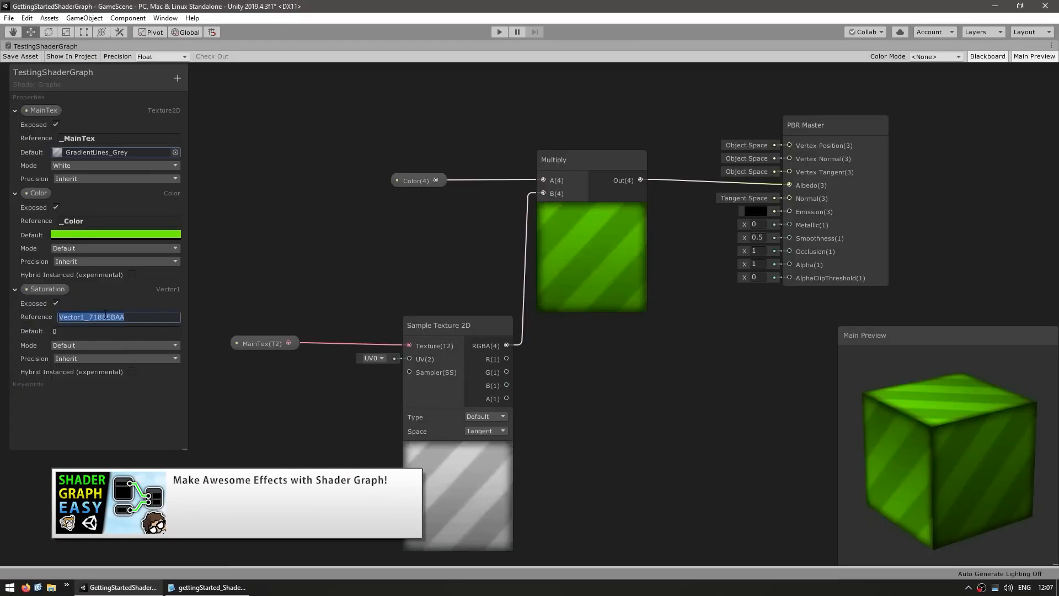
{"action": "type", "text": "_Saturation"}
{"action": "key", "text": "Return"}
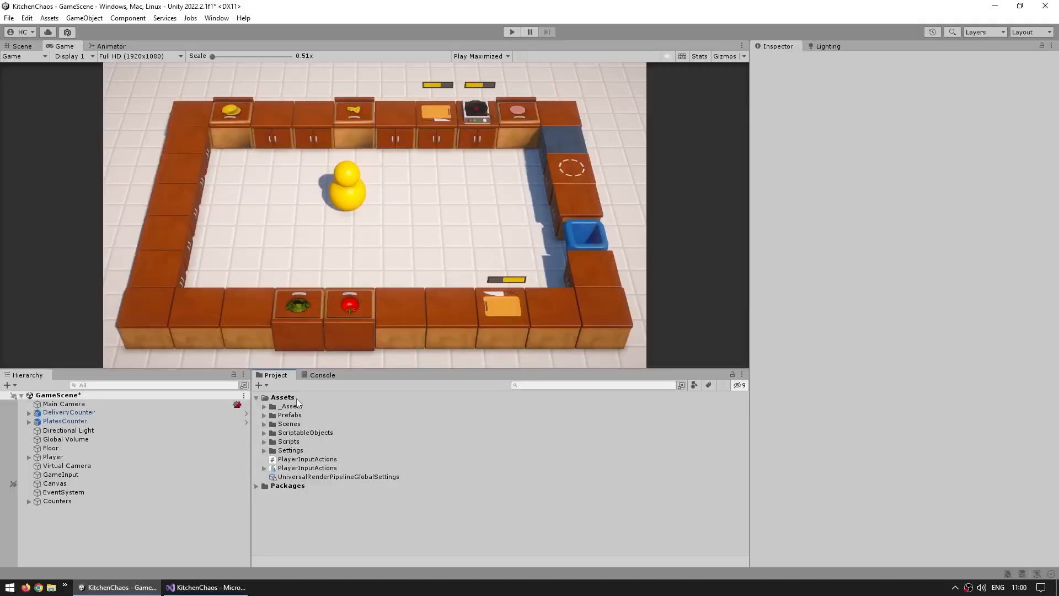
Create a folder named Shaders in the Assets root.
{"action": "right_click", "coordinate": [297, 400]}
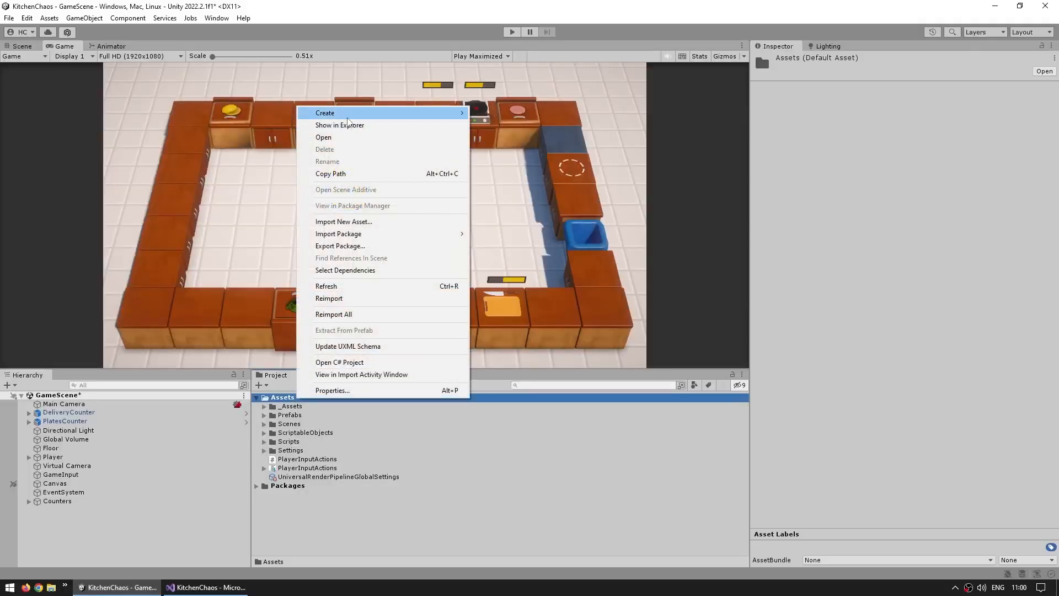
{"action": "mouse_move", "coordinate": [320, 110]}
{"action": "left_click", "coordinate": [512, 78]}
{"action": "type", "text": "Shaders"}
{"action": "key", "text": "Return"}
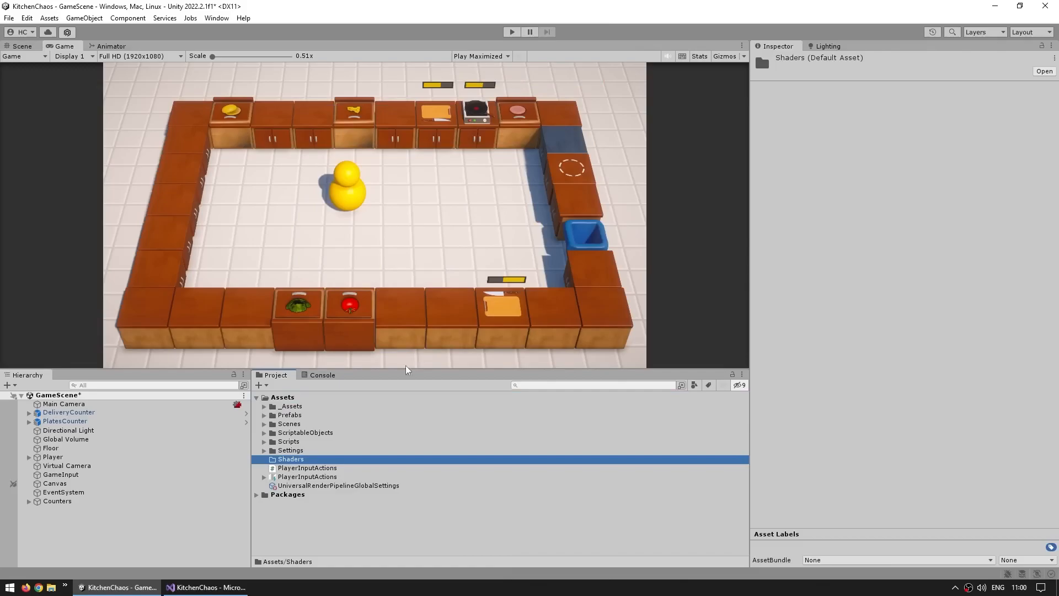
Create a URP Lit Shader Graph named MovingVisual inside the Shaders folder.
{"action": "right_click", "coordinate": [289, 459]}
{"action": "mouse_move", "coordinate": [365, 174]}
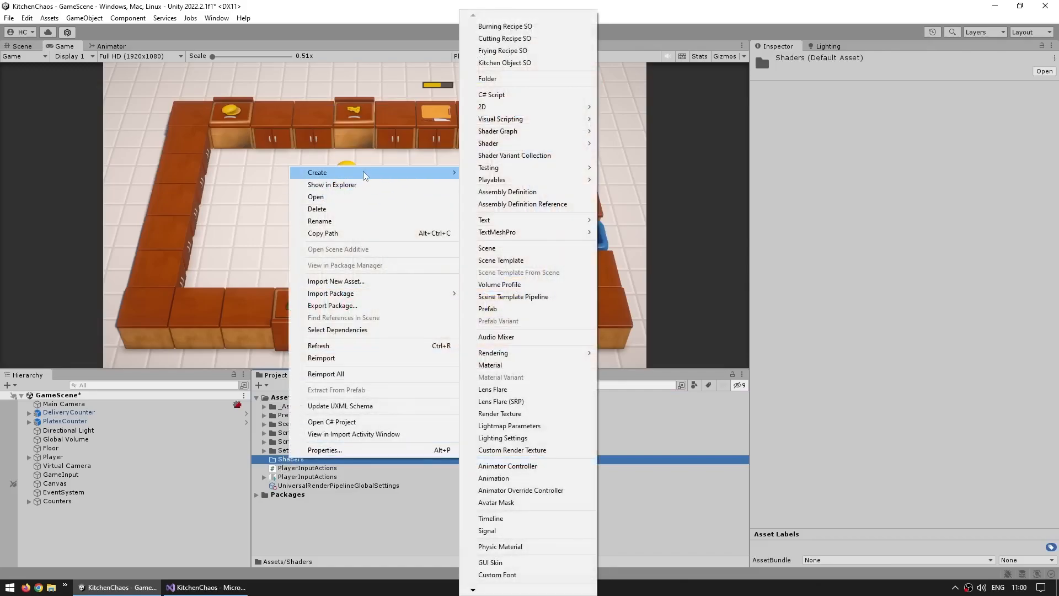
{"action": "mouse_move", "coordinate": [524, 131]}
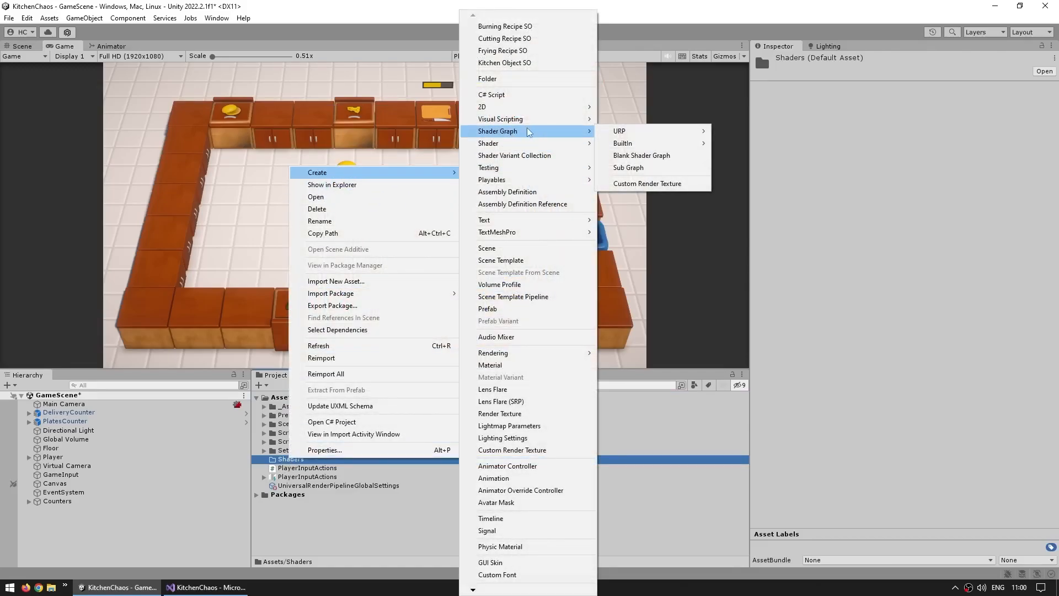
{"action": "mouse_move", "coordinate": [620, 135]}
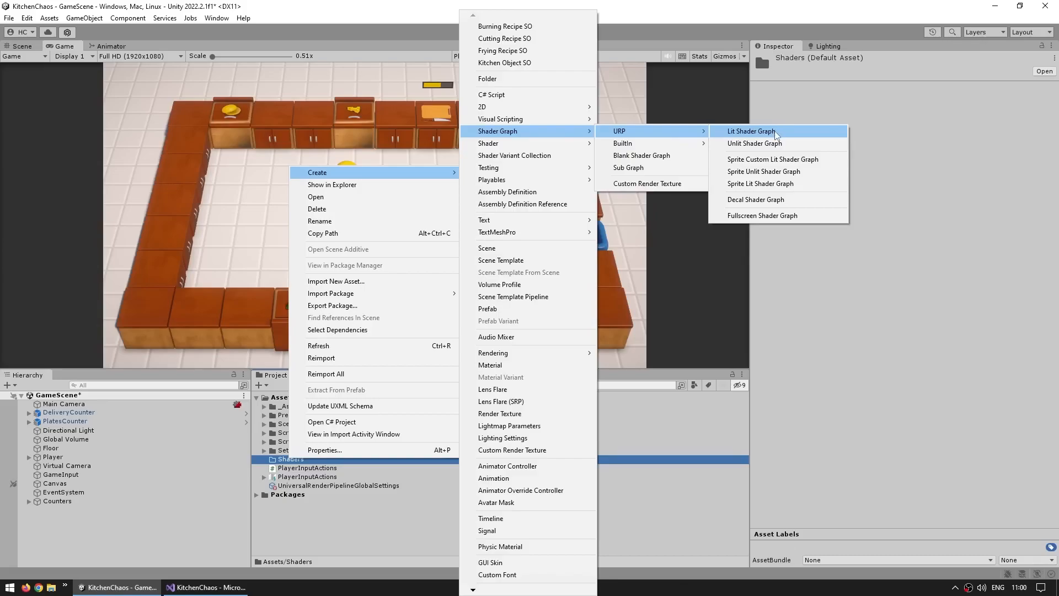
{"action": "left_click", "coordinate": [751, 131]}
{"action": "type", "text": "MovingVisual"}
{"action": "key", "text": "Return"}
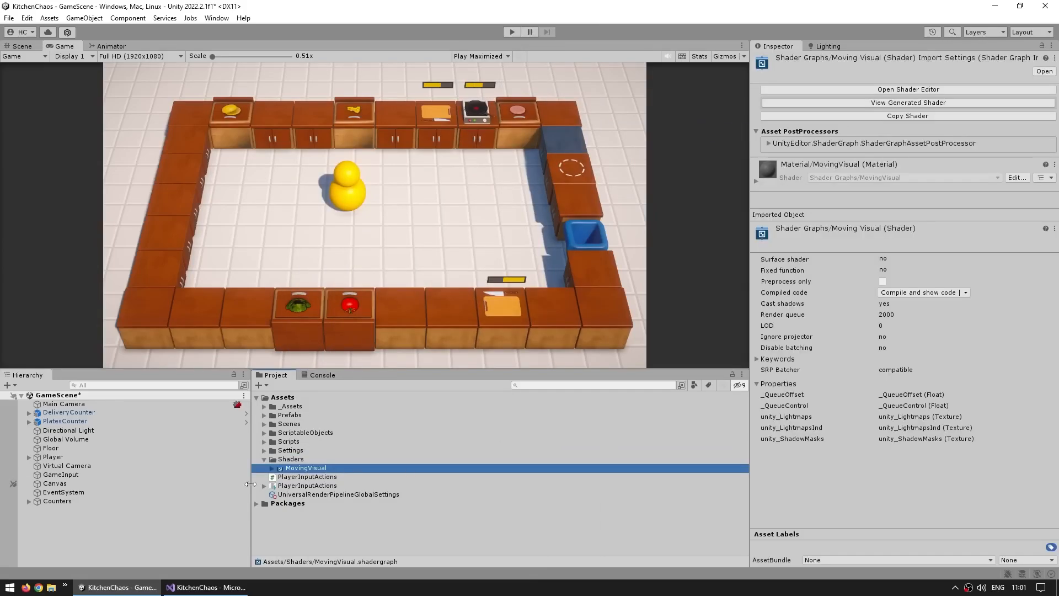
Open the MovingVisual shader graph for editing and maximize its window.
{"action": "double_click", "coordinate": [305, 468]}
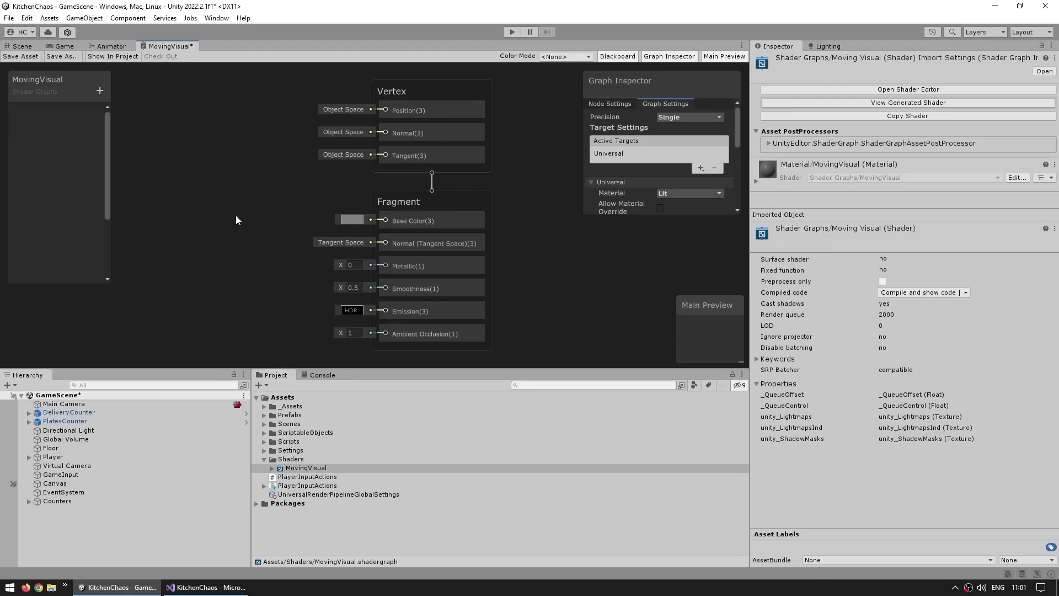
{"action": "right_click", "coordinate": [167, 48]}
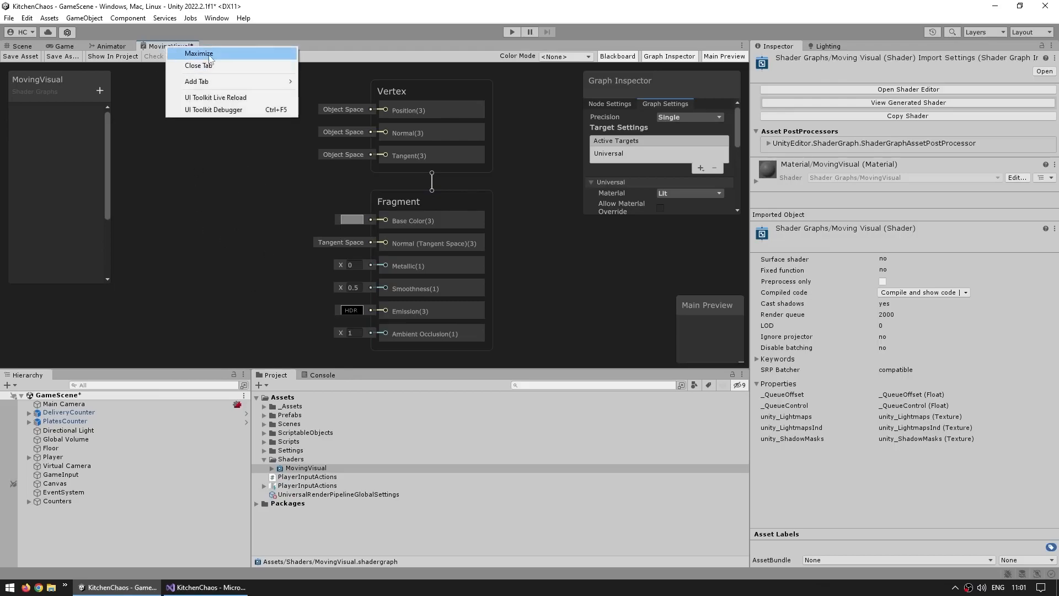
{"action": "left_click", "coordinate": [172, 54]}
{"action": "right_click", "coordinate": [35, 45]}
{"action": "left_click", "coordinate": [72, 51]}
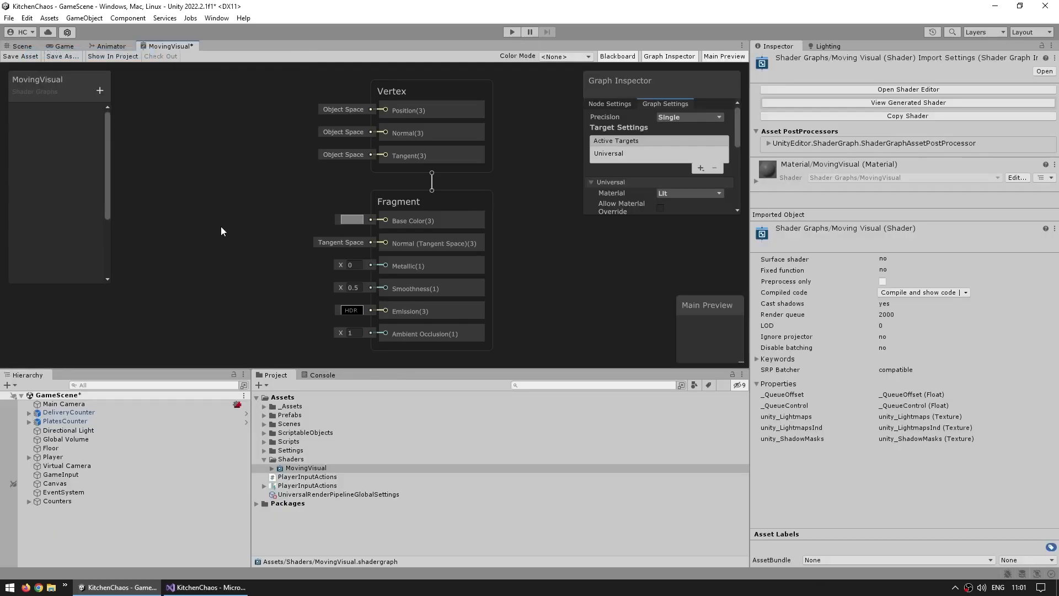
{"action": "key", "text": "shift+space"}
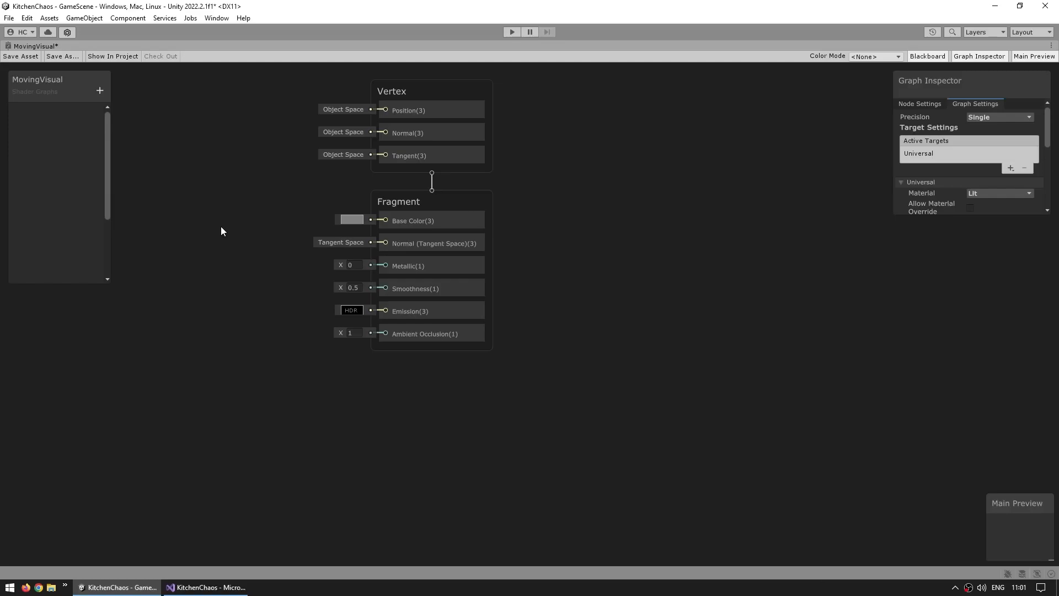
{"action": "middle_click_drag", "start_coordinate": [221, 227], "coordinate": [315, 270]}
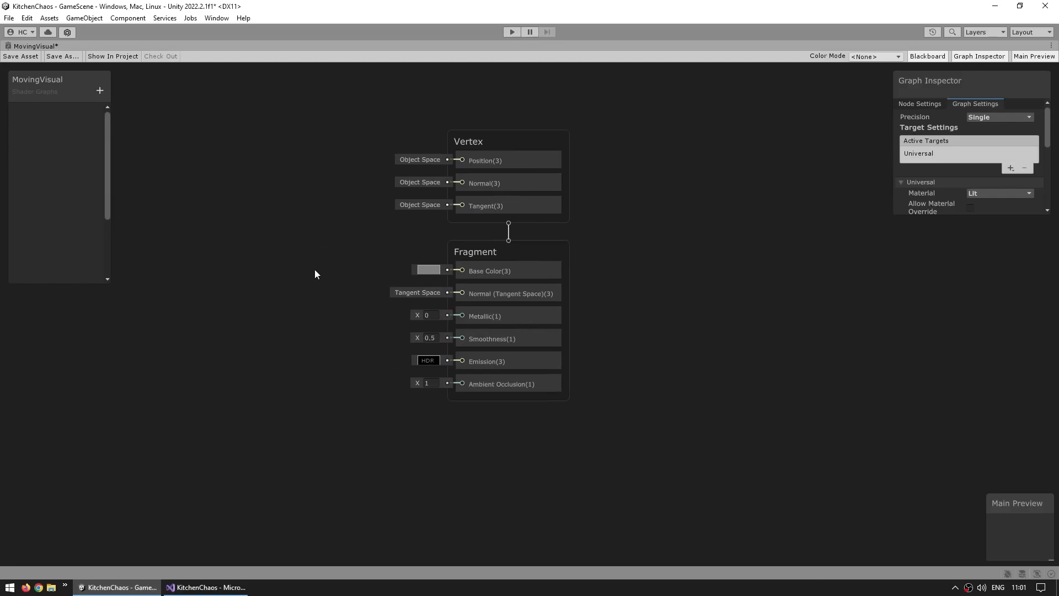
Deselect the Vertex and Fragment blocks and enlarge the Main Preview window of the shader graph.
{"action": "left_click_drag", "start_coordinate": [349, 442], "coordinate": [348, 443]}
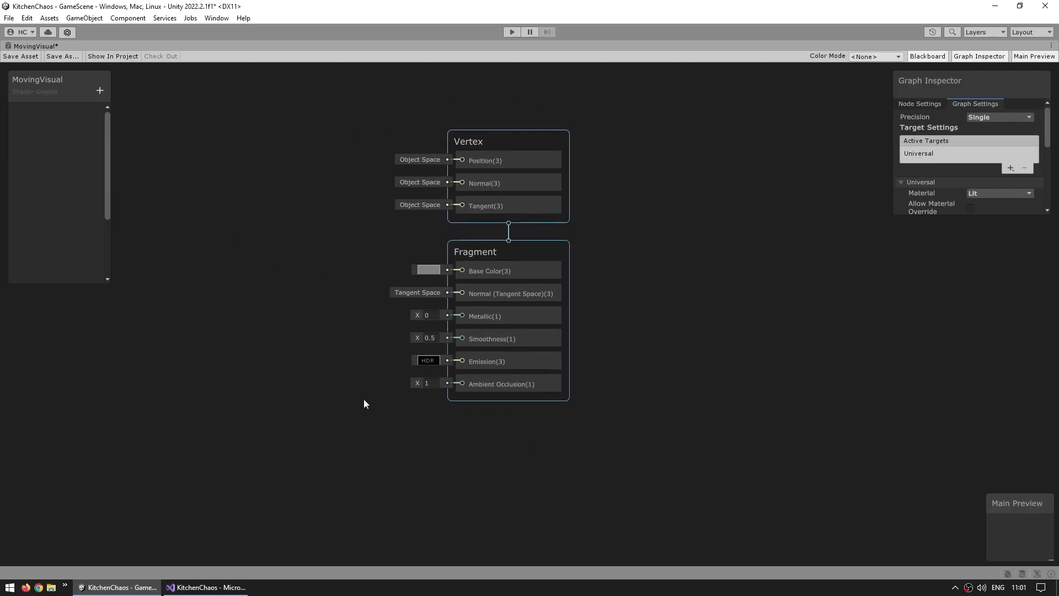
{"action": "left_click", "coordinate": [330, 389]}
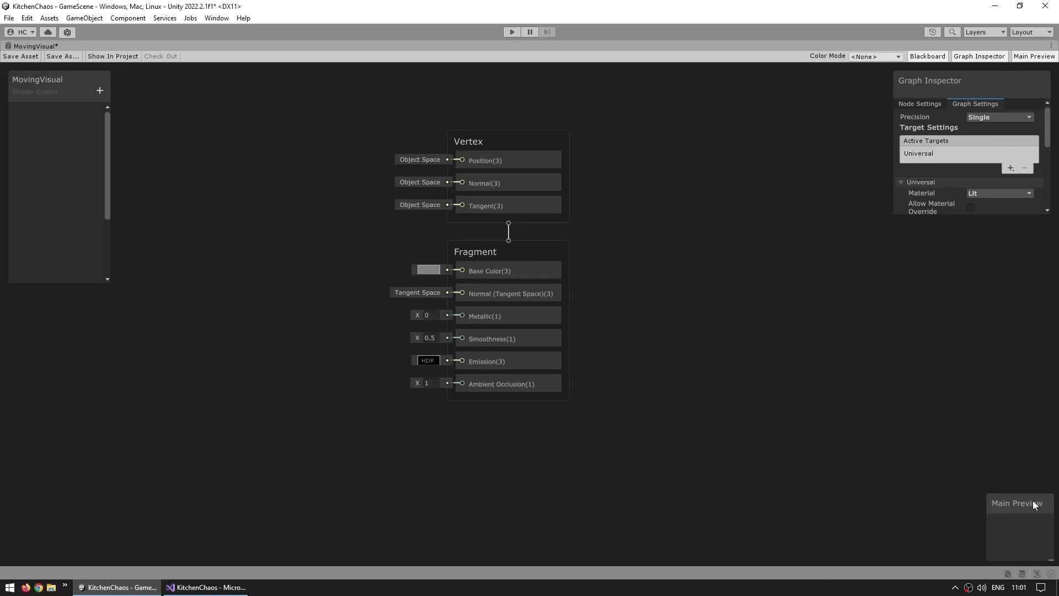
{"action": "left_click_drag", "start_coordinate": [1013, 499], "coordinate": [971, 444]}
{"action": "left_click_drag", "start_coordinate": [1011, 504], "coordinate": [1056, 565]}
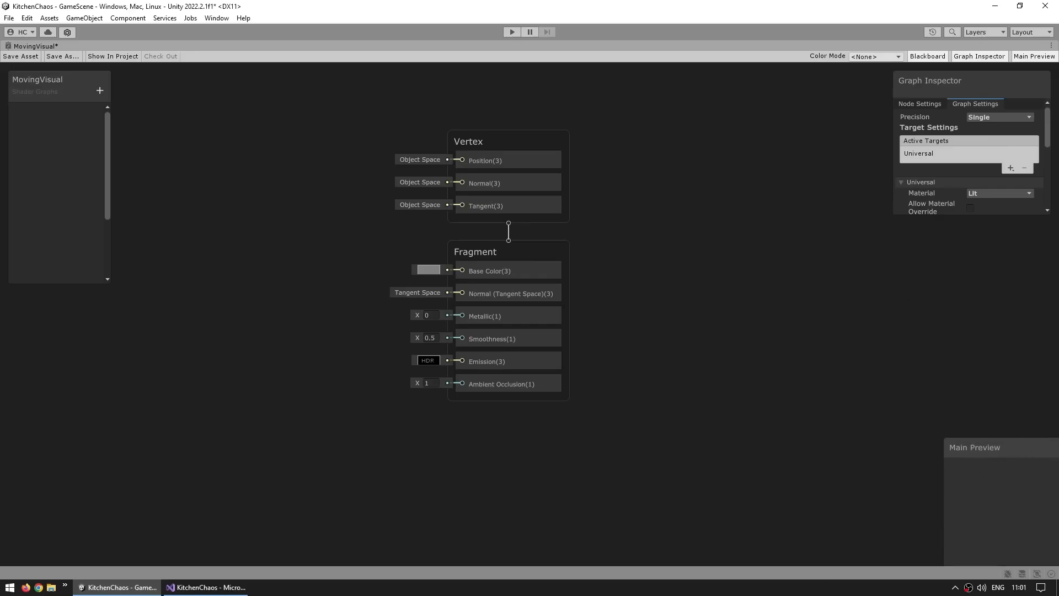
{"action": "left_click_drag", "start_coordinate": [1011, 449], "coordinate": [983, 422]}
{"action": "left_click_drag", "start_coordinate": [1046, 542], "coordinate": [1057, 563]}
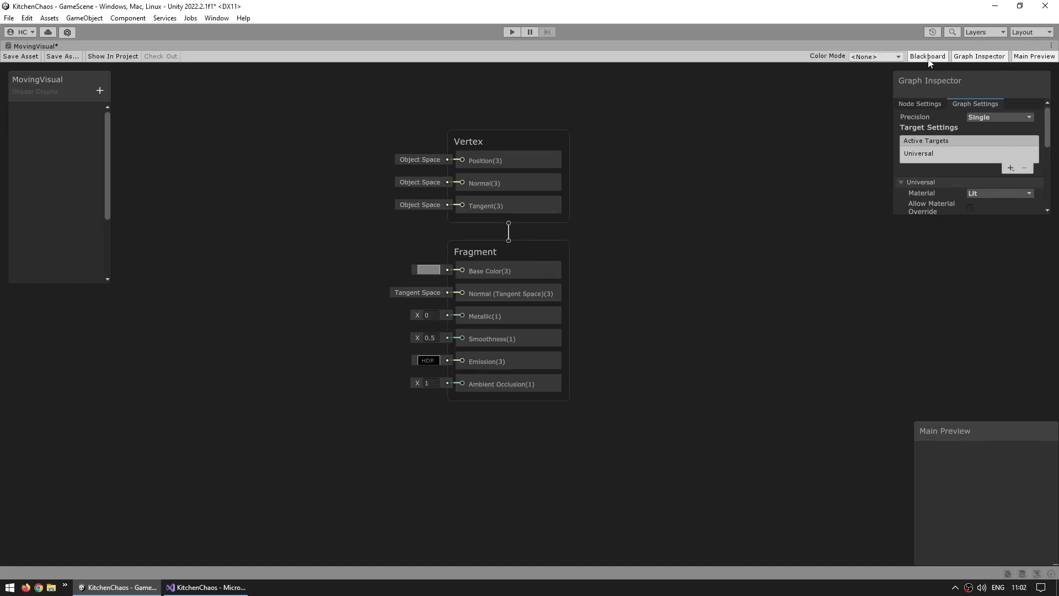
Toggle the Graph Inspector and the Main Preview off and back on.
{"action": "left_click", "coordinate": [970, 59]}
{"action": "left_click", "coordinate": [972, 60]}
{"action": "left_click", "coordinate": [1029, 60]}
{"action": "left_click", "coordinate": [1028, 59]}
{"action": "middle_click_drag", "start_coordinate": [610, 244], "coordinate": [690, 287]}
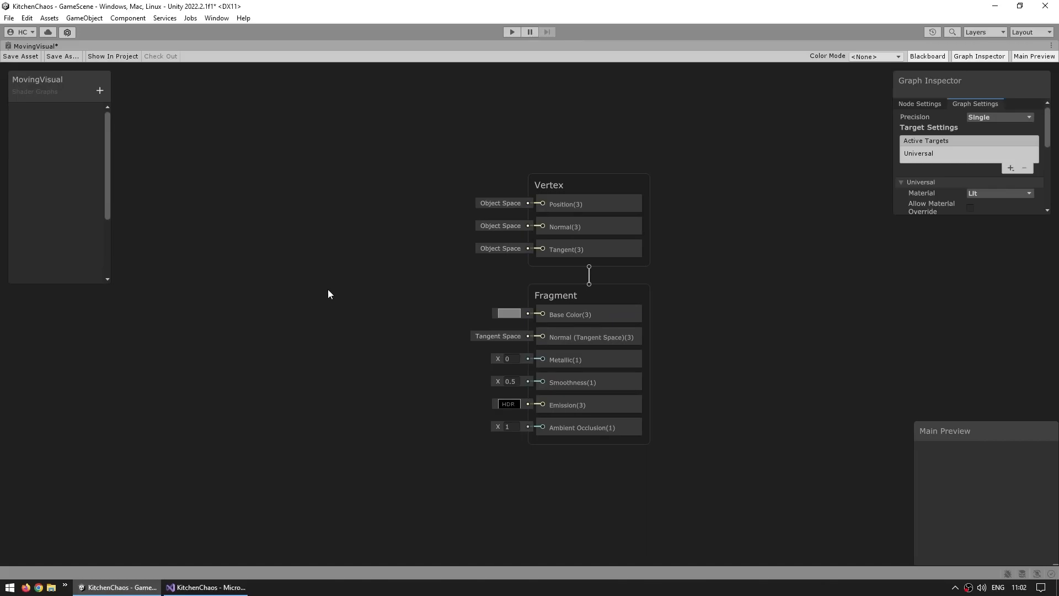
{"action": "right_click", "coordinate": [293, 240]}
{"action": "left_click", "coordinate": [325, 244]}
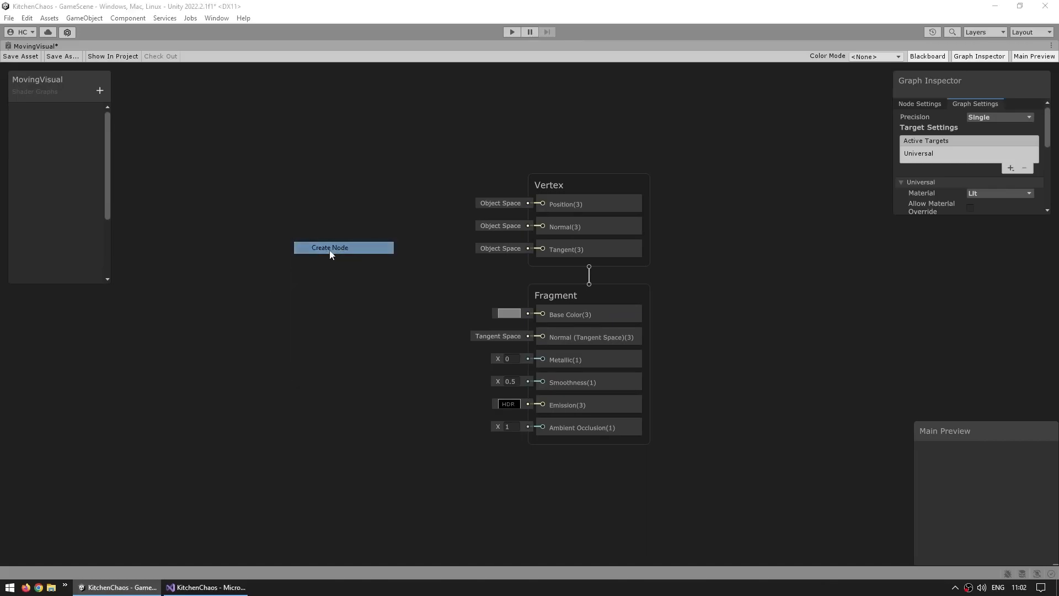
{"action": "left_click", "coordinate": [243, 271]}
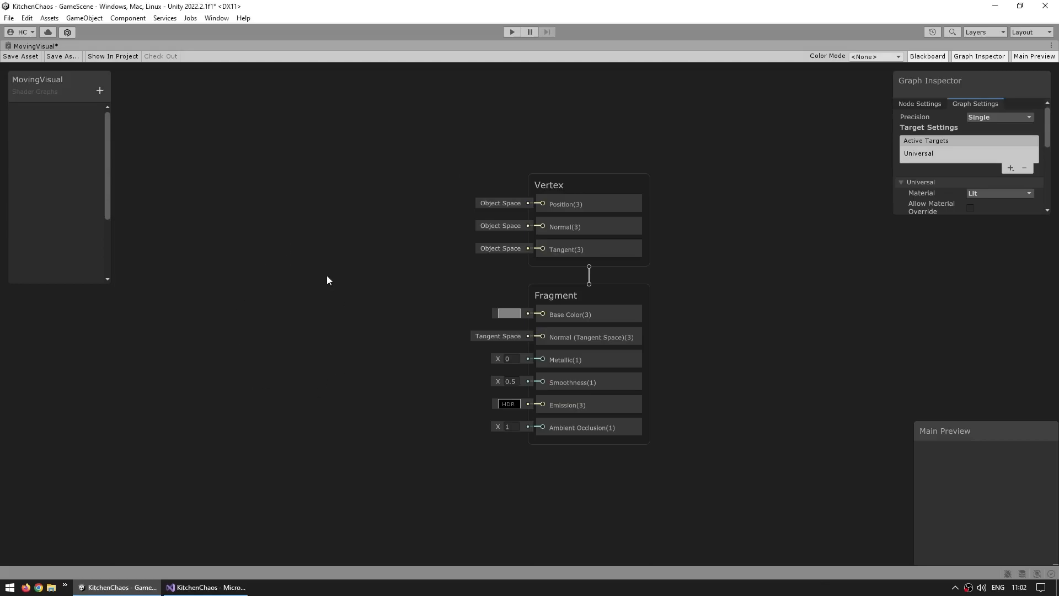
Browse the node categories, search for "sample" and add a Sample Texture 2D node to the graph.
{"action": "key", "text": "space"}
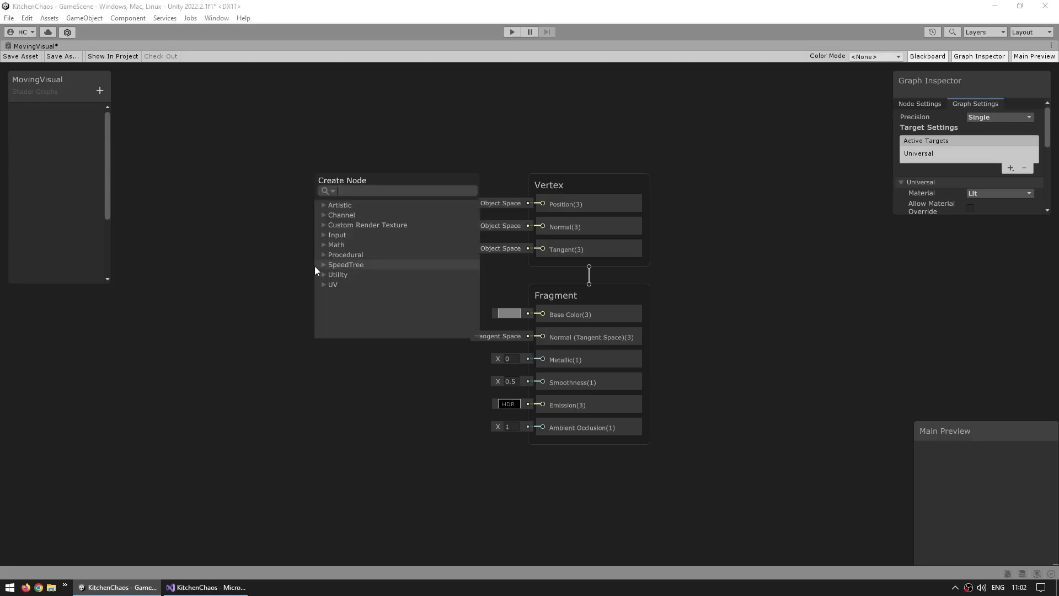
{"action": "left_click", "coordinate": [325, 255]}
{"action": "left_click", "coordinate": [323, 244]}
{"action": "left_click", "coordinate": [324, 235]}
{"action": "left_click", "coordinate": [332, 244]}
{"action": "left_click", "coordinate": [331, 274]}
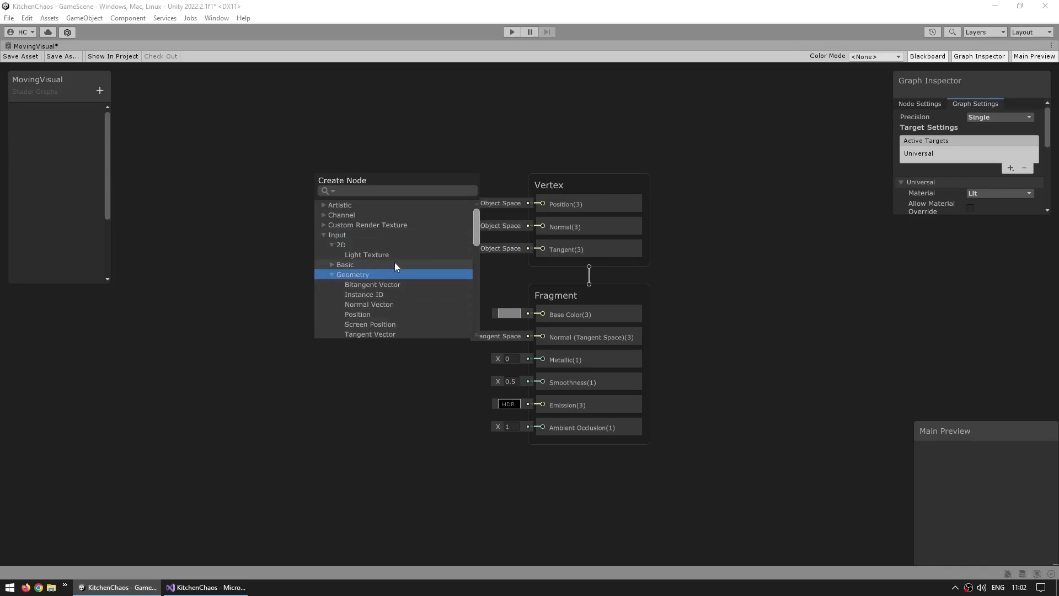
{"action": "left_click", "coordinate": [341, 191]}
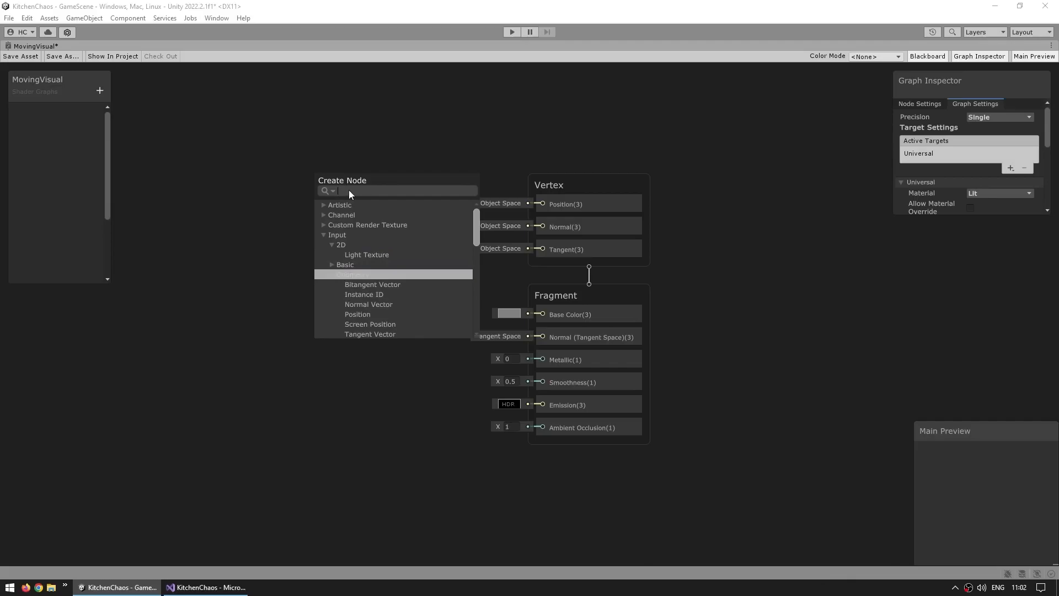
{"action": "type", "text": "sample"}
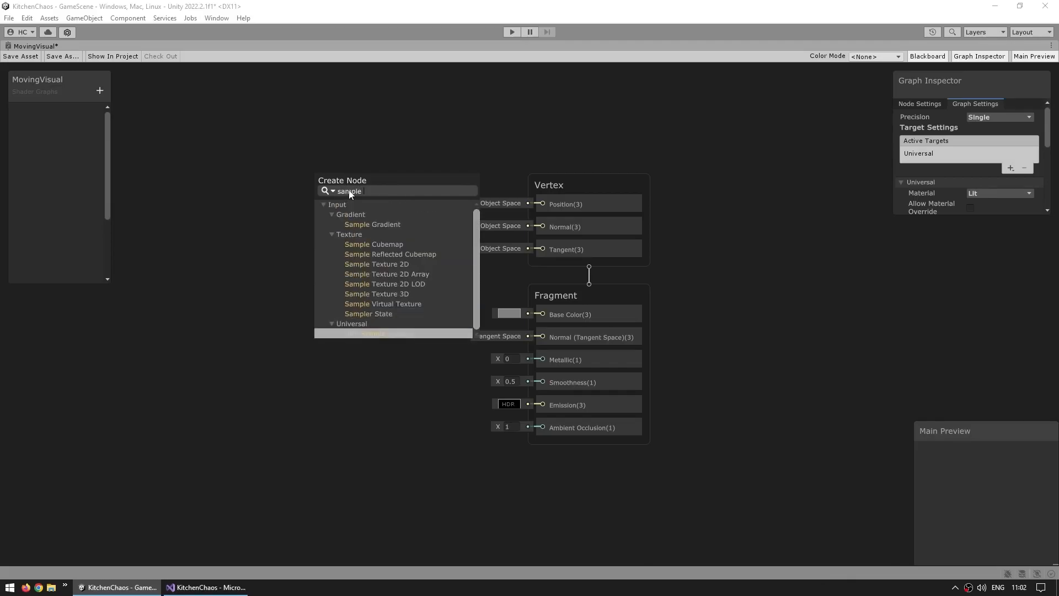
{"action": "left_click", "coordinate": [396, 264]}
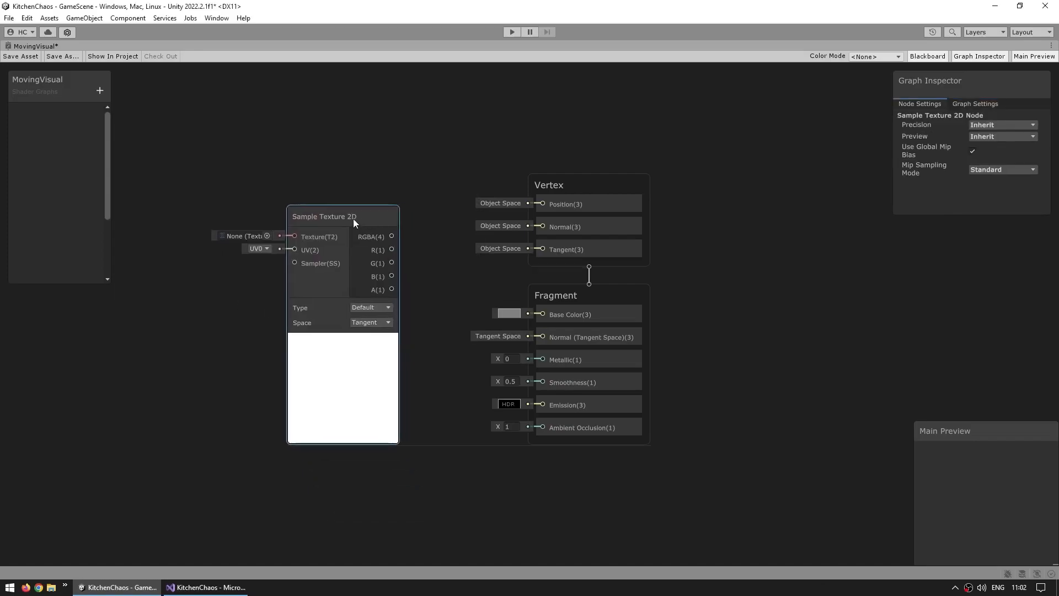
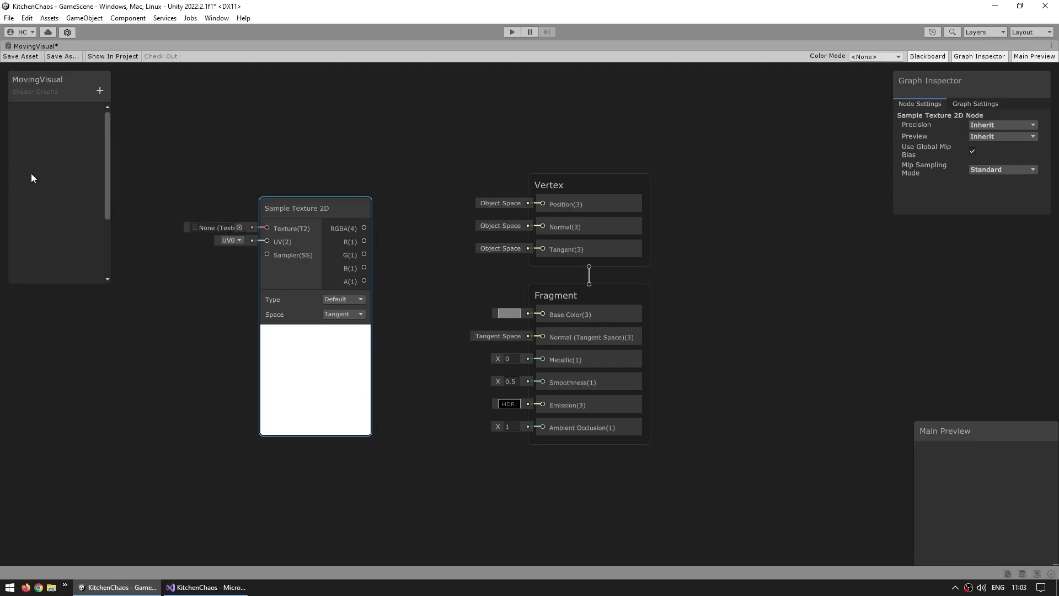
Add a Texture 2D property named BaseMap to the shader graph, select it, and reposition and enlarge the Graph Inspector.
{"action": "left_click", "coordinate": [100, 91]}
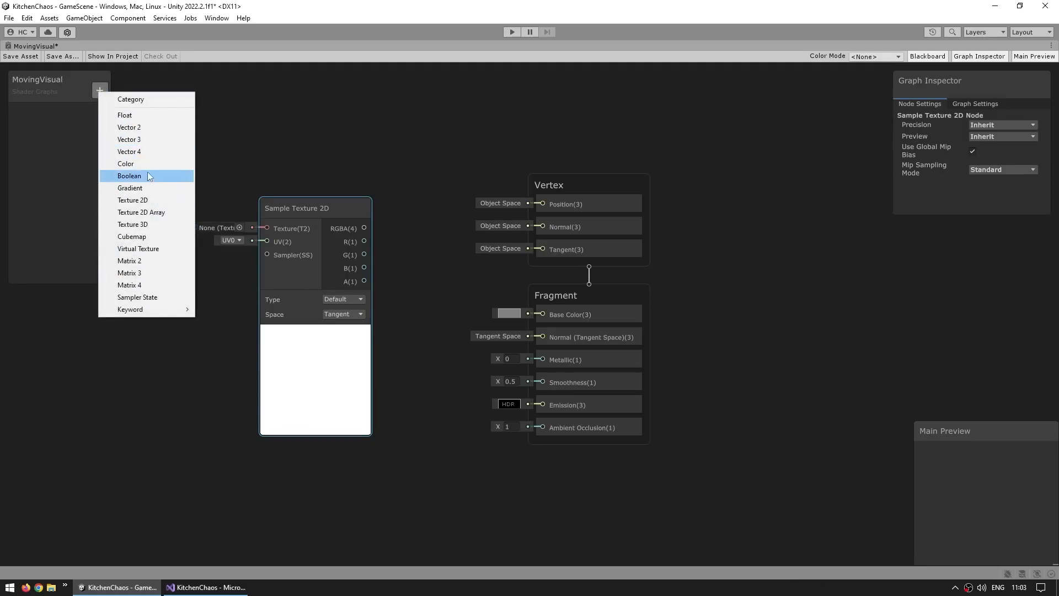
{"action": "left_click", "coordinate": [138, 202]}
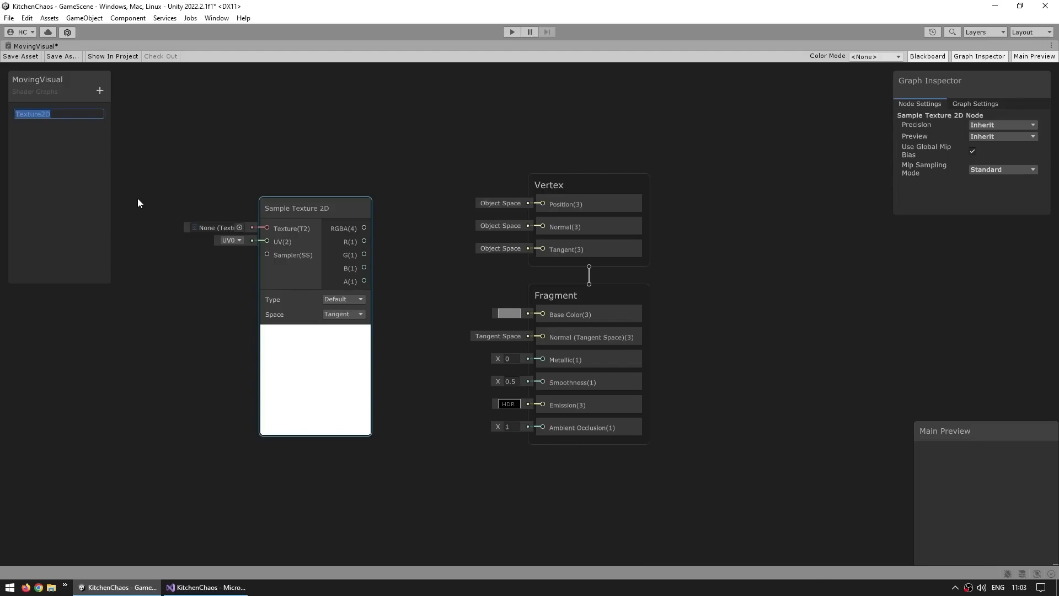
{"action": "type", "text": "BaseMap"}
{"action": "key", "text": "Return"}
{"action": "left_click", "coordinate": [34, 112]}
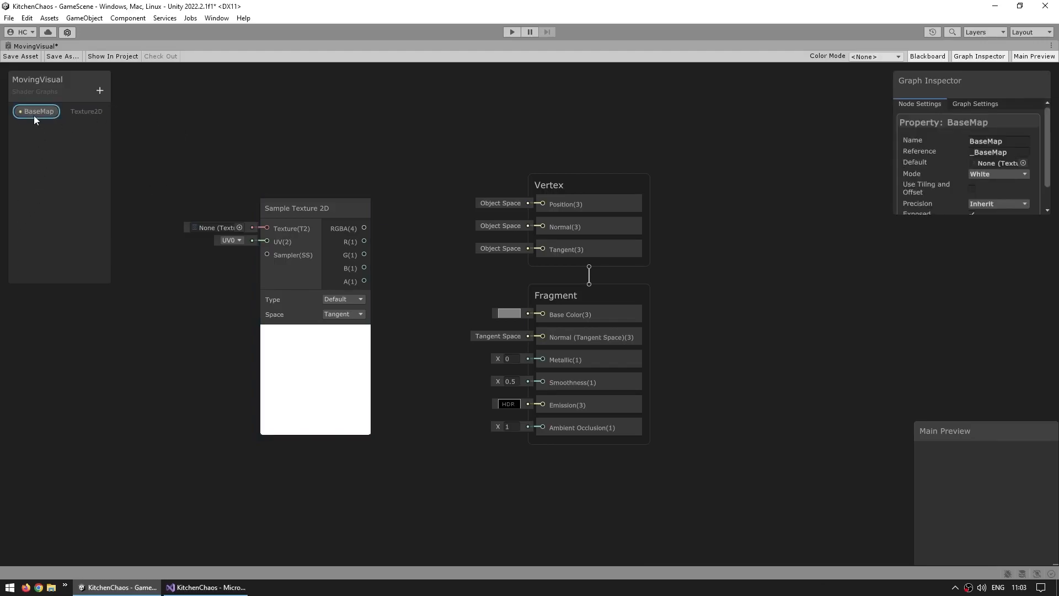
{"action": "left_click_drag", "start_coordinate": [921, 91], "coordinate": [884, 88]}
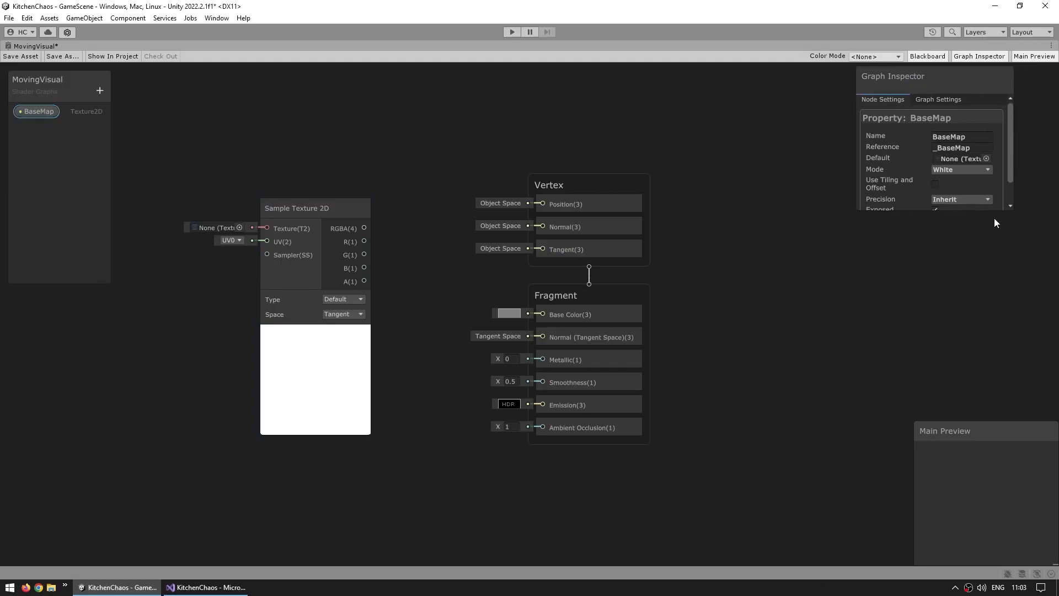
{"action": "left_click_drag", "start_coordinate": [1013, 210], "coordinate": [1054, 303]}
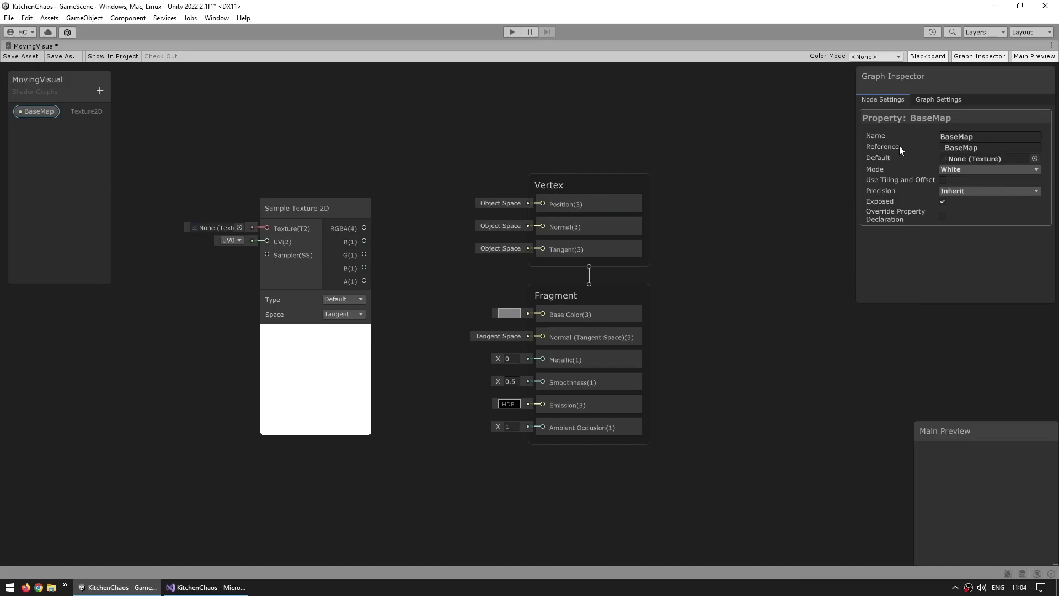
{"action": "left_click", "coordinate": [964, 147]}
{"action": "left_click", "coordinate": [969, 135]}
{"action": "key", "text": "Return"}
{"action": "left_click", "coordinate": [969, 136]}
{"action": "key", "text": "BackSpace"}
{"action": "key", "text": "Return"}
Set the BaseMap property's default texture to Bread.
{"action": "left_click", "coordinate": [1035, 158]}
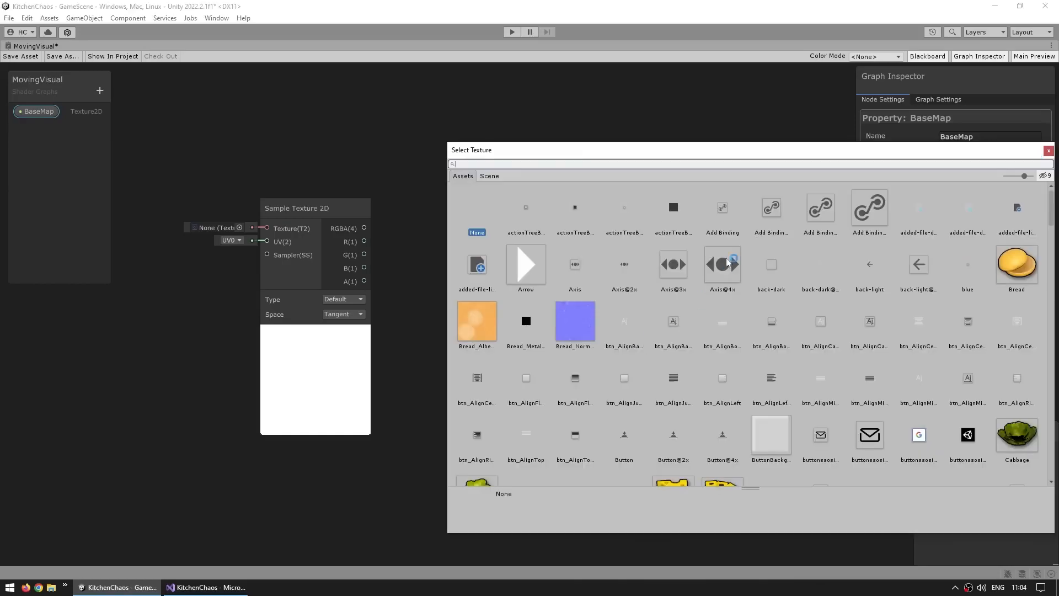
{"action": "left_click", "coordinate": [1024, 275]}
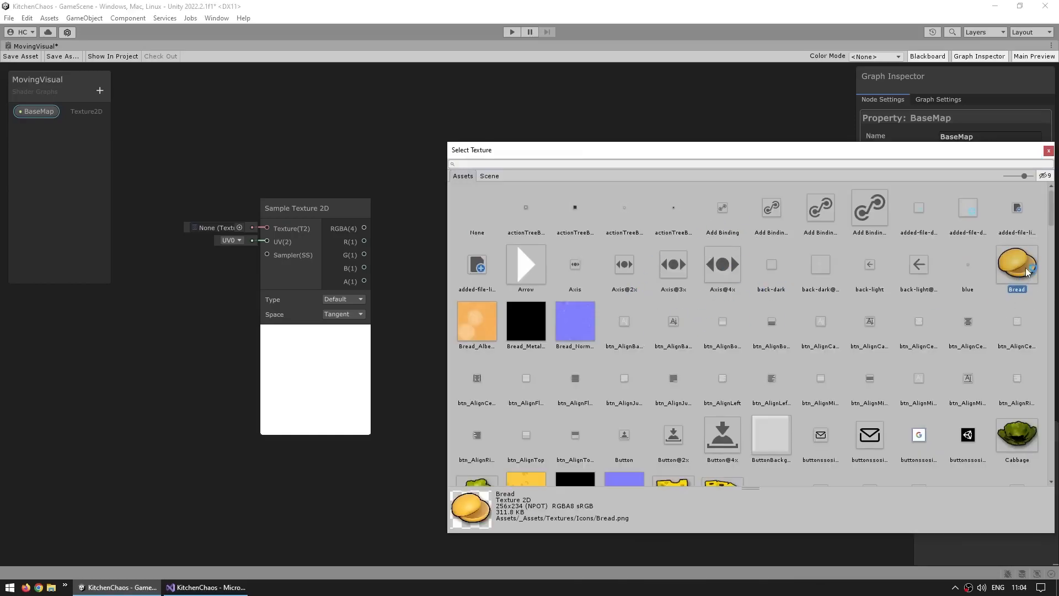
{"action": "double_click", "coordinate": [1024, 268]}
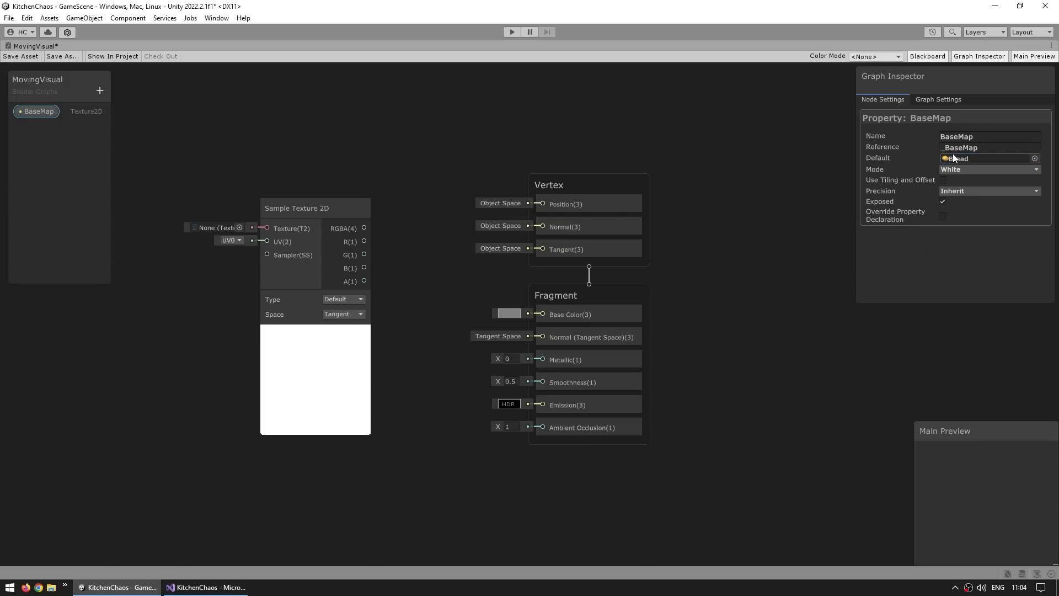
Place the BaseMap property in the graph and connect it to the Texture input of the Sample Texture 2D node.
{"action": "middle_click_drag", "start_coordinate": [268, 147], "coordinate": [404, 160]}
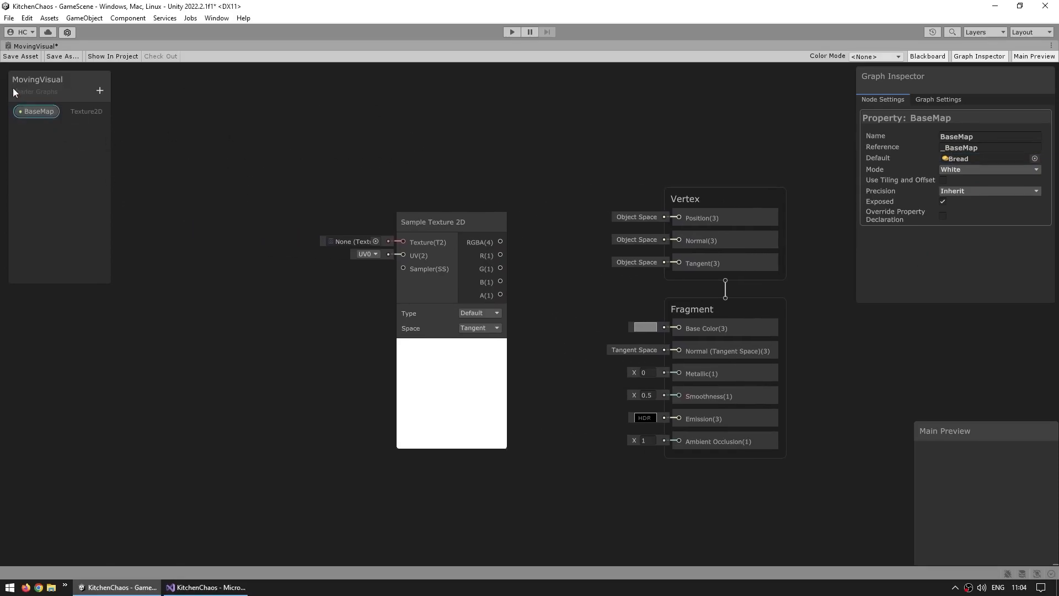
{"action": "left_click_drag", "start_coordinate": [305, 149], "coordinate": [219, 224]}
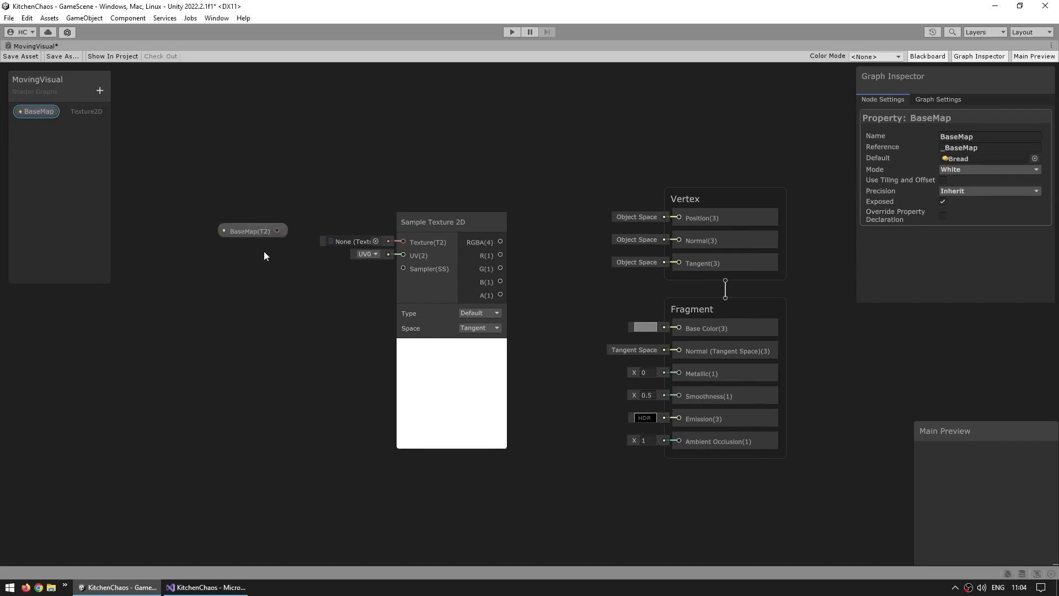
{"action": "left_click_drag", "start_coordinate": [278, 231], "coordinate": [405, 266]}
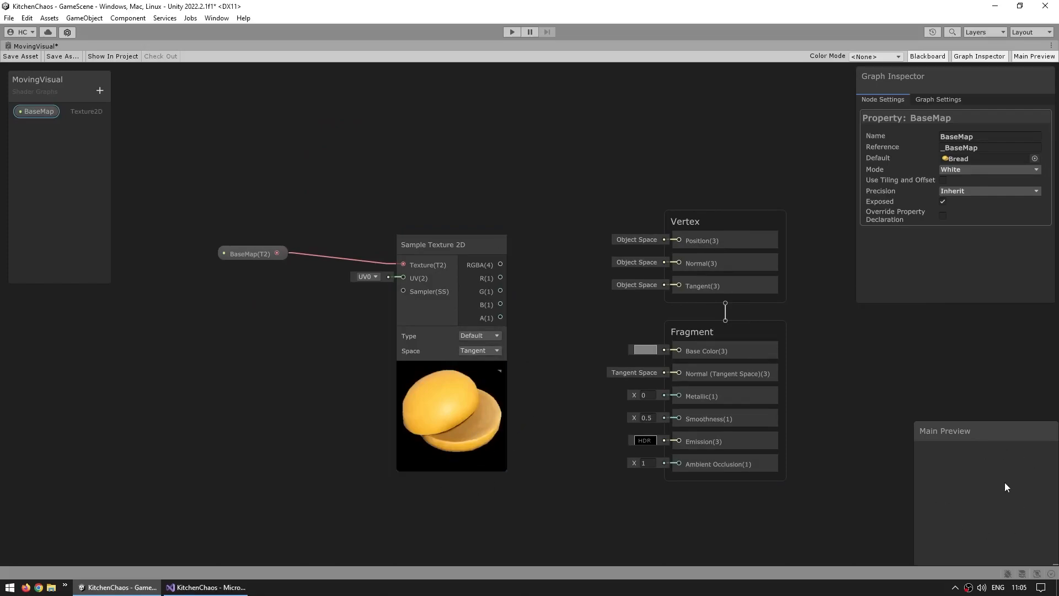
Select the BaseMap and Sample Texture 2D nodes together and move them farther from the Vertex and Fragment blocks.
{"action": "left_click", "coordinate": [462, 402]}
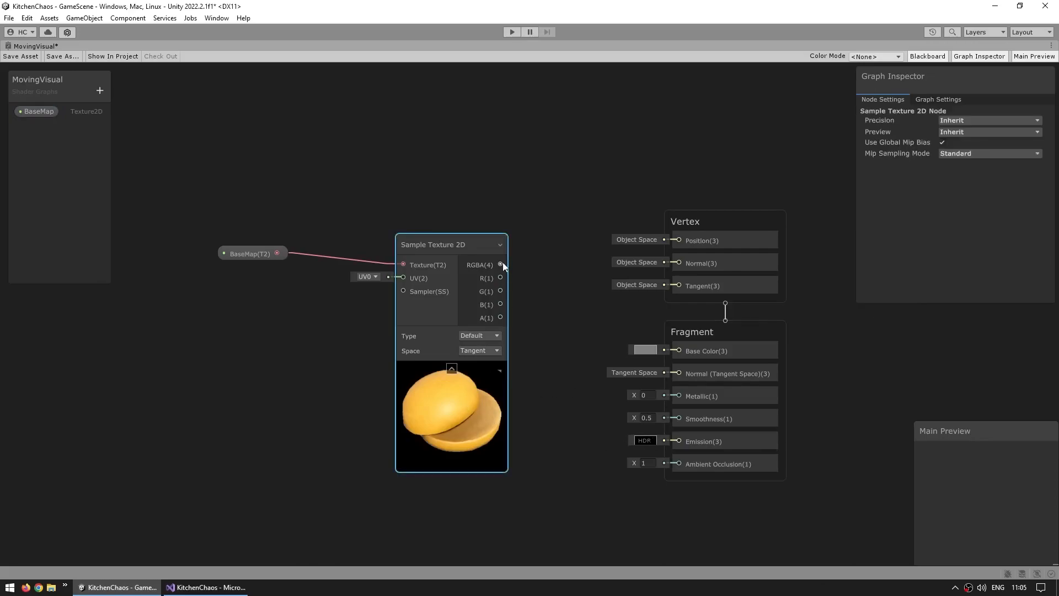
{"action": "left_click", "coordinate": [573, 325]}
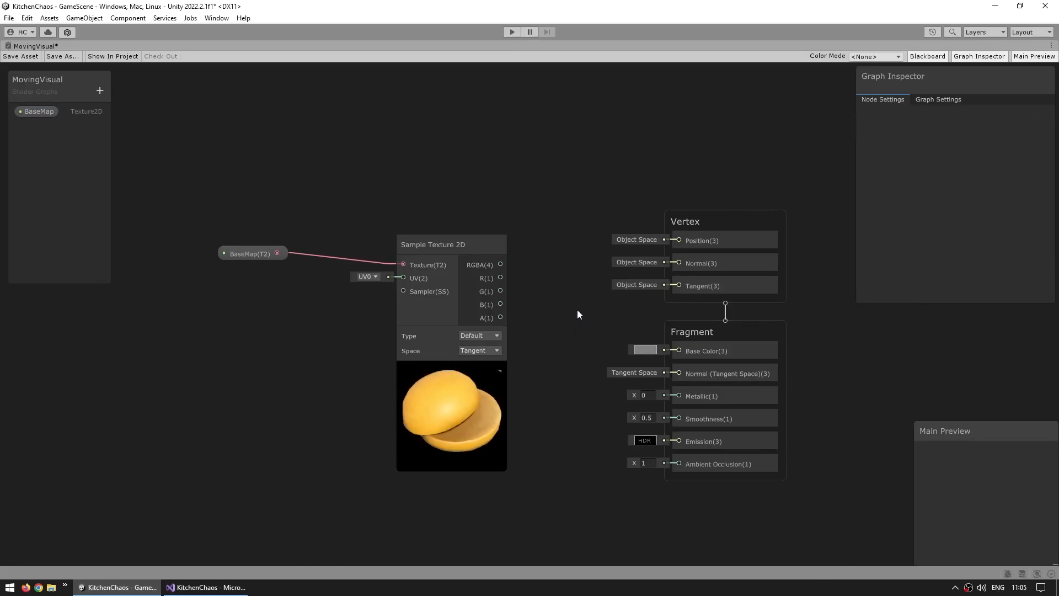
{"action": "left_click_drag", "start_coordinate": [829, 502], "coordinate": [836, 518]}
{"action": "left_click", "coordinate": [846, 413]}
{"action": "left_click_drag", "start_coordinate": [551, 197], "coordinate": [278, 267]}
{"action": "left_click_drag", "start_coordinate": [429, 257], "coordinate": [356, 256]}
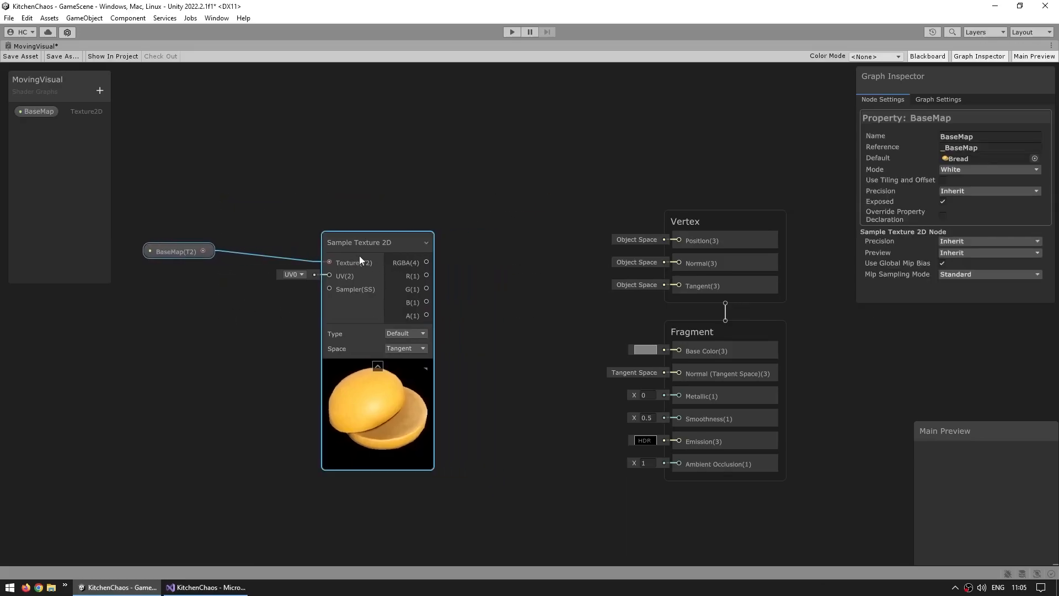
Add a Preview node and place it between the Sample Texture 2D node and the Fragment block.
{"action": "left_click", "coordinate": [507, 319]}
{"action": "key", "text": "space"}
{"action": "type", "text": "preview"}
{"action": "key", "text": "Return"}
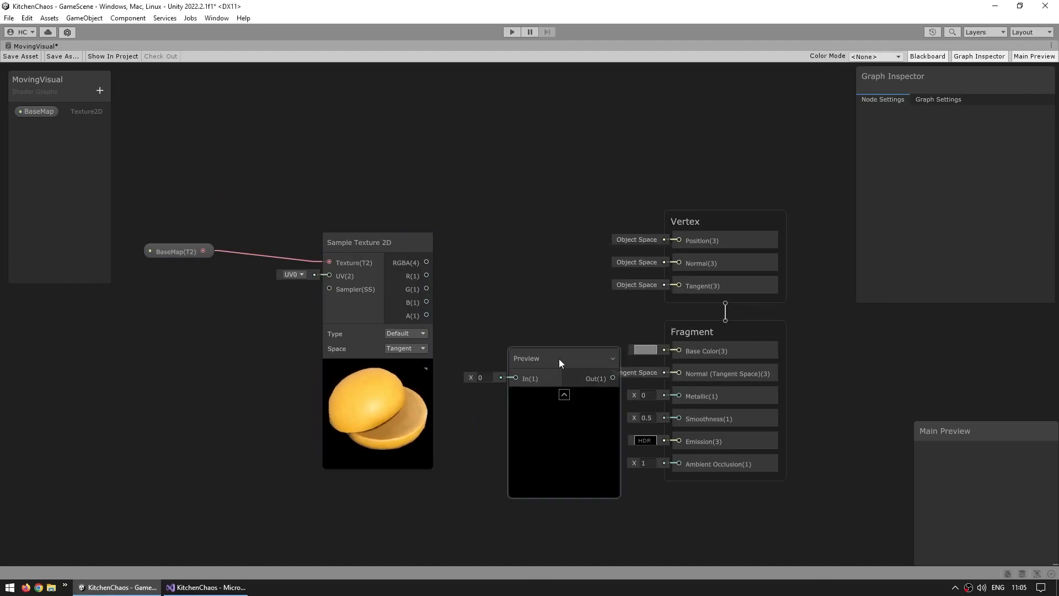
{"action": "left_click_drag", "start_coordinate": [559, 359], "coordinate": [534, 315]}
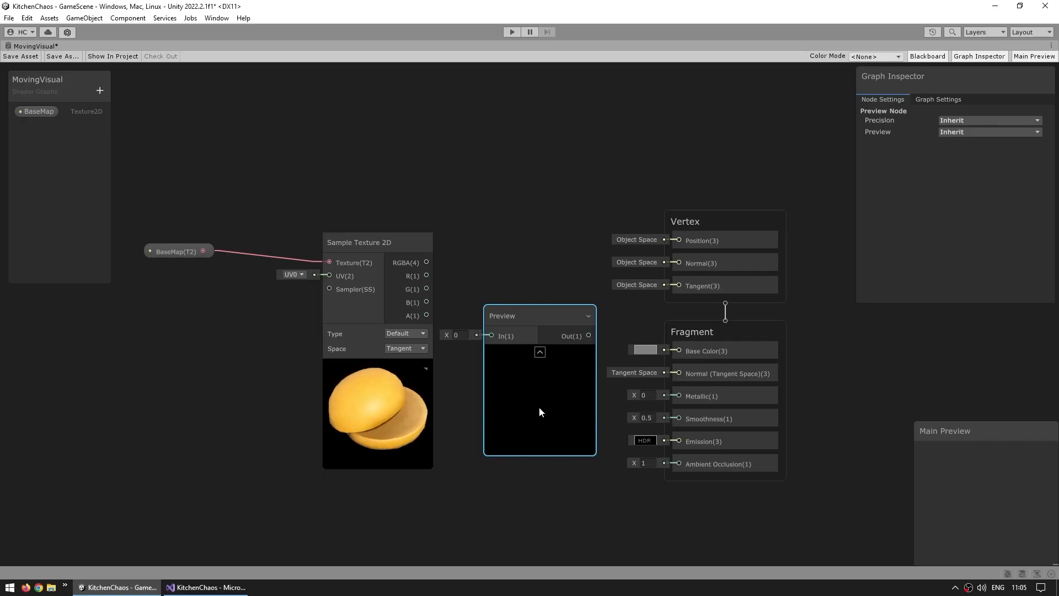
Feed the R, G and A outputs of Sample Texture 2D into the Preview node in turn, and delete the Preview node.
{"action": "left_click_drag", "start_coordinate": [427, 275], "coordinate": [478, 284]}
{"action": "left_click_drag", "start_coordinate": [498, 354], "coordinate": [498, 346]}
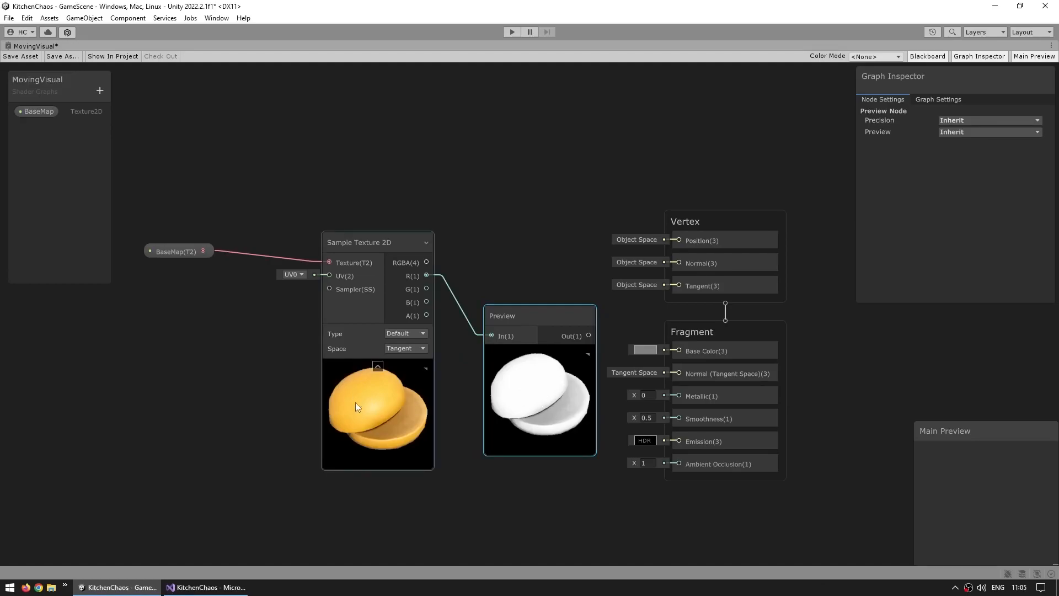
{"action": "left_click_drag", "start_coordinate": [427, 288], "coordinate": [492, 335]}
{"action": "left_click_drag", "start_coordinate": [424, 316], "coordinate": [491, 336]}
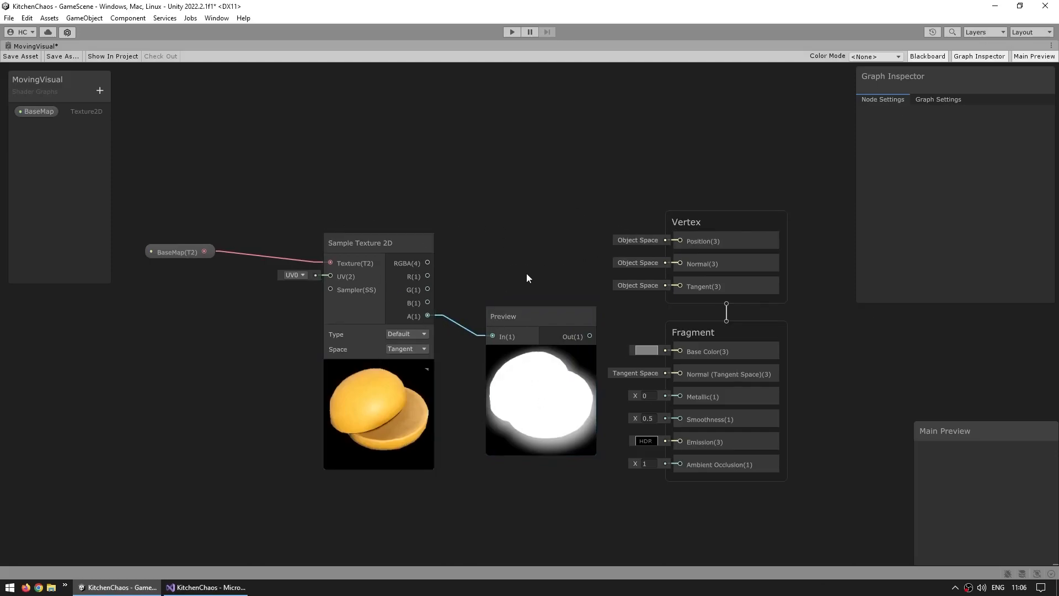
{"action": "left_click", "coordinate": [552, 312]}
{"action": "key", "text": "Delete"}
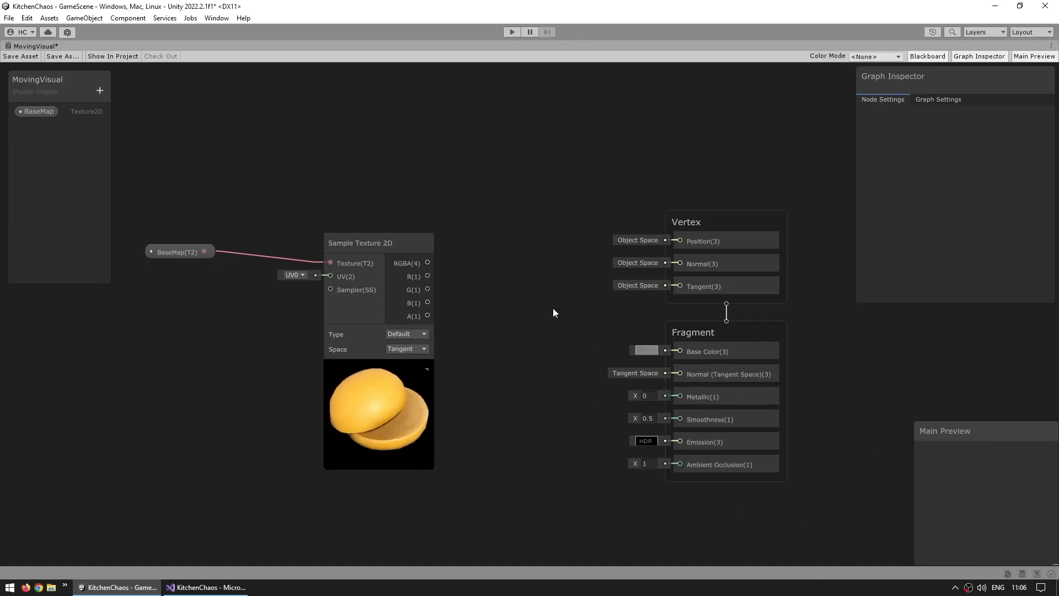
Connect the RGBA output of Sample Texture 2D to the Fragment's Base Color, and reposition and enlarge the Main Preview.
{"action": "left_click_drag", "start_coordinate": [427, 262], "coordinate": [682, 352]}
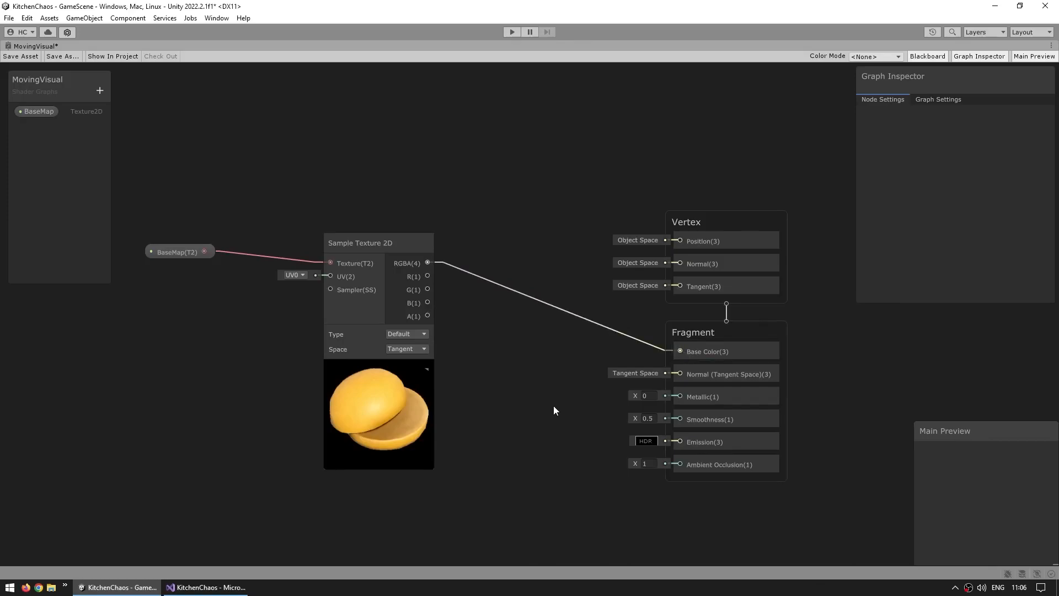
{"action": "left_click_drag", "start_coordinate": [961, 435], "coordinate": [923, 399]}
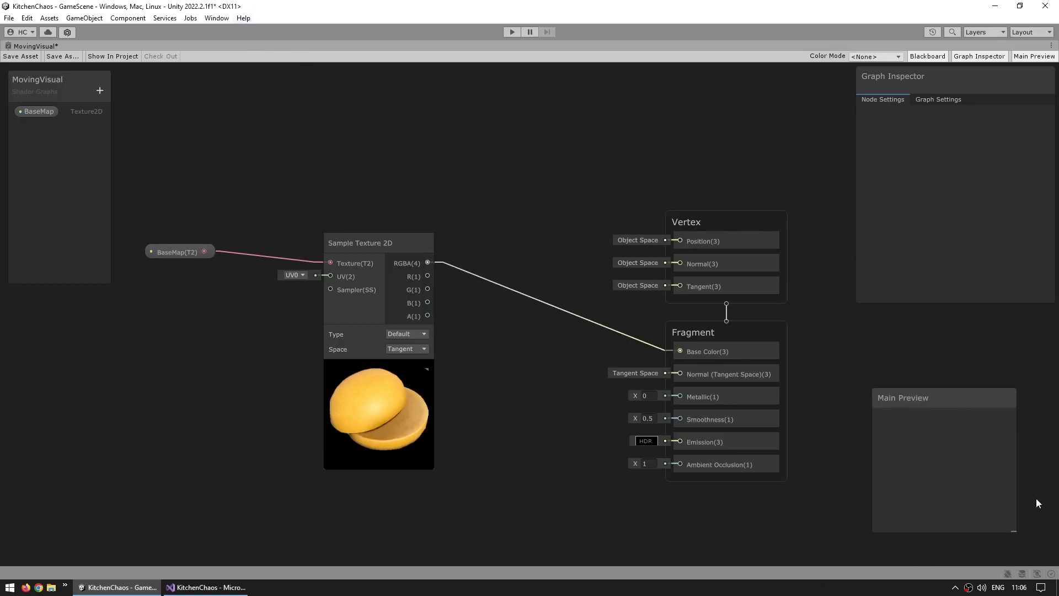
{"action": "left_click_drag", "start_coordinate": [1015, 531], "coordinate": [1056, 564]}
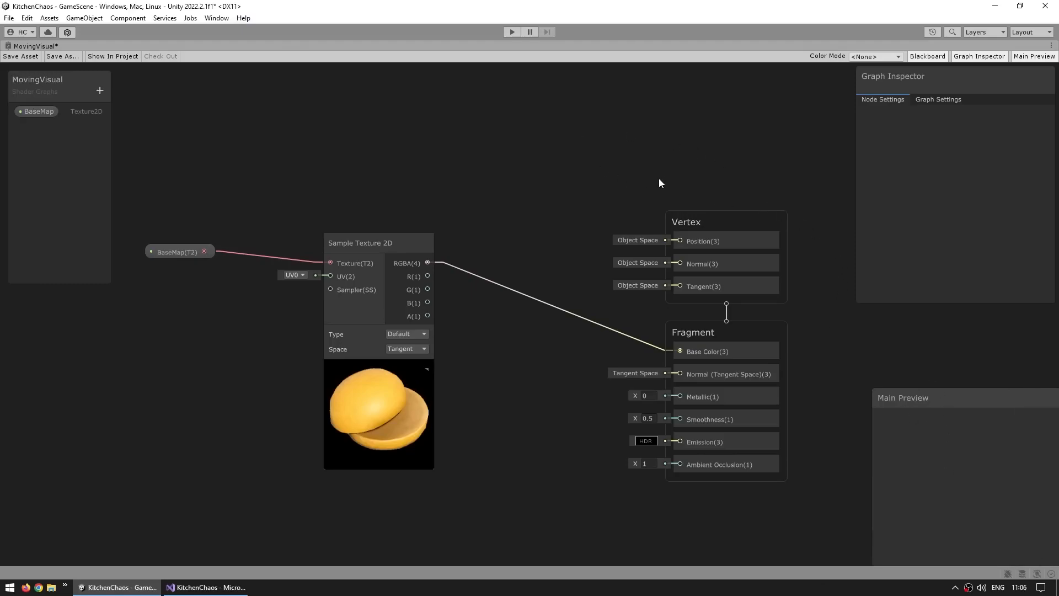
Save the MovingVisual shader graph, restore its window from maximized and close it.
{"action": "left_click", "coordinate": [22, 57]}
{"action": "right_click", "coordinate": [18, 47]}
{"action": "left_click", "coordinate": [33, 51]}
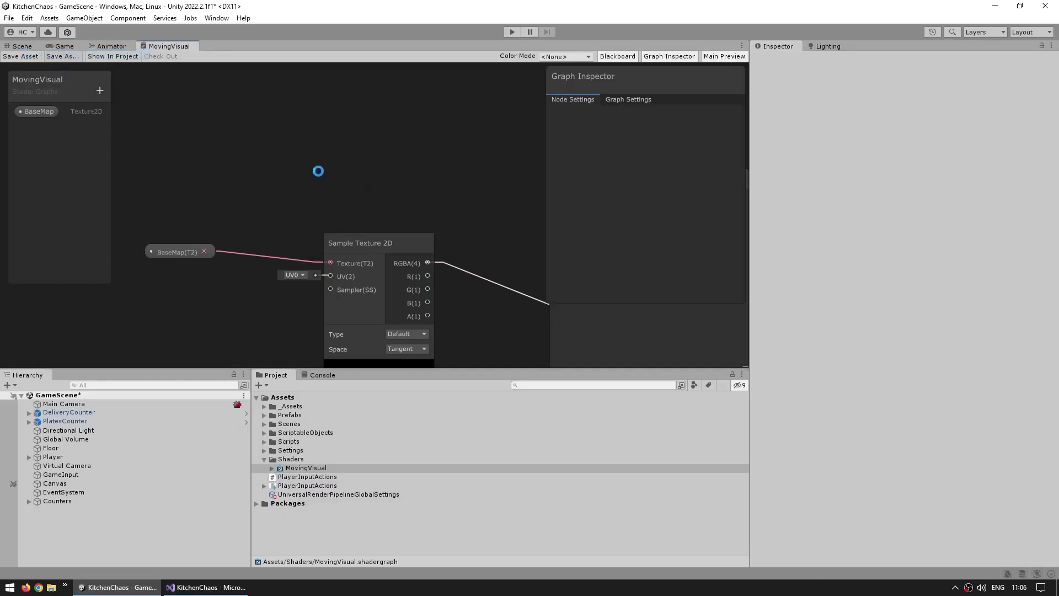
{"action": "right_click", "coordinate": [168, 46]}
{"action": "left_click", "coordinate": [190, 64]}
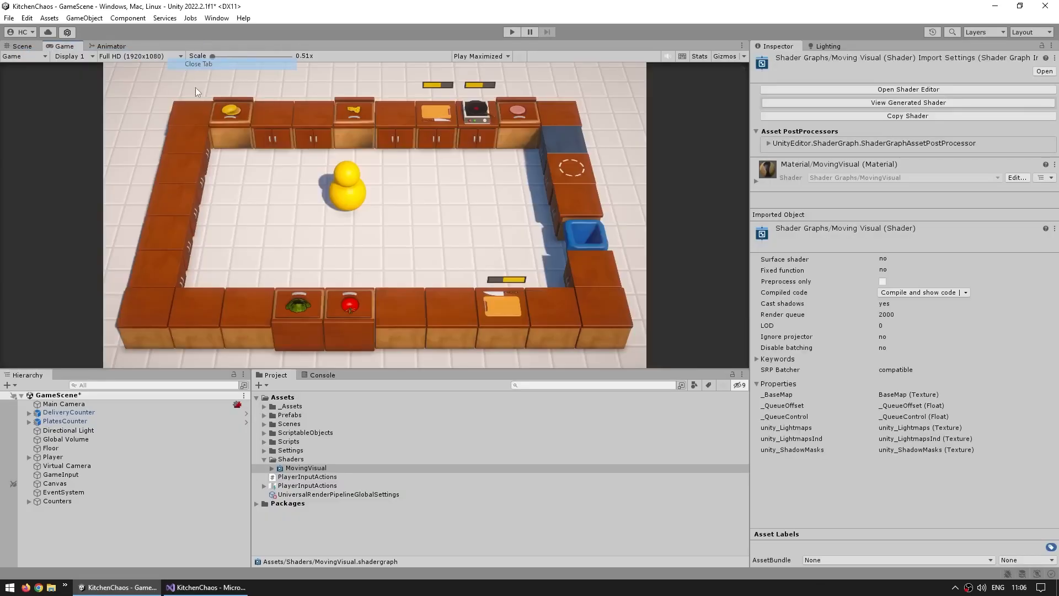
Start and stop play mode once, and reopen the MovingVisual shader graph in a maximized window.
{"action": "left_click", "coordinate": [511, 32]}
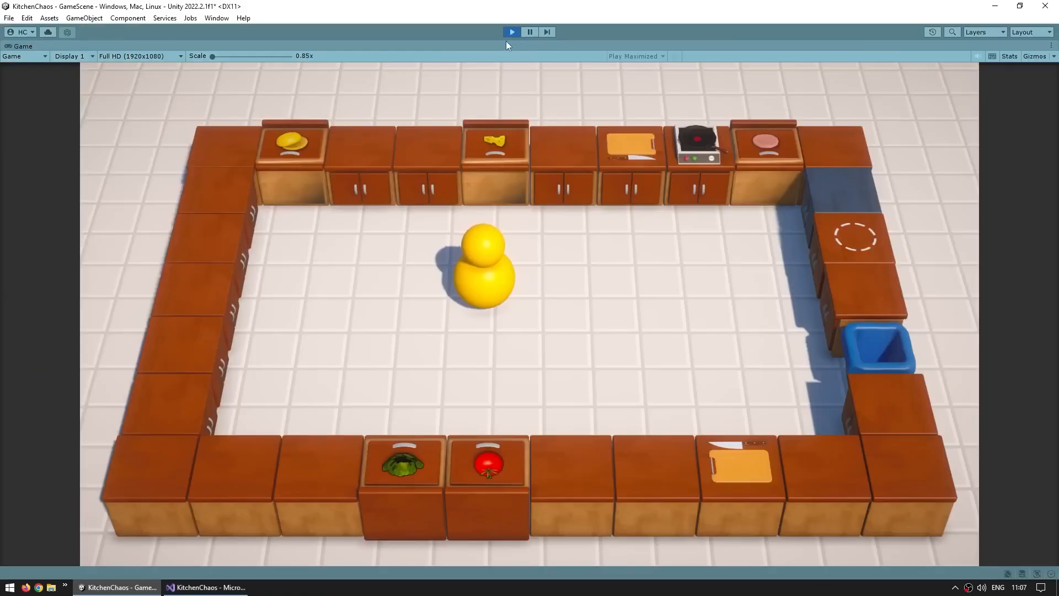
{"action": "left_click", "coordinate": [512, 32]}
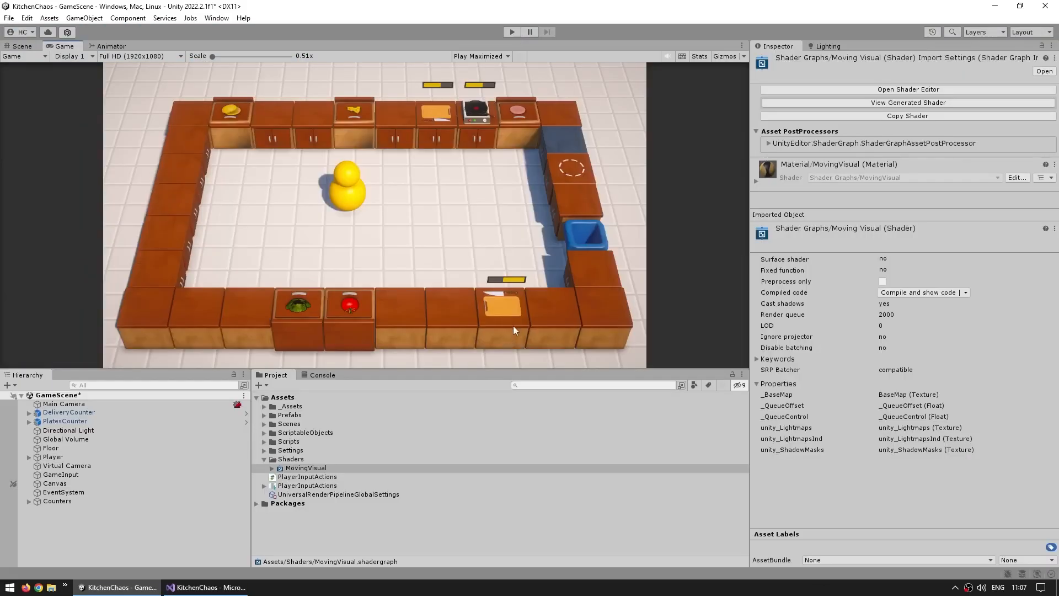
{"action": "double_click", "coordinate": [298, 469]}
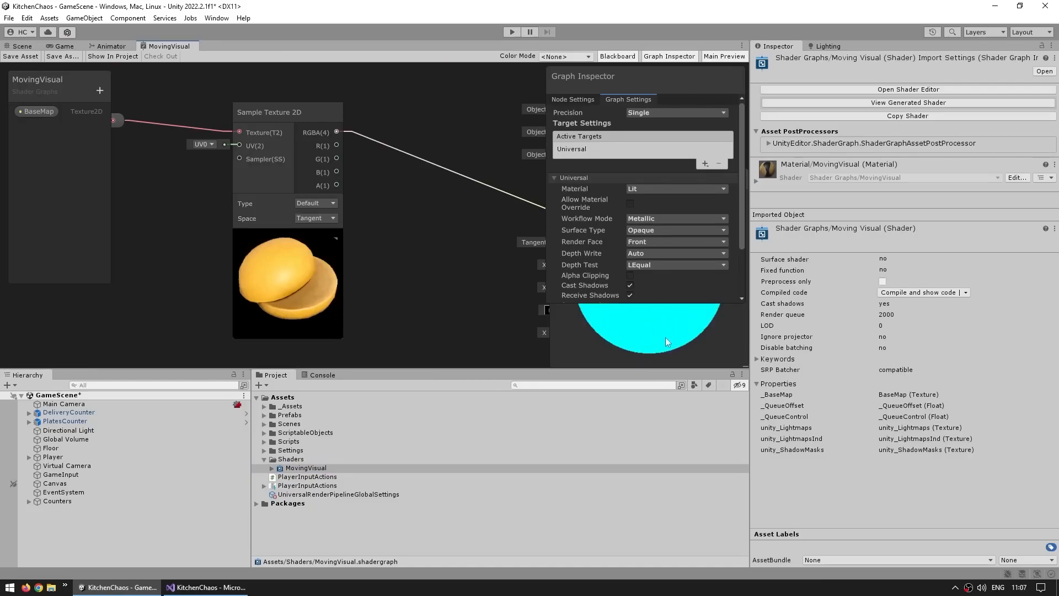
{"action": "double_click", "coordinate": [167, 49]}
Rotate the sphere in the Main Preview to inspect the texture, and change the preview mesh to Sprite.
{"action": "mouse_move", "coordinate": [938, 466]}
{"action": "left_mouse_down"}
{"action": "mouse_move", "coordinate": [995, 462]}
{"action": "mouse_move", "coordinate": [953, 456]}
{"action": "left_mouse_up"}
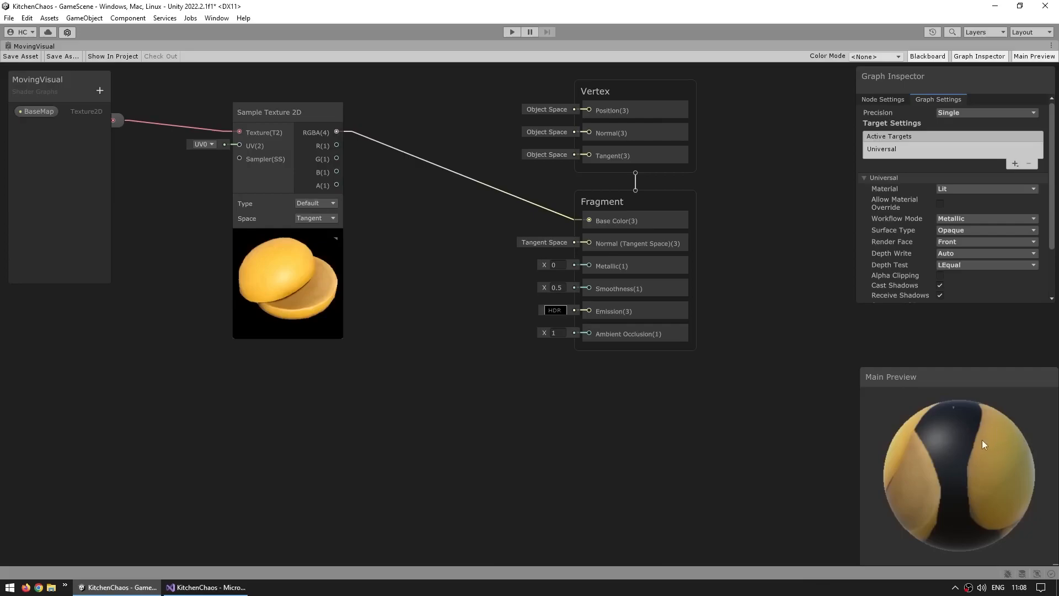
{"action": "mouse_move", "coordinate": [905, 439]}
{"action": "left_mouse_down"}
{"action": "mouse_move", "coordinate": [986, 441]}
{"action": "mouse_move", "coordinate": [929, 426]}
{"action": "mouse_move", "coordinate": [968, 475]}
{"action": "mouse_move", "coordinate": [939, 428]}
{"action": "mouse_move", "coordinate": [912, 448]}
{"action": "left_mouse_up"}
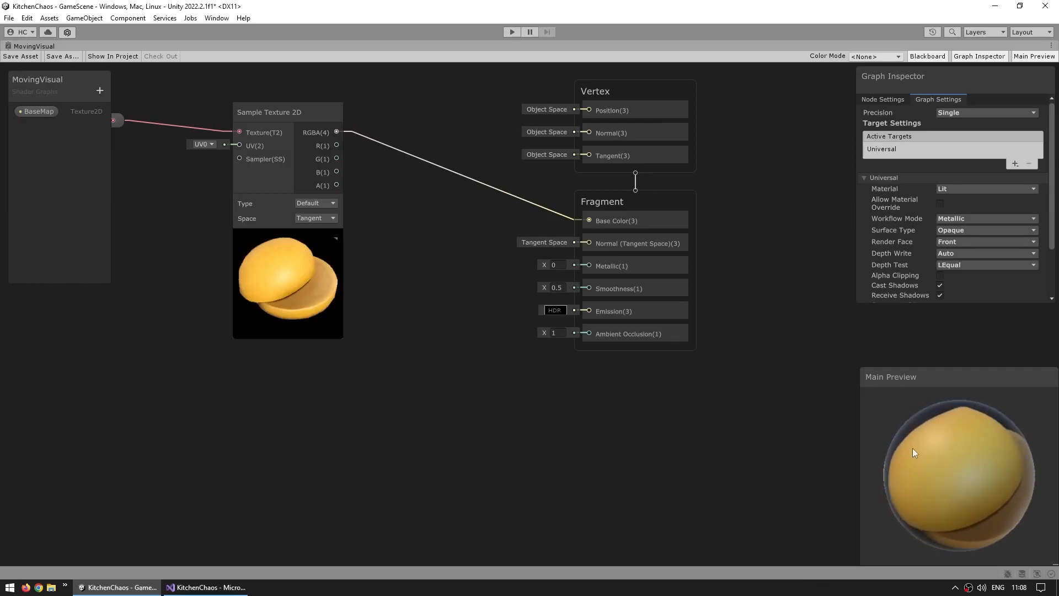
{"action": "left_click_drag", "start_coordinate": [977, 476], "coordinate": [958, 464]}
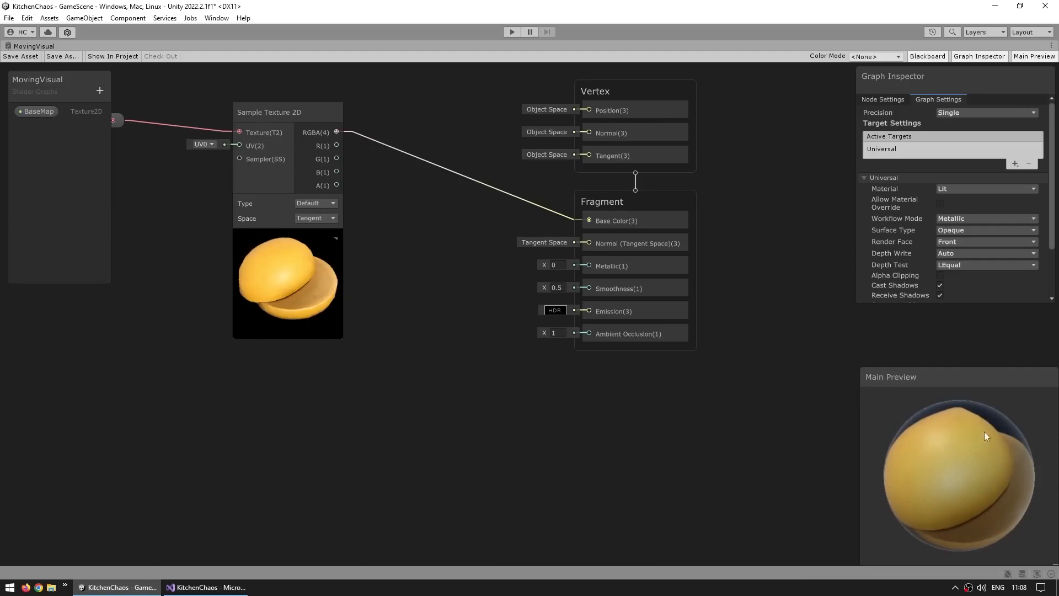
{"action": "right_click", "coordinate": [962, 434]}
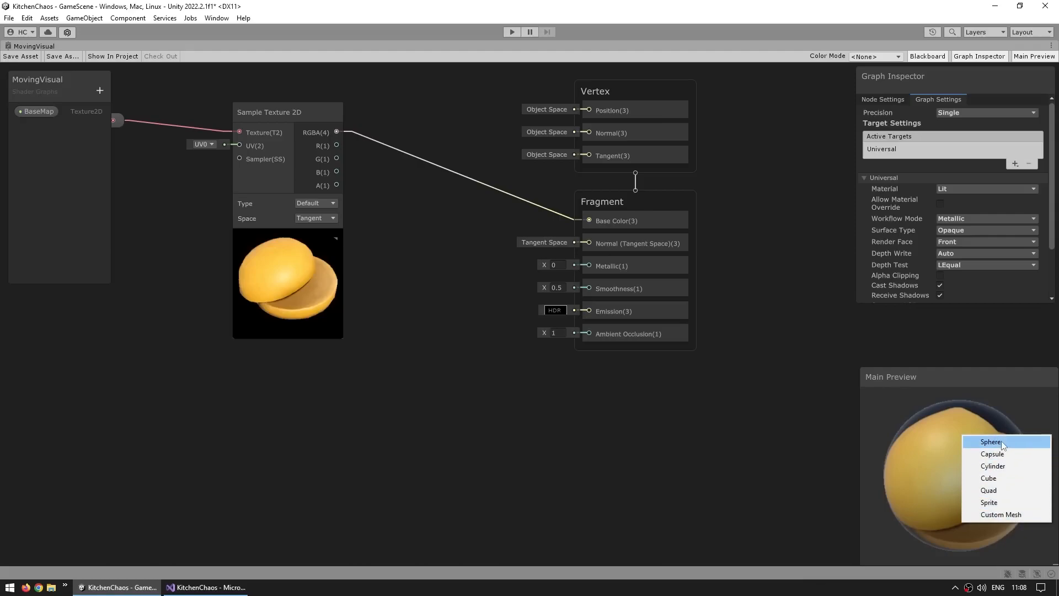
{"action": "left_click", "coordinate": [987, 503]}
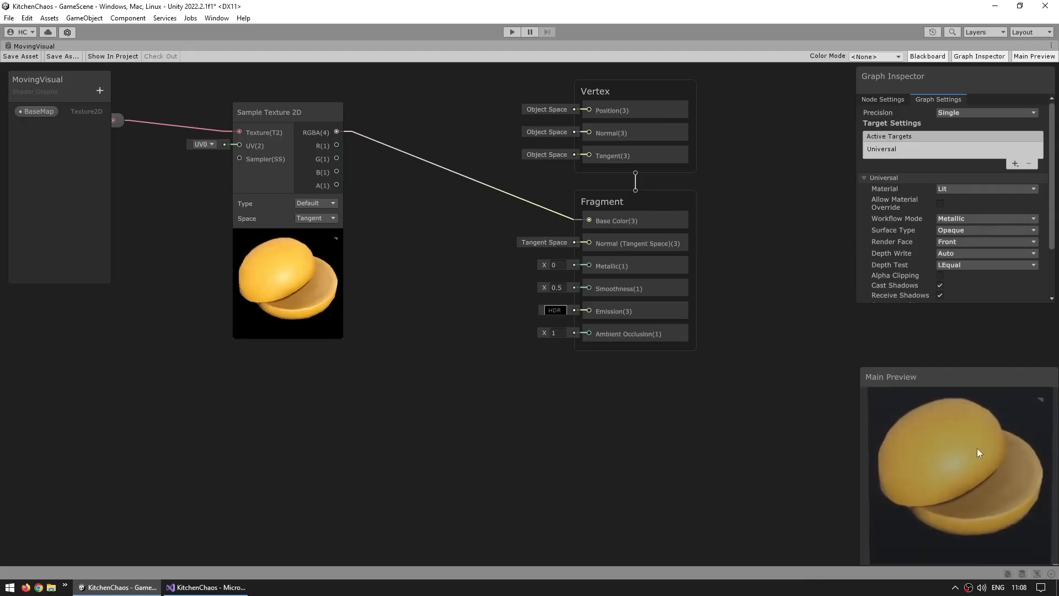
{"action": "middle_click_drag", "start_coordinate": [610, 403], "coordinate": [642, 494]}
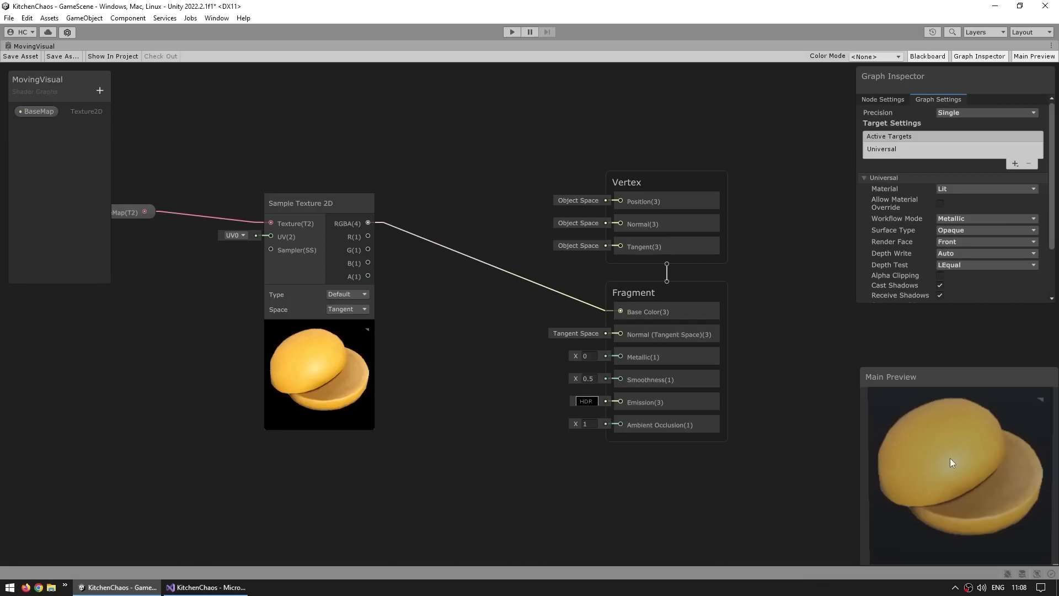
{"action": "middle_click_drag", "start_coordinate": [779, 302], "coordinate": [775, 310]}
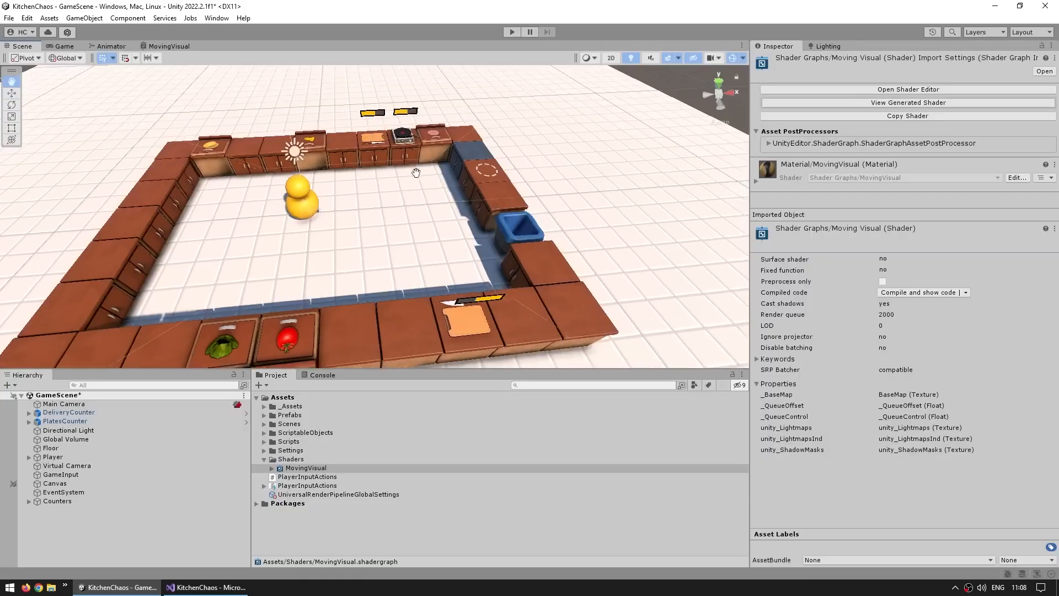
Open the DeliveryCounter prefab for editing from the scene.
{"action": "scroll", "coordinate": [393, 266], "scroll_direction": "up", "scroll_amount": 5}
{"action": "left_click", "coordinate": [425, 261]}
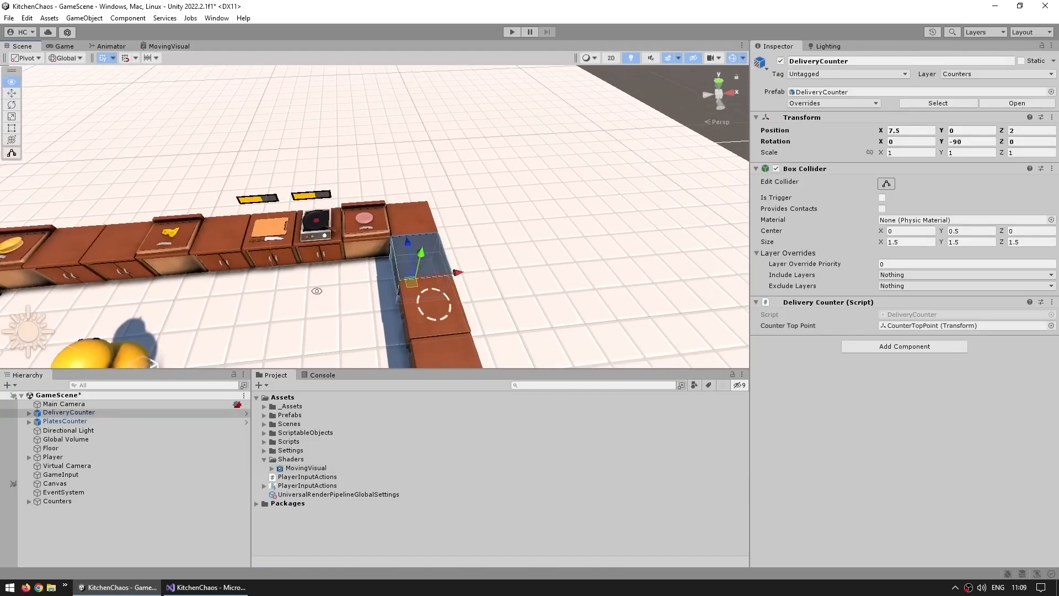
{"action": "left_click", "coordinate": [1016, 103]}
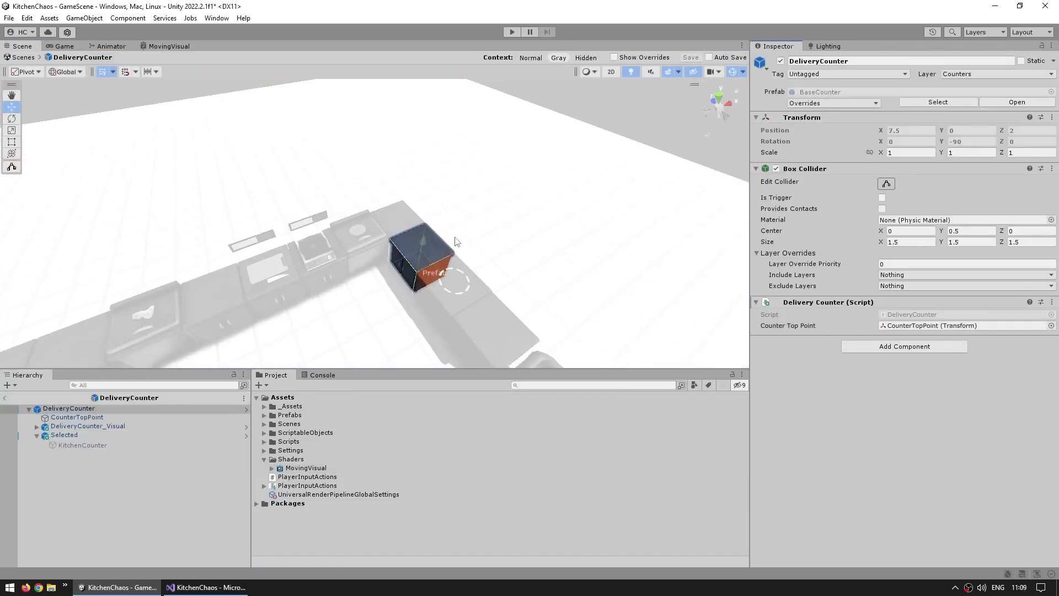
{"action": "scroll", "coordinate": [441, 242], "scroll_direction": "up", "scroll_amount": 3}
{"action": "scroll", "coordinate": [425, 242], "scroll_direction": "up", "scroll_amount": 2}
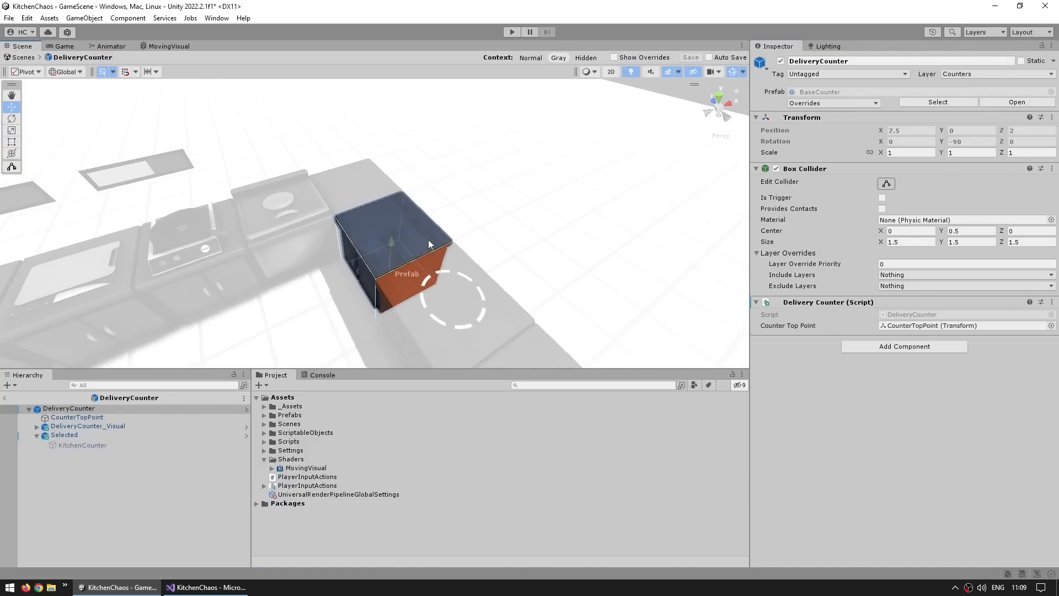
Add a 3D Quad to the DeliveryCounter prefab and name it DeliveryArrow.
{"action": "left_click", "coordinate": [130, 504]}
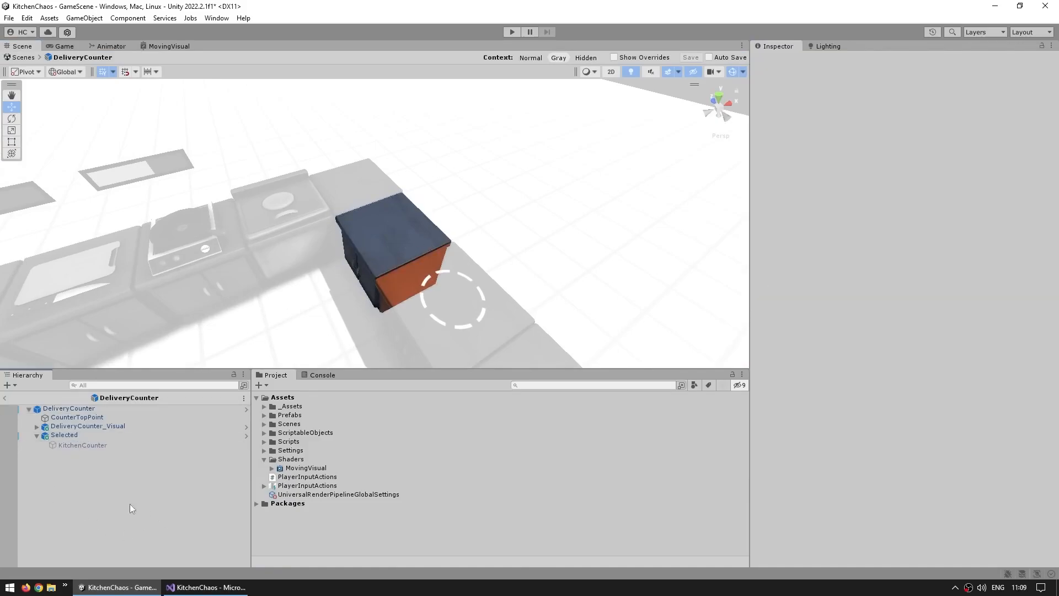
{"action": "right_click", "coordinate": [89, 492]}
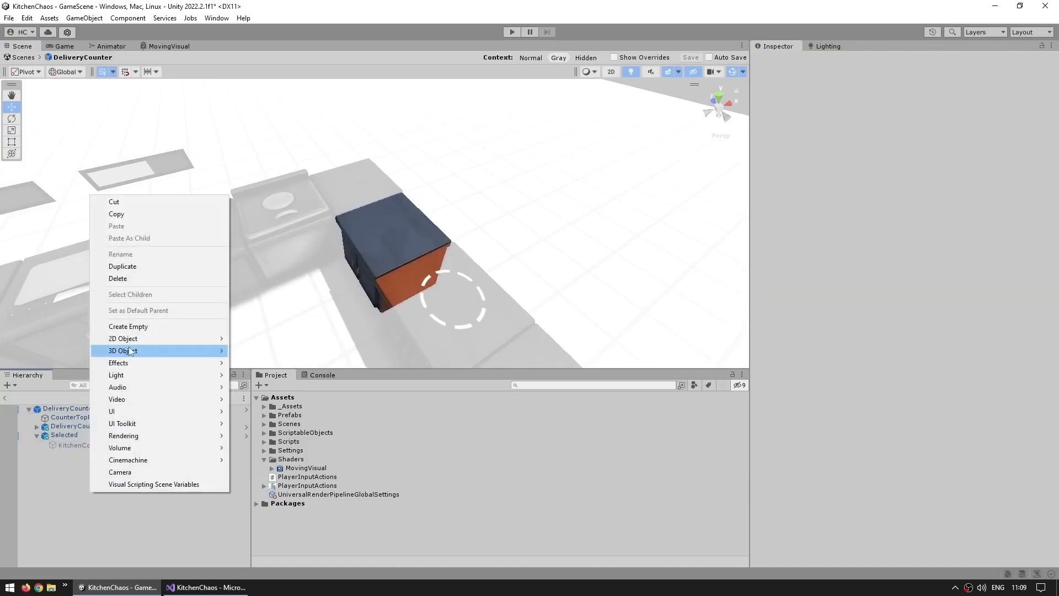
{"action": "mouse_move", "coordinate": [128, 352]}
{"action": "left_click", "coordinate": [266, 408]}
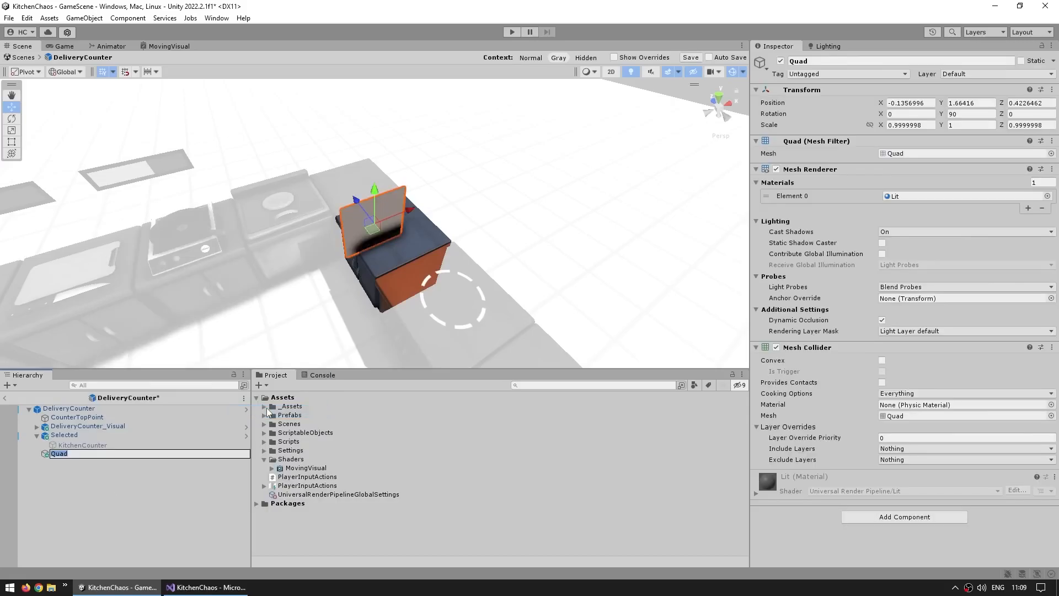
{"action": "type", "text": "DelikveryArrow"}
{"action": "key", "text": "Return"}
{"action": "key", "text": "f"}
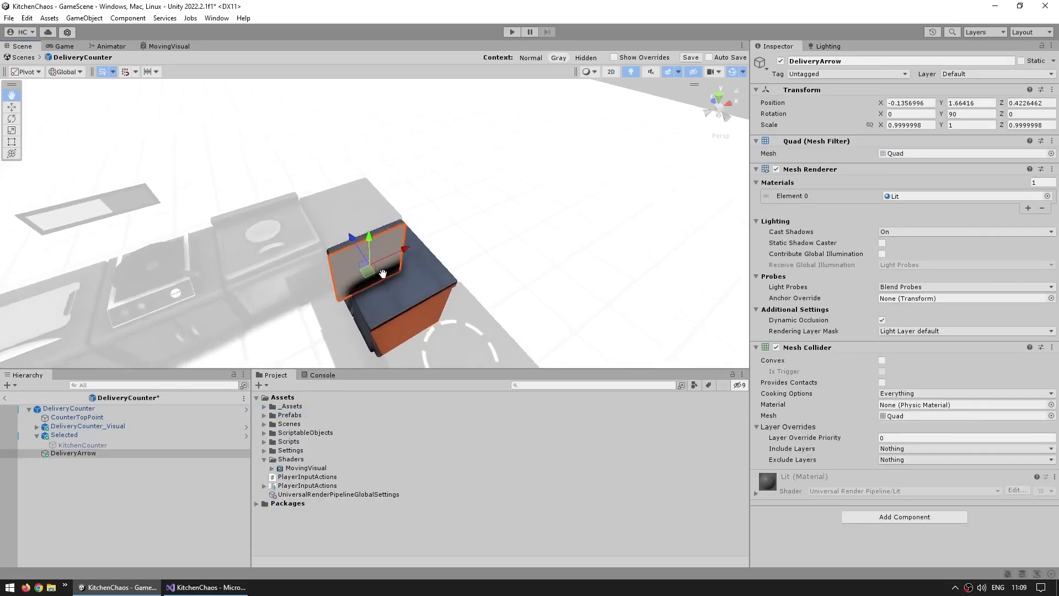
Lay the DeliveryArrow quad flat on the counter top with rotation 90, 0, -90 and position -0.021, 1.265, 0.033.
{"action": "key", "text": "e"}
{"action": "left_click_drag", "start_coordinate": [382, 305], "coordinate": [329, 188], "text": "ctrl"}
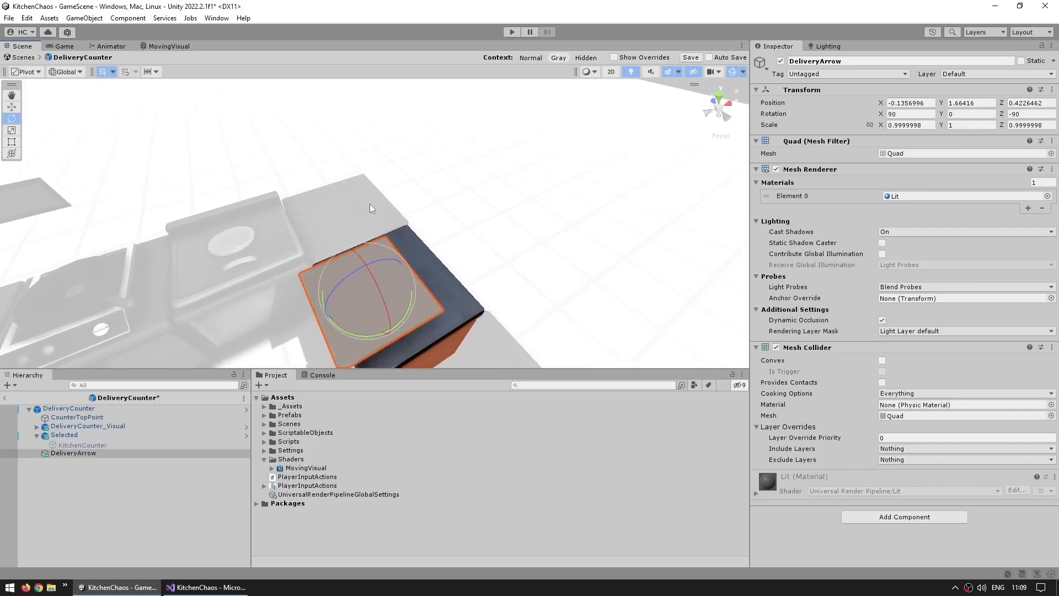
{"action": "left_click_drag", "start_coordinate": [356, 251], "coordinate": [276, 130], "text": "ctrl"}
{"action": "left_click", "coordinate": [888, 113]}
{"action": "left_click_drag", "start_coordinate": [540, 298], "coordinate": [558, 269], "text": "alt"}
{"action": "key", "text": "w"}
{"action": "left_click_drag", "start_coordinate": [608, 292], "coordinate": [453, 338], "text": "alt"}
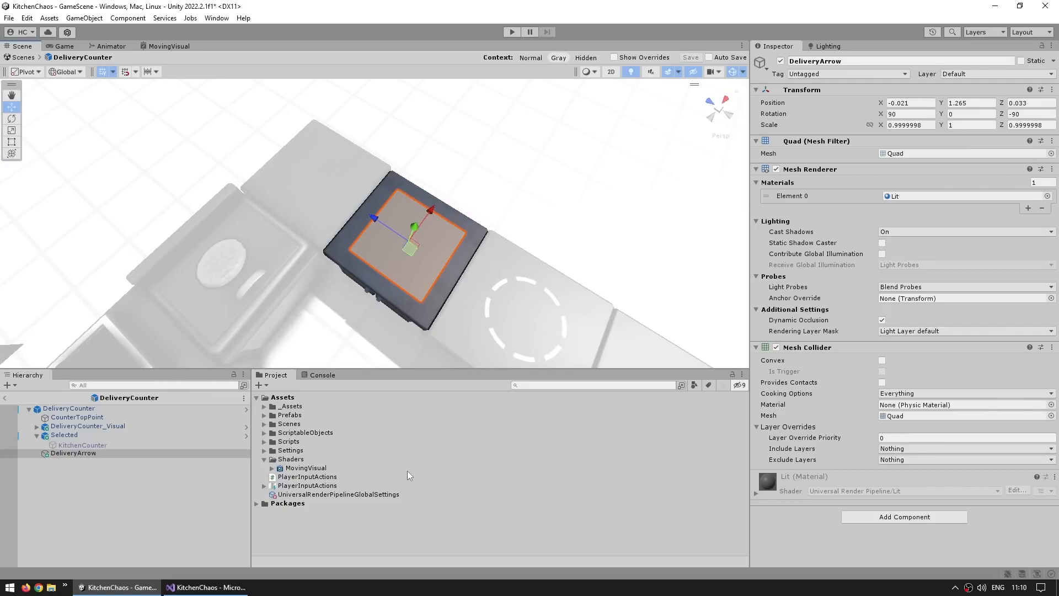
Create a new material named DeliveryArrow in the _Assets/Materials folder.
{"action": "left_click", "coordinate": [265, 405]}
{"action": "left_click", "coordinate": [295, 423]}
{"action": "left_click", "coordinate": [273, 423]}
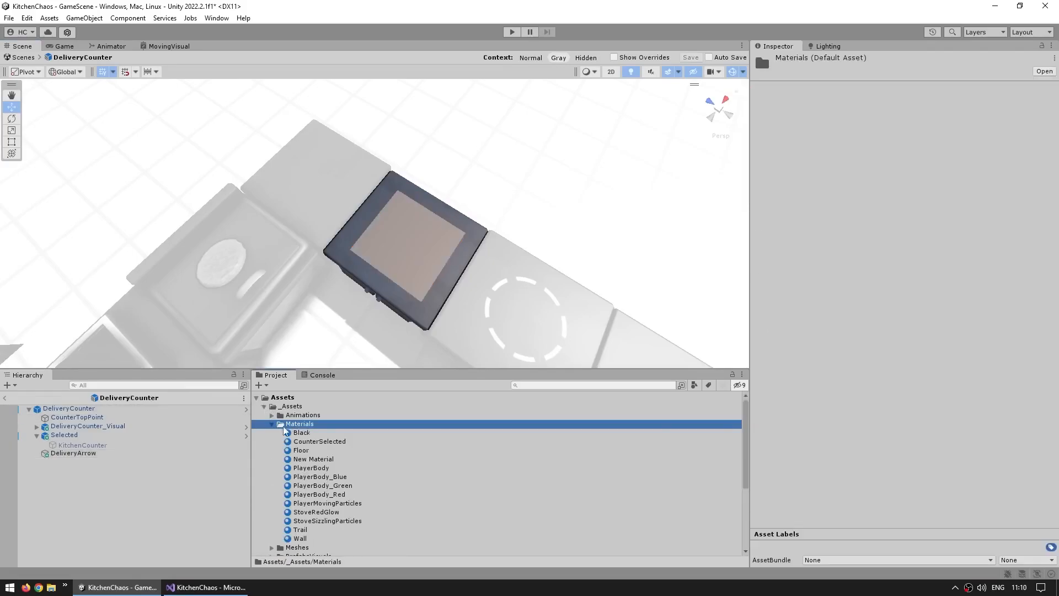
{"action": "right_click", "coordinate": [297, 423]}
{"action": "mouse_move", "coordinate": [339, 141]}
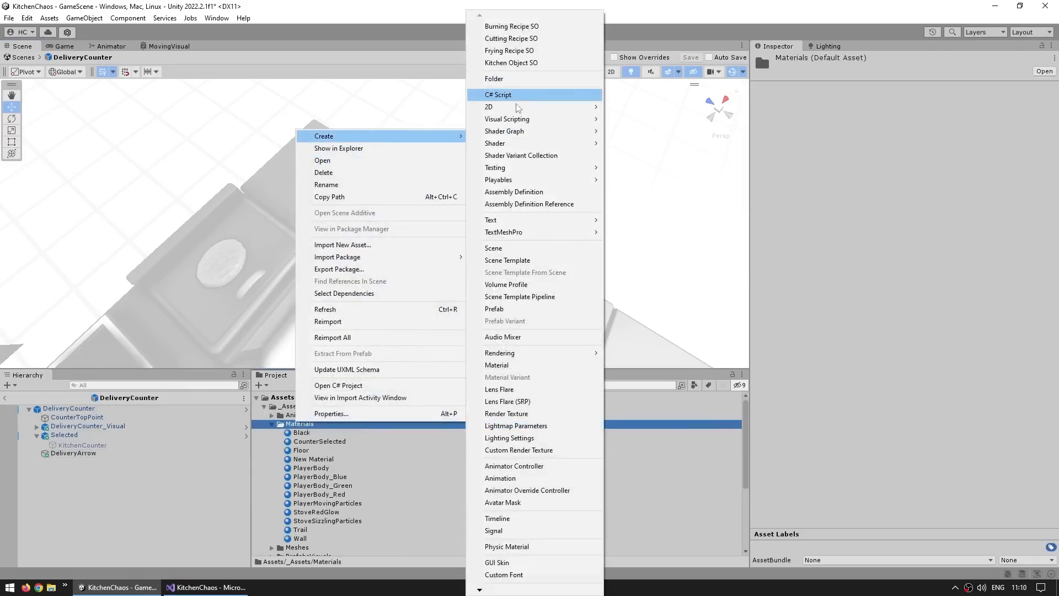
{"action": "left_click", "coordinate": [516, 362]}
{"action": "type", "text": "DeliveryArrow"}
{"action": "key", "text": "Return"}
Assign the DeliveryArrow material to the DeliveryArrow quad and change the material's shader to Shader Graphs/MovingVisual.
{"action": "left_click", "coordinate": [83, 454]}
{"action": "left_click_drag", "start_coordinate": [298, 451], "coordinate": [905, 198]}
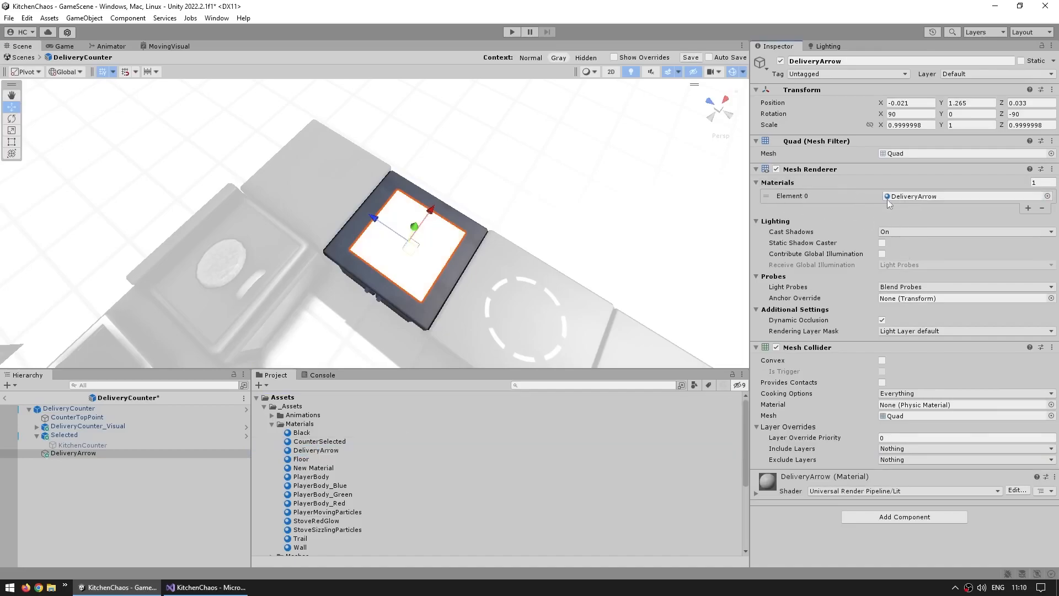
{"action": "left_click", "coordinate": [790, 477]}
{"action": "scroll", "coordinate": [793, 453], "scroll_direction": "down", "scroll_amount": 8}
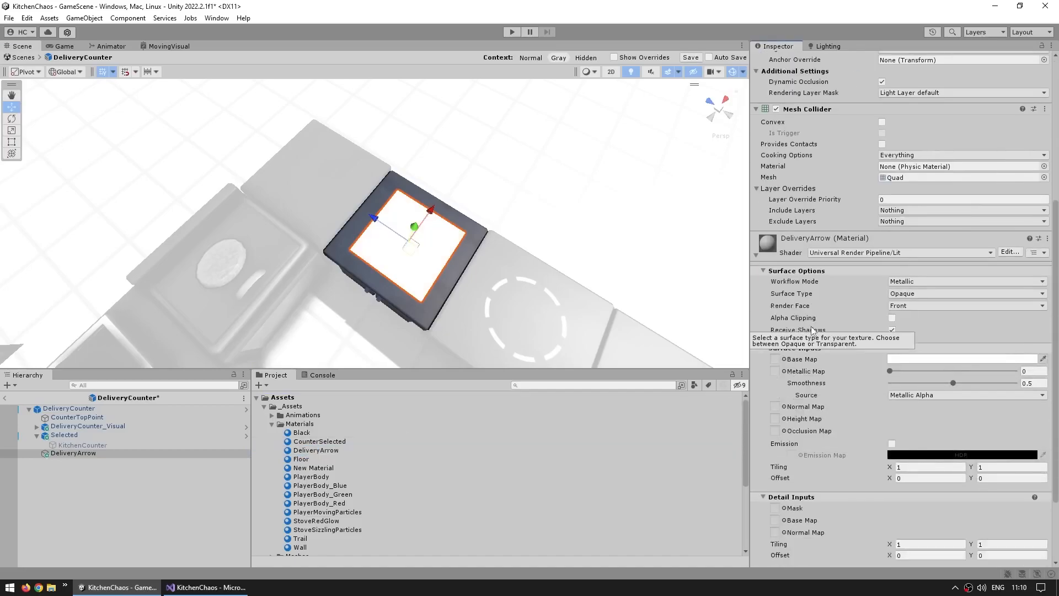
{"action": "left_click", "coordinate": [794, 161]}
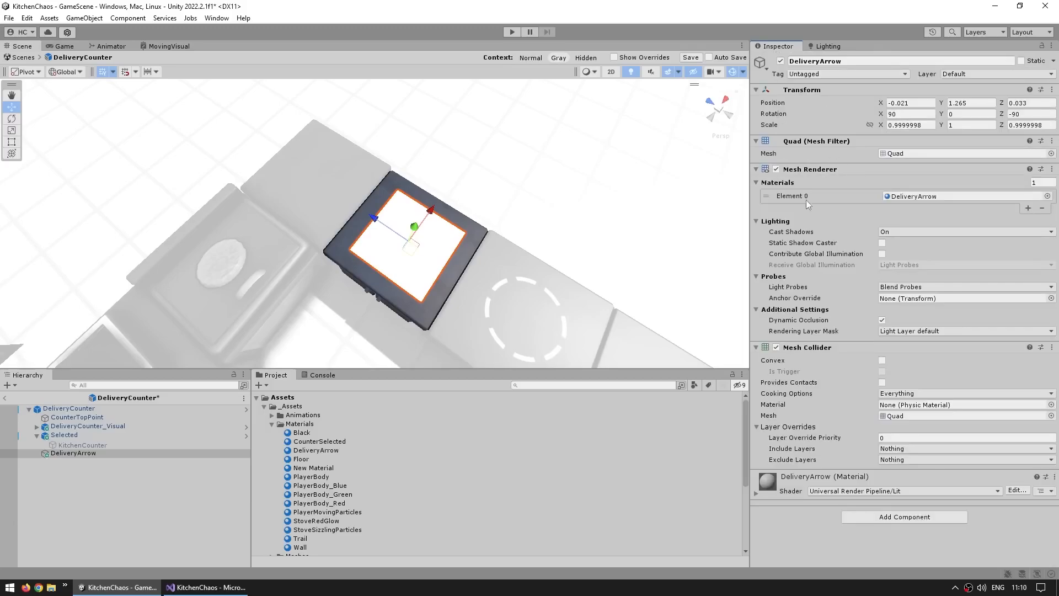
{"action": "left_click", "coordinate": [792, 486]}
{"action": "scroll", "coordinate": [792, 486], "scroll_direction": "down", "scroll_amount": 5}
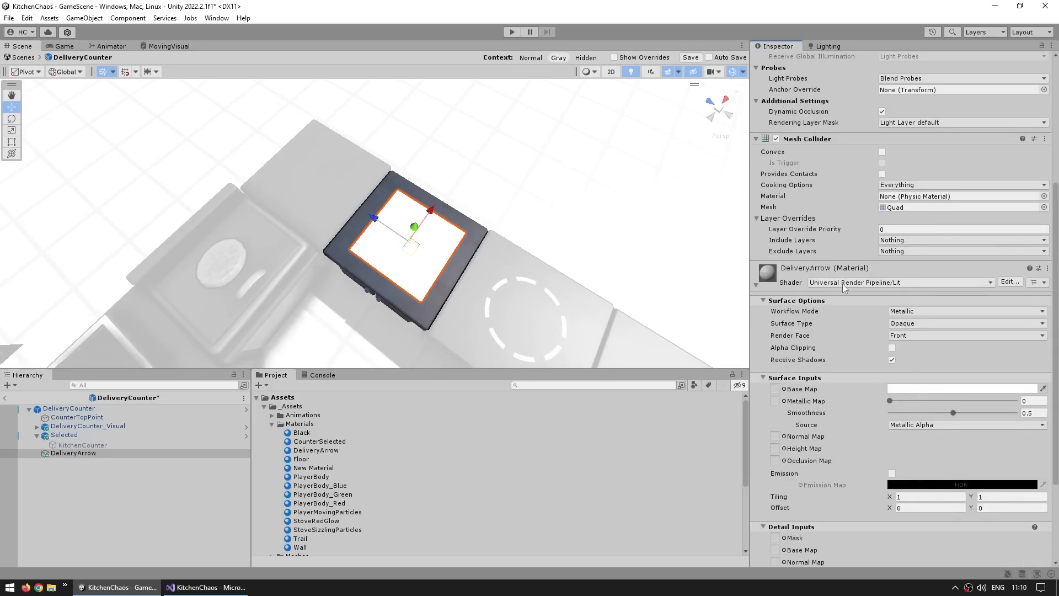
{"action": "left_click", "coordinate": [844, 283]}
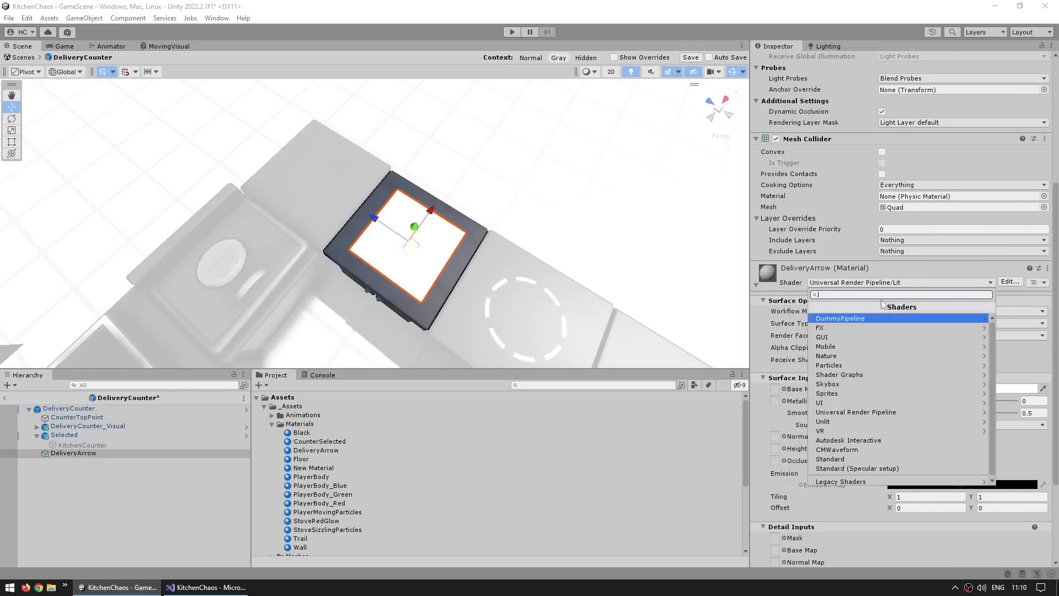
{"action": "left_click", "coordinate": [845, 375]}
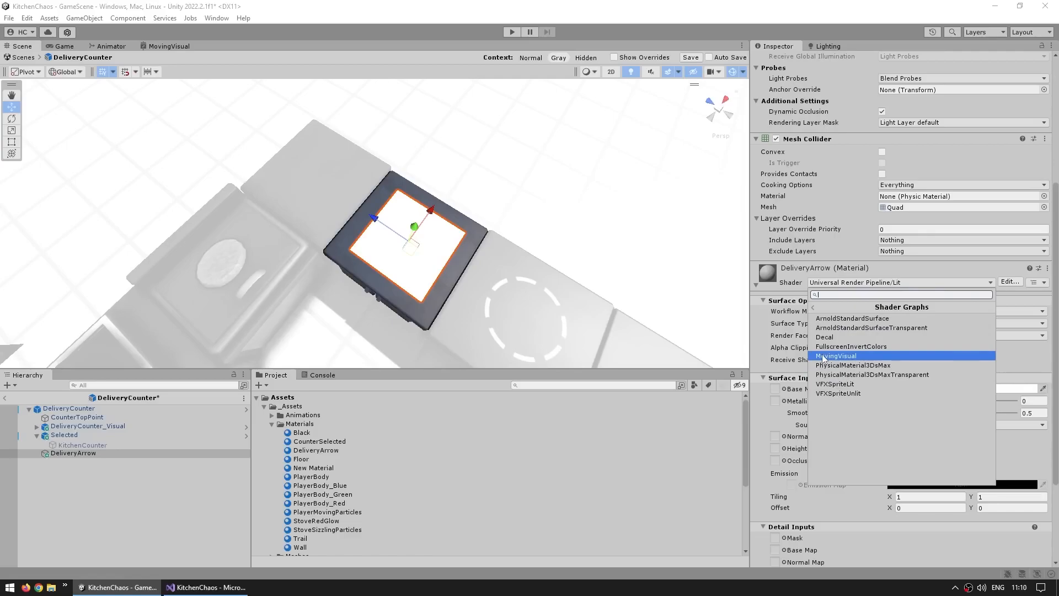
{"action": "left_click", "coordinate": [836, 356]}
Set the default texture of the BaseMap property in the MovingVisual graph to CabbageSlices.
{"action": "middle_click_drag", "start_coordinate": [378, 232], "coordinate": [295, 225]}
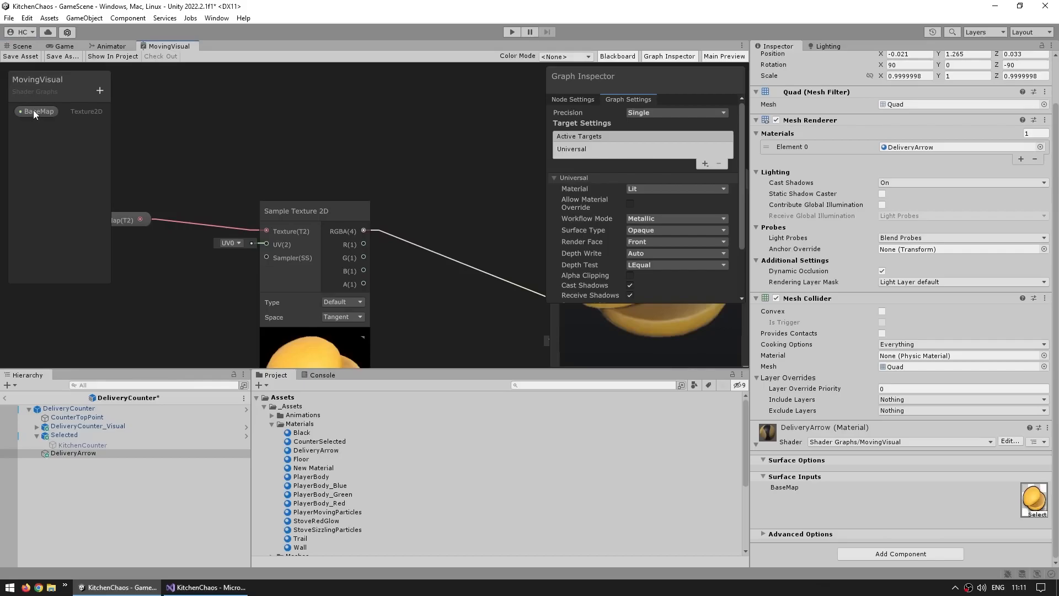
{"action": "left_click", "coordinate": [34, 111]}
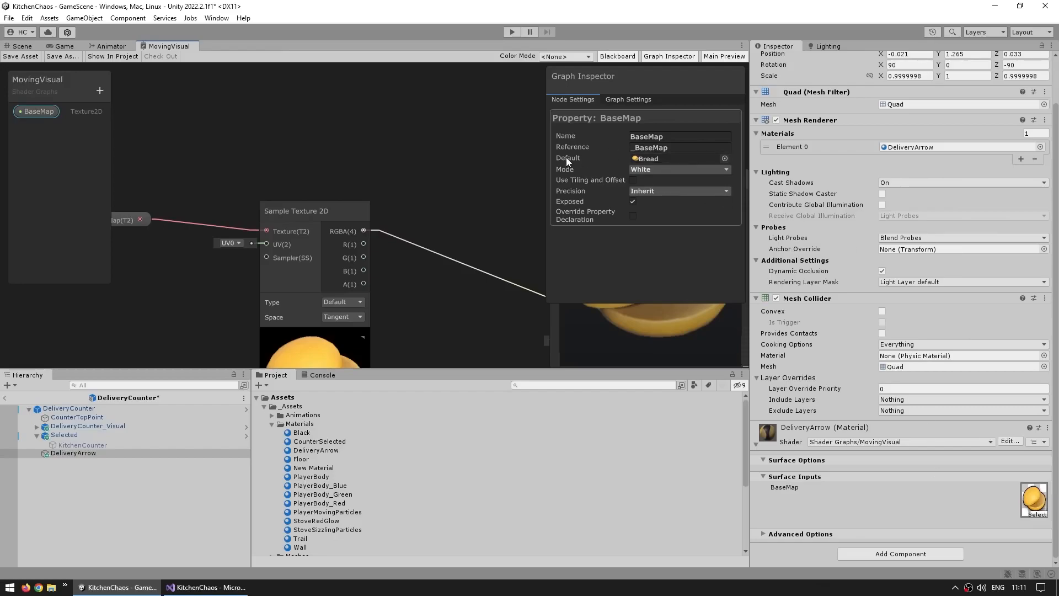
{"action": "left_click", "coordinate": [724, 158]}
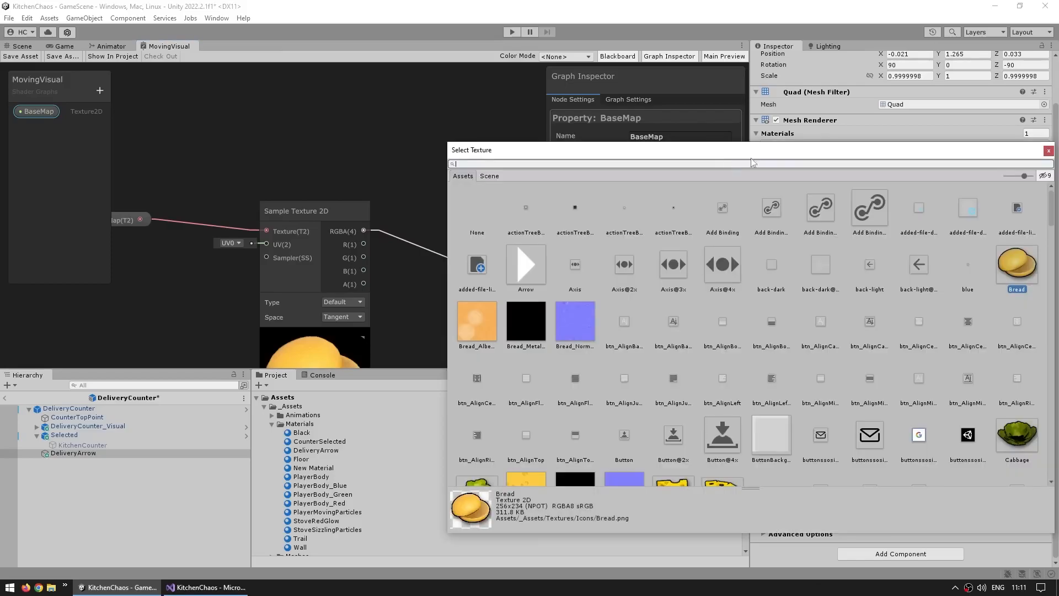
{"action": "scroll", "coordinate": [656, 356], "scroll_direction": "down", "scroll_amount": 3}
{"action": "double_click", "coordinate": [476, 263]}
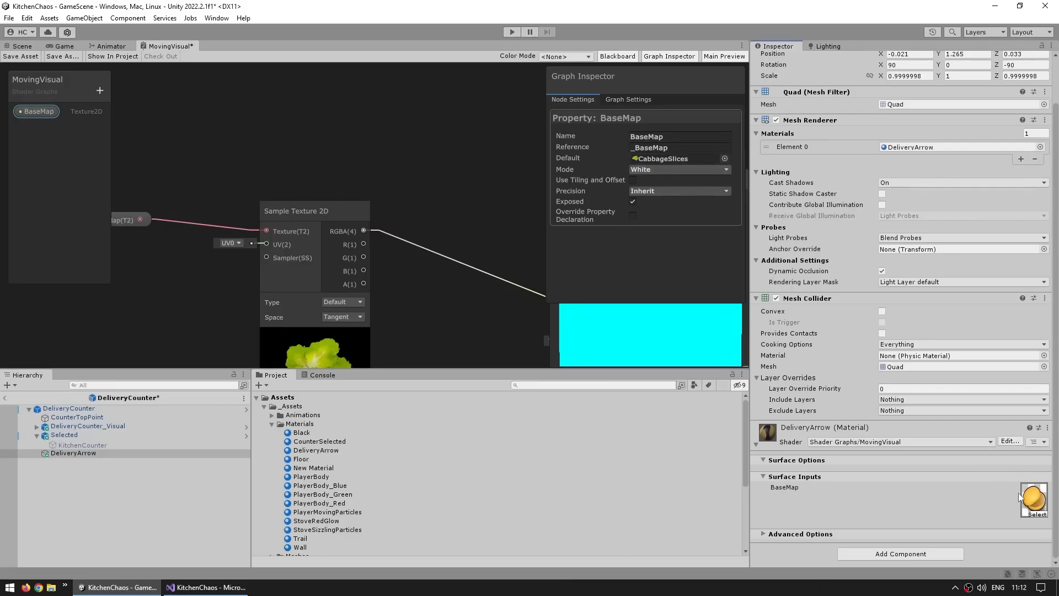
Create a test material from the MovingVisual shader in the Shaders folder, keeping the default name.
{"action": "scroll", "coordinate": [389, 465], "scroll_direction": "down", "scroll_amount": 5}
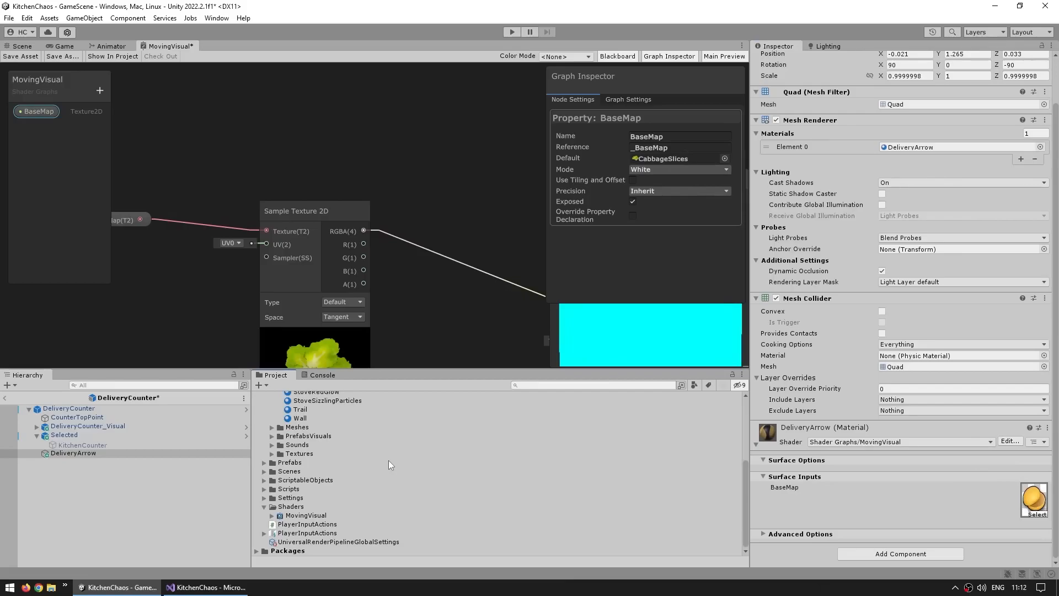
{"action": "left_click", "coordinate": [22, 45]}
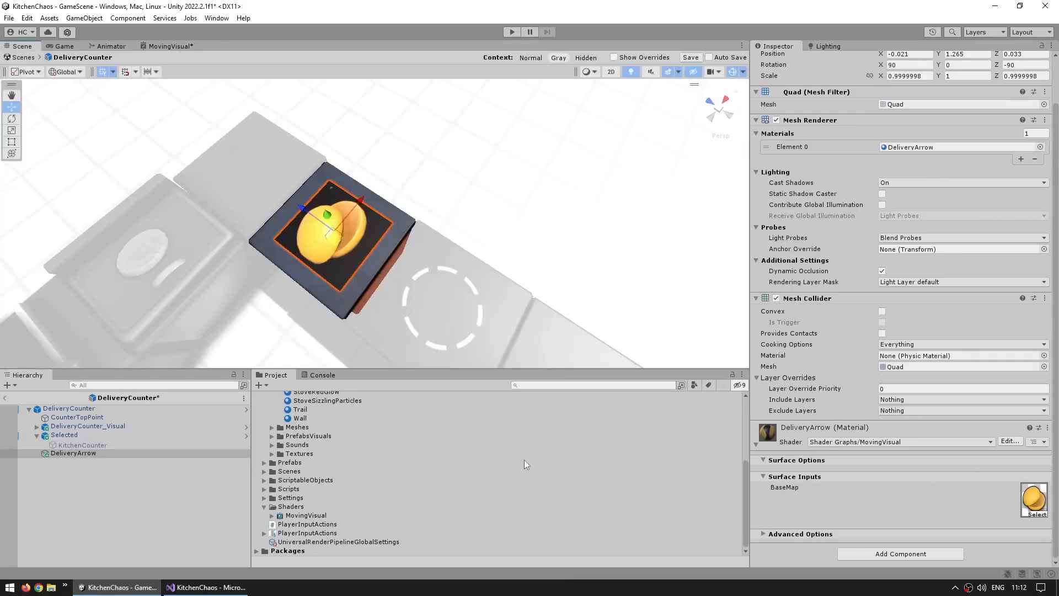
{"action": "right_click", "coordinate": [288, 515]}
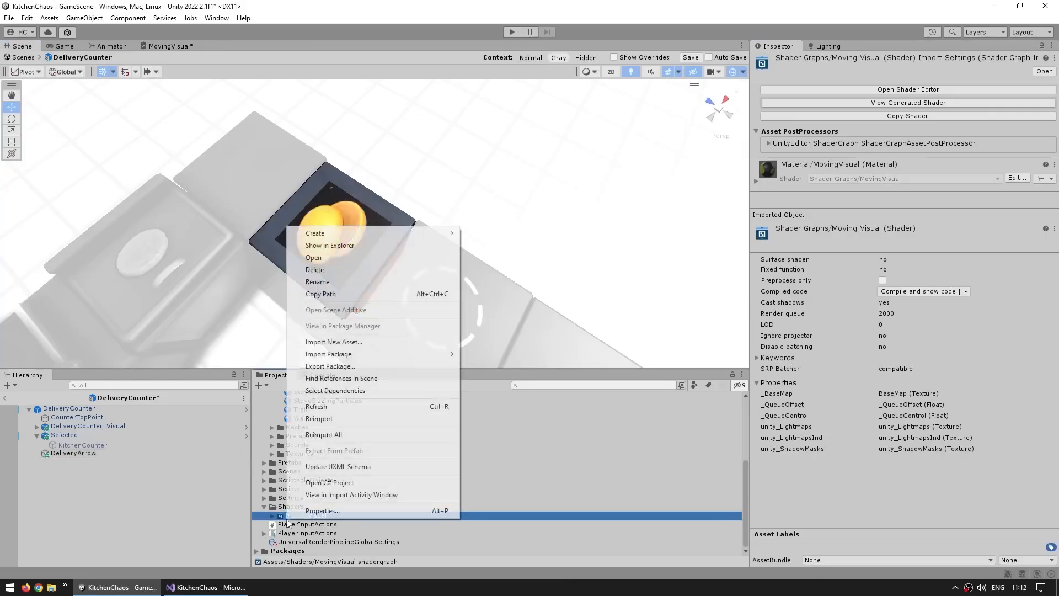
{"action": "mouse_move", "coordinate": [333, 239]}
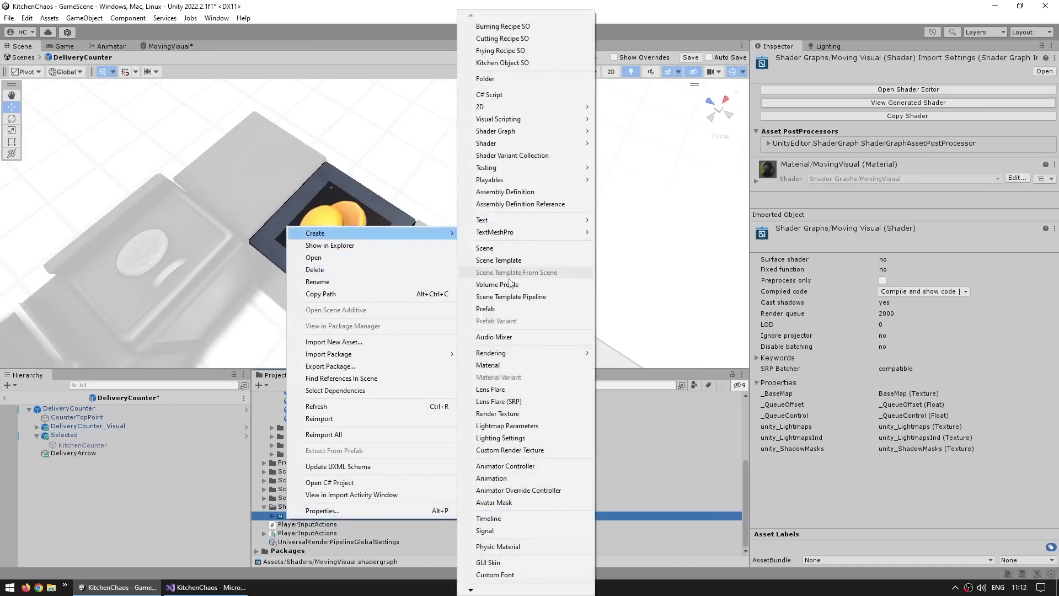
{"action": "left_click", "coordinate": [505, 365]}
{"action": "key", "text": "Return"}
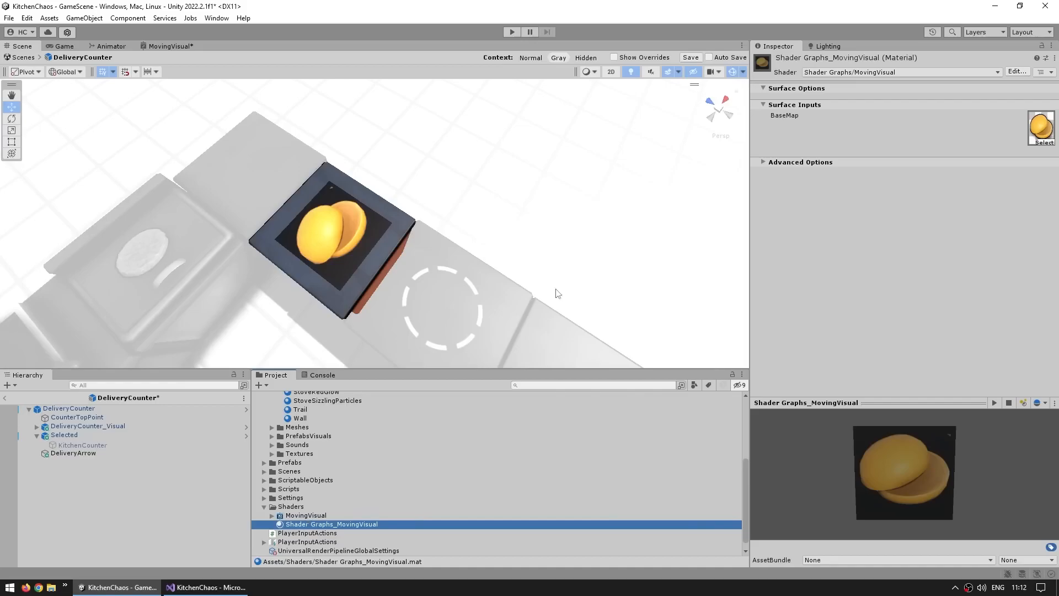
{"action": "left_click", "coordinate": [905, 228]}
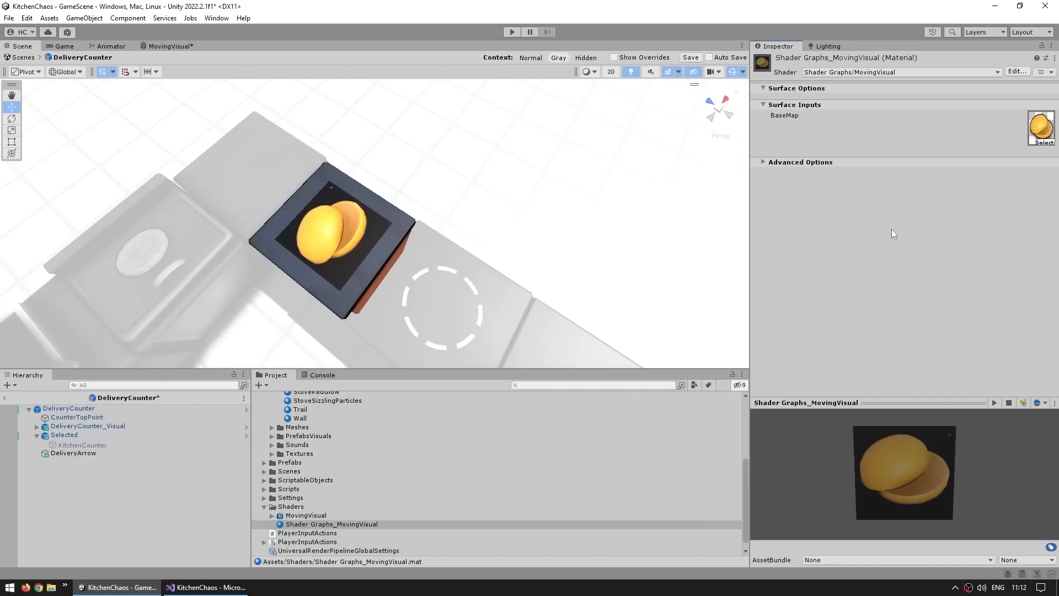
Save the MovingVisual shader graph with the changed BaseMap default.
{"action": "left_click", "coordinate": [176, 48]}
{"action": "middle_click_drag", "start_coordinate": [426, 185], "coordinate": [458, 114]}
{"action": "left_click", "coordinate": [20, 56]}
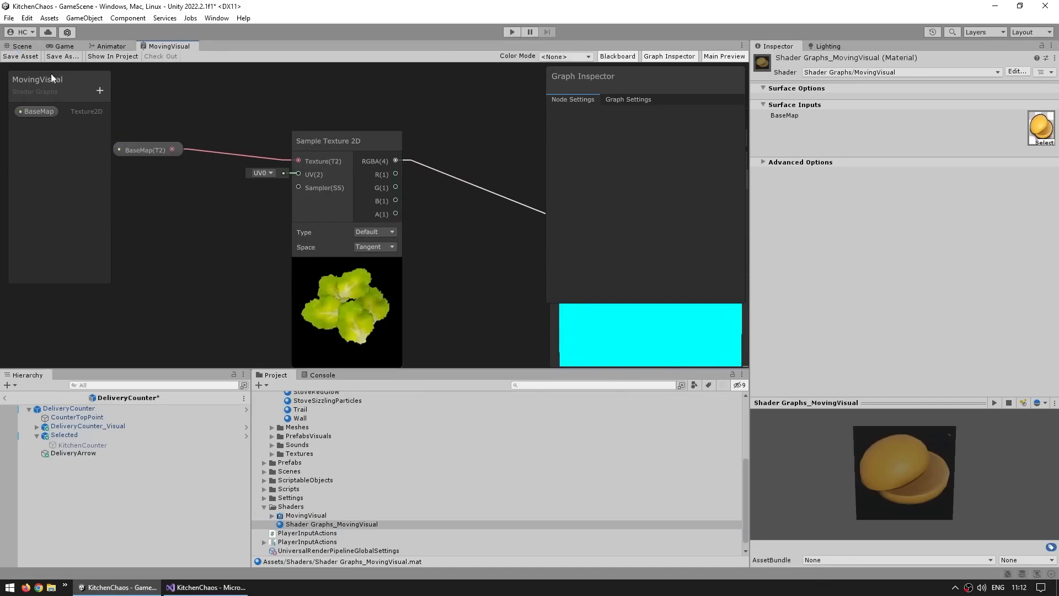
Create a second test material from the saved MovingVisual shader, keeping the default name.
{"action": "left_click", "coordinate": [12, 47]}
{"action": "left_click", "coordinate": [297, 516]}
{"action": "right_click", "coordinate": [293, 515]}
{"action": "mouse_move", "coordinate": [386, 230]}
{"action": "left_click", "coordinate": [493, 365]}
{"action": "key", "text": "Return"}
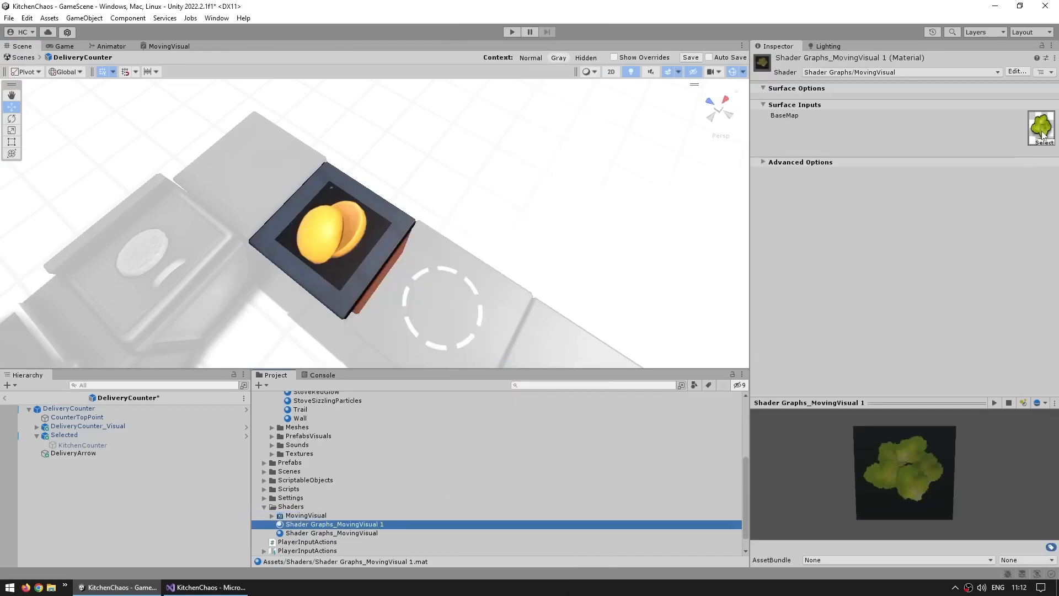
Compare the BaseMap property's default texture in the graph with the texture on the first test material.
{"action": "left_click", "coordinate": [169, 46]}
{"action": "left_click", "coordinate": [34, 112]}
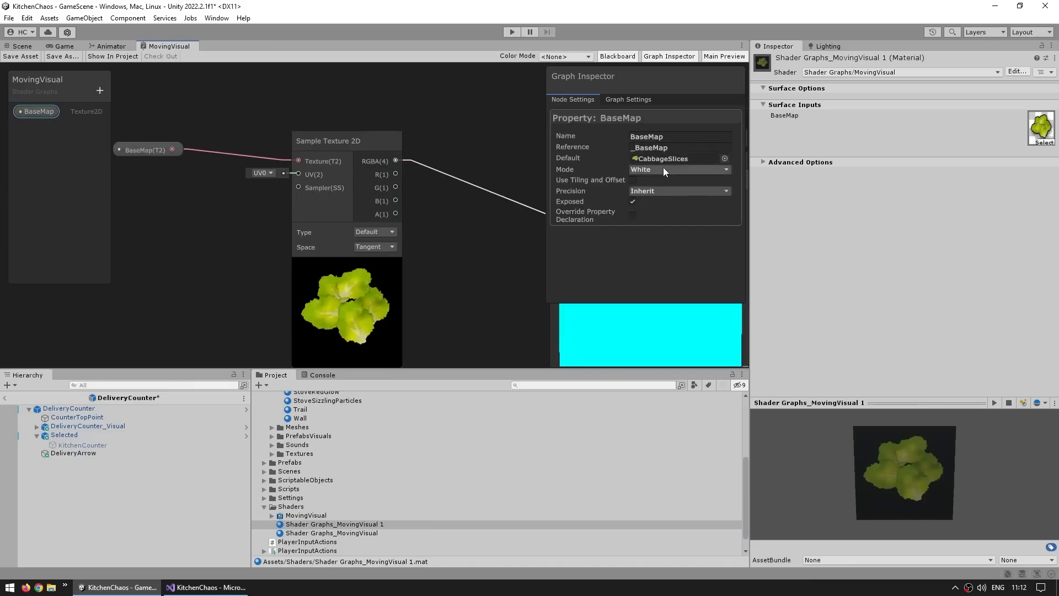
{"action": "left_click", "coordinate": [350, 533]}
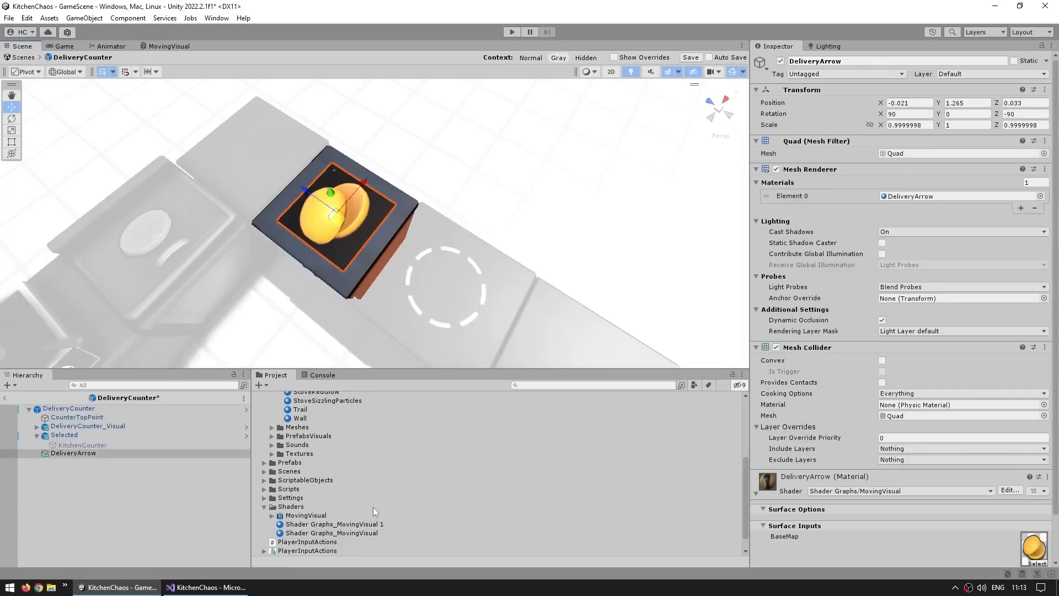
Delete the two Shader Graphs_MovingVisual test materials from the Shaders folder.
{"action": "left_click", "coordinate": [369, 532]}
{"action": "left_click", "coordinate": [369, 524], "text": "shift"}
{"action": "key", "text": "Delete"}
{"action": "key", "text": "Return"}
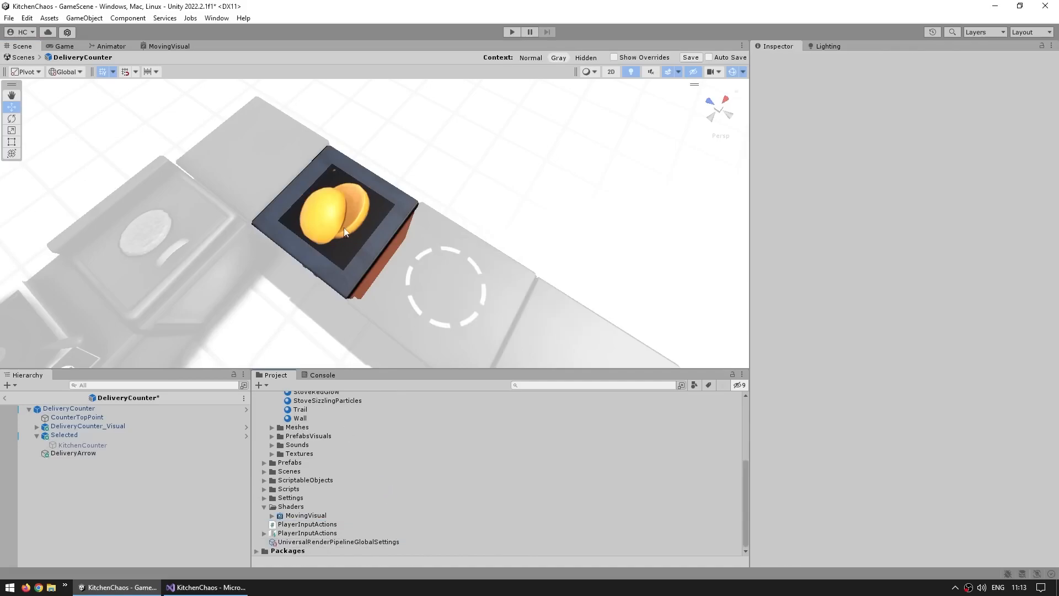
Set the BaseMap texture of the DeliveryArrow quad's material to Arrow.
{"action": "left_click", "coordinate": [353, 211]}
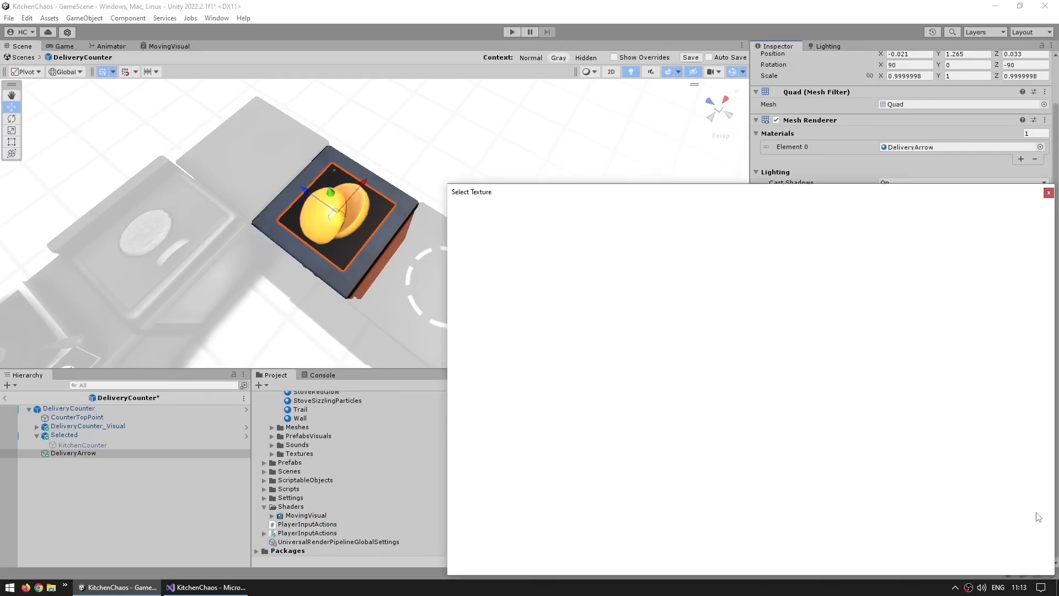
{"action": "left_click", "coordinate": [1035, 514]}
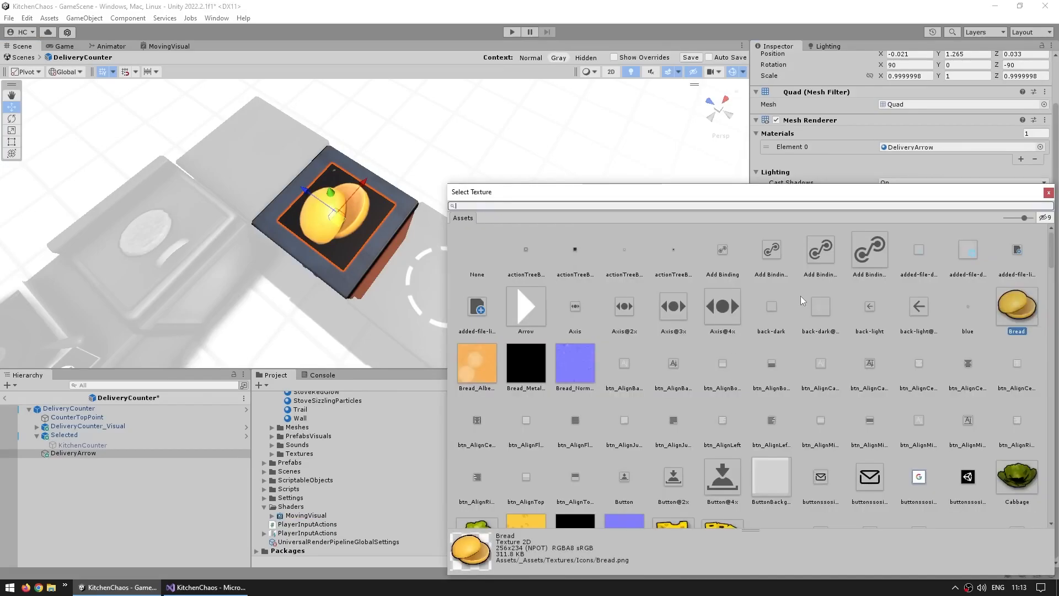
{"action": "double_click", "coordinate": [524, 308]}
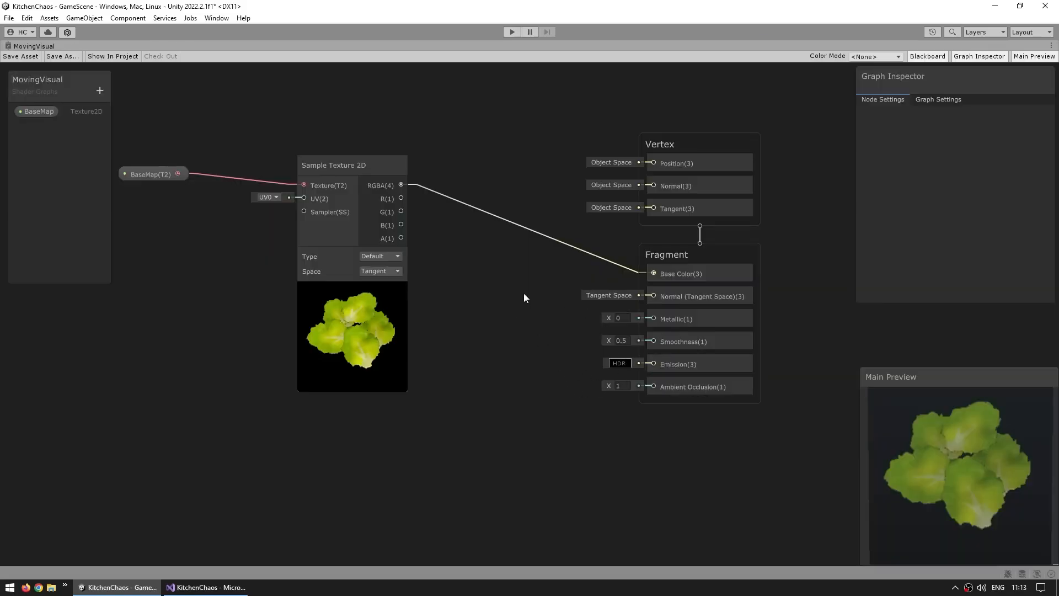
Review the MovingVisual graph's Universal target settings, including the available material types and additional targets.
{"action": "left_click", "coordinate": [932, 99]}
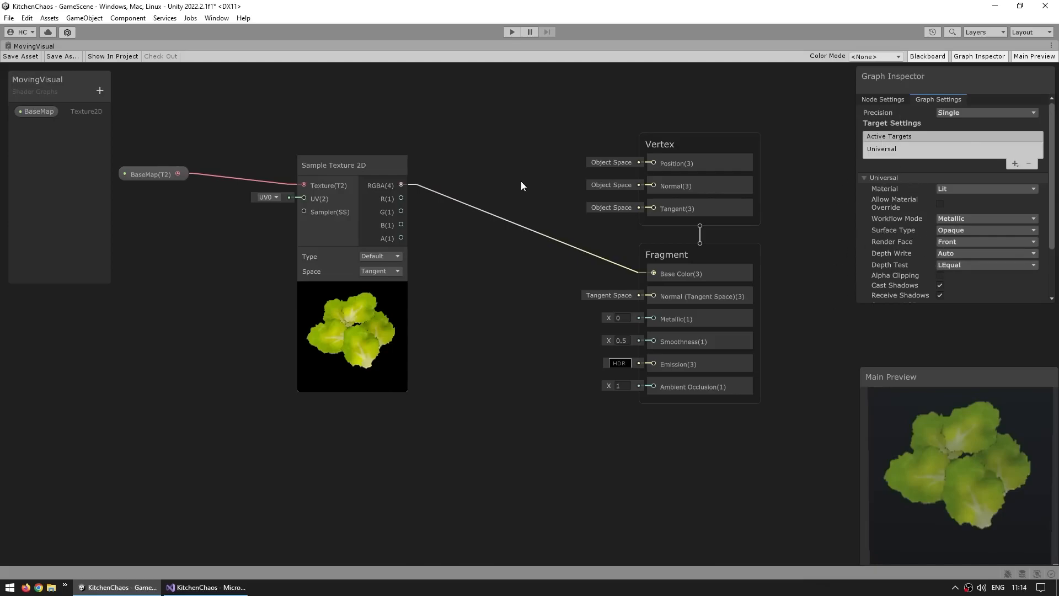
{"action": "left_click", "coordinate": [34, 111]}
{"action": "left_click", "coordinate": [931, 103]}
{"action": "left_click", "coordinate": [942, 189]}
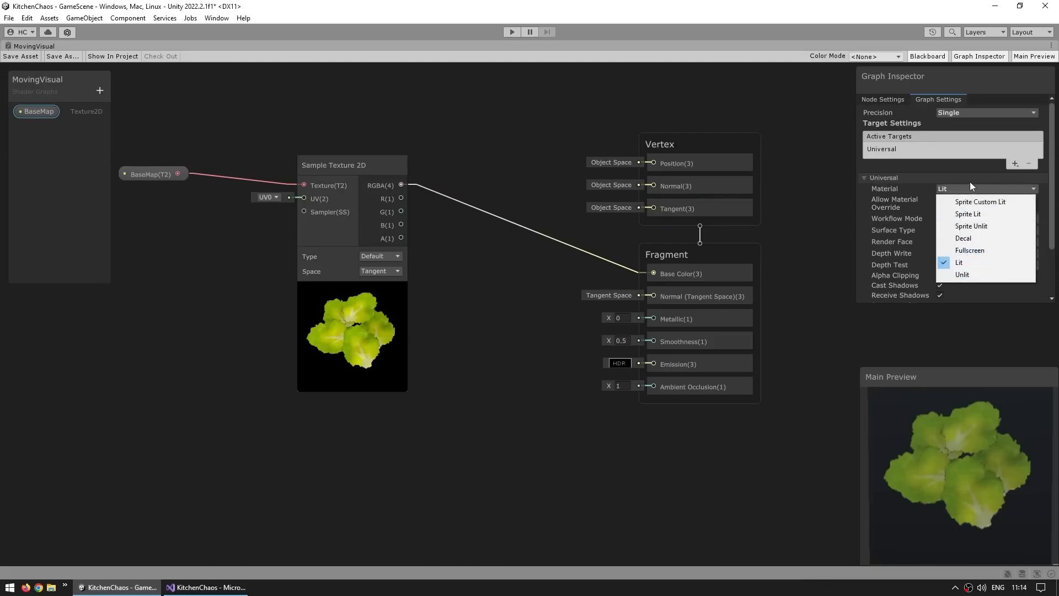
{"action": "left_click", "coordinate": [882, 191]}
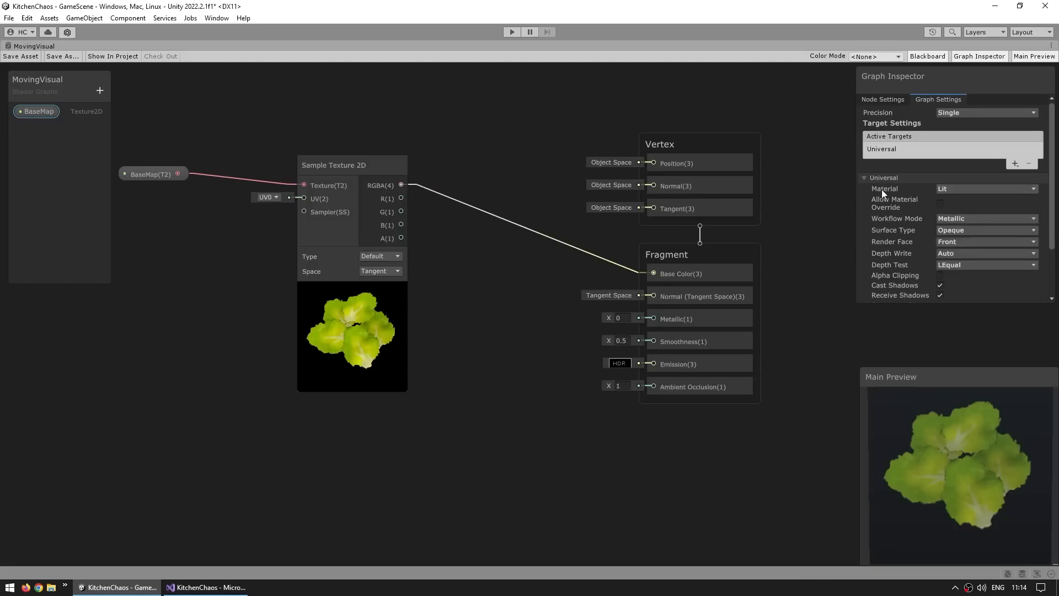
{"action": "left_click", "coordinate": [1015, 163]}
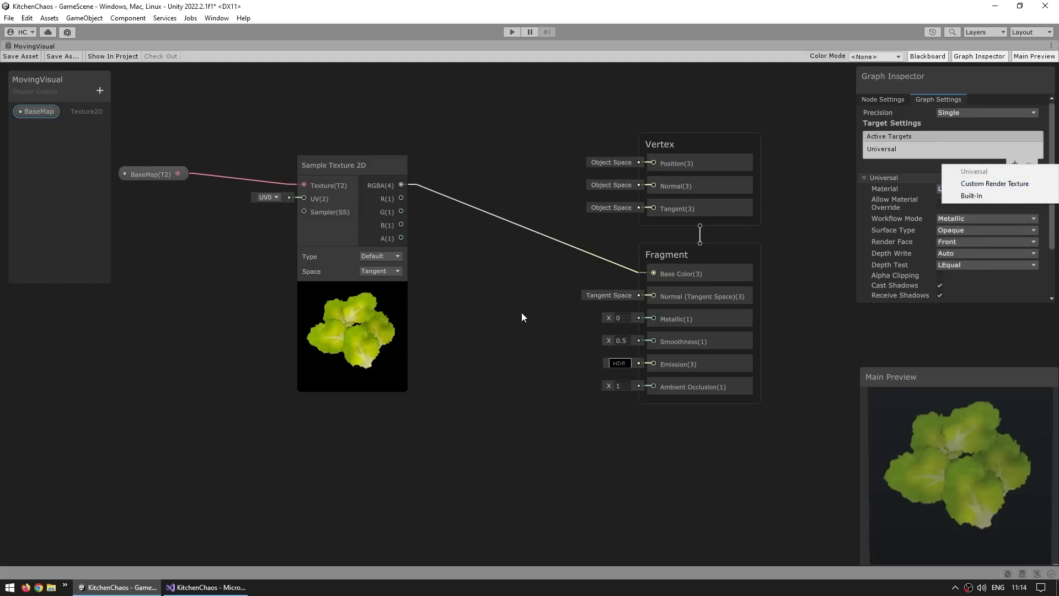
{"action": "left_click", "coordinate": [866, 171]}
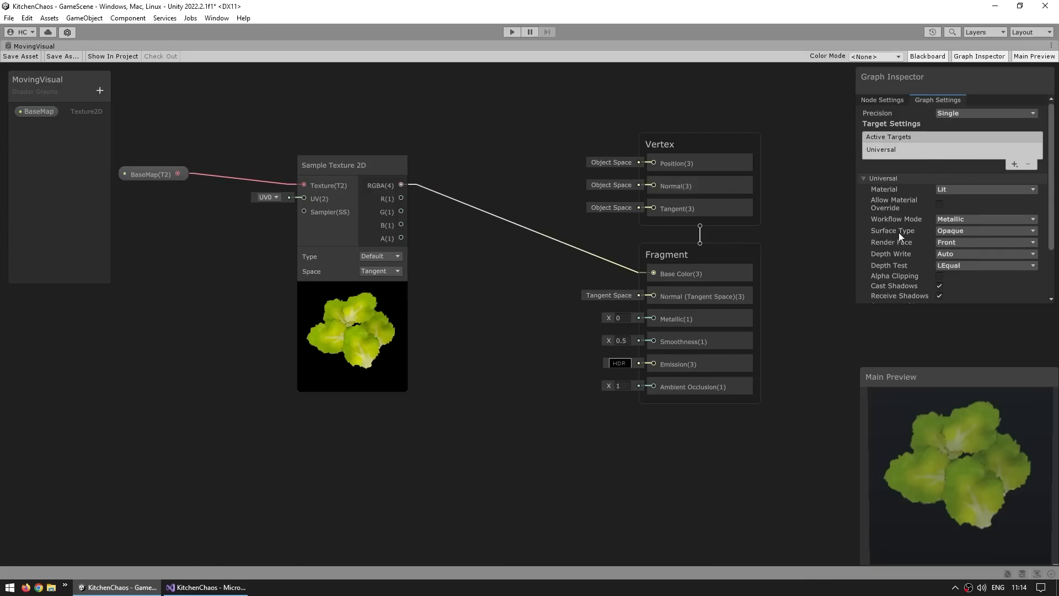
Set the MovingVisual graph's surface type to Transparent and save the shader asset.
{"action": "left_click", "coordinate": [948, 232]}
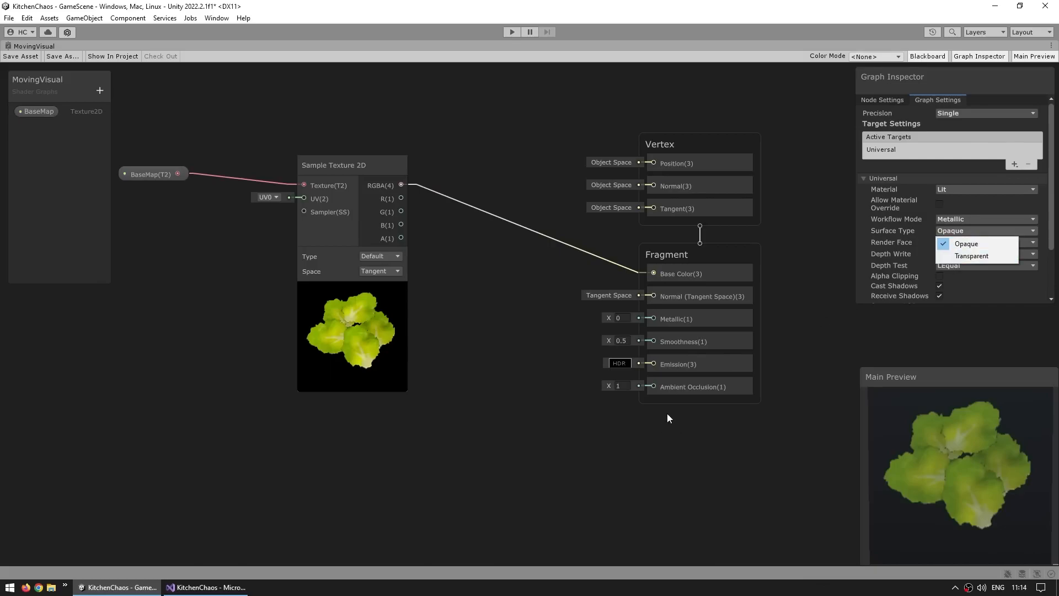
{"action": "left_click", "coordinate": [945, 254]}
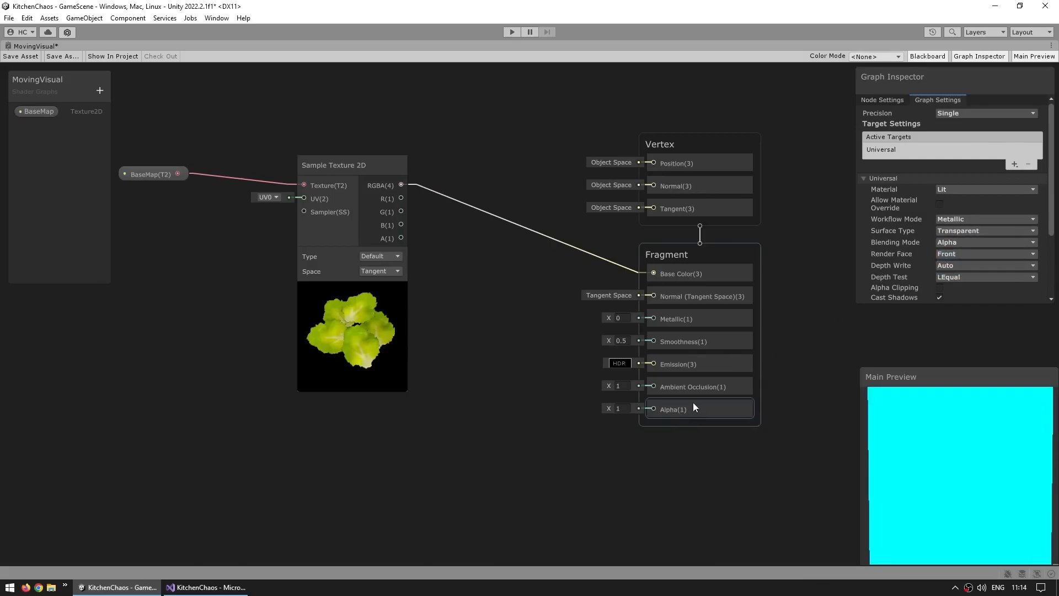
{"action": "left_click", "coordinate": [25, 56]}
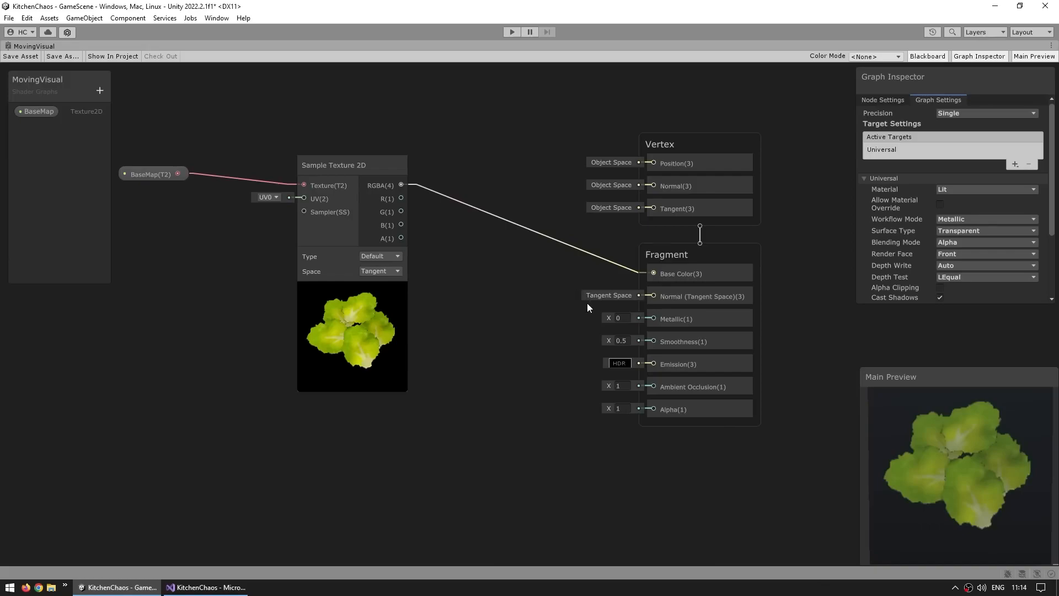
Connect the Sample Texture 2D node's A output to the Fragment Alpha input and save the shader asset.
{"action": "scroll", "coordinate": [586, 303], "scroll_direction": "up", "scroll_amount": 1}
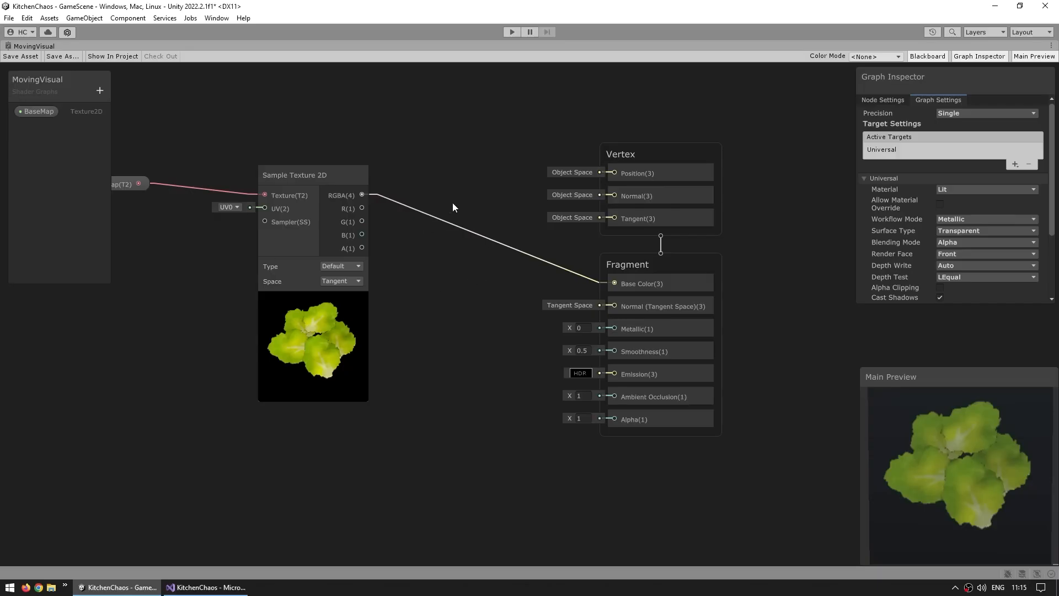
{"action": "left_click", "coordinate": [320, 183]}
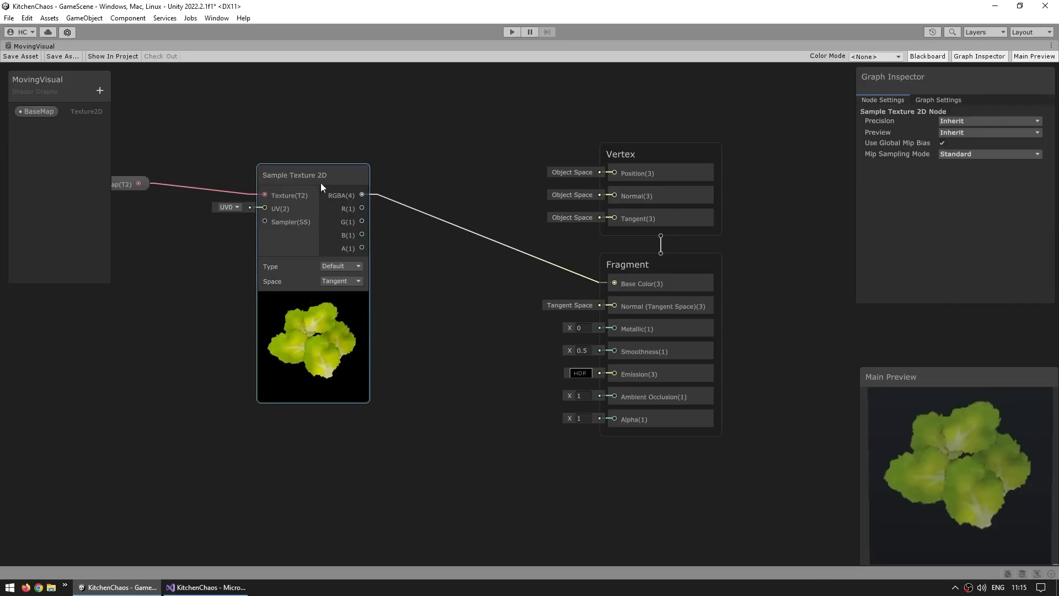
{"action": "left_click_drag", "start_coordinate": [363, 248], "coordinate": [618, 419]}
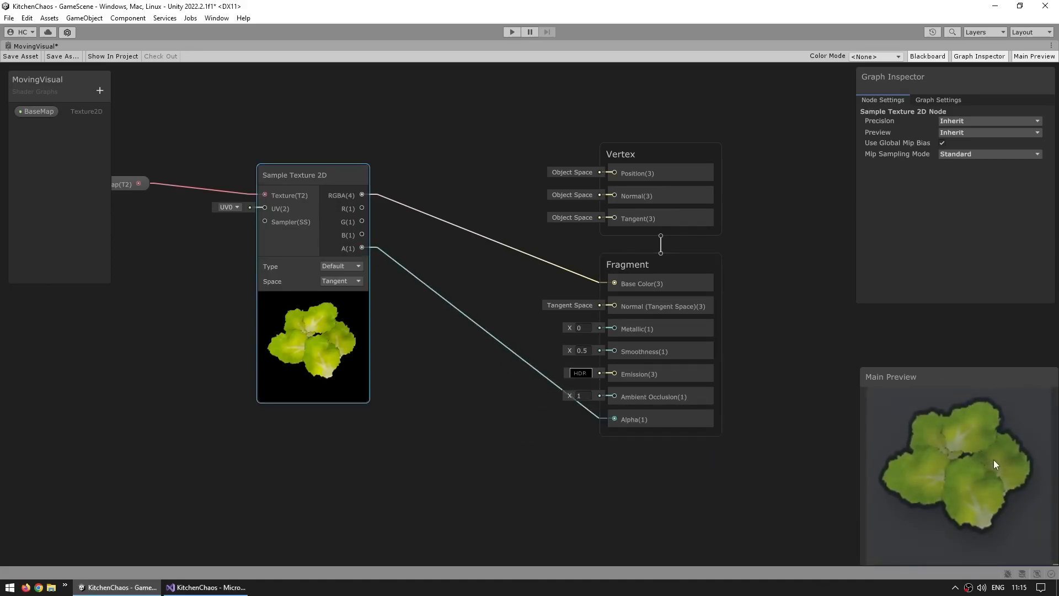
{"action": "left_click", "coordinate": [20, 57]}
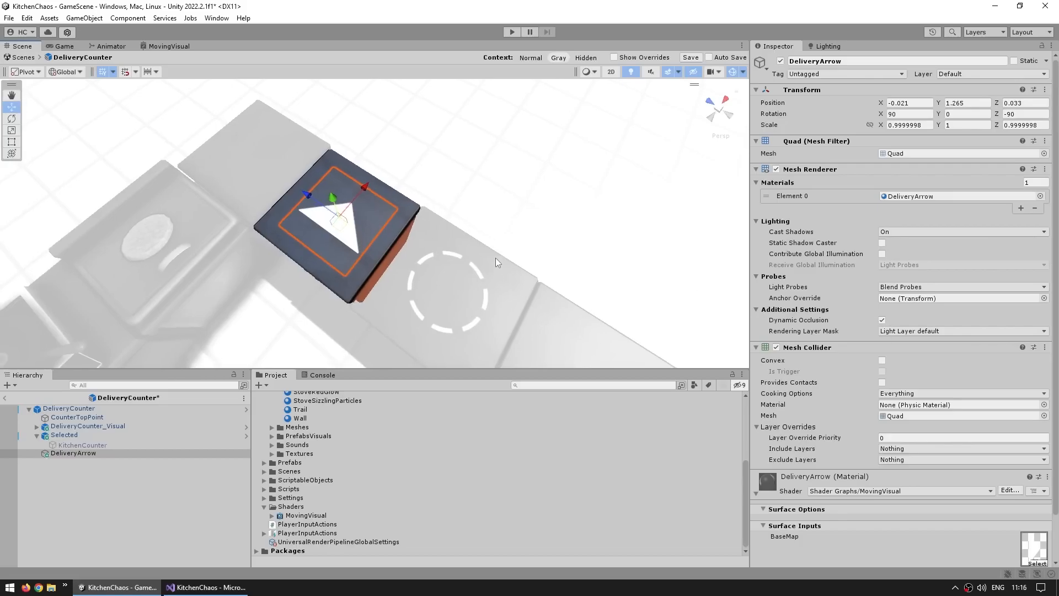
Inspect the DeliveryArrow quad's transparency on the delivery counter from different angles in the scene.
{"action": "left_click_drag", "start_coordinate": [495, 257], "coordinate": [565, 248], "text": "alt"}
{"action": "middle_click_drag", "start_coordinate": [565, 248], "coordinate": [668, 274]}
{"action": "left_click_drag", "start_coordinate": [667, 274], "coordinate": [626, 218], "text": "alt"}
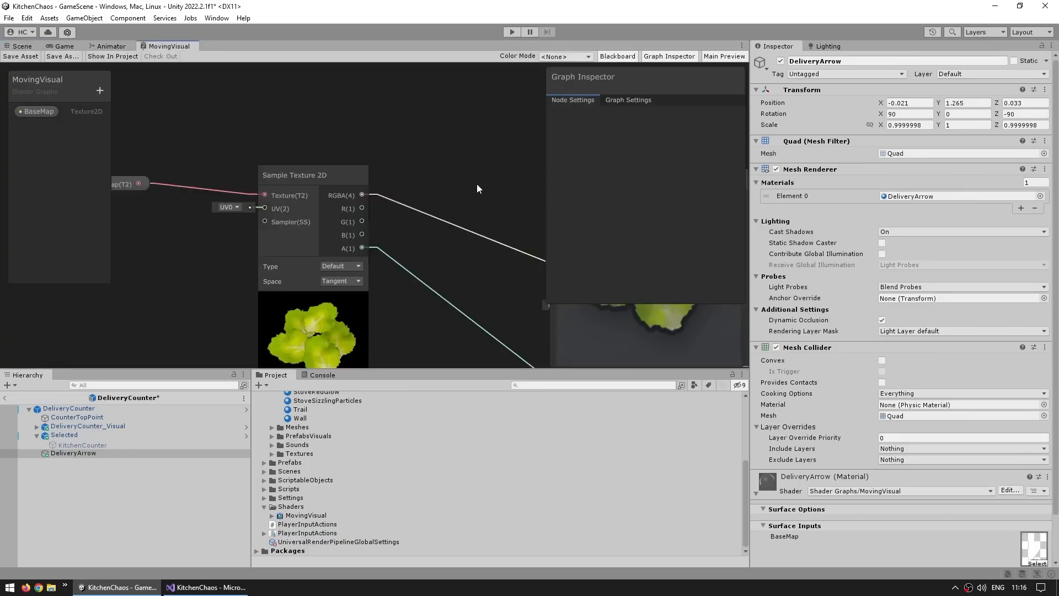
Try the Unlit material type on the MovingVisual graph's Universal target and return it to Lit.
{"action": "left_click", "coordinate": [628, 100]}
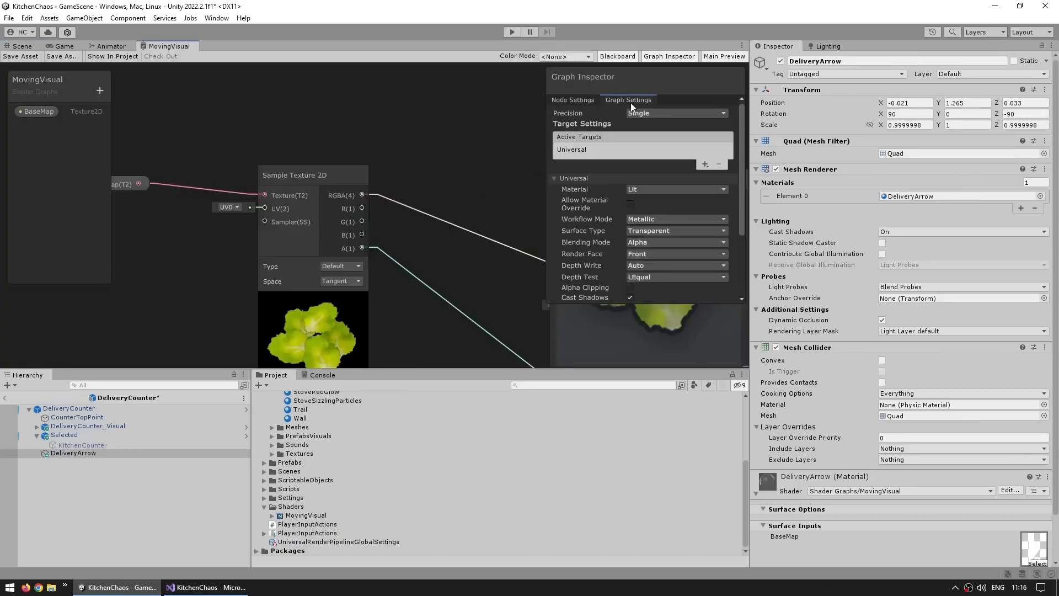
{"action": "left_click", "coordinate": [644, 191]}
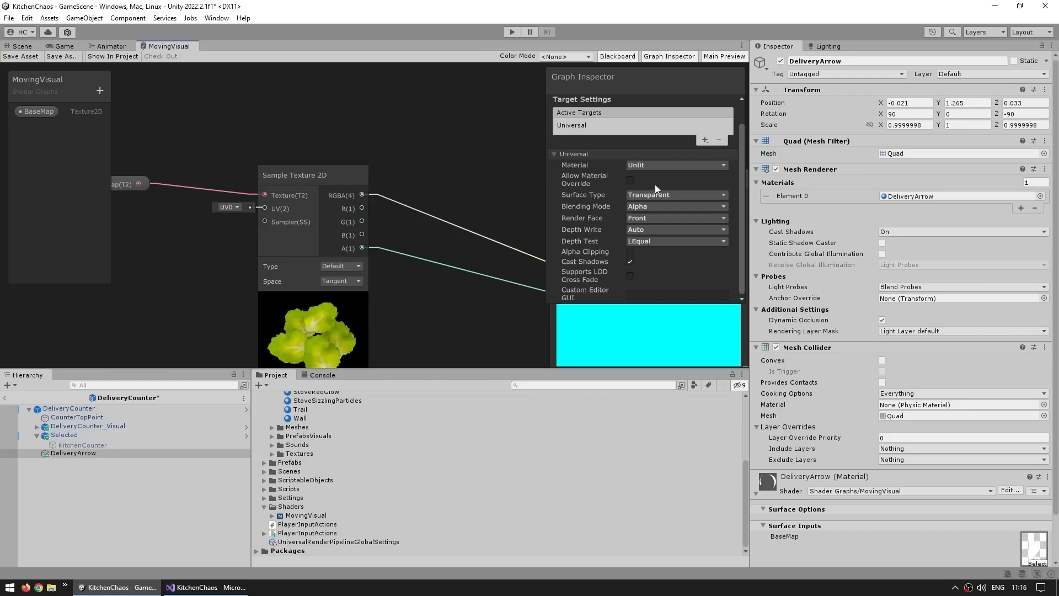
{"action": "left_click", "coordinate": [675, 165]}
{"action": "left_click", "coordinate": [649, 238]}
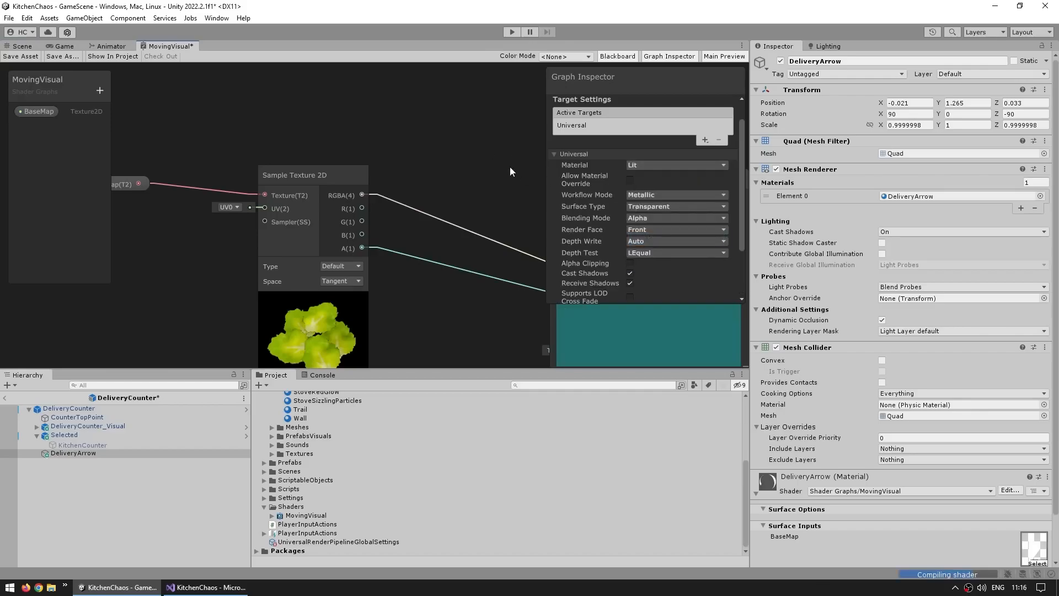
{"action": "middle_click_drag", "start_coordinate": [472, 207], "coordinate": [264, 119]}
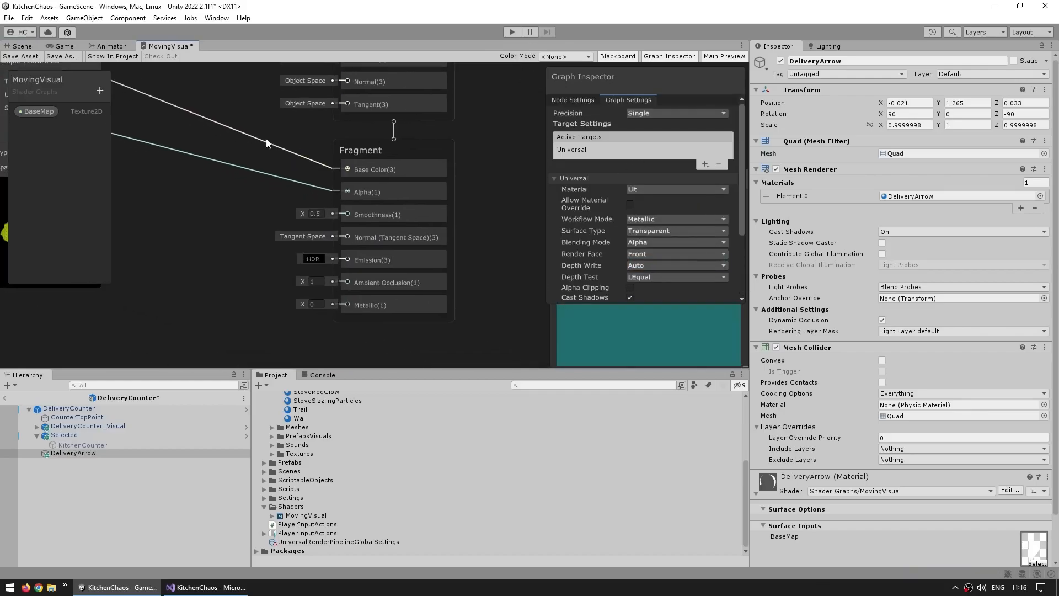